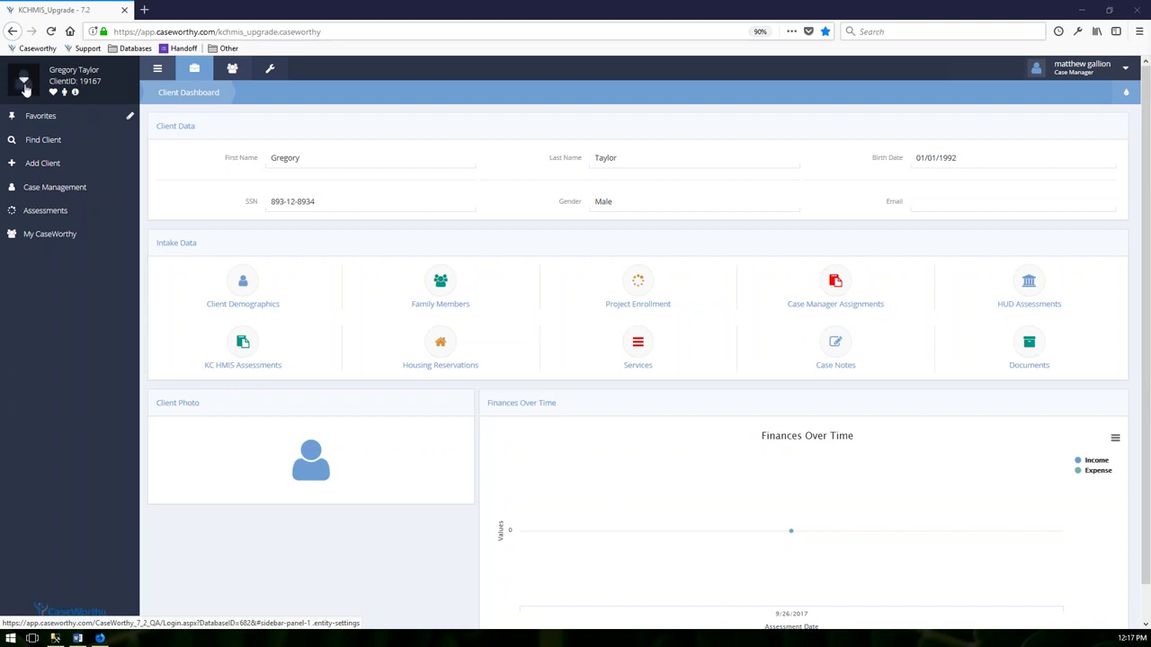
# Switch the active client to the household's child, return to the head of household, and view the family member list
pyautogui.click(24, 83)
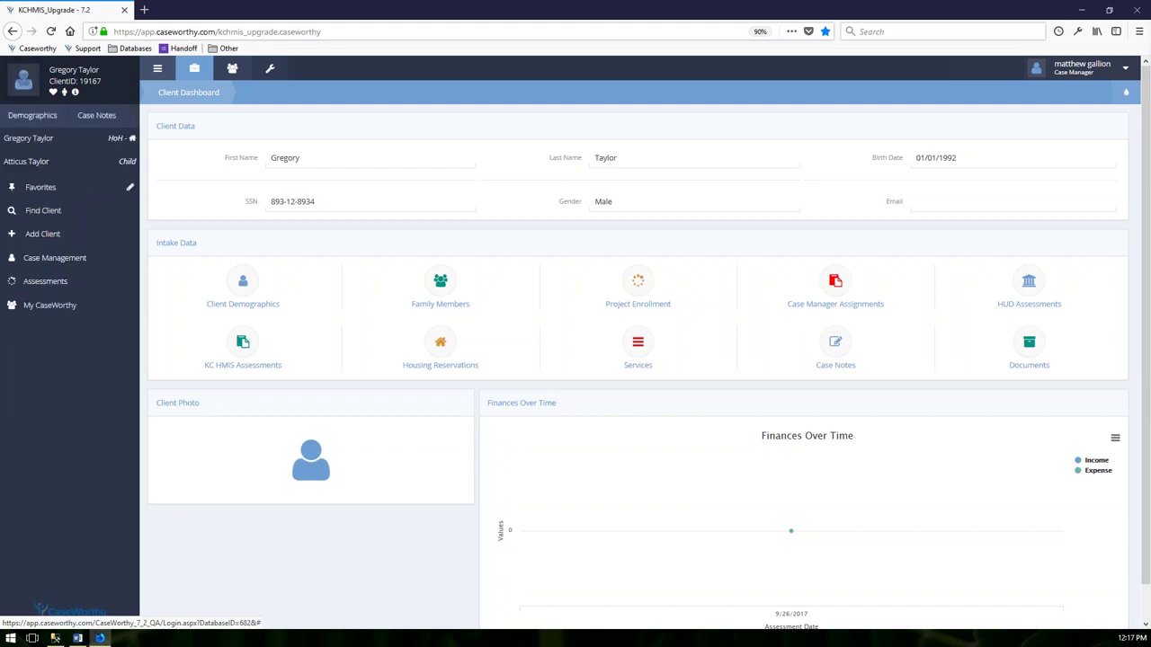
pyautogui.click(77, 170)
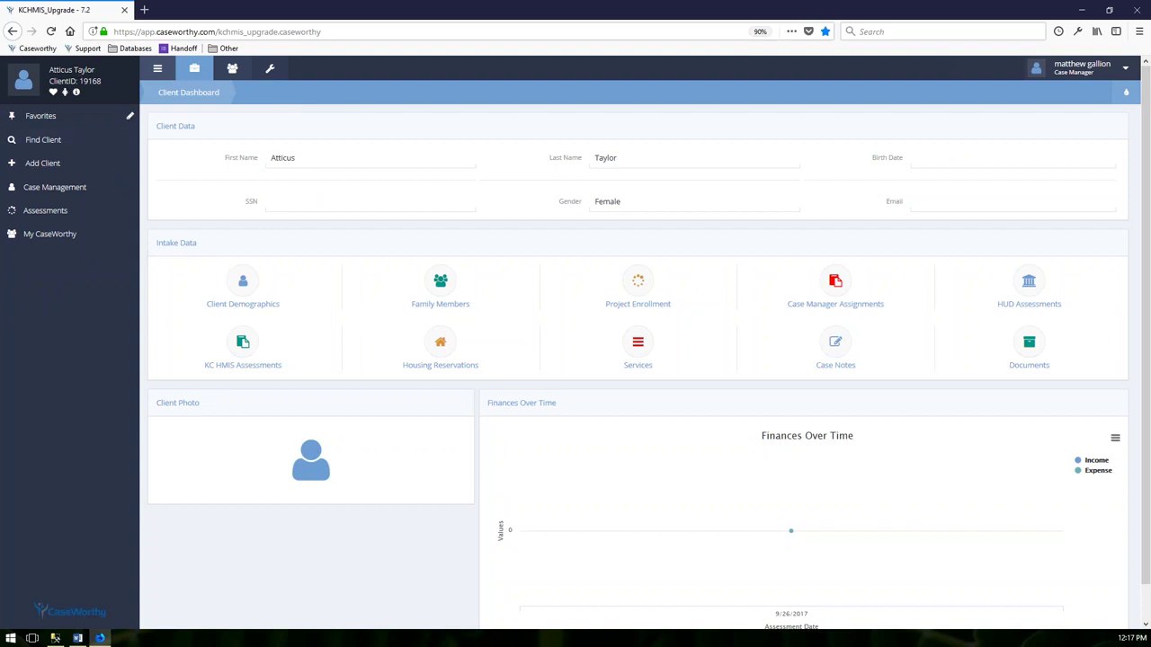
pyautogui.click(23, 79)
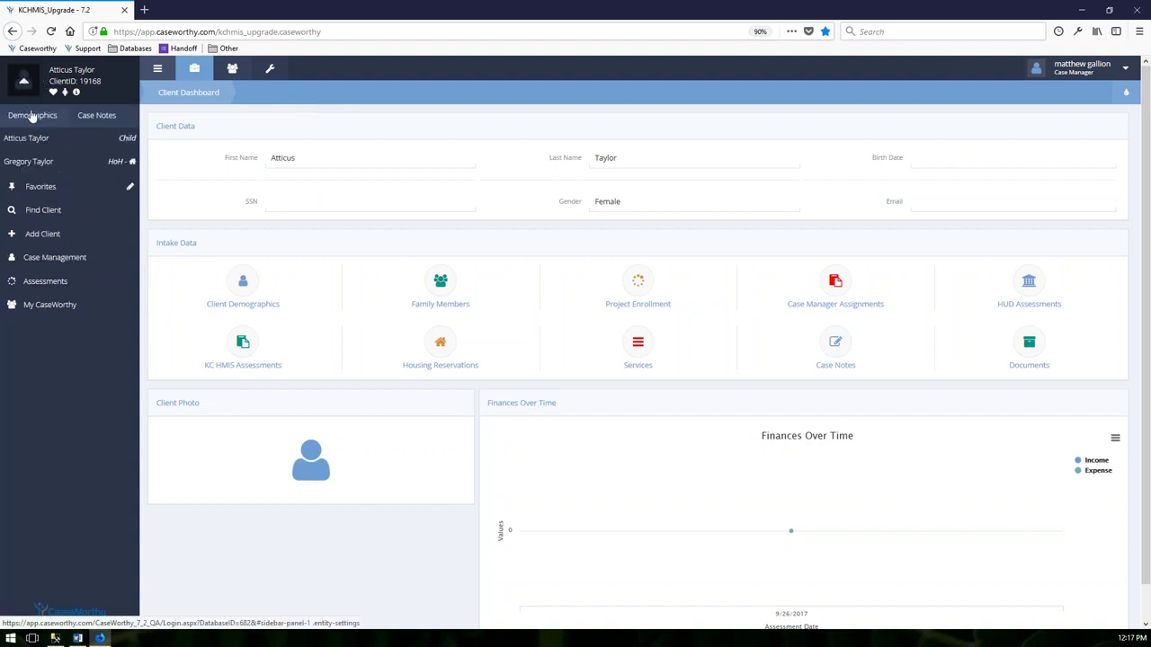
pyautogui.click(62, 161)
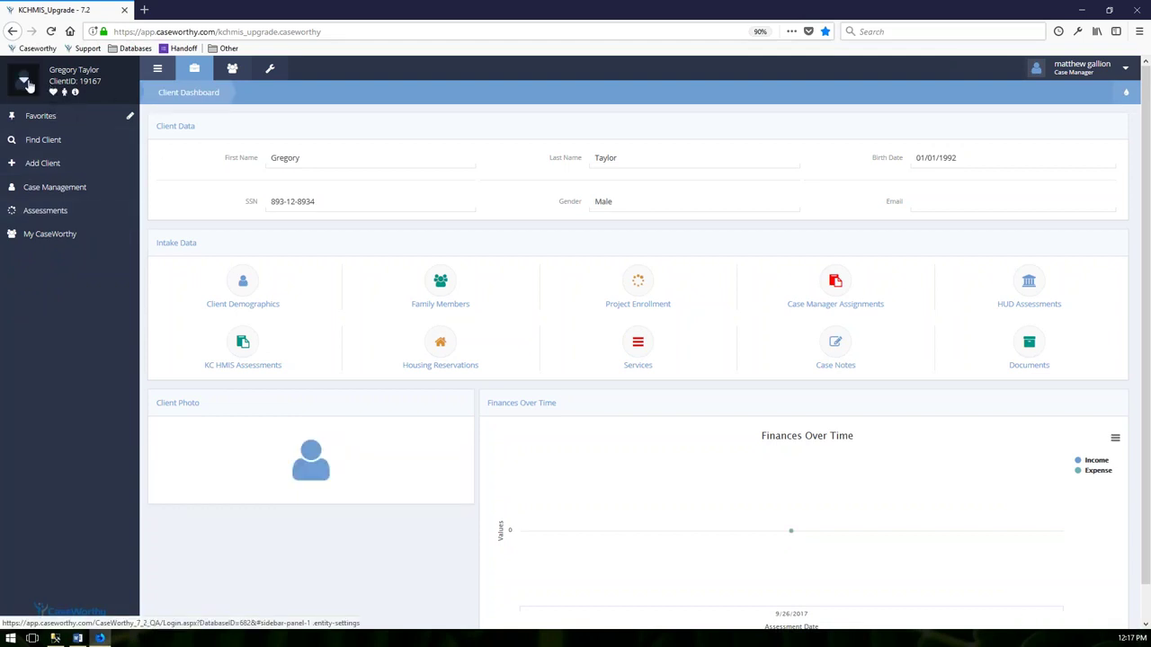
pyautogui.click(26, 82)
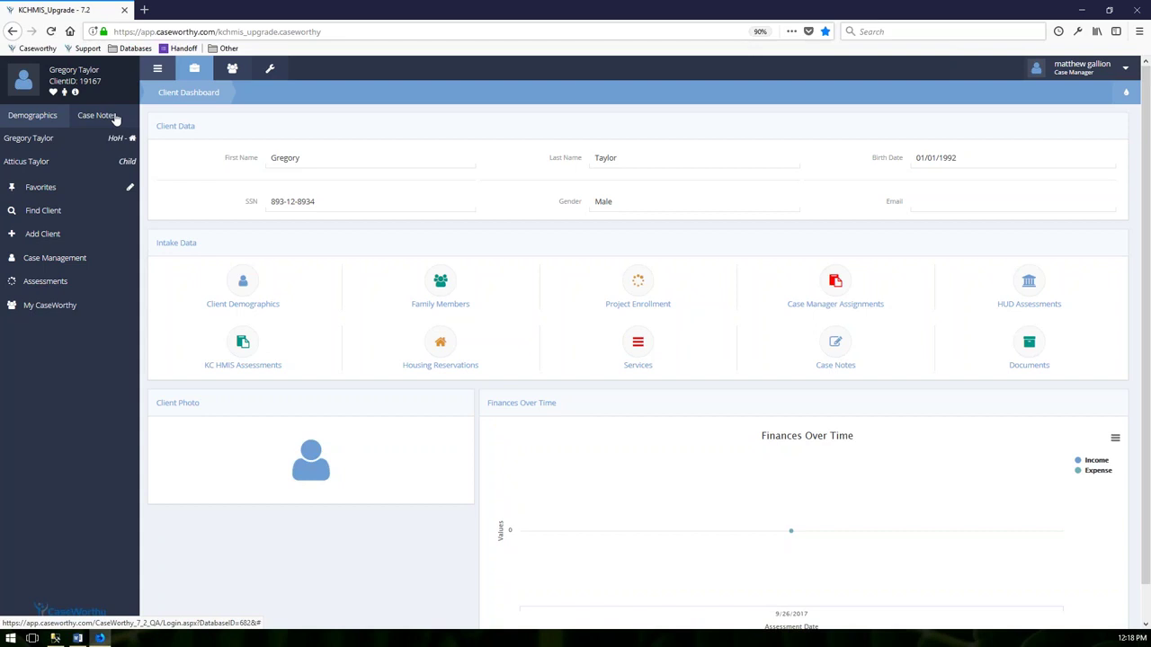
pyautogui.click(26, 84)
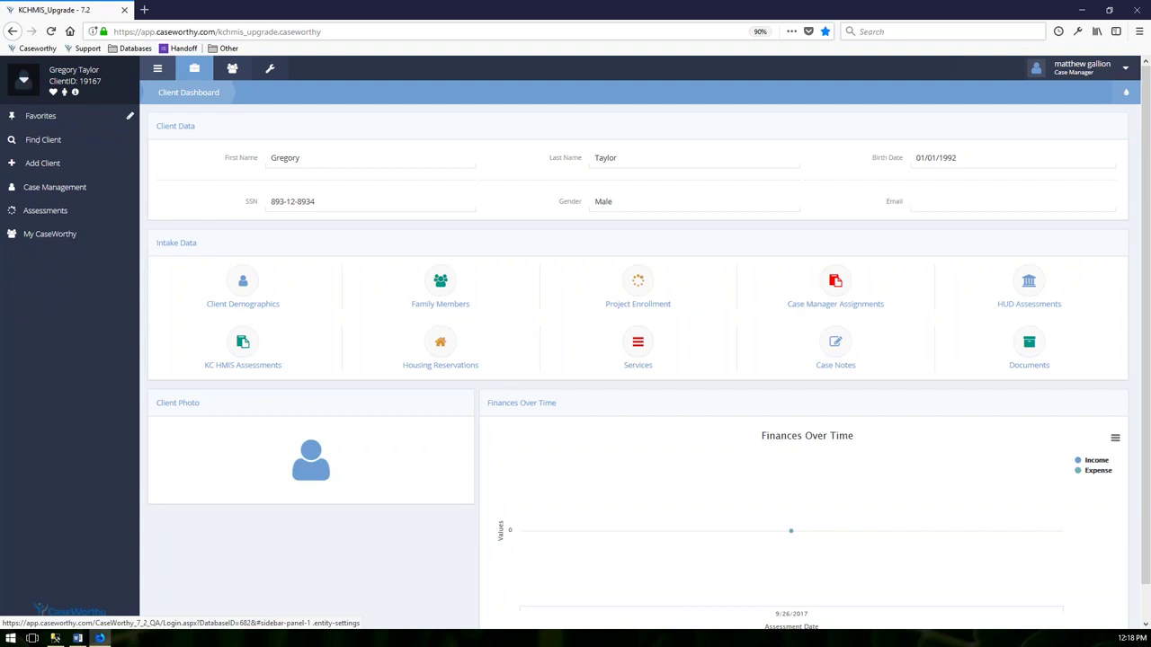
# Open the Client page from the favorites and review the saved favorites list
pyautogui.moveTo(52, 94)
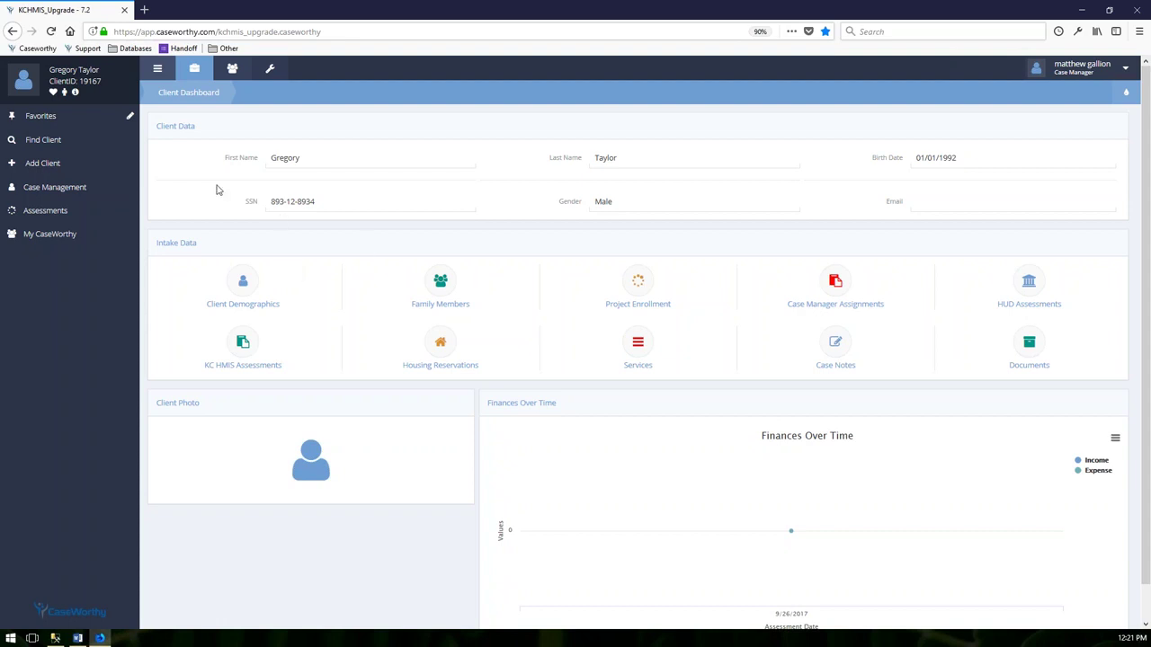
pyautogui.moveTo(42, 117)
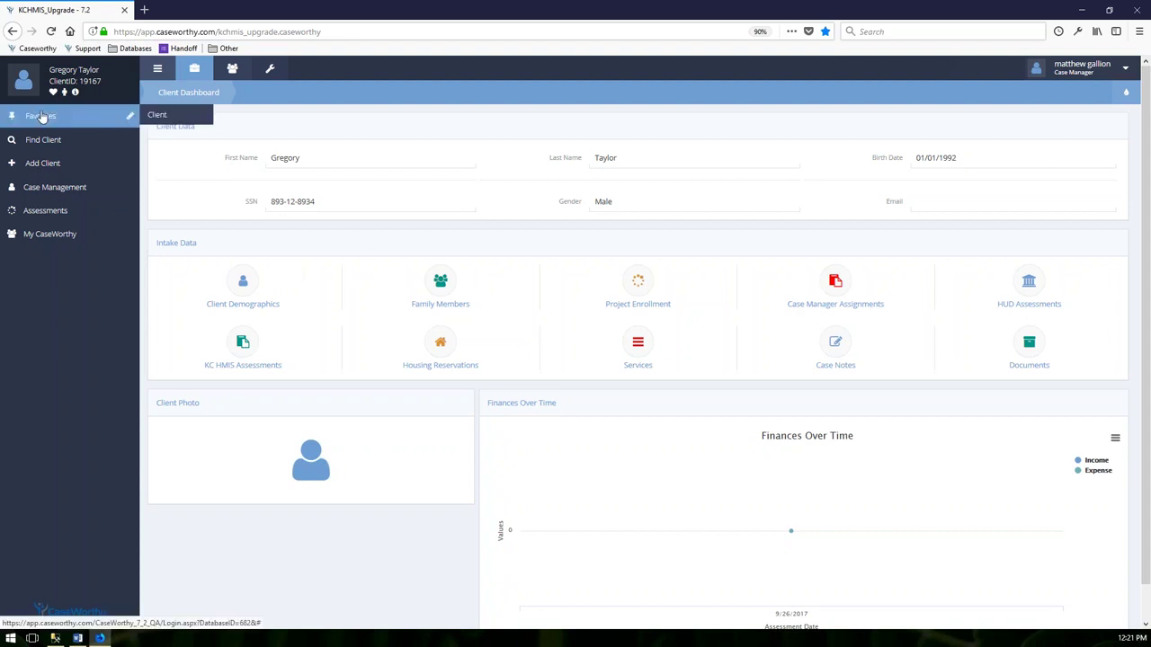
pyautogui.click(161, 120)
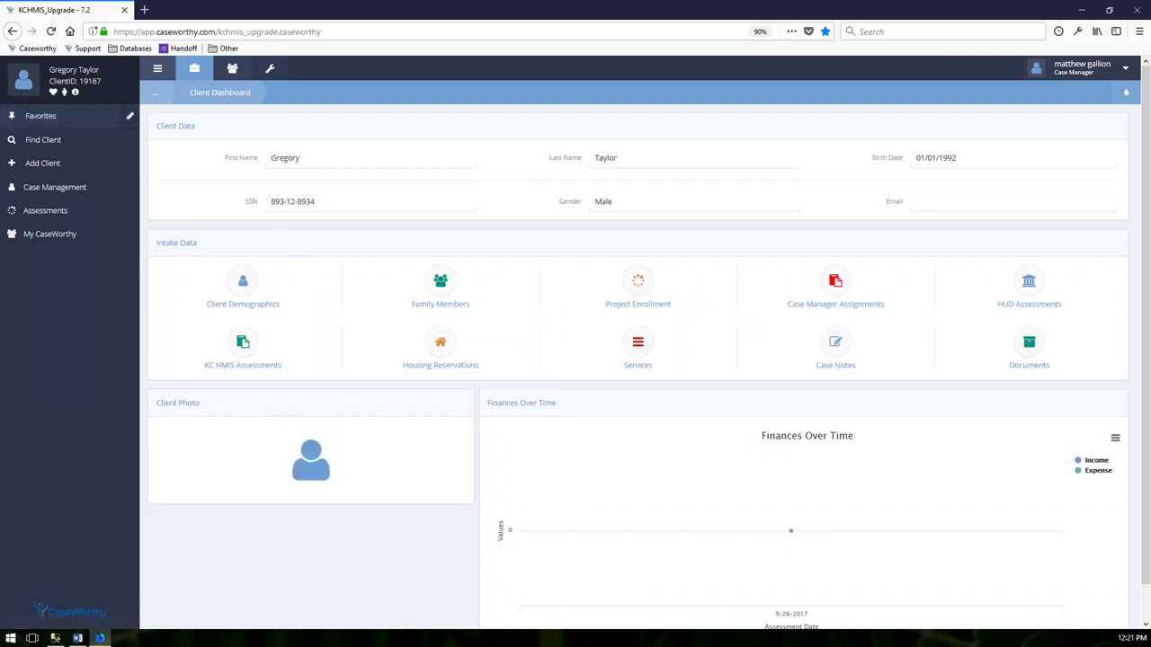
pyautogui.click(55, 122)
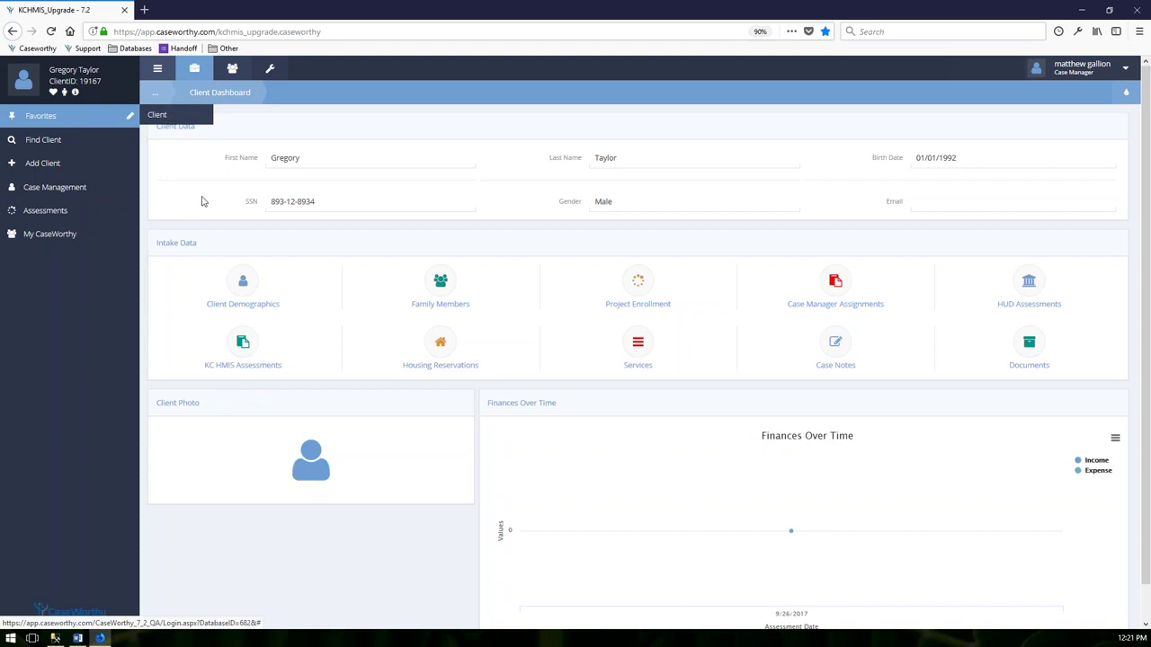
pyautogui.click(77, 190)
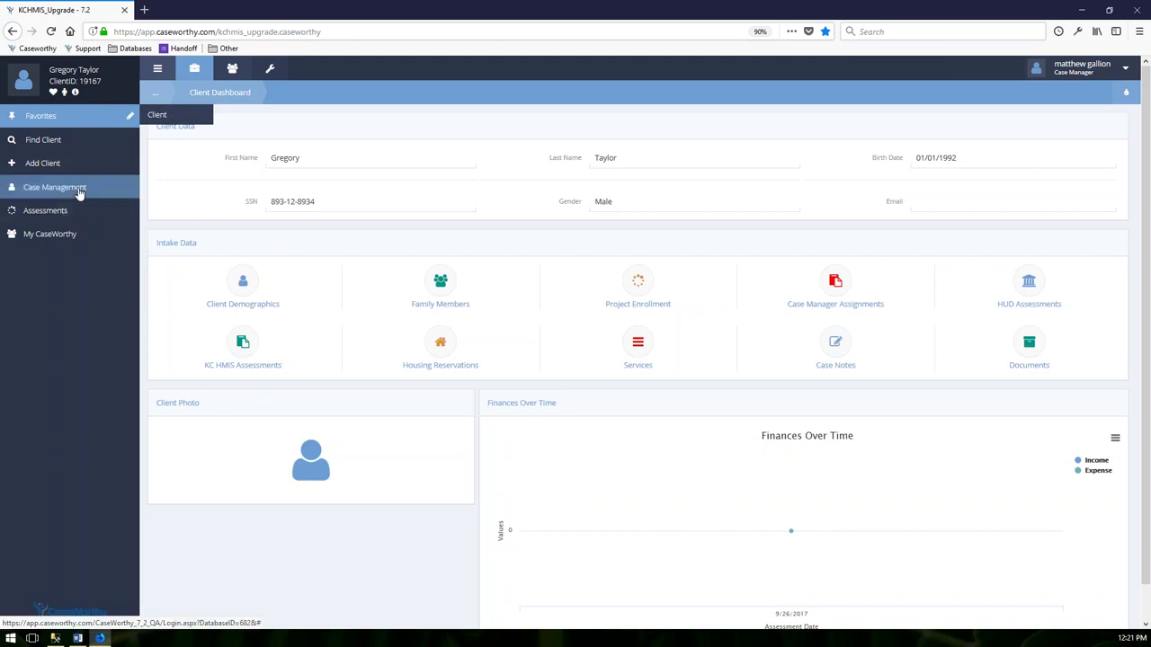
pyautogui.click(49, 118)
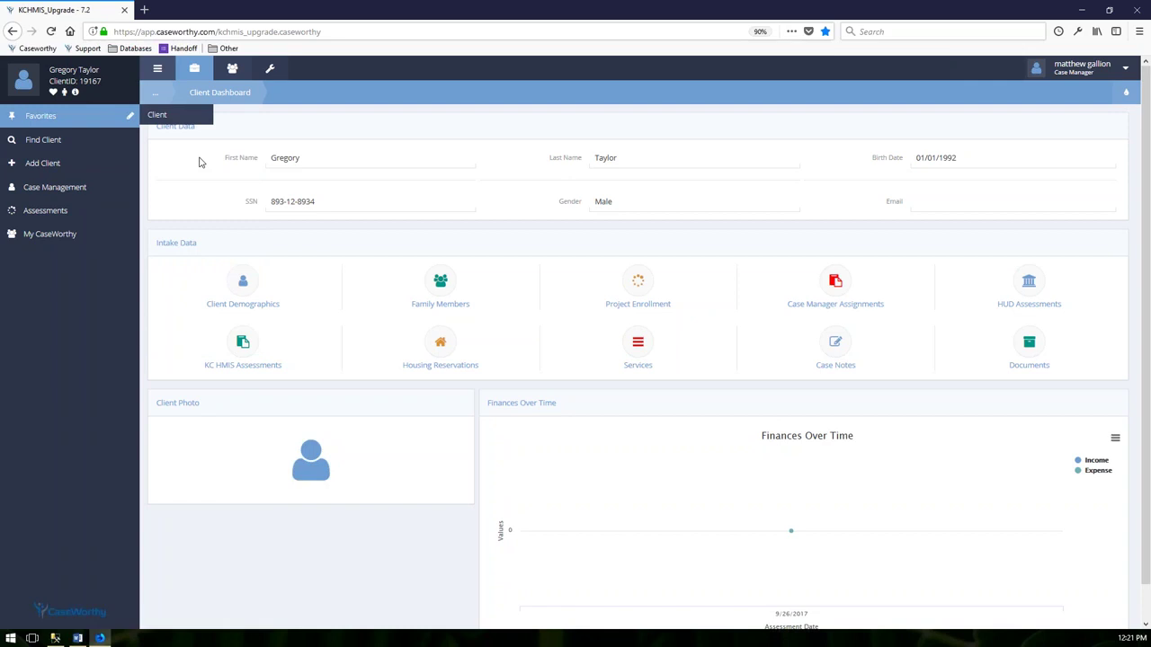
# Delete the Client entry from the favorites and save the edited list
pyautogui.click(130, 118)
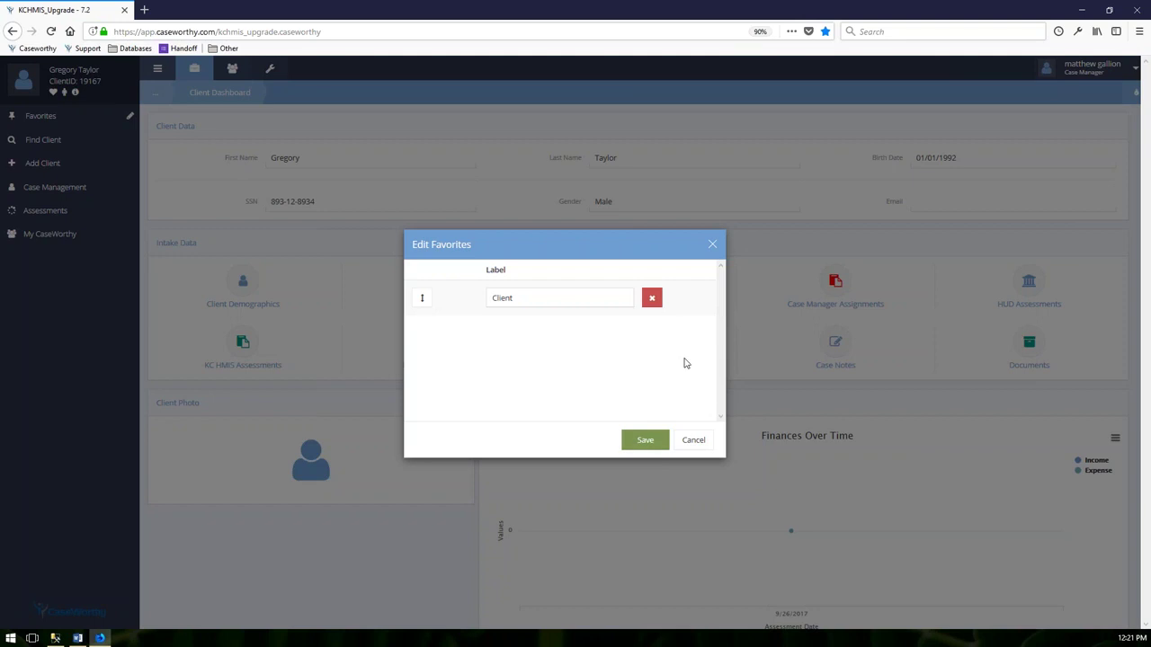
pyautogui.click(651, 298)
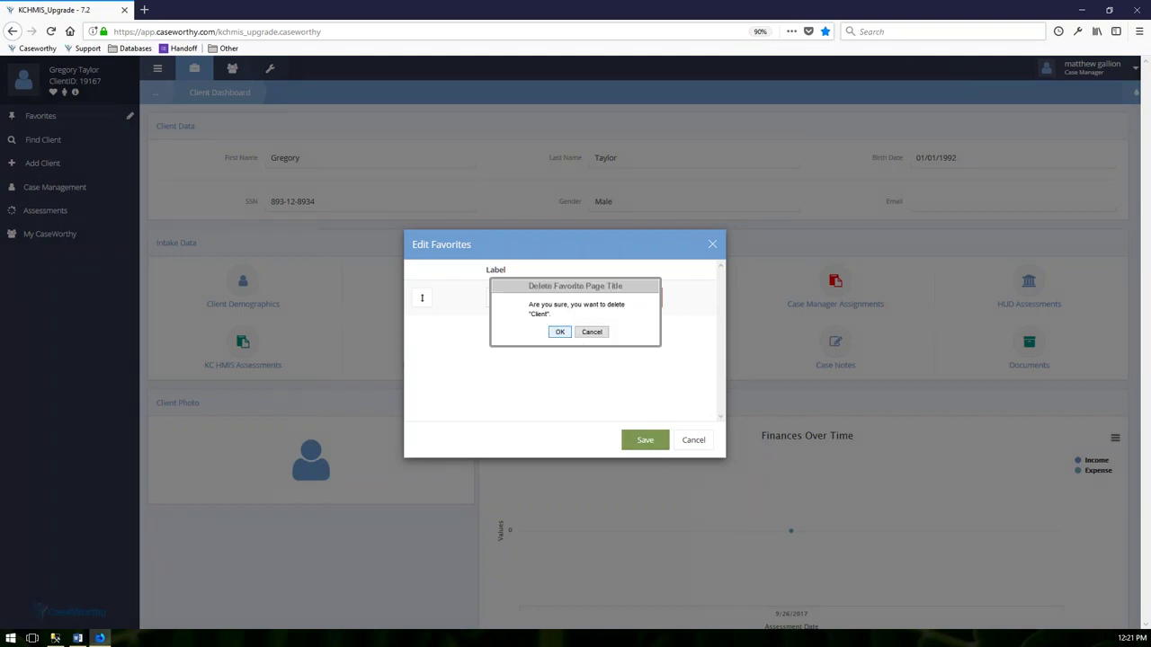
pyautogui.click(559, 332)
pyautogui.click(656, 444)
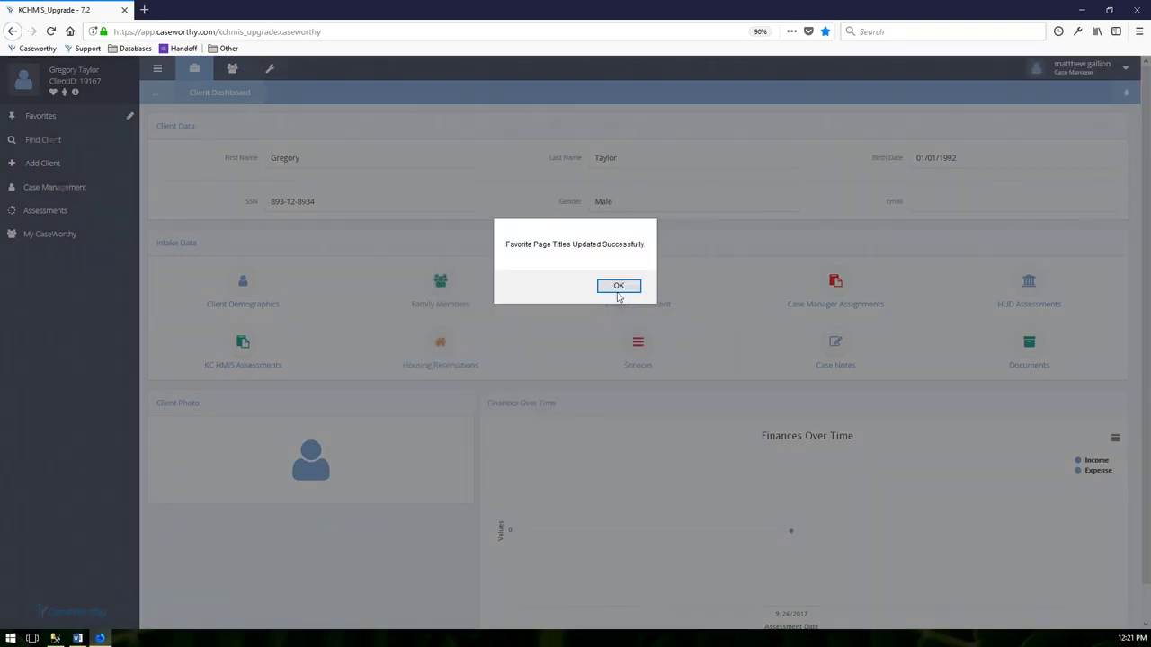
pyautogui.click(619, 285)
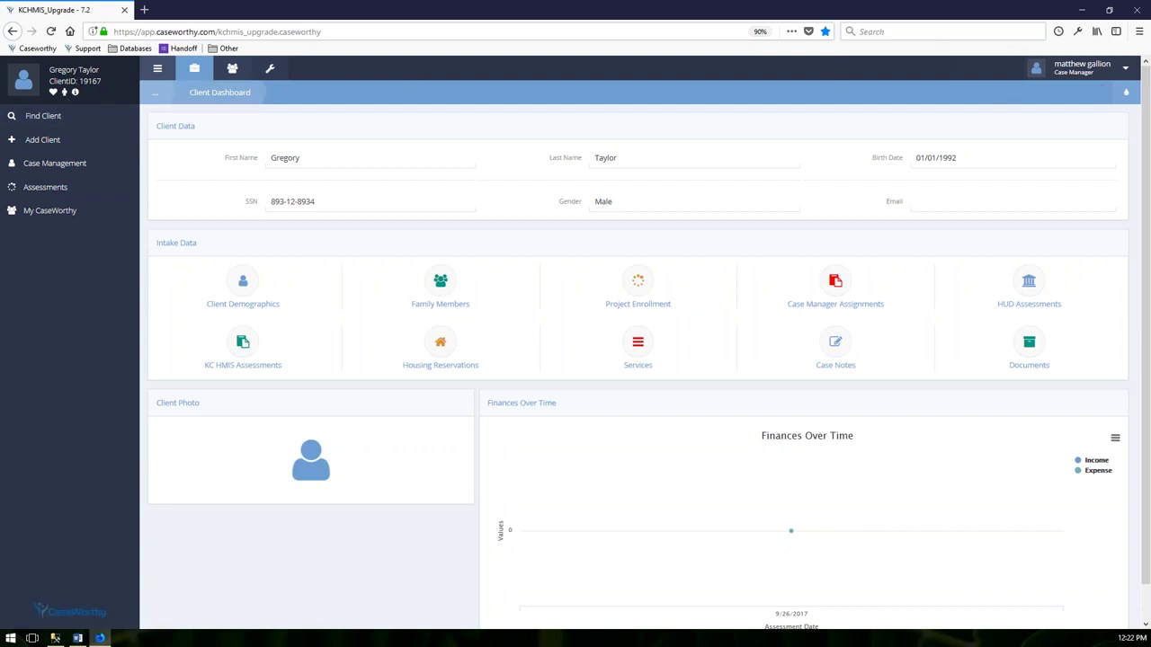
# Add the current dashboard page to the favorites under the title Client Dashboard
pyautogui.click(1130, 97)
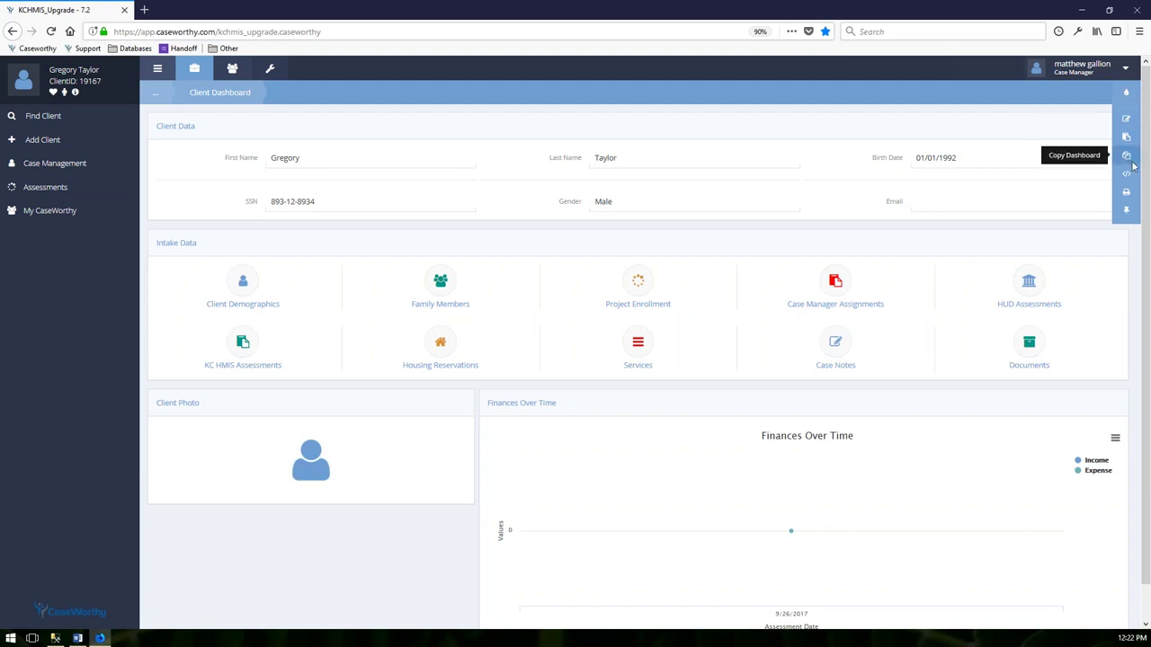
pyautogui.click(1126, 210)
pyautogui.write('Client Dashboard')
pyautogui.click(613, 377)
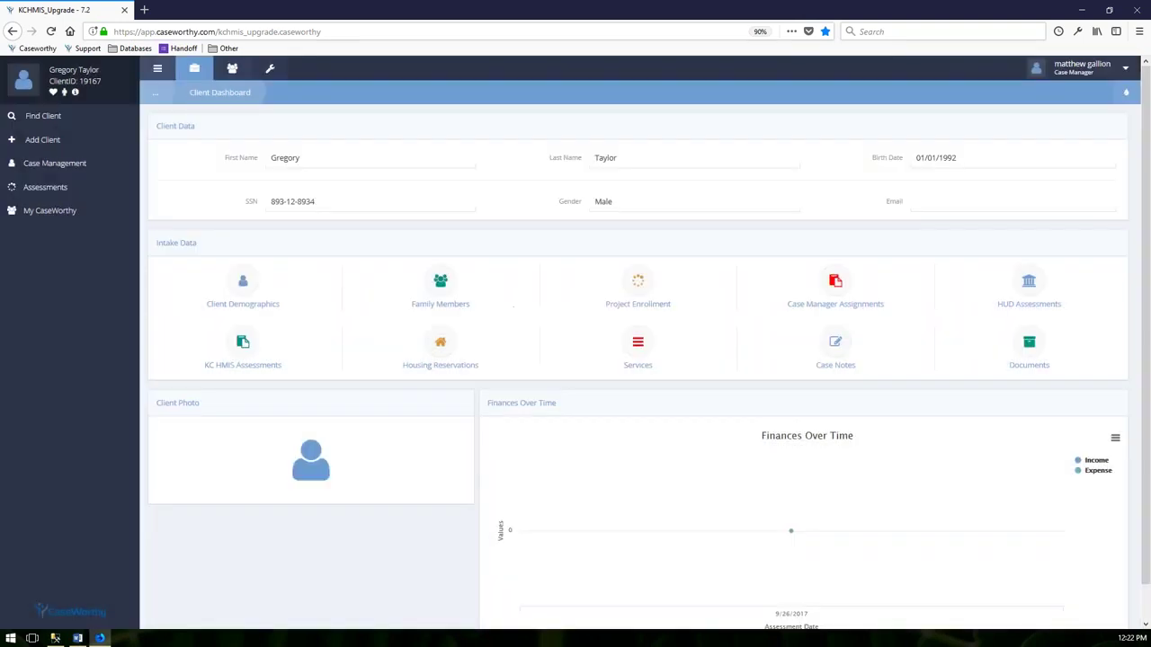
pyautogui.click(586, 284)
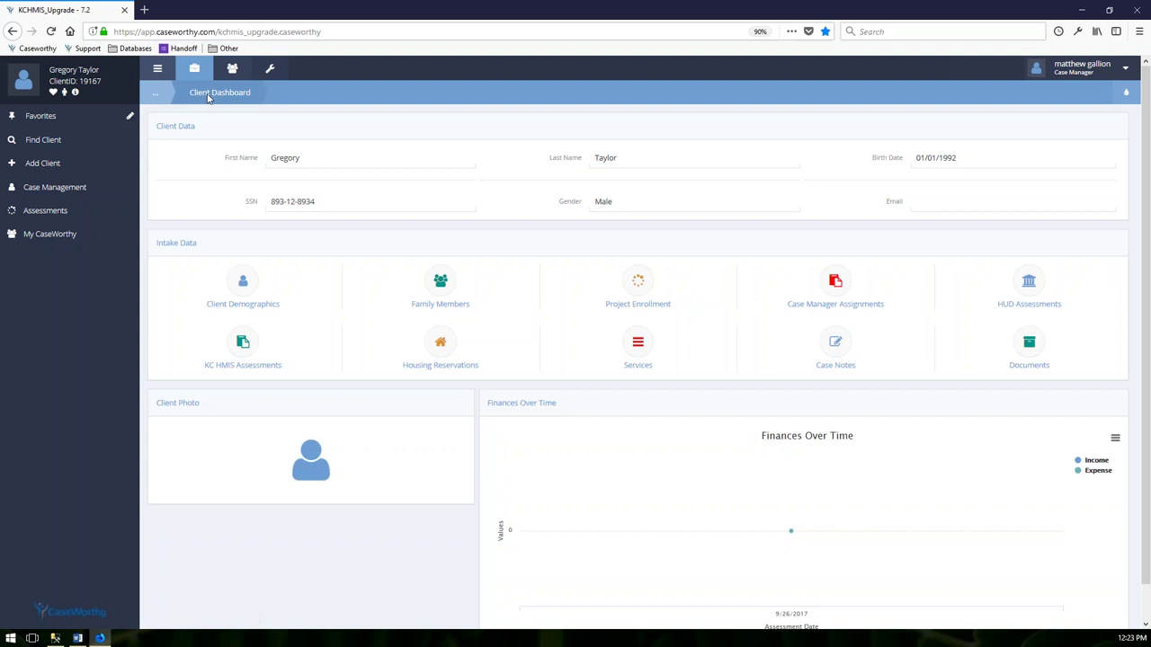
# Return to the earlier Client Dashboard in the page history, and collapse and restore the side navigation
pyautogui.click(159, 97)
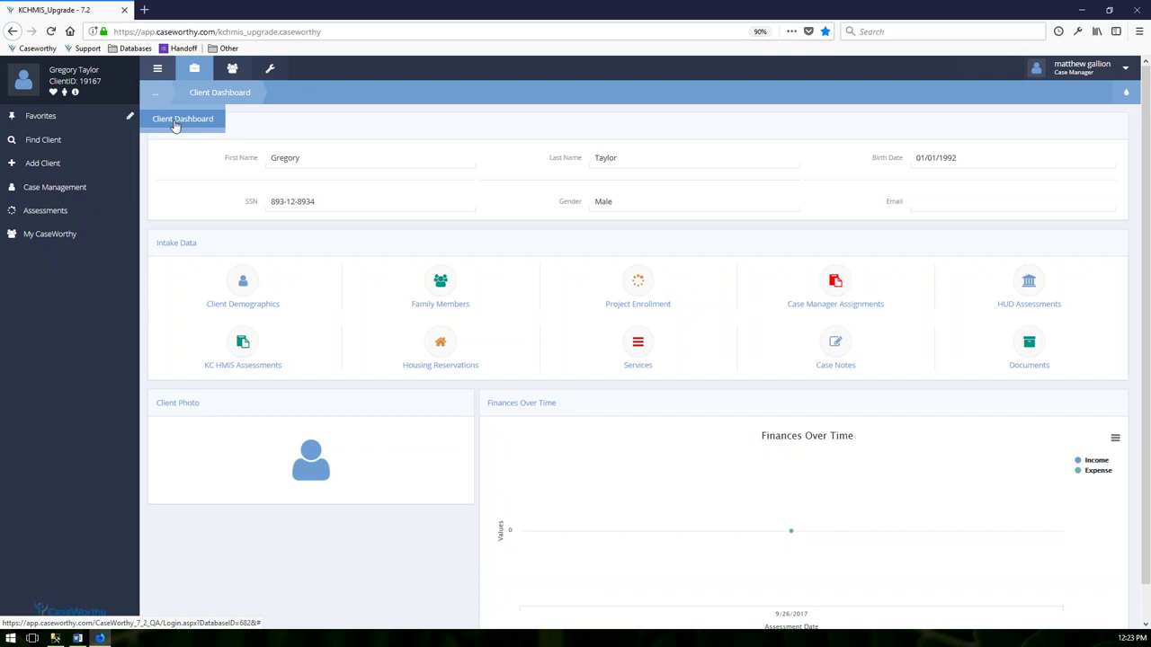
pyautogui.click(176, 122)
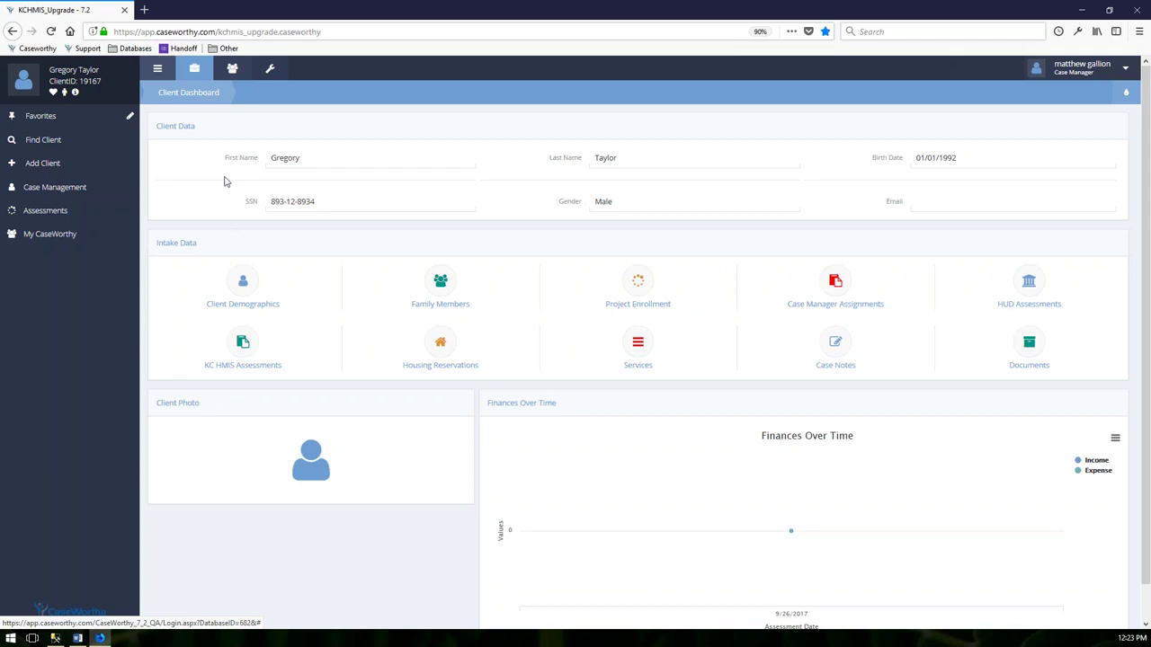
pyautogui.click(157, 72)
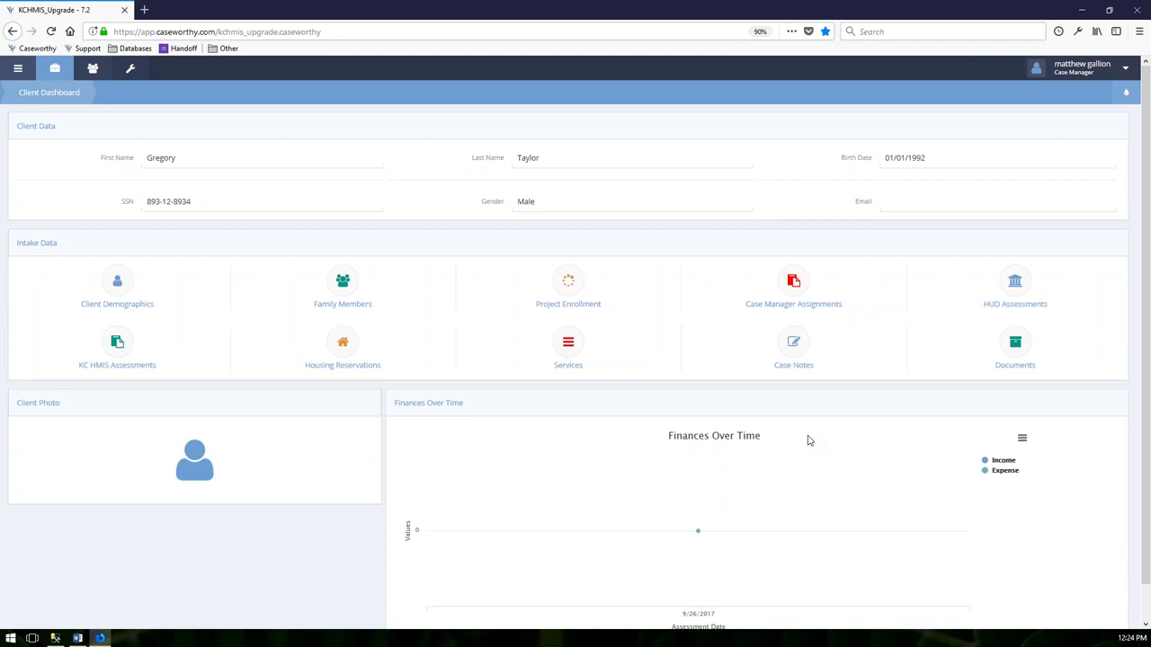
pyautogui.click(16, 69)
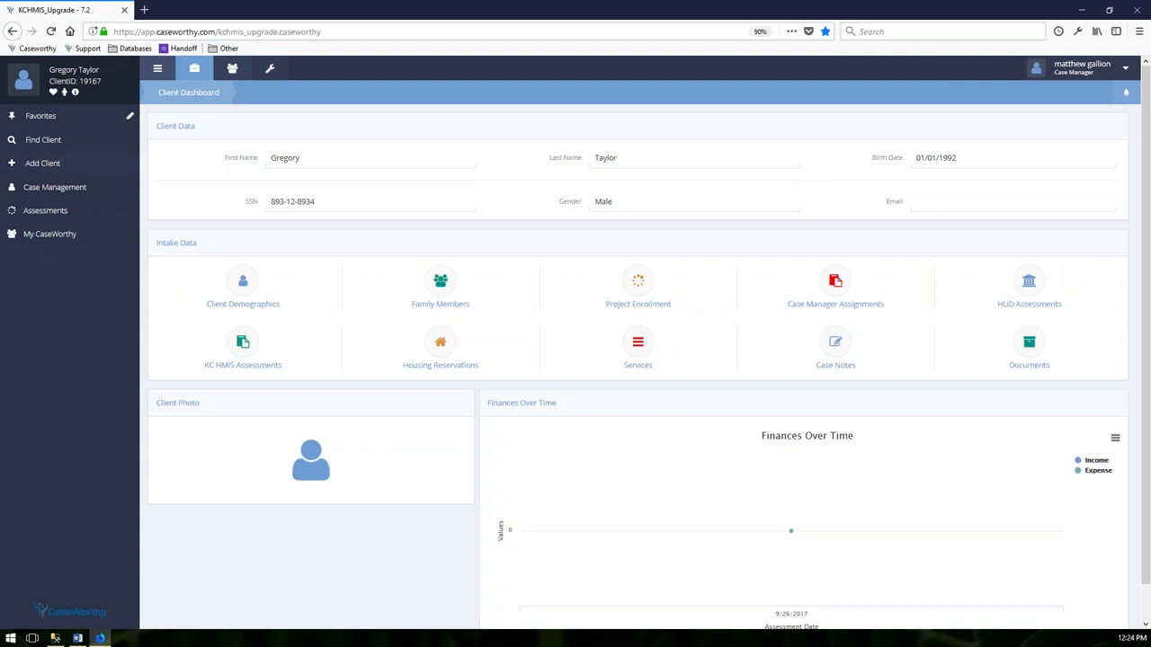
# Open the organization area and view its provider list and the actions available for Mid-America Regional Council
pyautogui.click(236, 72)
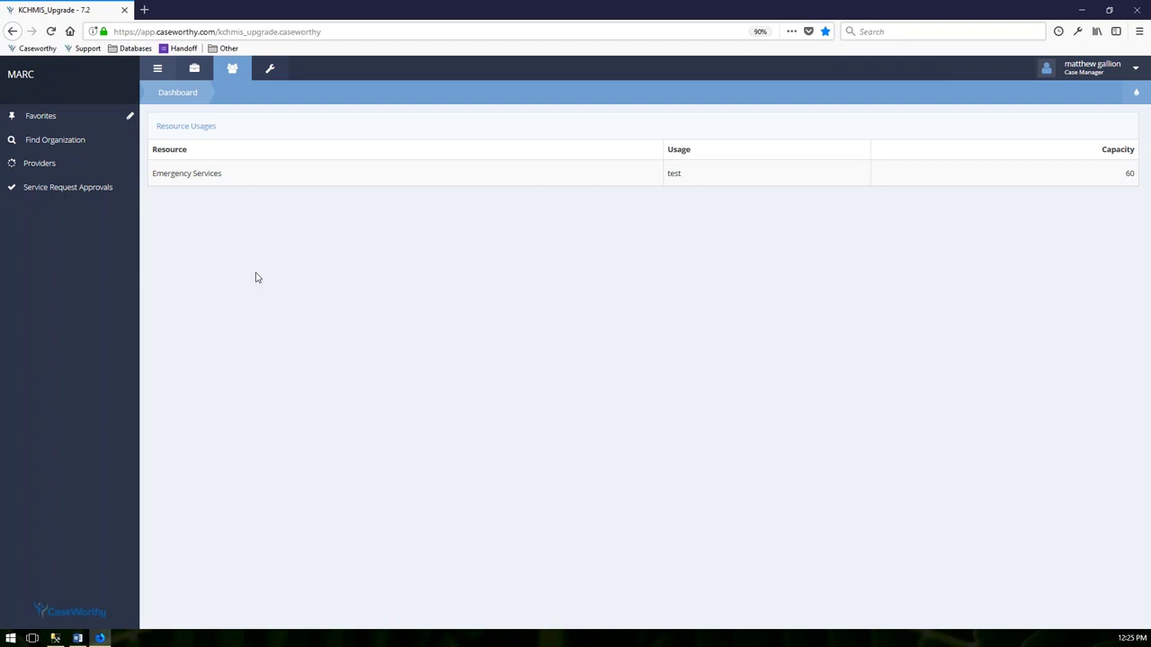
pyautogui.click(38, 165)
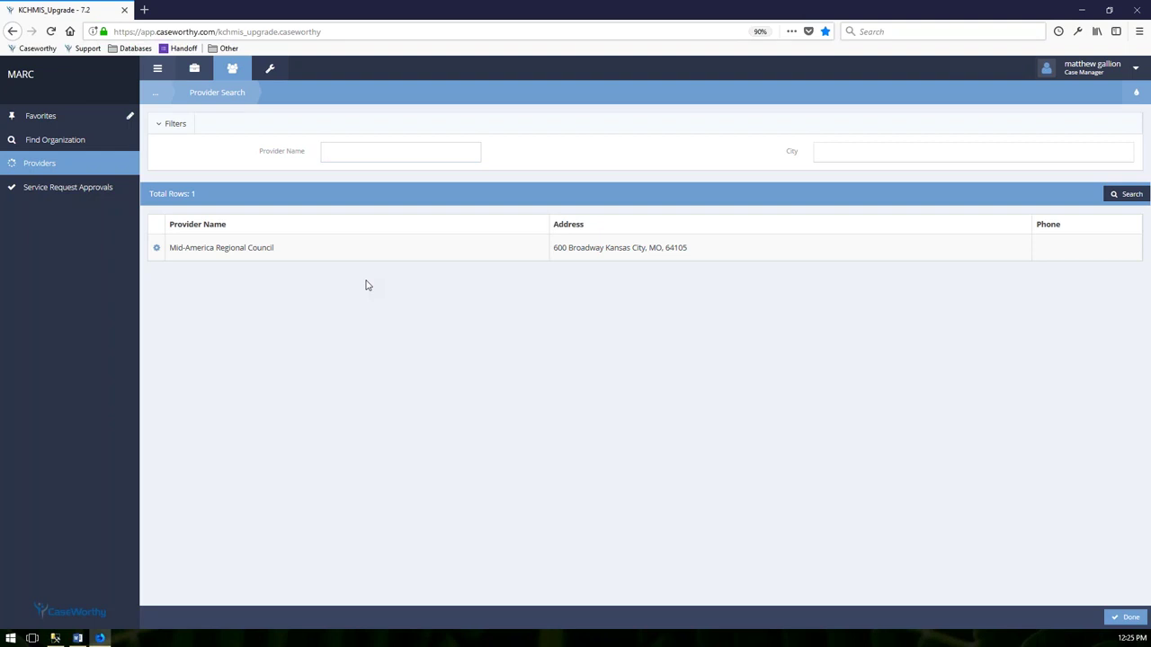
pyautogui.click(157, 251)
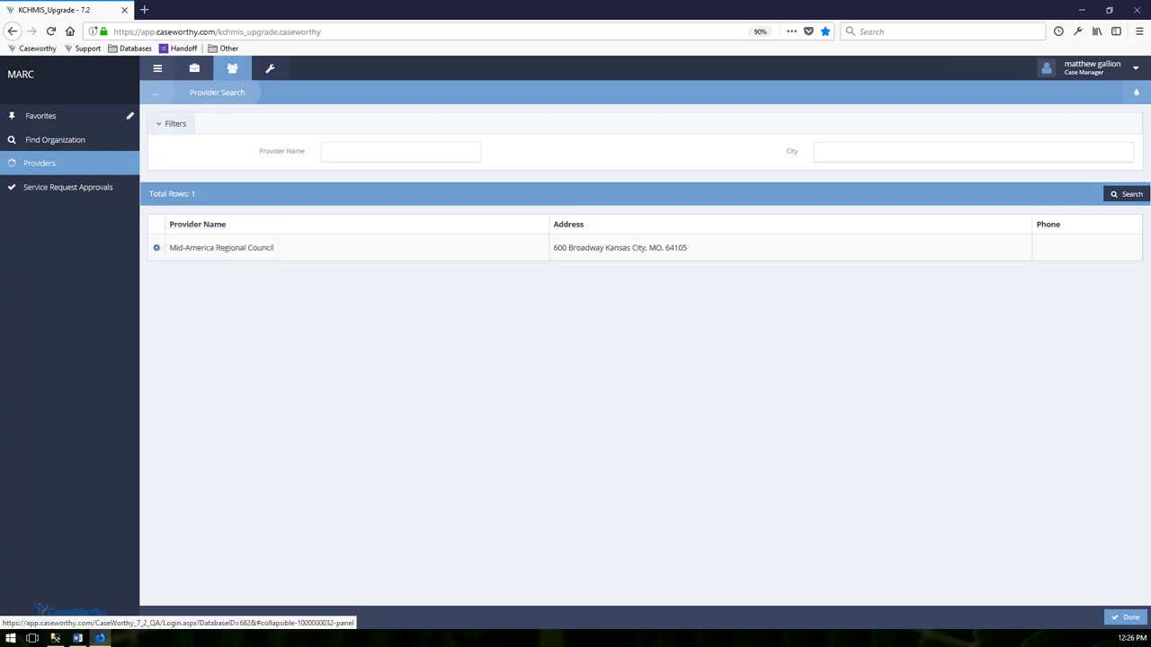
# View the dashboard of current program enrollments and return to the Client Dashboard
pyautogui.click(272, 70)
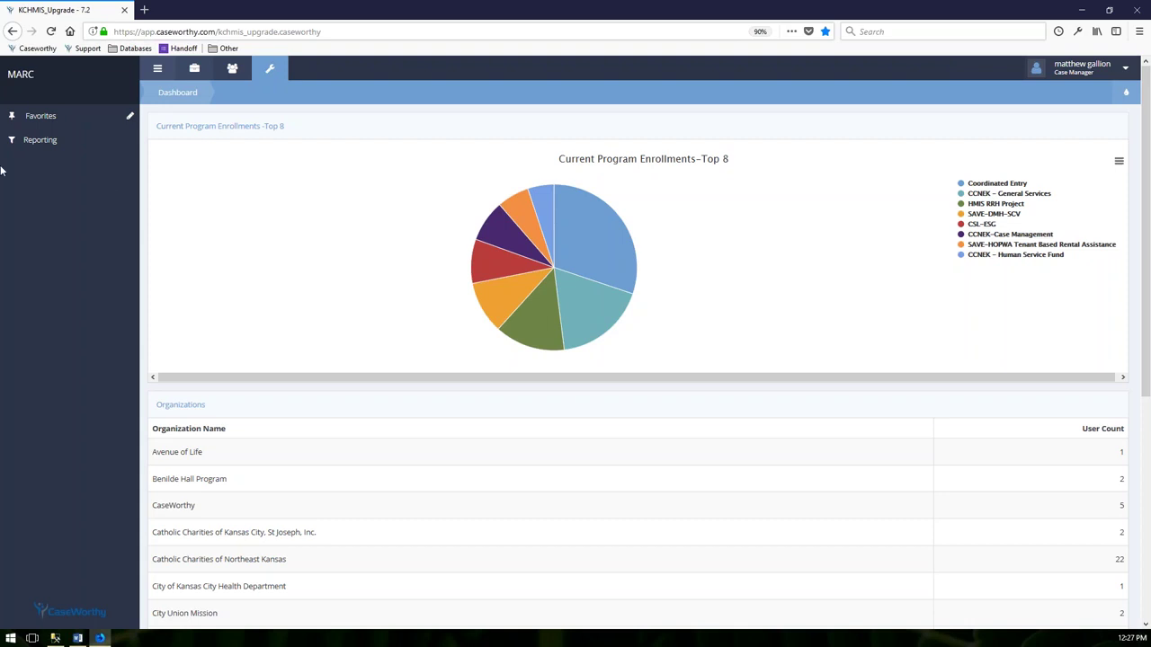
pyautogui.click(196, 70)
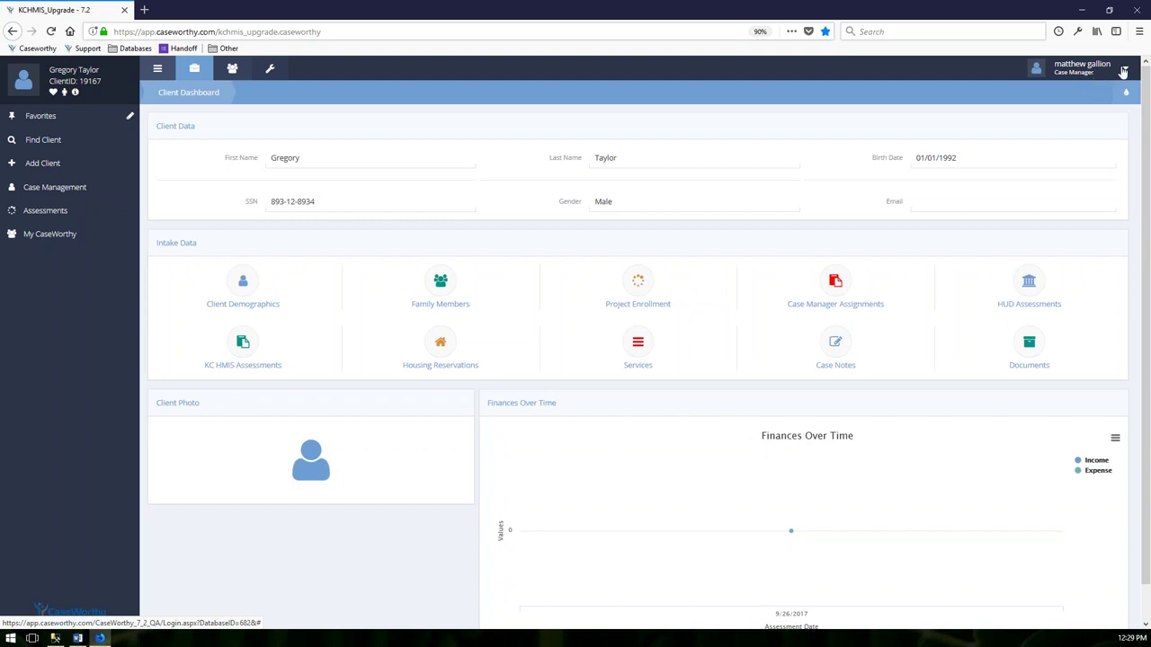
# Review the provider and role choices available in the account settings without changing them
pyautogui.click(1123, 71)
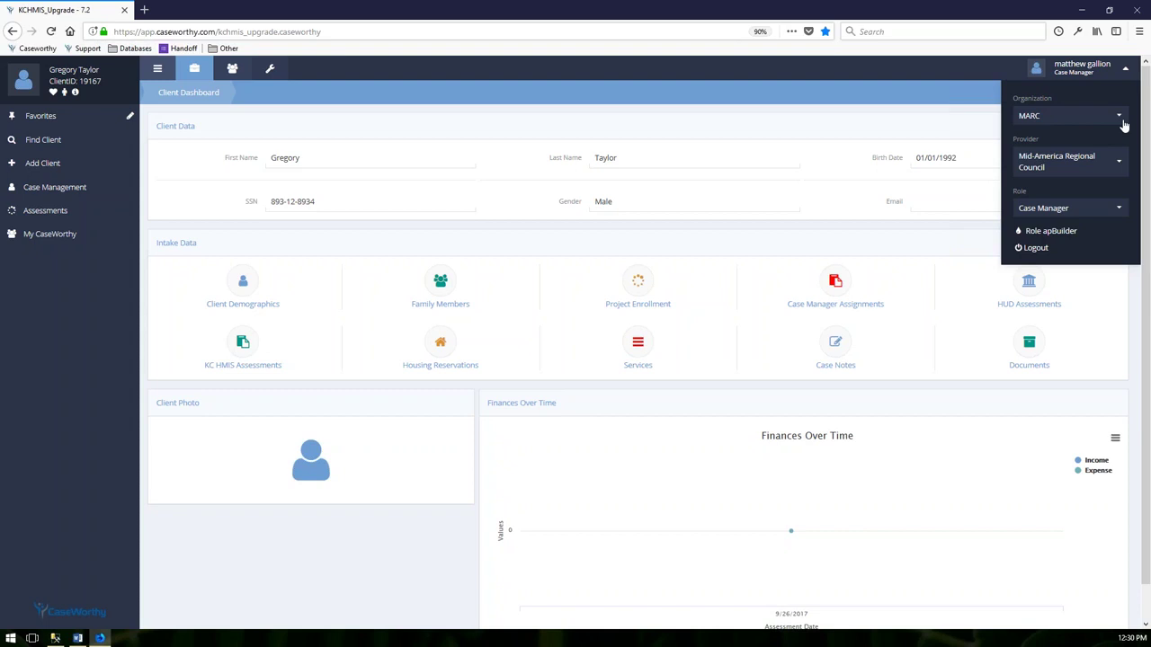
pyautogui.click(1119, 165)
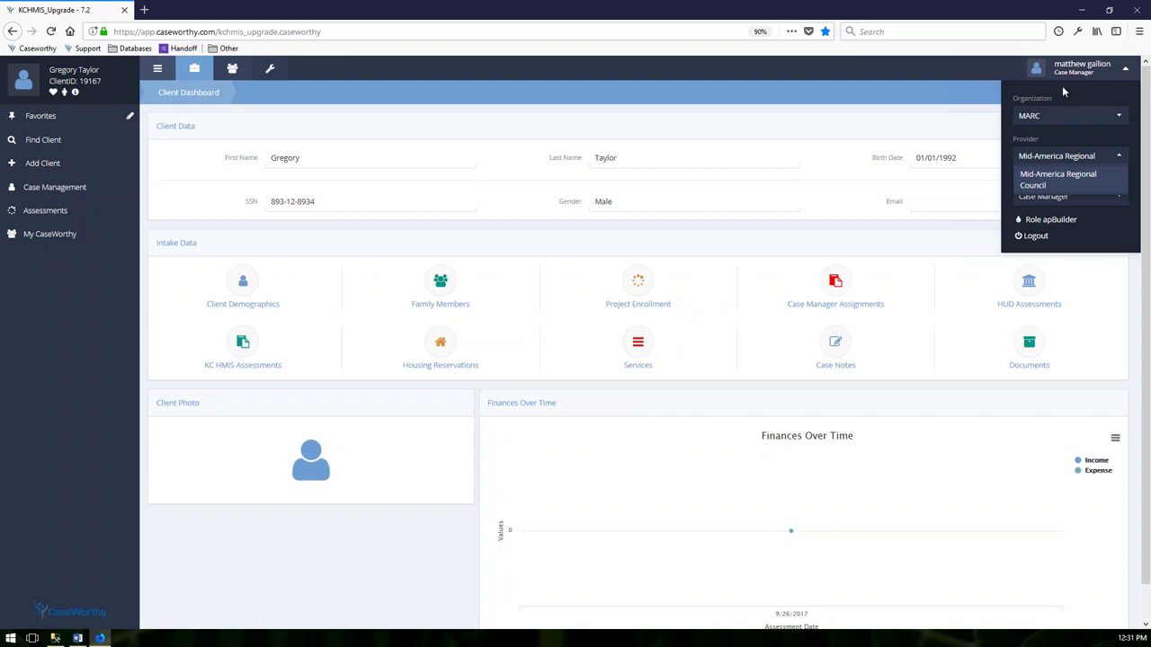
pyautogui.click(1119, 158)
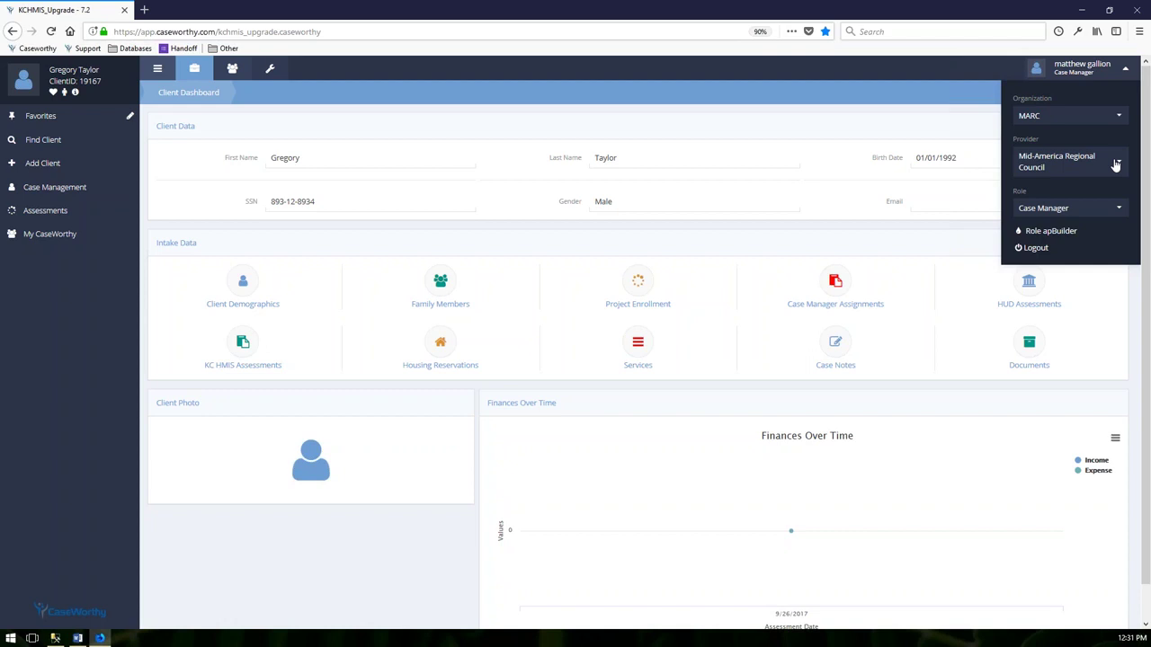
pyautogui.click(1111, 212)
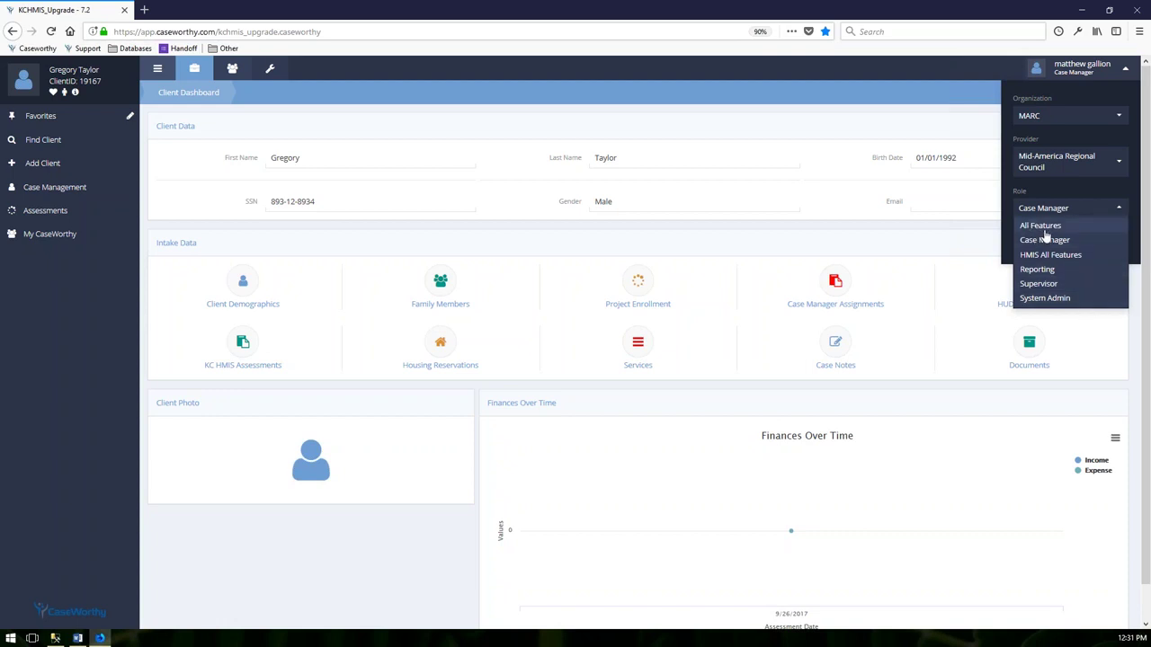
pyautogui.click(1118, 208)
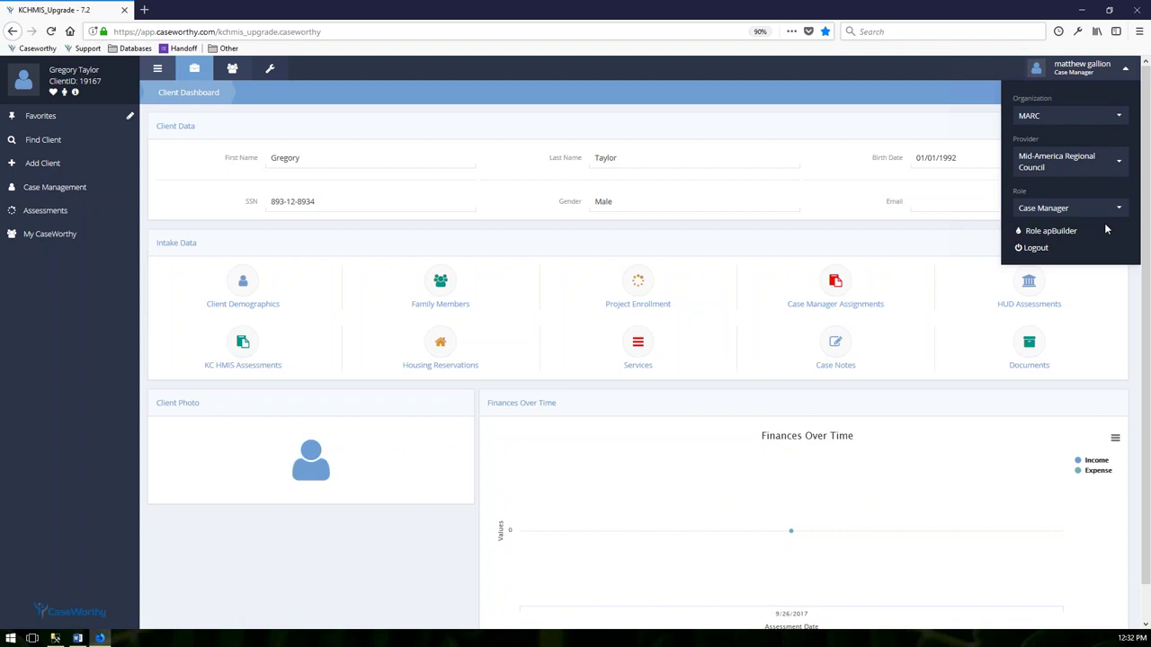
pyautogui.click(1078, 69)
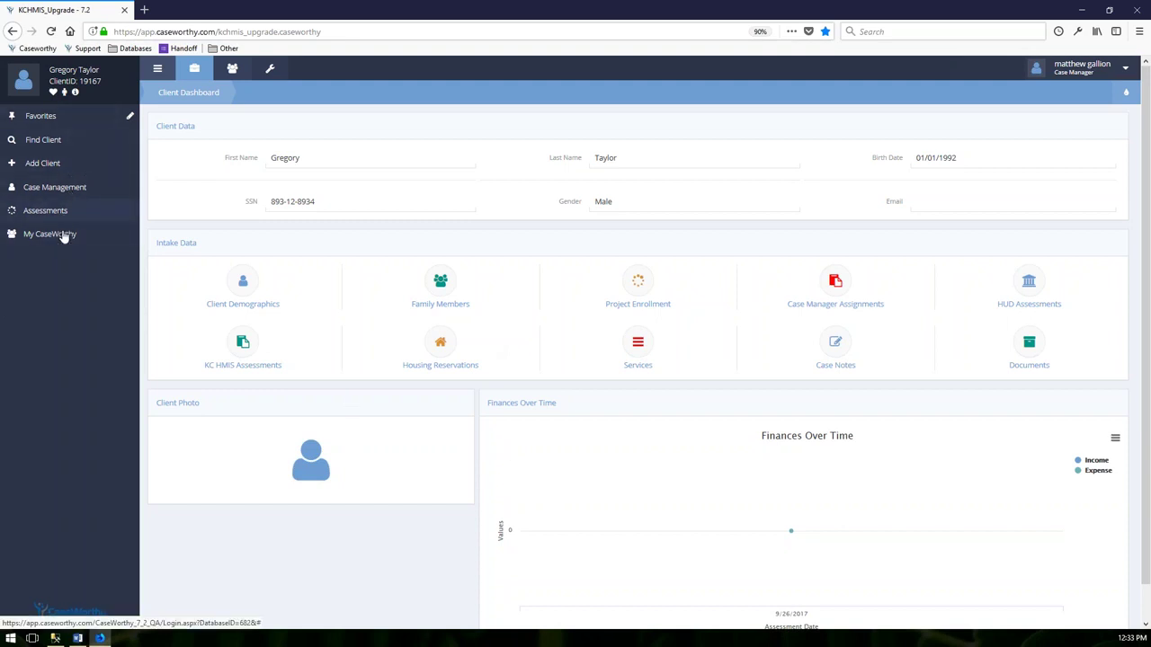
# Search for clients by last name and open the record of the infant listed as Self in relation to head of household
pyautogui.click(60, 146)
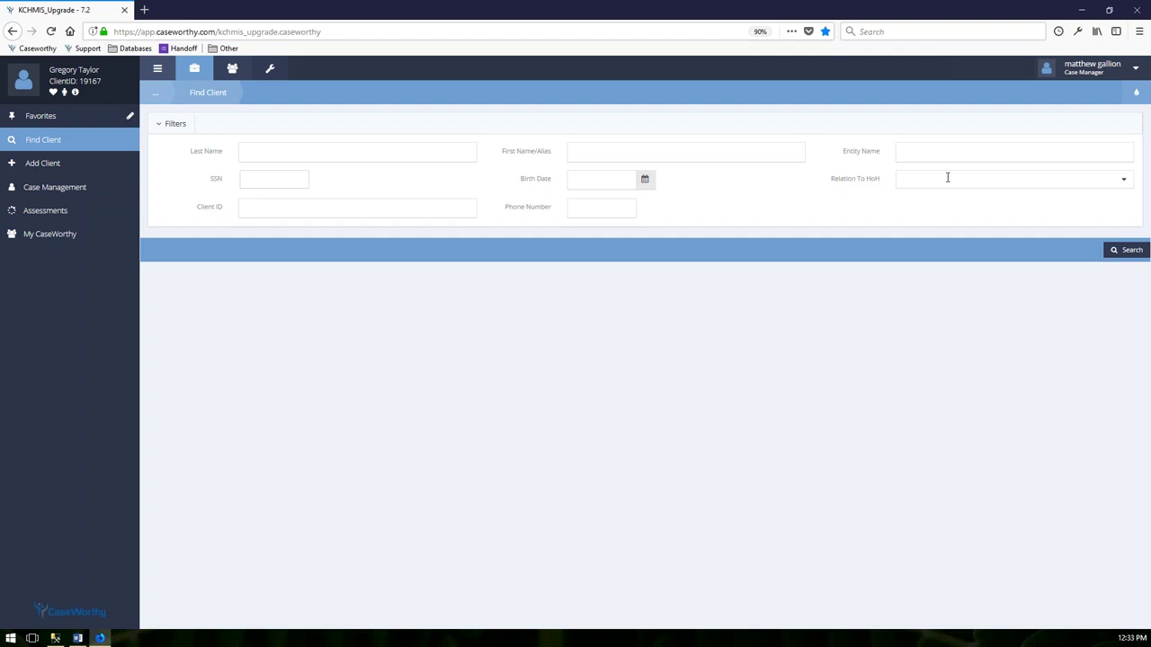
pyautogui.click(379, 156)
pyautogui.write('Test')
pyautogui.click(1125, 250)
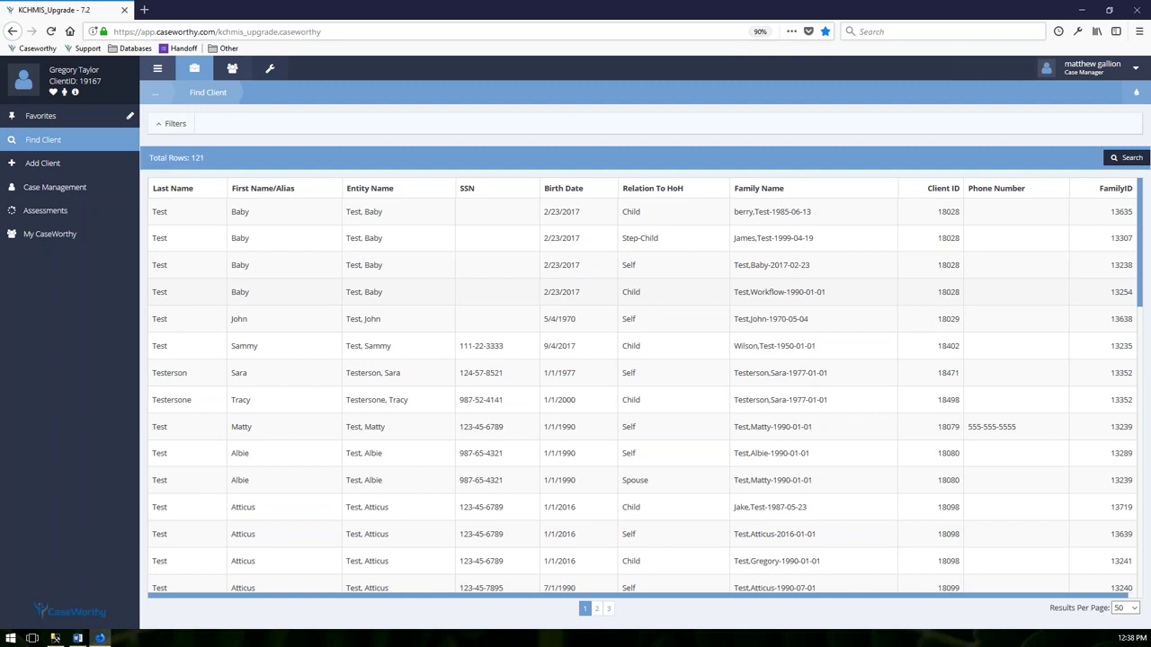
pyautogui.click(655, 266)
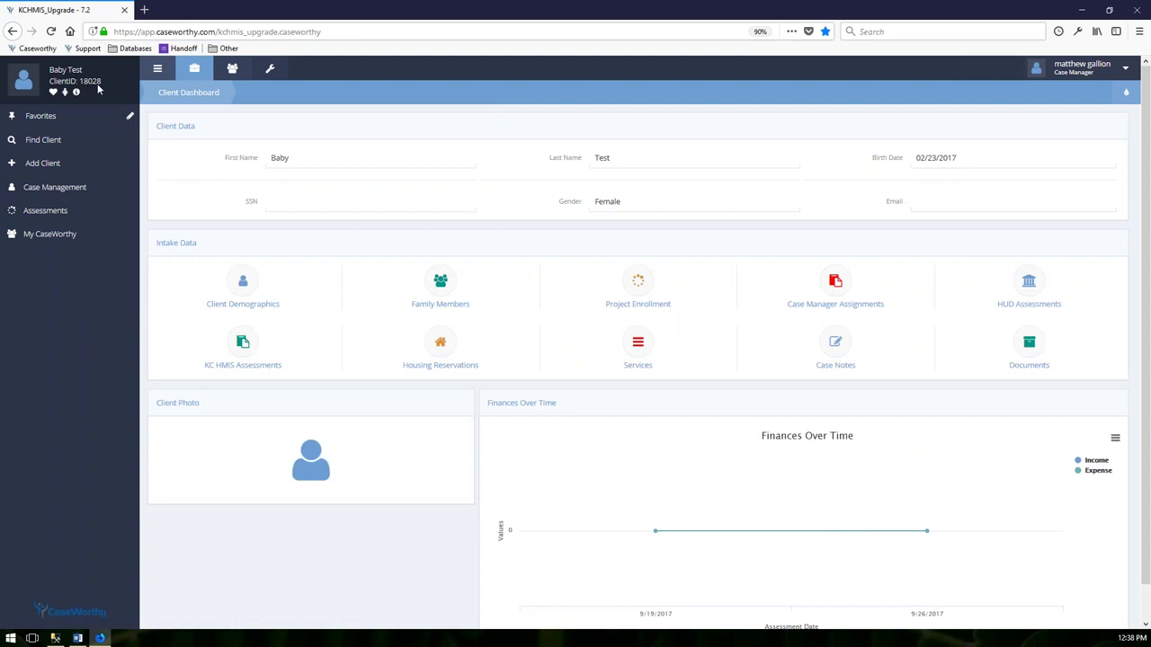
# Find the previous adult client by partial last and first name, and view that client's dashboard
pyautogui.click(40, 142)
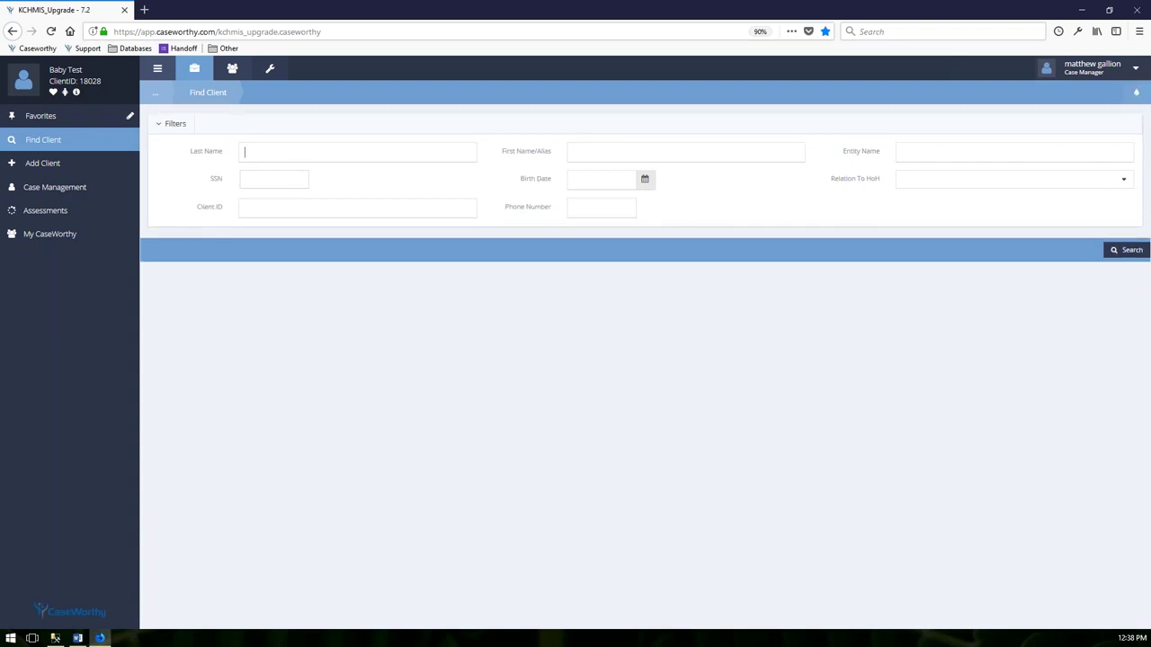
pyautogui.write('Tay')
pyautogui.press('Tab')
pyautogui.write('Greg')
pyautogui.press('Return')
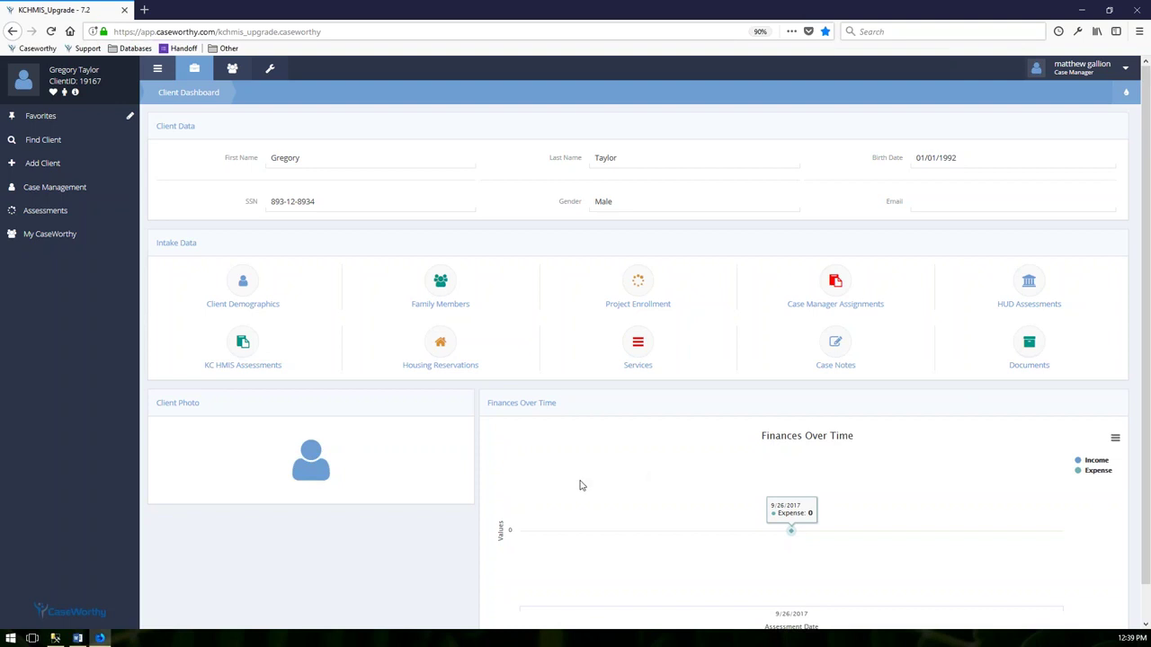
pyautogui.scroll(-1, 687, 468)
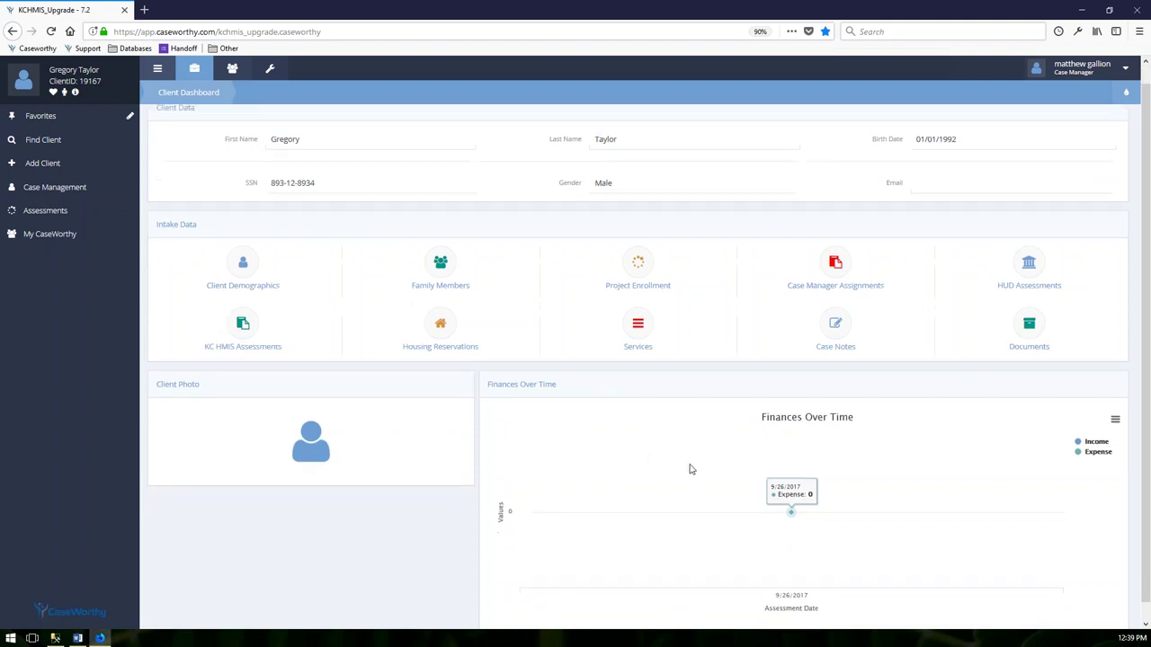
pyautogui.scroll(1, 692, 470)
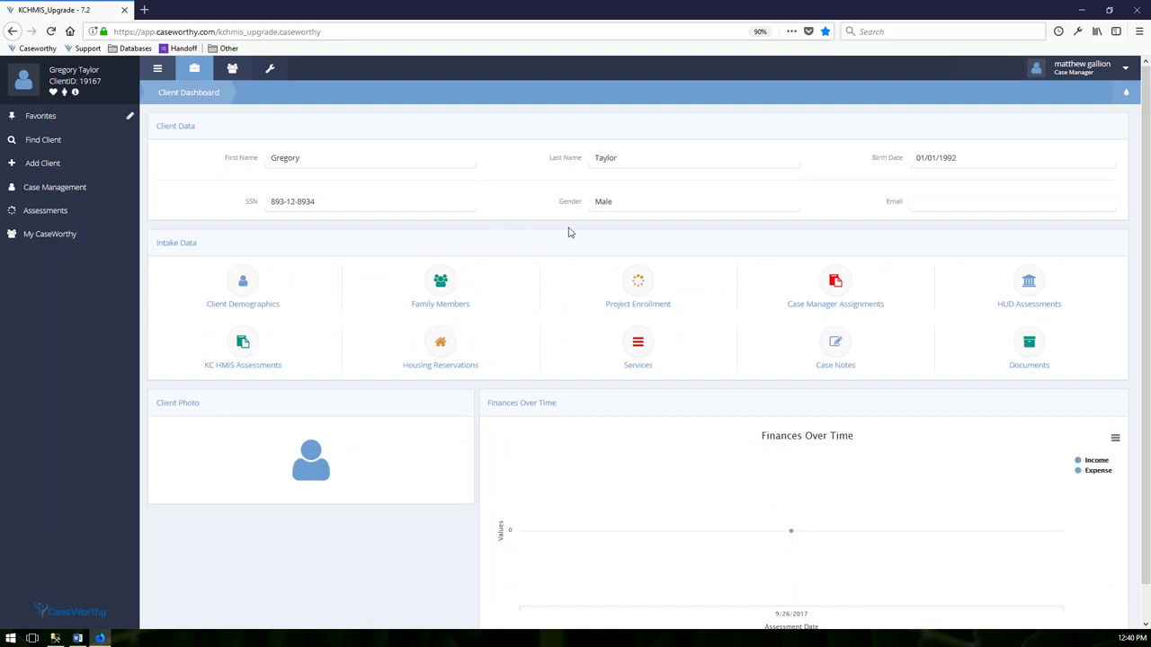
# Start an HMIS Intake, enter a placeholder first and last name, and try to save with the other required fields empty
pyautogui.click(65, 169)
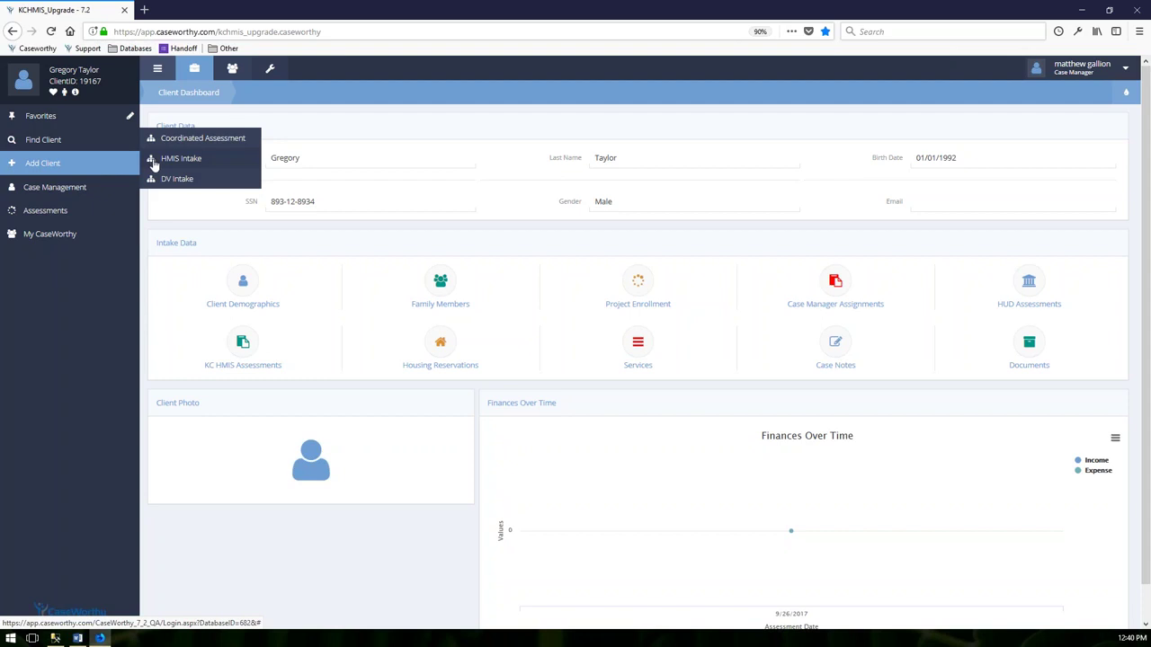
pyautogui.click(232, 161)
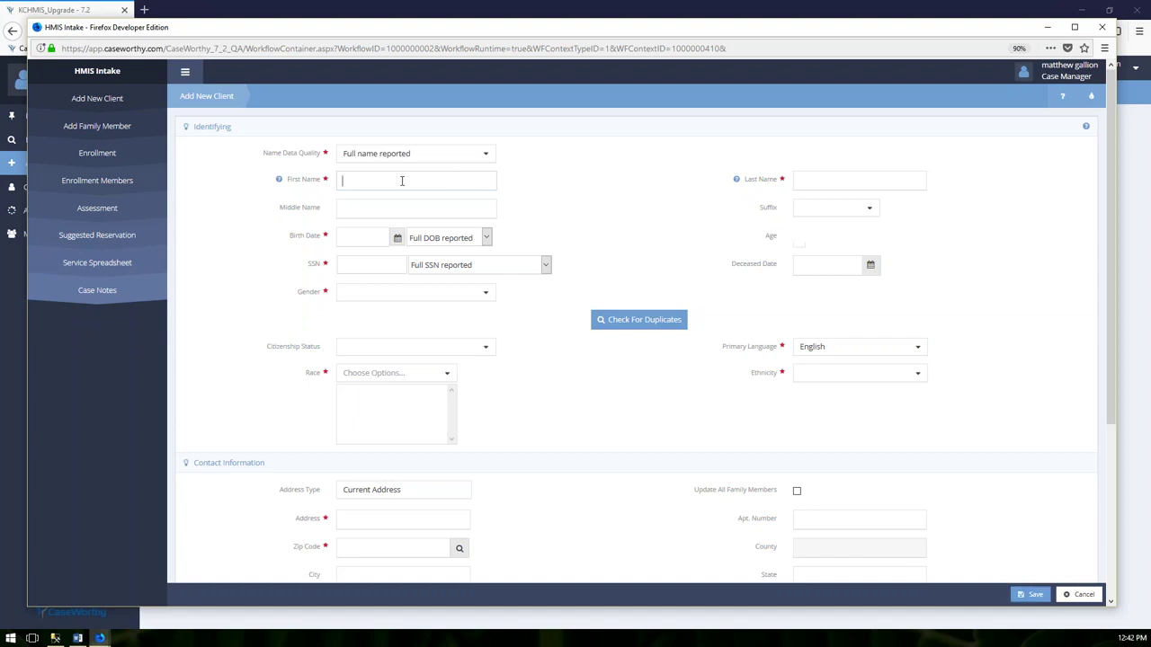
pyautogui.write('Test')
pyautogui.write('Demo')
pyautogui.click(1030, 595)
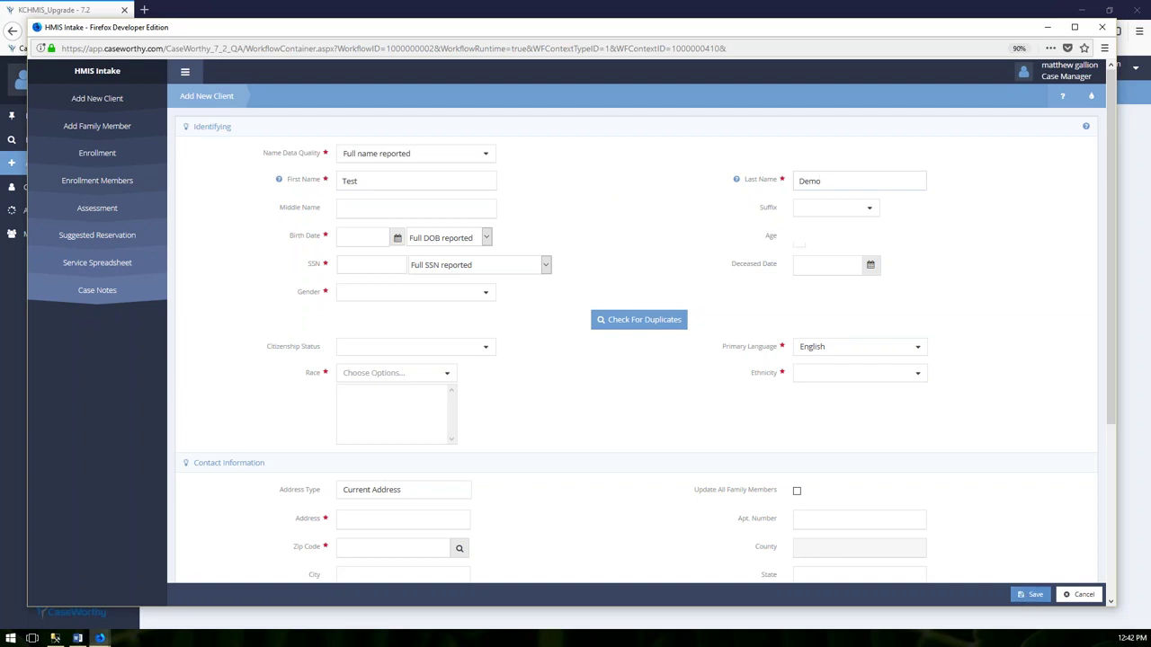
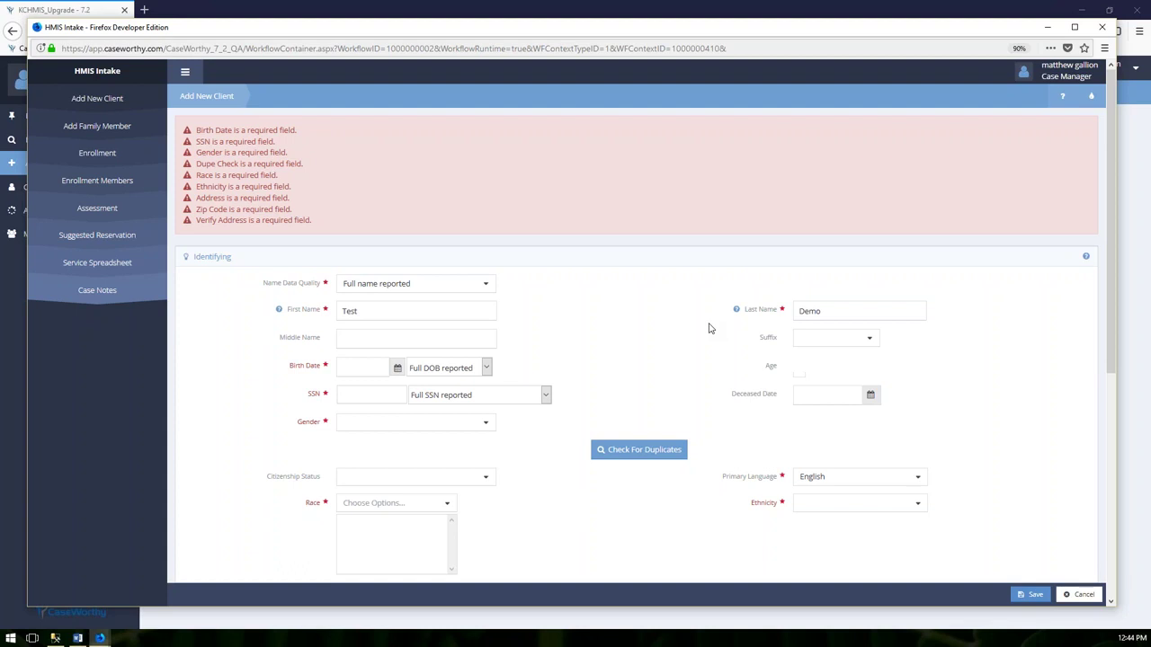
# Replace the names with first name "Gr" and last name "T", check for duplicates, and select the second existing client
pyautogui.moveTo(374, 311); pyautogui.dragTo(325, 311)
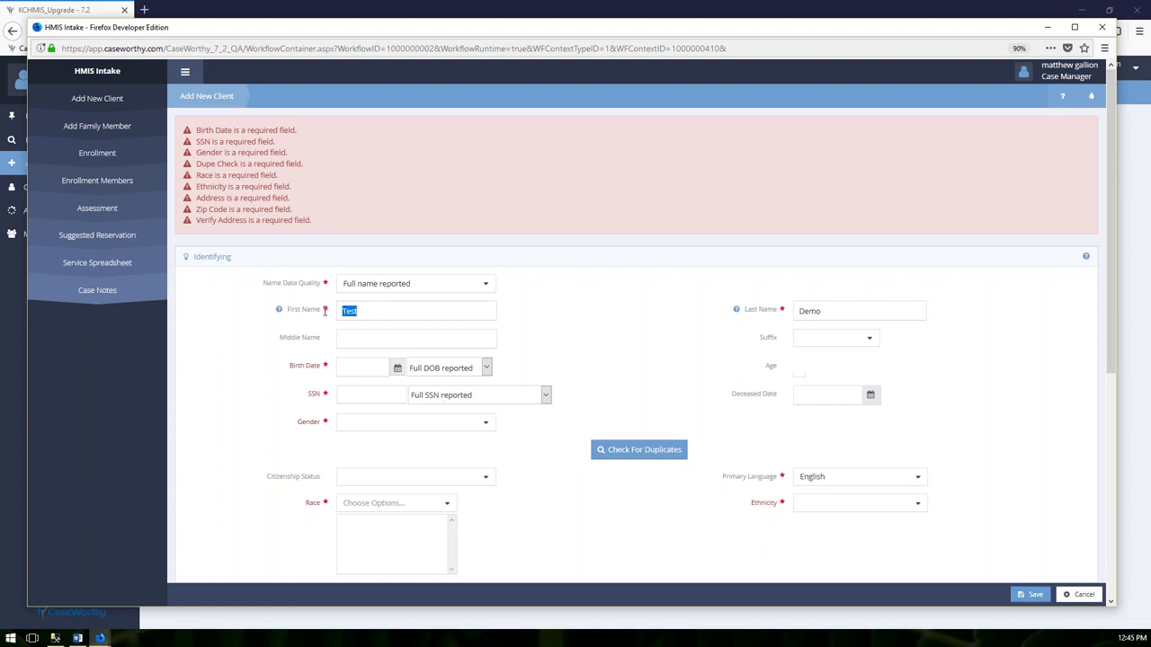
pyautogui.write('Gr')
pyautogui.press('Tab')
pyautogui.write('T')
pyautogui.click(645, 450)
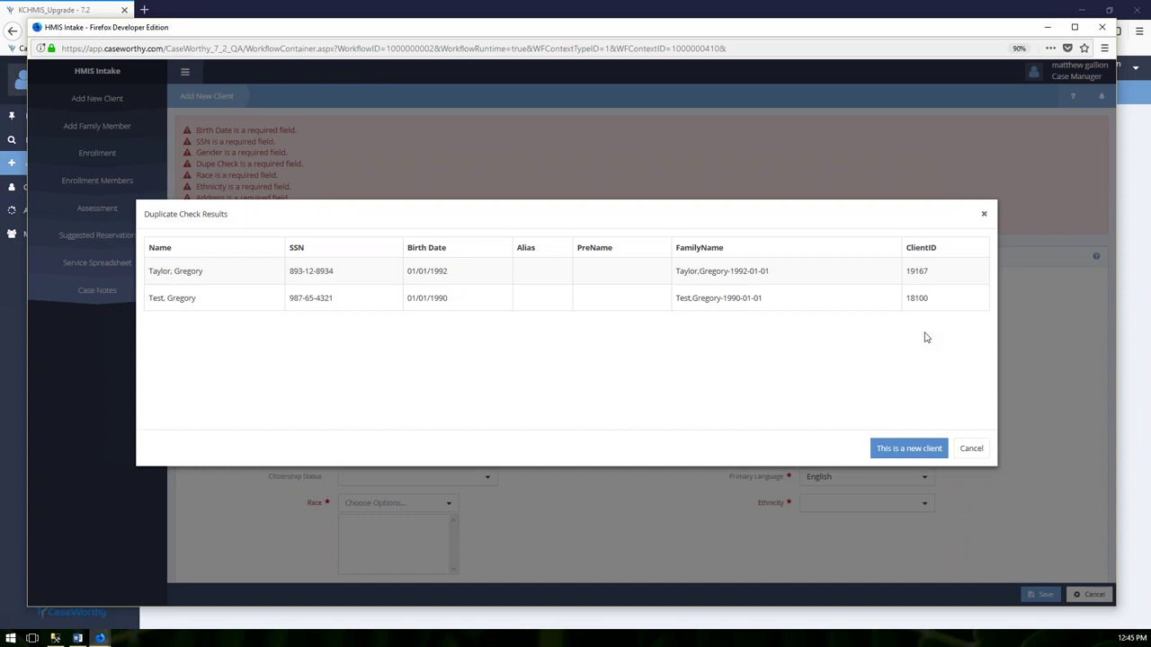
pyautogui.click(700, 306)
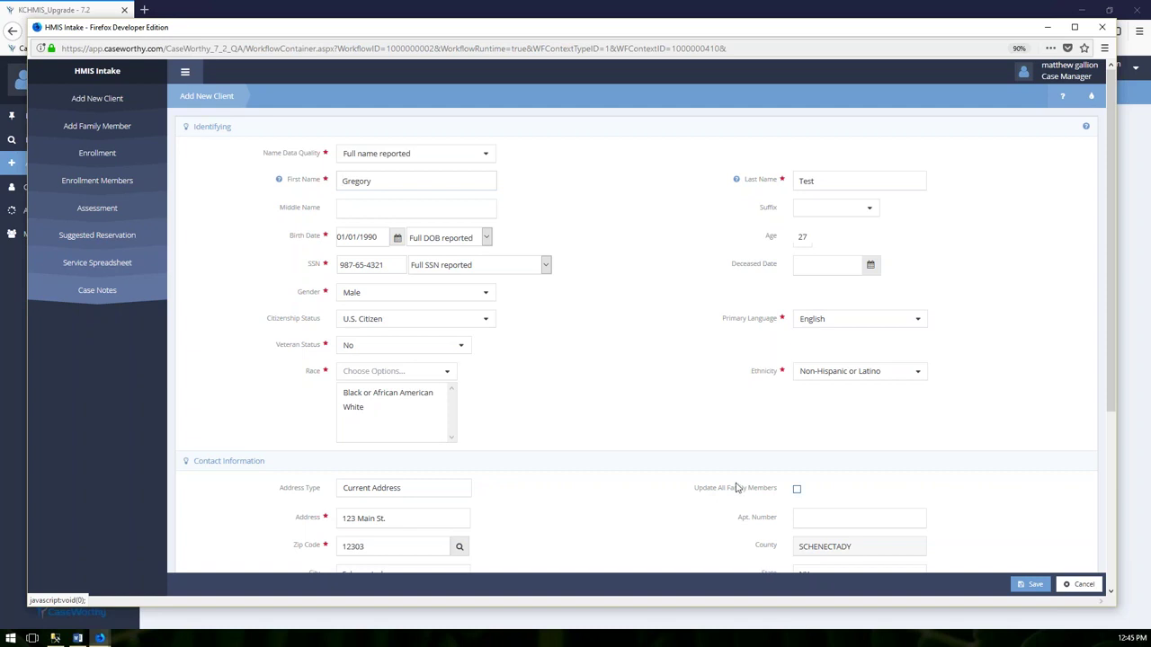
# Review the existing client's identifying and contact information and save the Add New Client form
pyautogui.scroll(-1, 737, 488)
pyautogui.scroll(1, 727, 468)
pyautogui.scroll(-5, 516, 291)
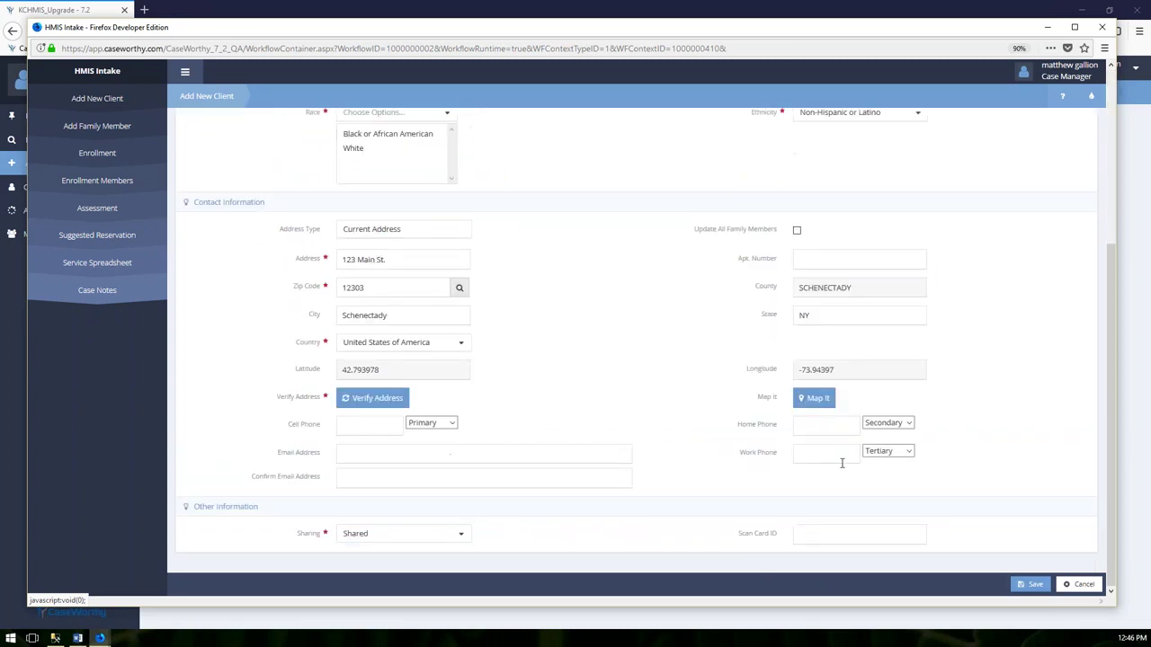
pyautogui.click(1031, 584)
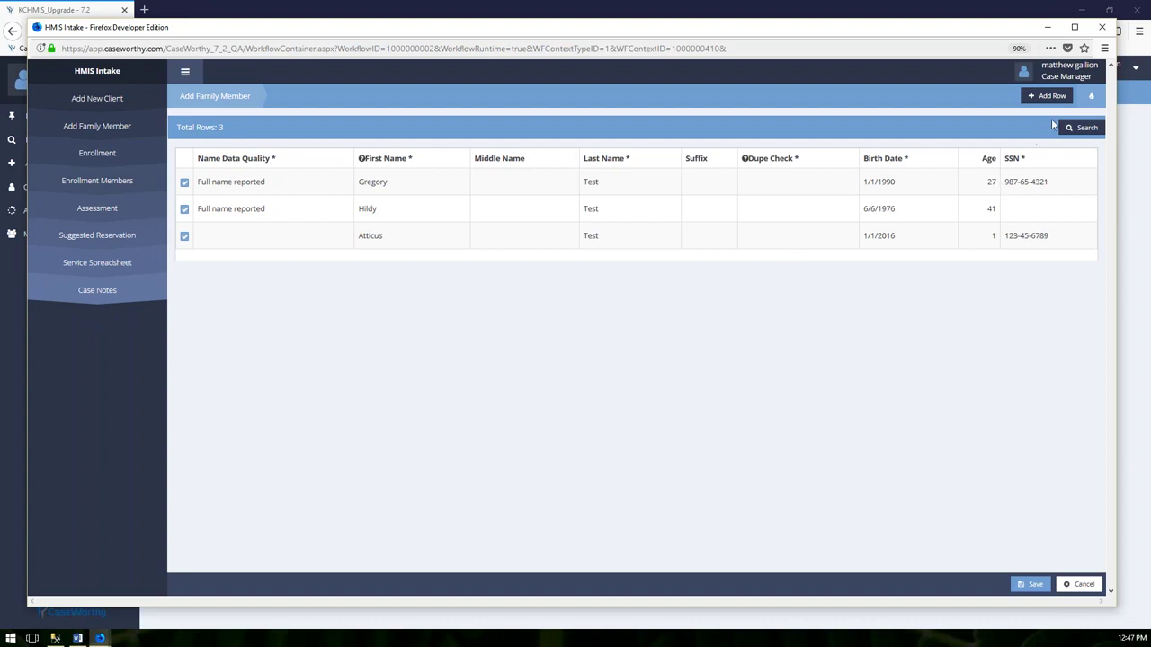
# Close the intake at the Add Family Member stage, and reopen HMIS Intake to resume the client's open workflow
pyautogui.click(1092, 99)
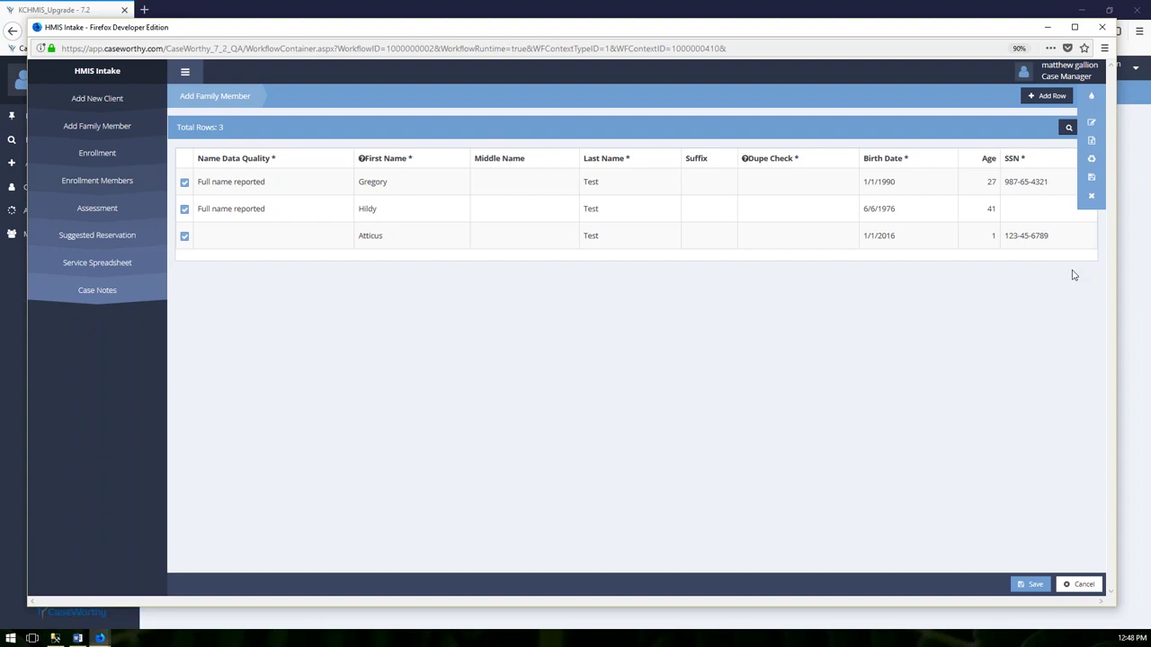
pyautogui.click(1092, 180)
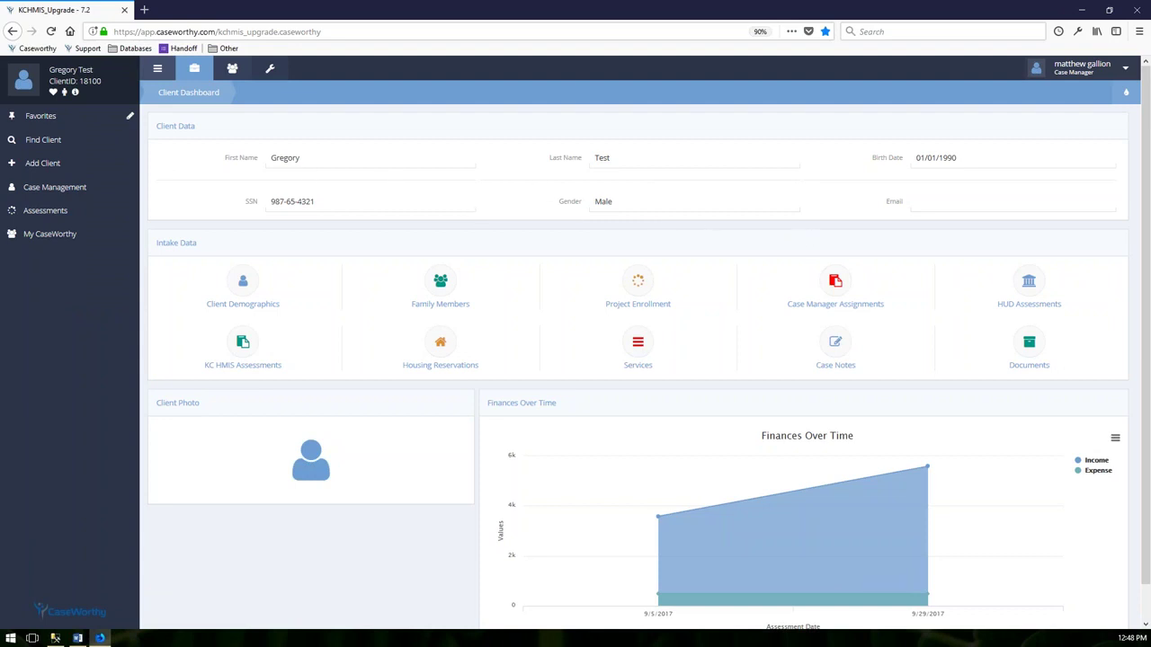
pyautogui.click(51, 165)
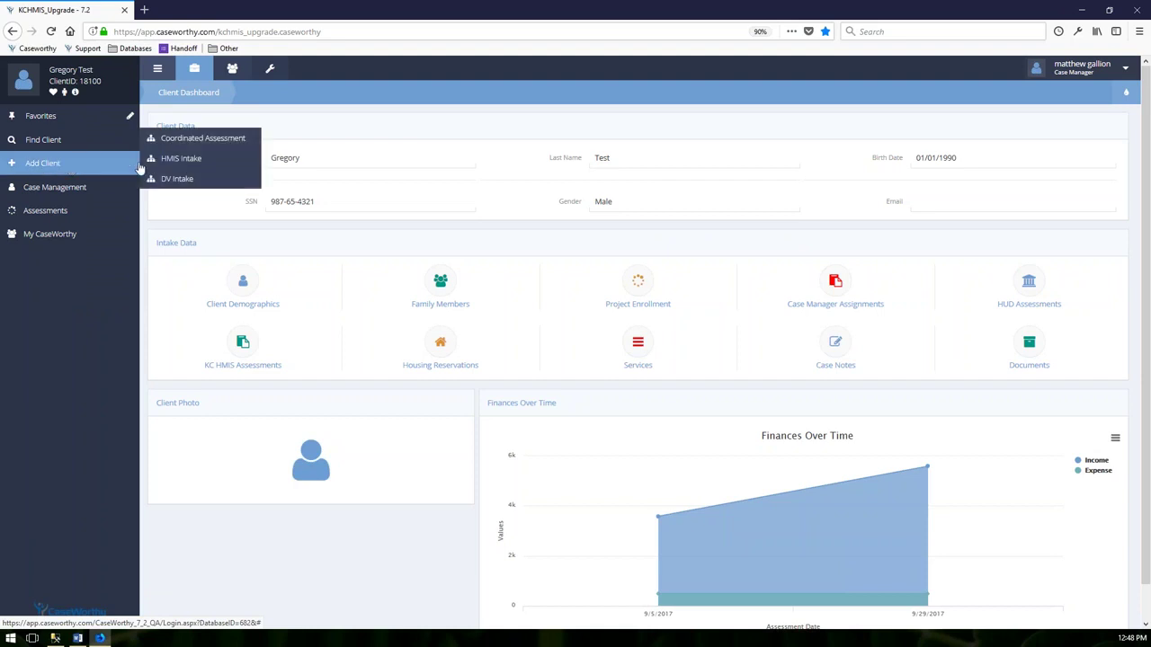
pyautogui.click(192, 166)
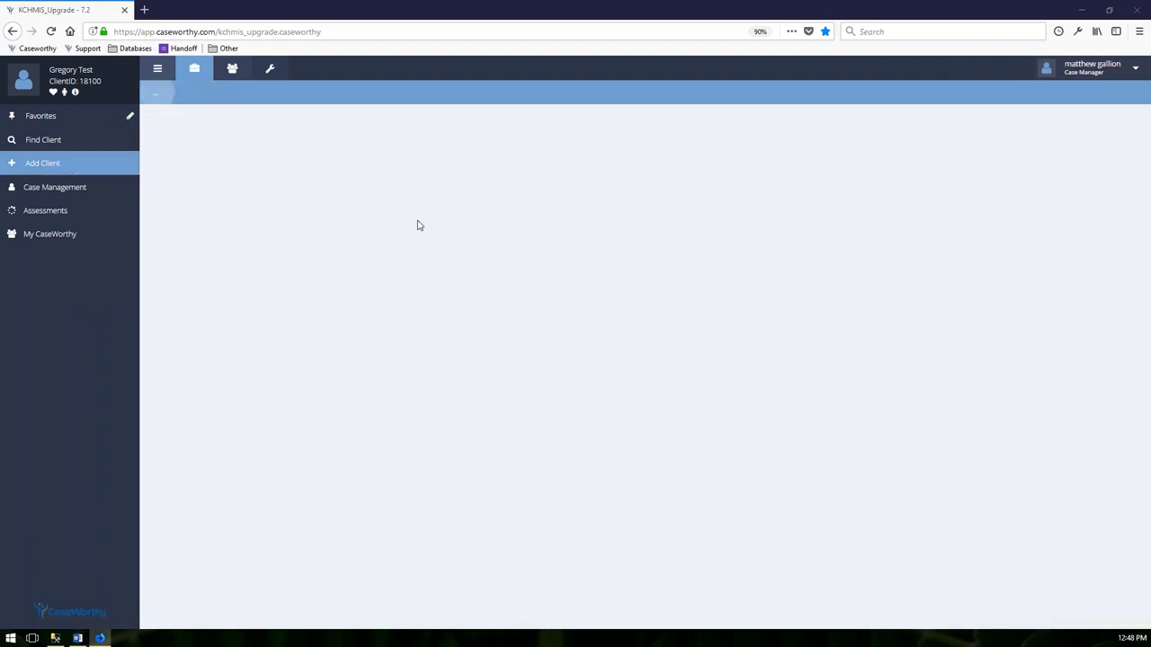
pyautogui.moveTo(408, 38); pyautogui.dragTo(415, 39)
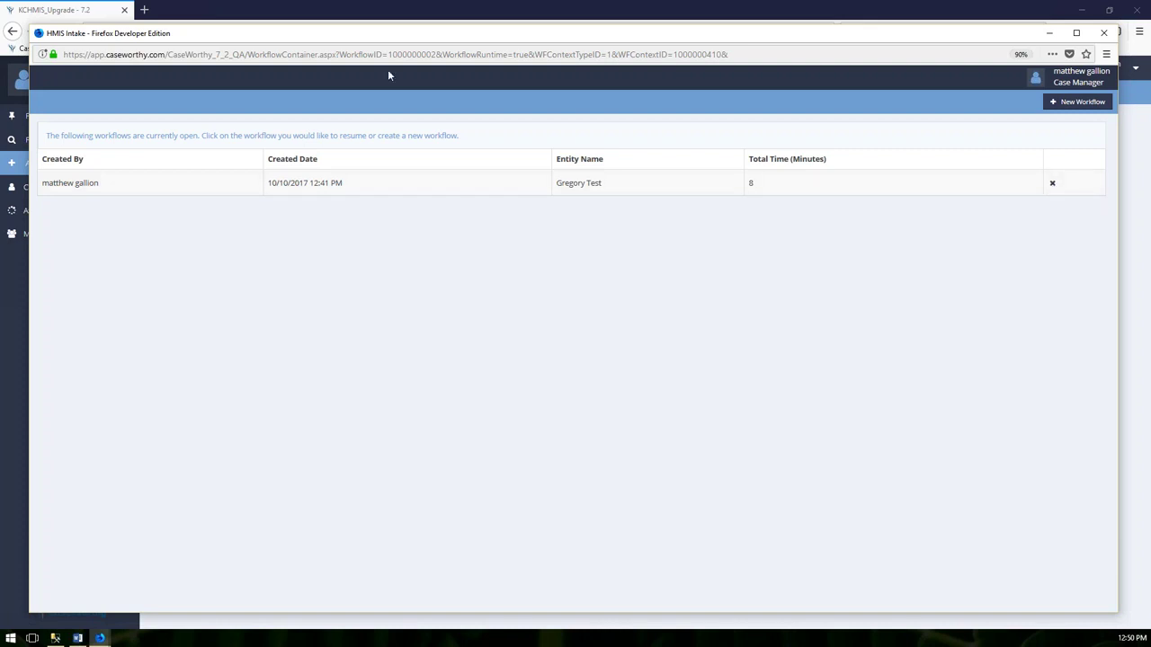
pyautogui.click(206, 189)
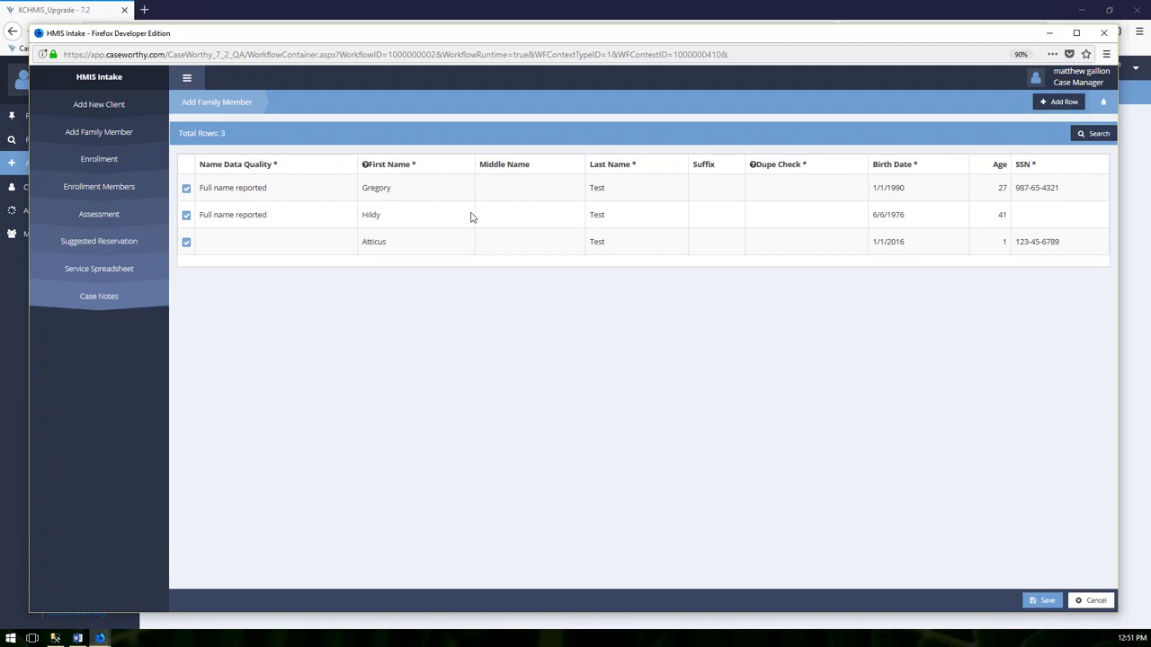
# Skip the Add Family Member form without saving, and close the intake workflow from the Enrollment form
pyautogui.click(1092, 601)
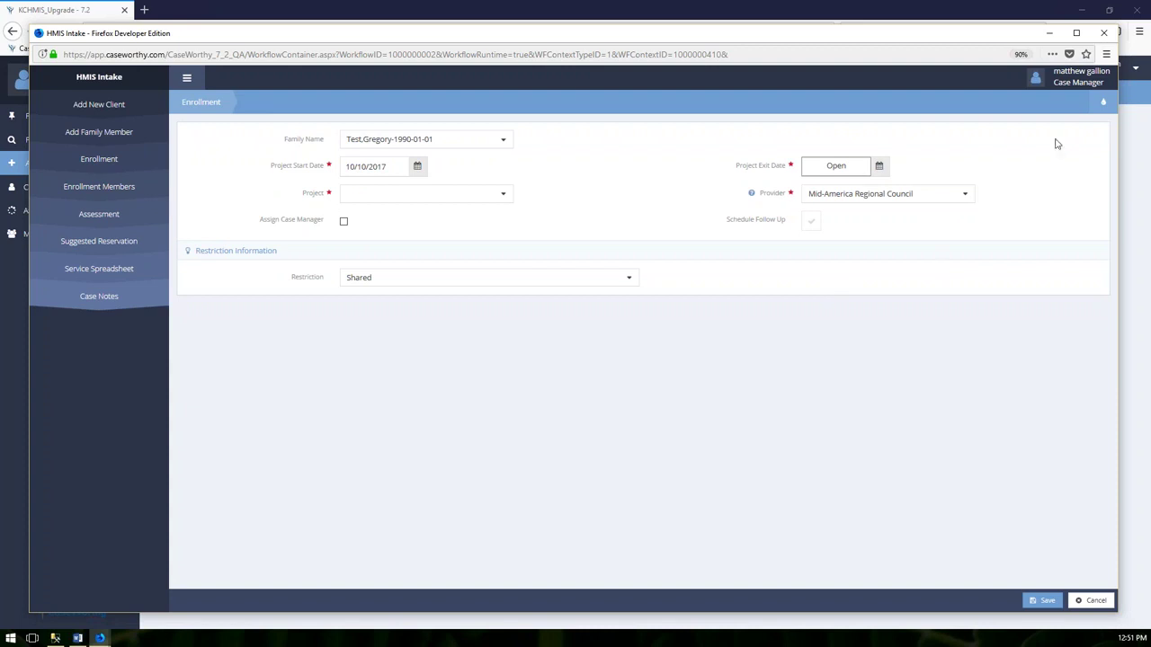
pyautogui.click(1105, 106)
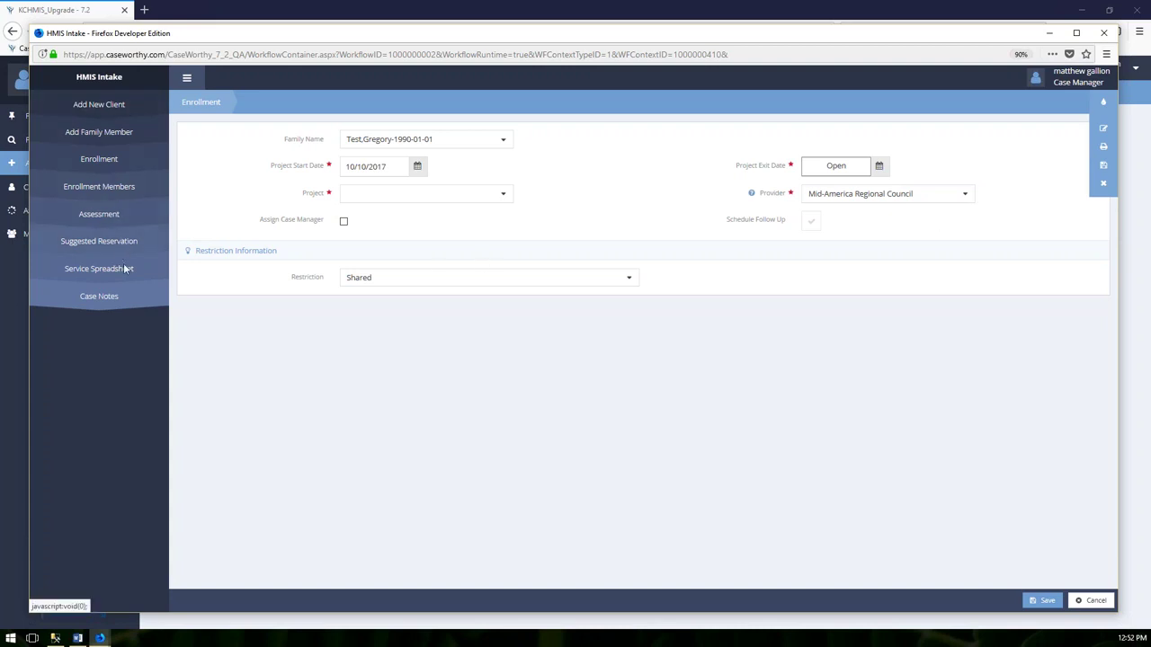
pyautogui.click(1103, 185)
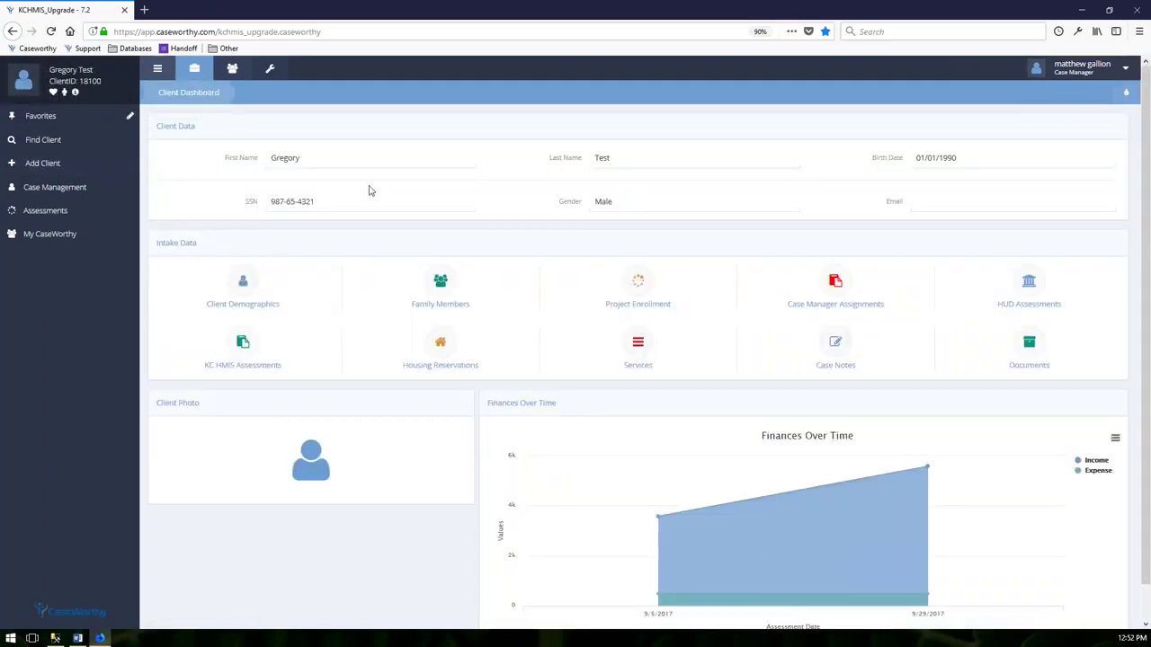
# Start another HMIS Intake with first name "K" and last name "T", check for duplicates, and declare this a new client
pyautogui.click(72, 163)
pyautogui.click(214, 166)
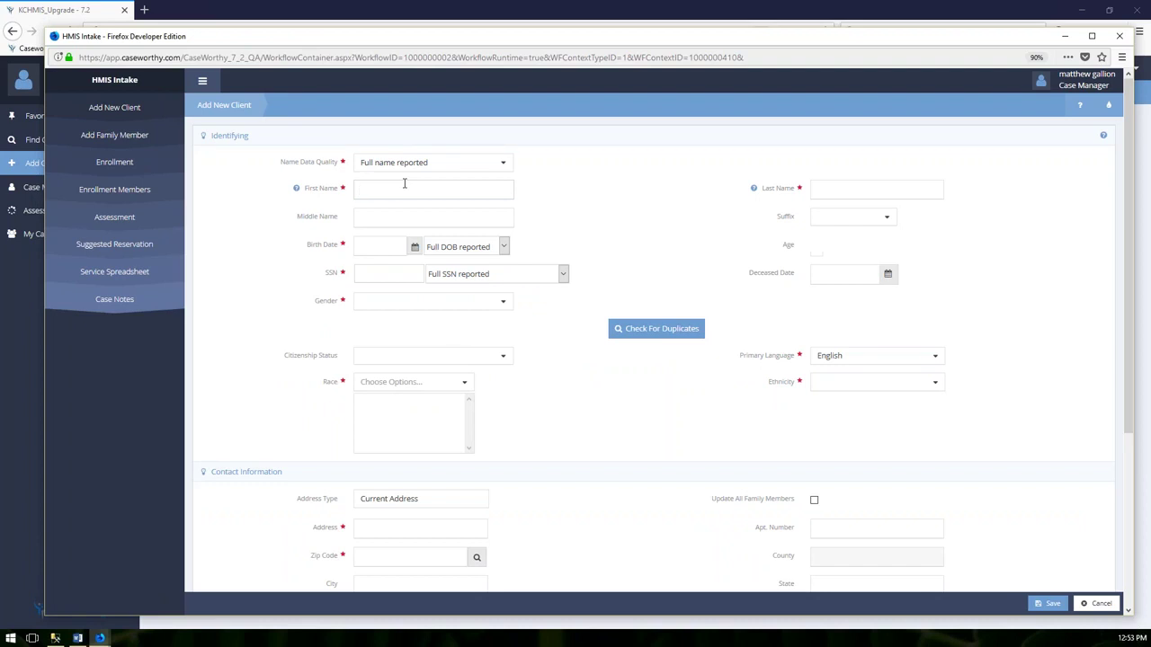
pyautogui.write('K')
pyautogui.click(667, 338)
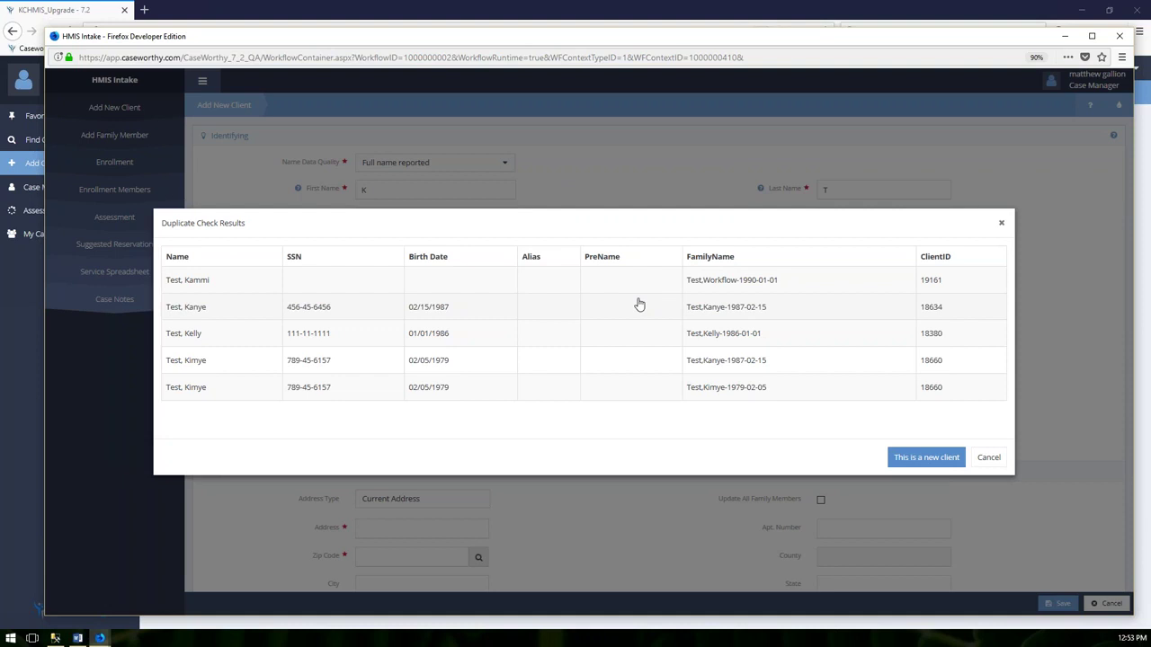
pyautogui.click(923, 460)
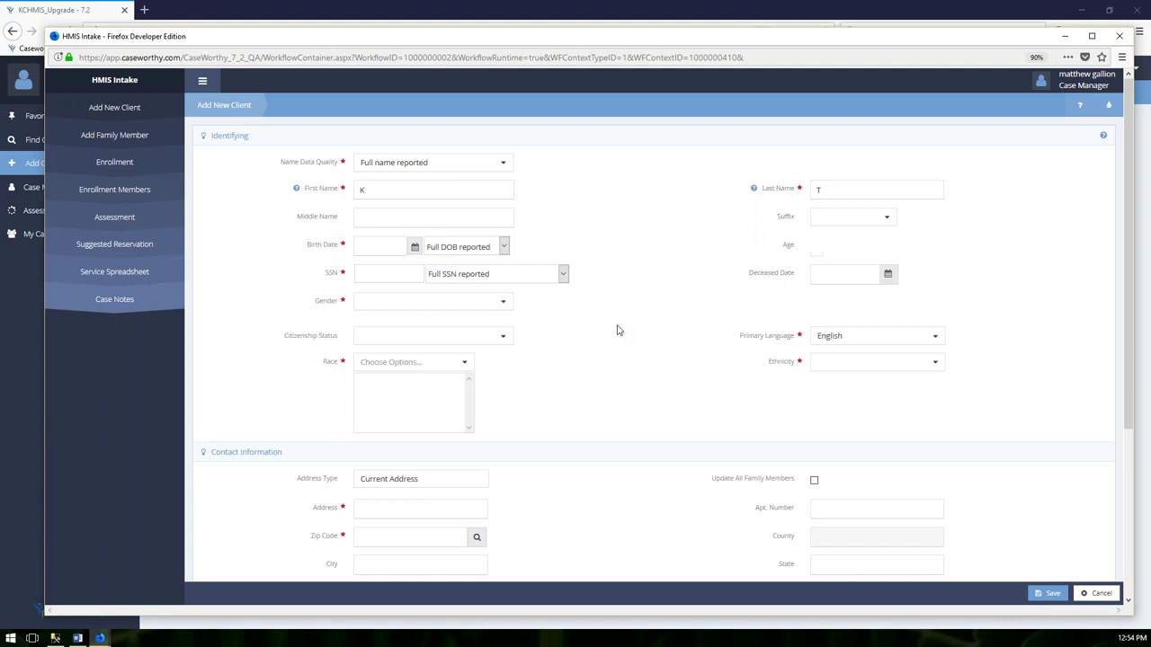
# Complete the new client's full first and last name in the Identifying section
pyautogui.click(363, 190)
pyautogui.write('ammi')
pyautogui.press('Tab')
pyautogui.write('TEs')
pyautogui.press('BackSpace')
pyautogui.press('BackSpace')
pyautogui.write('est')
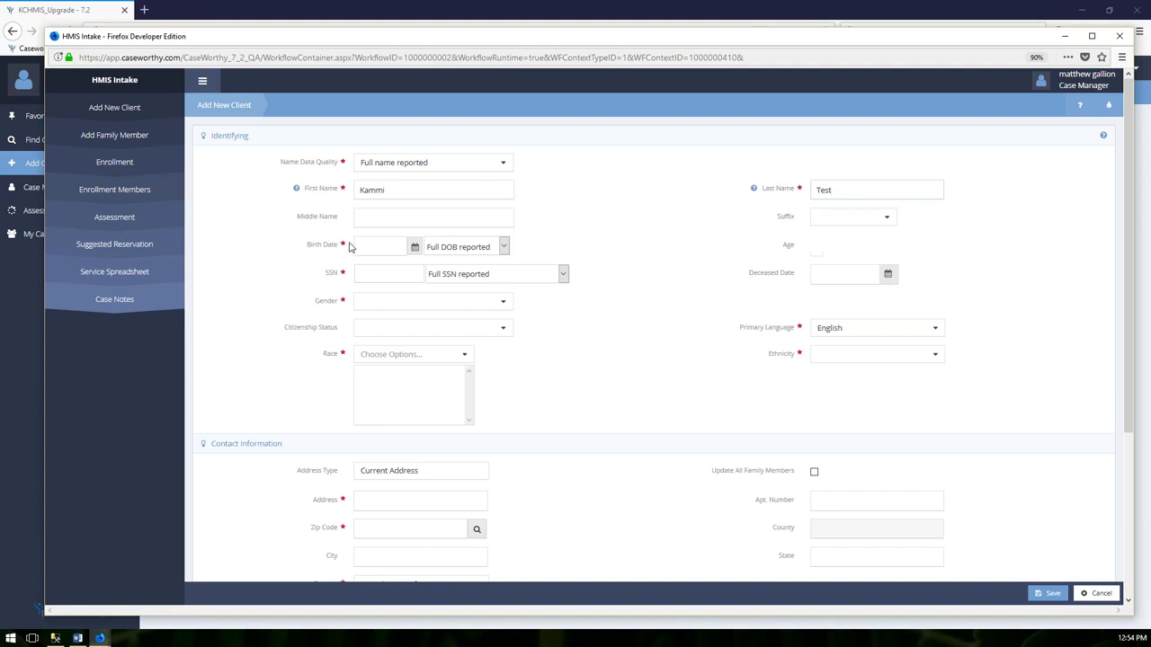
# Set the birth date quality to Data Not Collected and try to save the Add New Client form
pyautogui.click(504, 249)
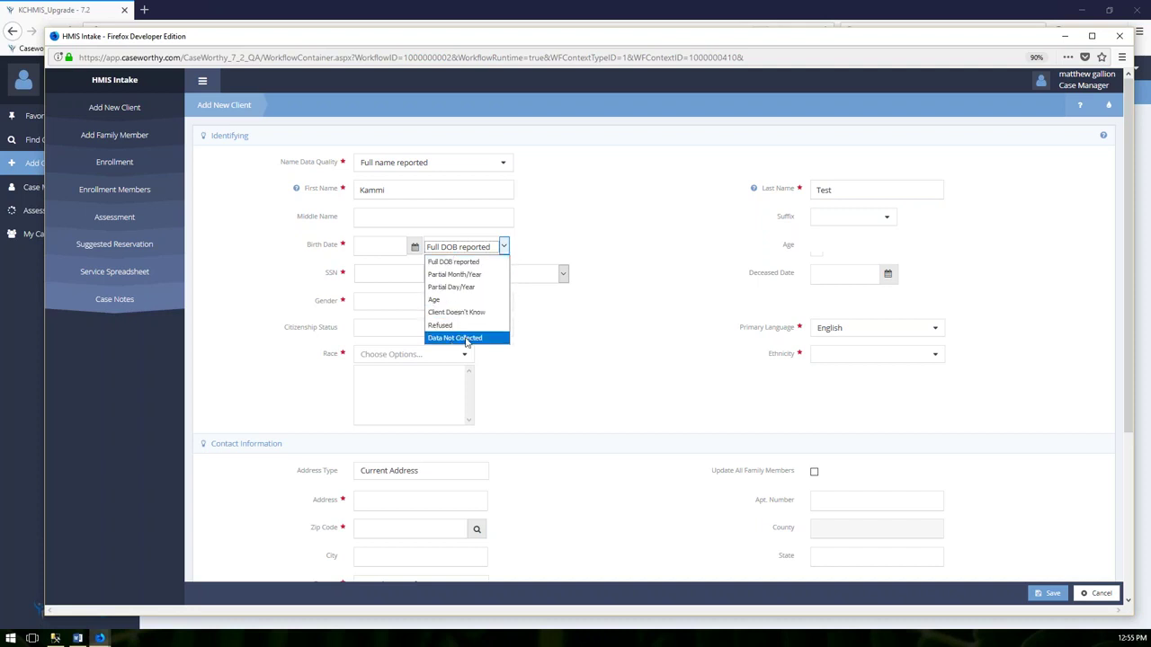
pyautogui.click(465, 338)
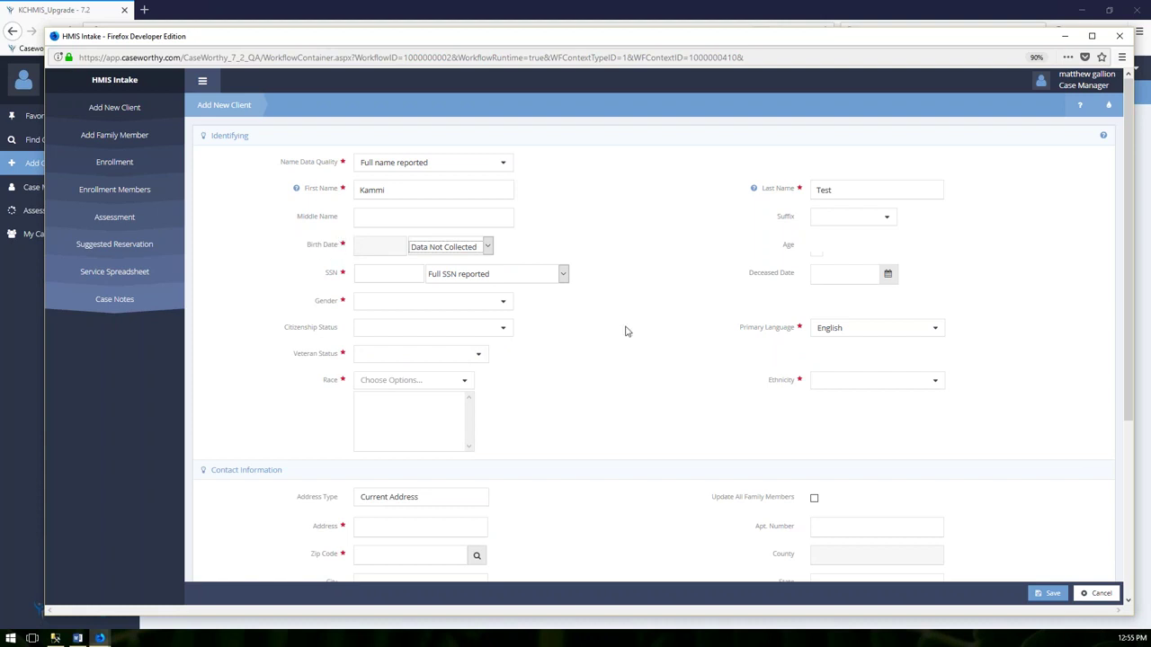
pyautogui.click(1047, 593)
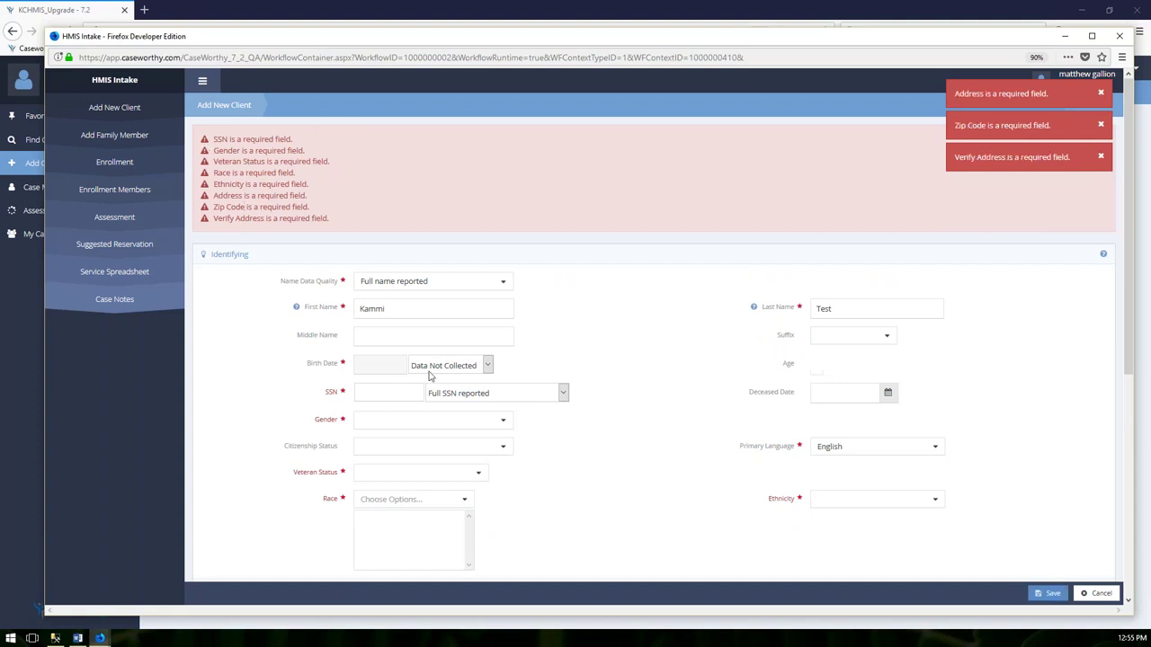
# Set the birth date quality to Full DOB reported and enter the client's date of birth
pyautogui.click(488, 366)
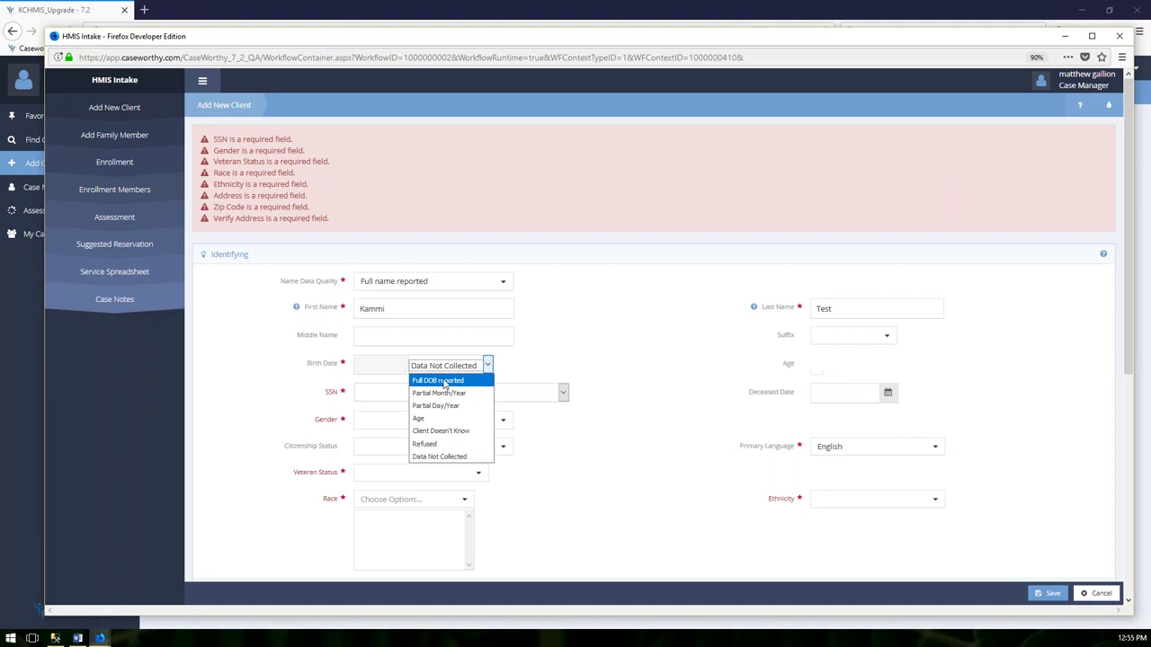
pyautogui.click(447, 381)
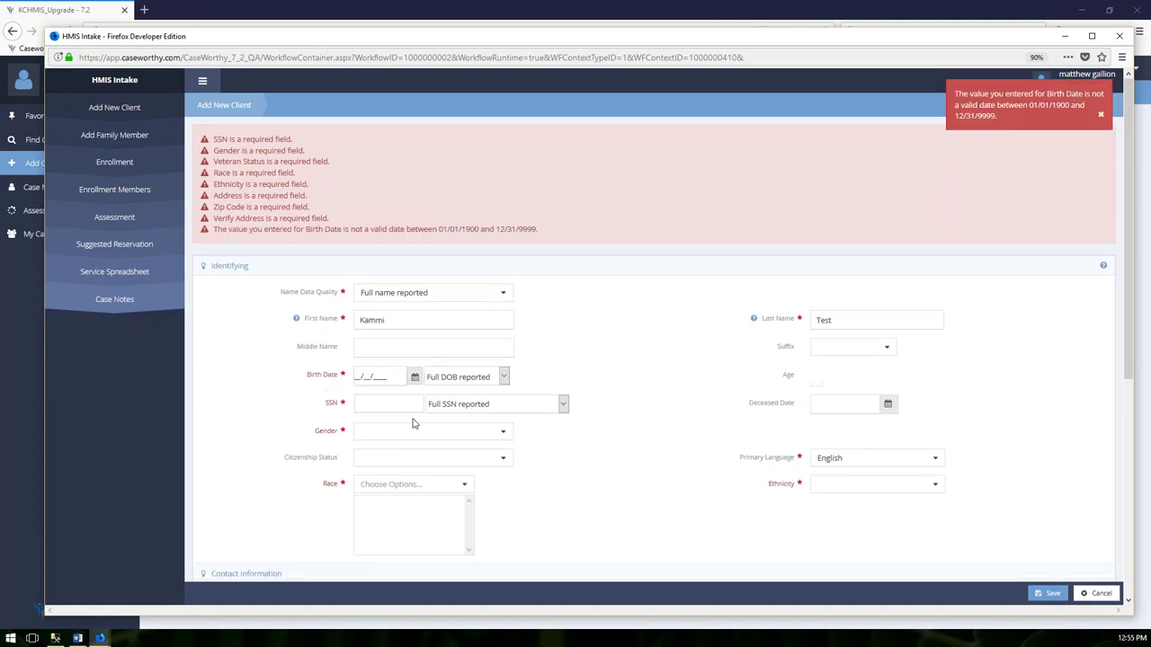
pyautogui.write('05052010')
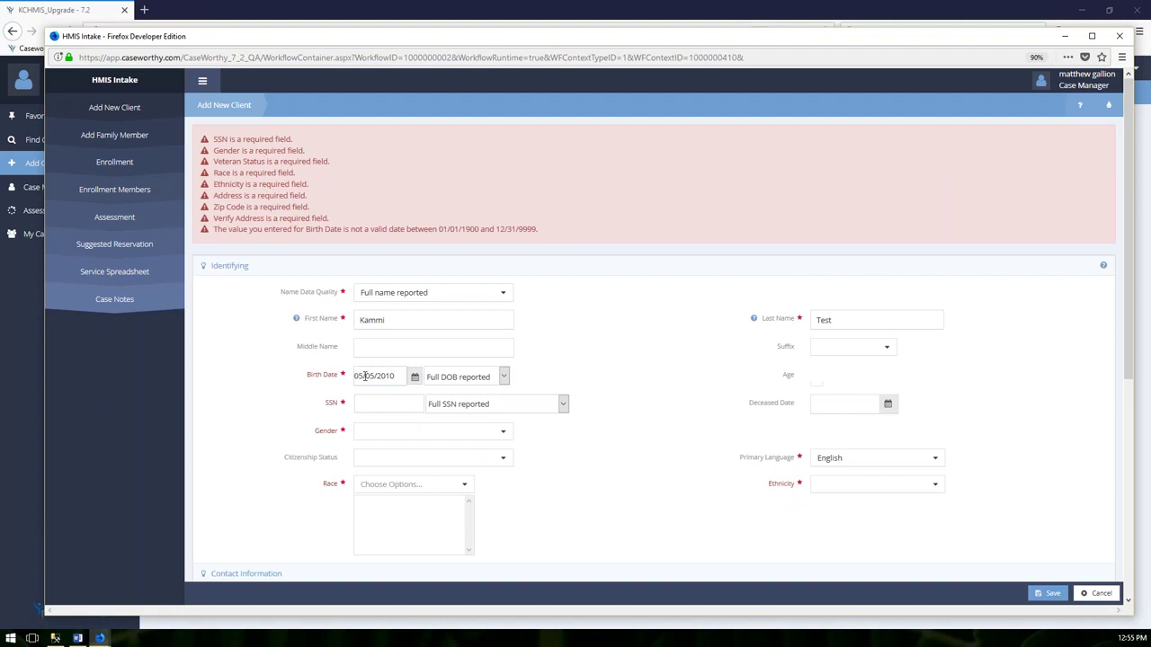
# Set the birth date quality to Partial Month/Year and enter the client's partial date of birth
pyautogui.click(503, 376)
pyautogui.click(466, 406)
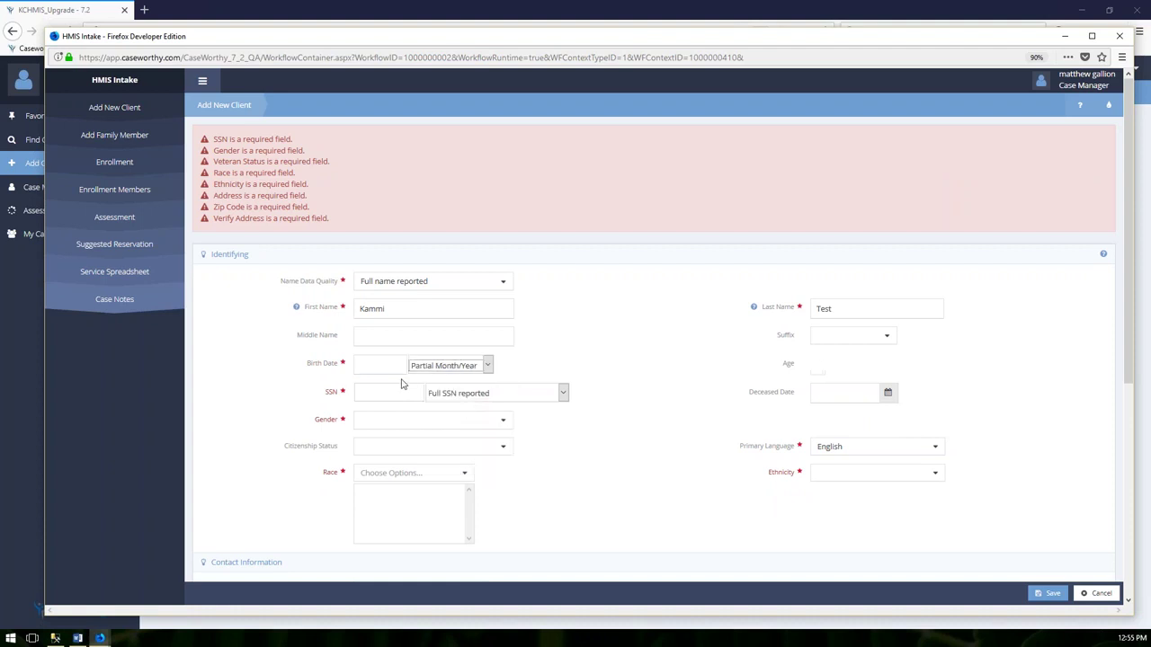
pyautogui.click(366, 365)
pyautogui.write('05/01/2010')
# Switch the birth date quality to Partial Day/Year and enter the client's partial date of birth
pyautogui.click(486, 367)
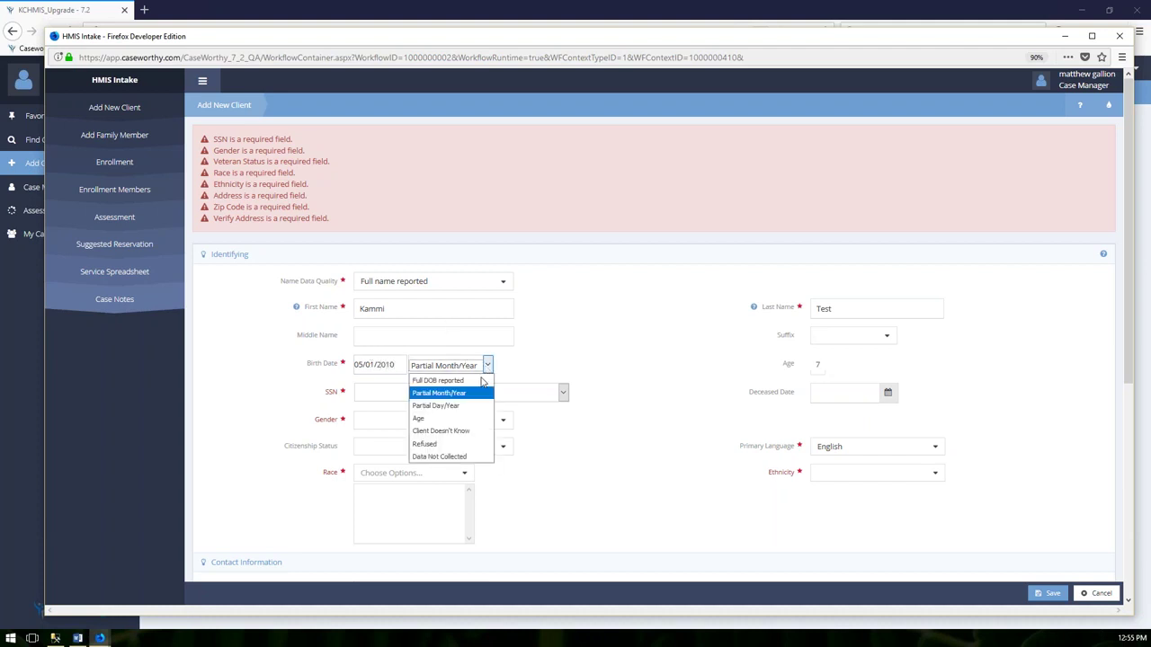
pyautogui.click(464, 411)
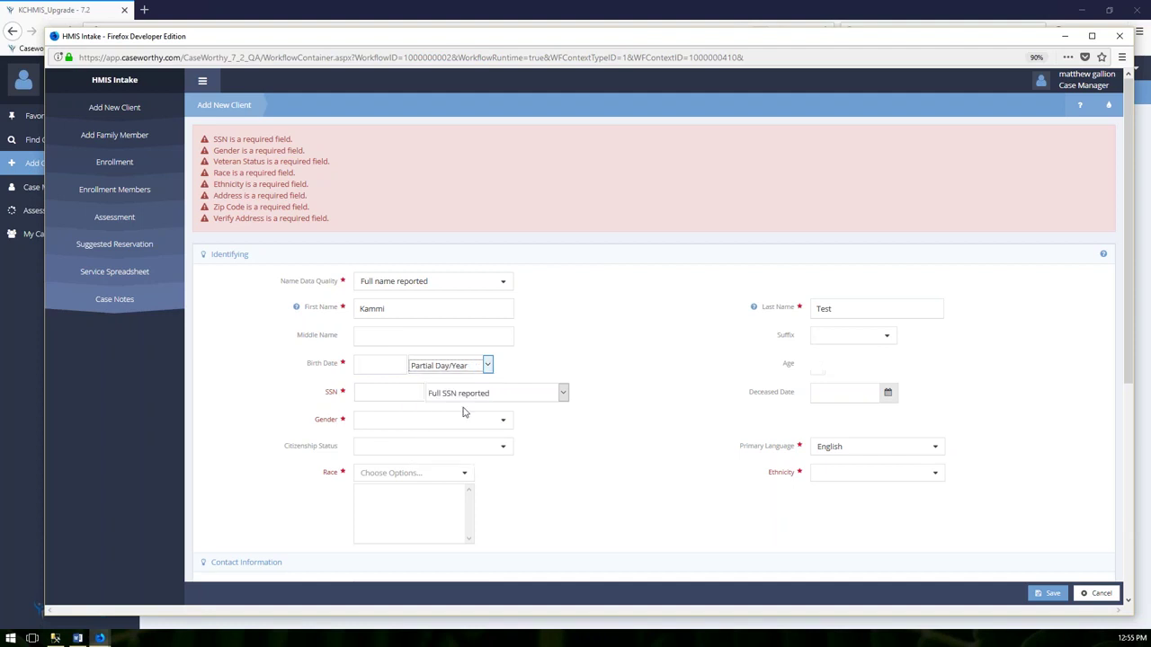
pyautogui.write('01/05/2010')
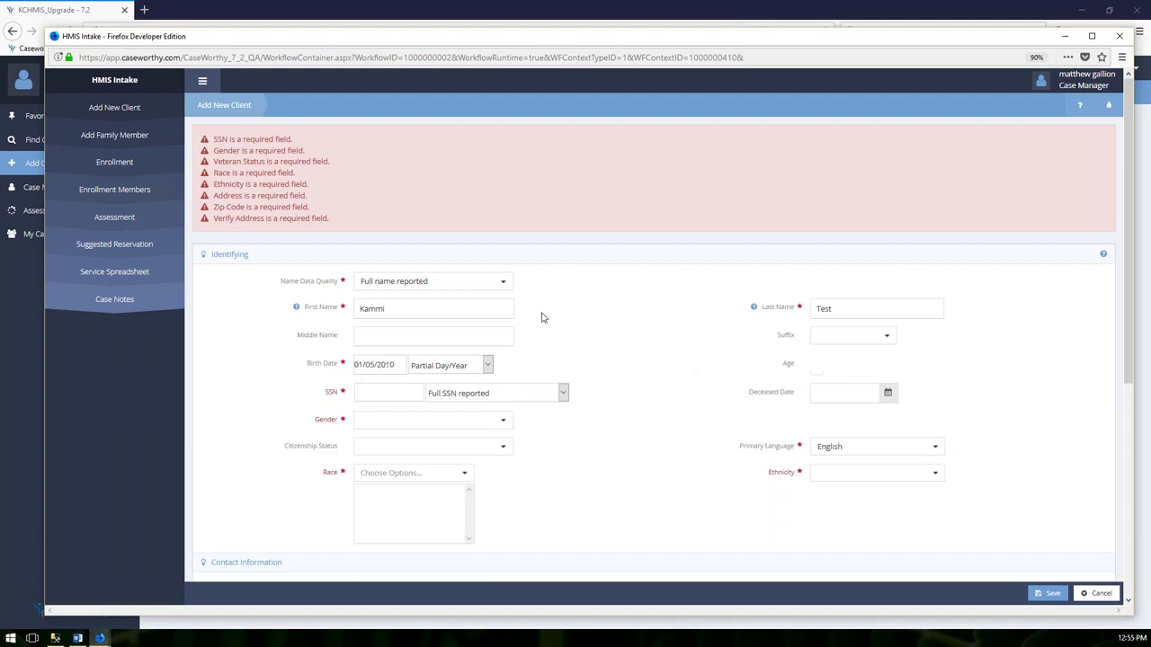
# Set the birth date quality to Age and enter 16 as the client's age
pyautogui.click(487, 366)
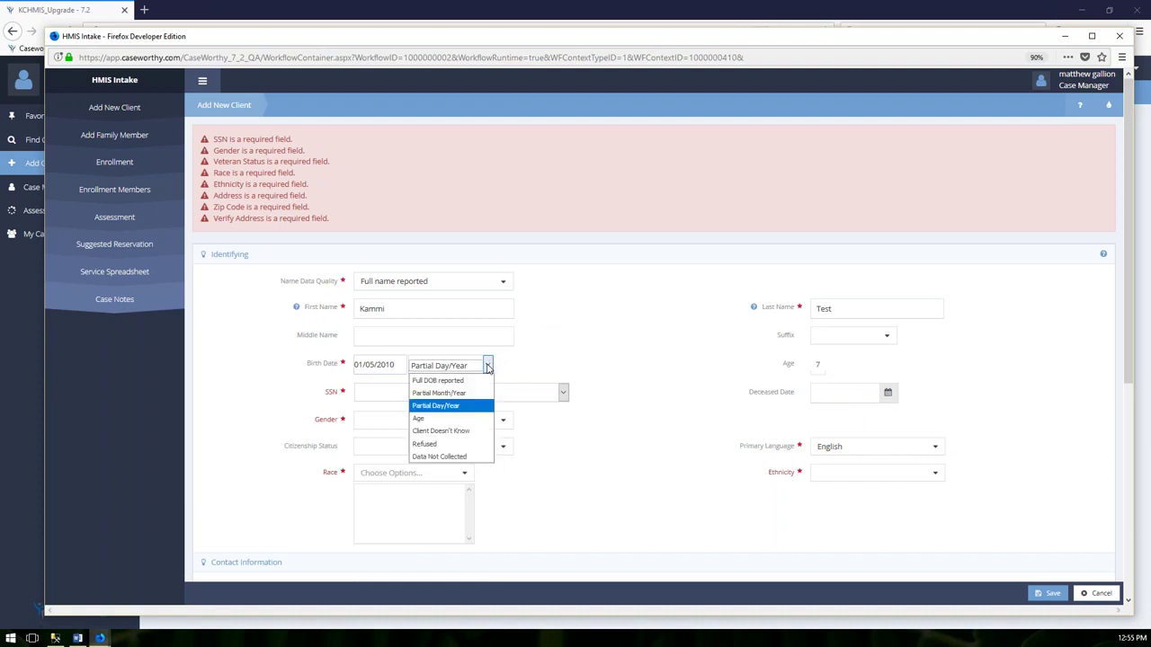
pyautogui.click(430, 419)
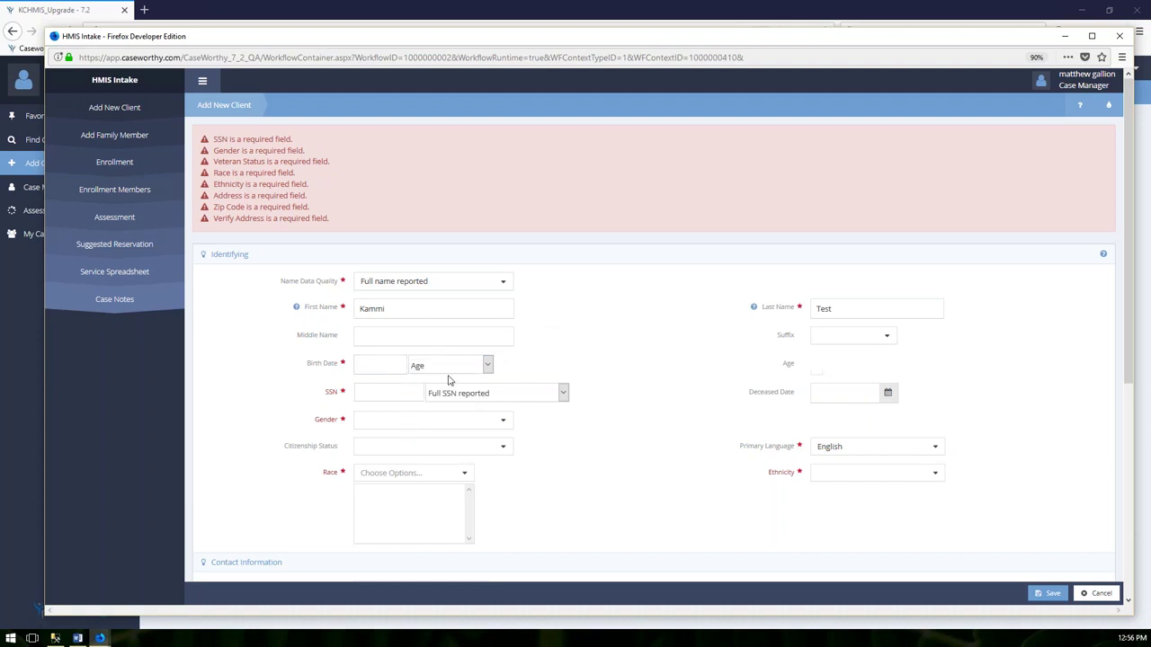
pyautogui.write('16')
pyautogui.moveTo(782, 365); pyautogui.dragTo(823, 362)
pyautogui.click(651, 356)
# Return the birth date quality to Full DOB reported and enter the client's complete date of birth
pyautogui.click(449, 365)
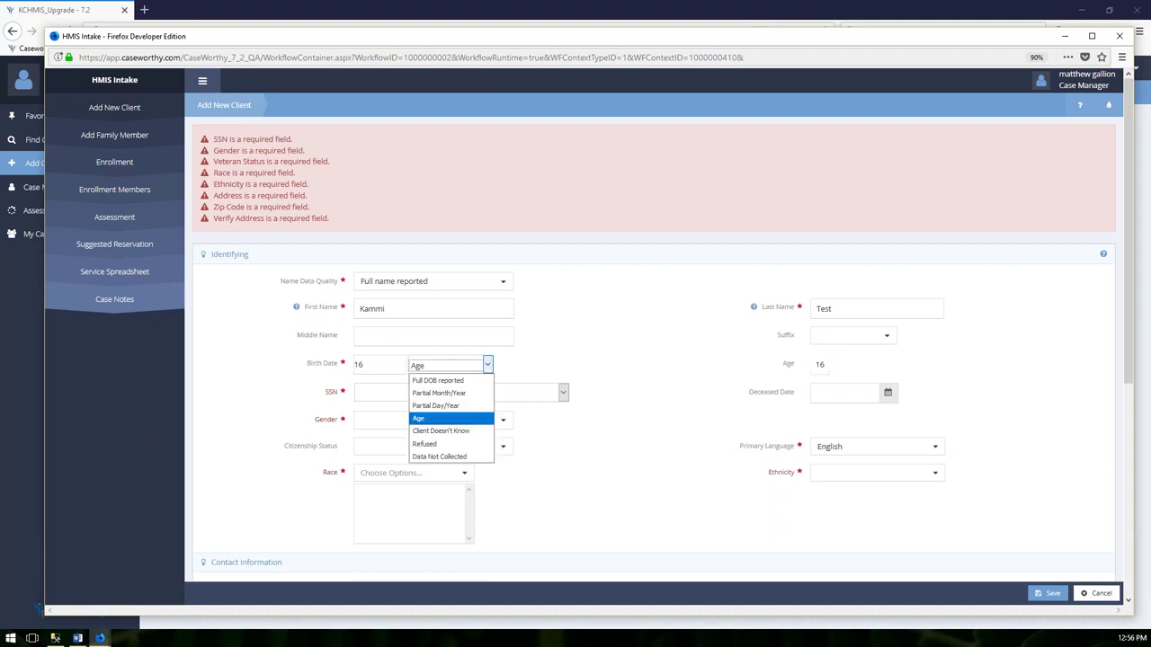
pyautogui.click(439, 381)
pyautogui.click(380, 375)
pyautogui.write('01/')
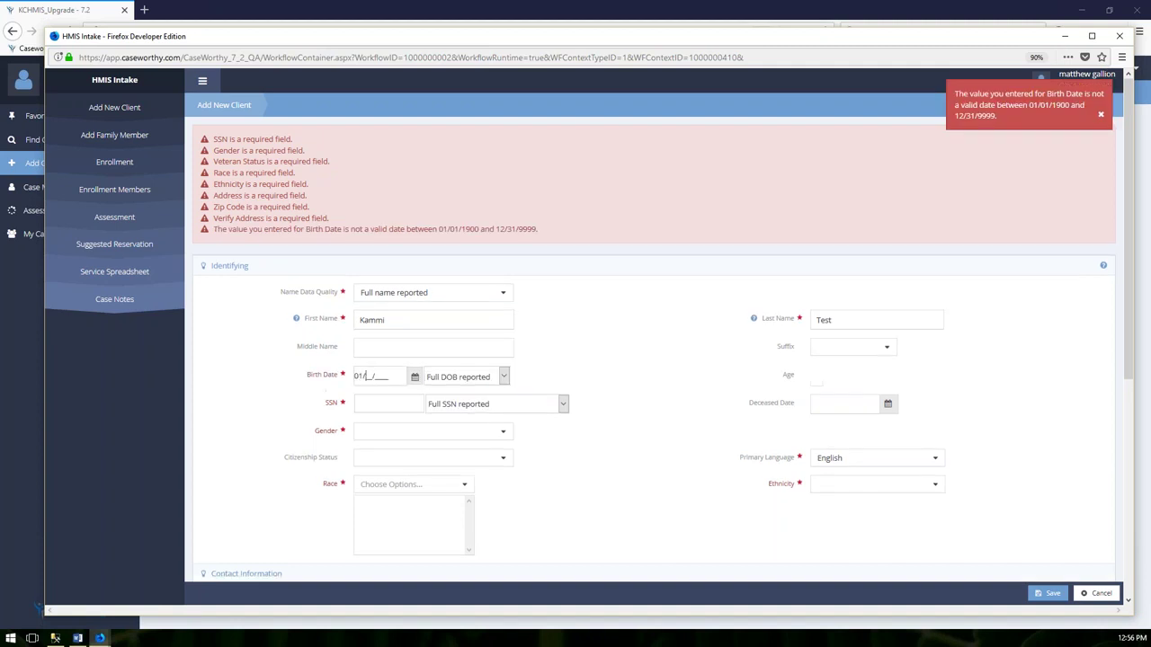
pyautogui.write('01/1990')
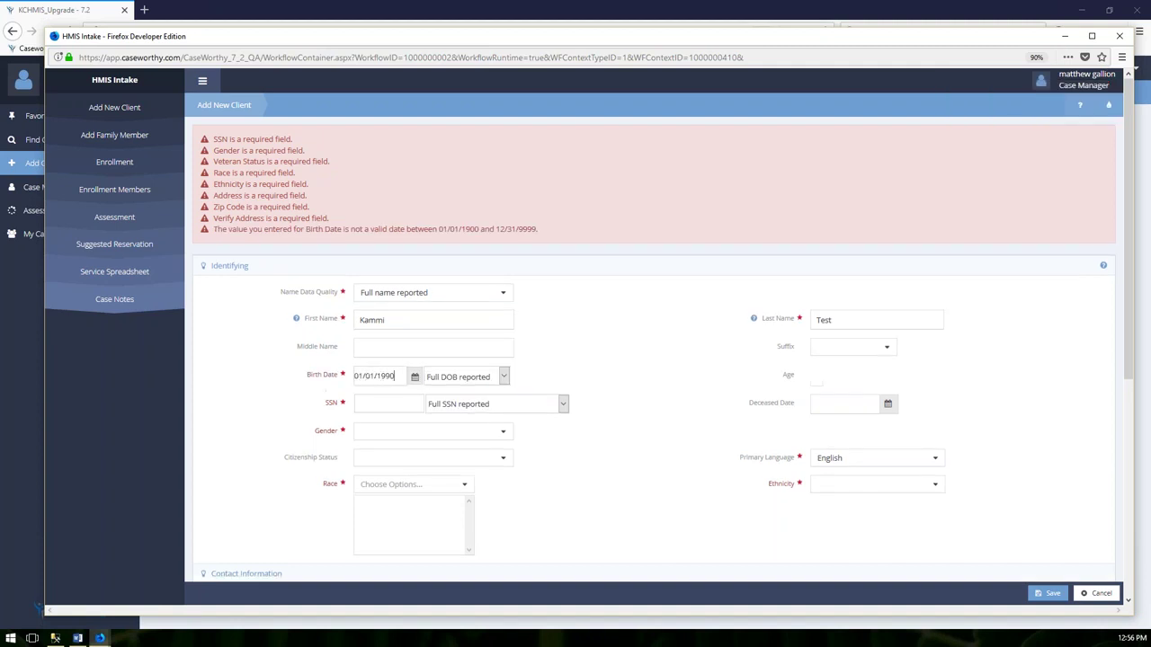
pyautogui.press('Tab')
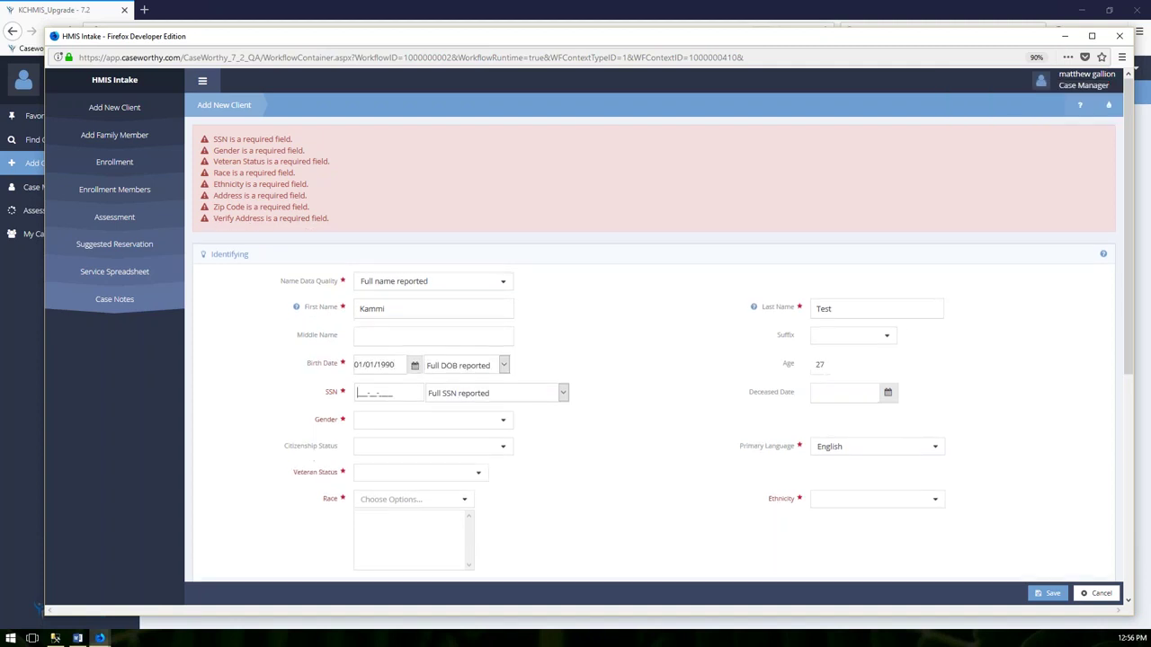
# Set the SSN quality to Approximate or partial SSN reported and enter a partial social security number
pyautogui.click(564, 393)
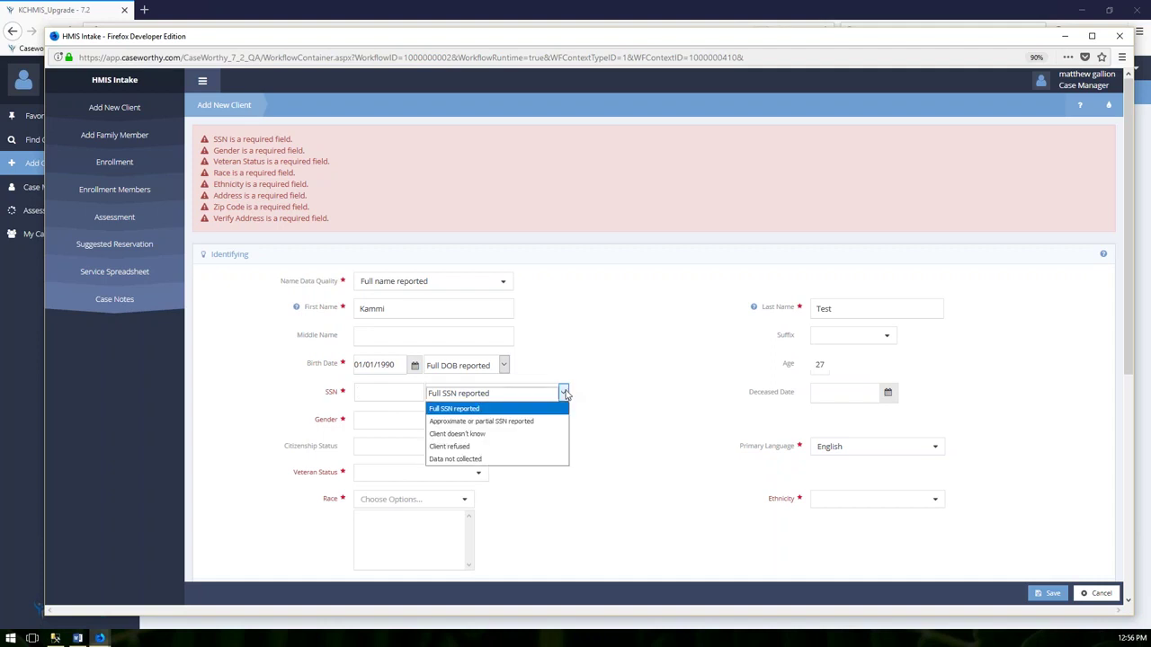
pyautogui.click(488, 421)
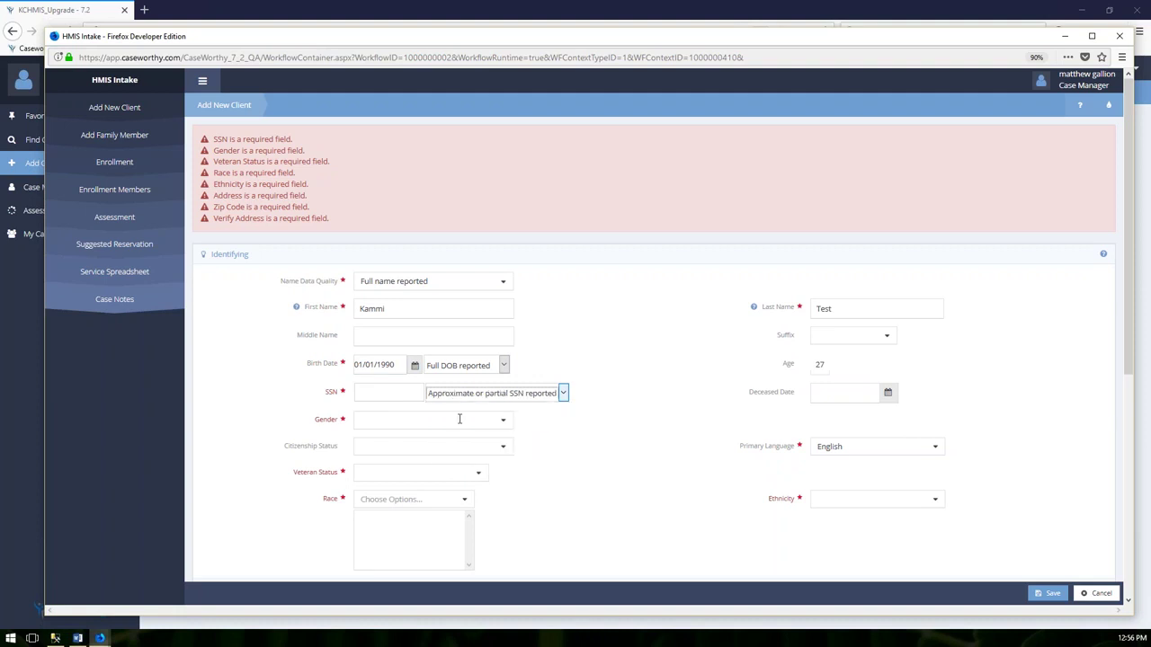
pyautogui.click(412, 393)
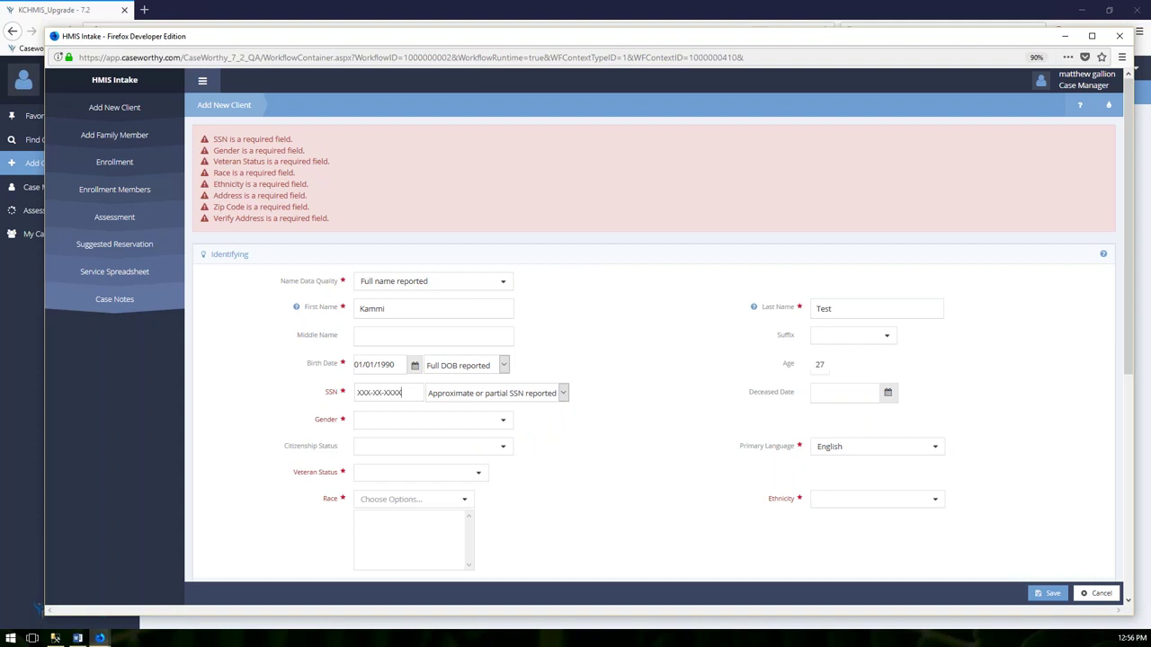
pyautogui.write('458')
pyautogui.write('5')
pyautogui.press('Delete')
pyautogui.write('6')
# Set the SSN quality to Full SSN reported and enter the client's full social security number
pyautogui.click(533, 393)
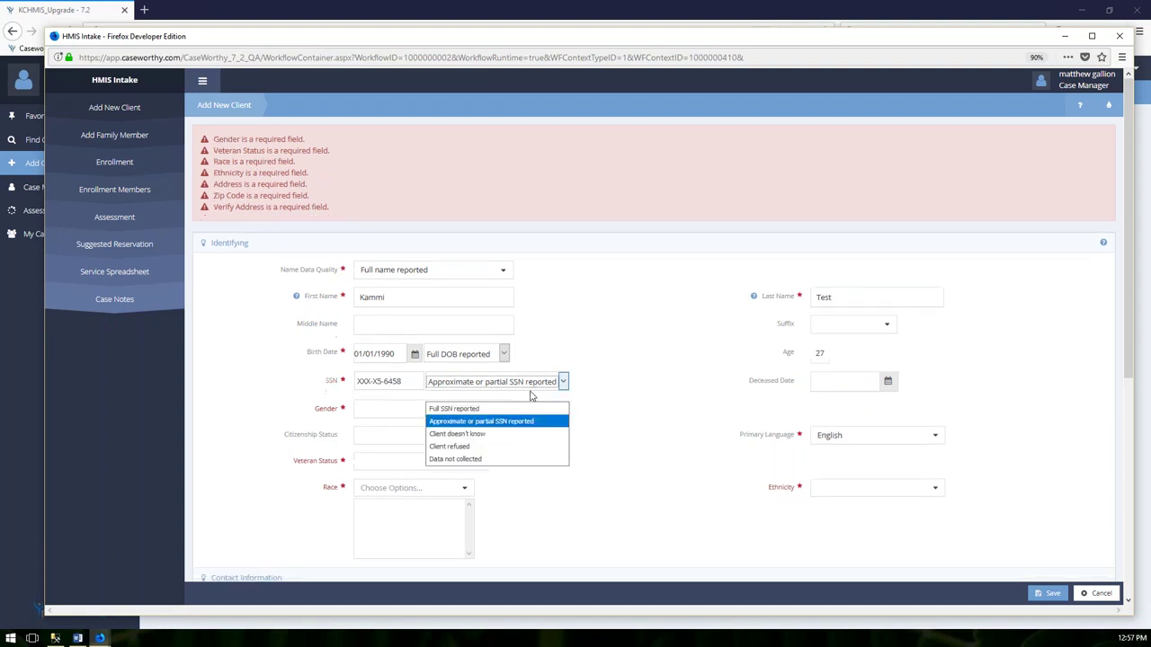
pyautogui.click(472, 409)
pyautogui.click(387, 382)
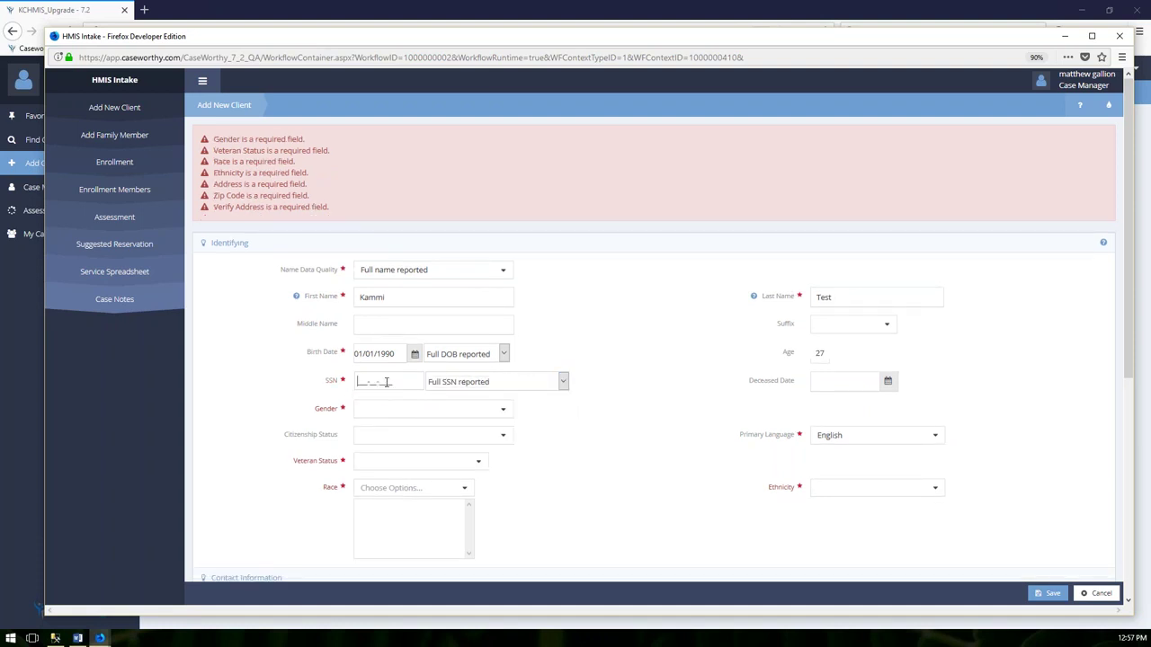
pyautogui.write('000000001')
# Set the client's gender to Female and the veteran status to No
pyautogui.scroll(-1, 675, 395)
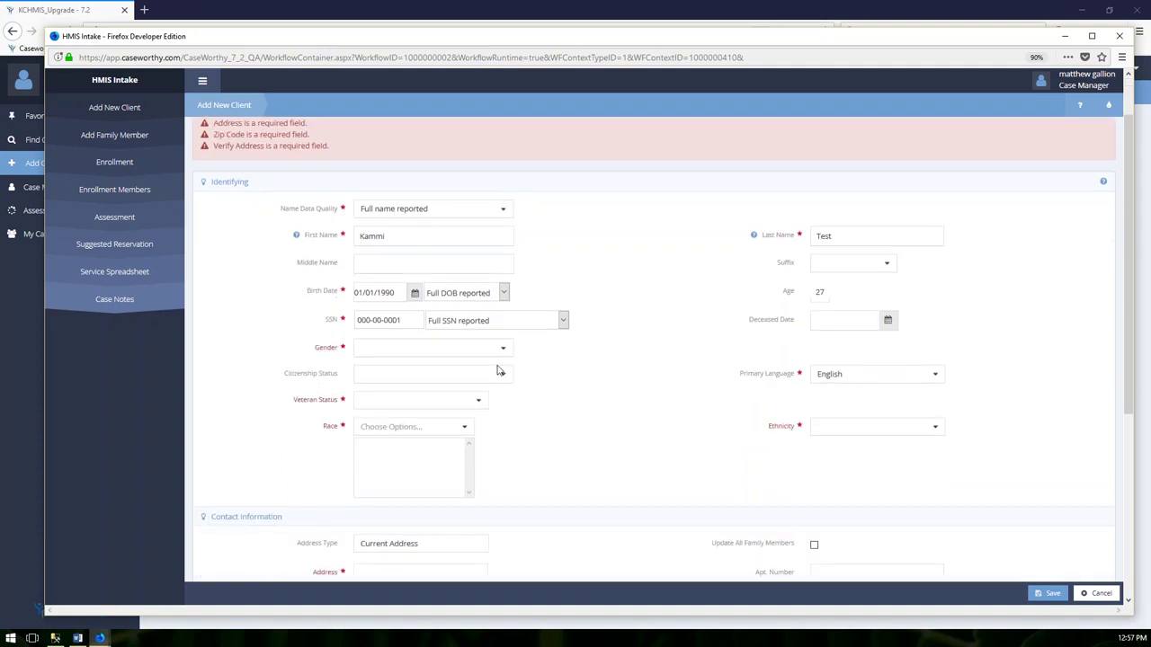
pyautogui.click(499, 348)
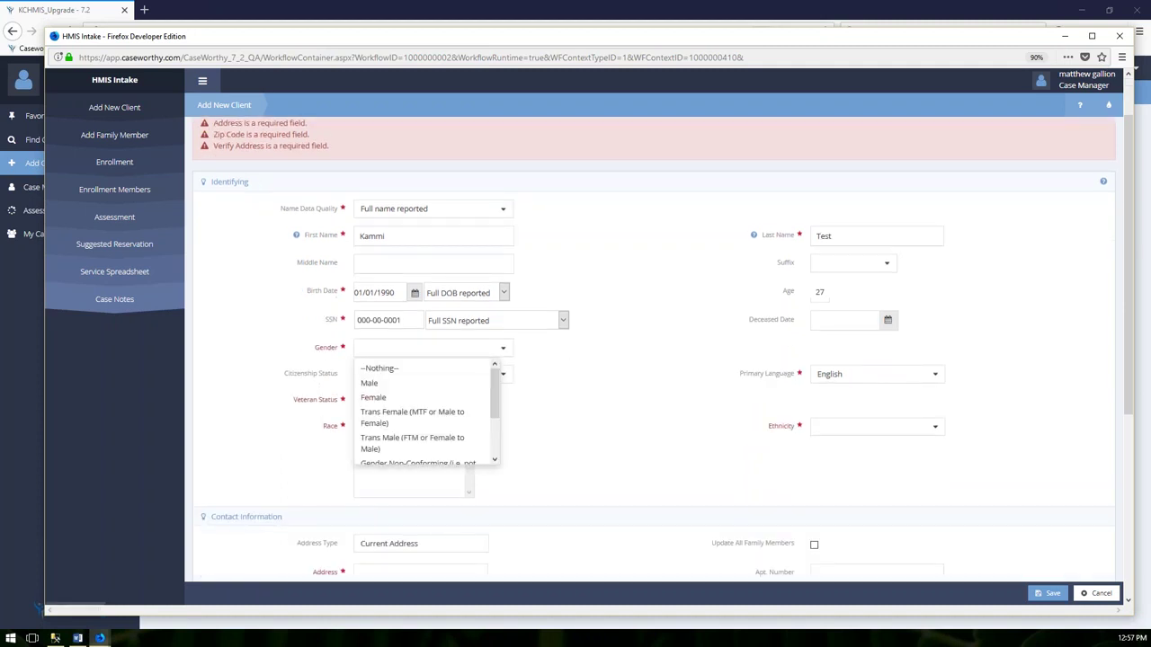
pyautogui.click(468, 401)
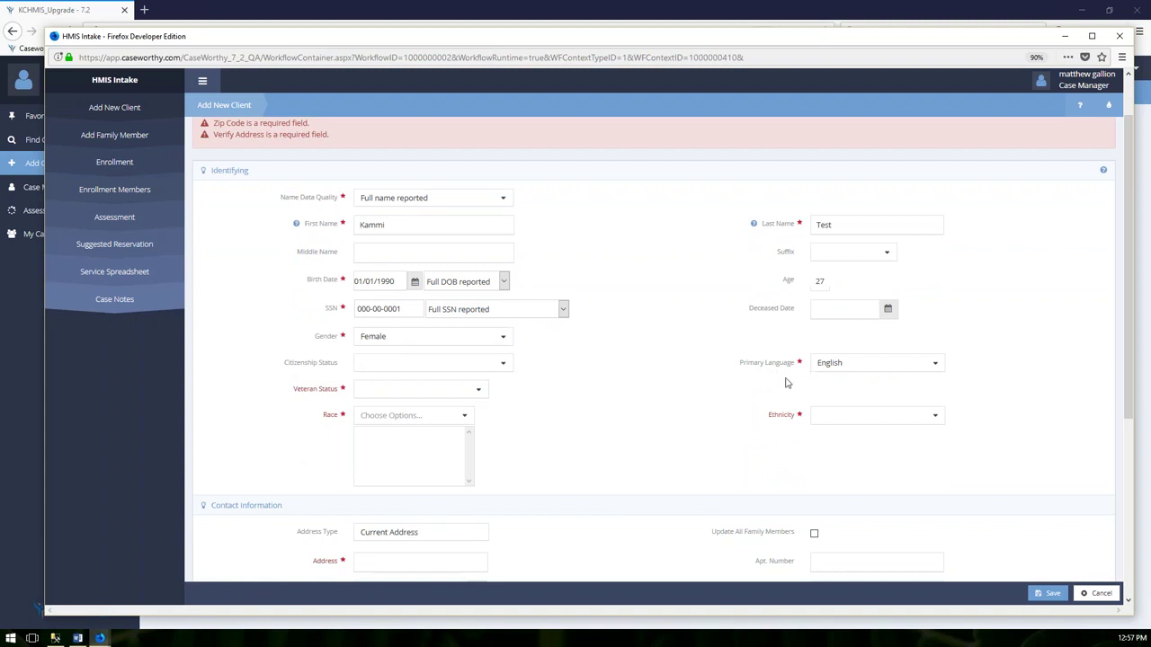
pyautogui.click(479, 389)
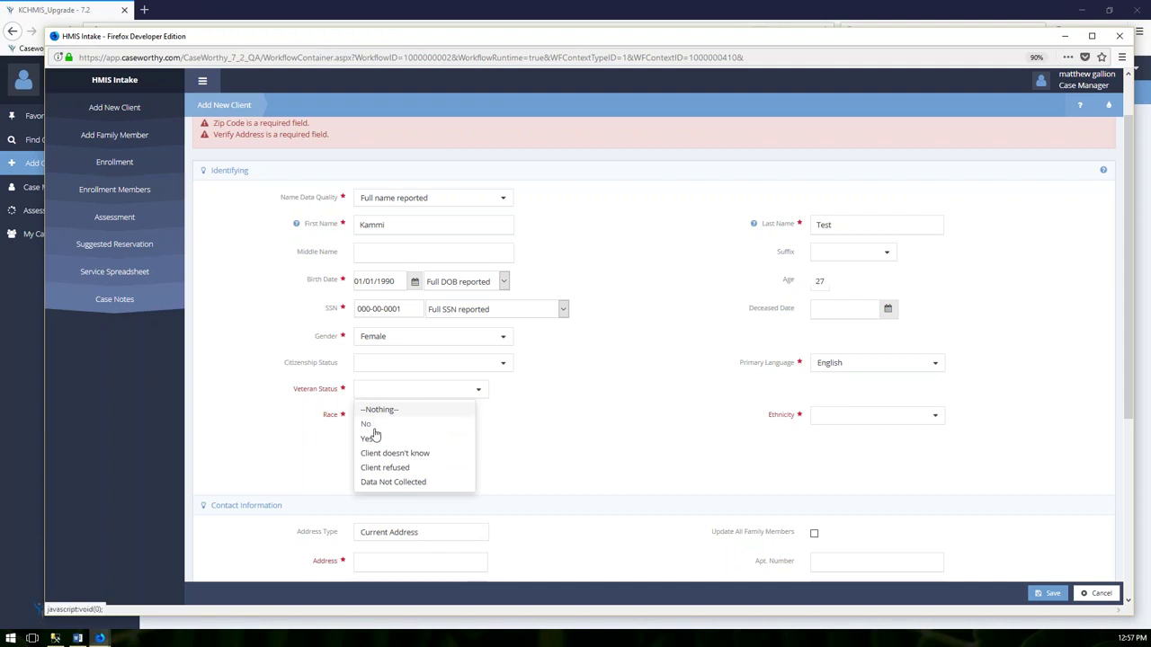
pyautogui.click(372, 426)
# Add the races Black or African American, Native Hawaiian or Other Pacific Islander, and White, and set the ethnicity to Non-Hispanic or Latino
pyautogui.click(467, 410)
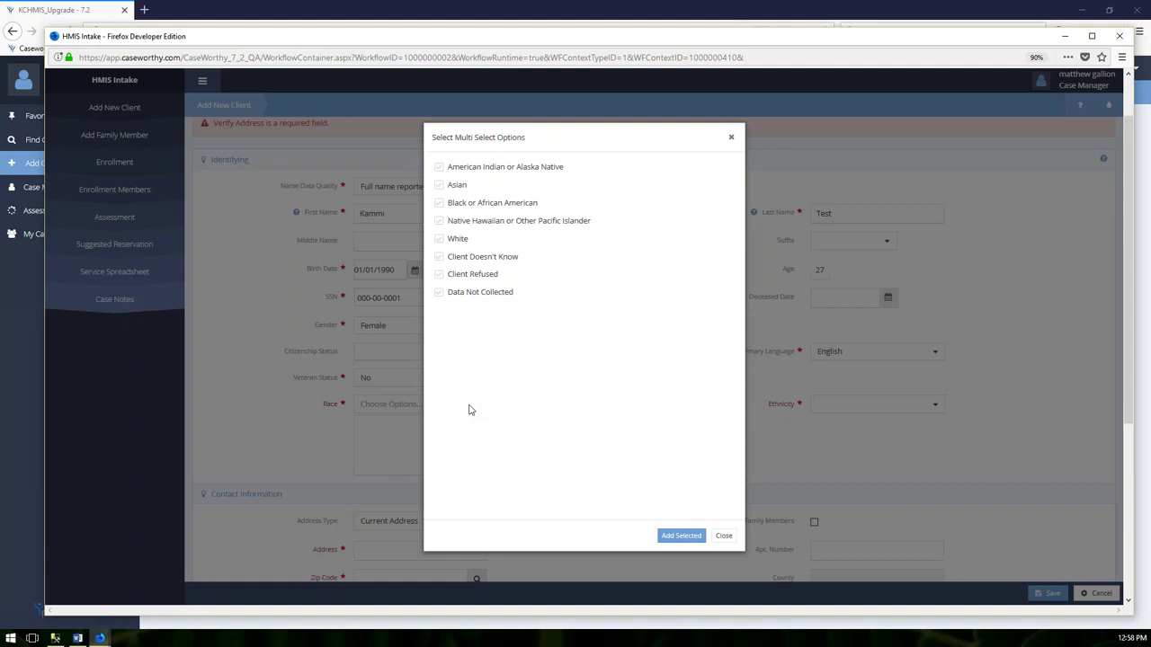
pyautogui.click(439, 202)
pyautogui.click(439, 220)
pyautogui.click(439, 239)
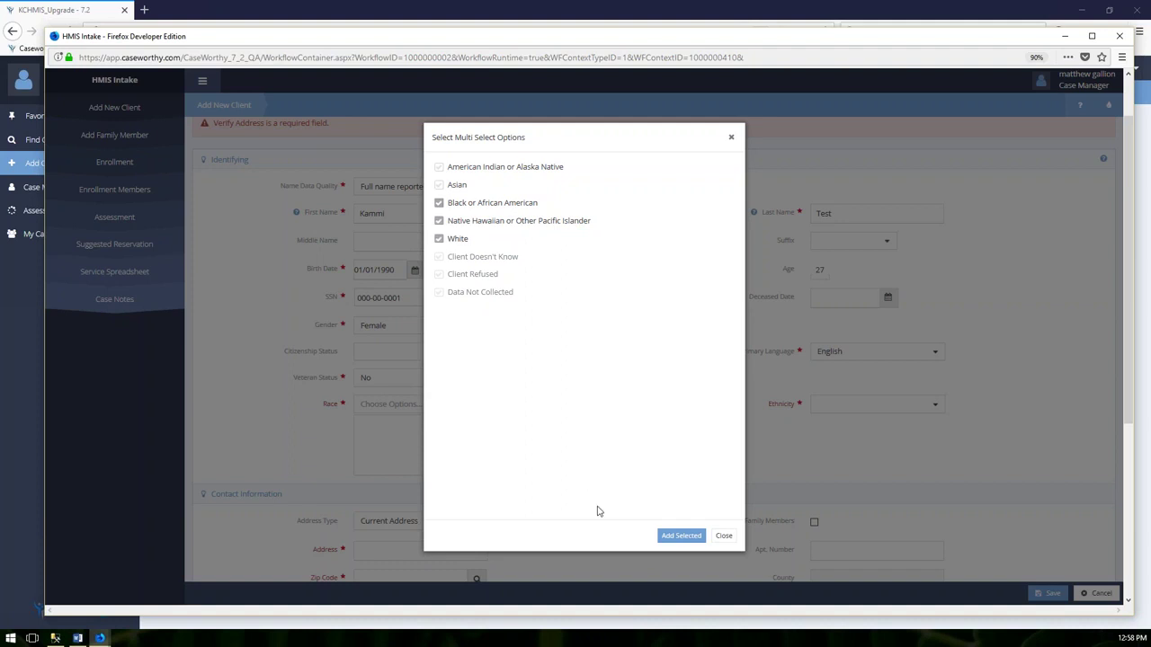
pyautogui.click(682, 536)
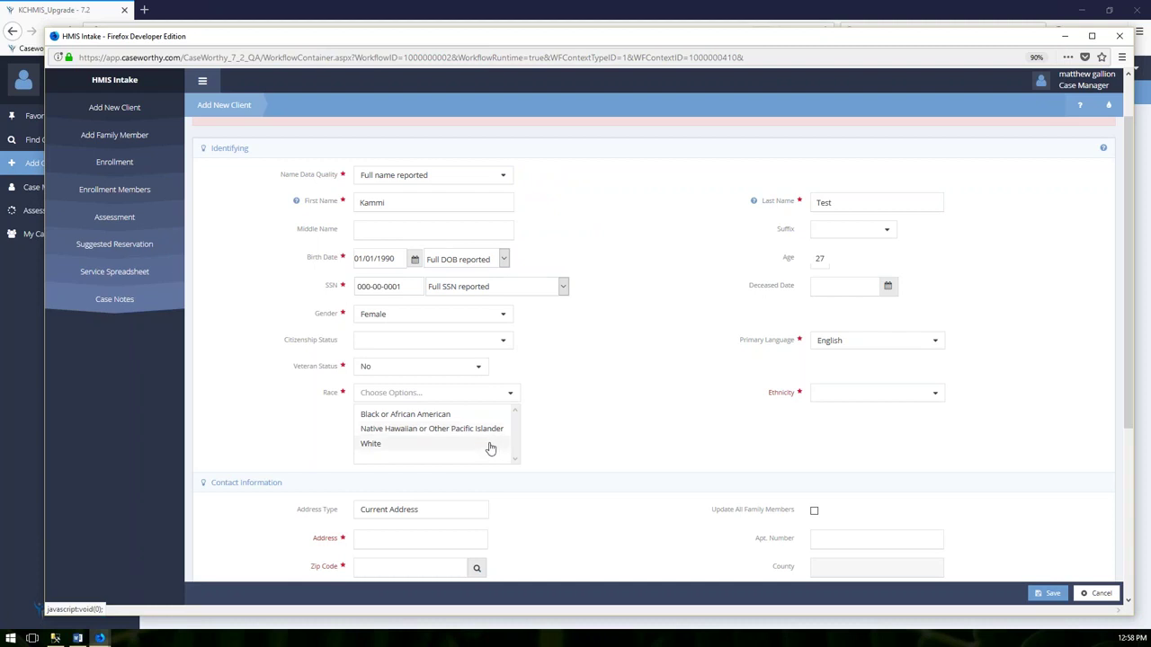
pyautogui.click(868, 397)
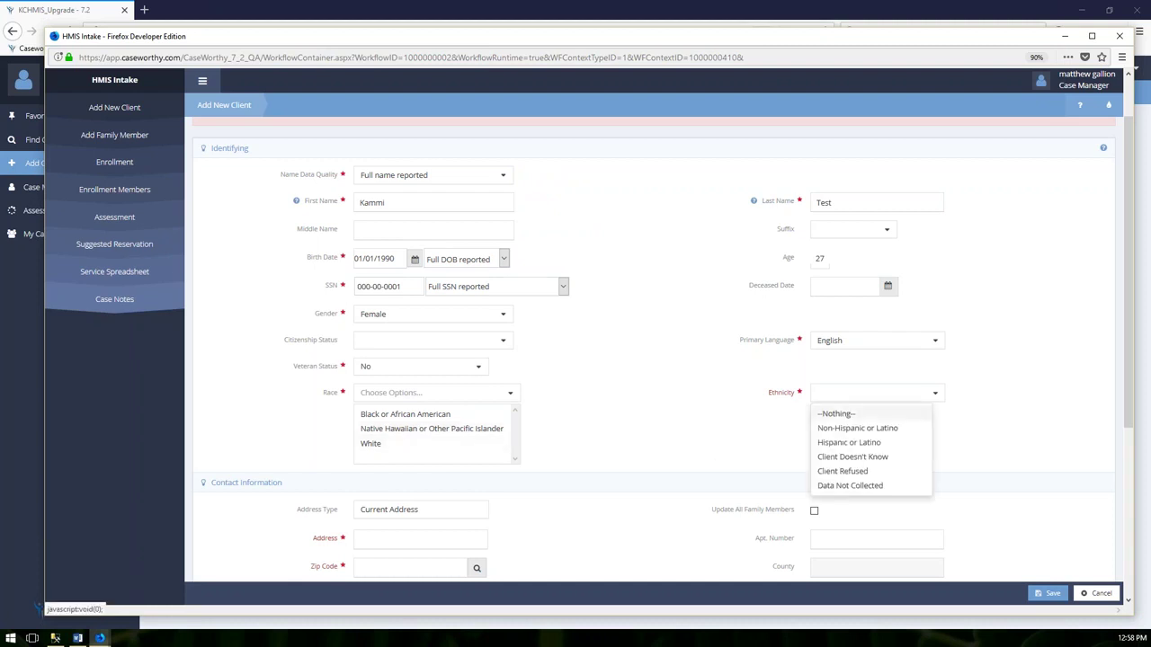
pyautogui.click(890, 429)
pyautogui.scroll(-1, 665, 441)
pyautogui.scroll(-3, 652, 442)
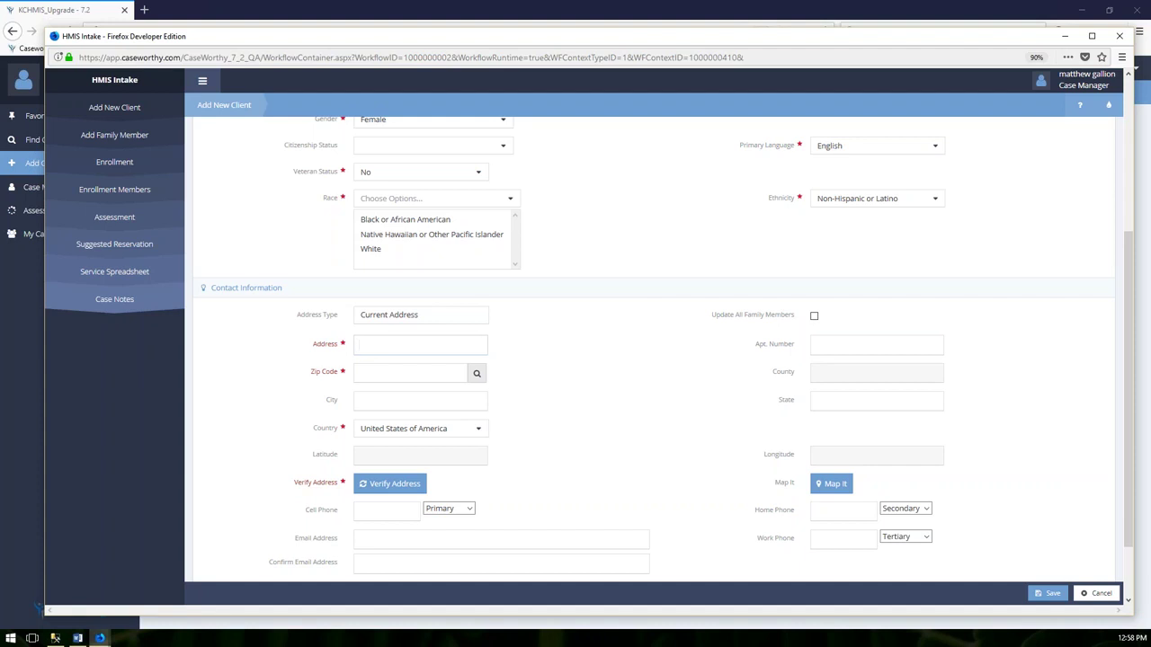
pyautogui.write('123 Main St')
pyautogui.press('BackSpace')
pyautogui.press('BackSpace')
pyautogui.press('BackSpace')
pyautogui.press('BackSpace')
pyautogui.press('BackSpace')
pyautogui.press('BackSpace')
pyautogui.press('BackSpace')
pyautogui.press('BackSpace')
pyautogui.press('BackSpace')
pyautogui.press('BackSpace')
# Enter Homeless as the client's current address in the Contact Information section
pyautogui.write('HOme')
pyautogui.press('BackSpace')
pyautogui.press('BackSpace')
pyautogui.press('BackSpace')
pyautogui.write('omeless')
# Look up zip code 12345 to fill in the client's city, county and state
pyautogui.click(430, 375)
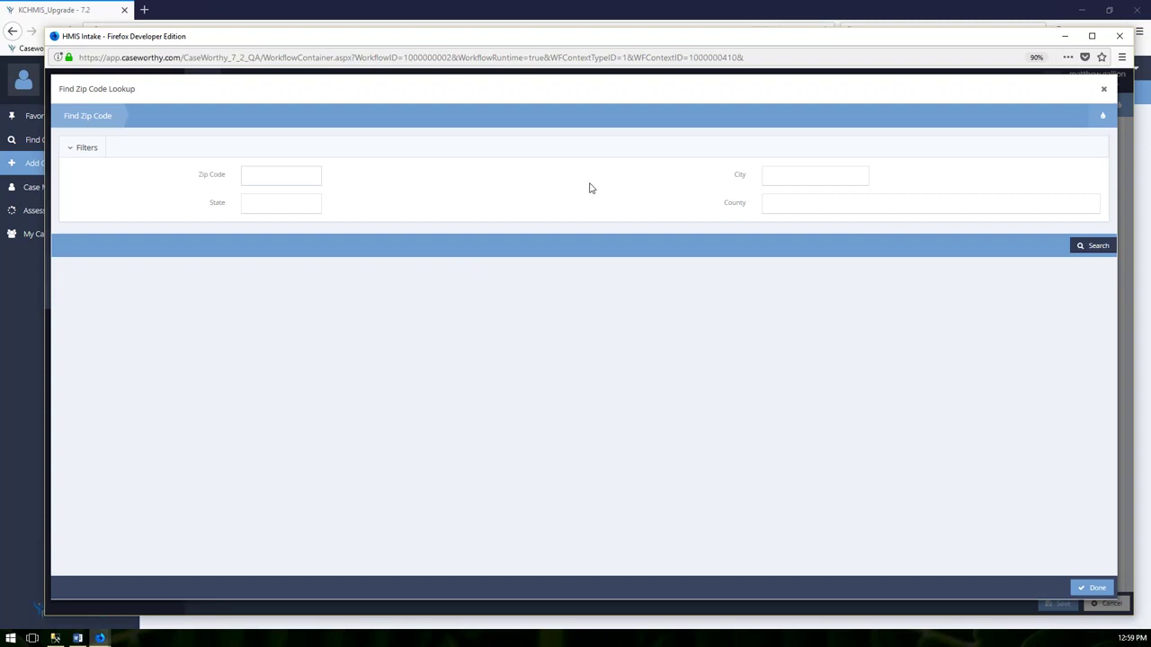
pyautogui.write('12345')
pyautogui.press('Return')
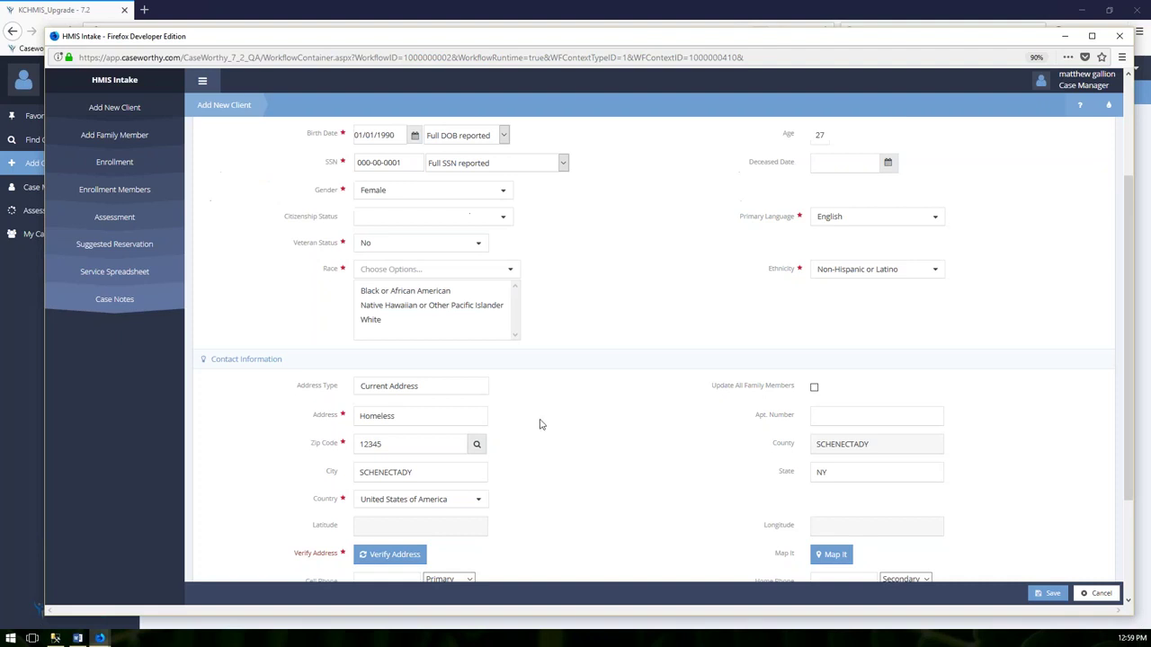
# Verify the client's address and make address verification not mandatory from the GEO Code Results
pyautogui.scroll(-1, 508, 427)
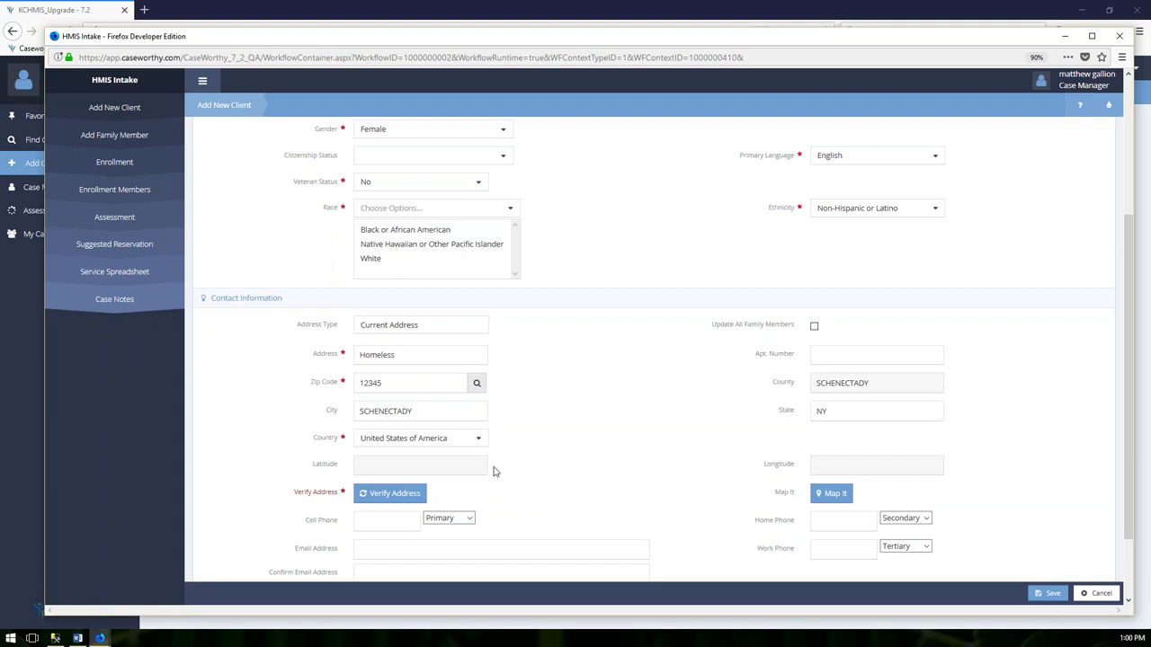
pyautogui.click(394, 494)
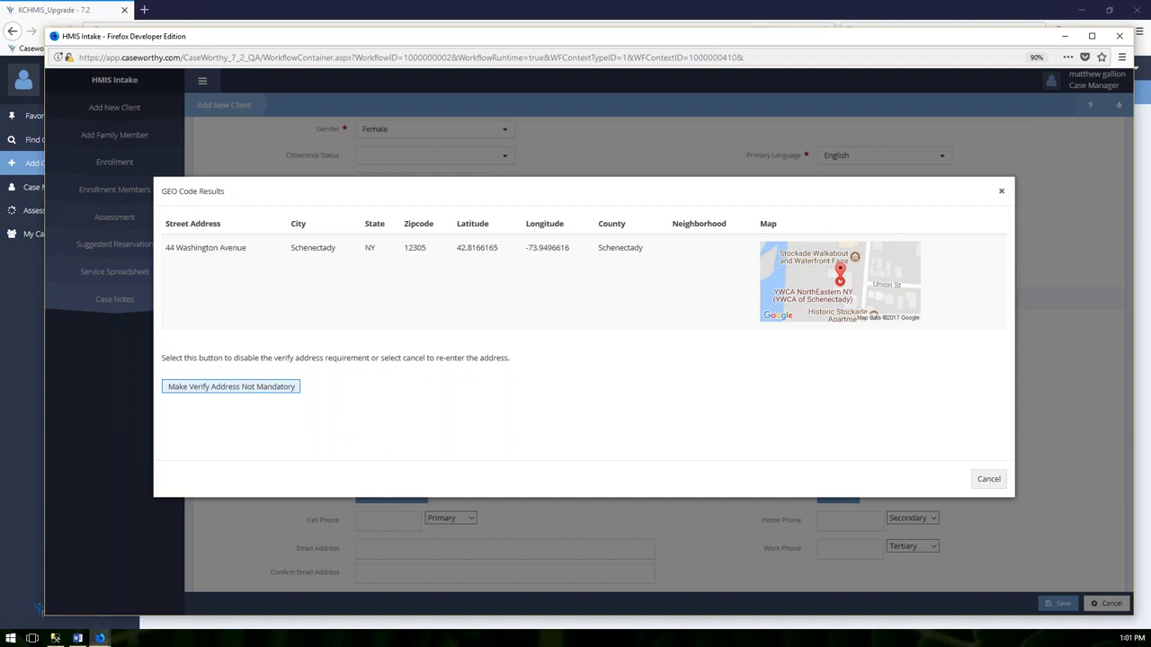
pyautogui.click(231, 386)
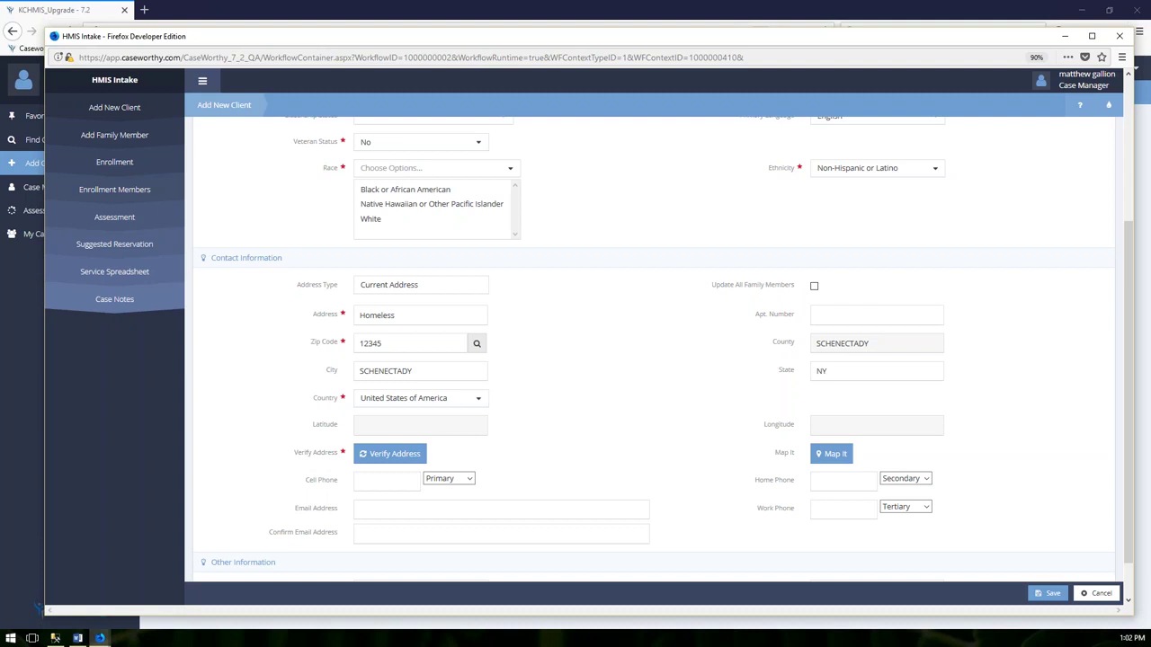
# Replace the client's zip code with 00000 through the zip code lookup
pyautogui.click(476, 343)
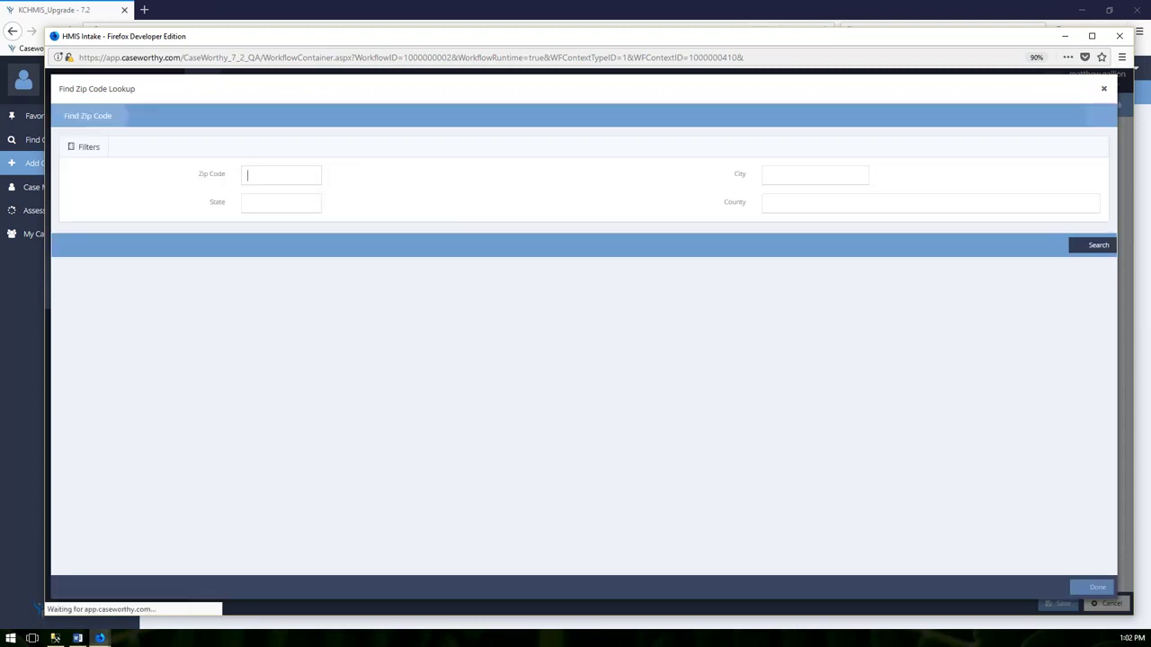
pyautogui.write('00000')
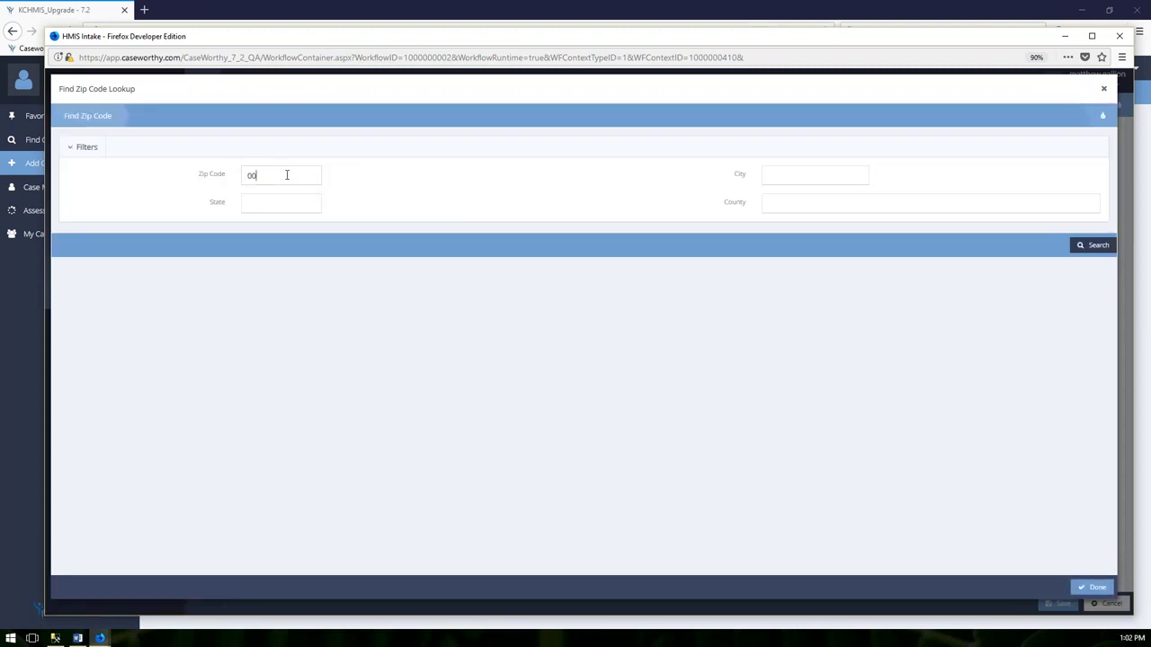
pyautogui.press('Return')
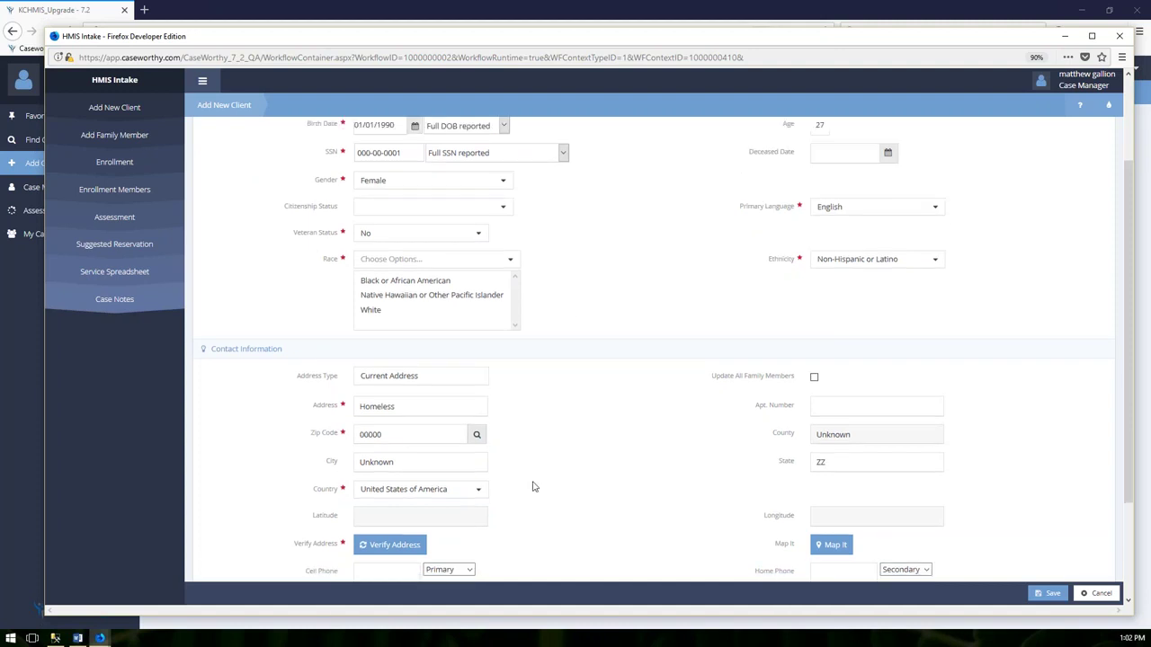
# Examine the phone priority options and the email fields in the client's Contact Information section
pyautogui.scroll(-1, 532, 486)
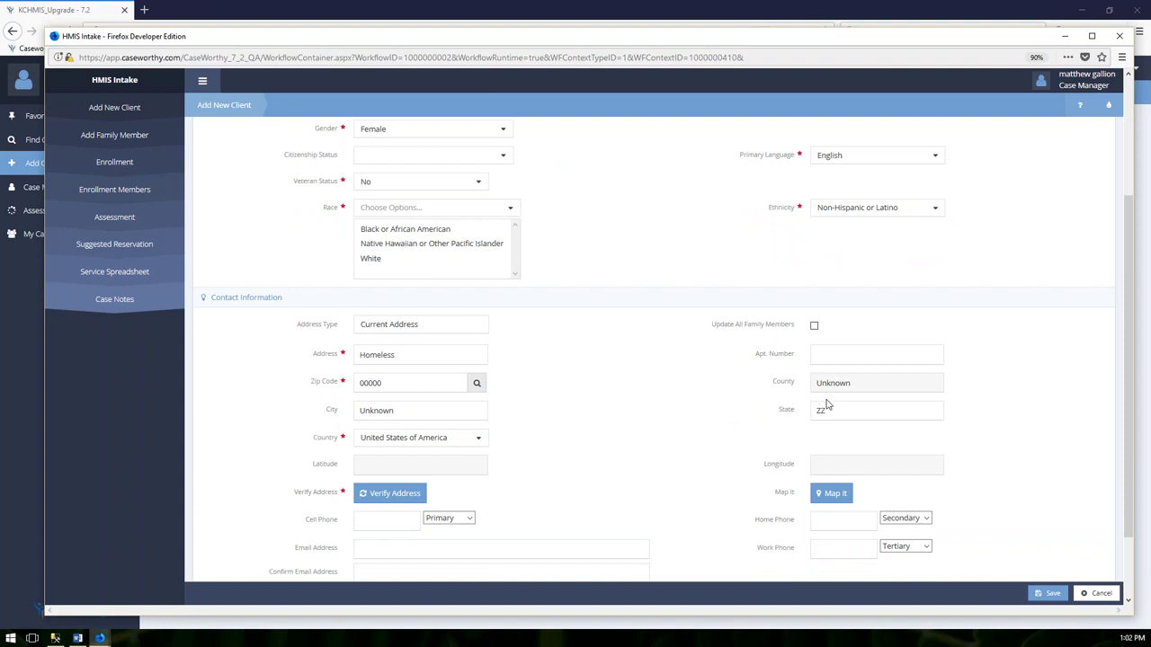
pyautogui.scroll(-2, 670, 489)
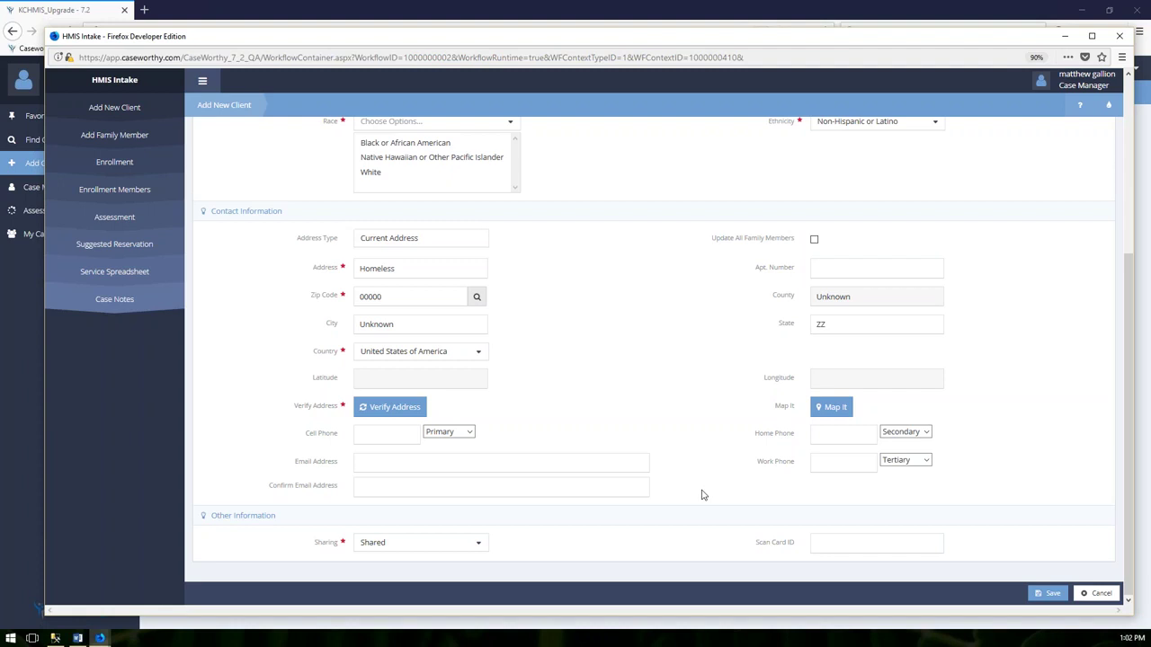
pyautogui.click(468, 431)
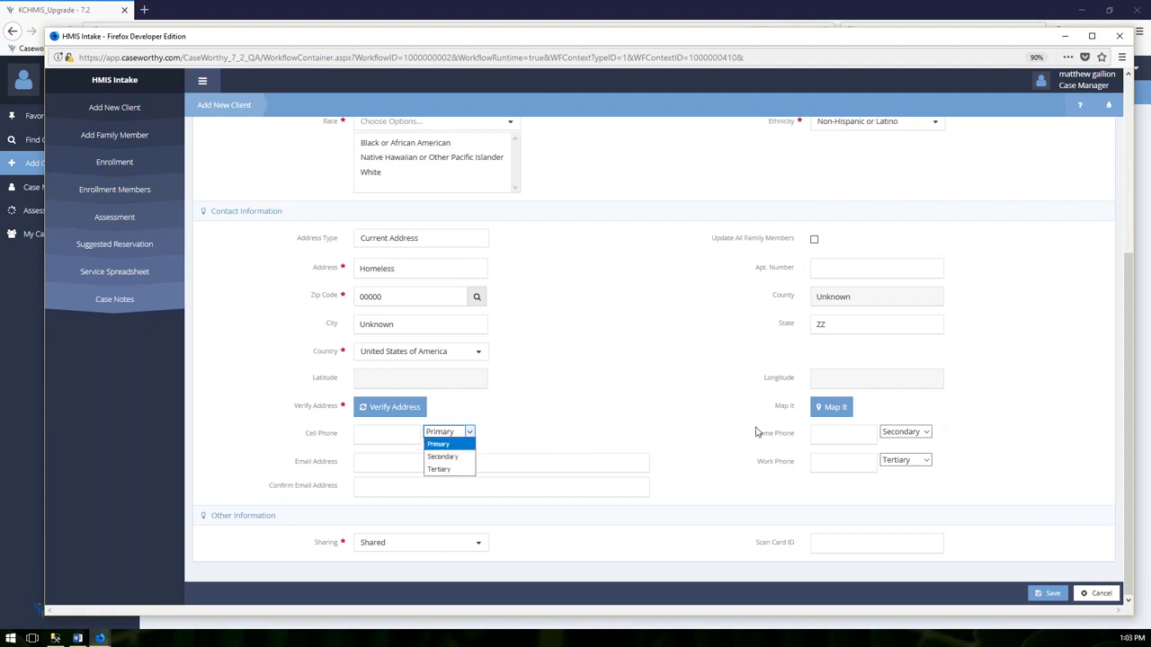
pyautogui.click(469, 433)
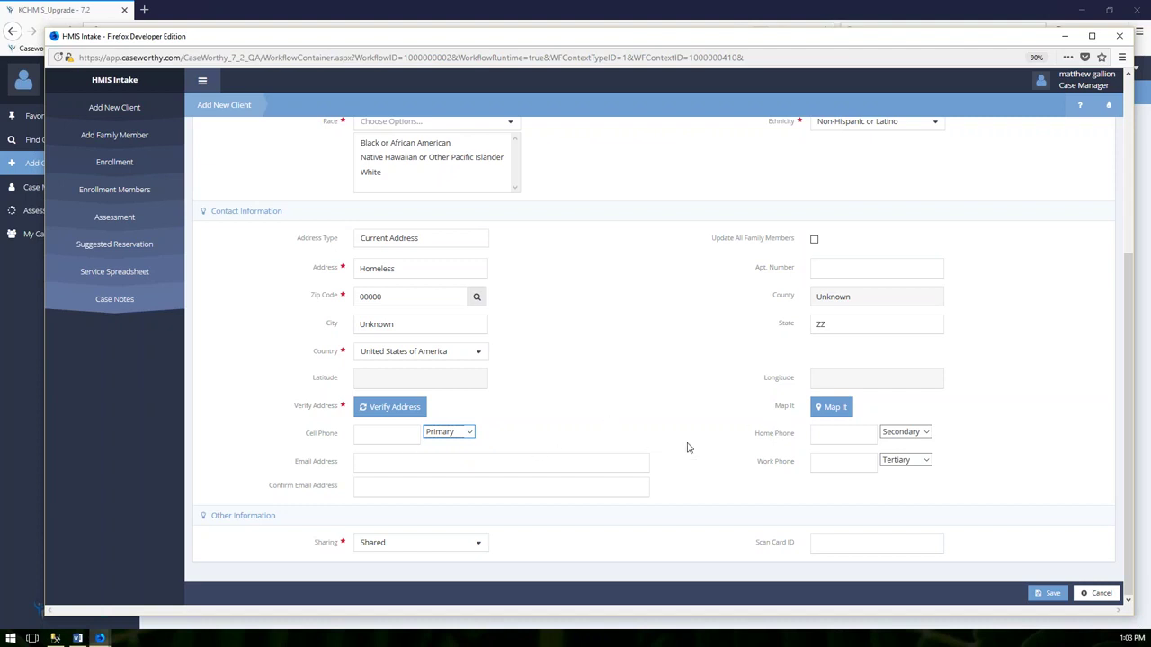
pyautogui.click(583, 461)
# Try Not Shared as the client's sharing setting, restore it to Shared, and save the new client
pyautogui.click(469, 543)
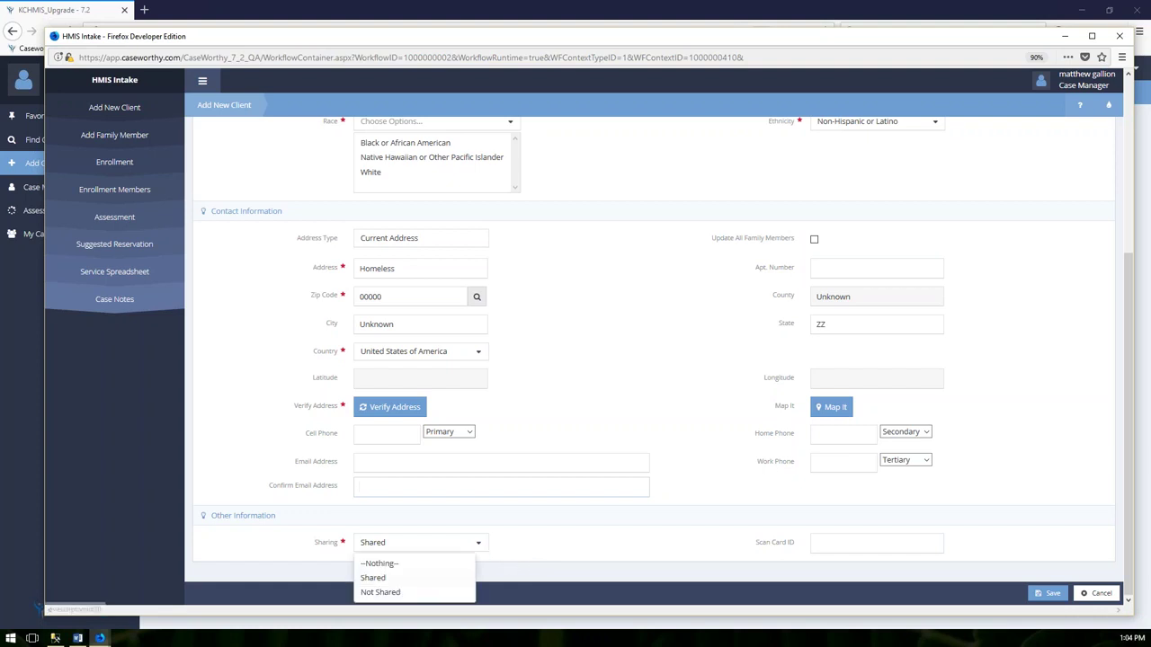
pyautogui.click(405, 596)
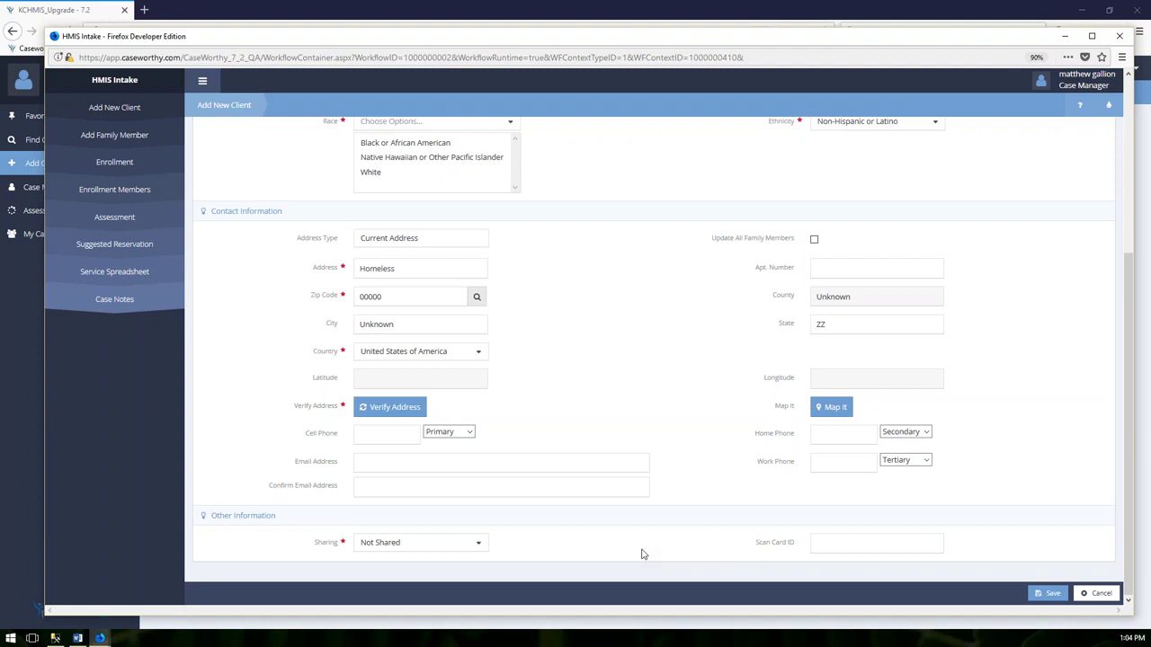
pyautogui.click(482, 545)
pyautogui.click(372, 578)
pyautogui.click(1048, 594)
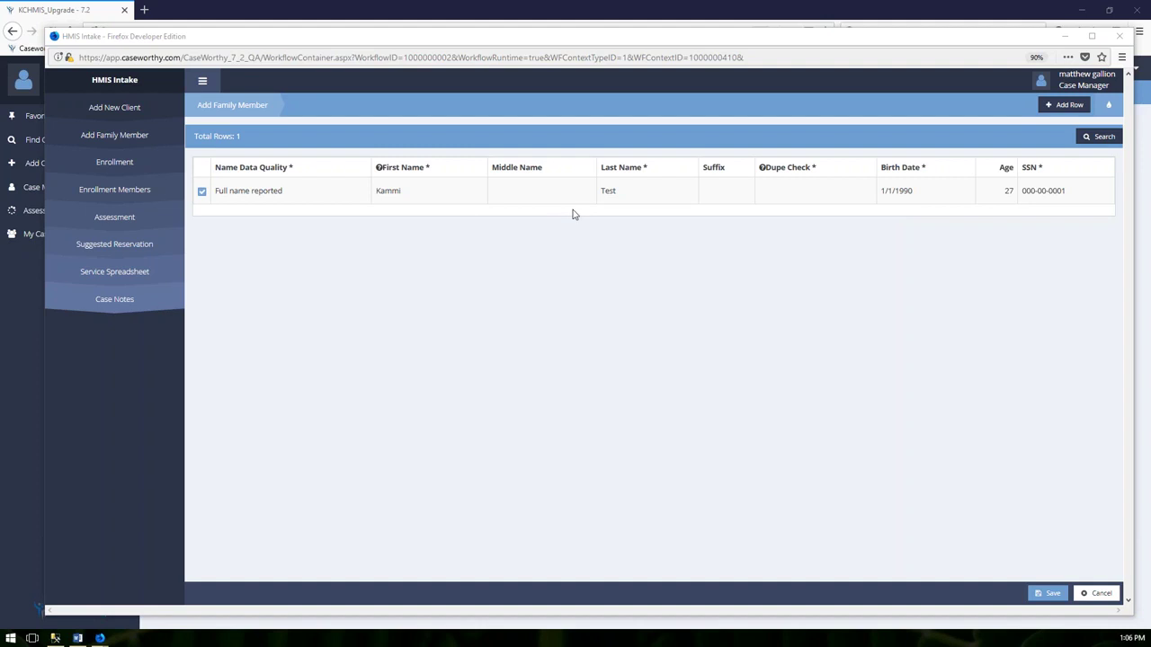
# Add a family member row and check for duplicates using only the opening letters of the first and last names
pyautogui.click(1063, 106)
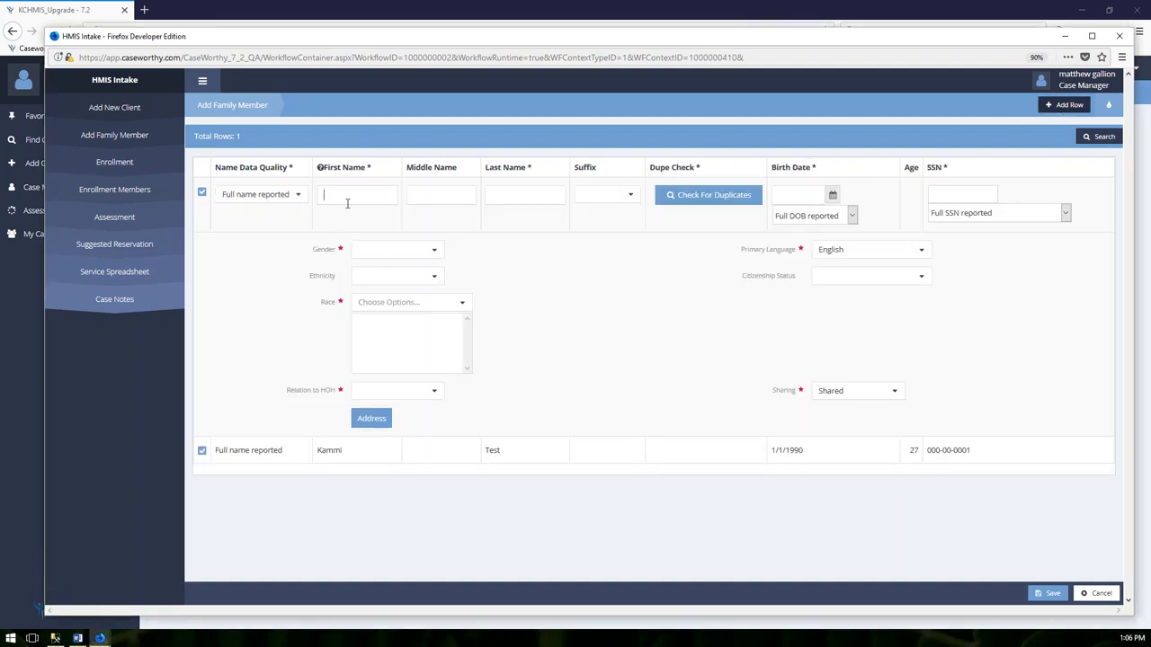
pyautogui.write('S')
pyautogui.write('Te')
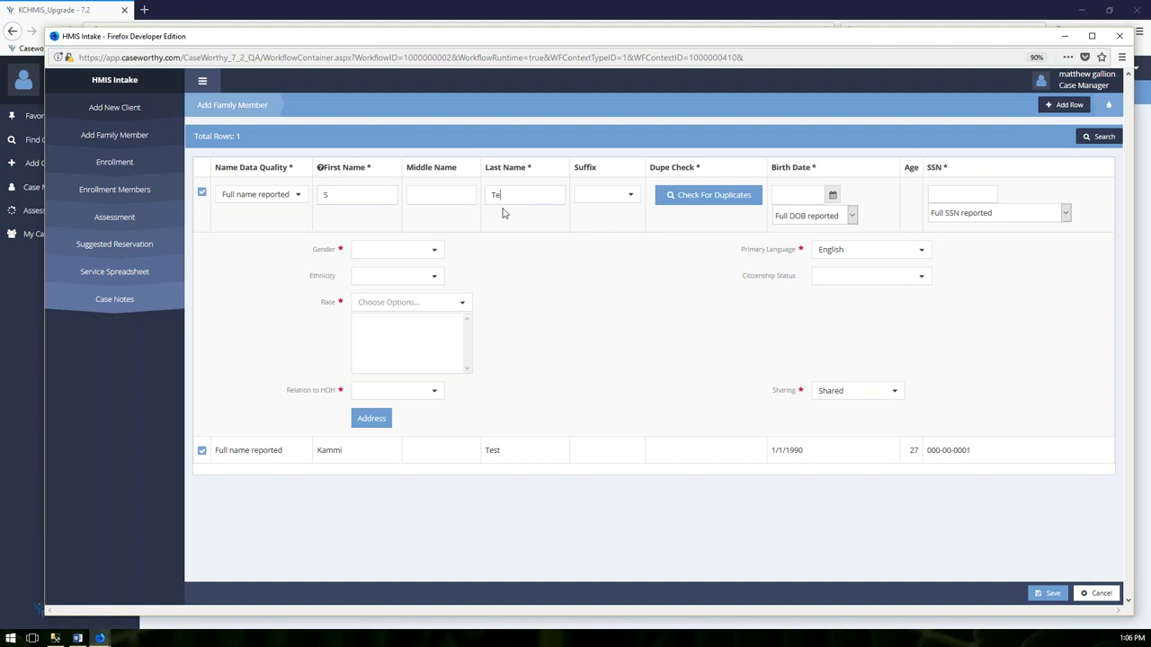
pyautogui.click(729, 199)
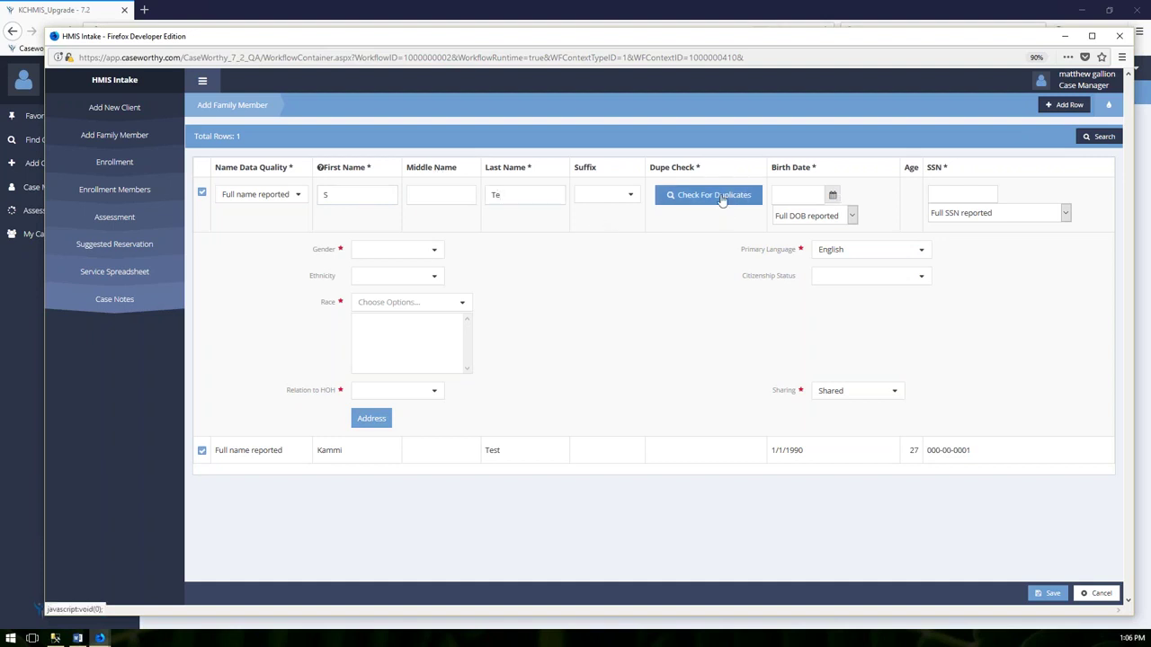
# Review the possible matches in the duplicate check results and mark the family member as a new client
pyautogui.scroll(-1, 644, 338)
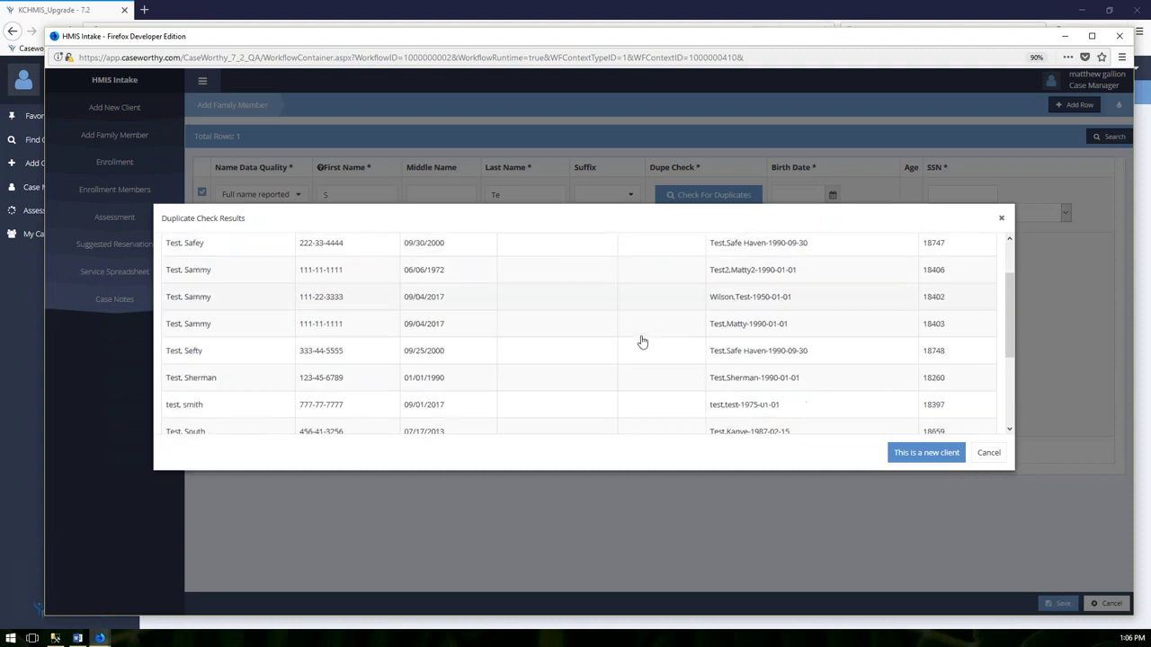
pyautogui.scroll(-2, 642, 341)
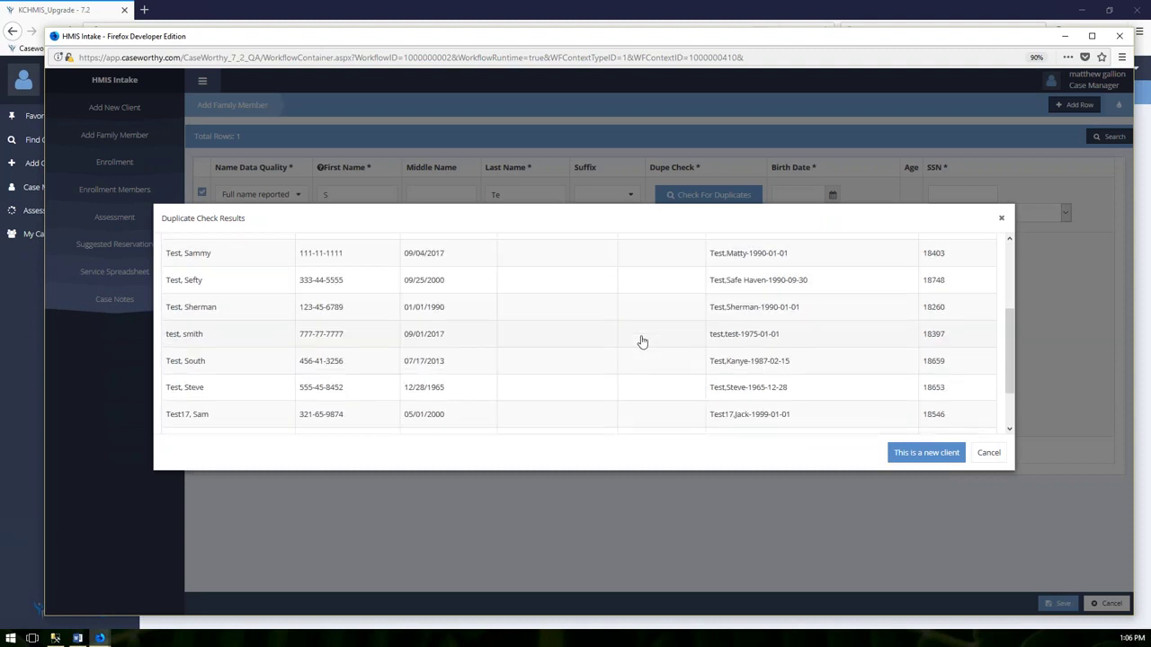
pyautogui.scroll(-2, 641, 342)
pyautogui.scroll(5, 642, 341)
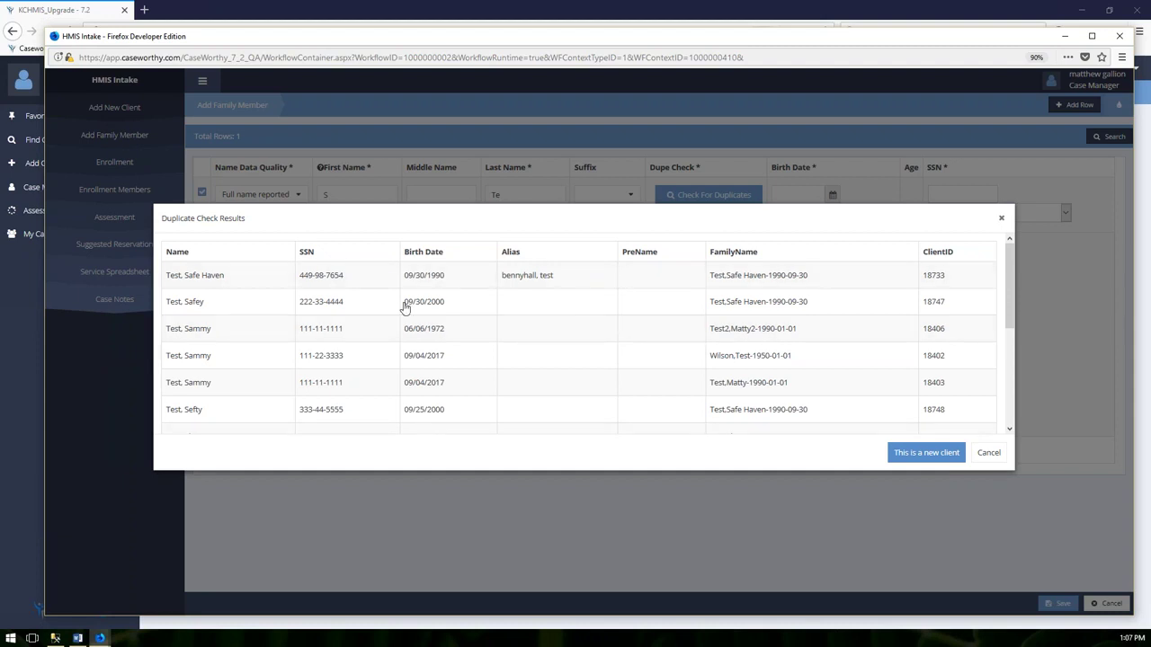
pyautogui.scroll(-2, 917, 226)
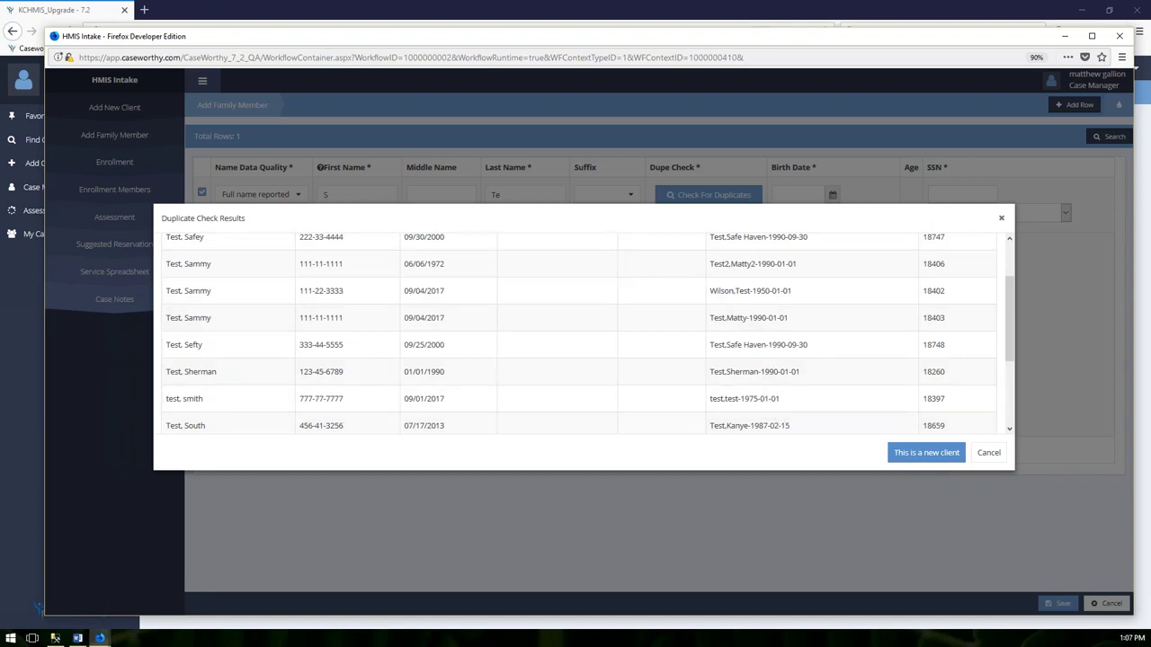
pyautogui.click(925, 453)
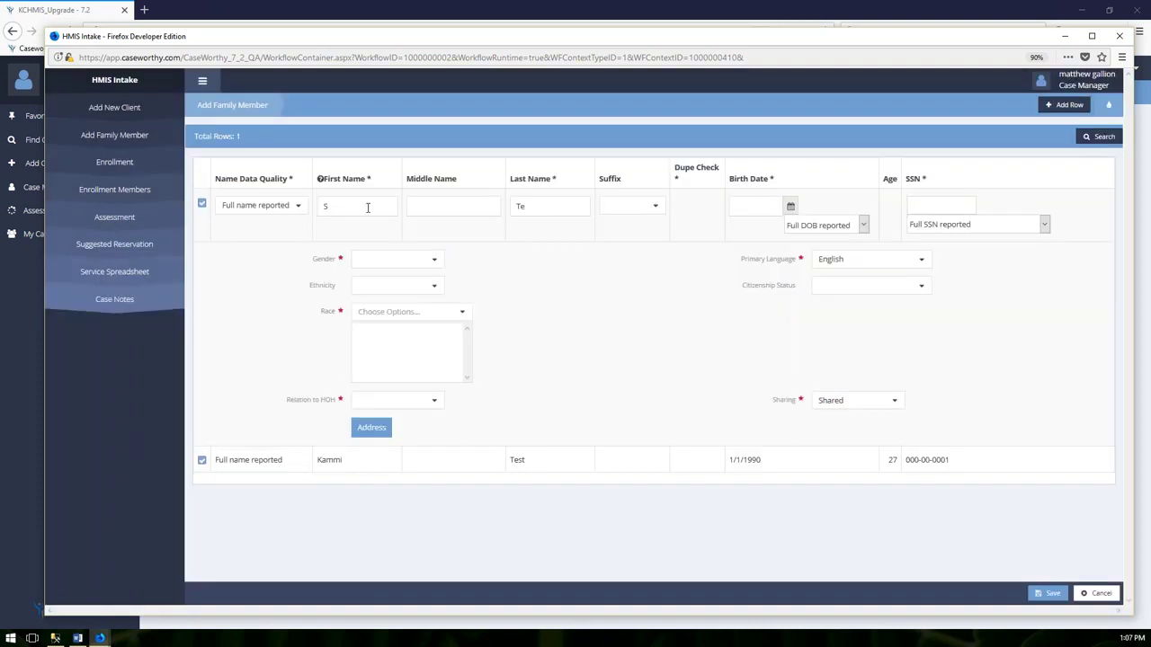
# Complete the first and last name of the new family member
pyautogui.write('herman')
pyautogui.click(547, 208)
pyautogui.write('Test')
# Set the first family member's birth date and SSN quality to Data Not Collected
pyautogui.click(853, 225)
pyautogui.click(809, 316)
pyautogui.click(936, 227)
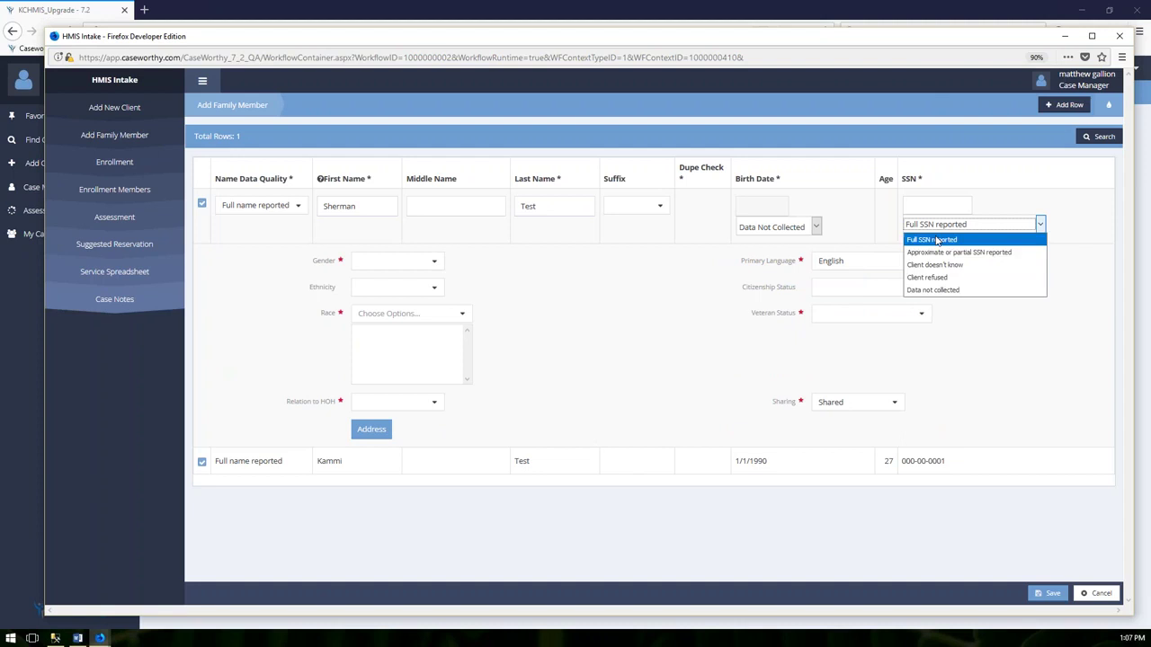
pyautogui.click(940, 293)
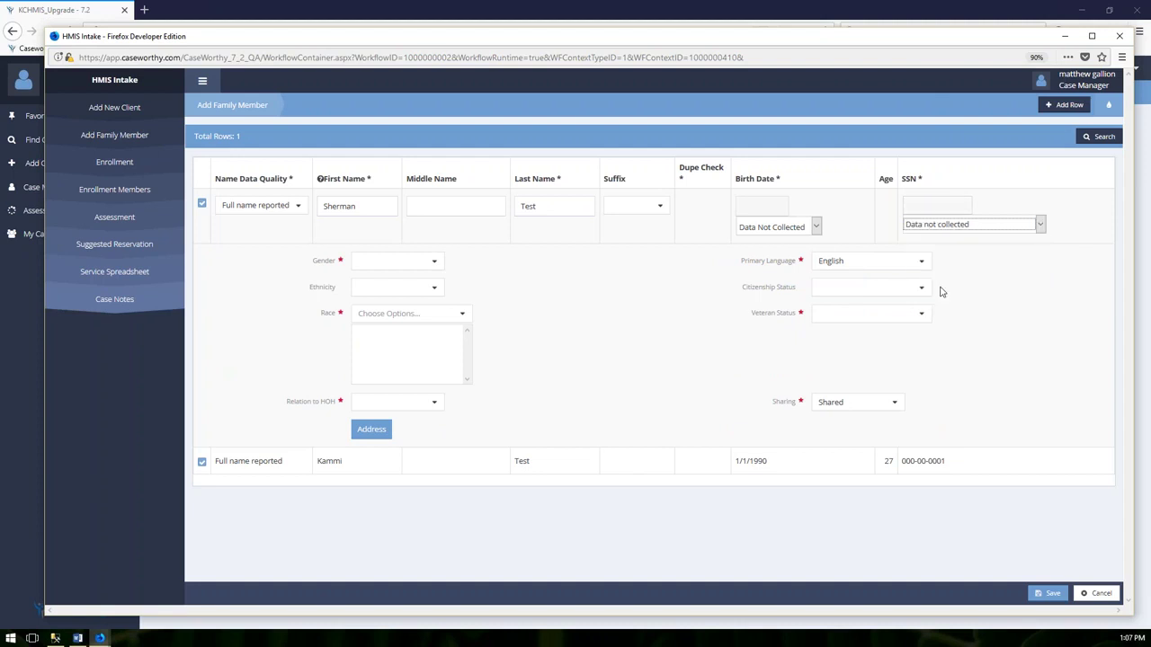
# Set the first family member's gender, ethnicity and veteran status to Data Not Collected
pyautogui.click(413, 259)
pyautogui.scroll(-3, 403, 337)
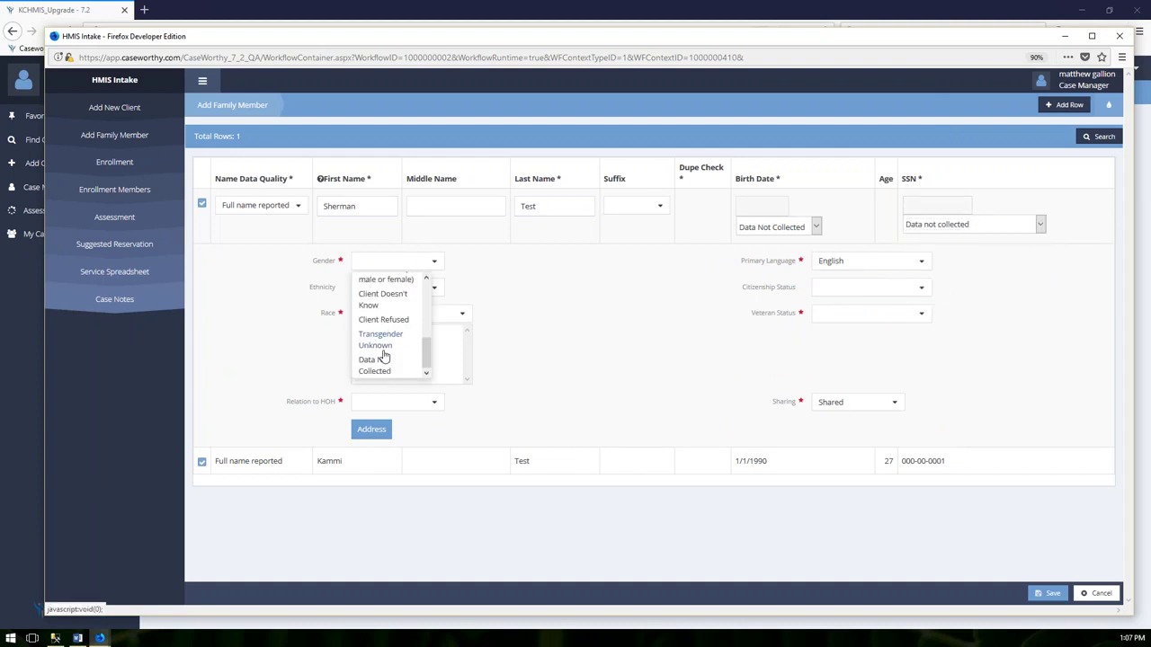
pyautogui.click(377, 369)
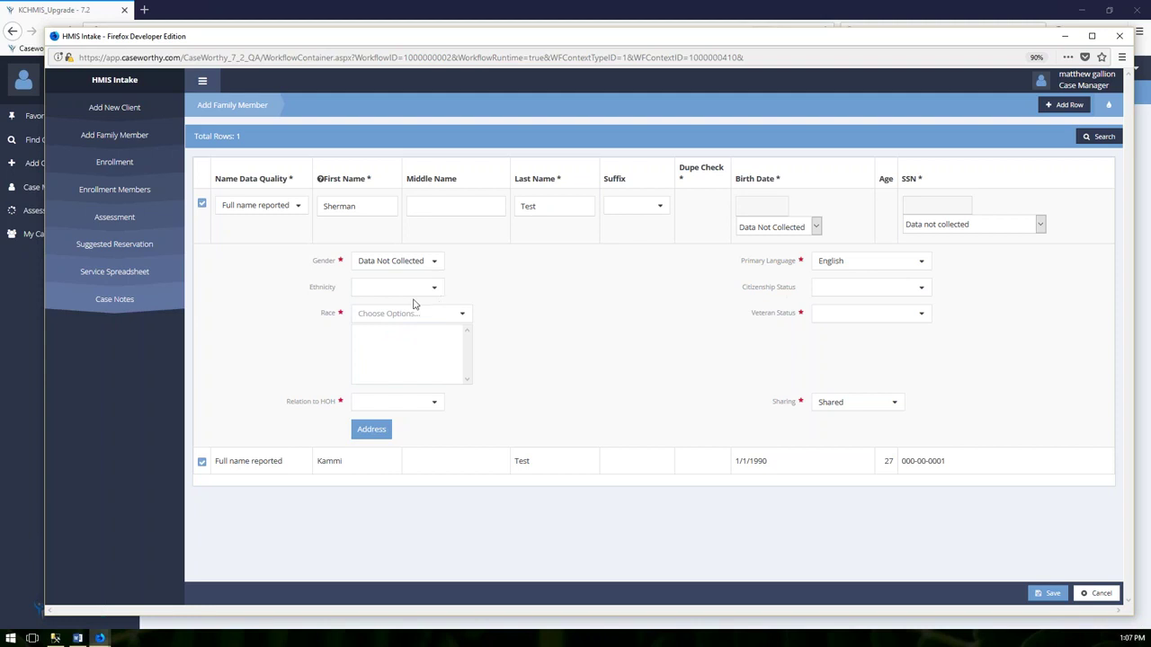
pyautogui.click(419, 289)
pyautogui.scroll(-3, 378, 359)
pyautogui.click(377, 400)
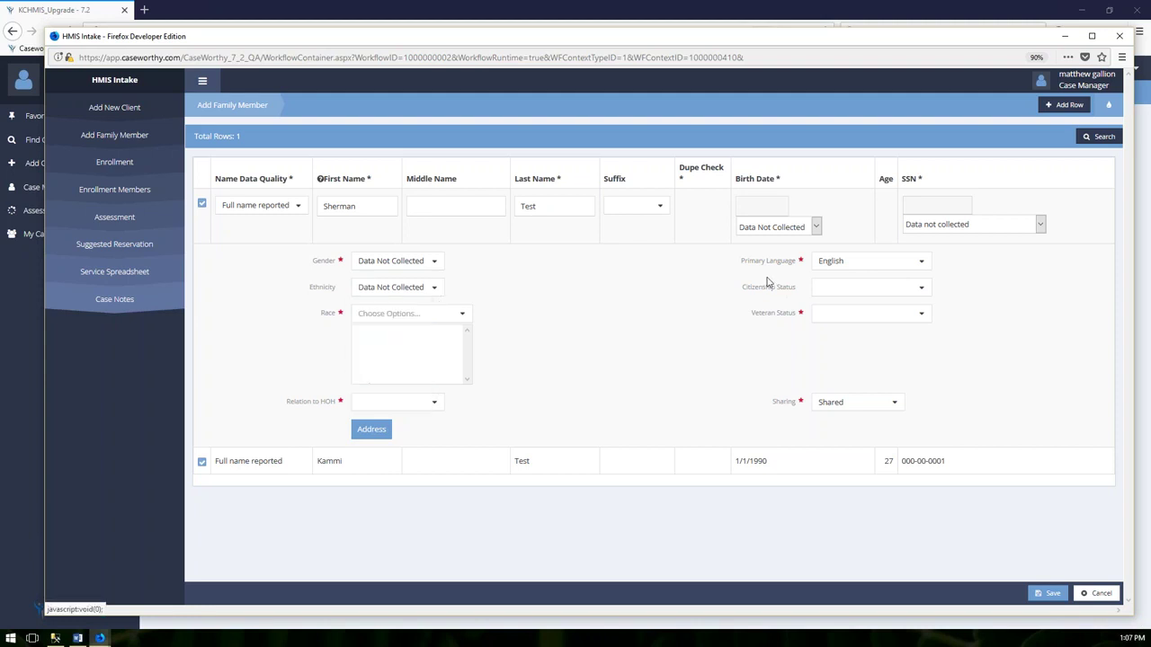
pyautogui.click(870, 313)
pyautogui.click(835, 407)
# Assign the races White and Native Hawaiian or Other Pacific Islander to the family member and set Relation to HOH to Child
pyautogui.click(403, 307)
pyautogui.click(439, 311)
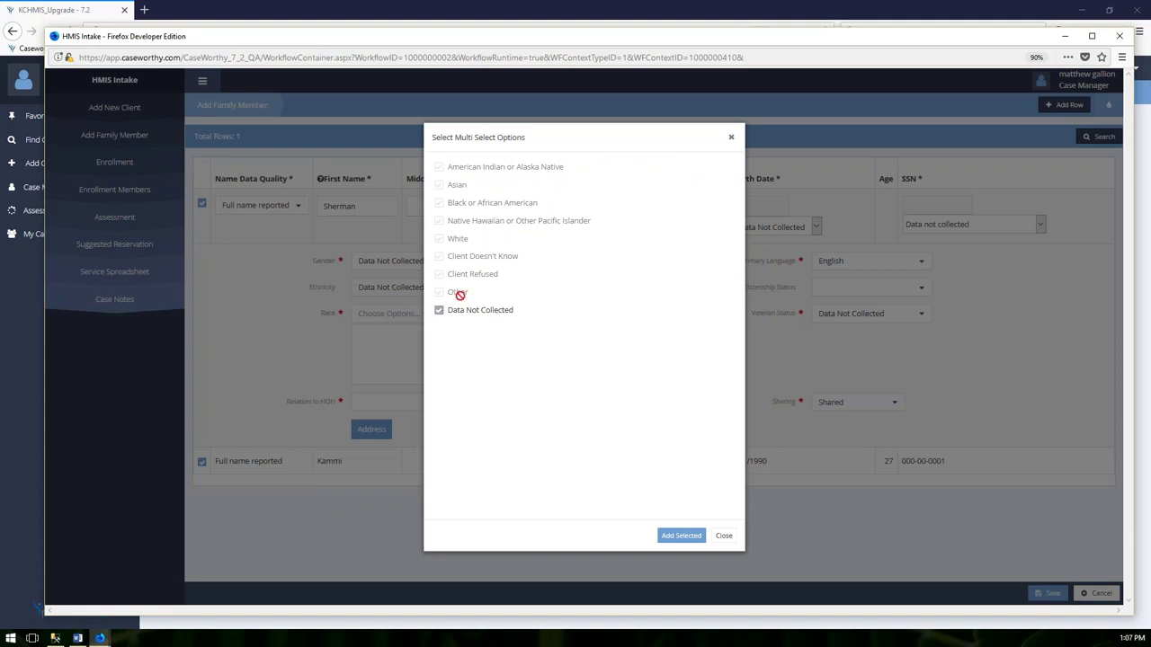
pyautogui.click(438, 311)
pyautogui.click(441, 241)
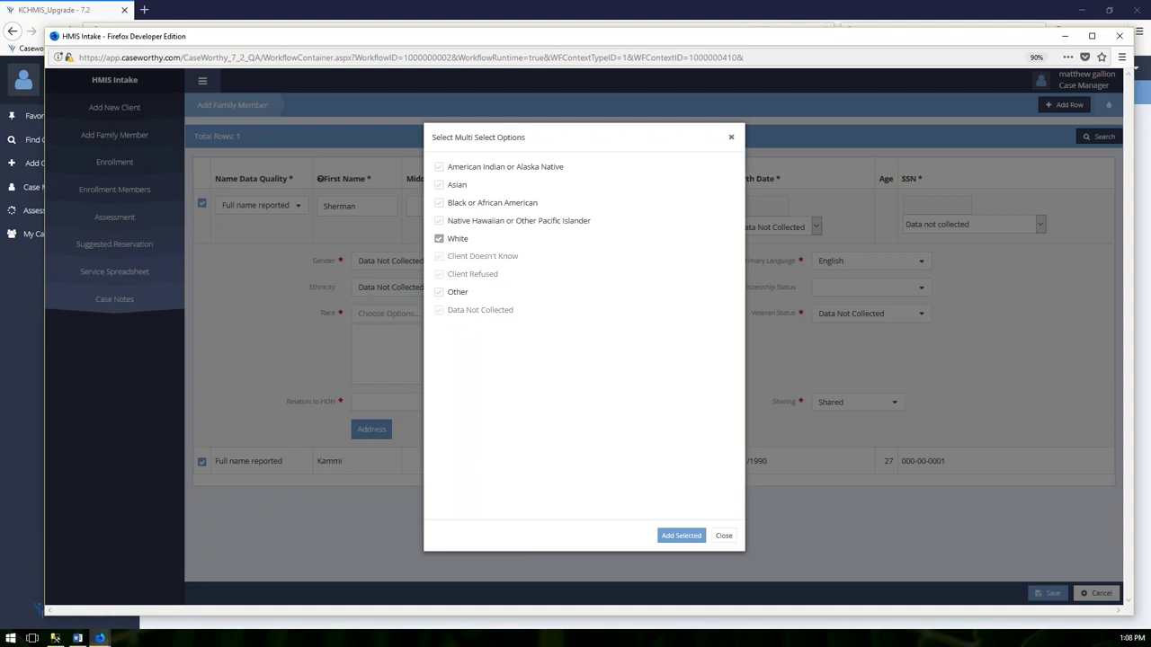
pyautogui.click(440, 221)
pyautogui.click(681, 535)
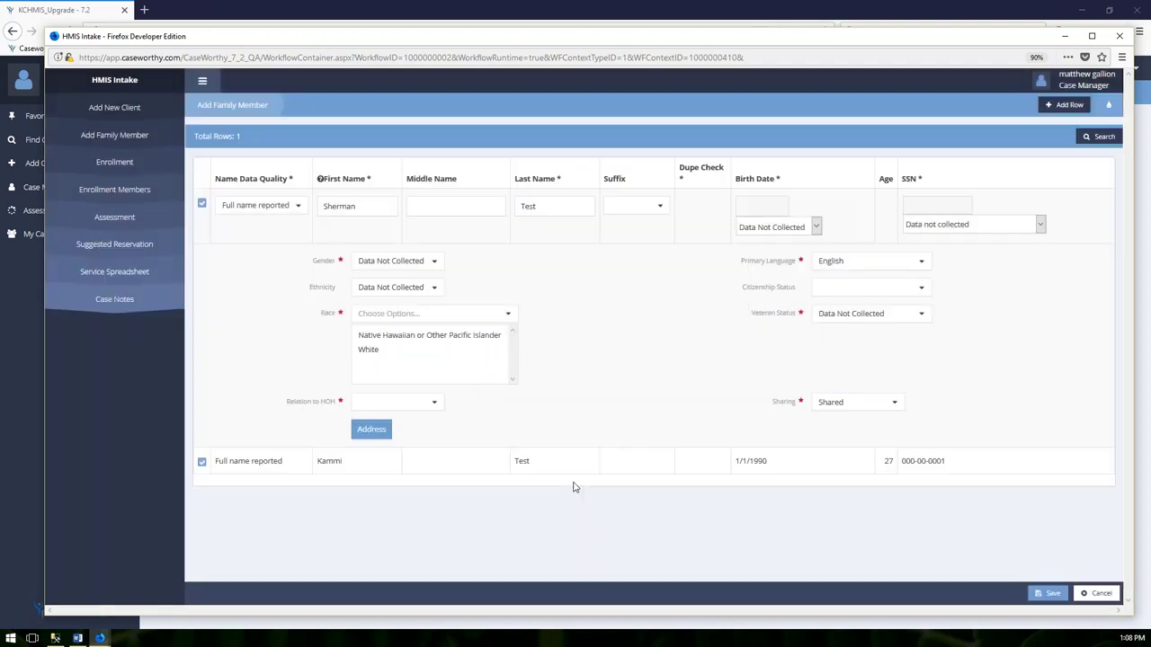
pyautogui.click(433, 404)
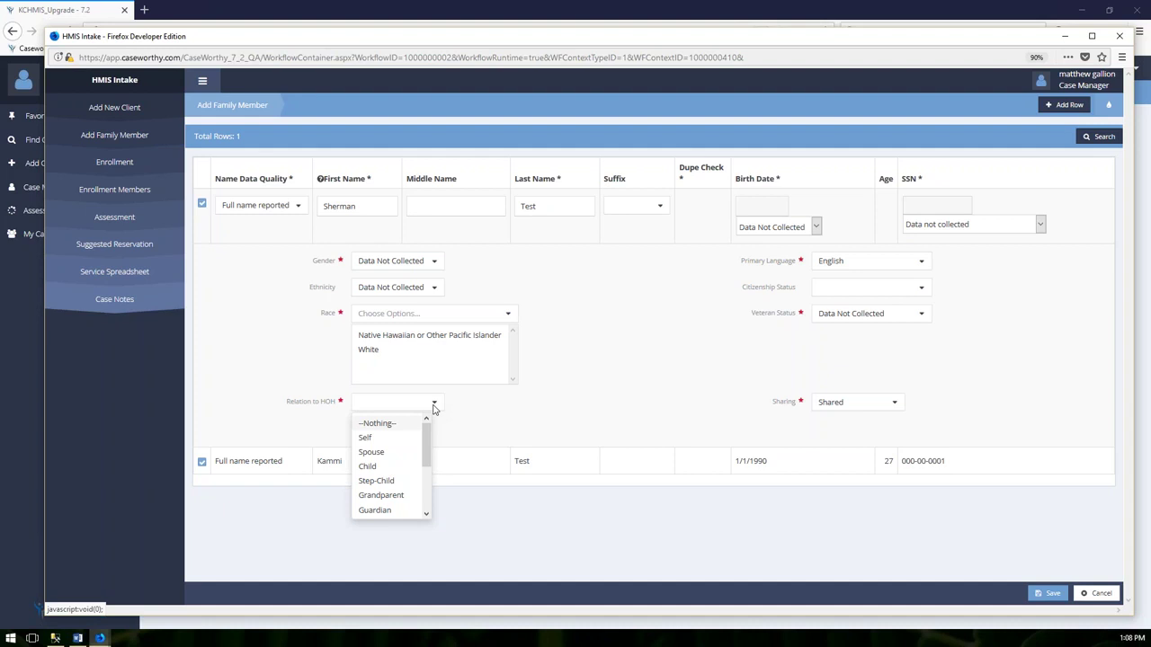
pyautogui.click(368, 466)
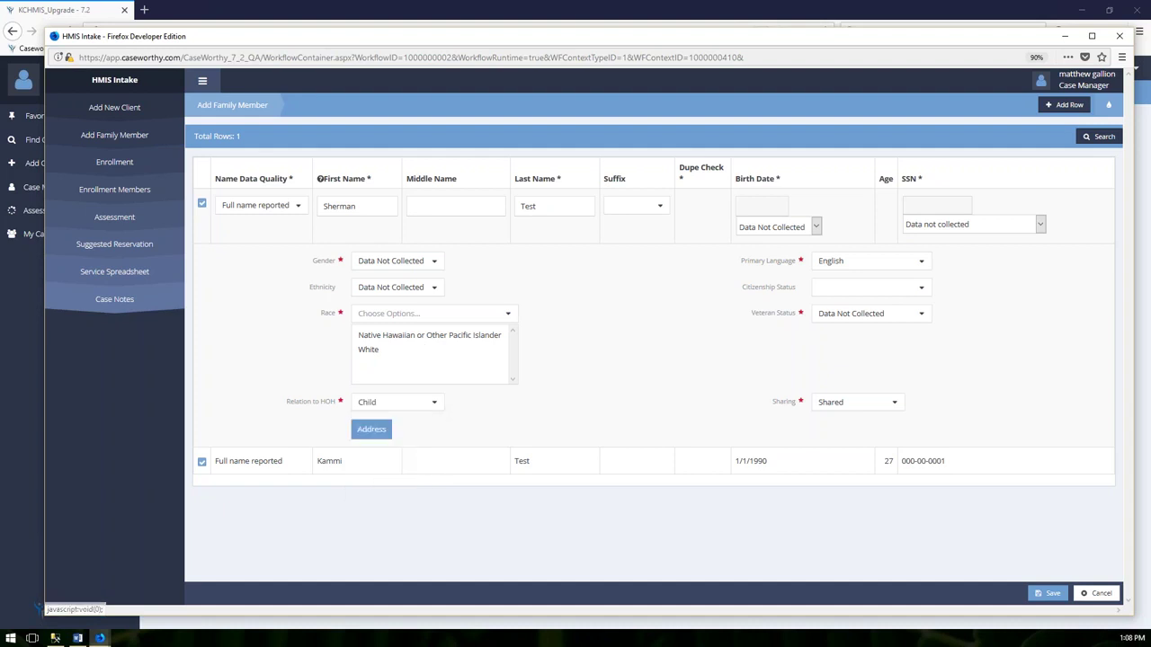
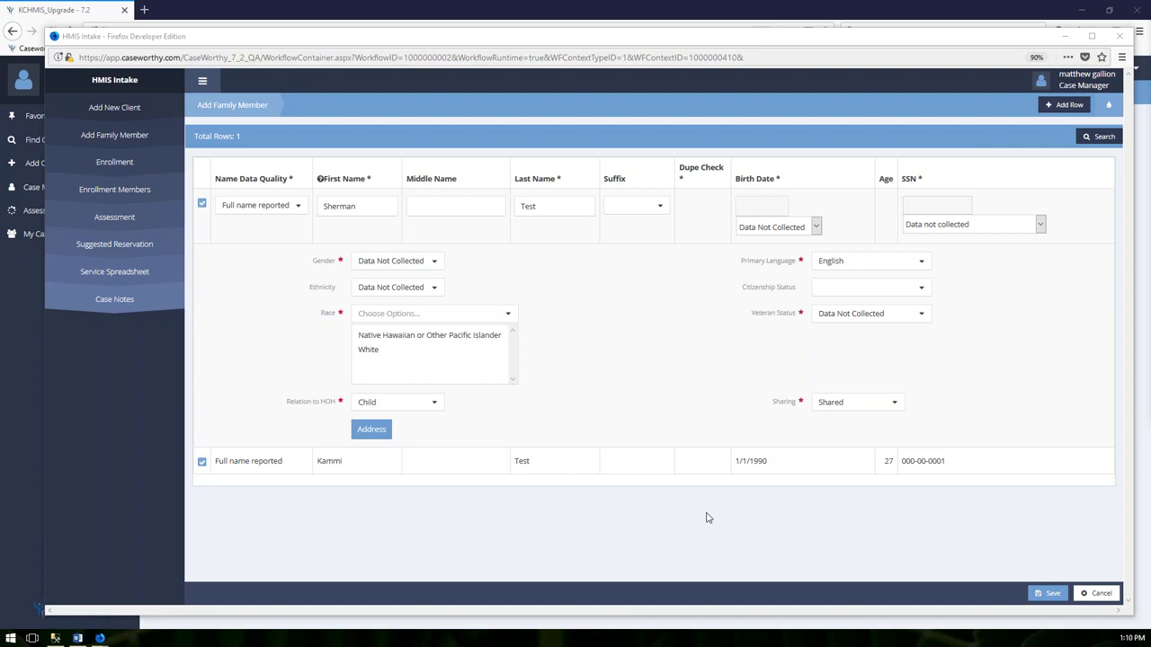
# Add a second family member row and enter the person's first and last name
pyautogui.click(1067, 105)
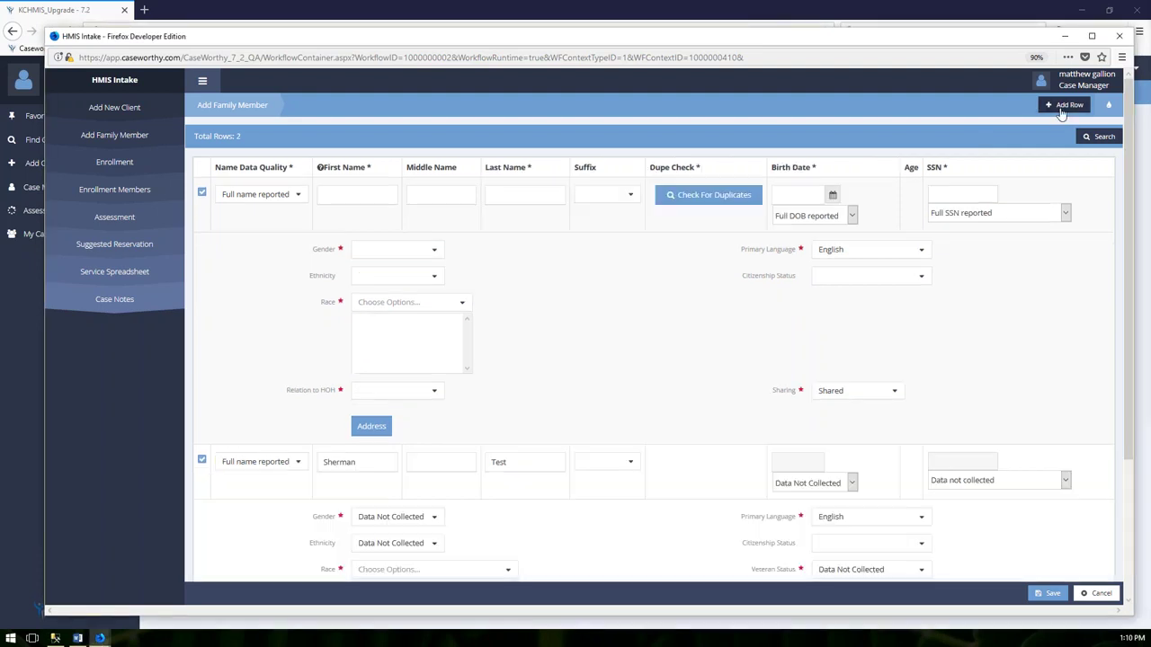
pyautogui.click(345, 196)
pyautogui.write('C')
pyautogui.write('is')
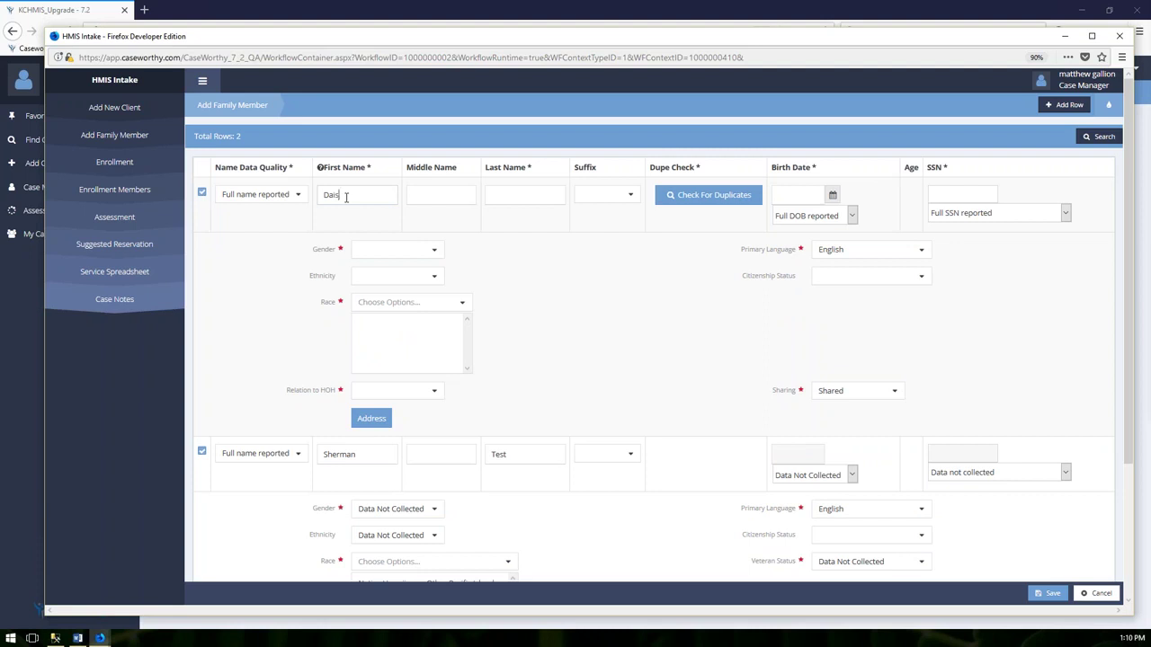
pyautogui.press('Tab')
pyautogui.write('Test')
# Check the second family member for duplicates and mark the person as a new client
pyautogui.press('Tab')
pyautogui.press('Tab')
pyautogui.press('Return')
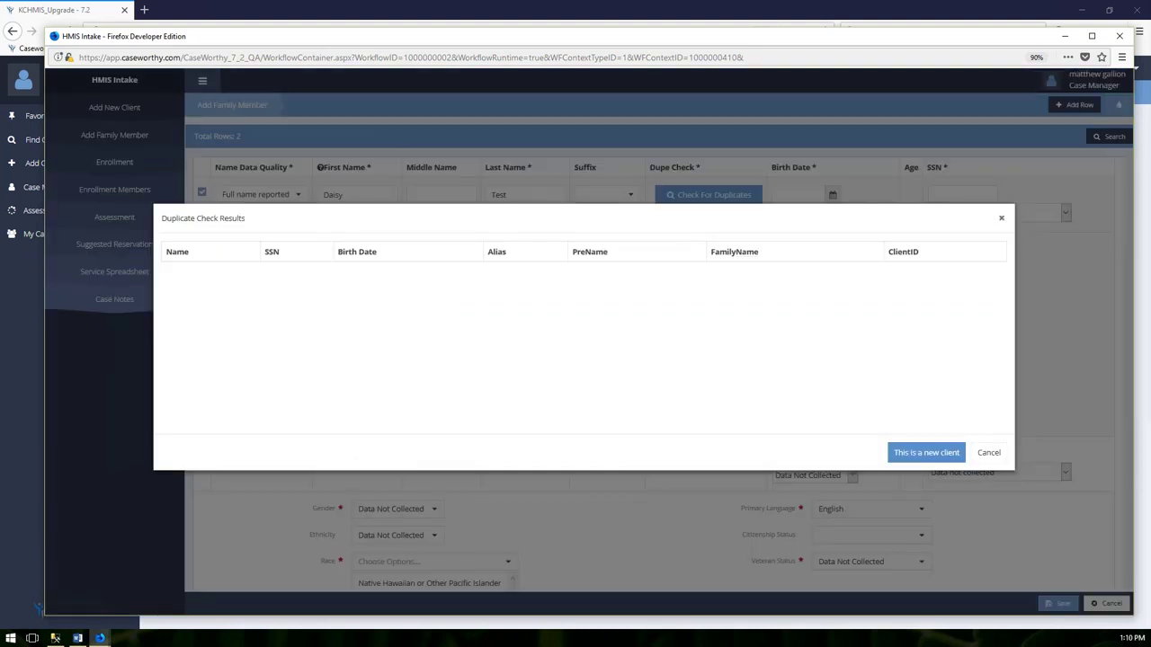
pyautogui.click(921, 457)
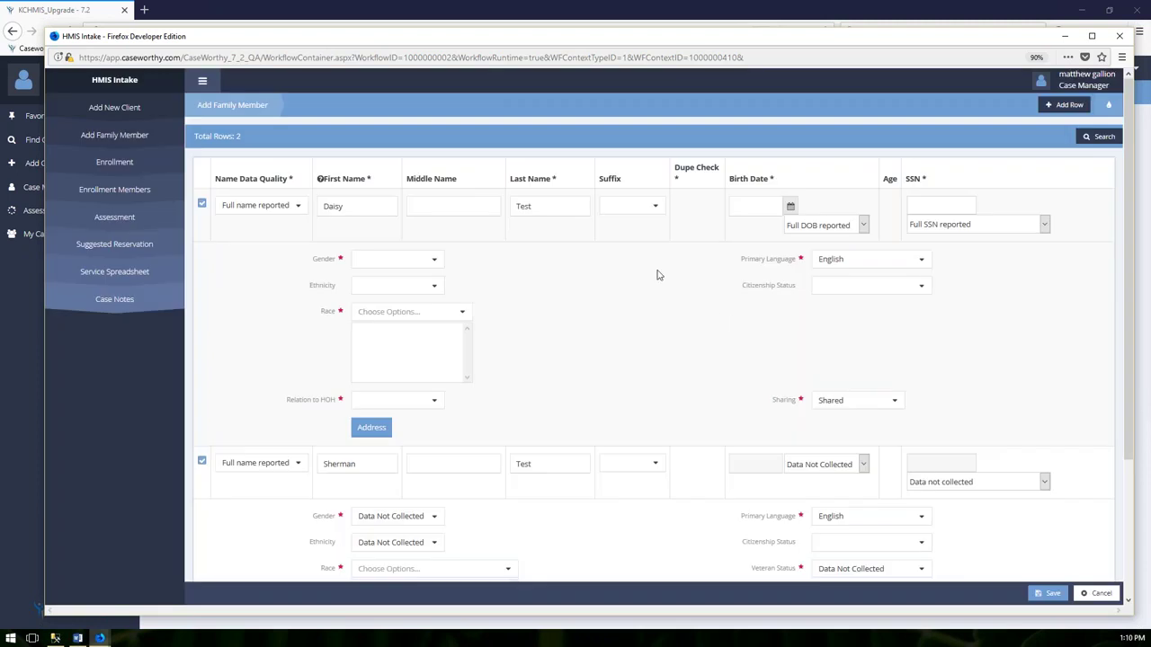
# Set the second family member's birth date and SSN quality to Data Not Collected
pyautogui.click(863, 226)
pyautogui.click(813, 317)
pyautogui.click(1040, 224)
pyautogui.click(942, 290)
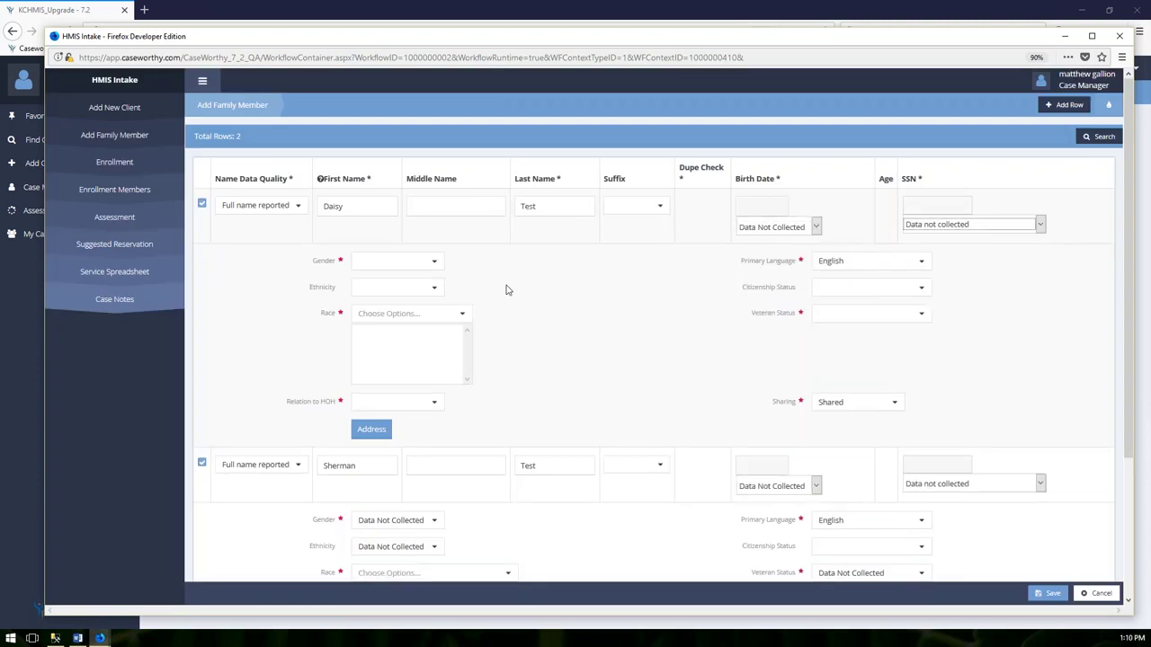
# Set the second family member's gender to Data Not Collected and add Other as the race
pyautogui.click(433, 261)
pyautogui.scroll(-3, 378, 350)
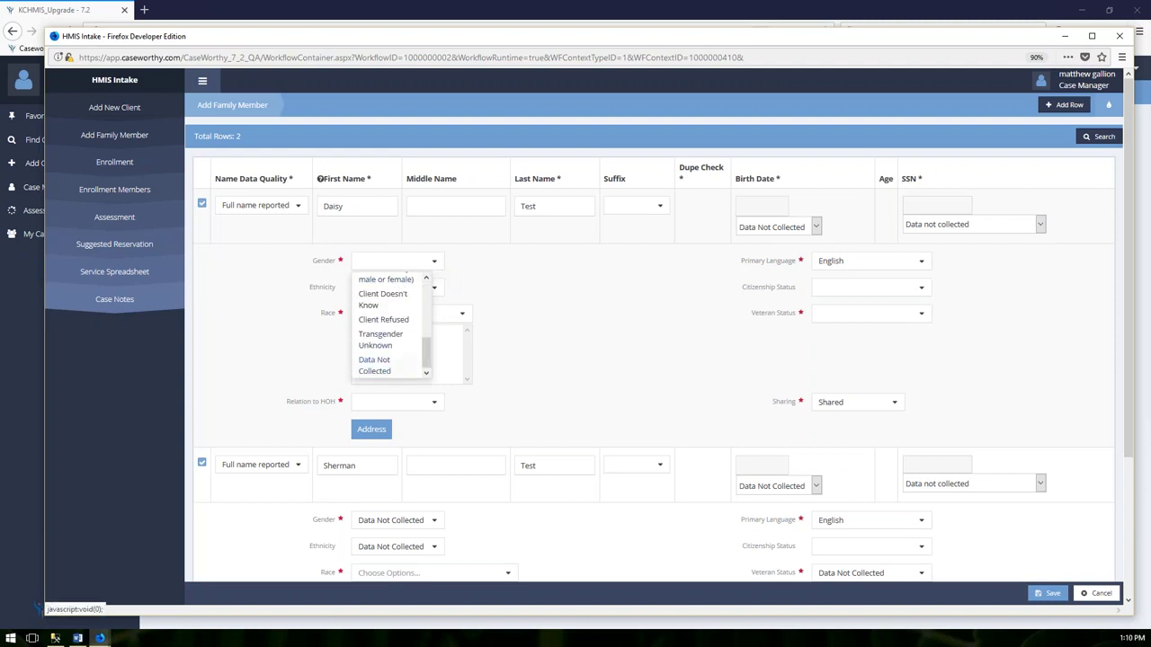
pyautogui.click(374, 378)
pyautogui.click(386, 332)
pyautogui.click(457, 293)
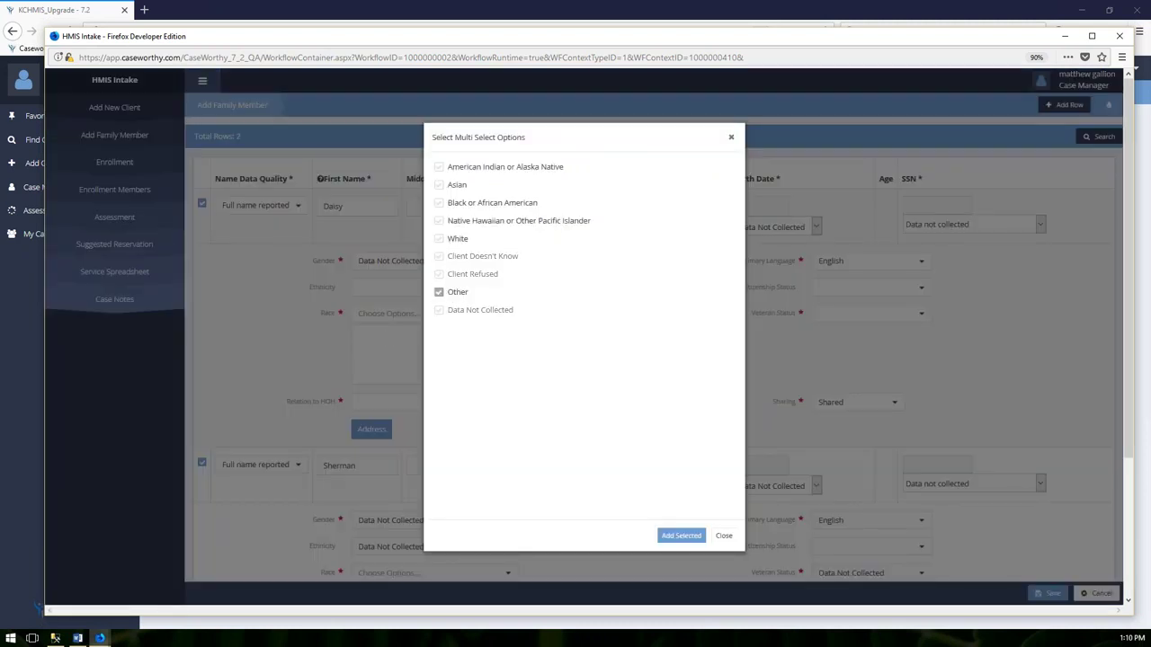
pyautogui.click(681, 536)
# Set the second family member's Relation to HOH to Child and Veteran Status to No
pyautogui.click(405, 402)
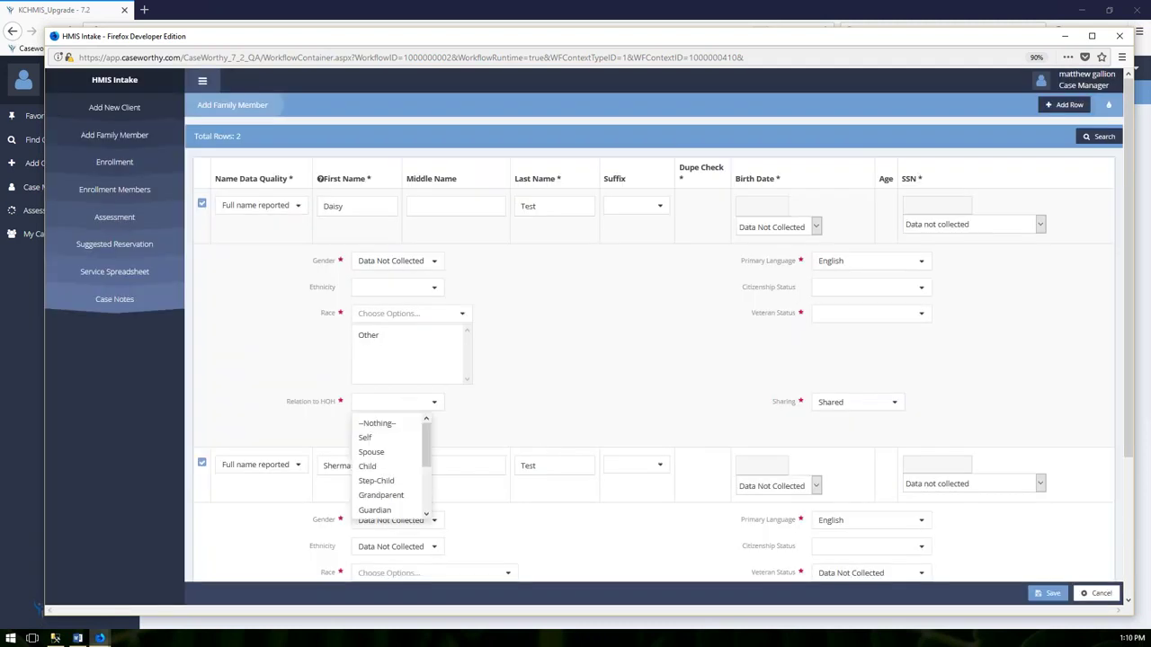
pyautogui.click(377, 467)
pyautogui.click(845, 324)
pyautogui.click(834, 349)
pyautogui.scroll(-3, 732, 384)
pyautogui.scroll(-2, 732, 385)
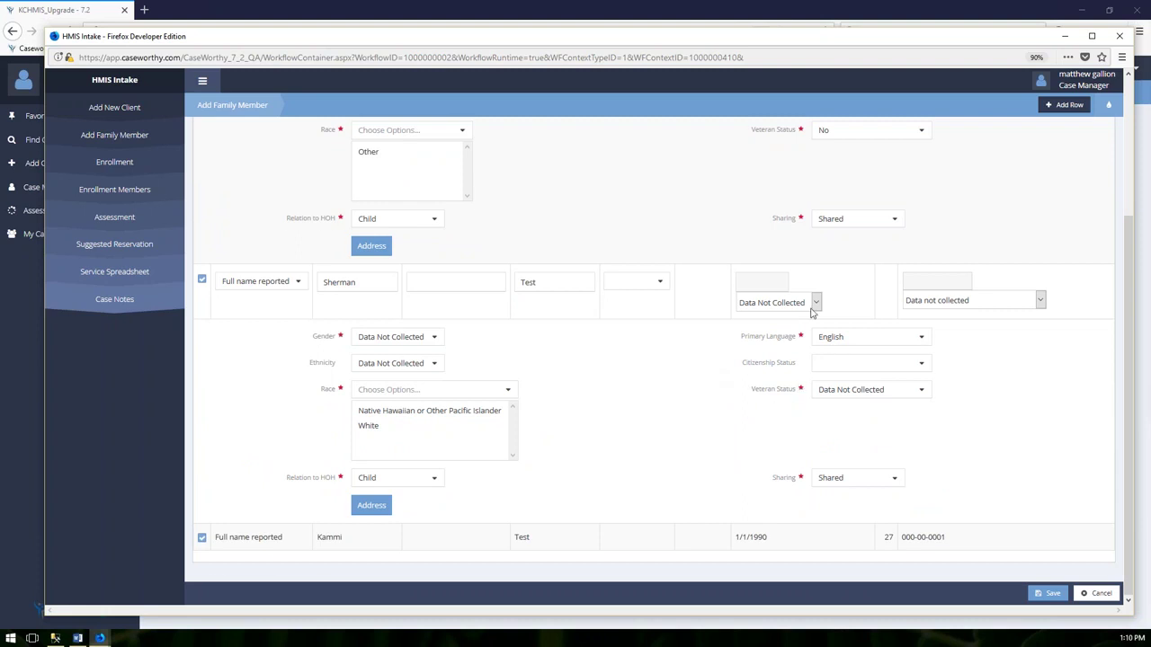
# Save the added family members and choose AAA TESTING FOR HOPWA INTERFACE as the enrollment's project
pyautogui.scroll(4, 814, 314)
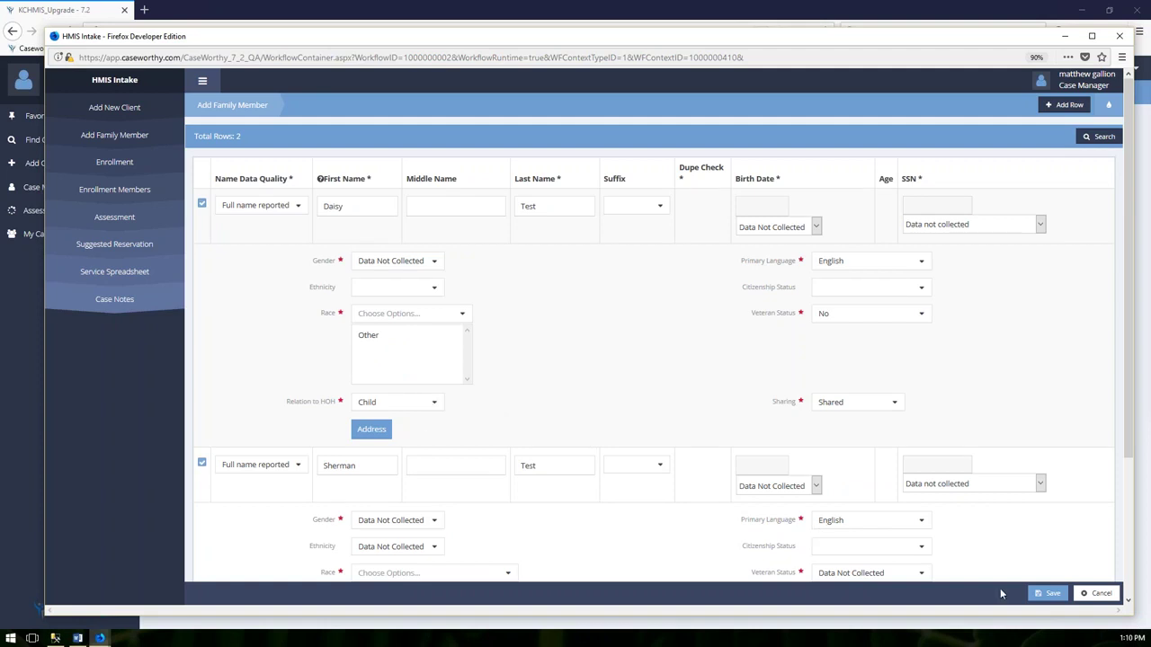
pyautogui.click(1043, 595)
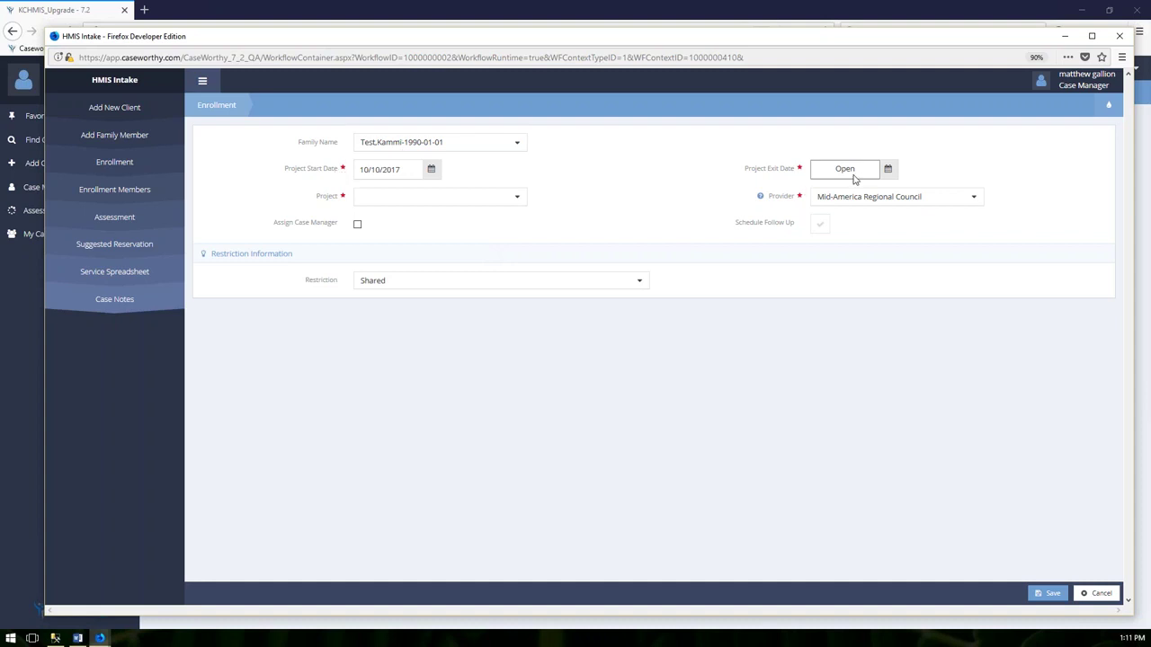
pyautogui.click(516, 202)
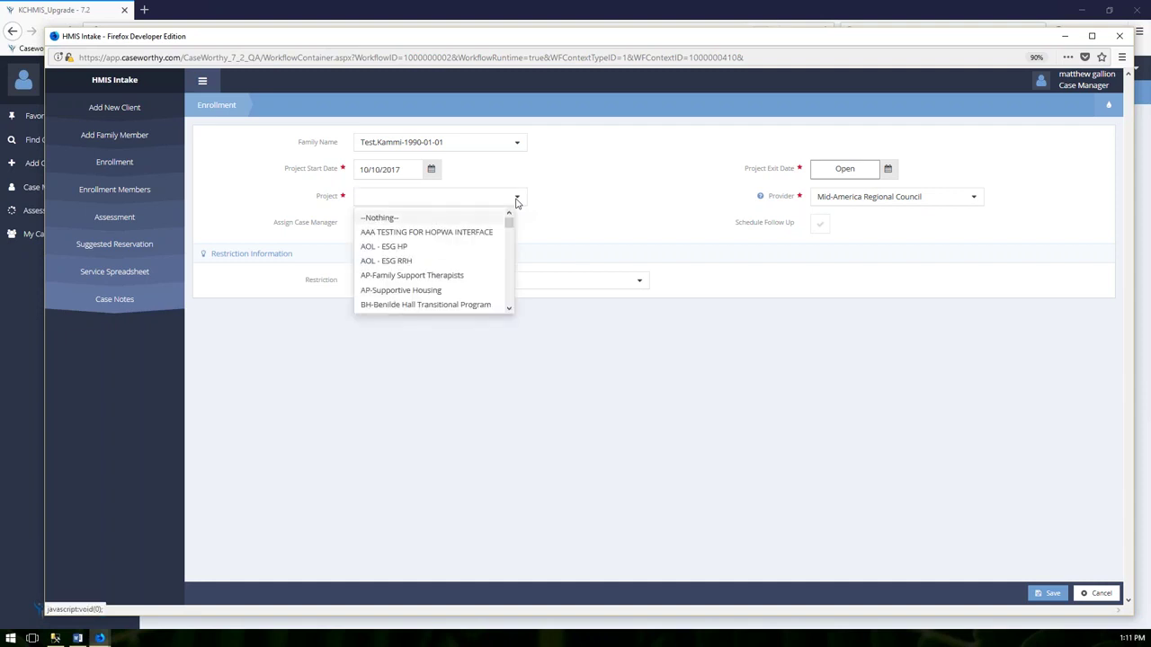
pyautogui.click(426, 236)
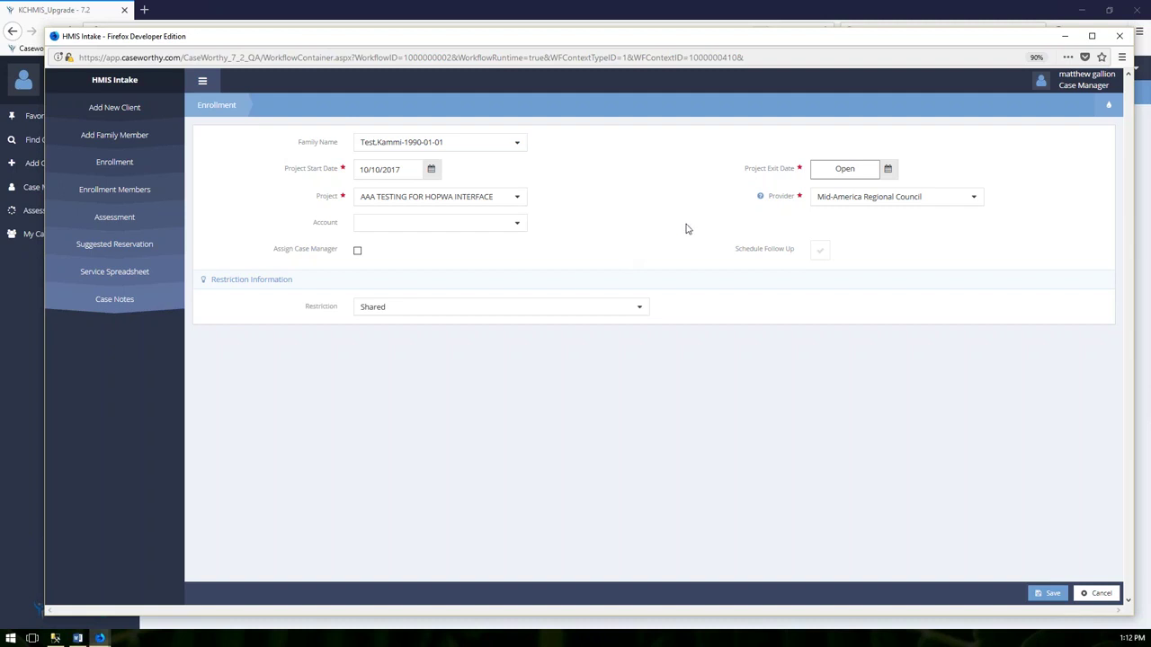
pyautogui.click(870, 172)
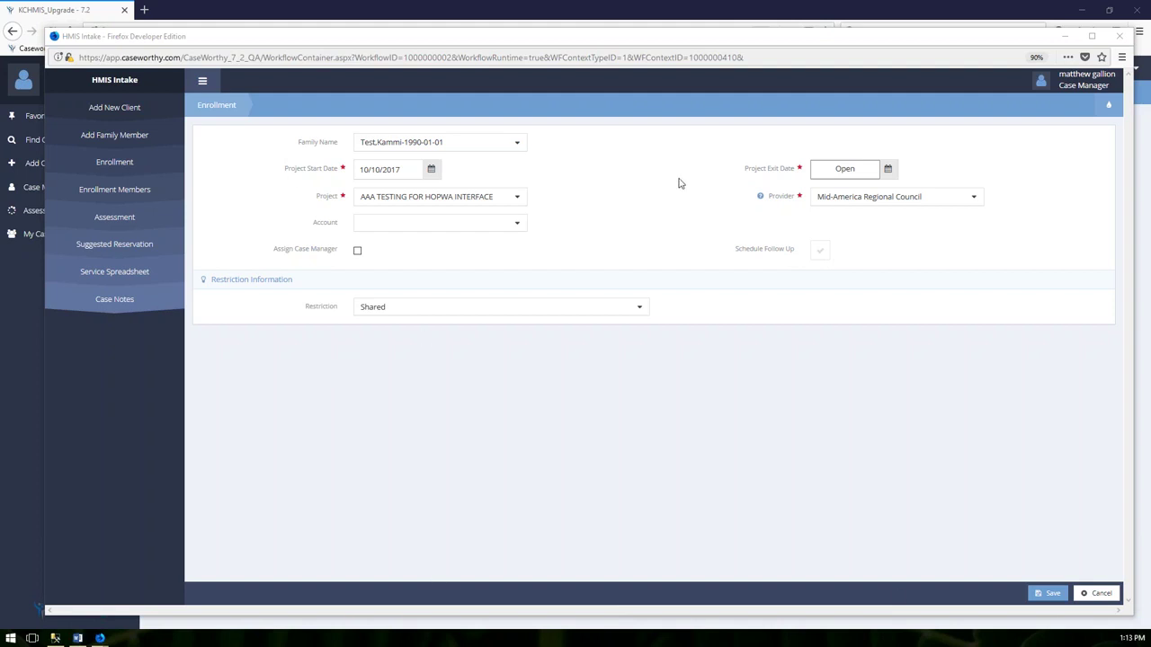
# Choose Mid-America Regional Council as the enrollment's provider and leave the account set to nothing
pyautogui.moveTo(760, 197)
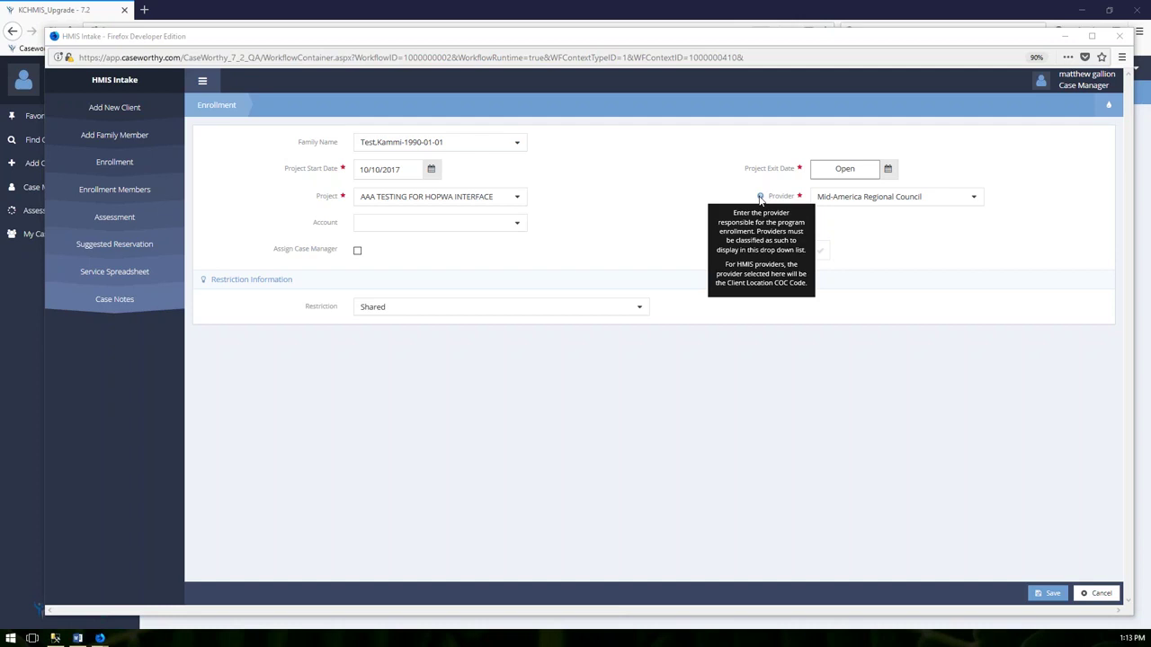
pyautogui.click(975, 198)
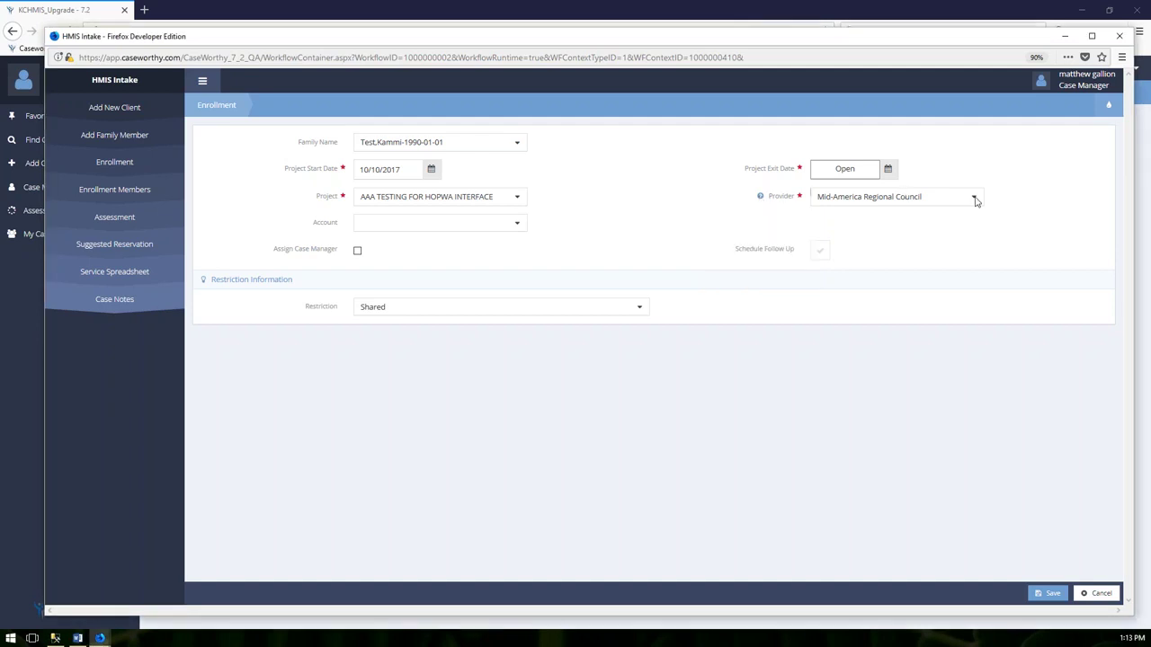
pyautogui.click(975, 199)
pyautogui.click(915, 234)
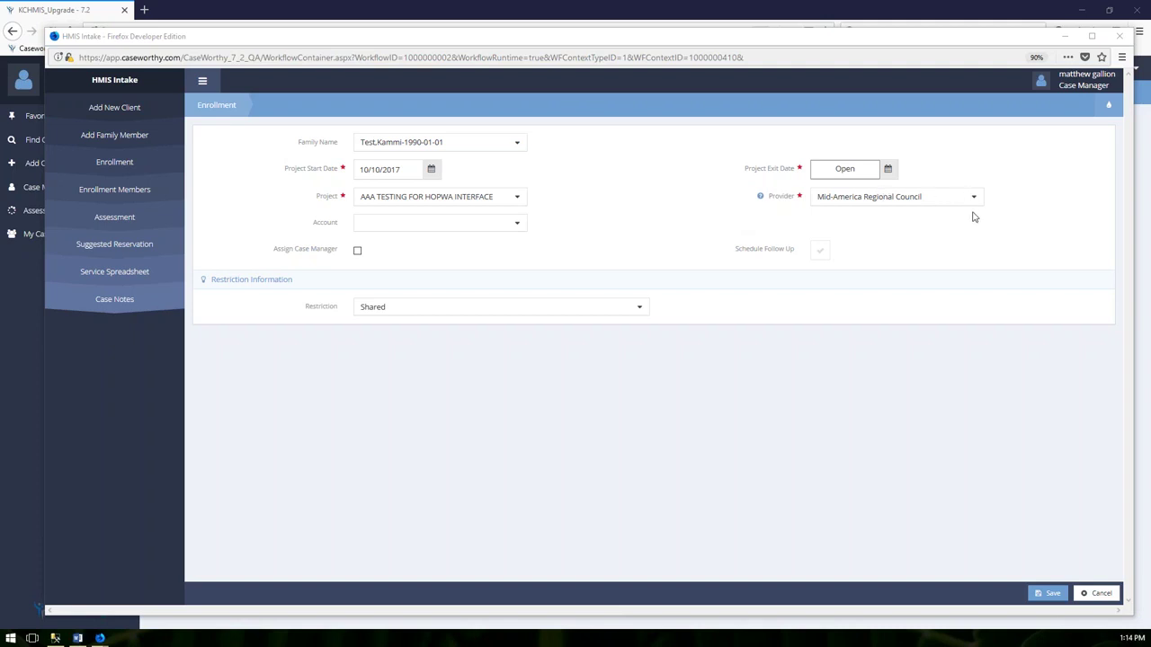
pyautogui.click(514, 223)
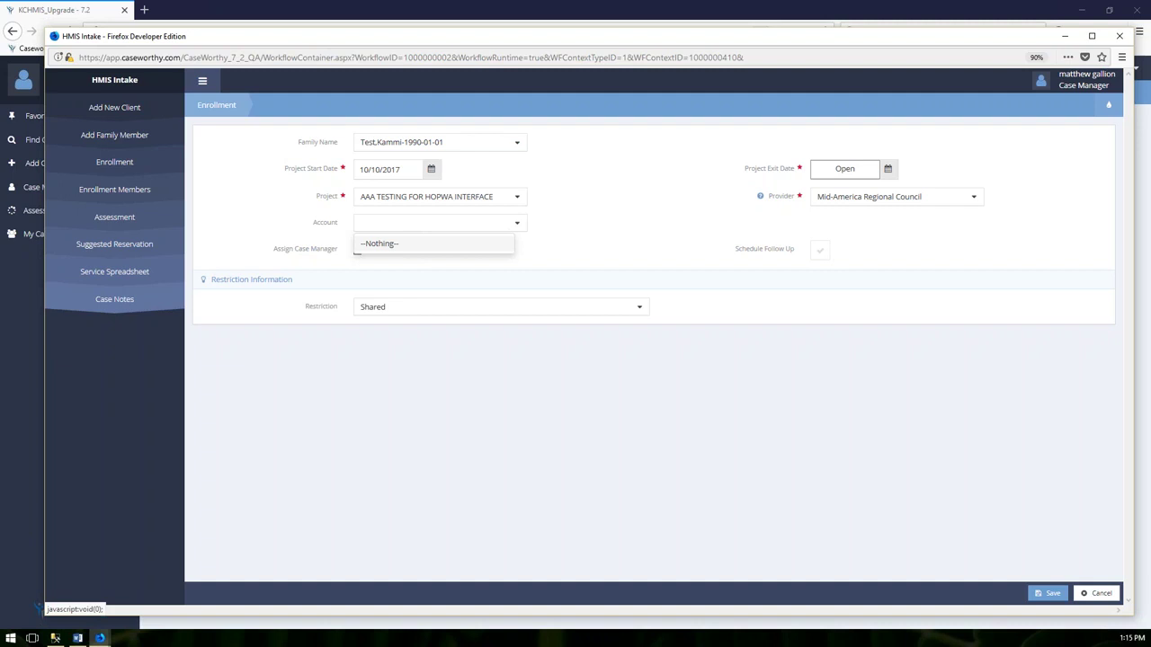
pyautogui.click(432, 244)
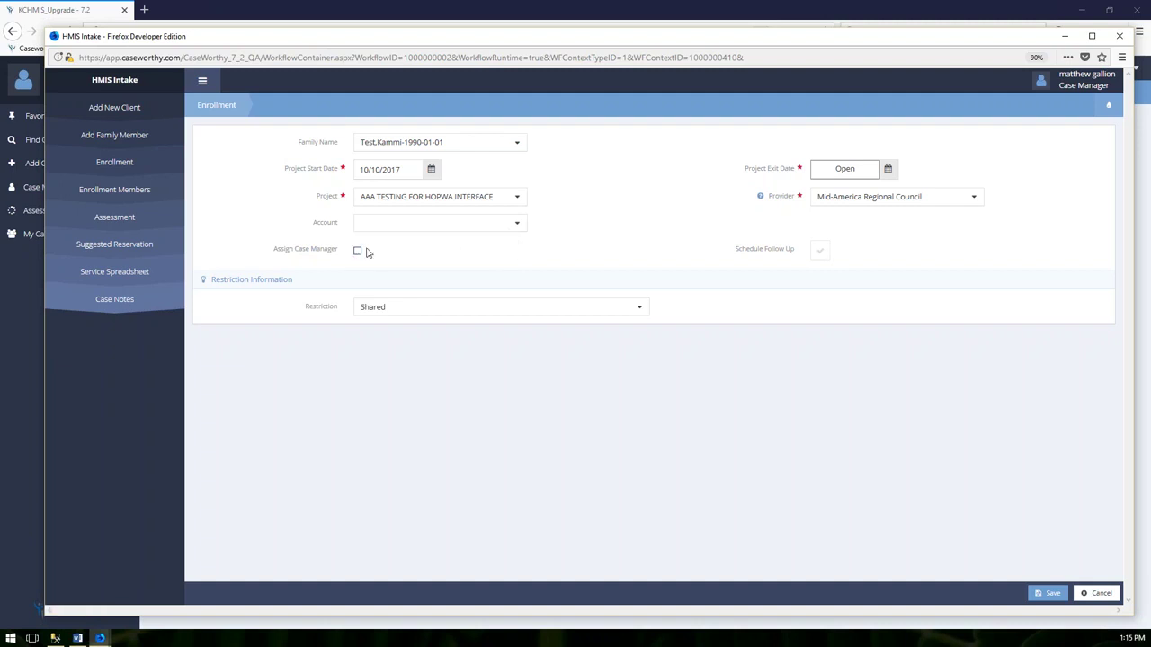
# Turn on case manager assignment for the enrollment and select a different staff member as Case Manager
pyautogui.click(358, 251)
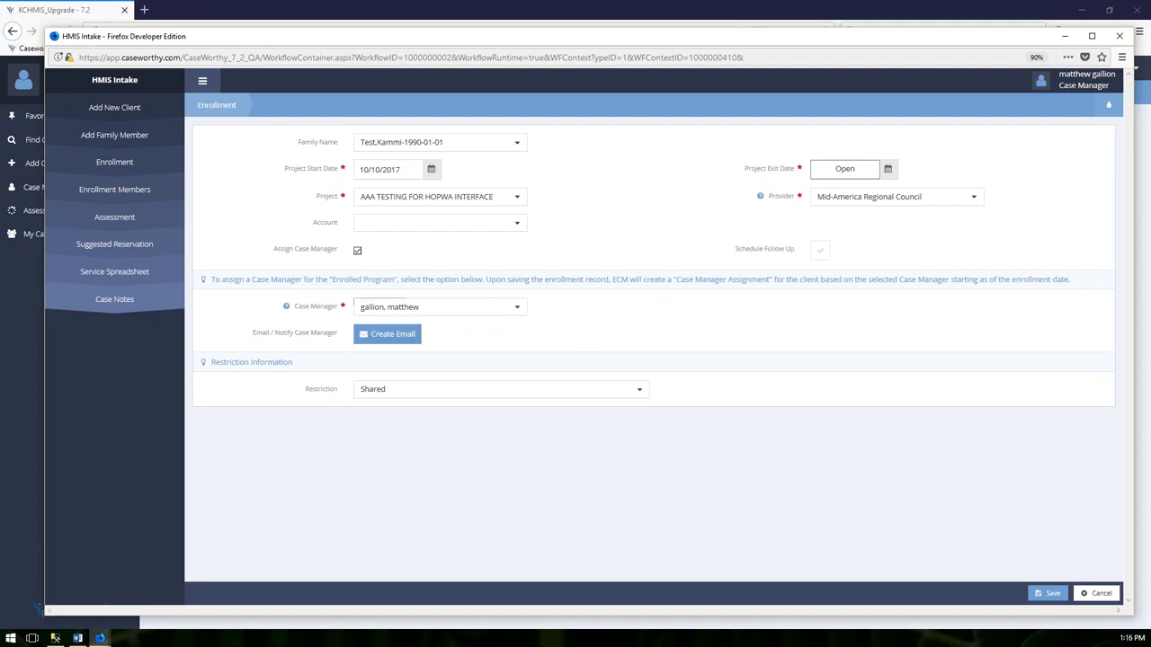
pyautogui.click(410, 310)
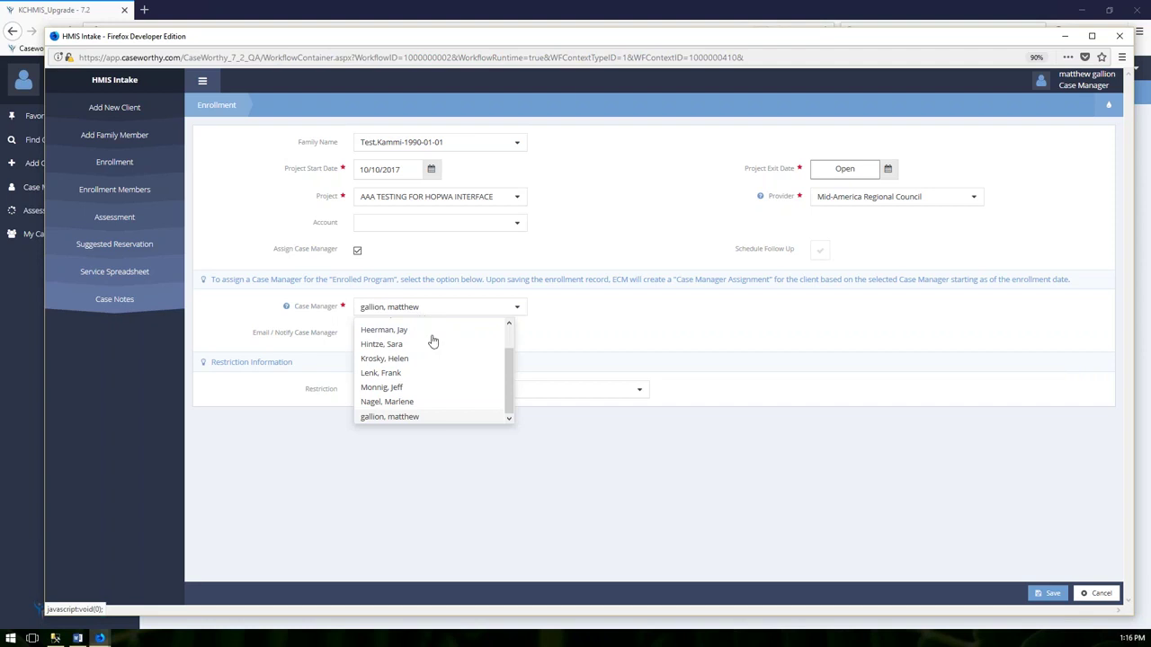
pyautogui.click(399, 358)
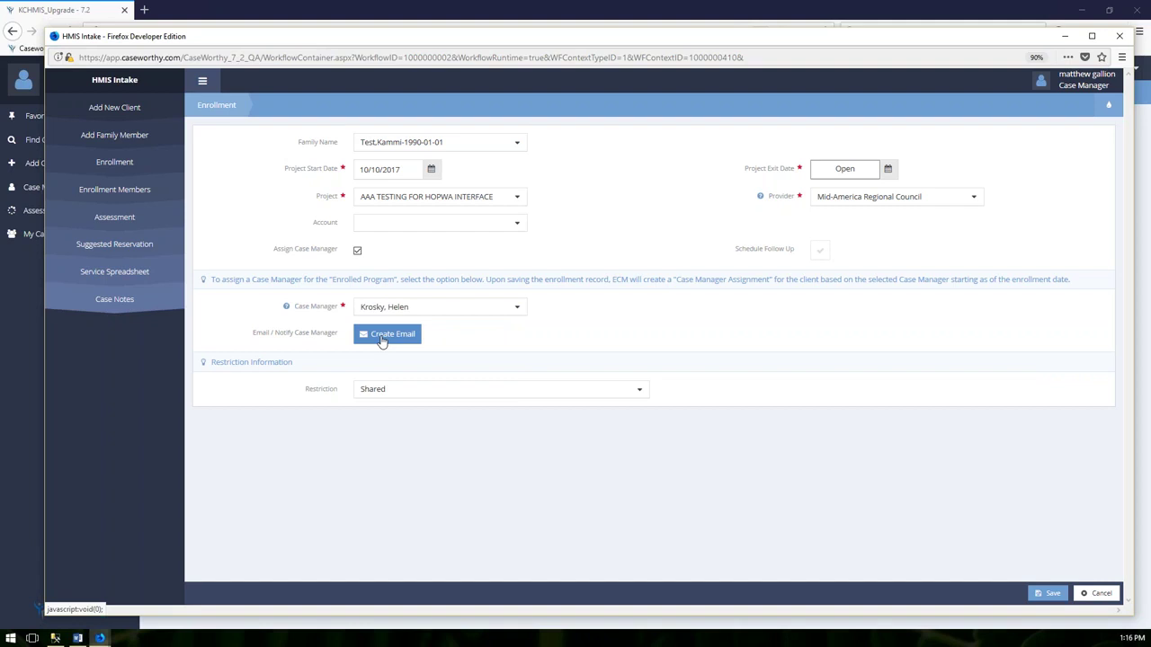
# View the case manager notification email draft with its template body and close it without sending
pyautogui.click(387, 334)
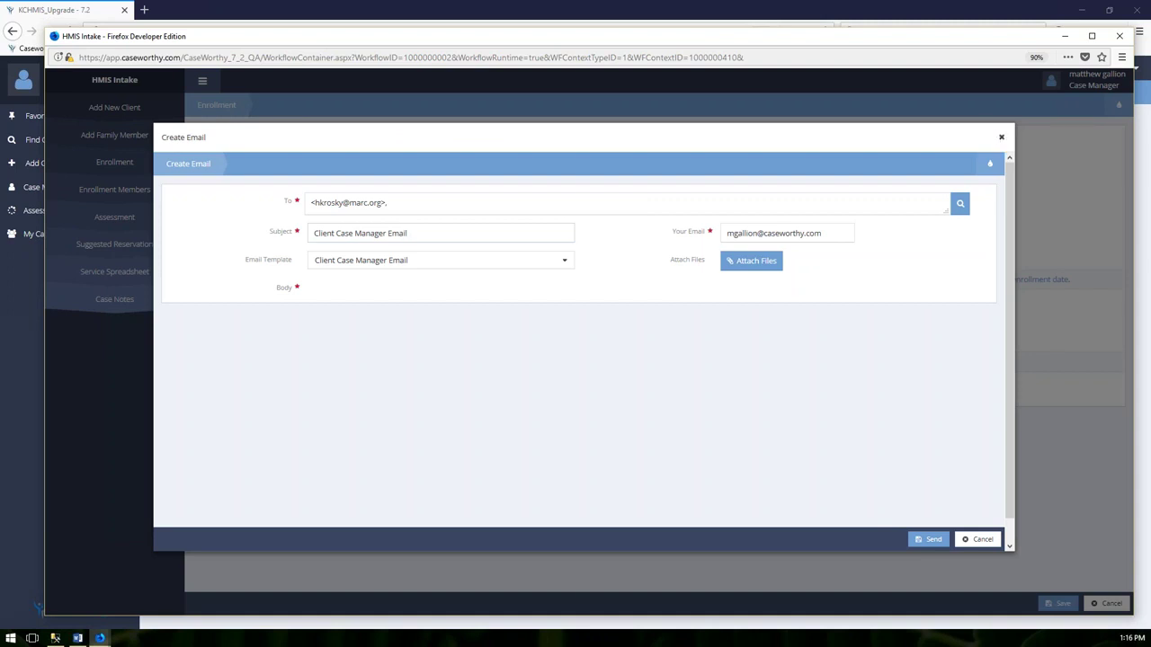
pyautogui.click(1000, 138)
pyautogui.click(419, 334)
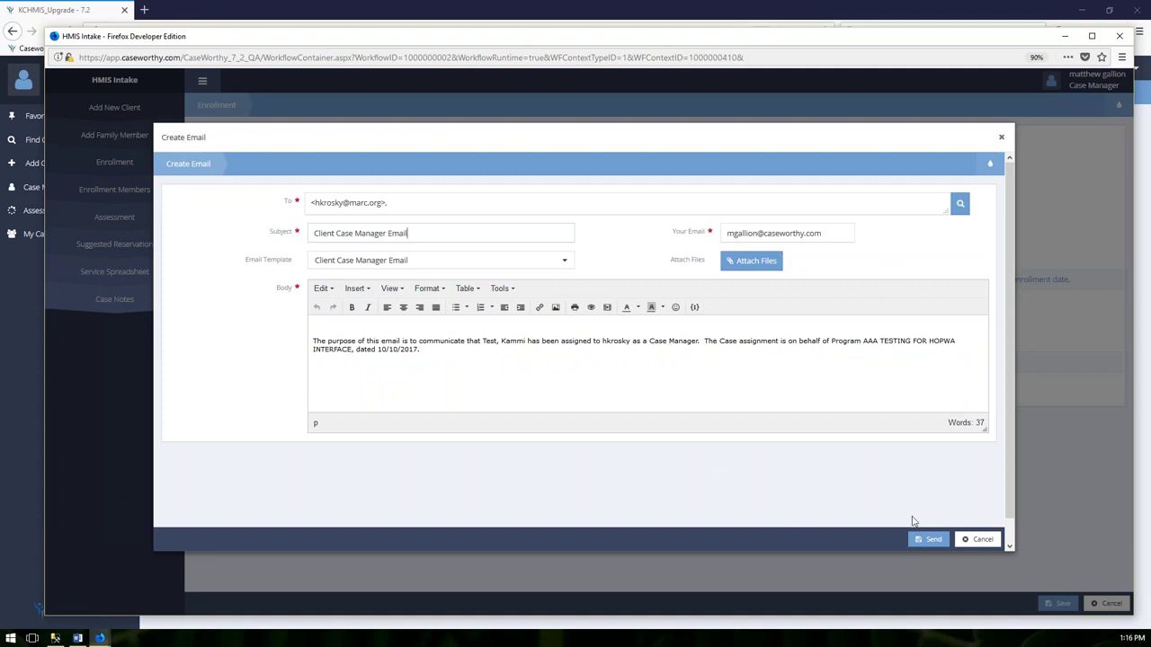
pyautogui.click(1001, 138)
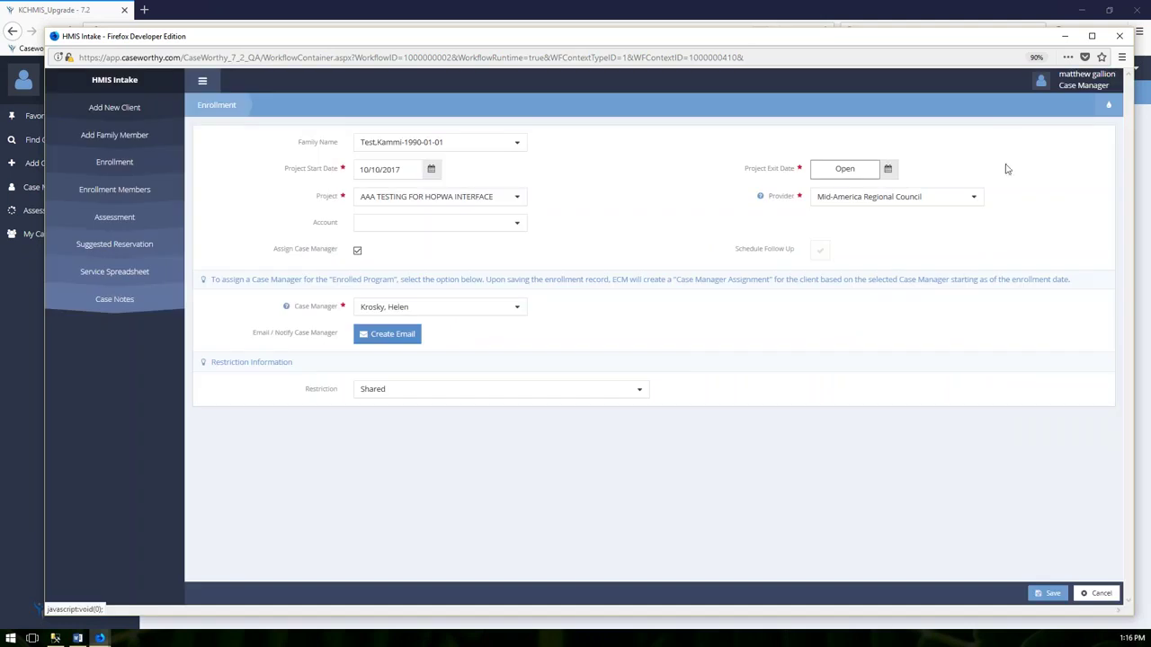
# Set the enrollment's Case Manager back to the logged-in staff member
pyautogui.click(400, 307)
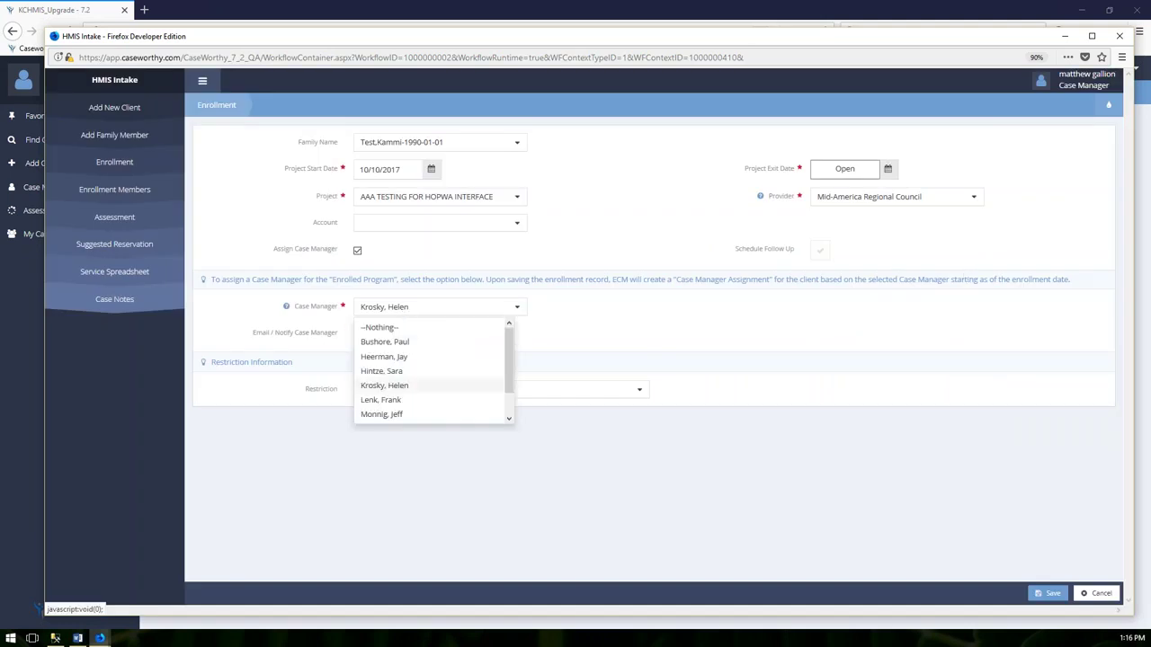
pyautogui.scroll(-1, 409, 402)
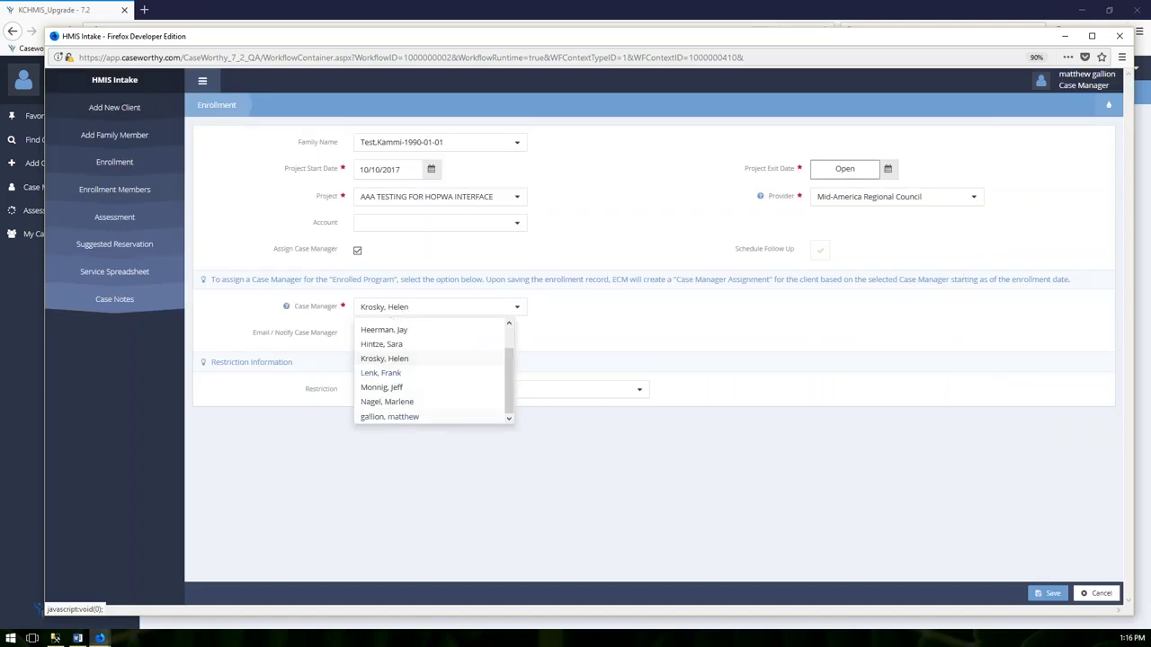
pyautogui.click(406, 418)
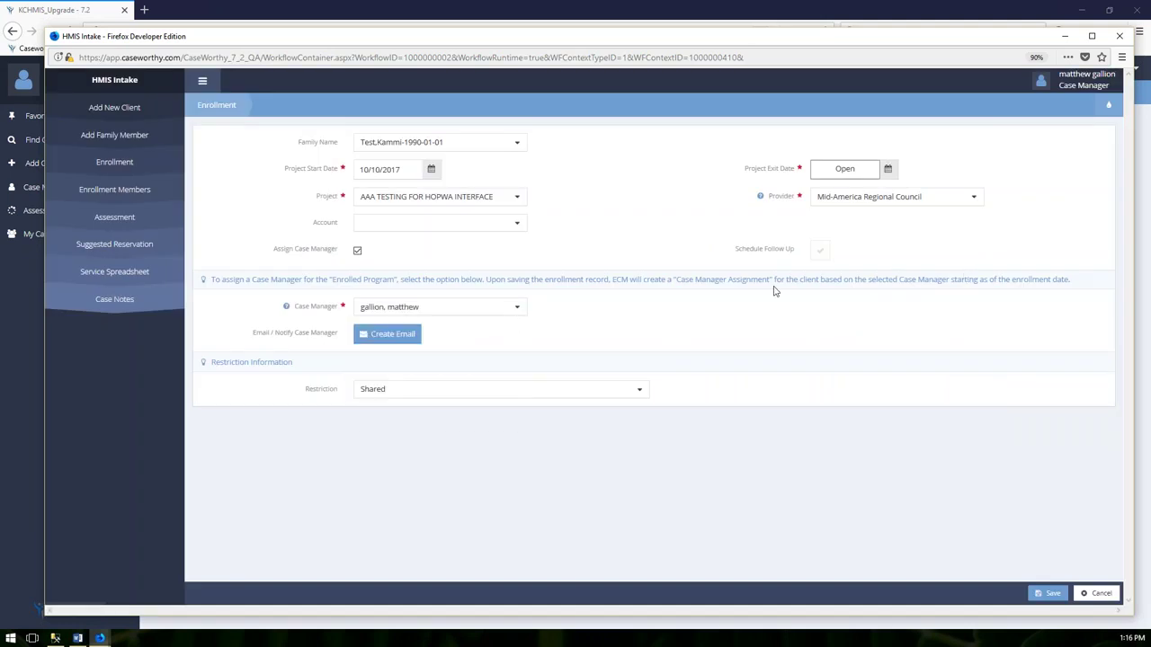
# Schedule a case manager follow-up in 60 days with status Open, assigned to MARC Service Request Approvers and the available team member
pyautogui.click(819, 253)
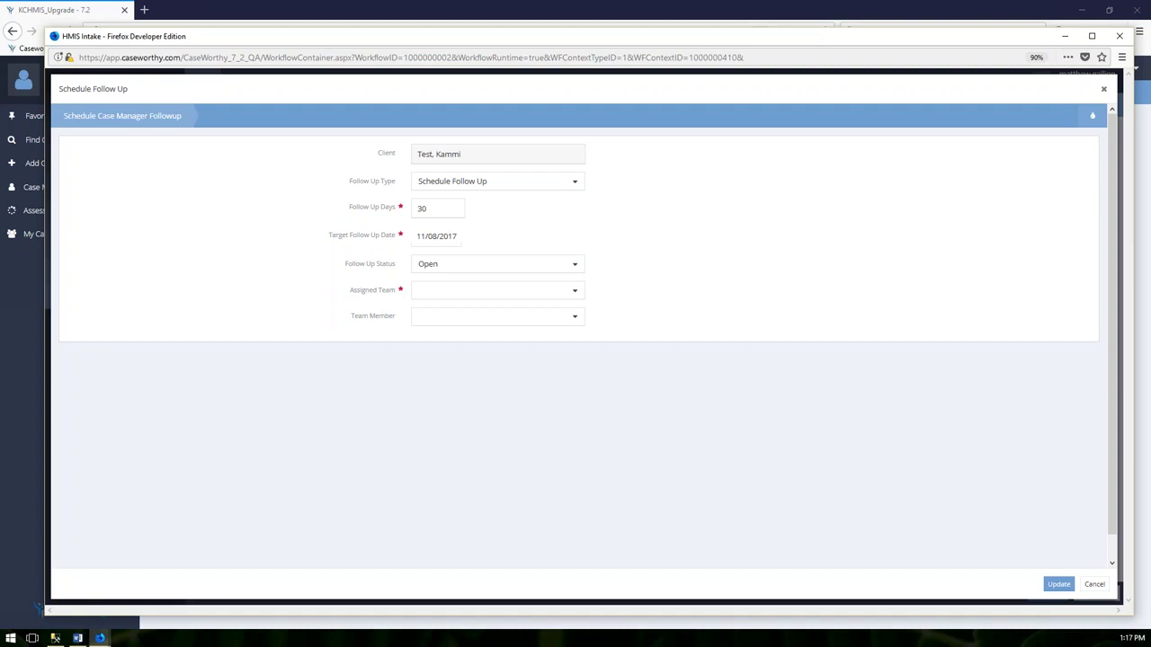
pyautogui.doubleClick(428, 207)
pyautogui.write('60')
pyautogui.click(574, 267)
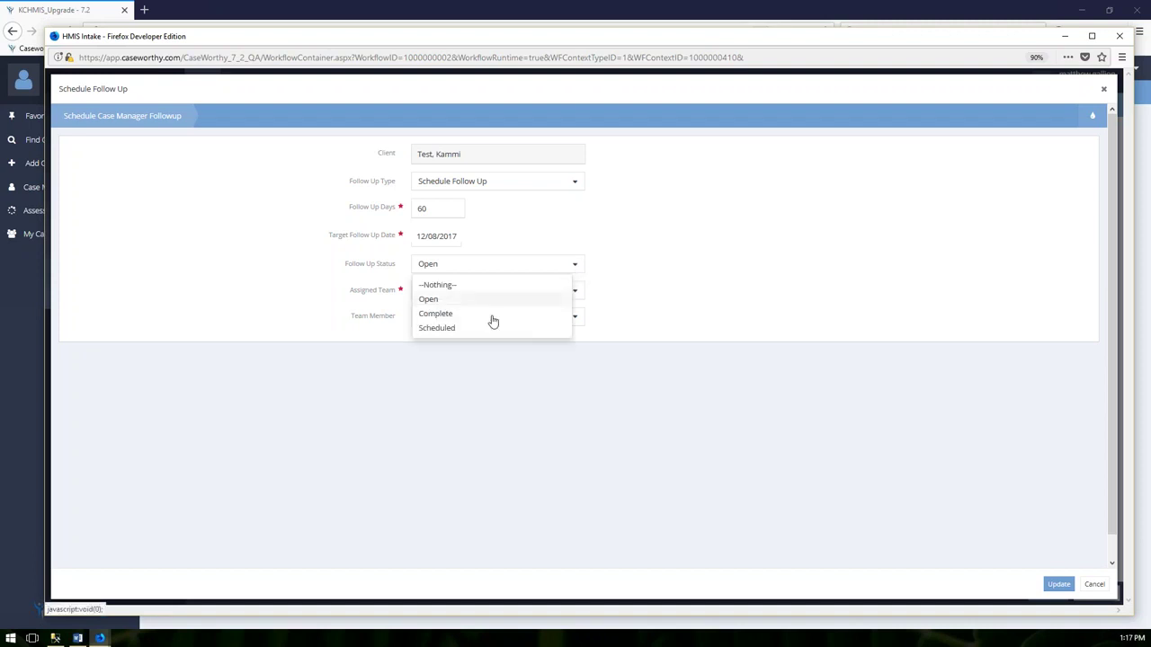
pyautogui.click(509, 300)
pyautogui.click(576, 294)
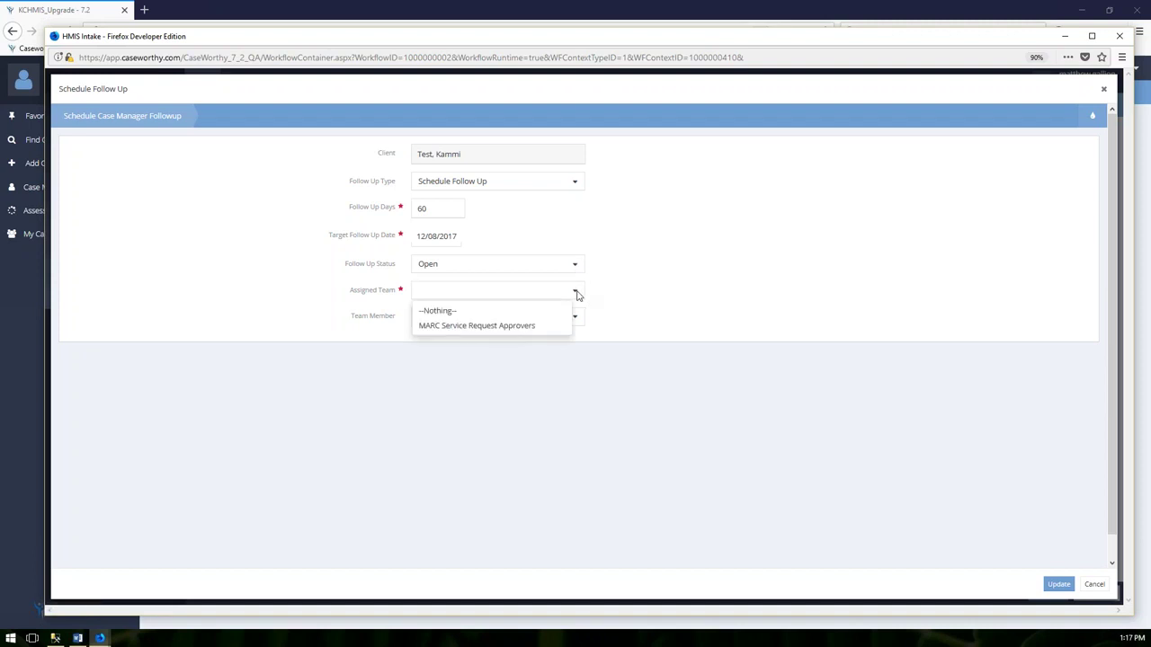
pyautogui.click(538, 328)
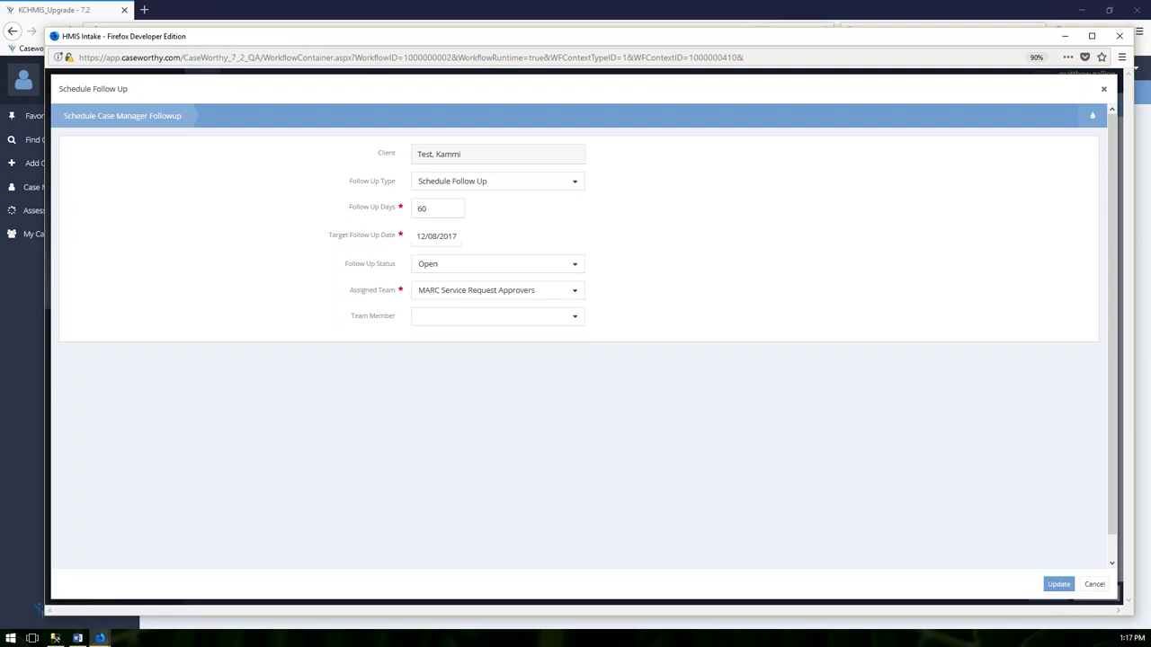
pyautogui.click(558, 317)
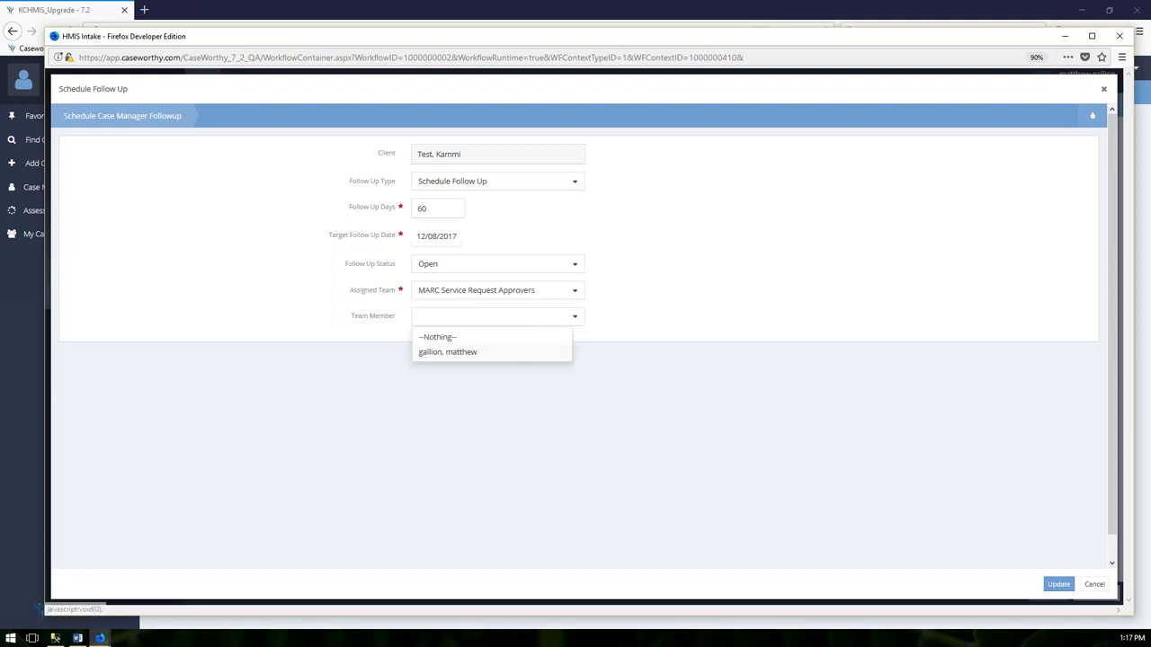
pyautogui.click(512, 355)
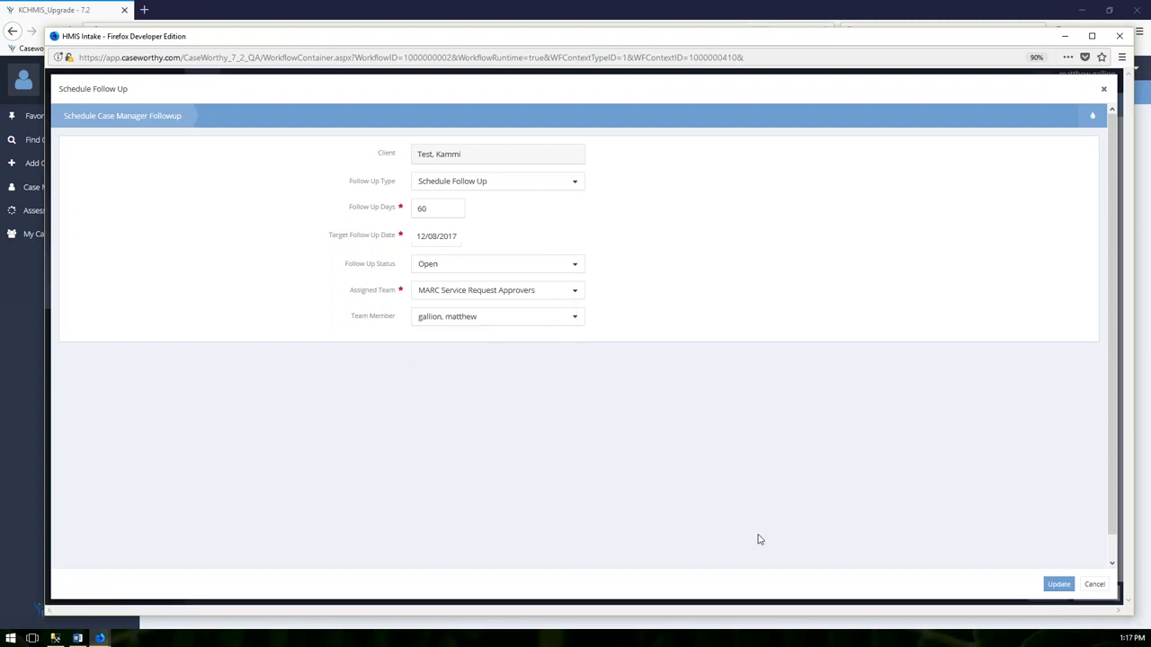
pyautogui.click(1059, 585)
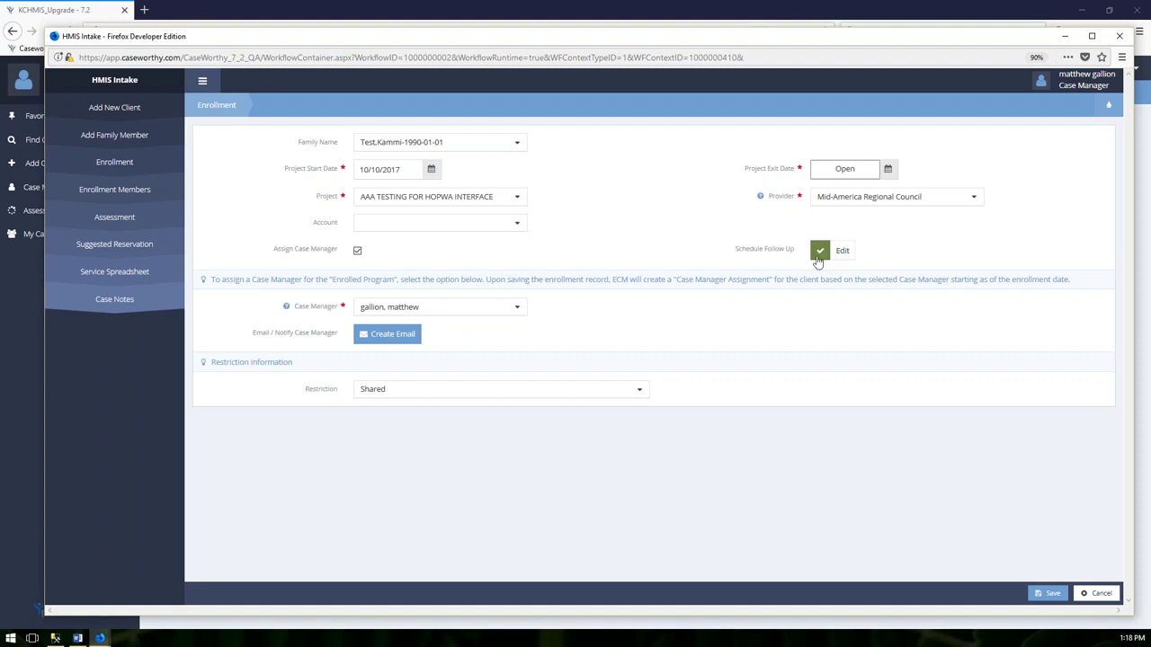
# Clear the scheduled follow-up and submit a new one assigned to MARC Service Request Approvers
pyautogui.click(818, 255)
pyautogui.click(820, 251)
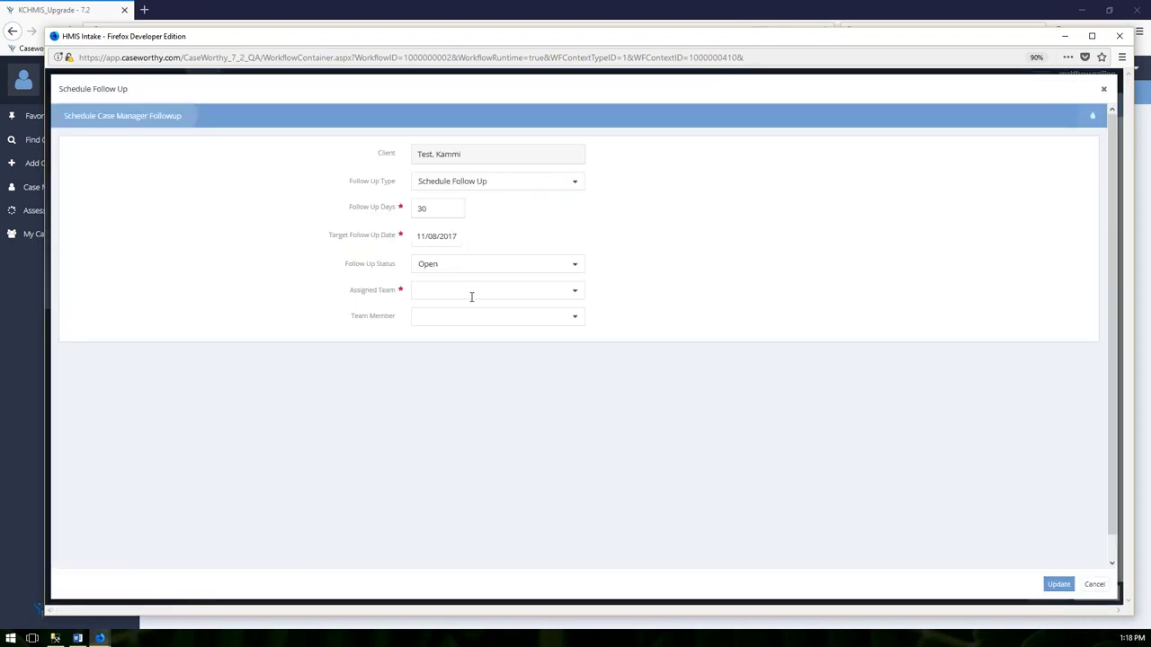
pyautogui.click(471, 297)
pyautogui.click(432, 324)
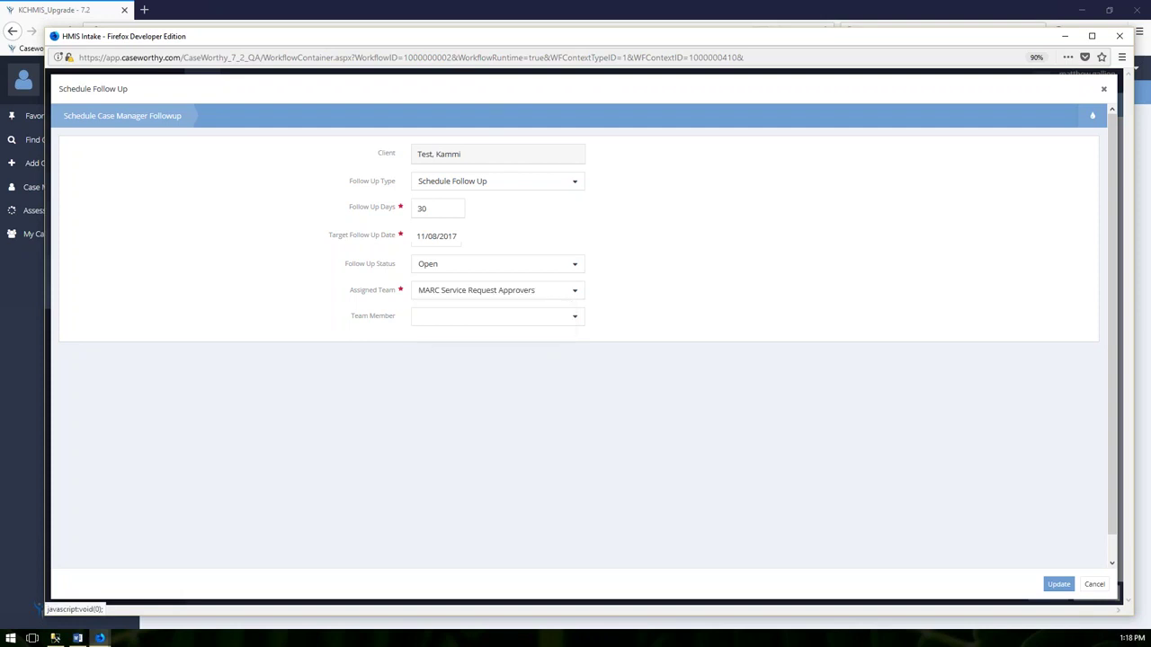
pyautogui.click(452, 353)
pyautogui.click(1056, 584)
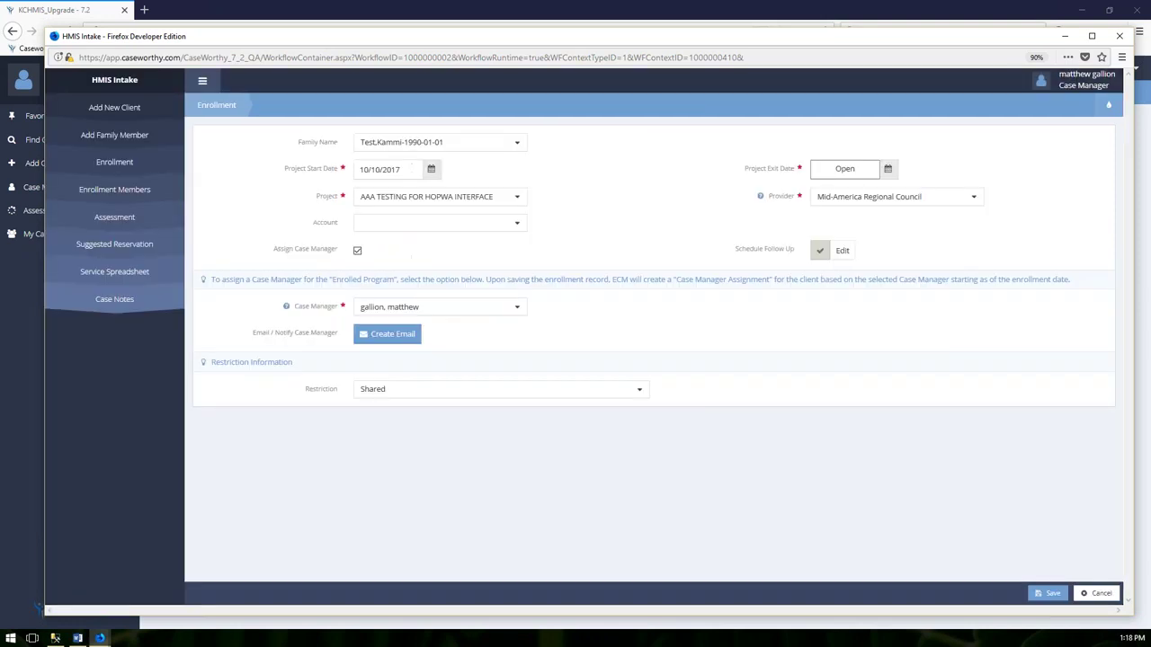
# Reopen the scheduled follow-up for editing, submit it as is and save the enrollment
pyautogui.click(841, 254)
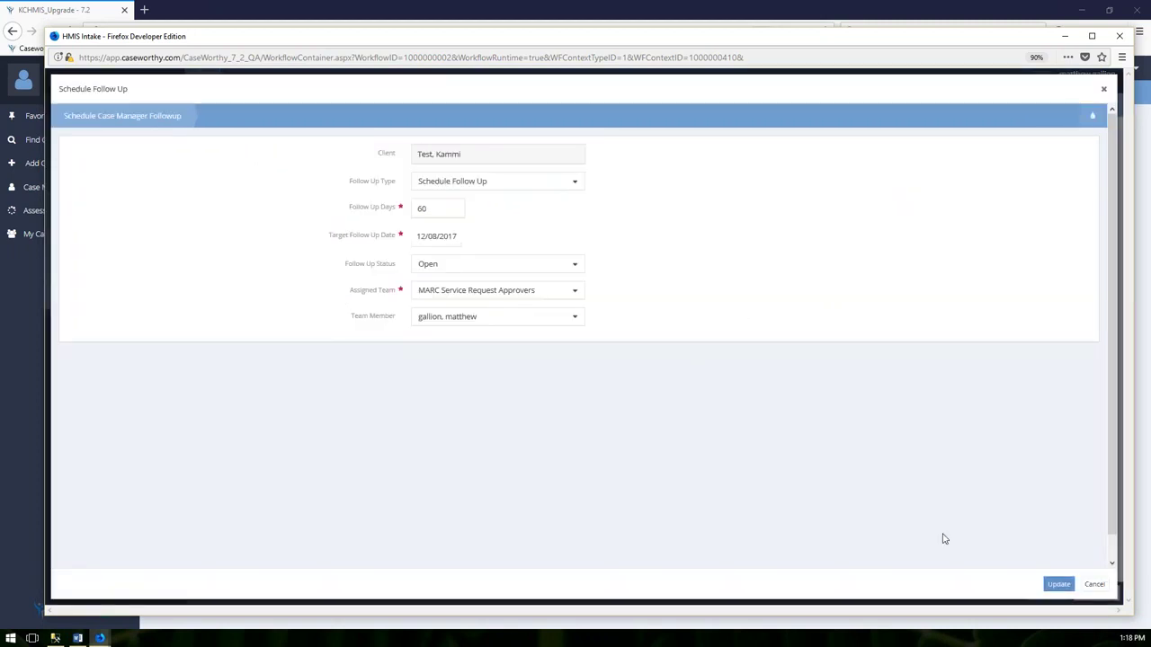
pyautogui.click(1060, 586)
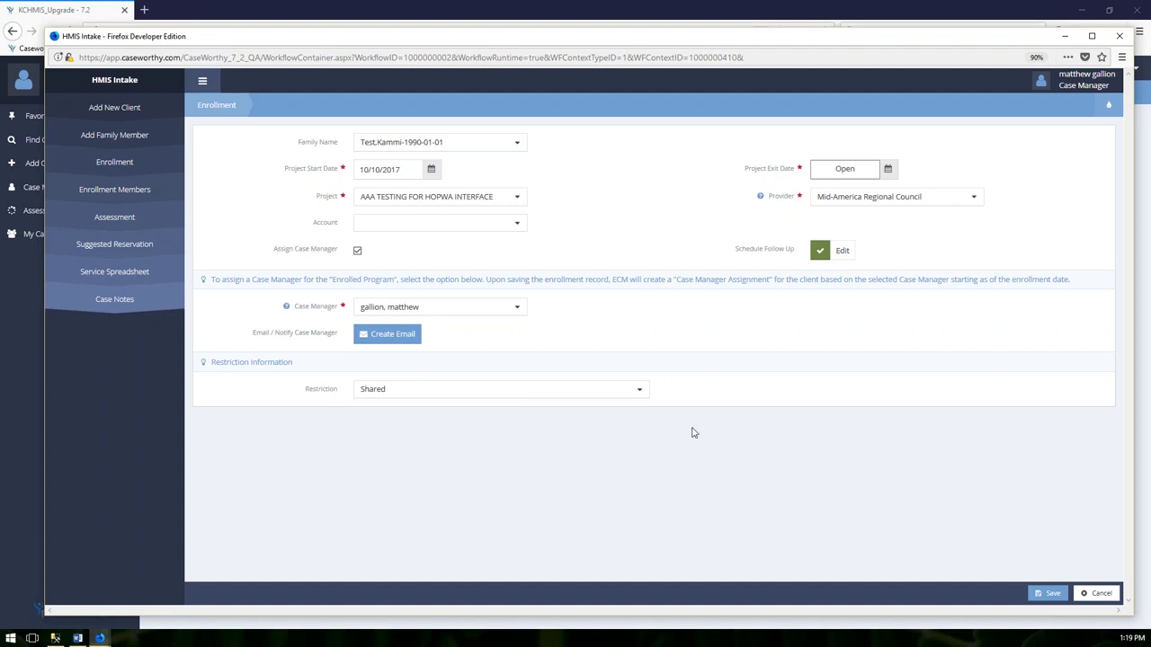
pyautogui.click(1052, 595)
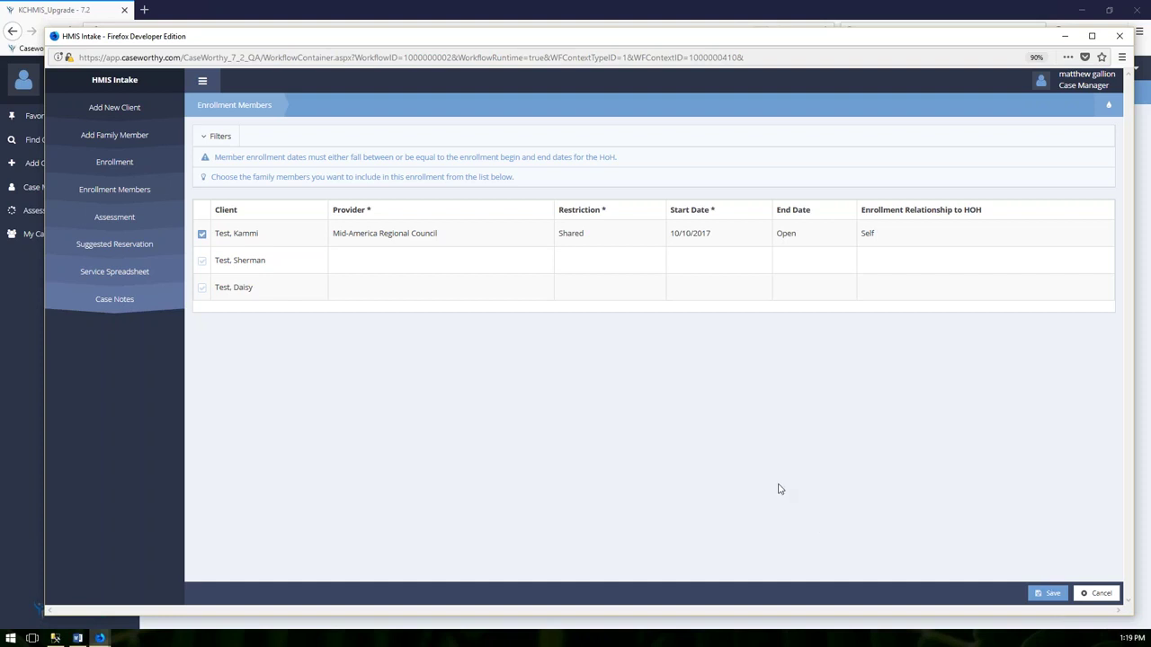
# Include the head of household and the first listed child in the enrollment and save the enrollment members
pyautogui.click(199, 239)
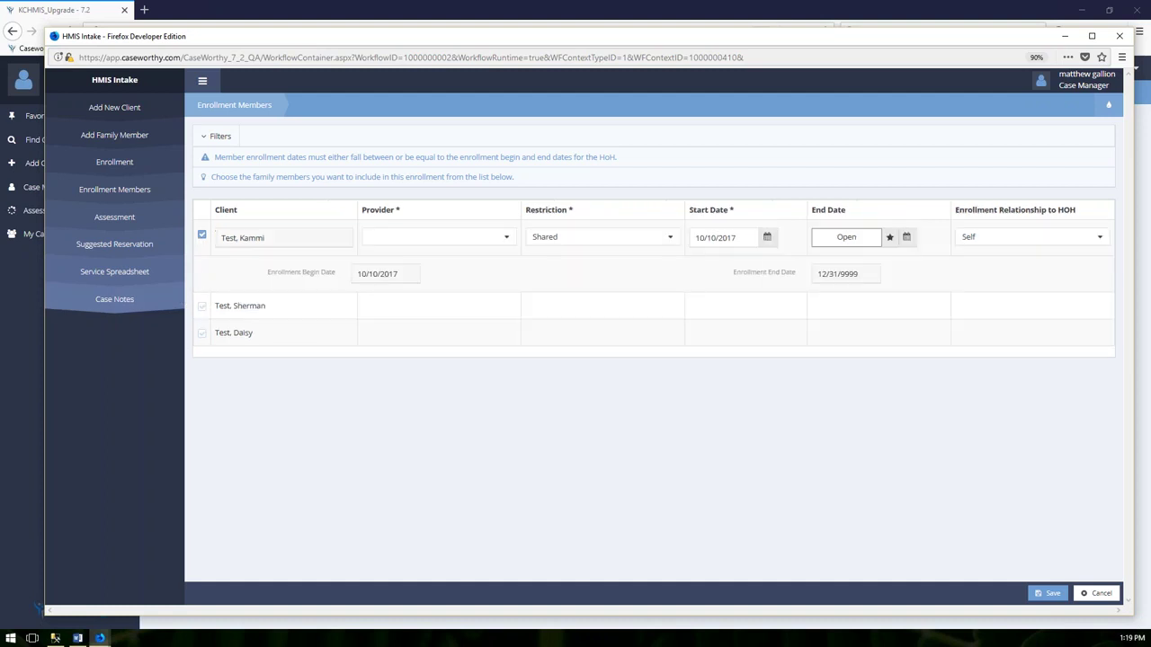
pyautogui.click(202, 306)
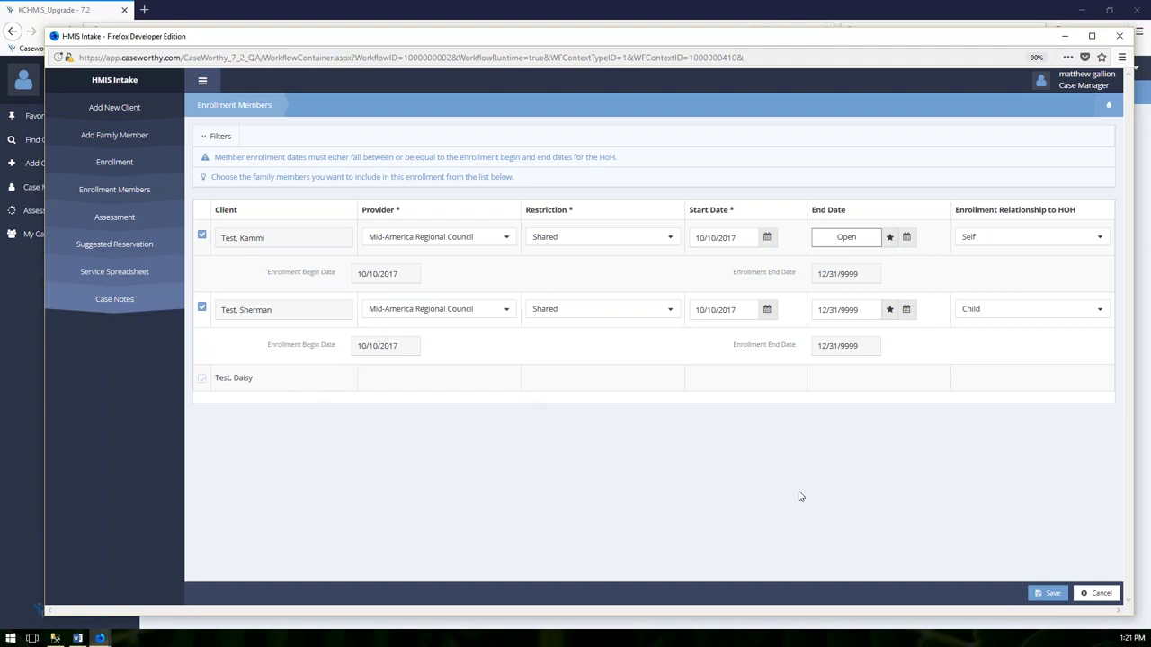
pyautogui.click(1048, 593)
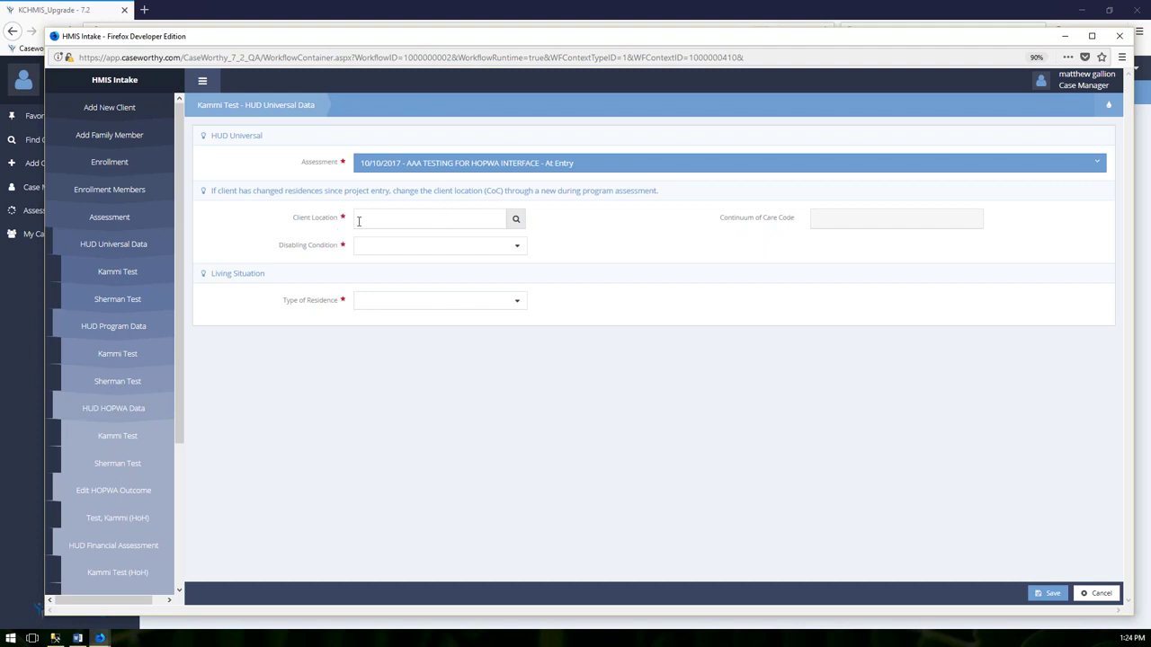
# Set the head of household's client location to Mid-America Regional Council and disabling condition to Yes in the HUD Universal Data
pyautogui.click(431, 220)
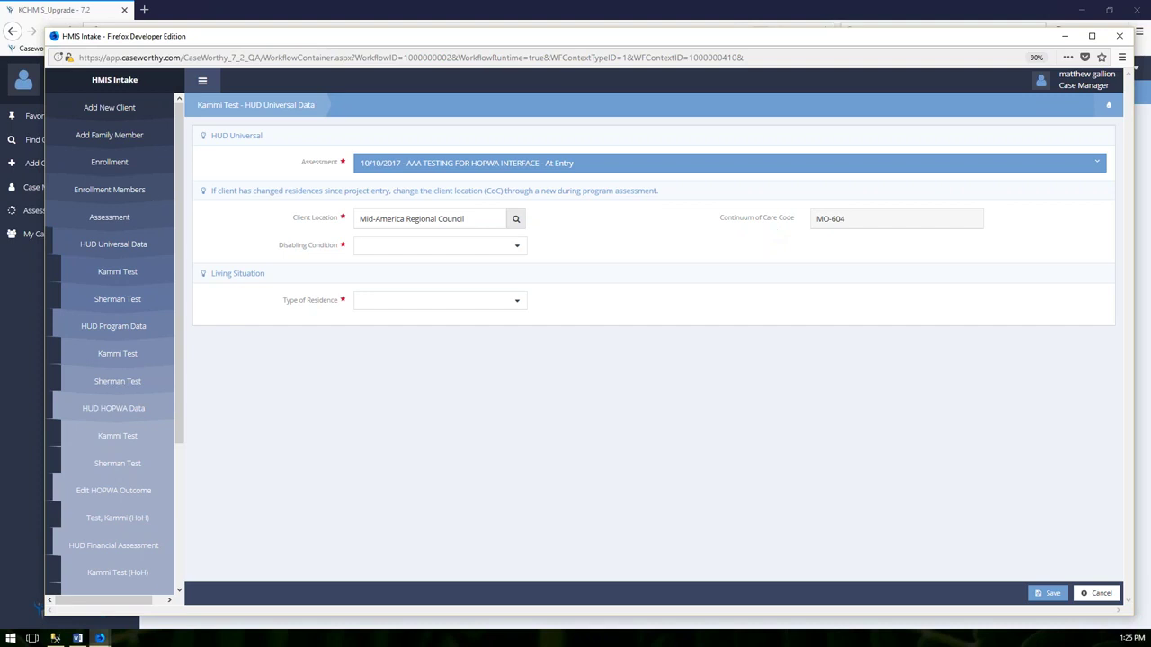
pyautogui.click(518, 245)
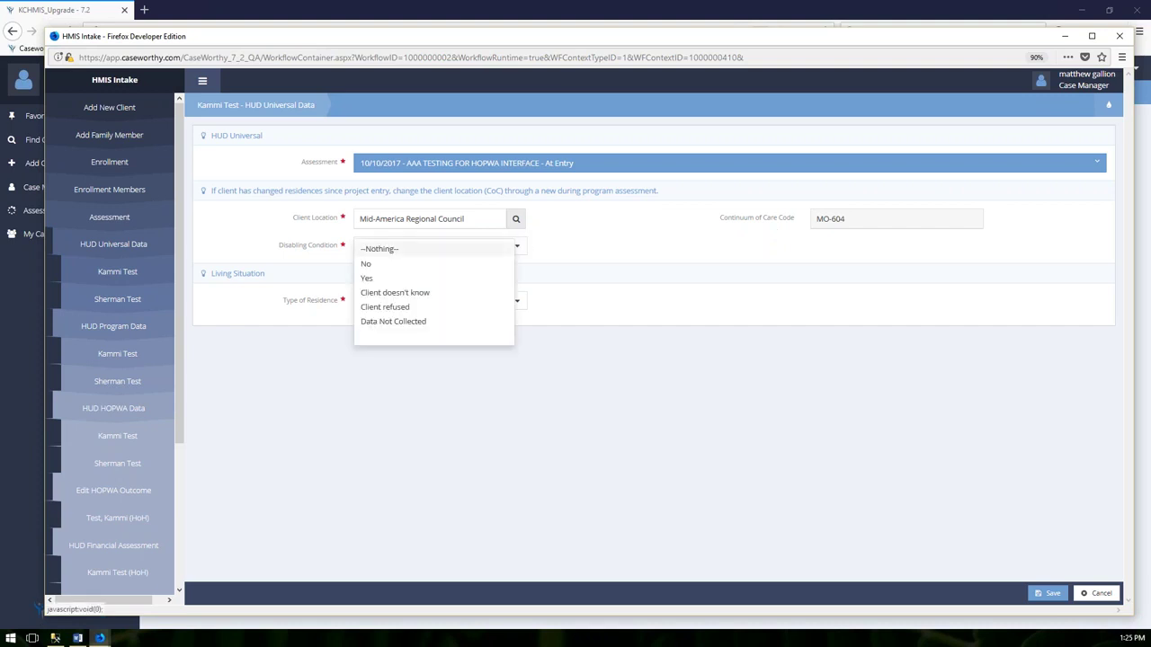
pyautogui.click(387, 283)
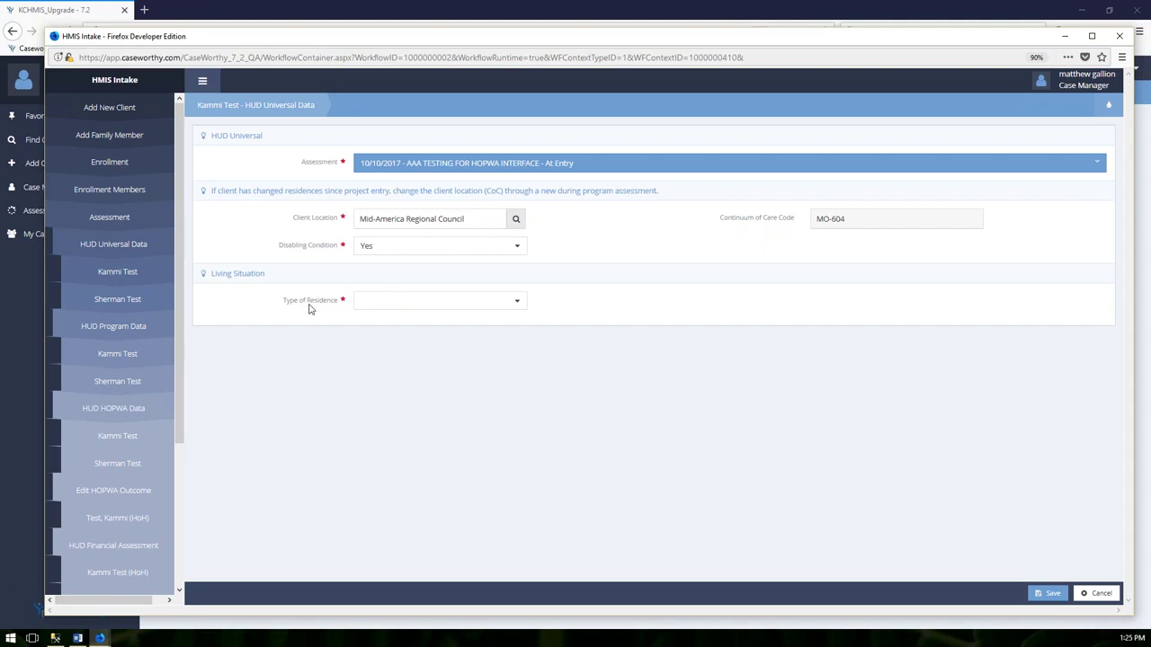
# Set the type of residence to emergency shelter, including hotel or motel paid for with voucher, with a prior stay of One year or longer
pyautogui.click(423, 301)
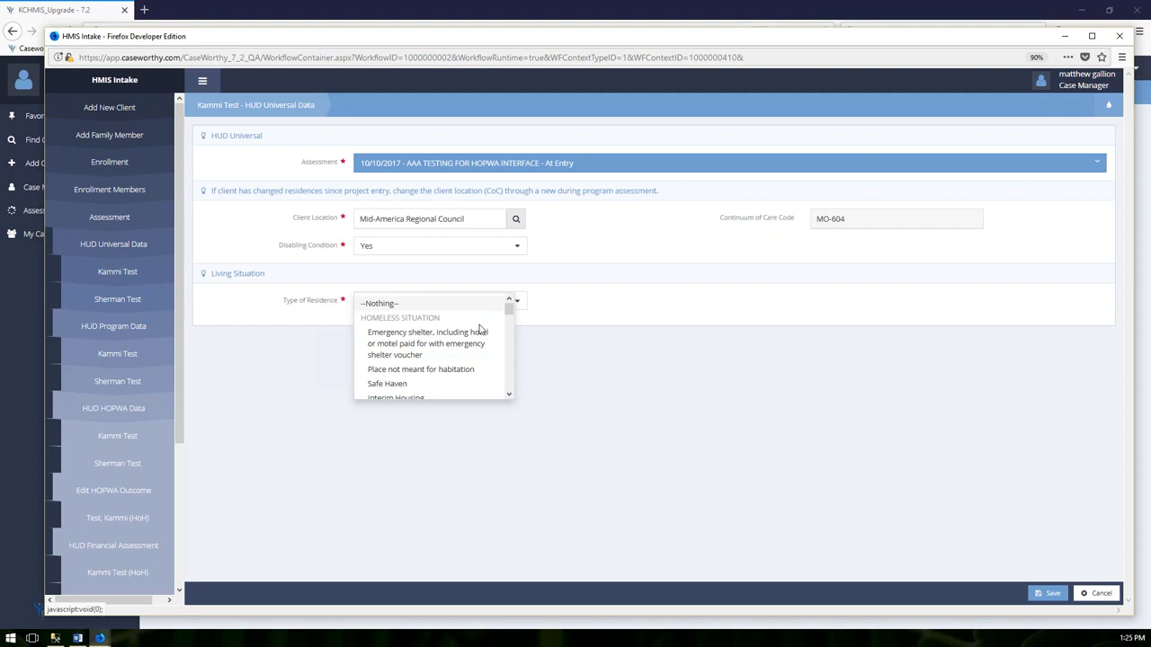
pyautogui.scroll(-2, 474, 332)
pyautogui.scroll(-1, 423, 355)
pyautogui.scroll(3, 430, 340)
pyautogui.click(431, 339)
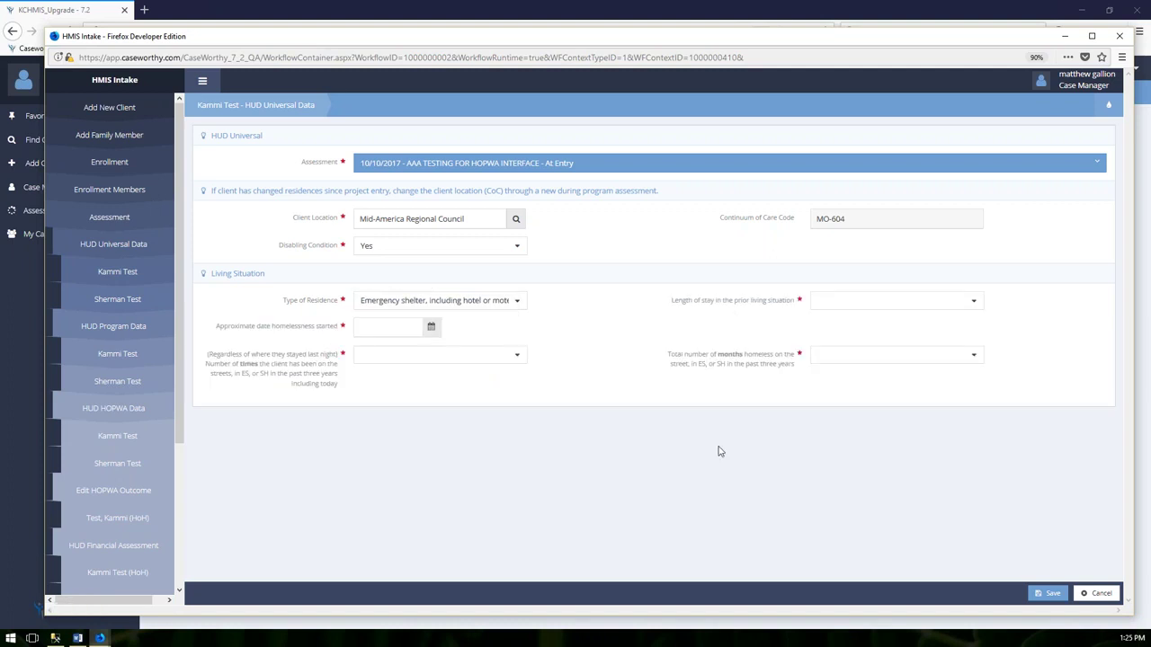
pyautogui.click(885, 301)
pyautogui.scroll(-3, 863, 360)
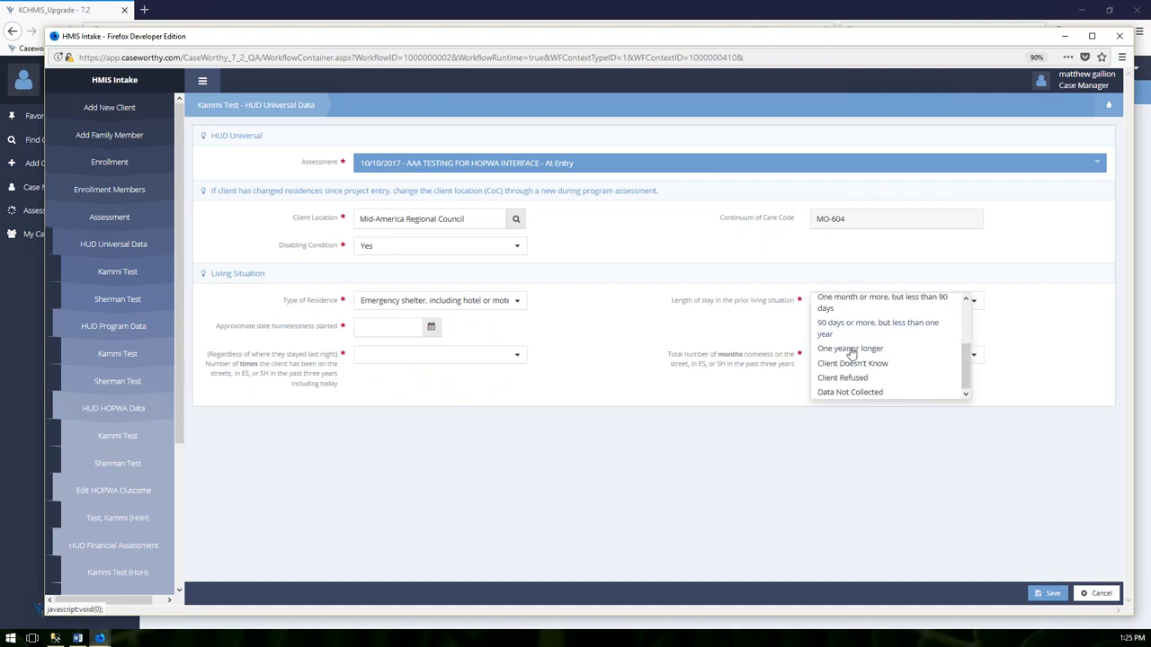
pyautogui.click(850, 350)
# Enter homelessness start date 01/01/2010, Four or more times and More than 12 months homeless, and save the head of household's HUD Universal Data
pyautogui.click(418, 330)
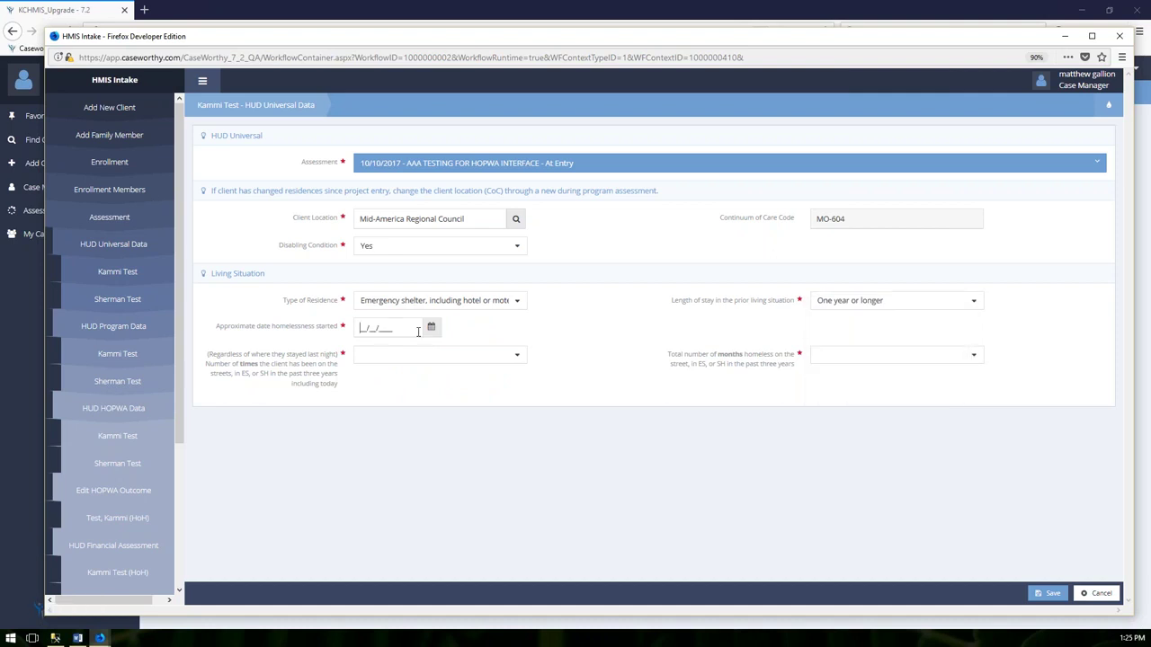
pyautogui.write('01/01/2010')
pyautogui.click(407, 356)
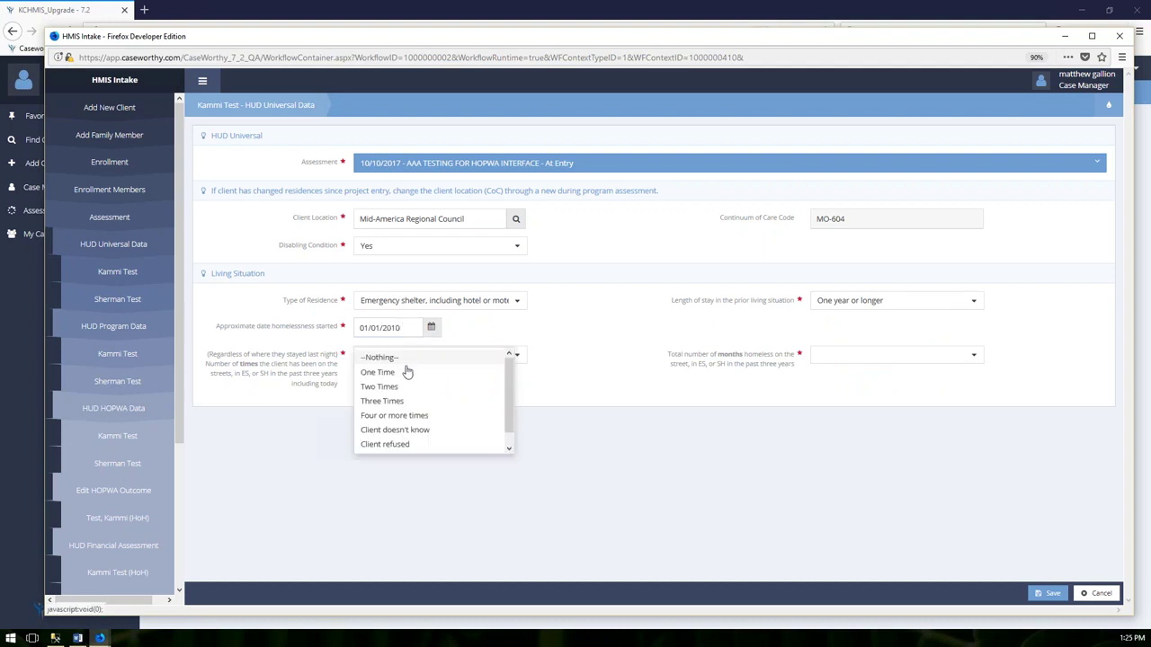
pyautogui.click(427, 420)
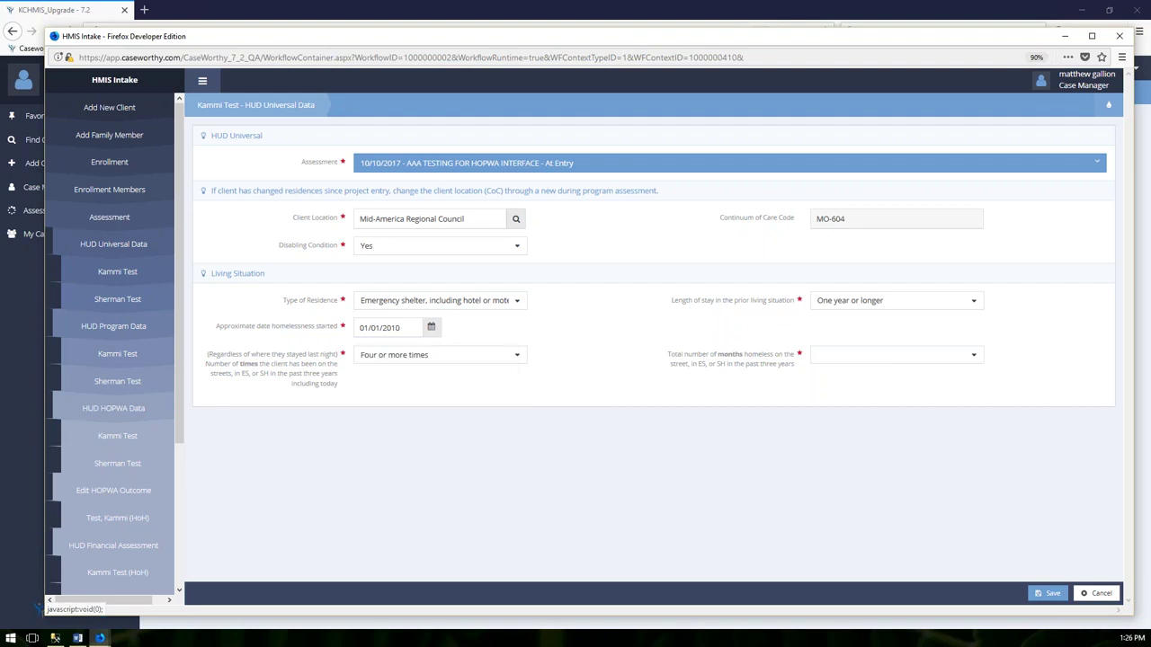
pyautogui.click(890, 355)
pyautogui.scroll(-3, 868, 438)
pyautogui.scroll(-1, 867, 438)
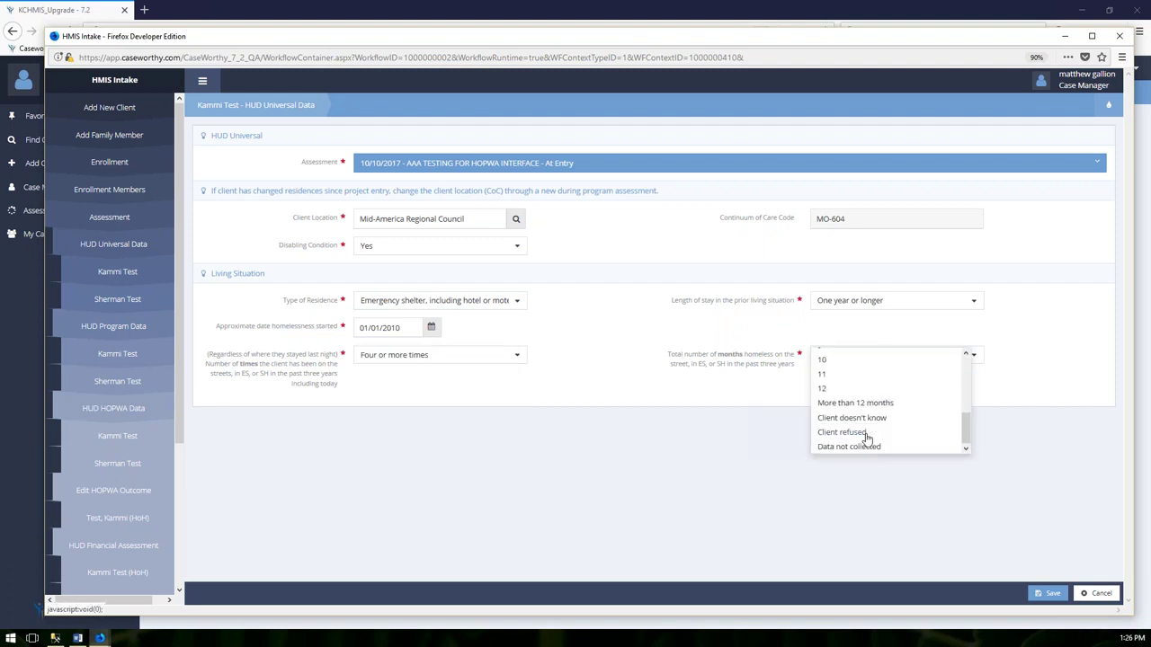
pyautogui.click(868, 405)
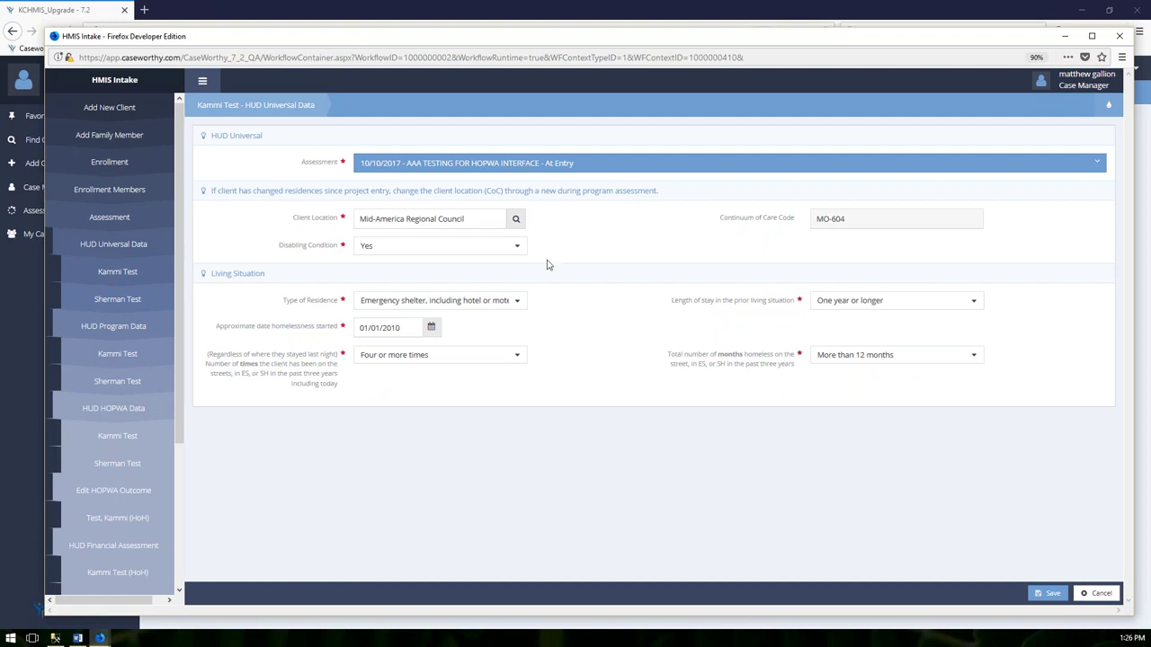
pyautogui.click(1052, 593)
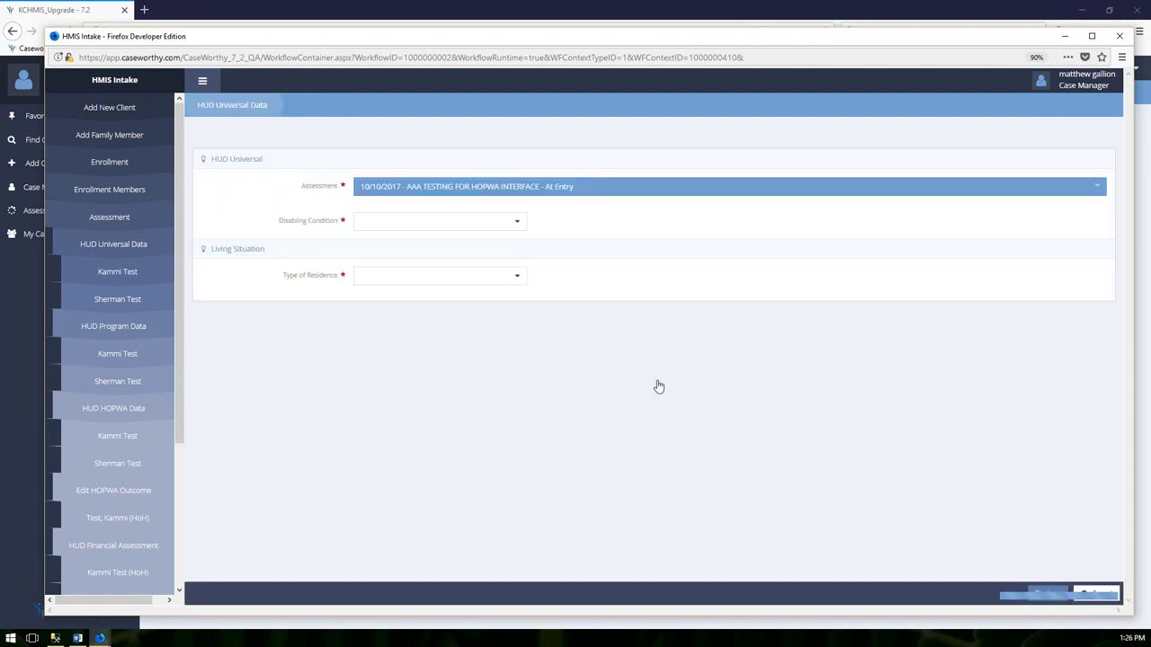
# Record the child's disabling condition as Yes and residence as emergency shelter, with a prior stay of One year or longer
pyautogui.click(516, 199)
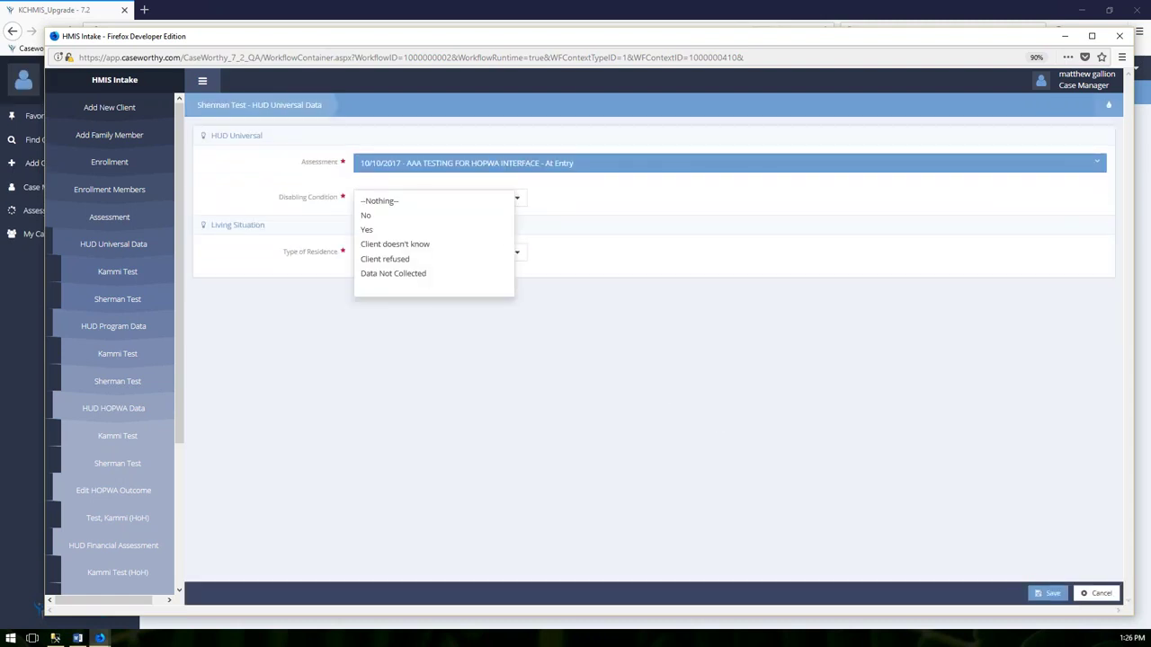
pyautogui.click(391, 232)
pyautogui.click(509, 252)
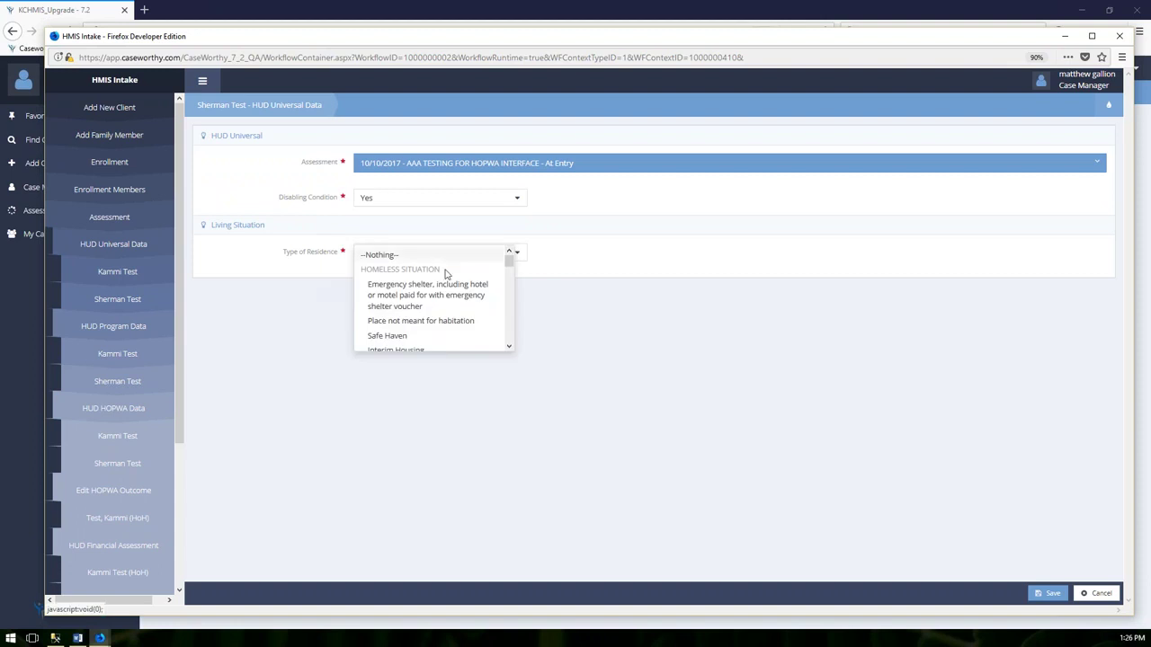
pyautogui.click(446, 275)
pyautogui.click(890, 252)
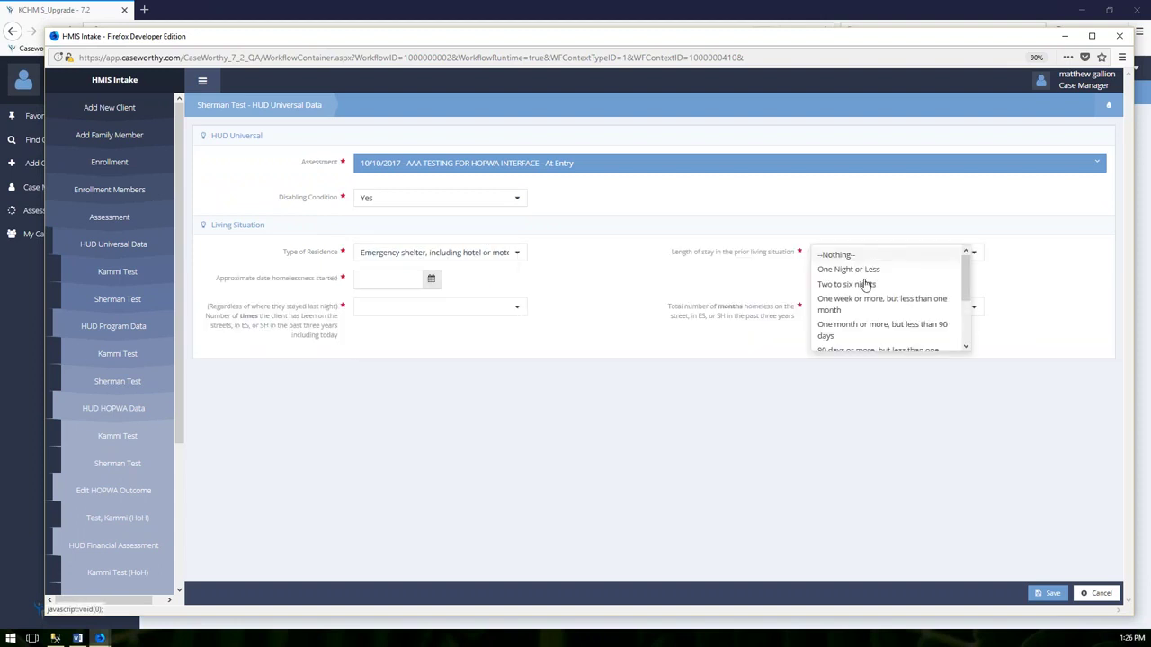
pyautogui.scroll(-2, 845, 324)
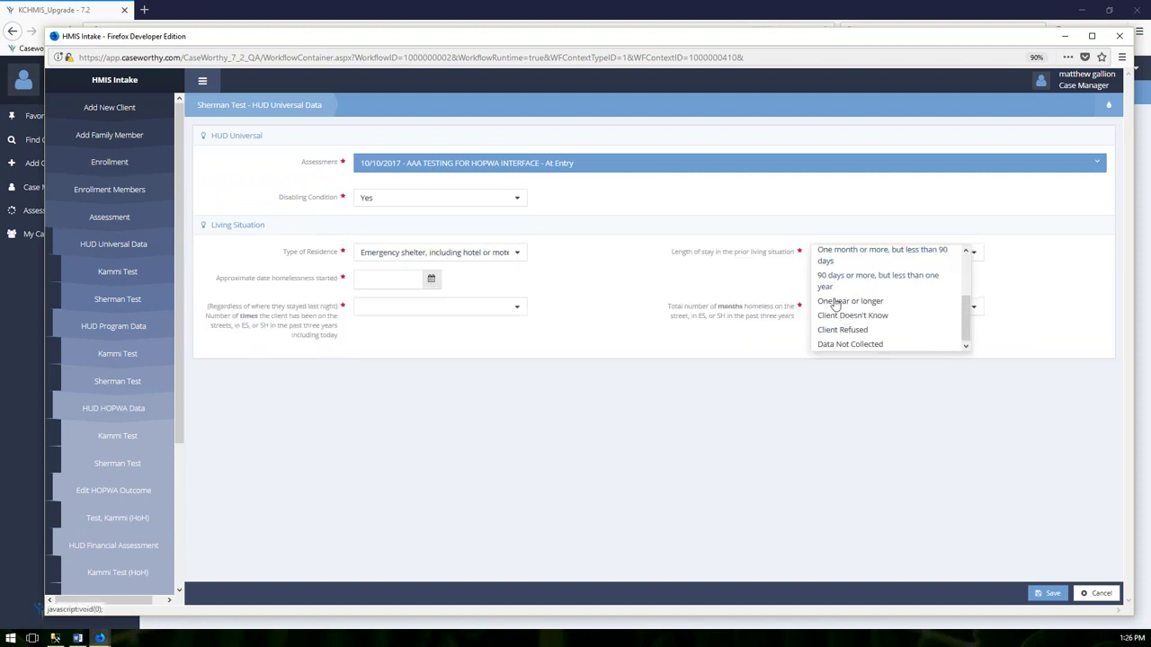
pyautogui.click(841, 302)
# Enter the child's homelessness start date 01/01/2010, Four or more times and More than 12 months homeless, and save the HUD Universal Data
pyautogui.click(414, 280)
pyautogui.write('01012010')
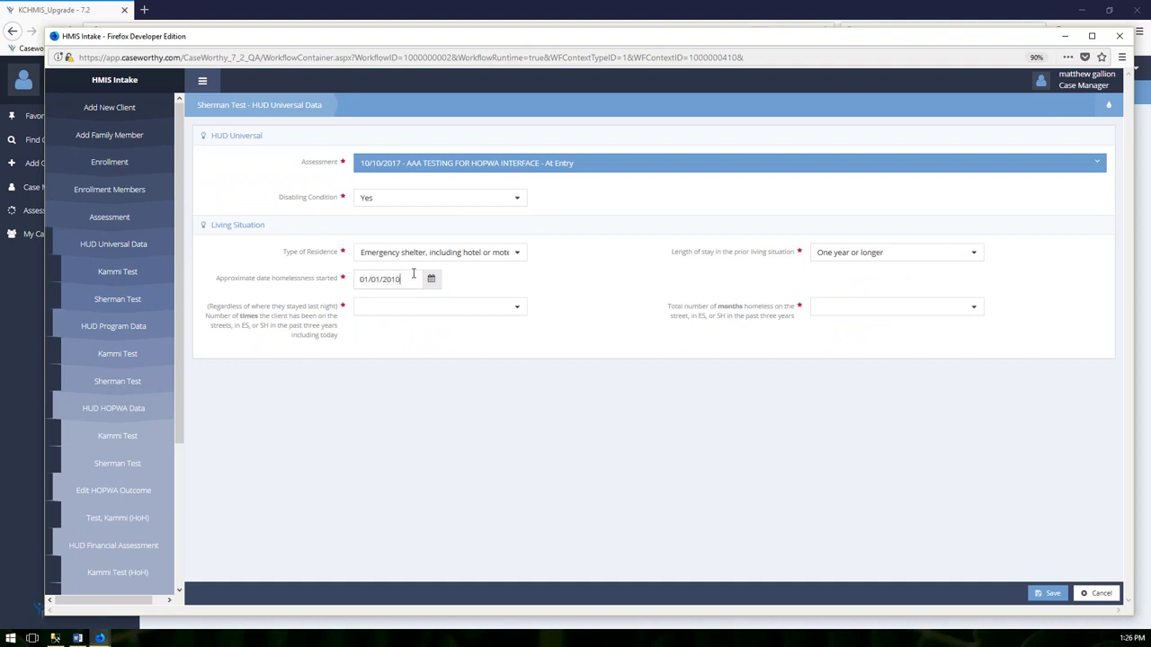
pyautogui.click(445, 307)
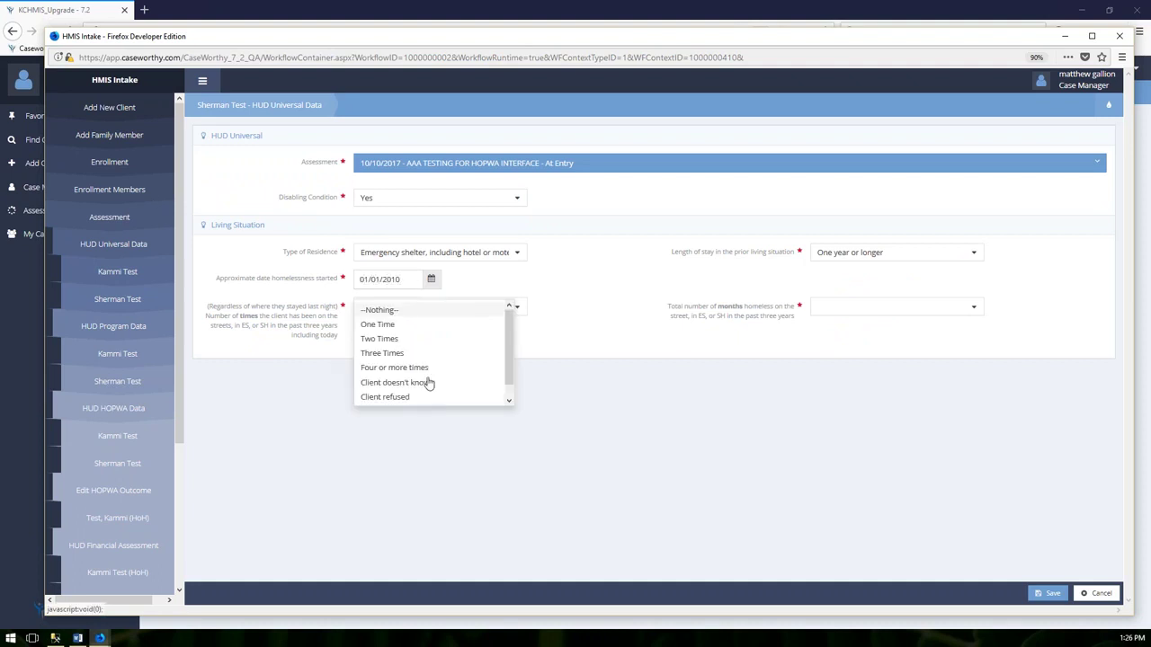
pyautogui.click(428, 368)
pyautogui.click(854, 306)
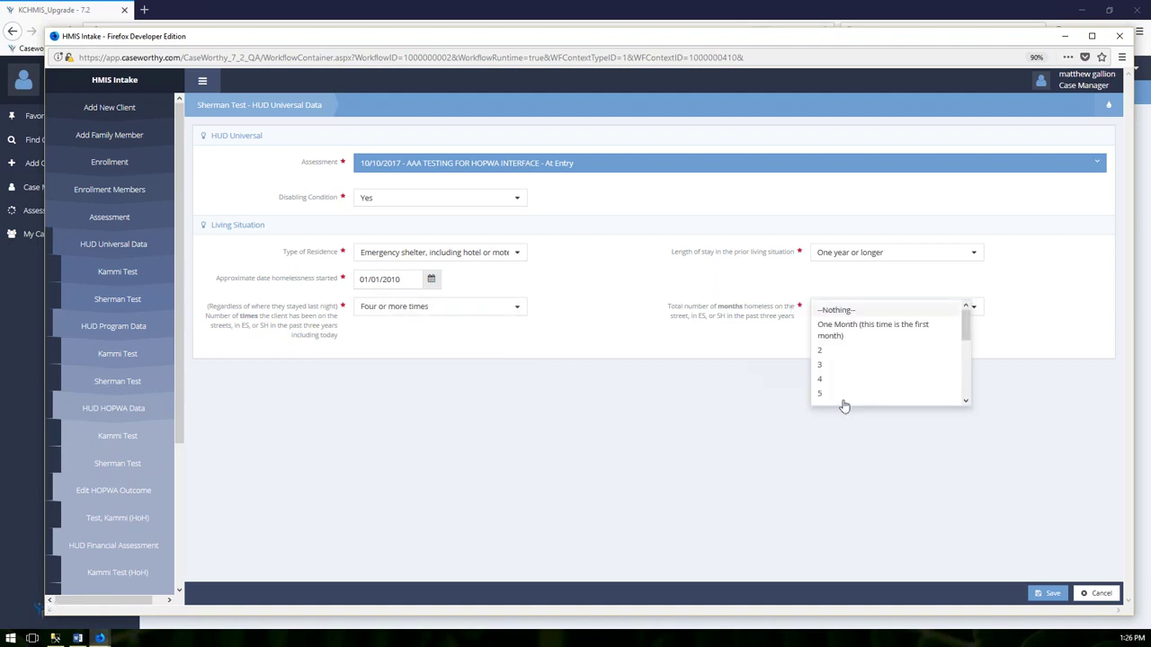
pyautogui.scroll(-5, 844, 395)
pyautogui.click(849, 360)
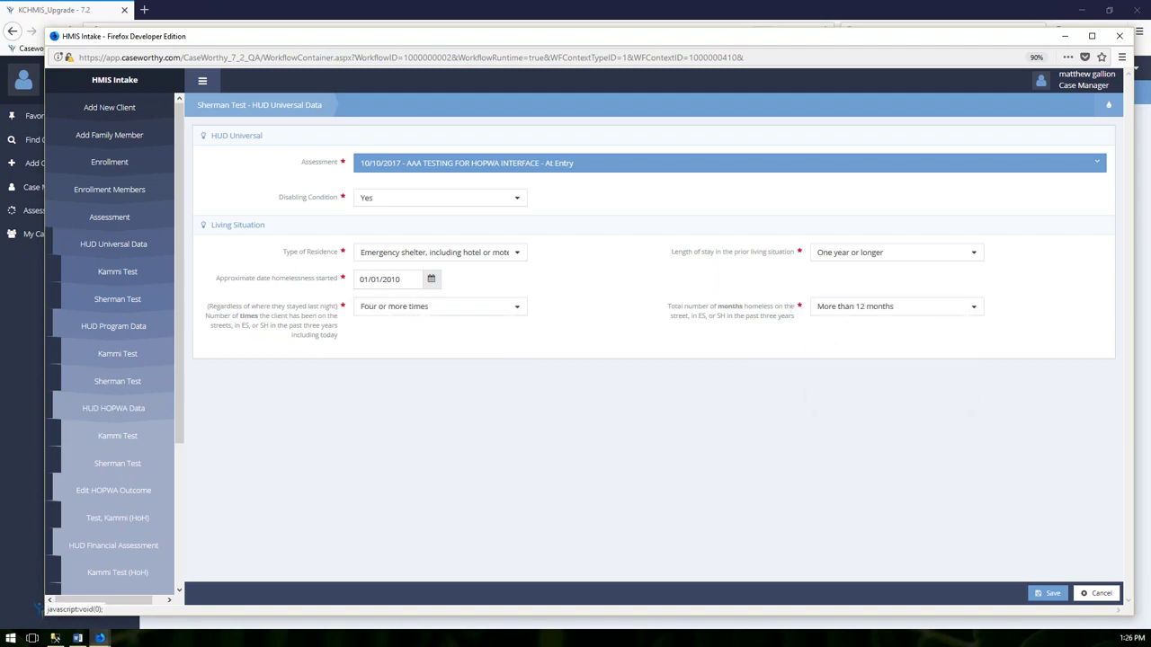
pyautogui.click(1048, 594)
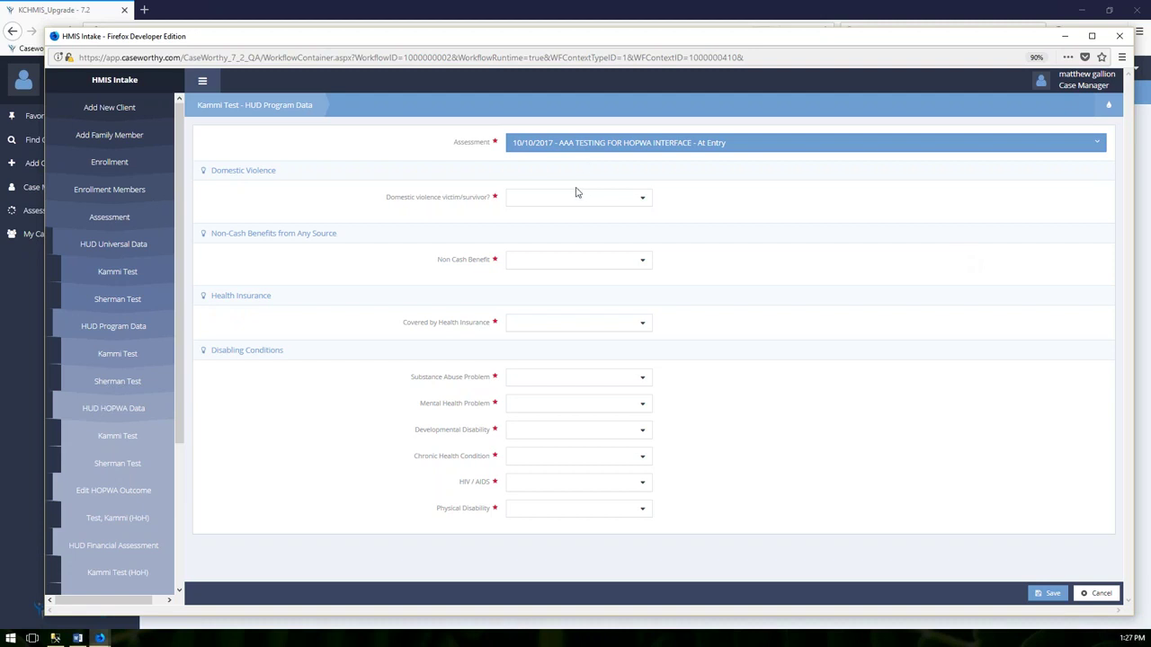
# Set domestic violence victim/survivor to No and Non Cash Benefit to Yes in the head of household's HUD Program Data
pyautogui.click(540, 198)
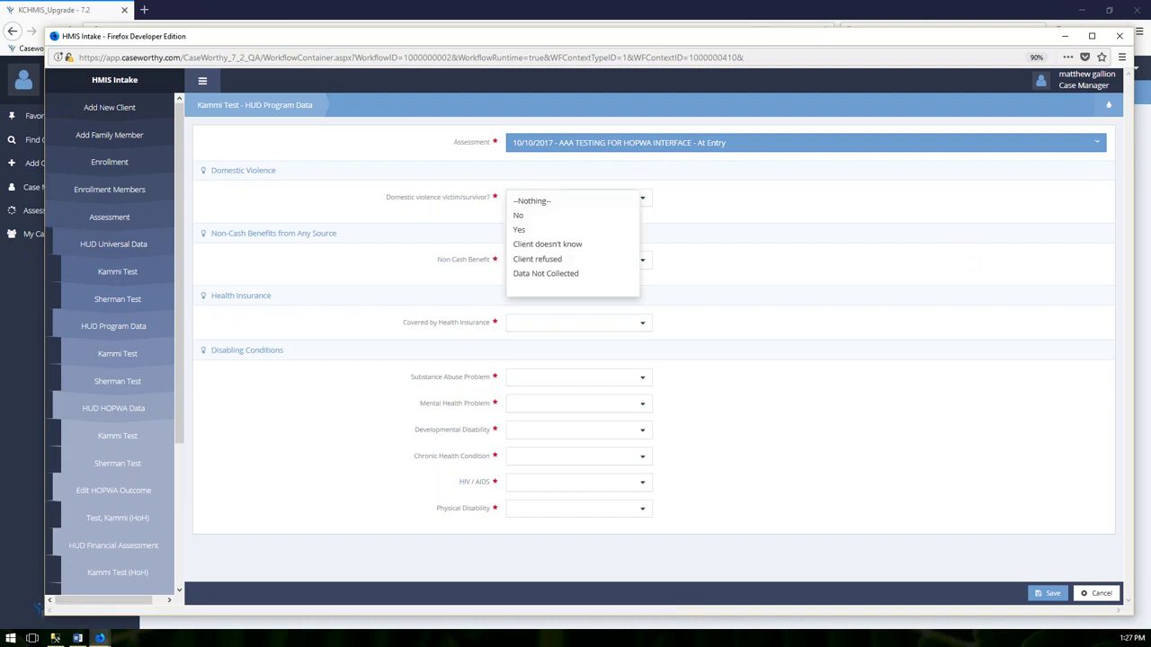
pyautogui.click(519, 215)
pyautogui.click(521, 261)
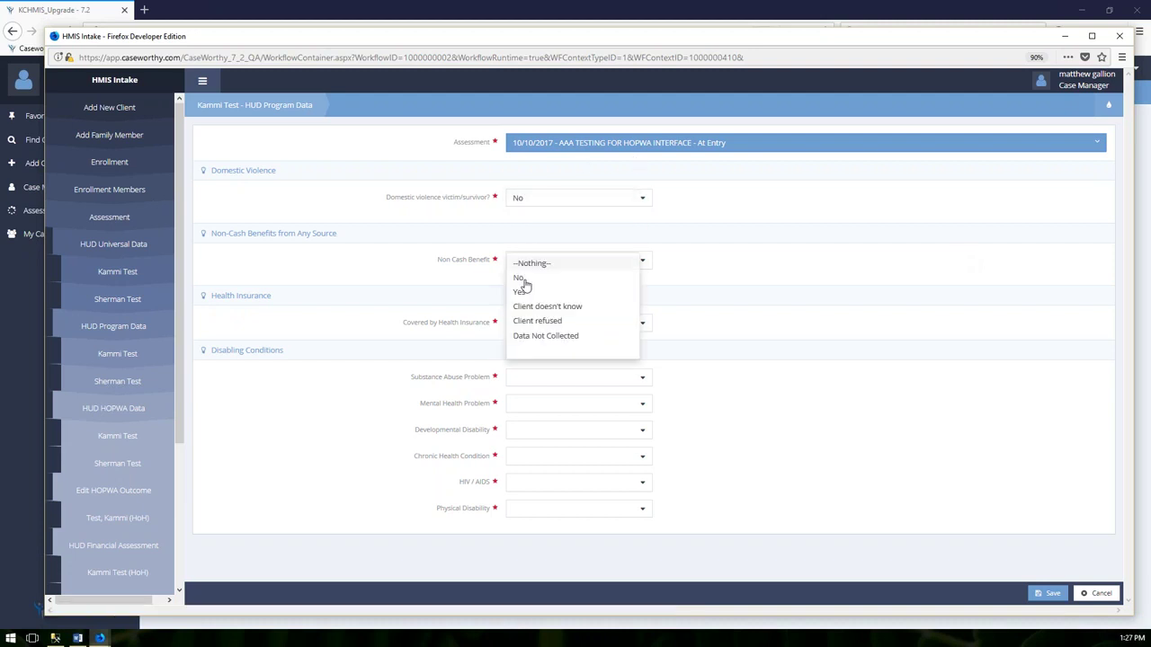
pyautogui.click(521, 293)
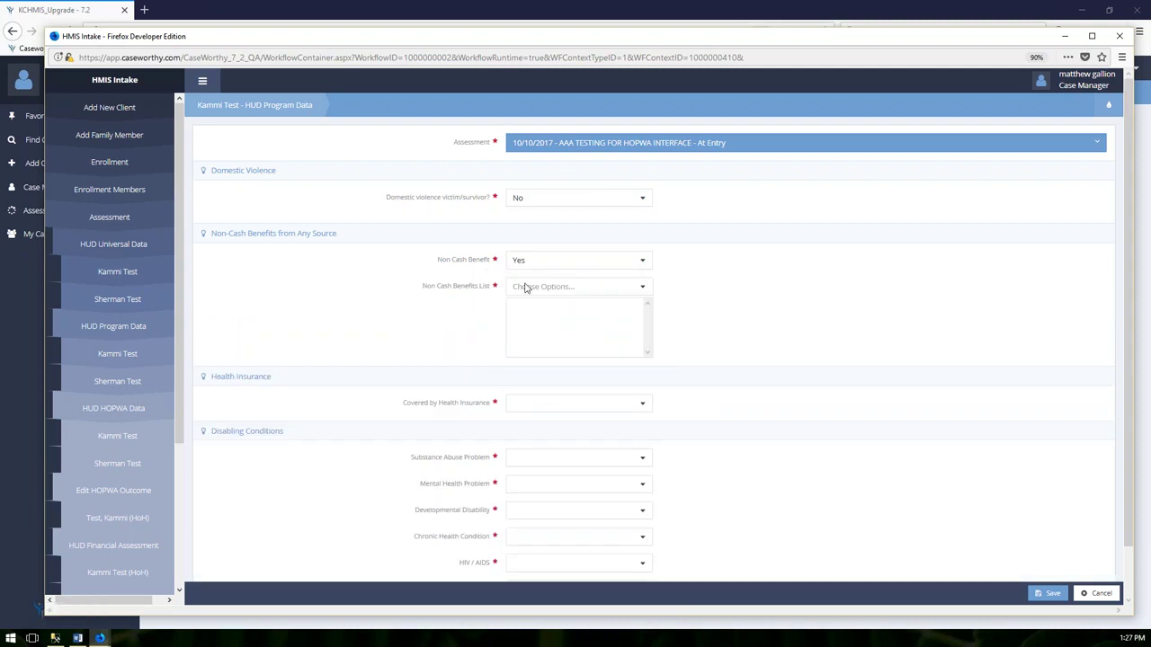
# Add Supplemental Nutrition Assistance Program (SNAP) and TANF Child Care services as non-cash benefits, and set Covered by Health Insurance to Yes
pyautogui.click(552, 289)
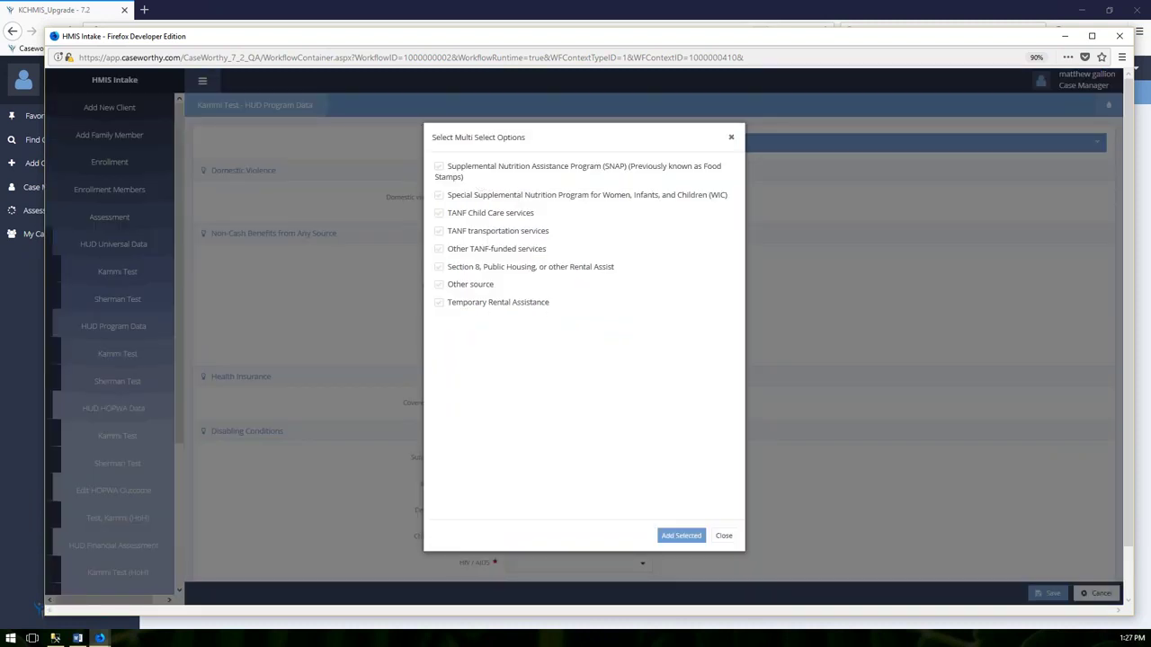
pyautogui.click(461, 171)
pyautogui.click(476, 218)
pyautogui.click(680, 536)
pyautogui.click(630, 403)
pyautogui.click(536, 437)
# Set the substance abuse problem to Drug Abuse and mark it Yes for expected long-continued duration and impaired independent living
pyautogui.scroll(-1, 537, 428)
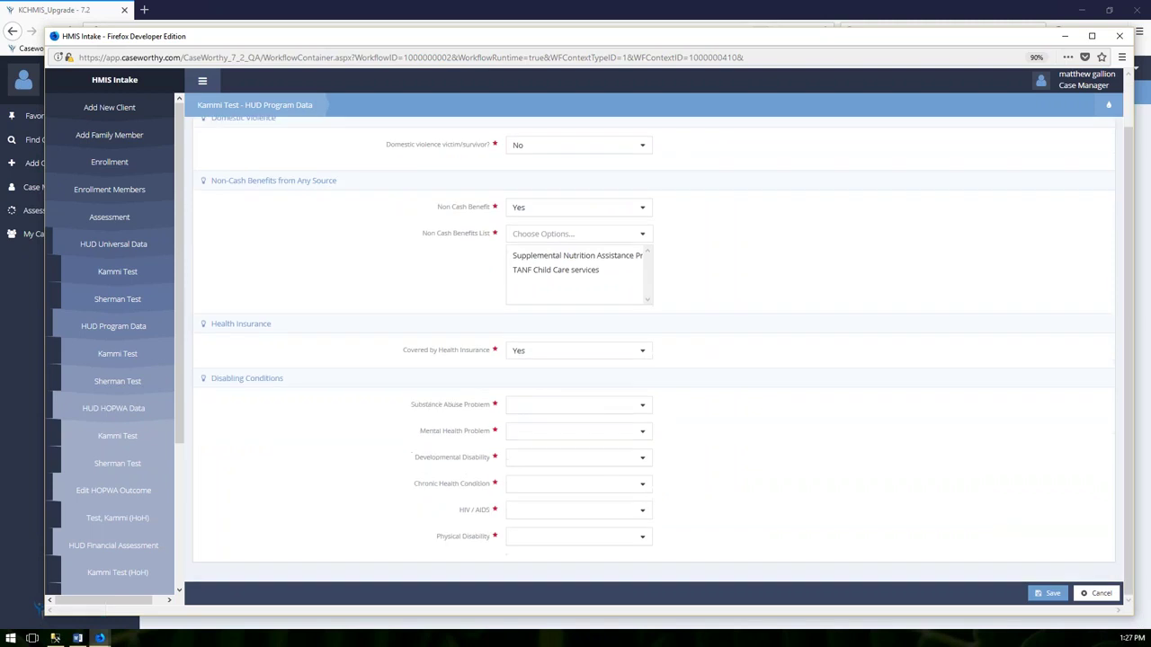
pyautogui.click(566, 404)
pyautogui.click(545, 452)
pyautogui.scroll(-1, 559, 404)
pyautogui.click(559, 397)
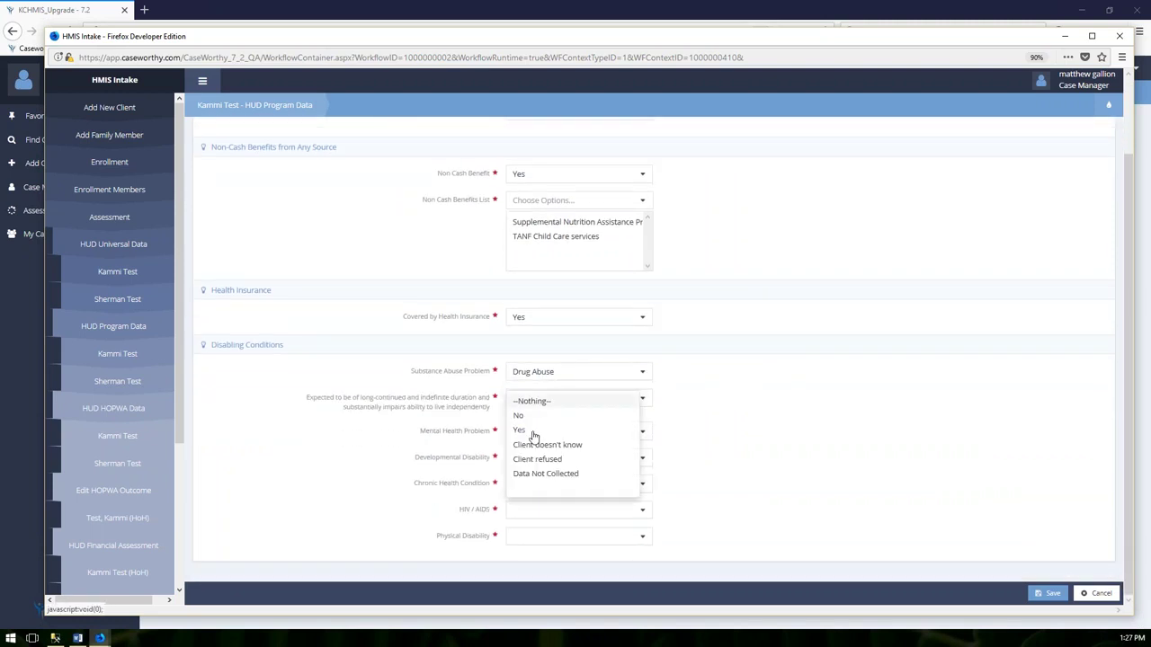
pyautogui.click(523, 427)
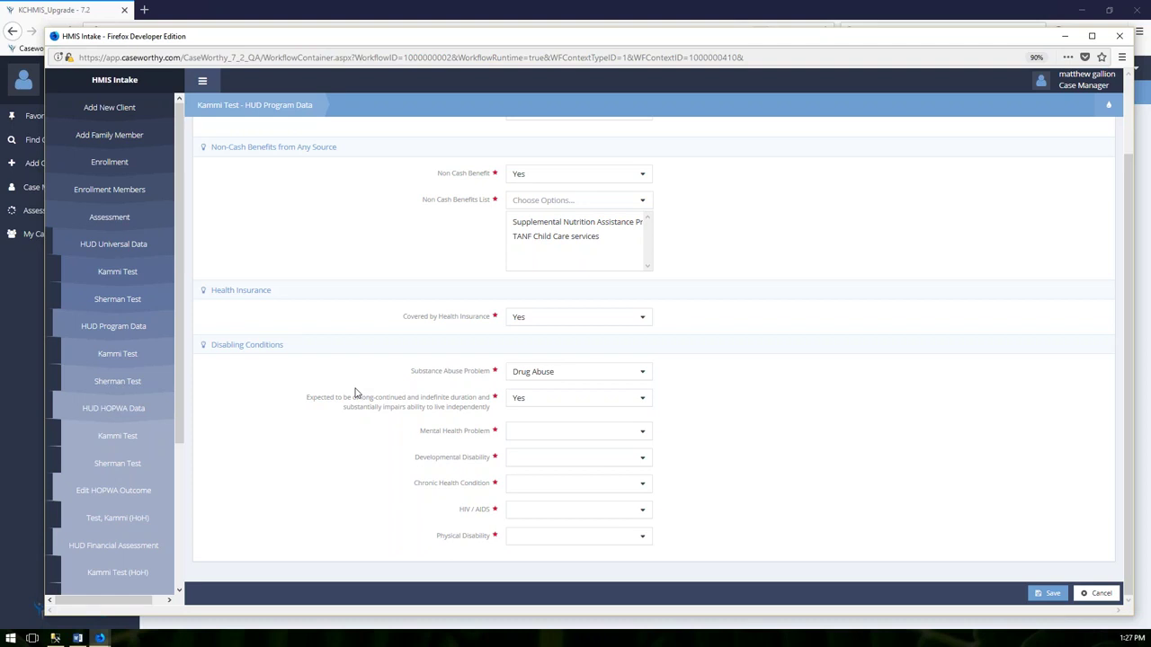
# Set Mental Health Problem to Yes and mark it Yes for expected long-continued duration and impaired independent living
pyautogui.click(551, 433)
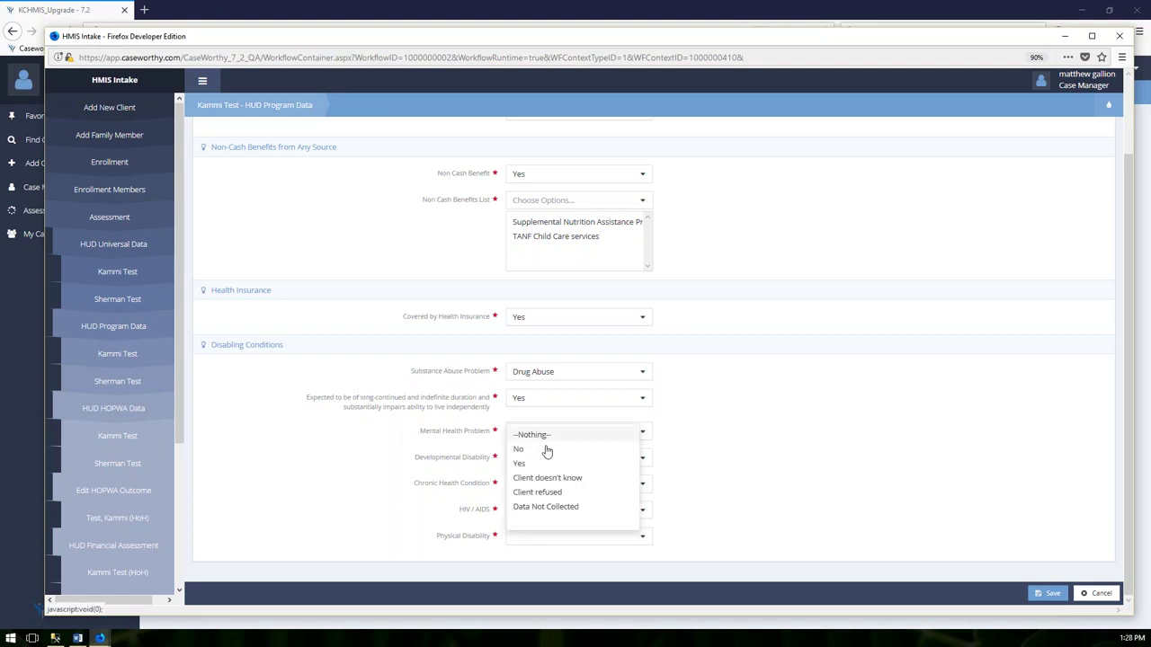
pyautogui.click(531, 463)
pyautogui.scroll(-1, 441, 427)
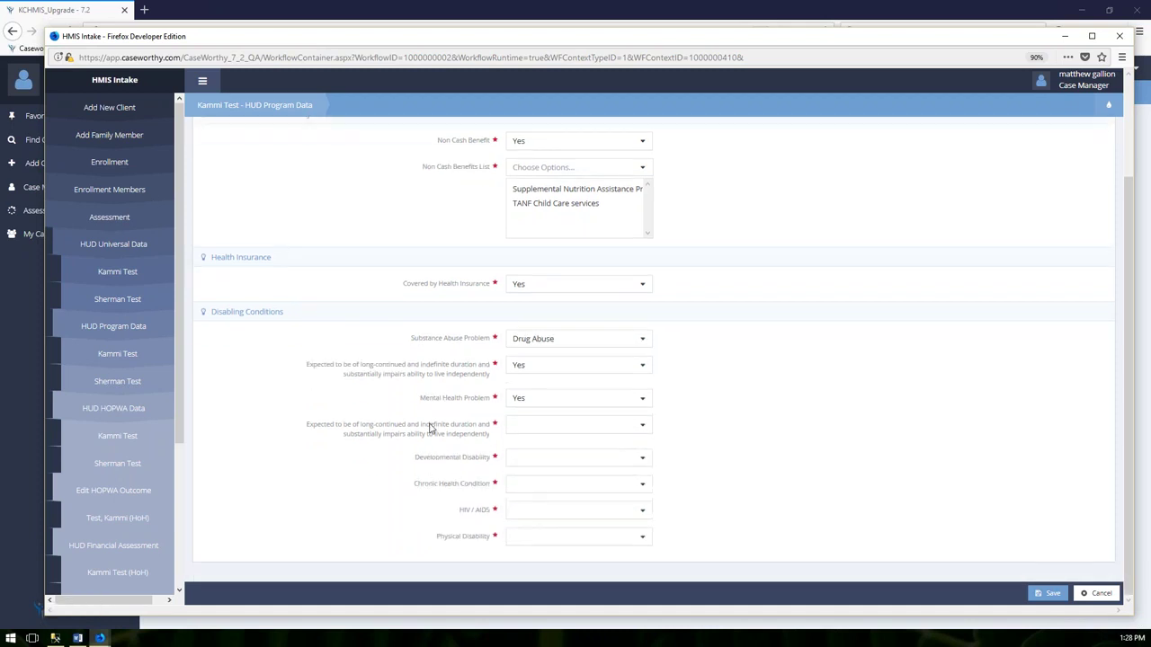
pyautogui.click(536, 427)
pyautogui.click(523, 457)
# Set Developmental Disability to Yes and mark it Yes as expected to substantially impair the ability to live independently
pyautogui.click(526, 457)
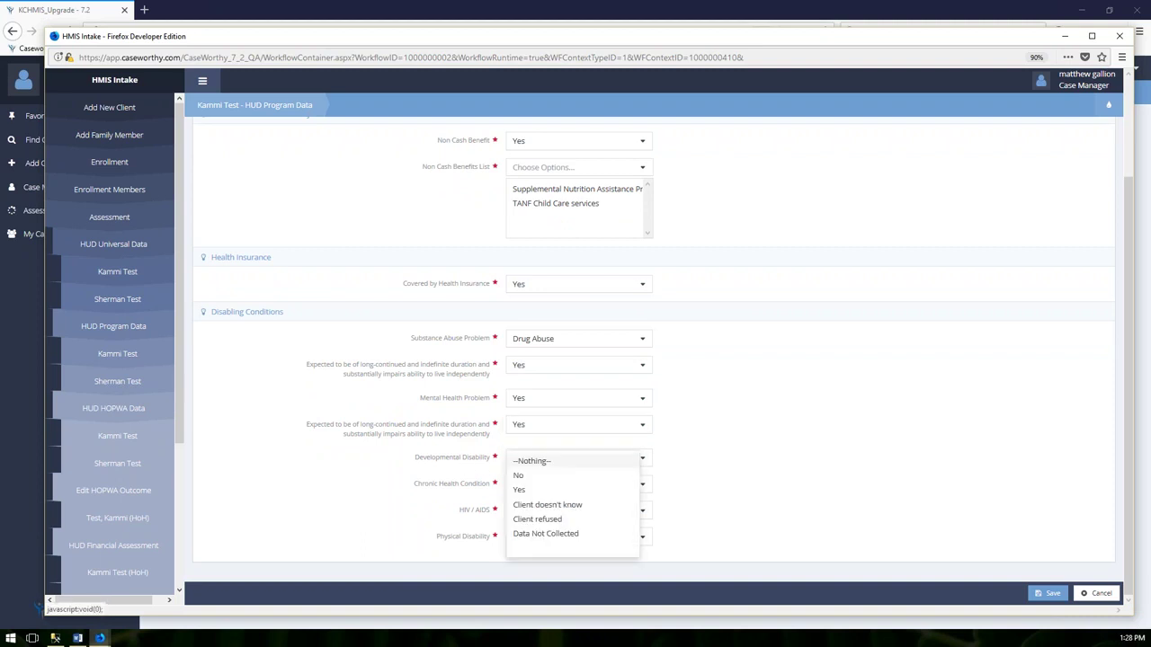
pyautogui.click(536, 492)
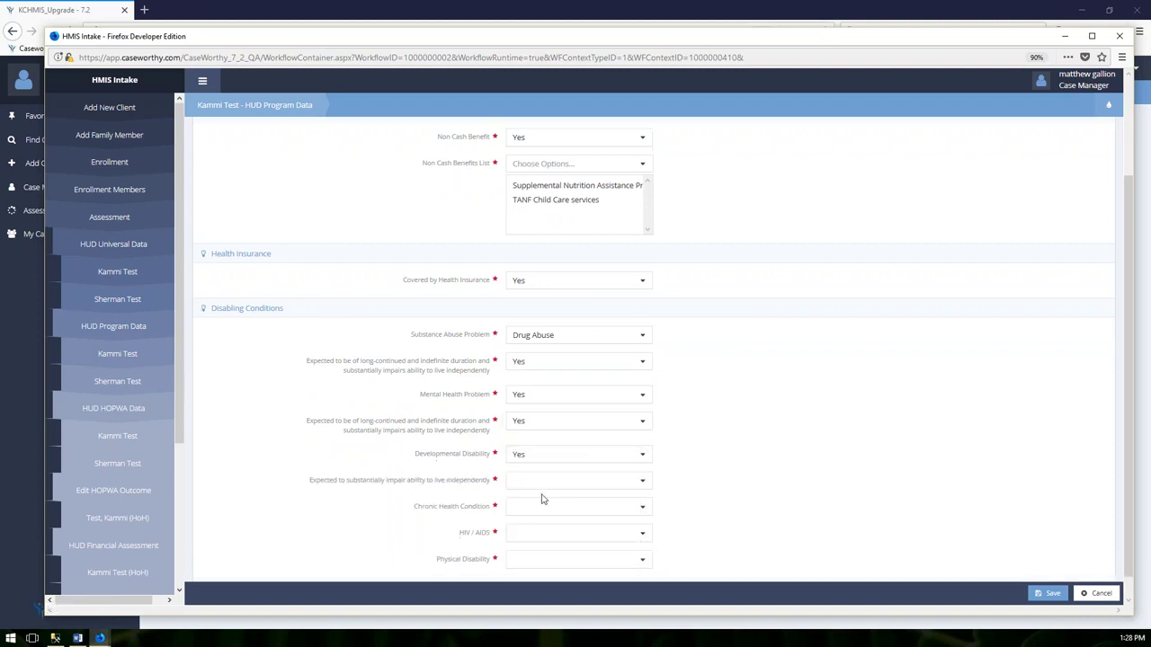
pyautogui.scroll(-1, 537, 474)
pyautogui.click(532, 457)
pyautogui.click(522, 492)
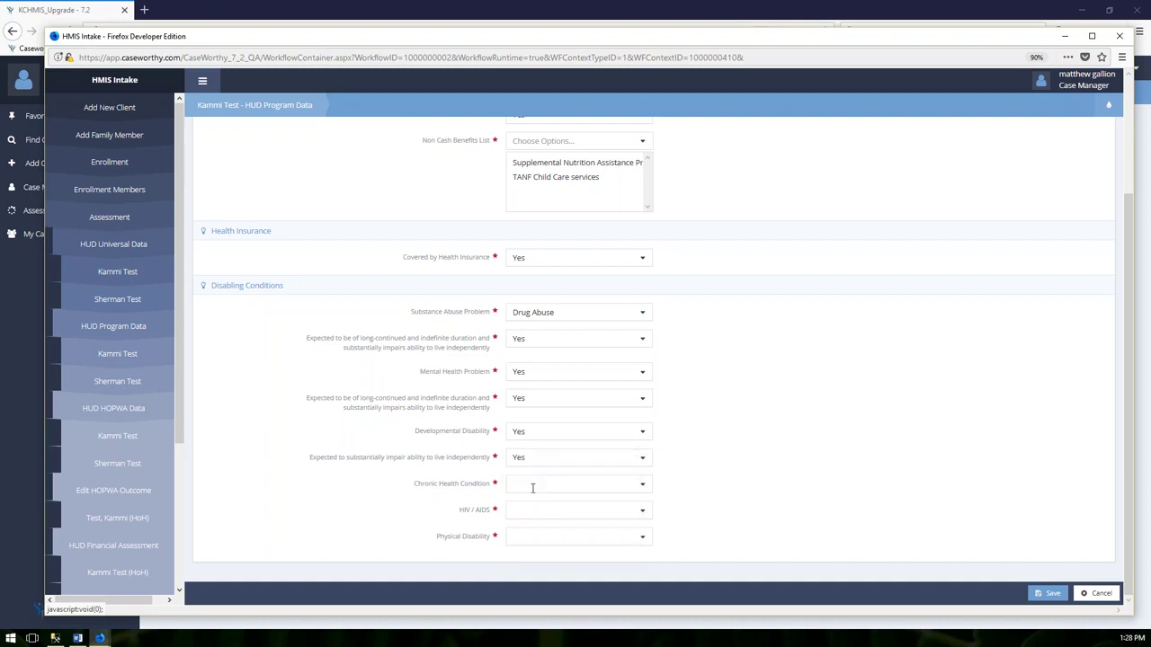
# Set Chronic Health Condition to Yes and mark it Yes for expected long-continued duration and impaired independent living
pyautogui.click(532, 484)
pyautogui.click(525, 515)
pyautogui.click(527, 515)
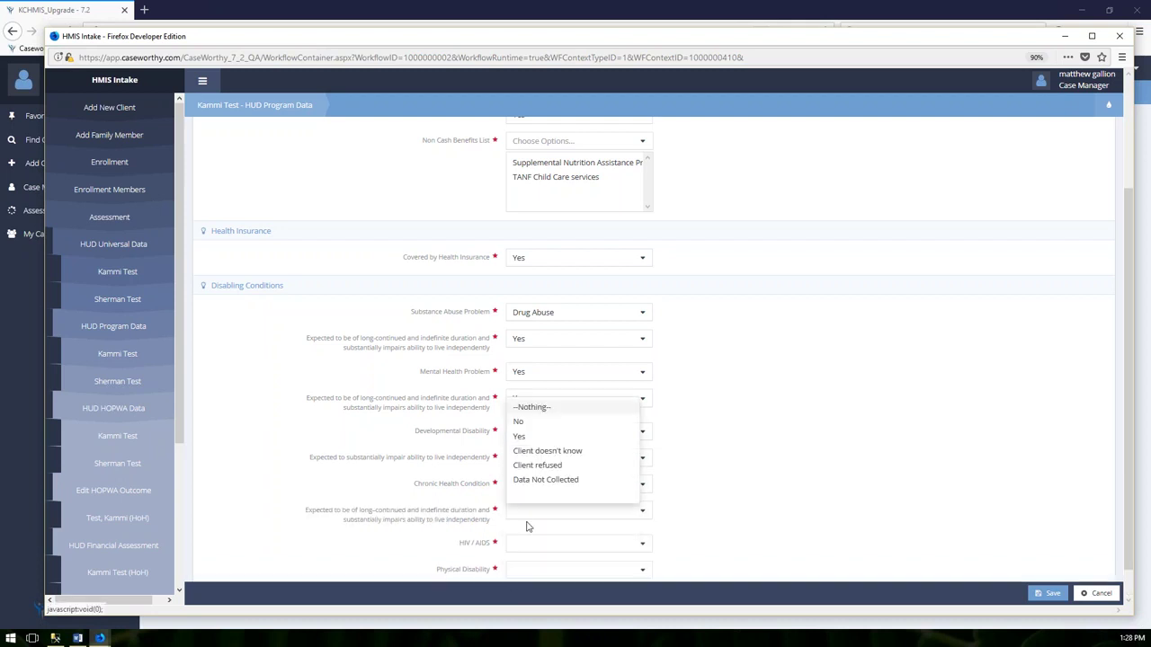
pyautogui.click(529, 441)
# Set HIV / AIDS to Yes and mark it Yes as expected to substantially impair the ability to live independently
pyautogui.scroll(-1, 530, 469)
pyautogui.click(523, 508)
pyautogui.click(529, 441)
pyautogui.scroll(-1, 530, 444)
pyautogui.click(529, 509)
pyautogui.click(519, 435)
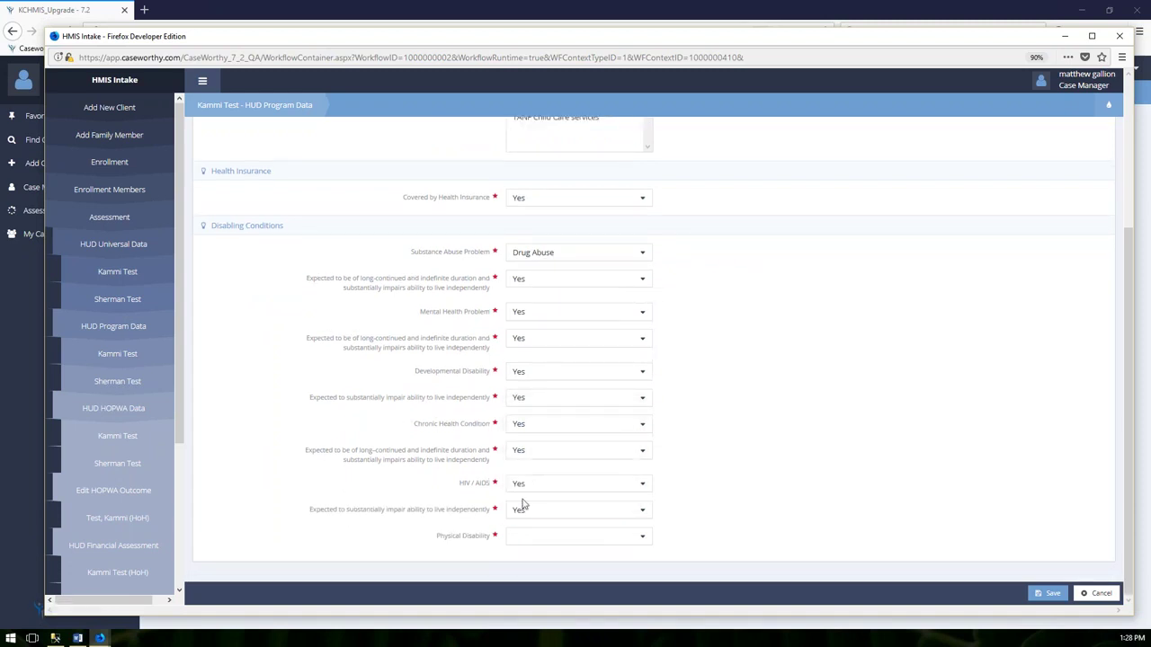
# Set Physical Disability to Yes, mark it Yes for expected long-continued duration and impaired independent living, and save the head of household's HUD Program Data
pyautogui.click(525, 535)
pyautogui.click(534, 463)
pyautogui.scroll(-1, 534, 463)
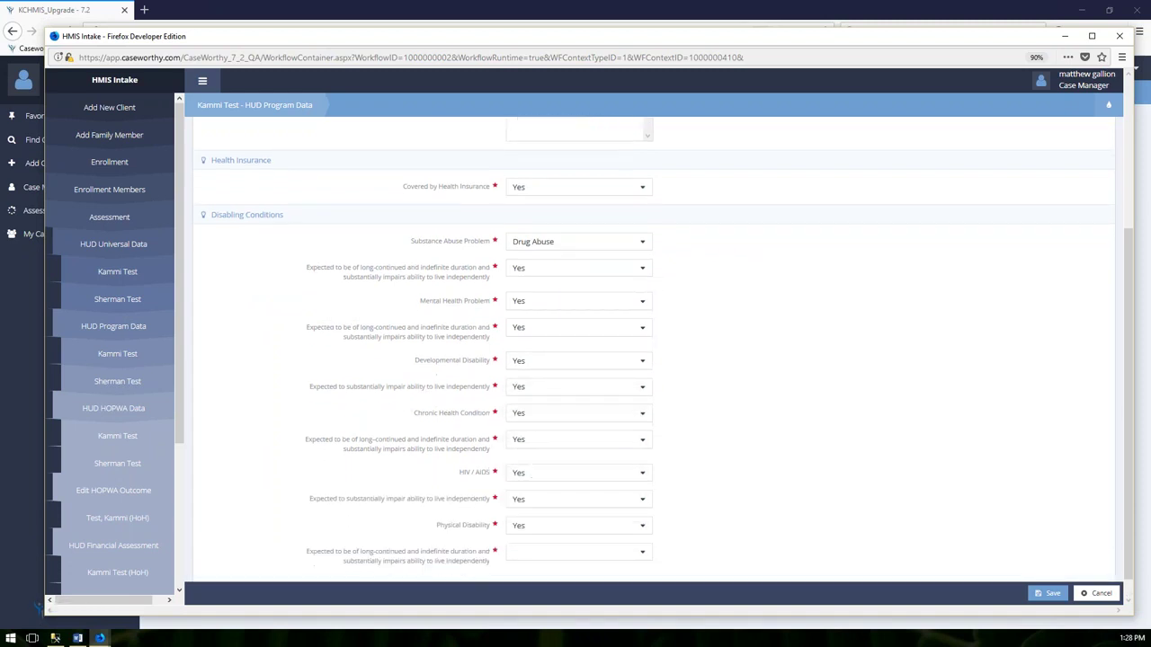
pyautogui.click(533, 535)
pyautogui.click(522, 456)
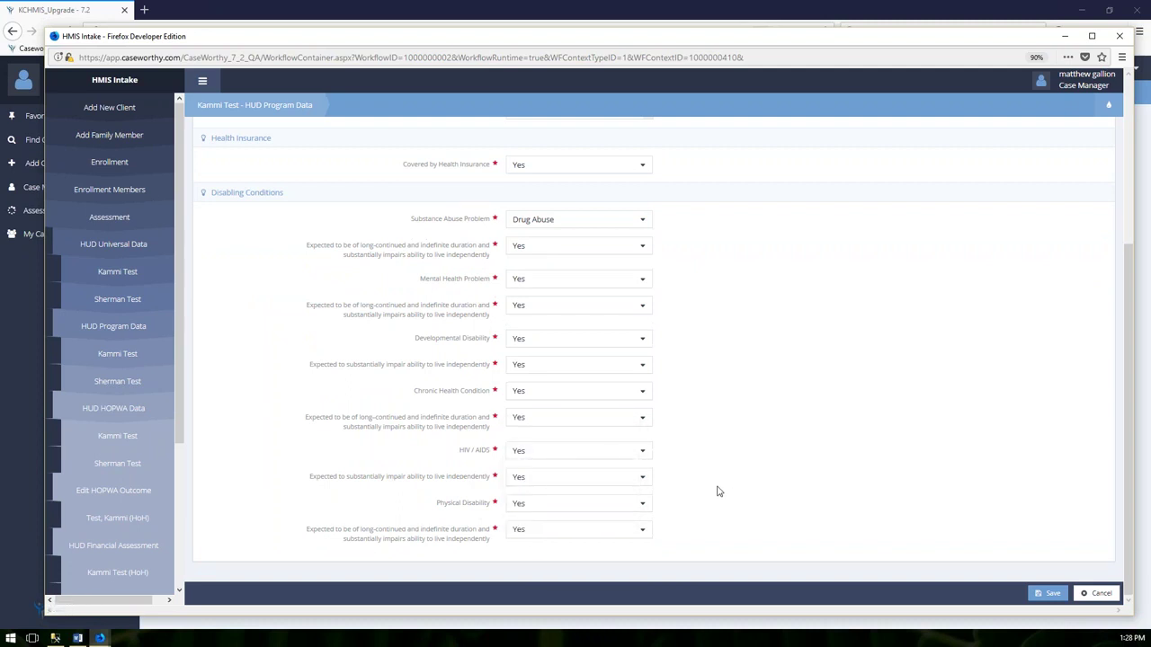
pyautogui.scroll(5, 717, 490)
pyautogui.scroll(-5, 717, 491)
pyautogui.click(1047, 595)
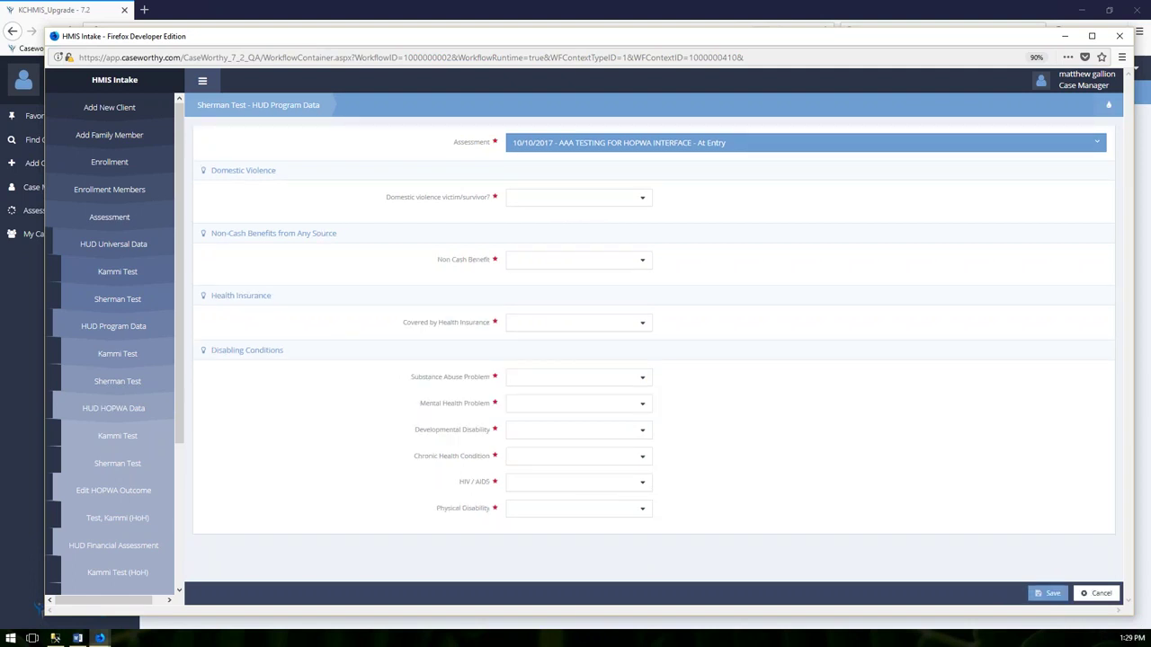
# In the second family member's HUD Program Data, set domestic violence victim/survivor, Non Cash Benefit and Covered by Health Insurance to No
pyautogui.click(585, 199)
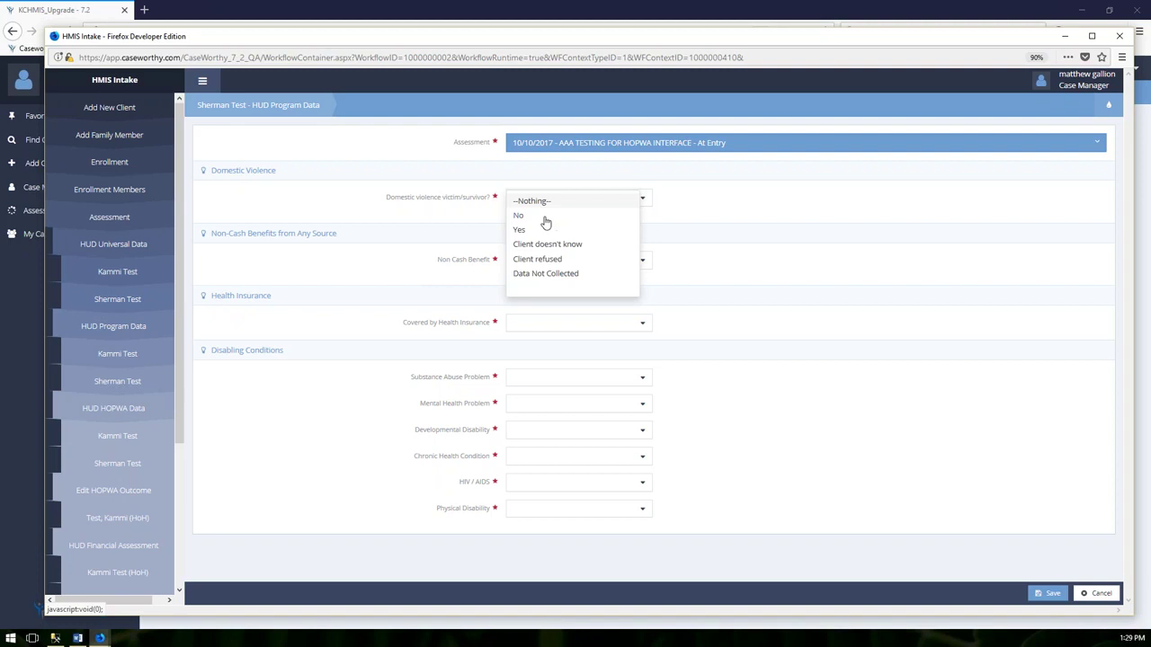
pyautogui.click(545, 212)
pyautogui.click(525, 292)
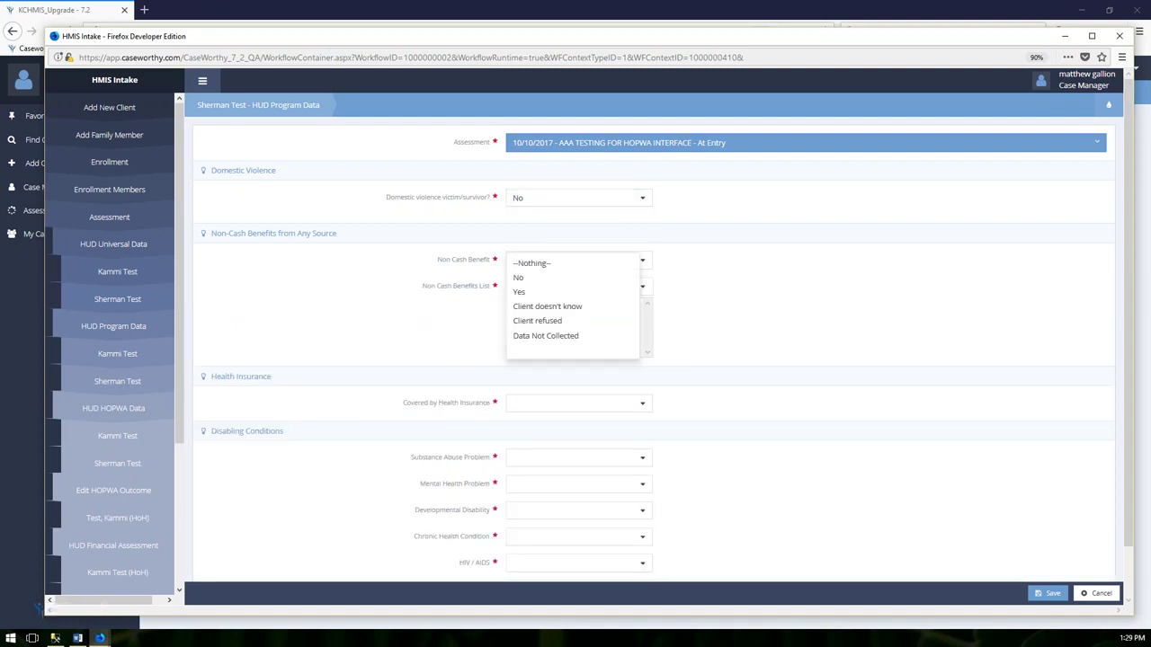
pyautogui.click(518, 277)
pyautogui.click(578, 323)
pyautogui.click(519, 343)
# Set all six disabling conditions, from Substance Abuse Problem to Physical Disability, to No and save the second family member's program data
pyautogui.click(549, 378)
pyautogui.click(530, 394)
pyautogui.click(548, 404)
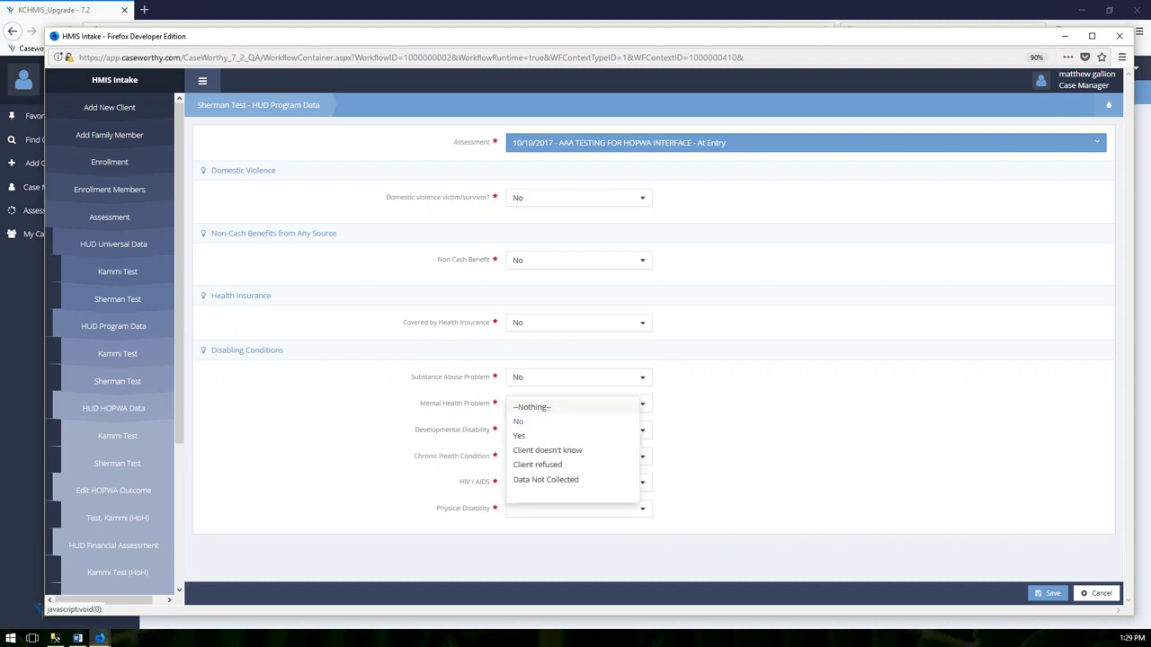
pyautogui.click(530, 422)
pyautogui.click(549, 430)
pyautogui.click(530, 448)
pyautogui.click(548, 457)
pyautogui.click(531, 474)
pyautogui.click(548, 483)
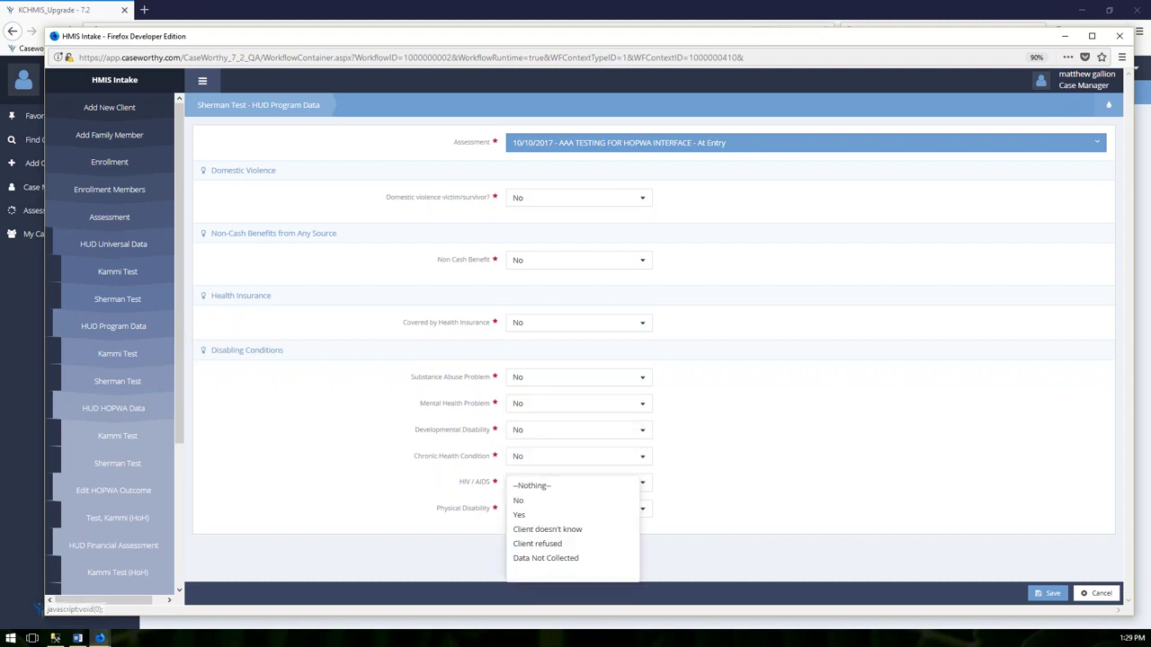
pyautogui.click(519, 500)
pyautogui.click(548, 509)
pyautogui.click(532, 428)
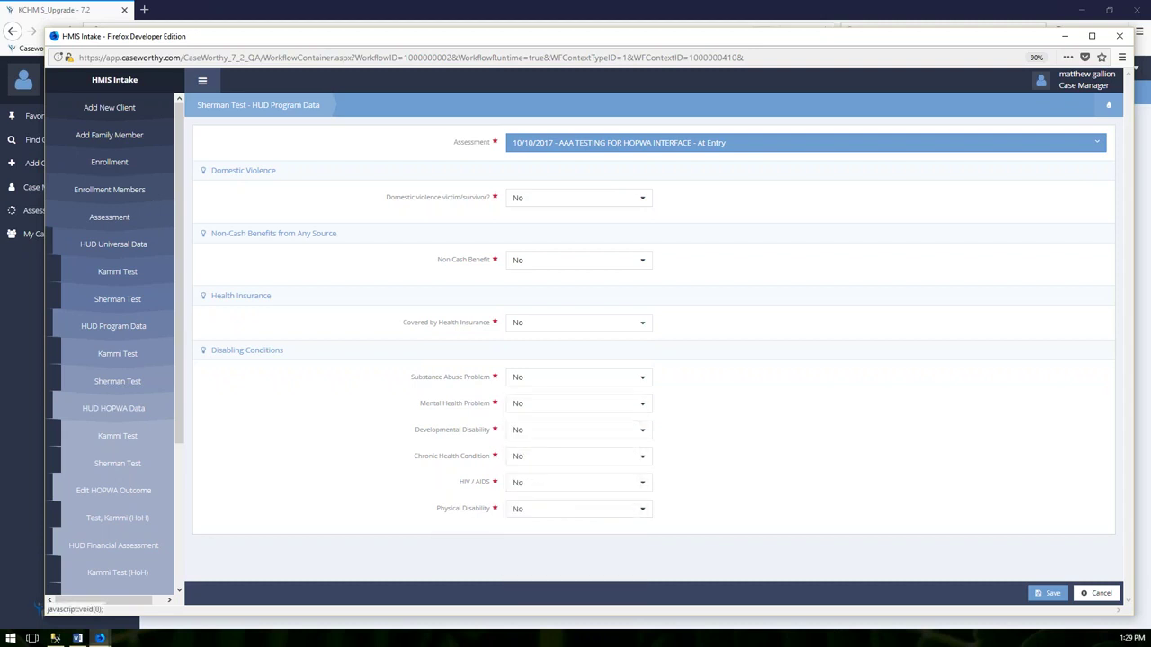
pyautogui.click(1050, 593)
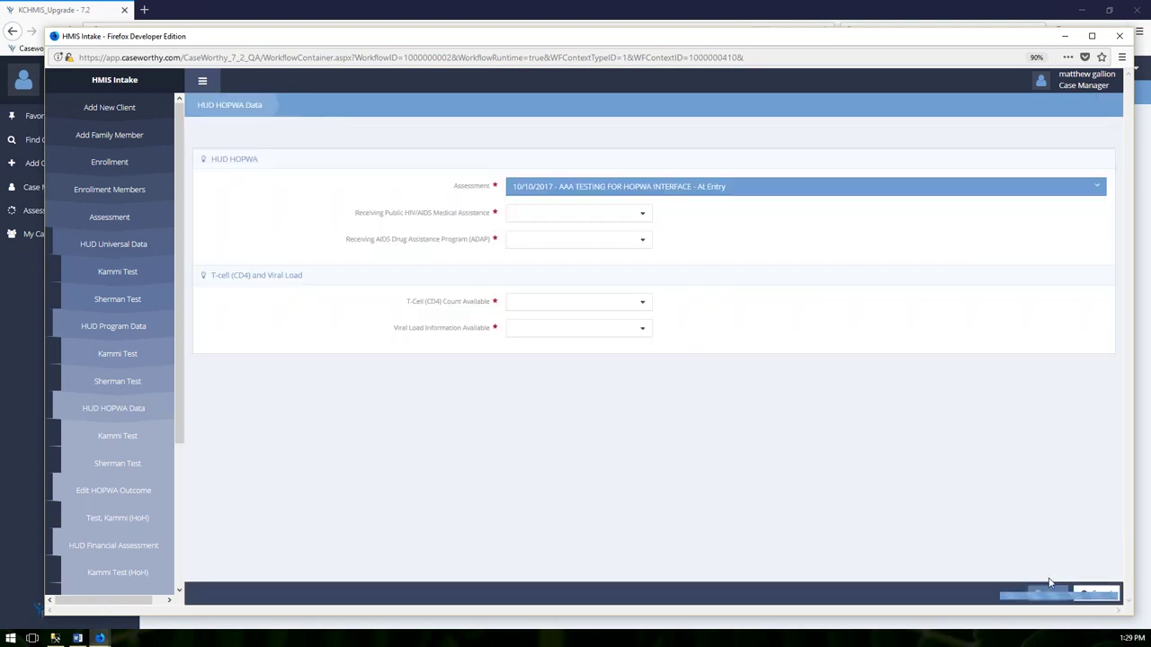
# For the head of household, set public HIV/AIDS medical assistance to Yes and ADAP to No with the reason Applied: decision pending
pyautogui.click(616, 192)
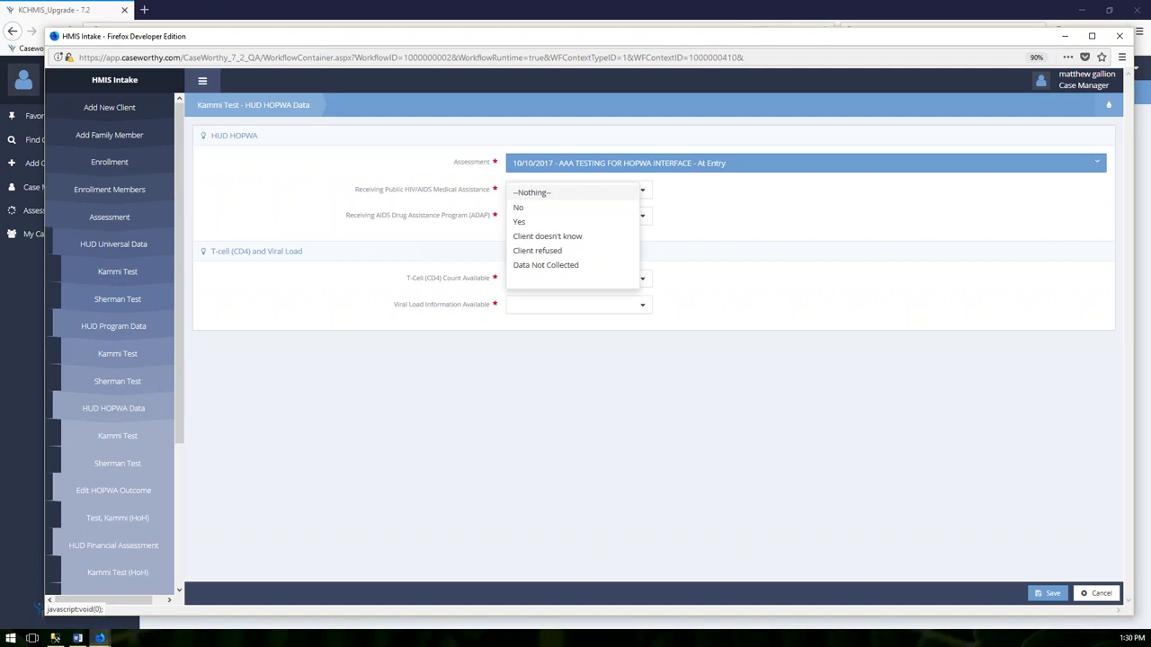
pyautogui.click(543, 208)
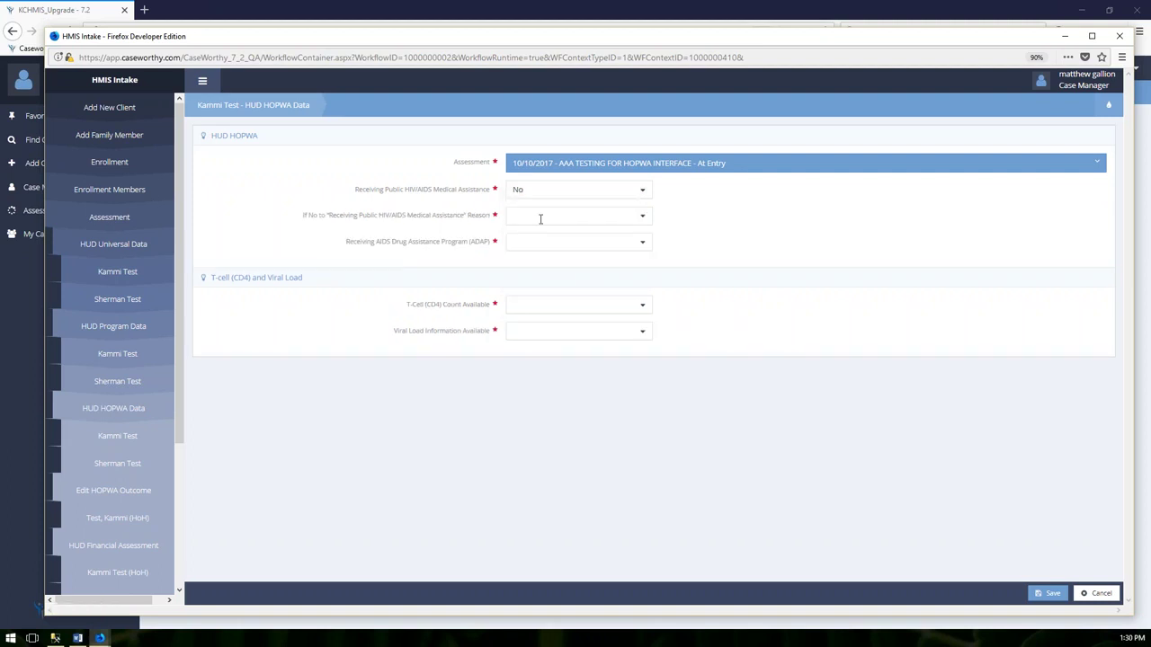
pyautogui.click(551, 190)
pyautogui.click(539, 230)
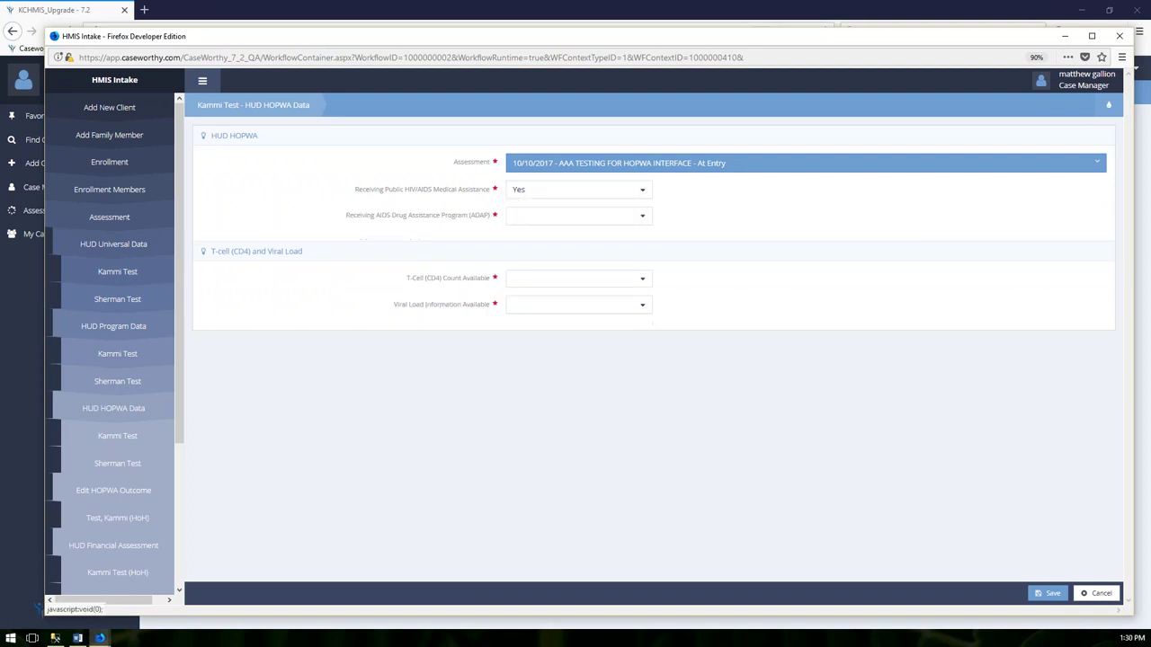
pyautogui.click(544, 214)
pyautogui.click(533, 248)
pyautogui.click(558, 215)
pyautogui.click(519, 234)
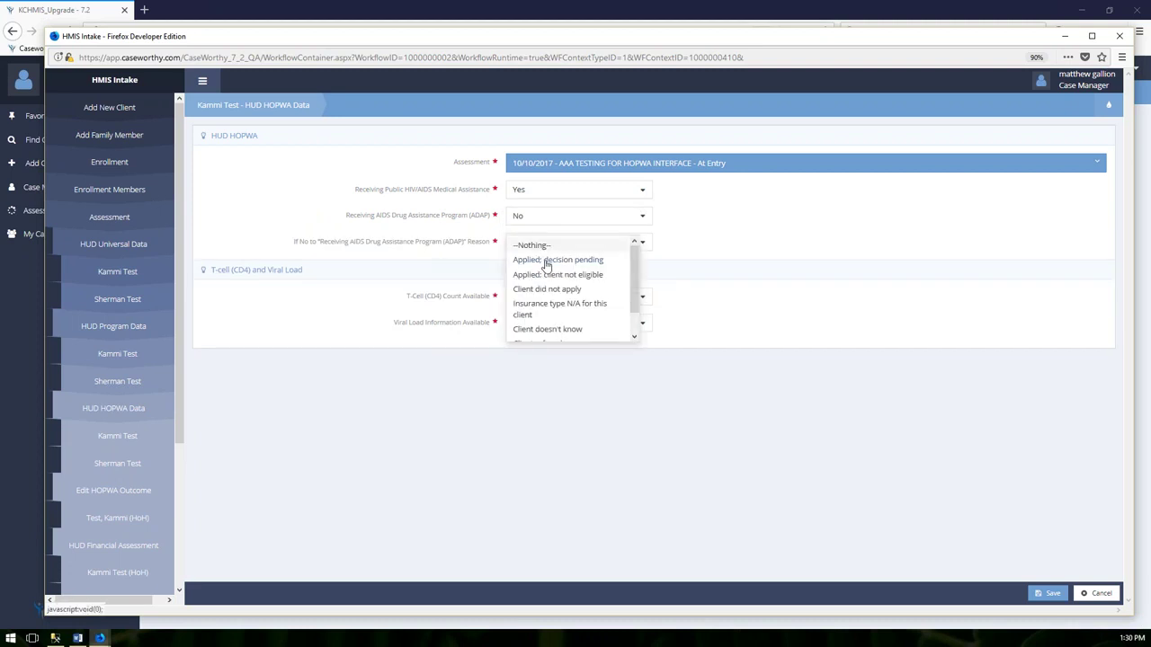
pyautogui.click(547, 261)
# Set T-Cell (CD4) Count Available to No and Viral Load Information to Not Available, and save the head of household's HOPWA data
pyautogui.click(539, 297)
pyautogui.click(521, 314)
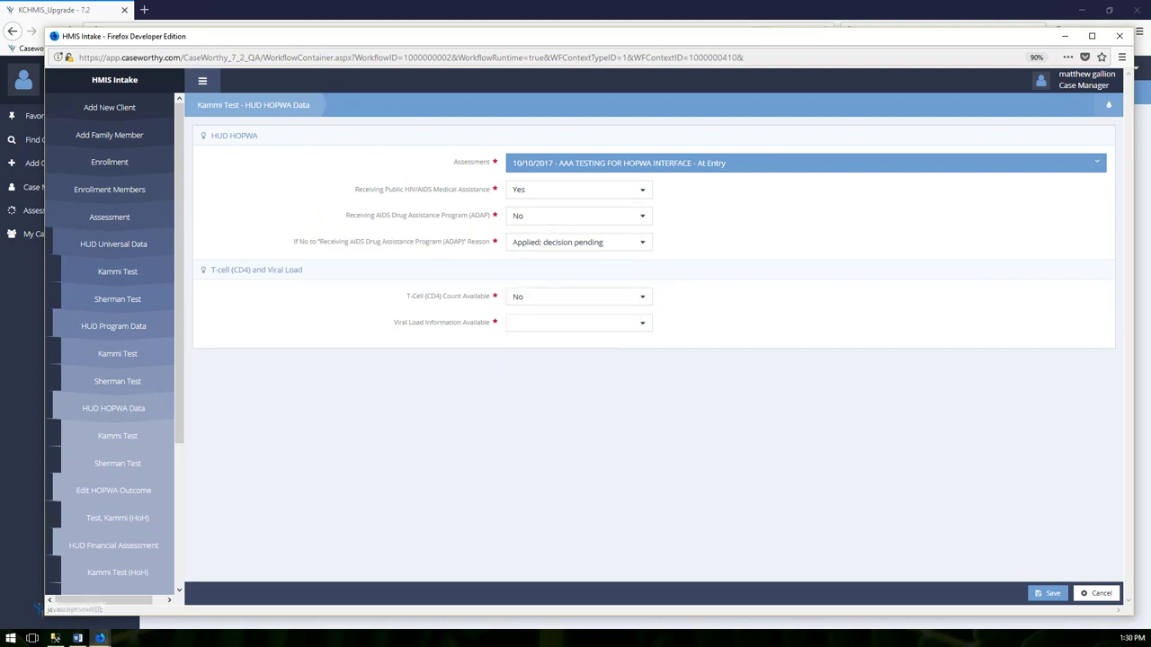
pyautogui.click(539, 323)
pyautogui.click(528, 340)
pyautogui.click(1050, 593)
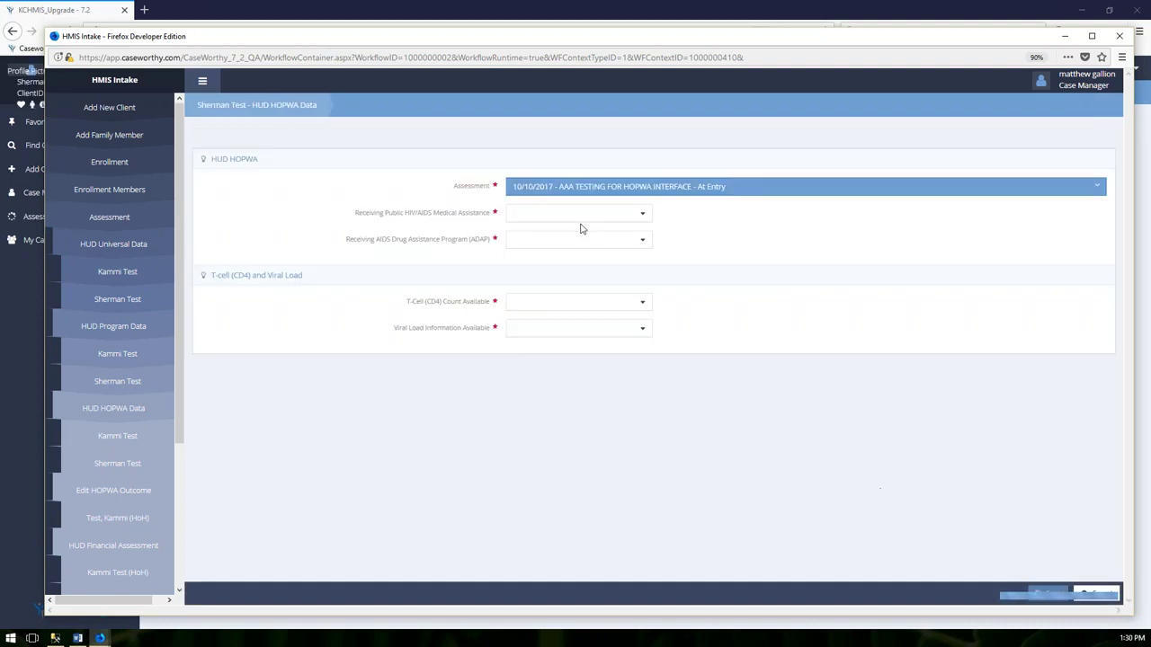
# For the second family member, set public HIV/AIDS medical assistance to No with the reason Applied: decision pending, and ADAP to Yes
pyautogui.click(581, 219)
pyautogui.click(576, 189)
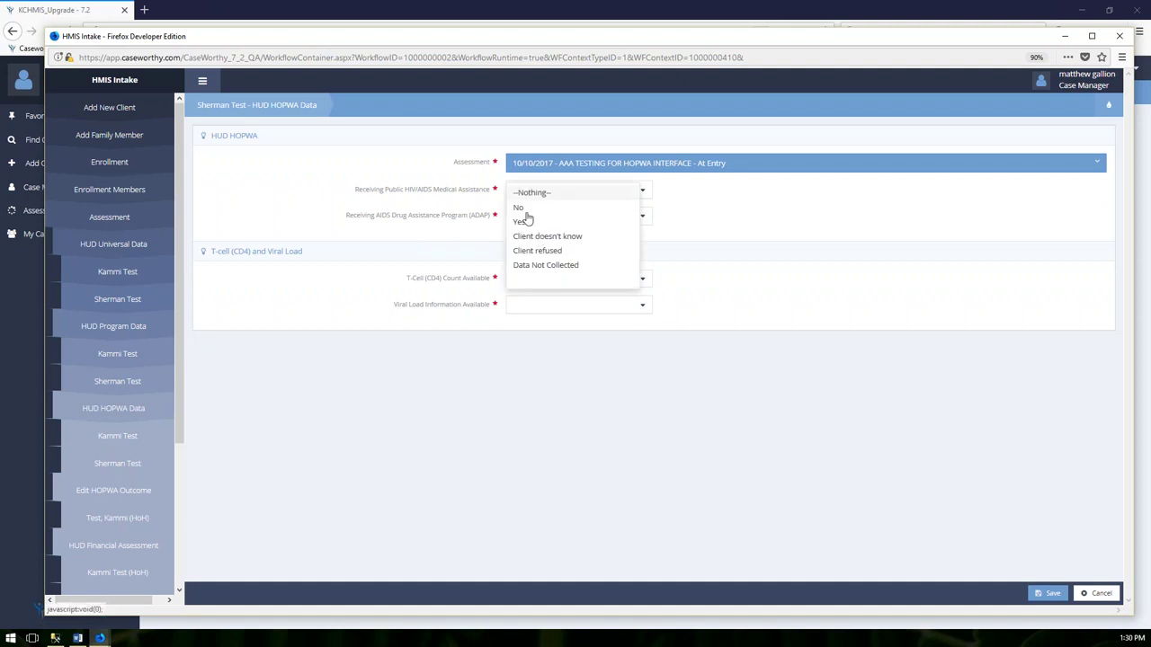
pyautogui.click(526, 209)
pyautogui.click(529, 216)
pyautogui.click(535, 233)
pyautogui.click(536, 242)
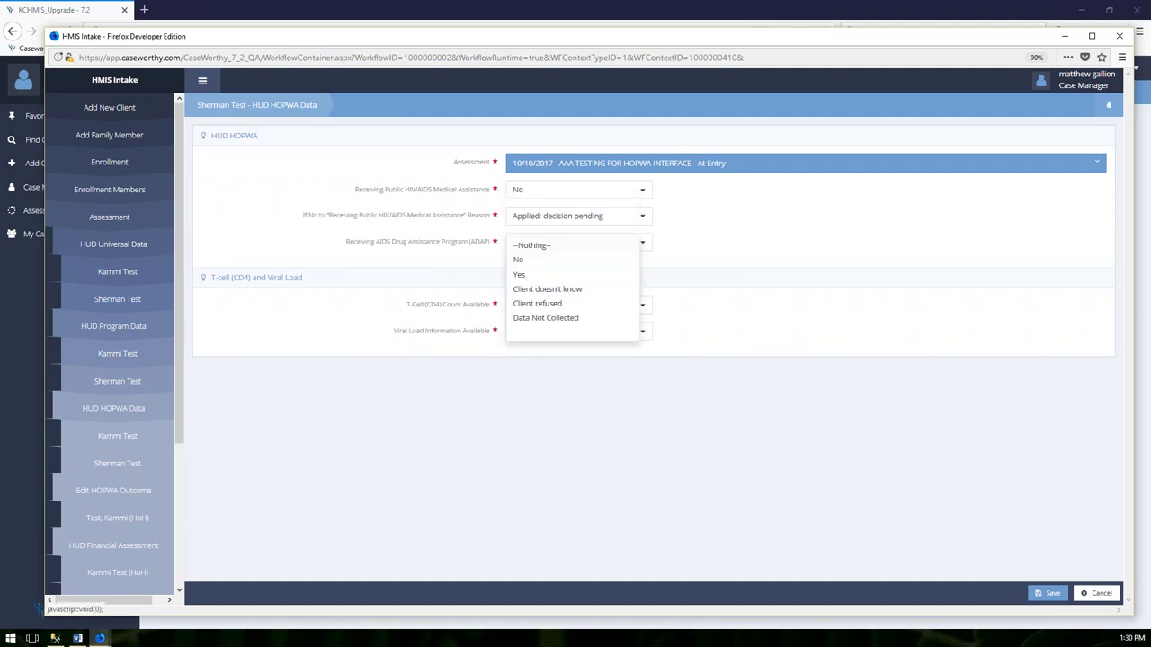
pyautogui.click(537, 275)
# Set T-Cell (CD4) Count Available to No and Viral Load Information to Not Available, and save the second family member's HOPWA data
pyautogui.click(539, 305)
pyautogui.click(539, 337)
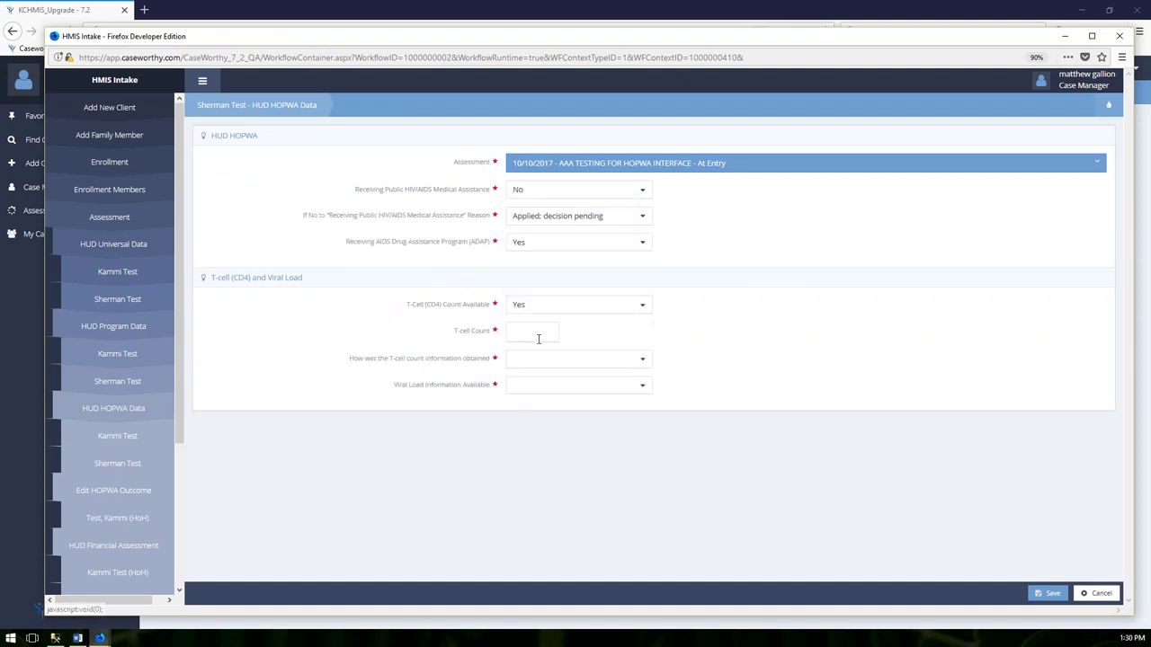
pyautogui.click(539, 306)
pyautogui.click(532, 321)
pyautogui.click(529, 333)
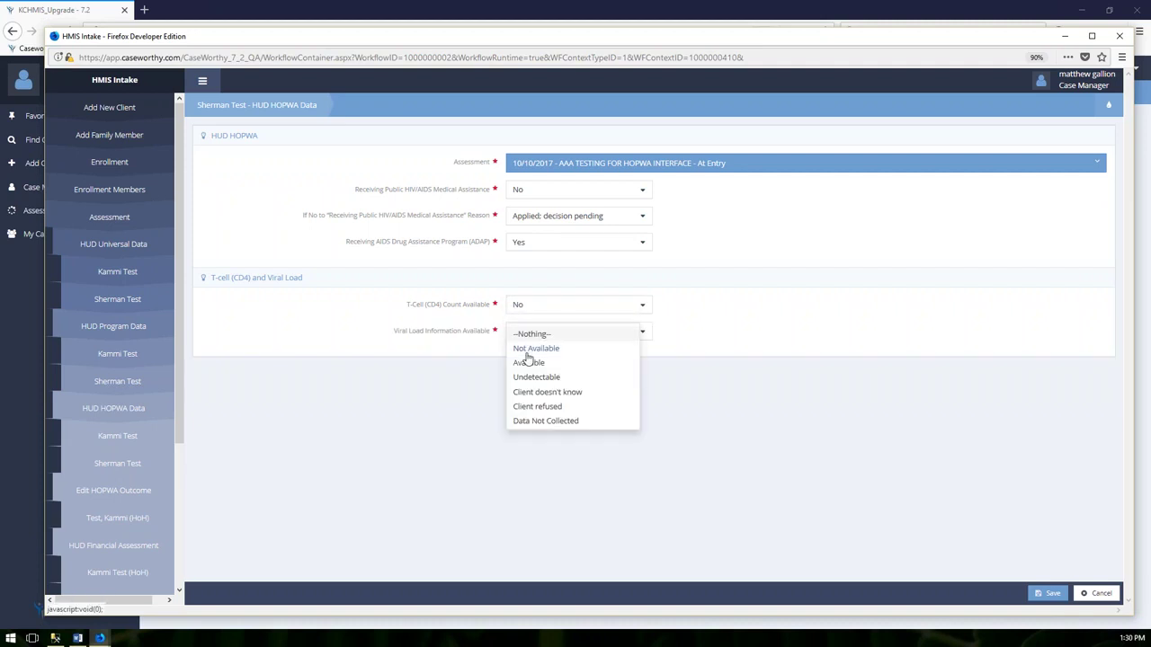
pyautogui.click(530, 347)
pyautogui.click(1057, 597)
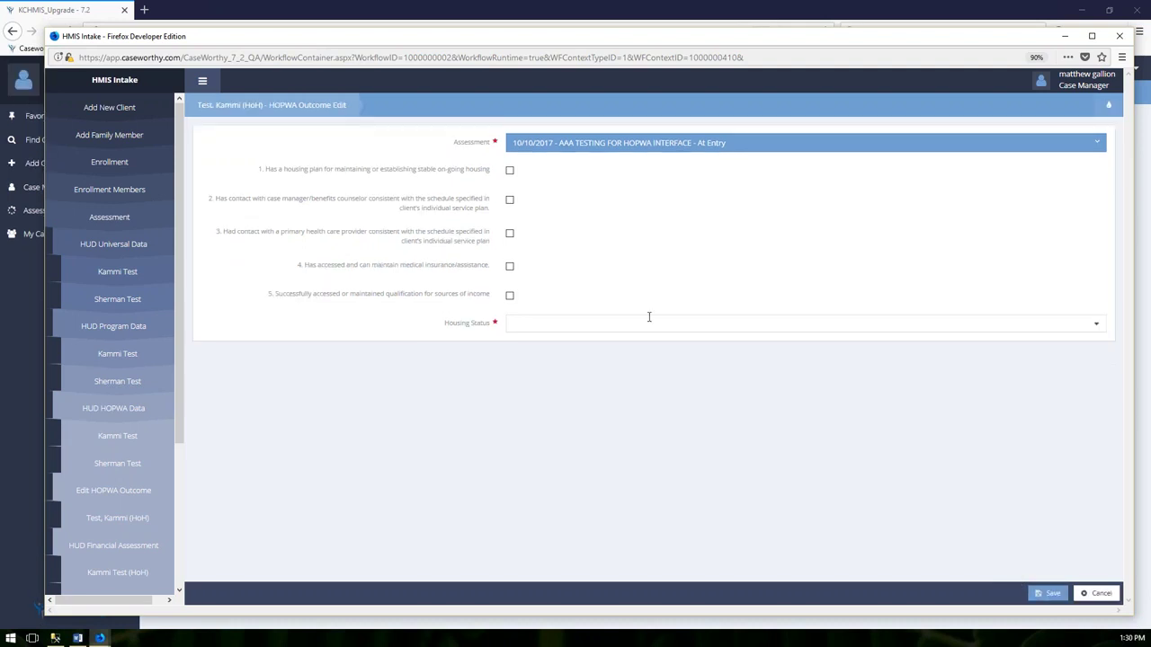
# Mark the head of household as having a housing plan, set Housing Status to Emergency Shelter/Streets, and save the HOPWA outcome
pyautogui.click(510, 172)
pyautogui.click(517, 320)
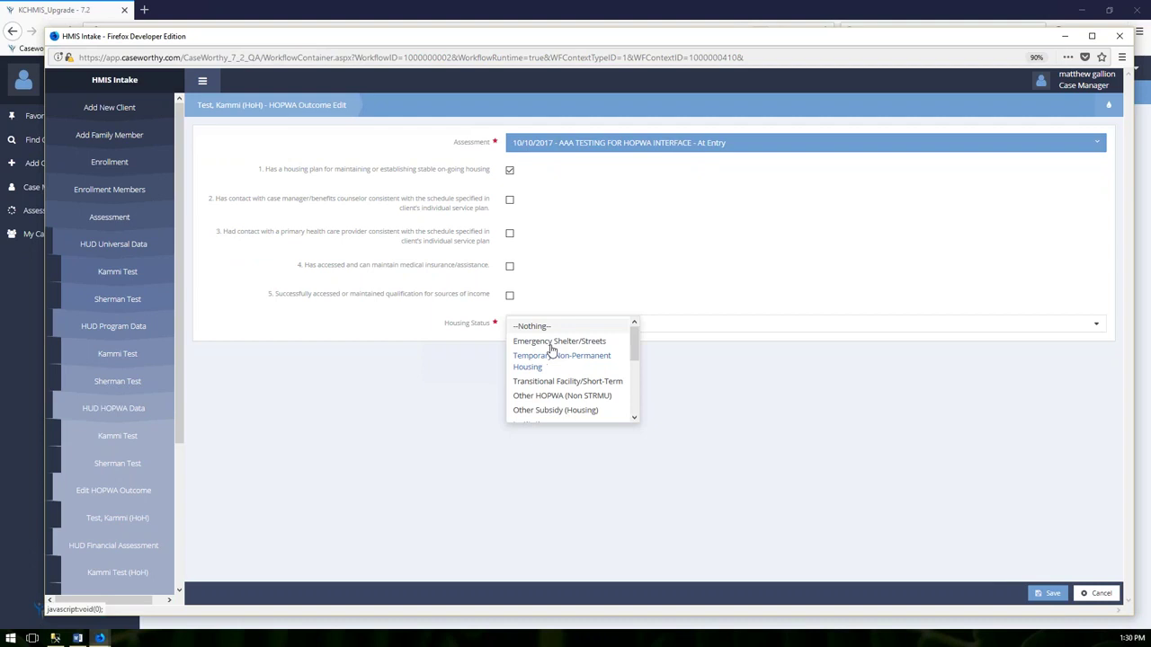
pyautogui.click(548, 340)
pyautogui.click(1050, 594)
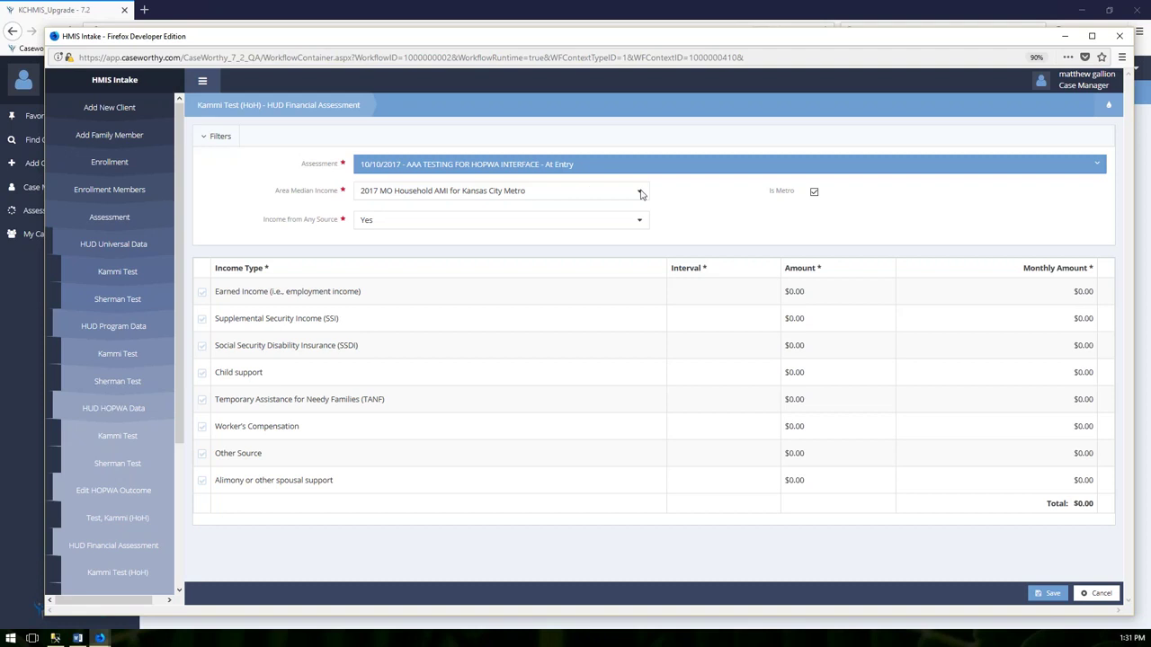
# Choose Yes for Income from Any Source and try to save the head of household's financial assessment without any income line items
pyautogui.click(627, 222)
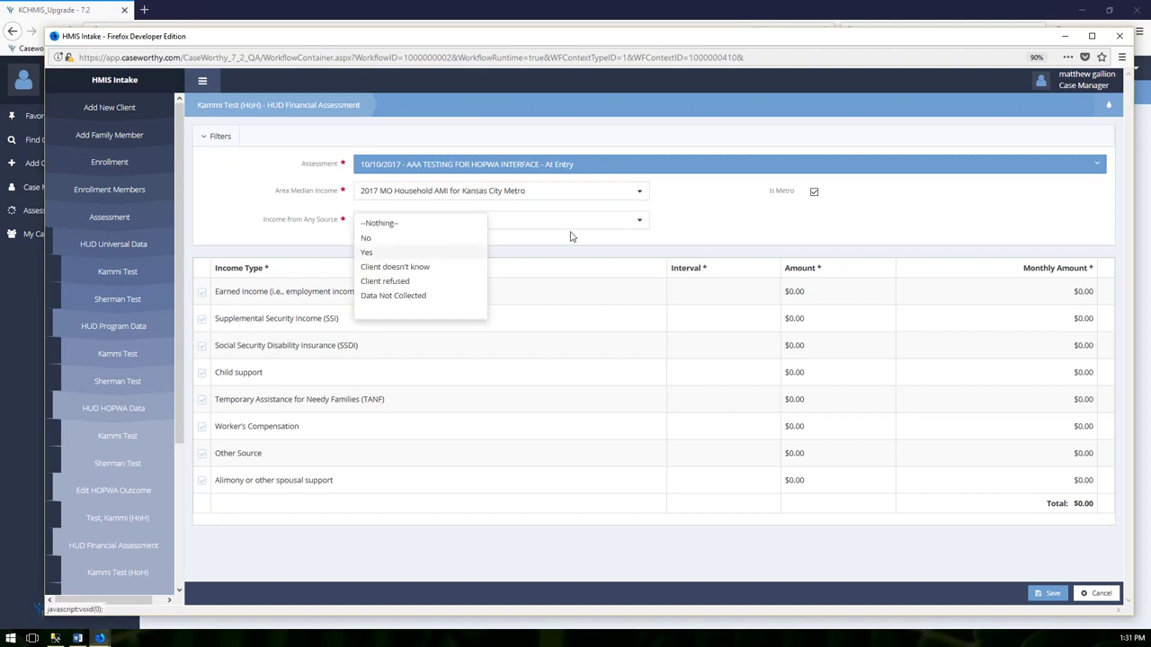
pyautogui.click(368, 253)
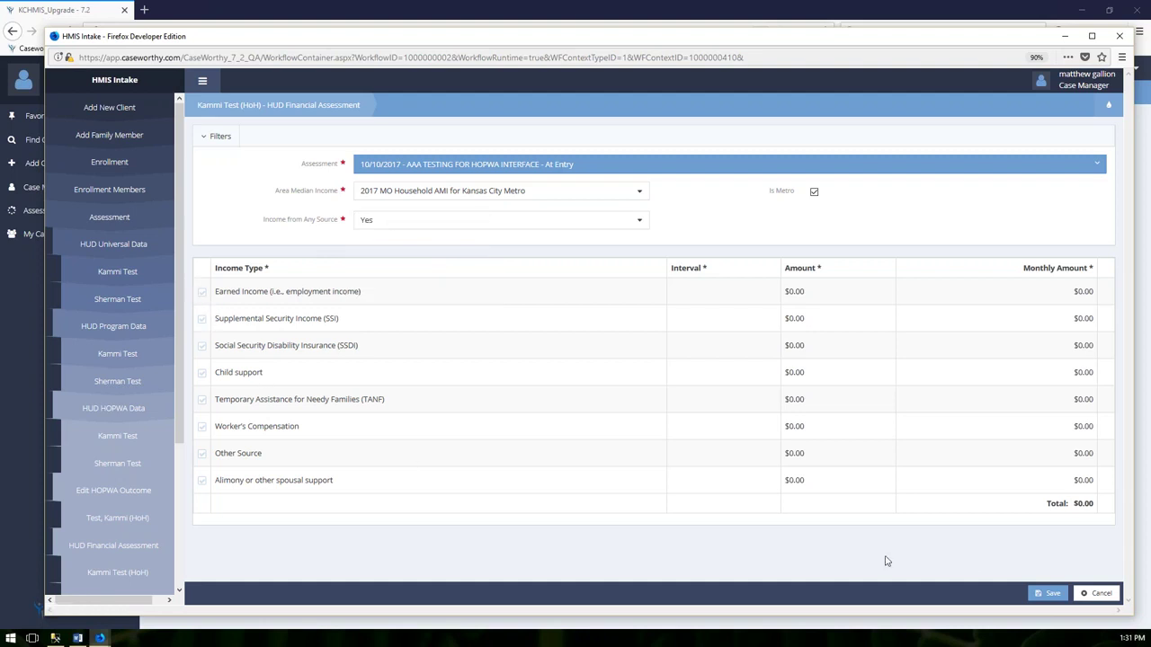
pyautogui.click(1048, 592)
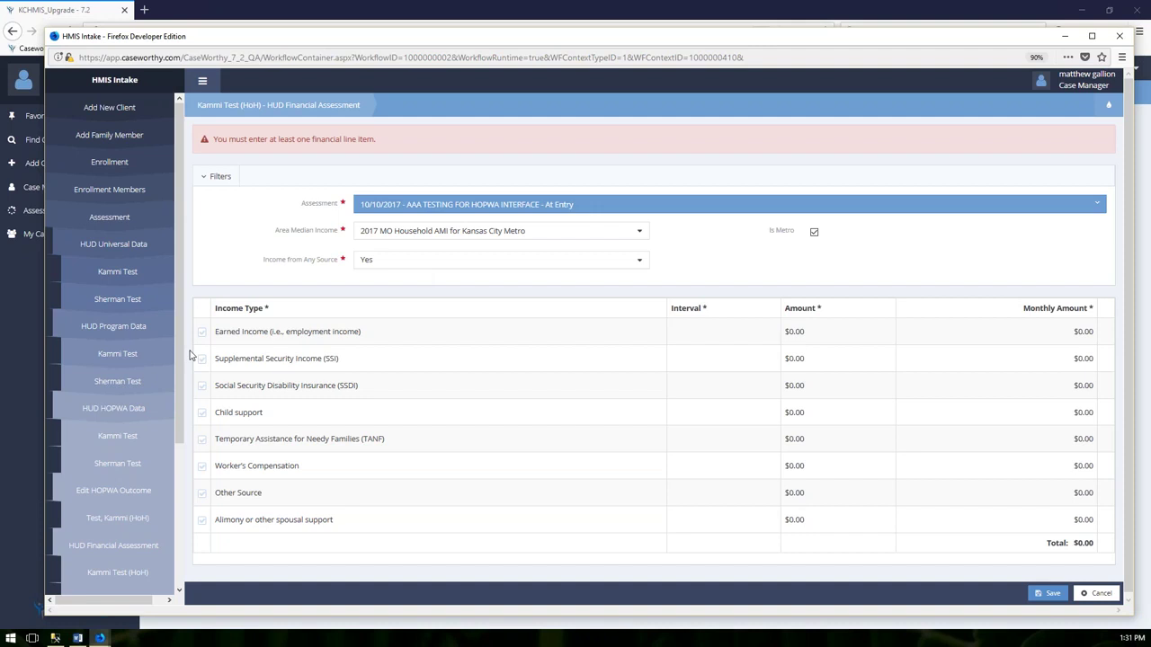
# Switch Income from Any Source to No and back to Yes
pyautogui.click(386, 260)
pyautogui.click(388, 278)
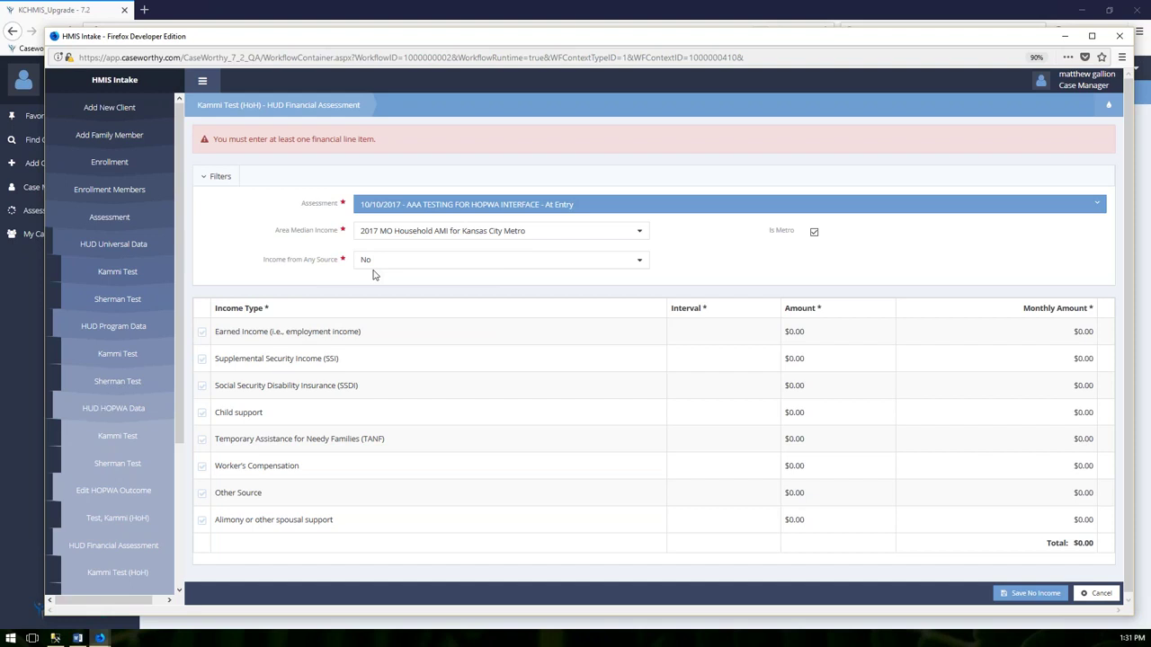
pyautogui.click(404, 260)
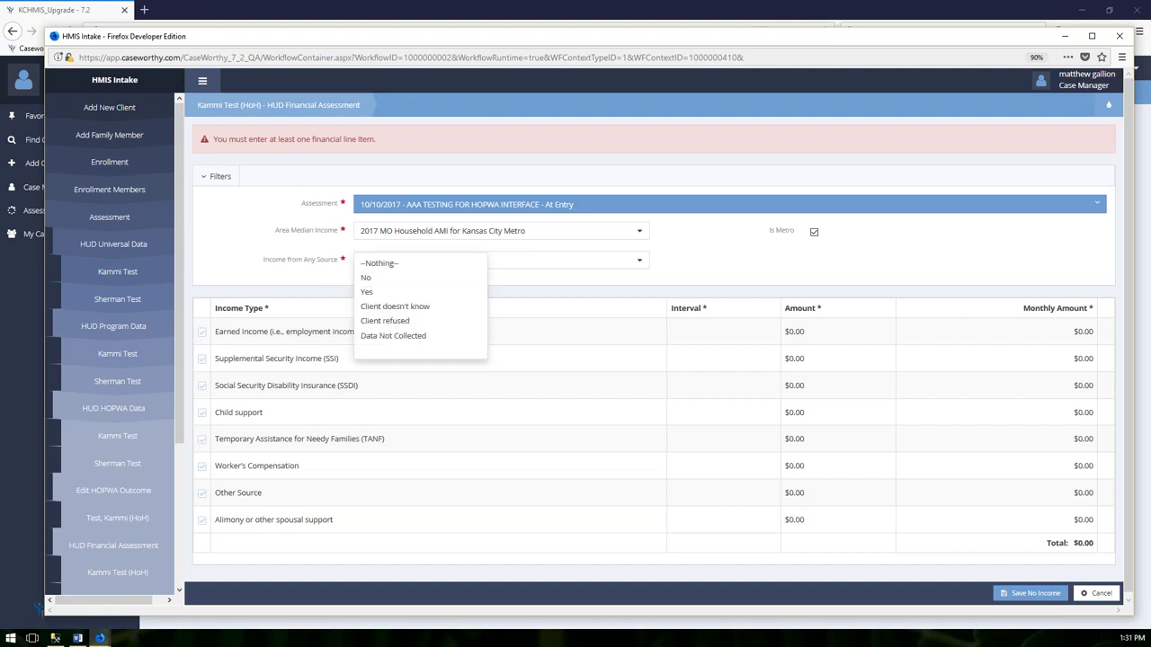
pyautogui.click(378, 291)
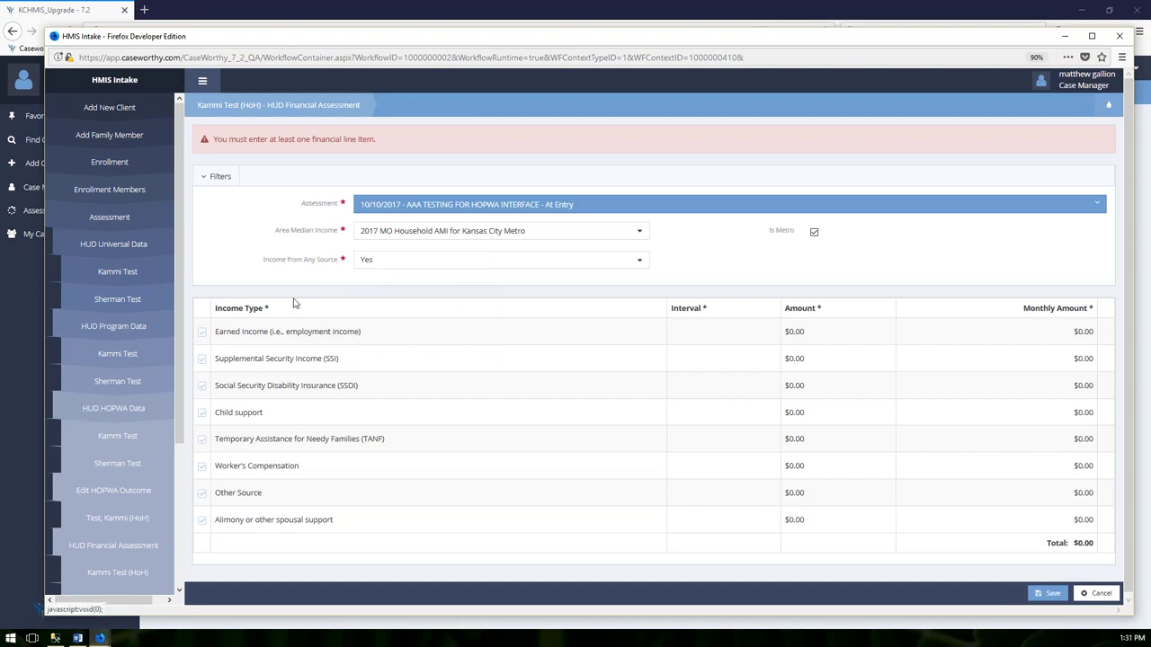
# Add Earned Income of 50.00 at a BiWeekly (every two weeks) interval and save the head of household's financial assessment
pyautogui.click(202, 333)
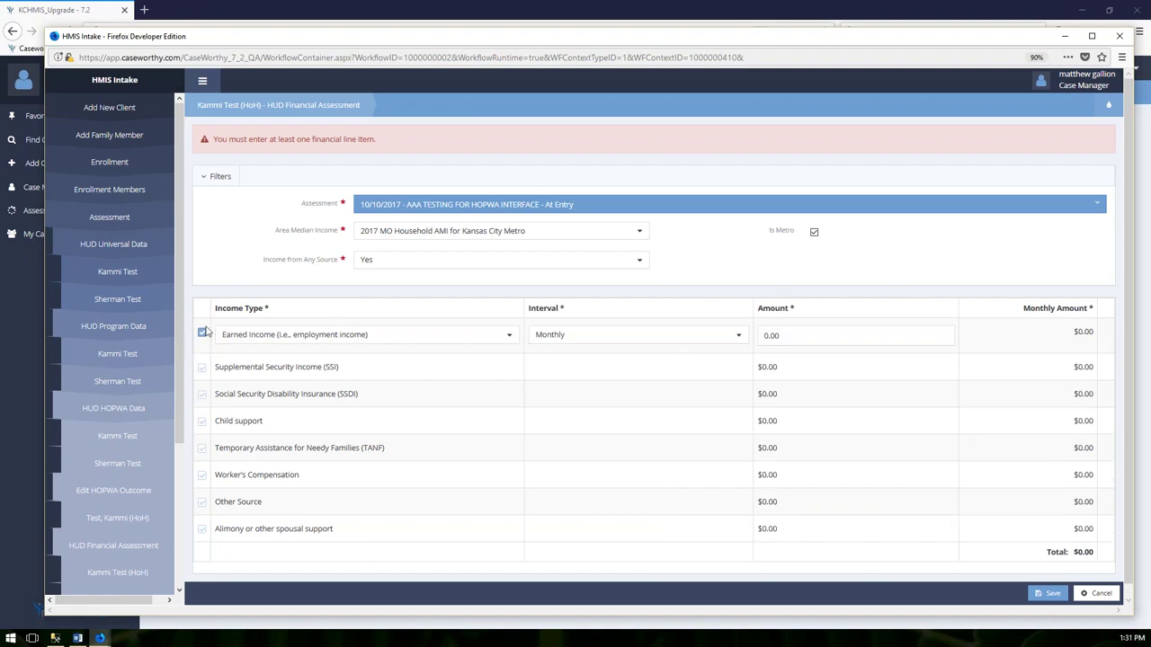
pyautogui.click(667, 335)
pyautogui.moveTo(660, 351)
pyautogui.mouseDown()
pyautogui.moveTo(663, 380)
pyautogui.moveTo(662, 351)
pyautogui.mouseUp()
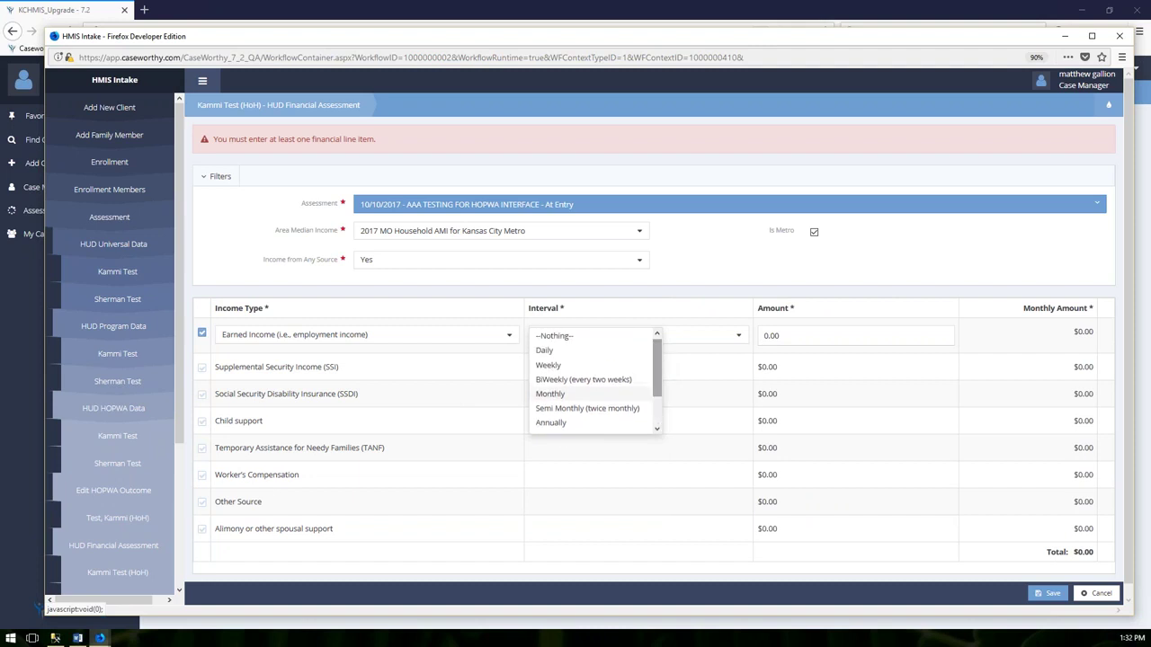
pyautogui.click(568, 382)
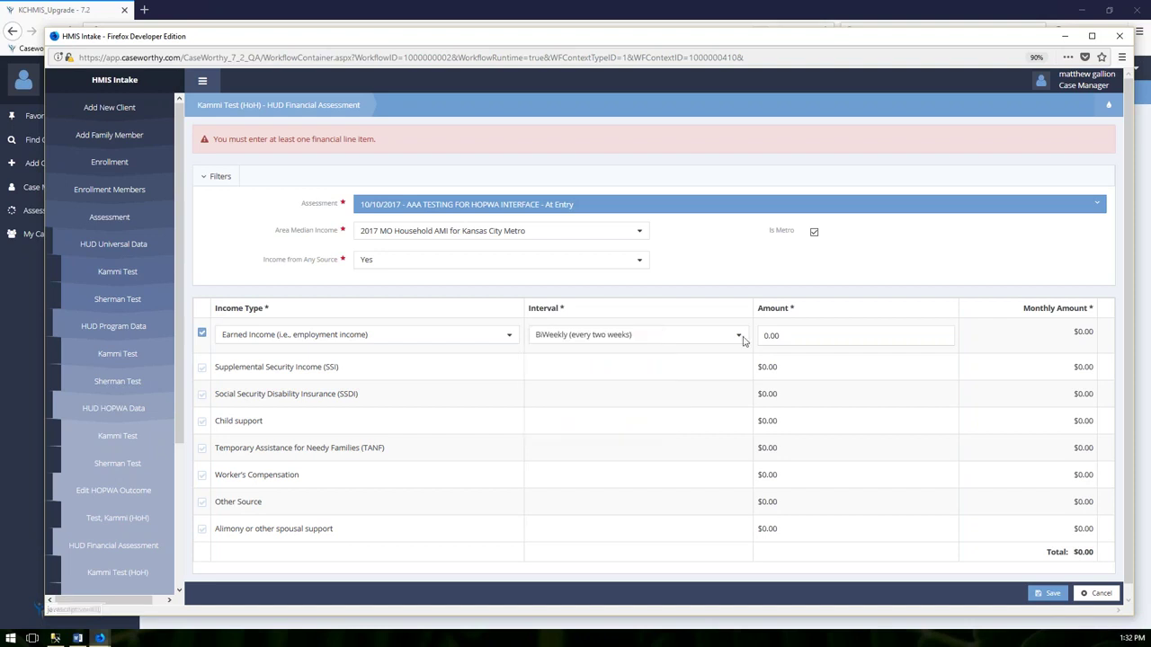
pyautogui.write('50')
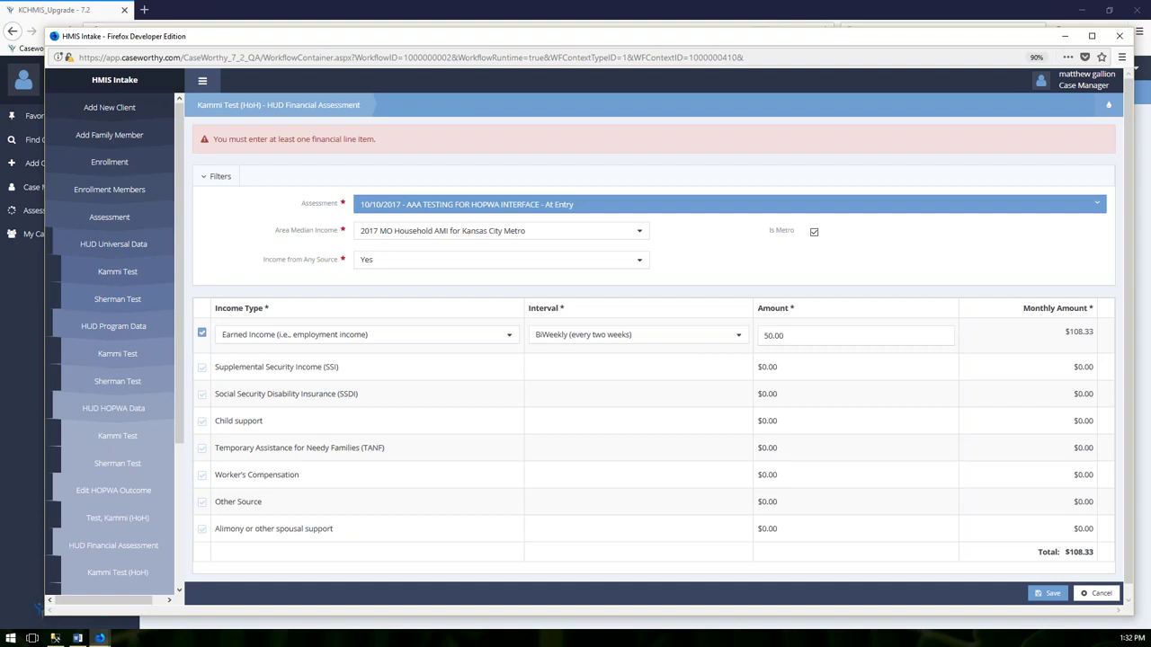
pyautogui.click(1041, 594)
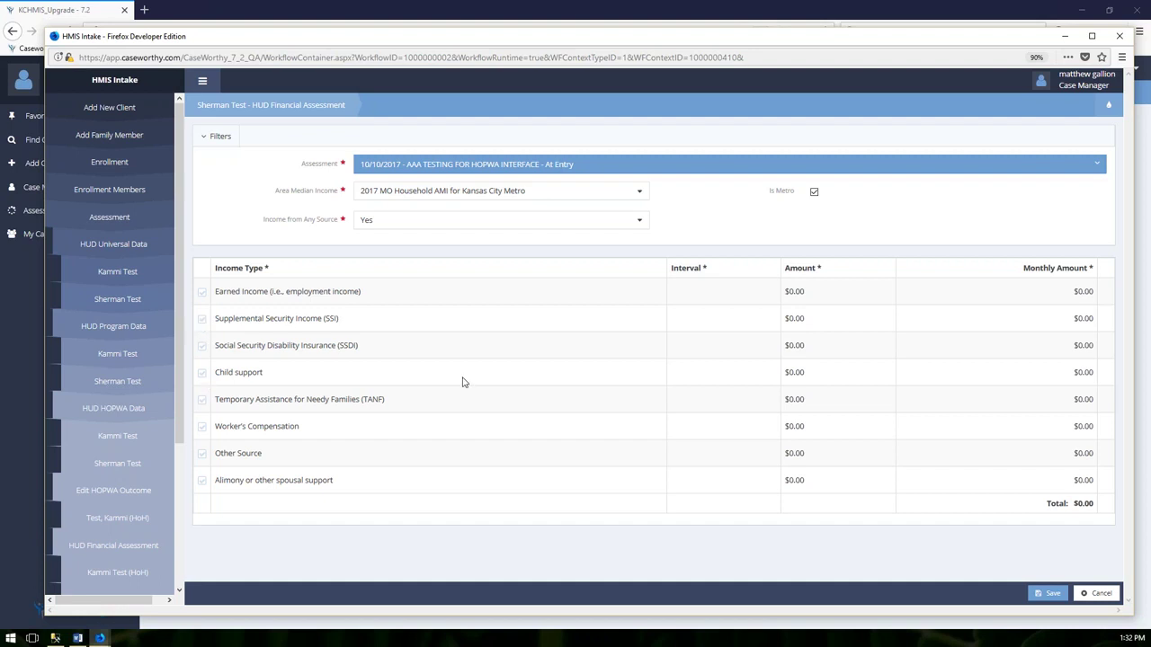
# Add monthly Child support income of 10 for the second family member and save the financial assessment
pyautogui.click(202, 374)
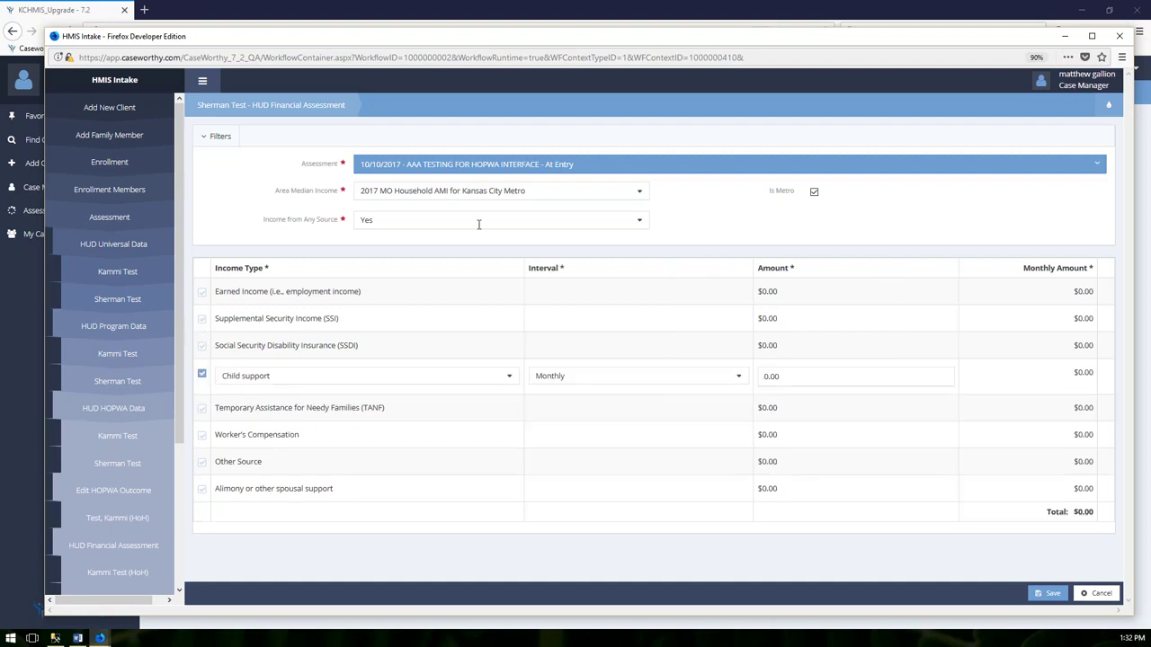
pyautogui.click(762, 376)
pyautogui.write('10')
pyautogui.click(869, 420)
pyautogui.click(1052, 594)
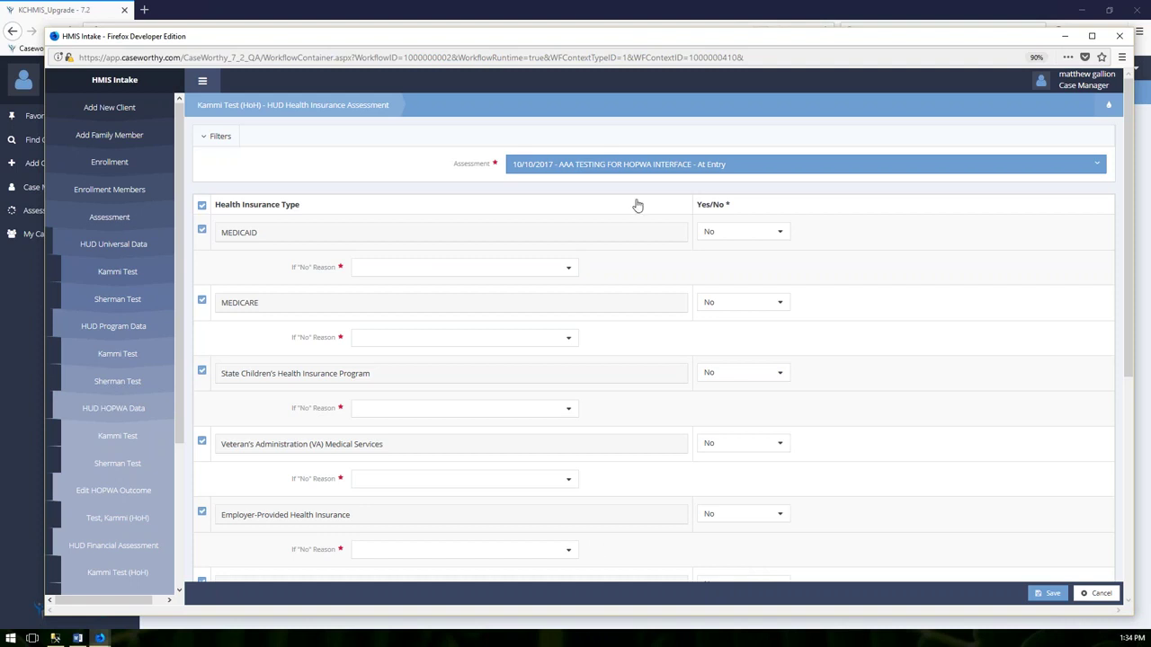
# Set the head of household's MEDICAID to Yes and give Applied: client not eligible as the reason for MEDICARE and State Children's Health Insurance Program
pyautogui.click(767, 227)
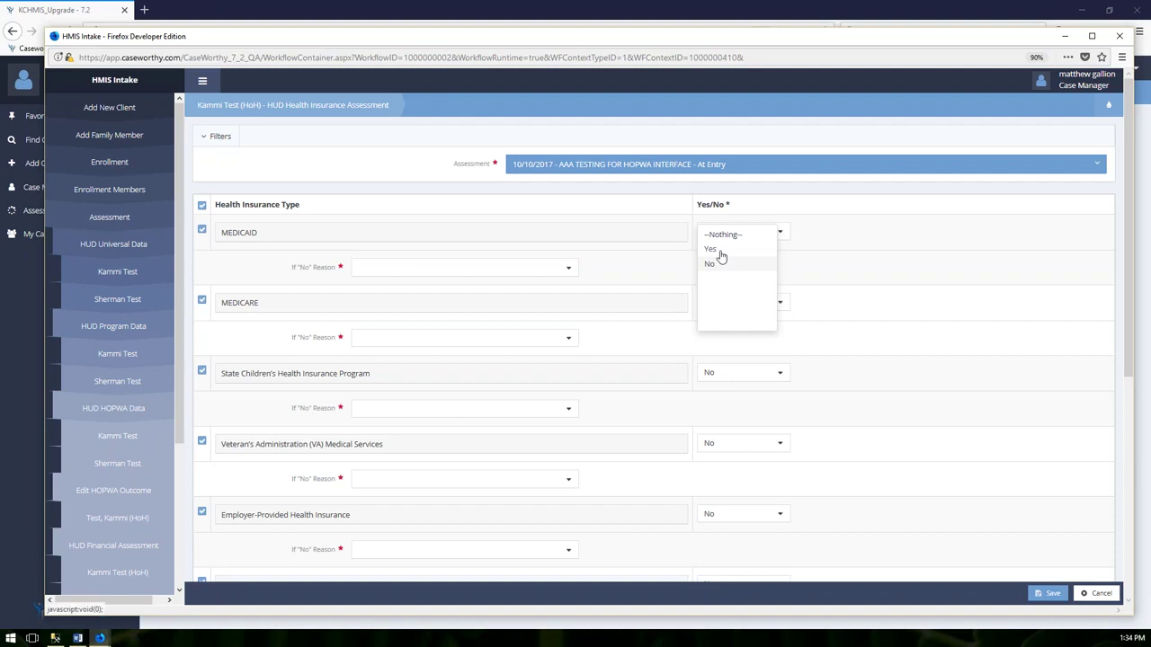
pyautogui.click(722, 249)
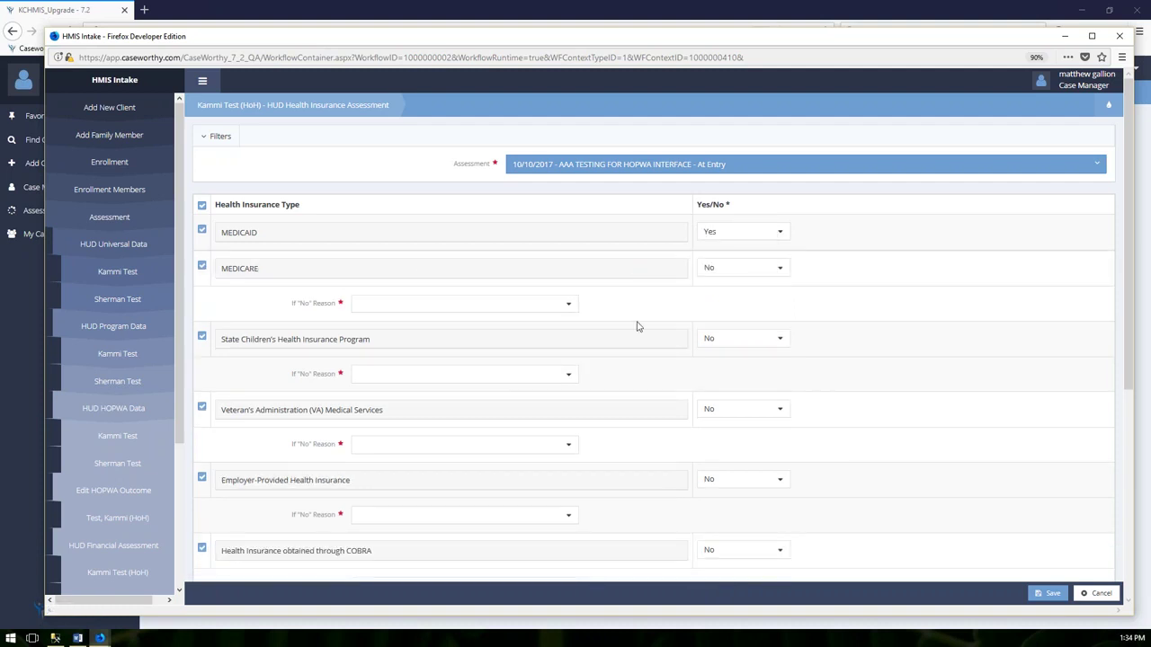
pyautogui.click(441, 304)
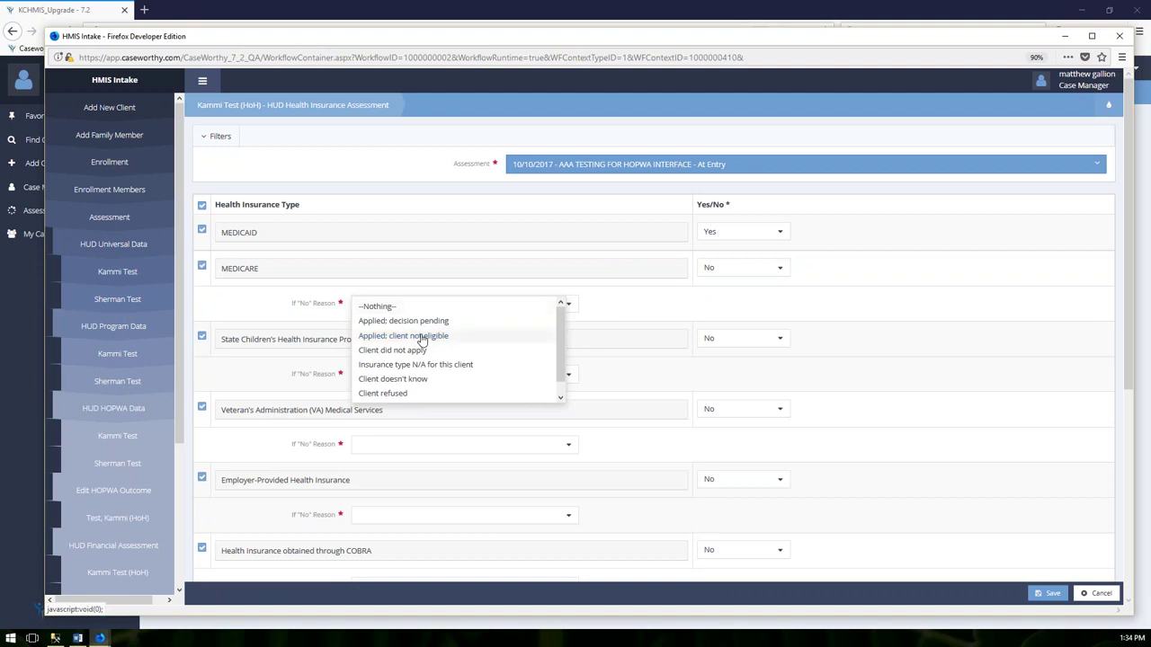
pyautogui.click(422, 337)
pyautogui.click(552, 378)
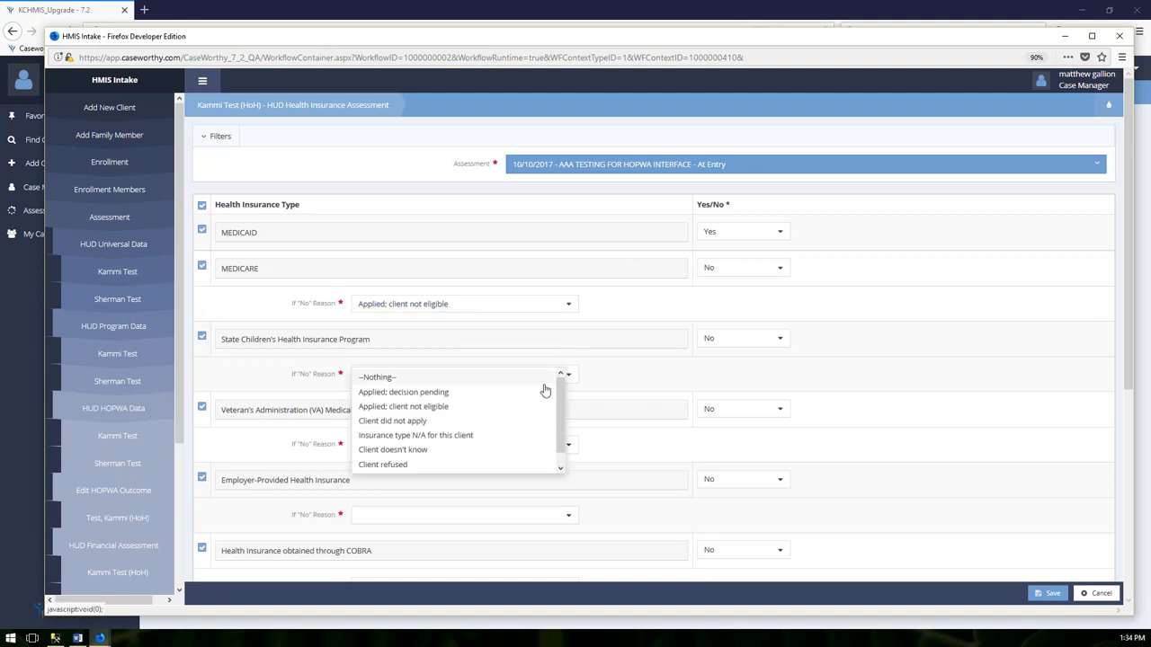
pyautogui.click(427, 409)
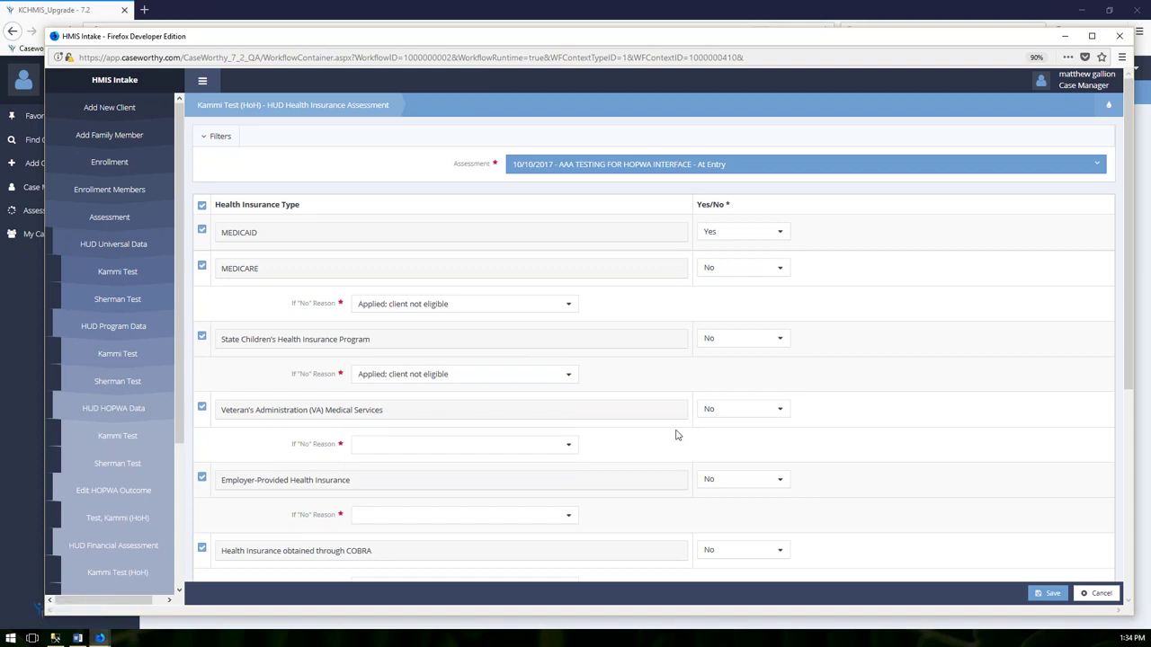
# Set the head of household's "No" reason to Applied: decision pending for VA Medical Services, Employer-Provided and COBRA health insurance
pyautogui.click(503, 444)
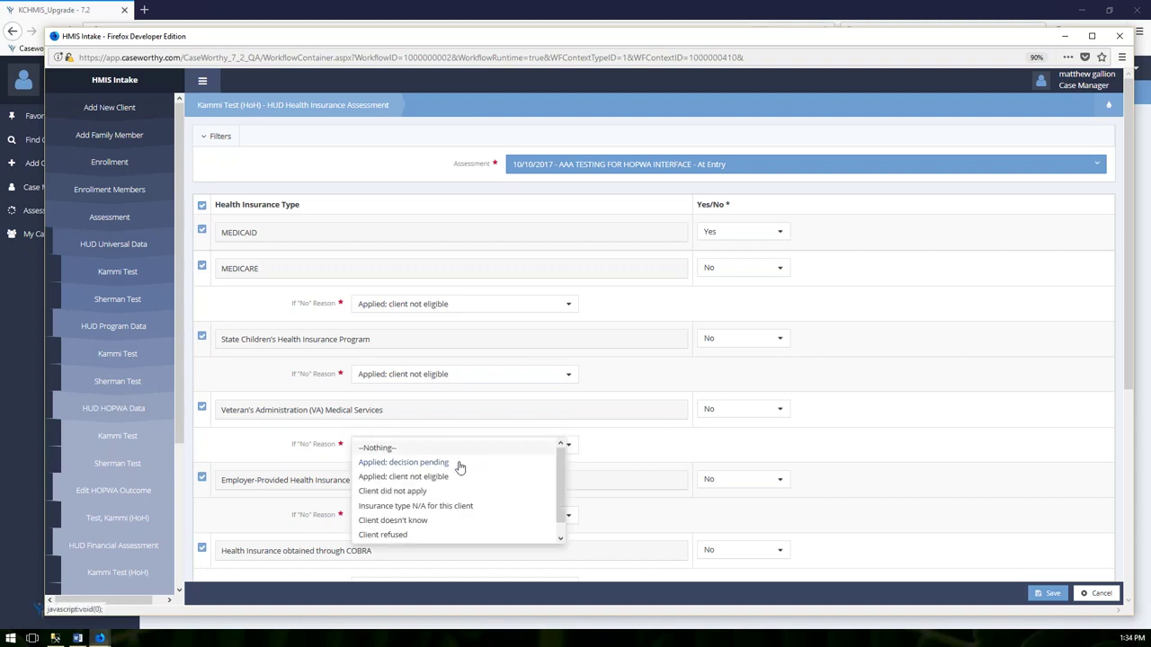
pyautogui.click(459, 462)
pyautogui.scroll(-1, 488, 471)
pyautogui.click(566, 454)
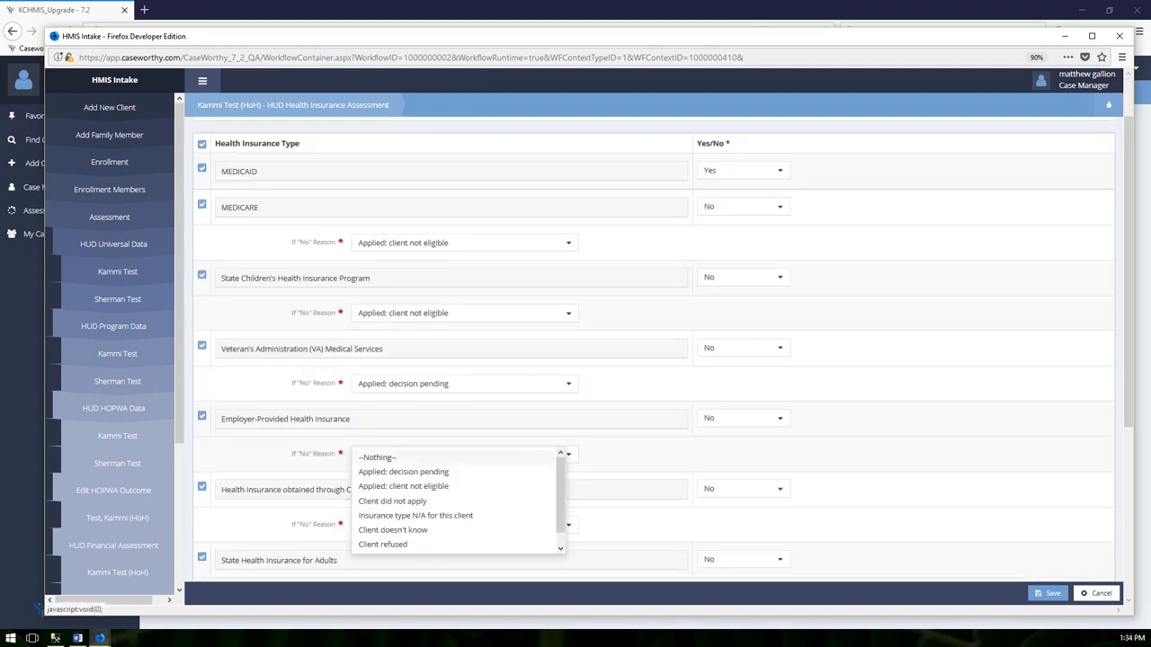
pyautogui.click(471, 474)
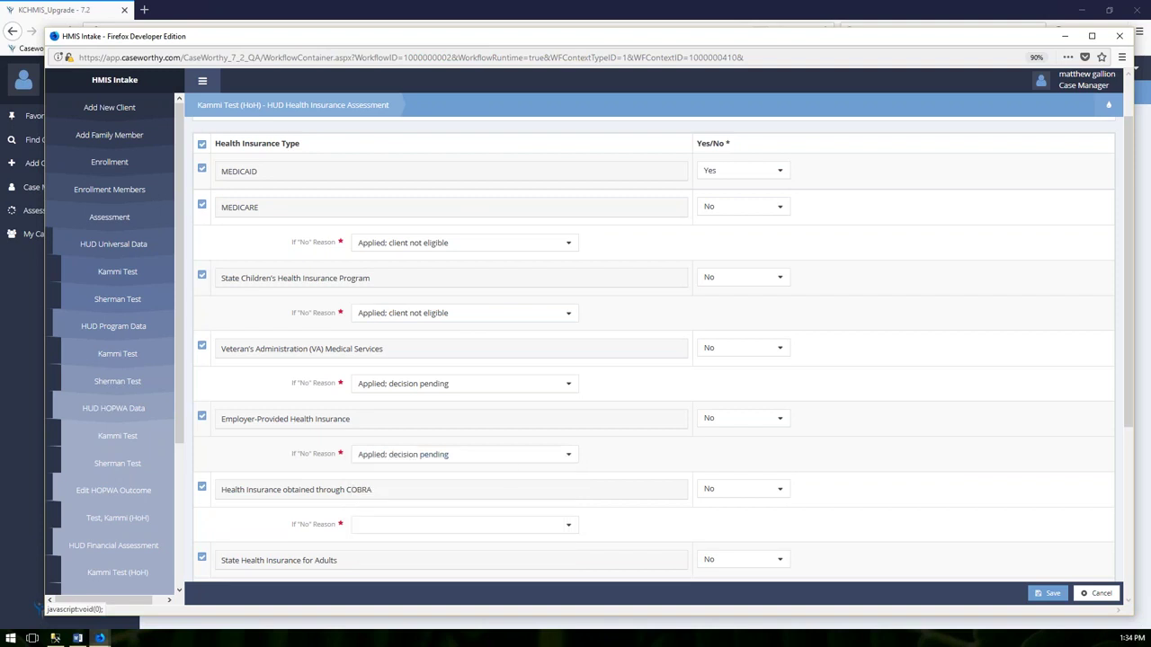
pyautogui.scroll(-2, 539, 463)
pyautogui.click(548, 406)
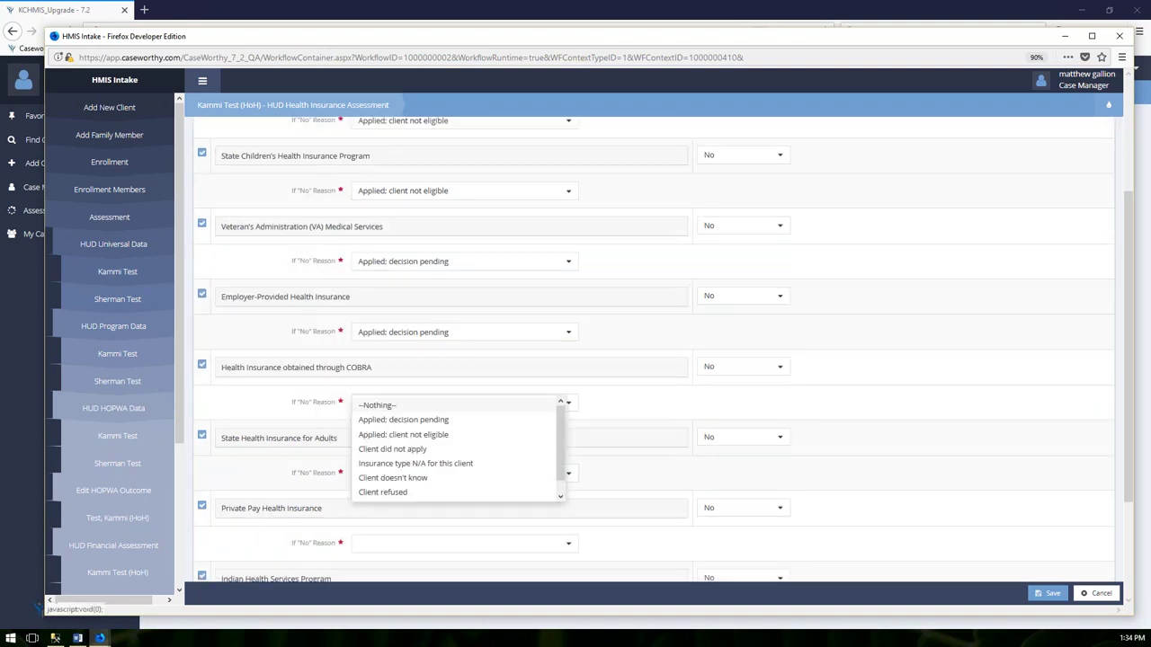
pyautogui.click(379, 422)
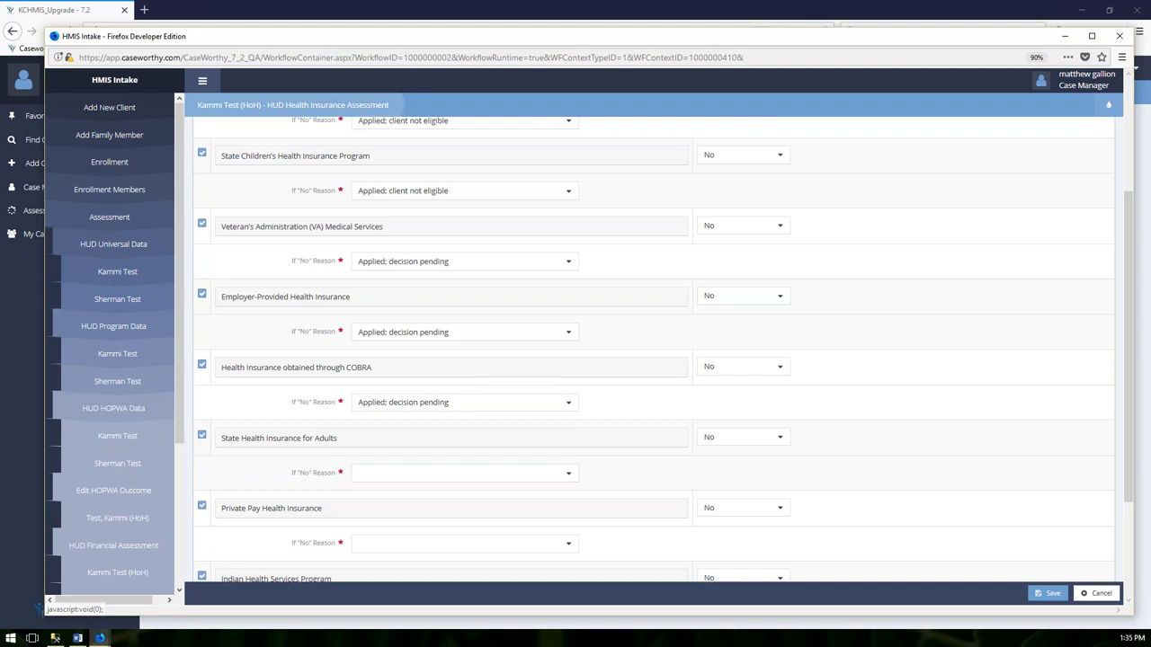
# Give Applied: decision pending for State Health Insurance for Adults, Private Pay, Indian Health Services and Other, and save the head of household's health insurance assessment
pyautogui.click(570, 474)
pyautogui.click(380, 494)
pyautogui.scroll(-2, 402, 494)
pyautogui.click(563, 420)
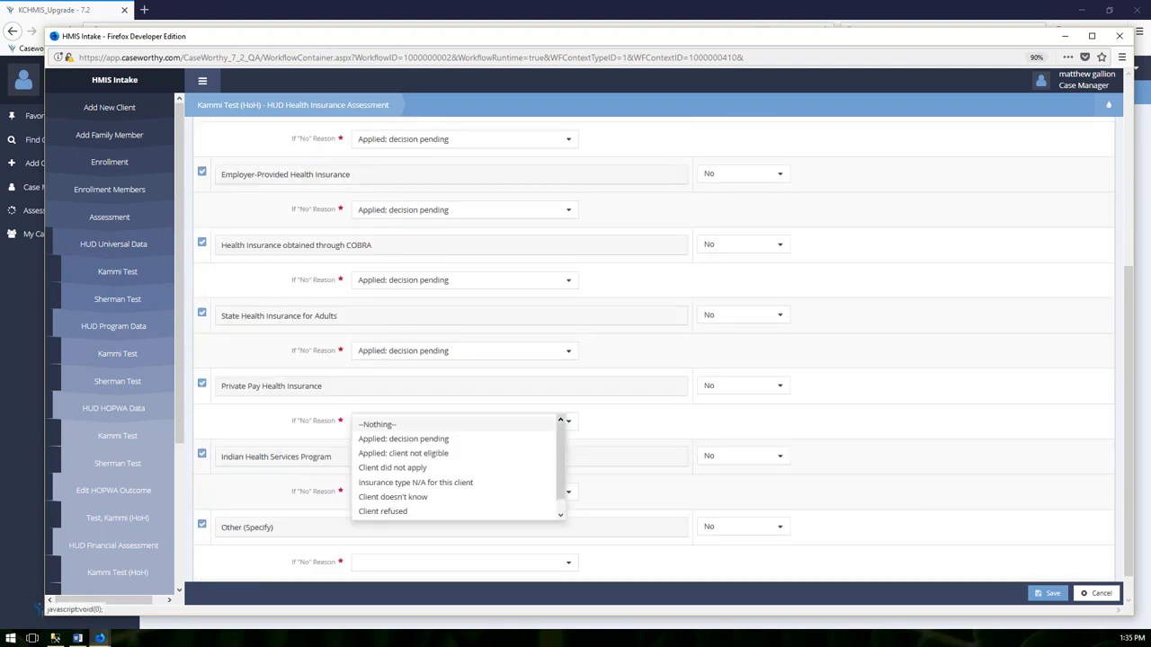
pyautogui.click(452, 438)
pyautogui.scroll(-1, 490, 461)
pyautogui.click(490, 461)
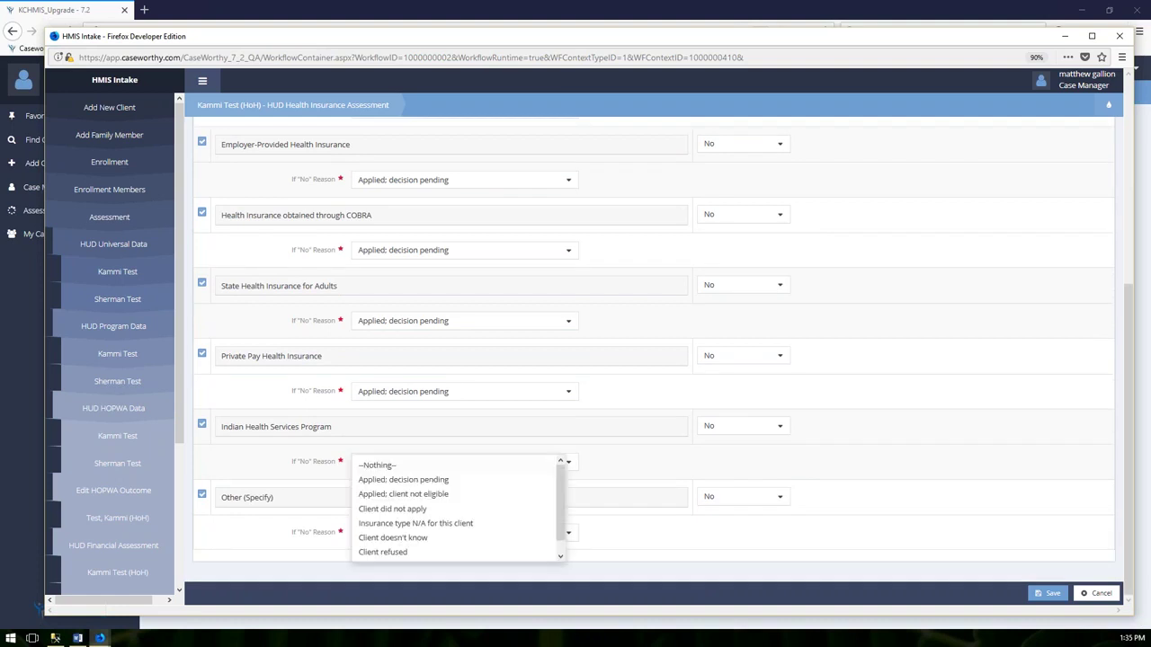
pyautogui.click(436, 481)
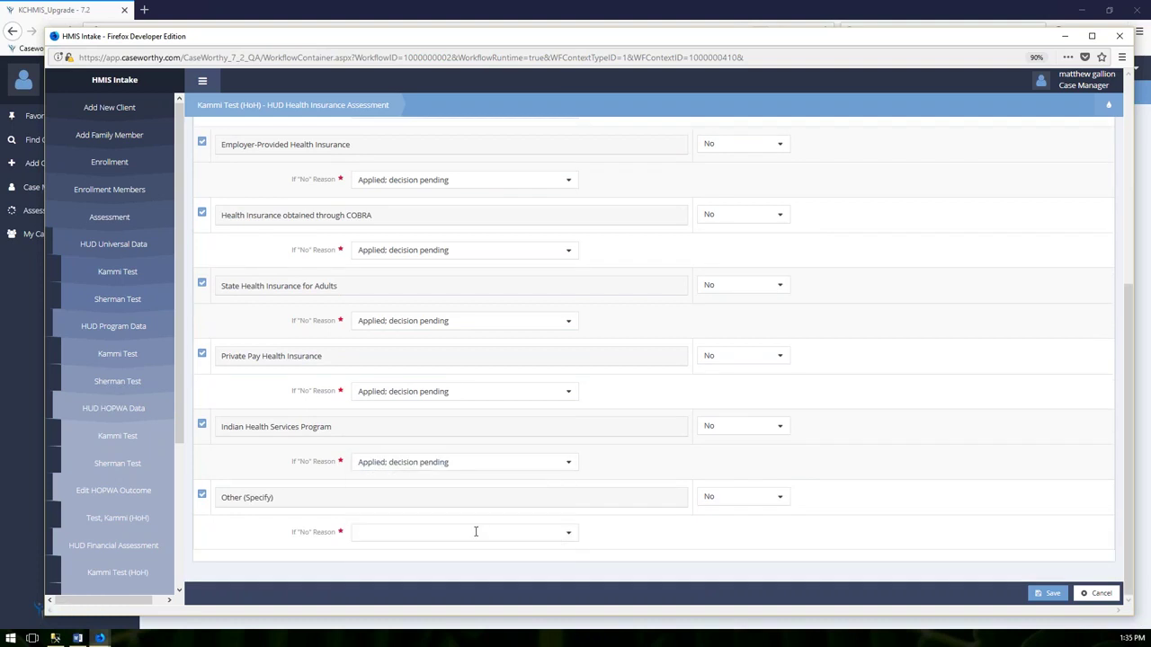
pyautogui.click(557, 531)
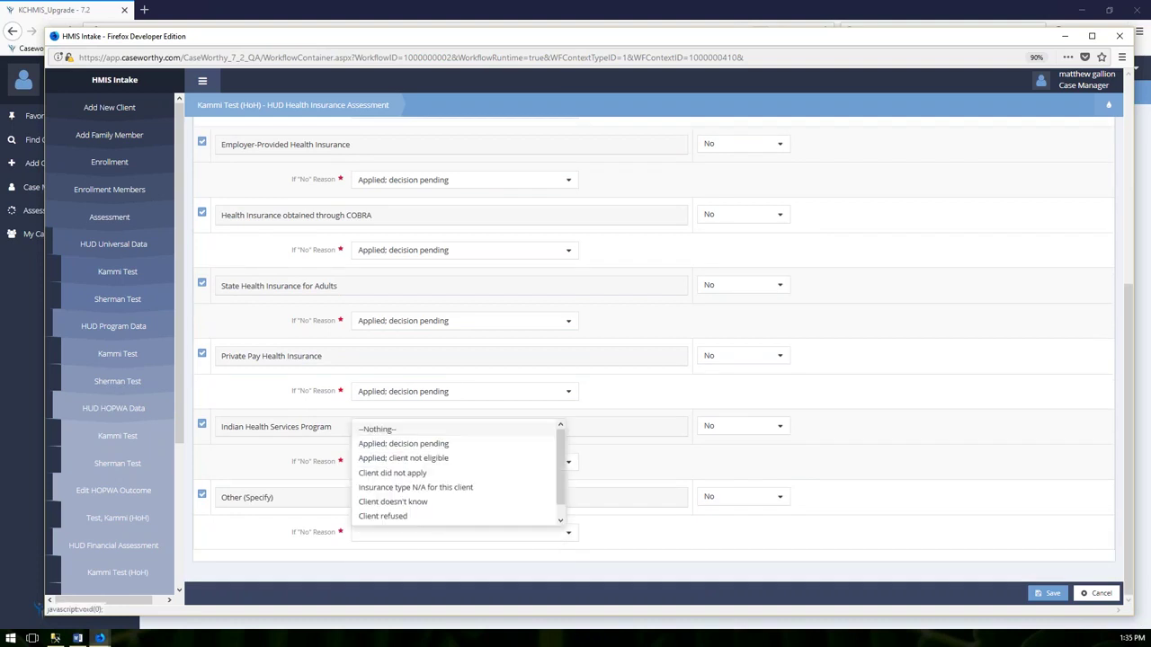
pyautogui.click(403, 444)
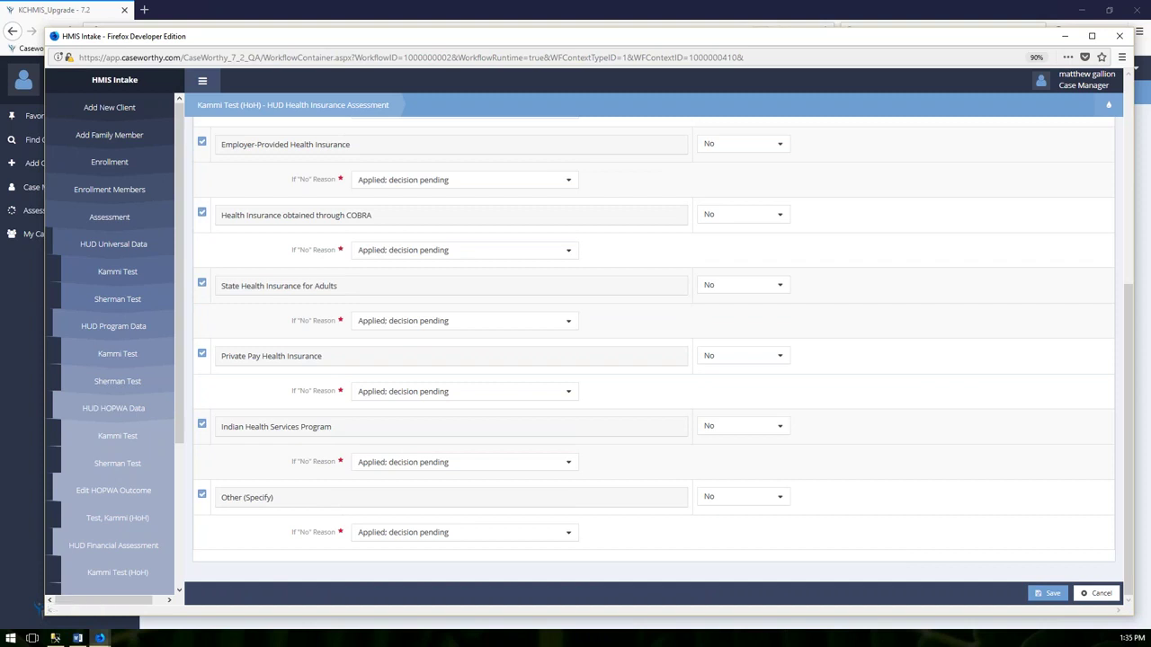
pyautogui.click(1043, 594)
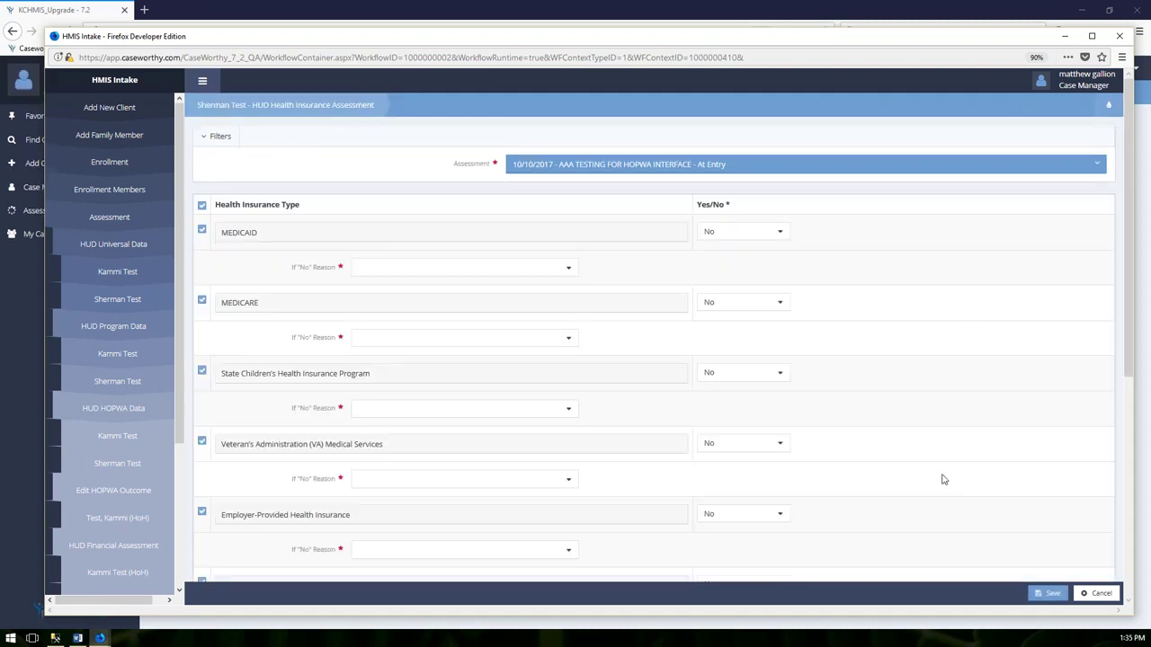
# For the second family member, set the "No" reason to Applied: decision pending for MEDICAID and Client refused for MEDICARE and State Children's Health Insurance Program
pyautogui.click(502, 268)
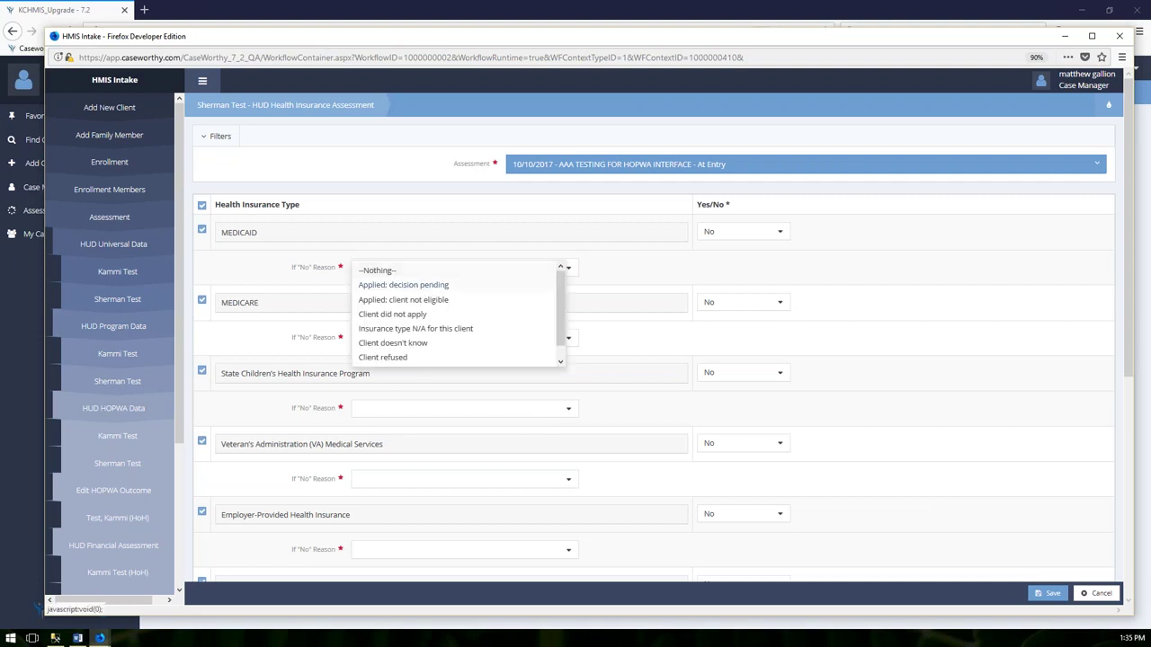
pyautogui.click(418, 286)
pyautogui.click(434, 335)
pyautogui.click(397, 429)
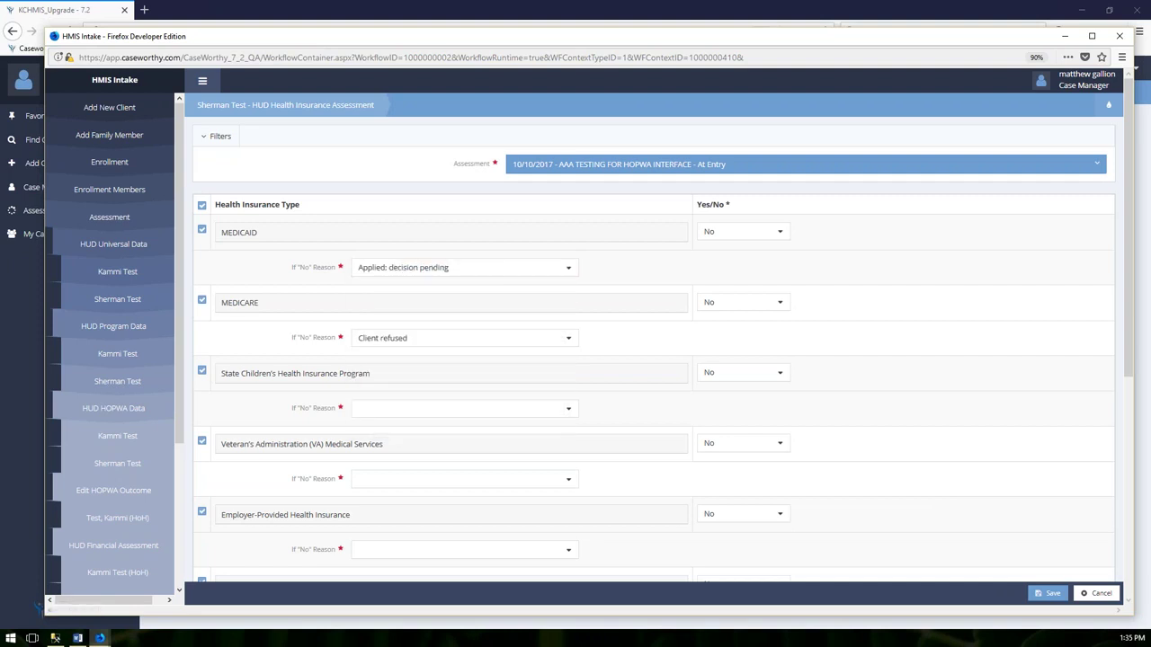
pyautogui.click(423, 409)
pyautogui.click(387, 499)
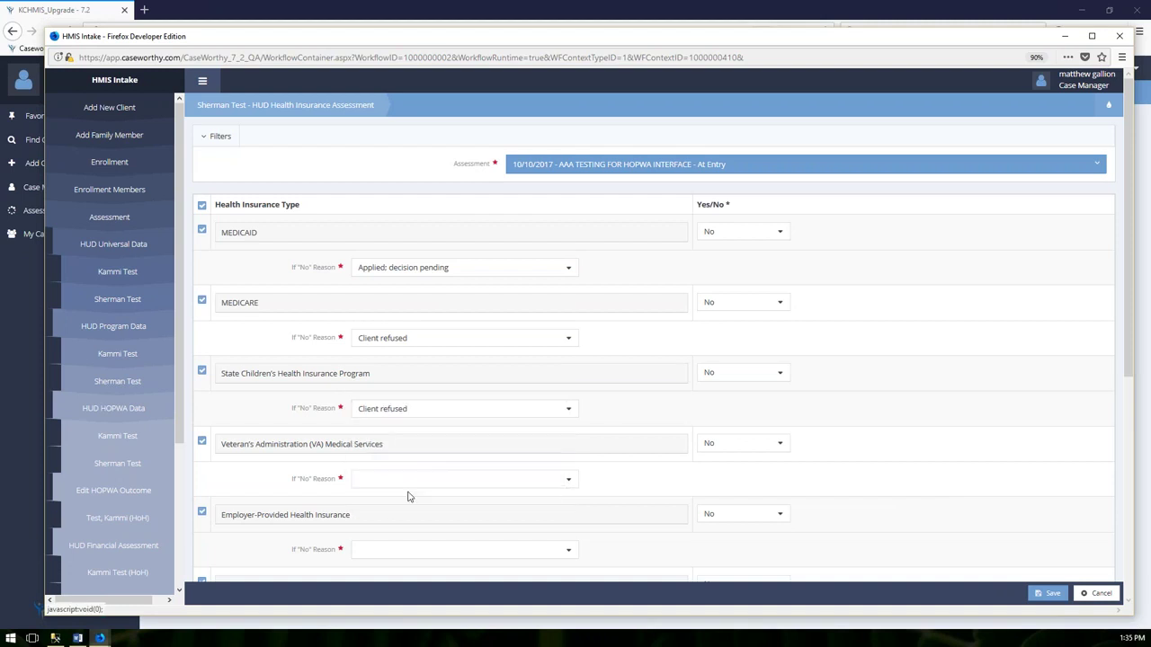
# Set the "No" reason to Client did not apply for VA Medical Services and Client refused for Employer-Provided and COBRA health insurance
pyautogui.scroll(-2, 406, 496)
pyautogui.click(431, 357)
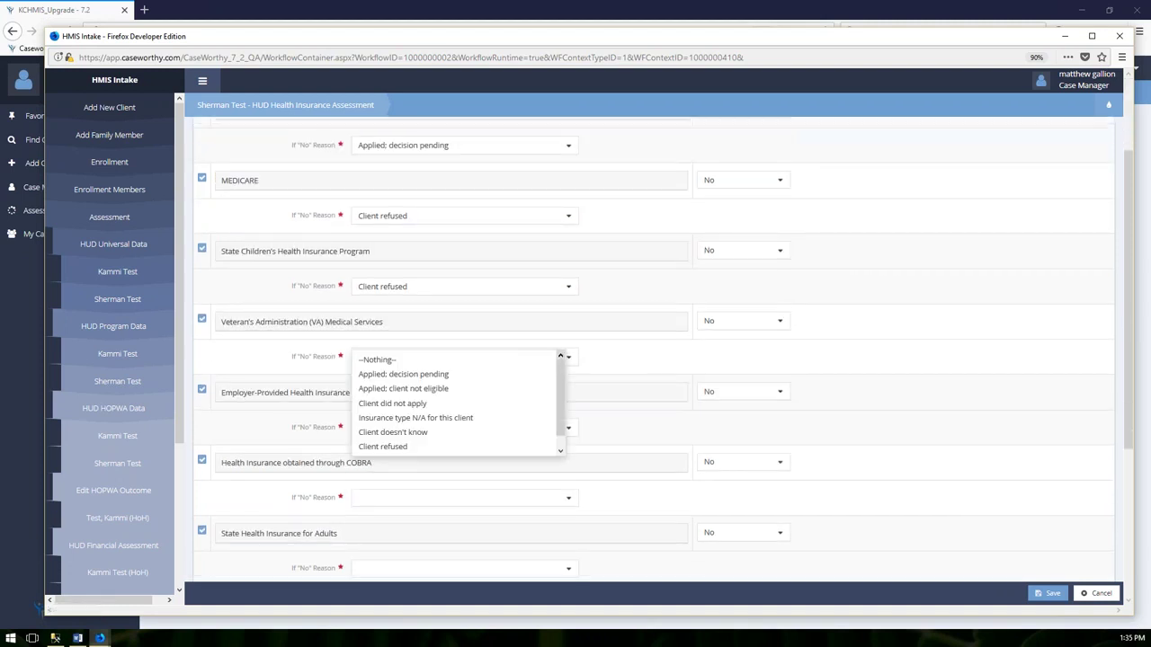
pyautogui.click(410, 412)
pyautogui.click(423, 428)
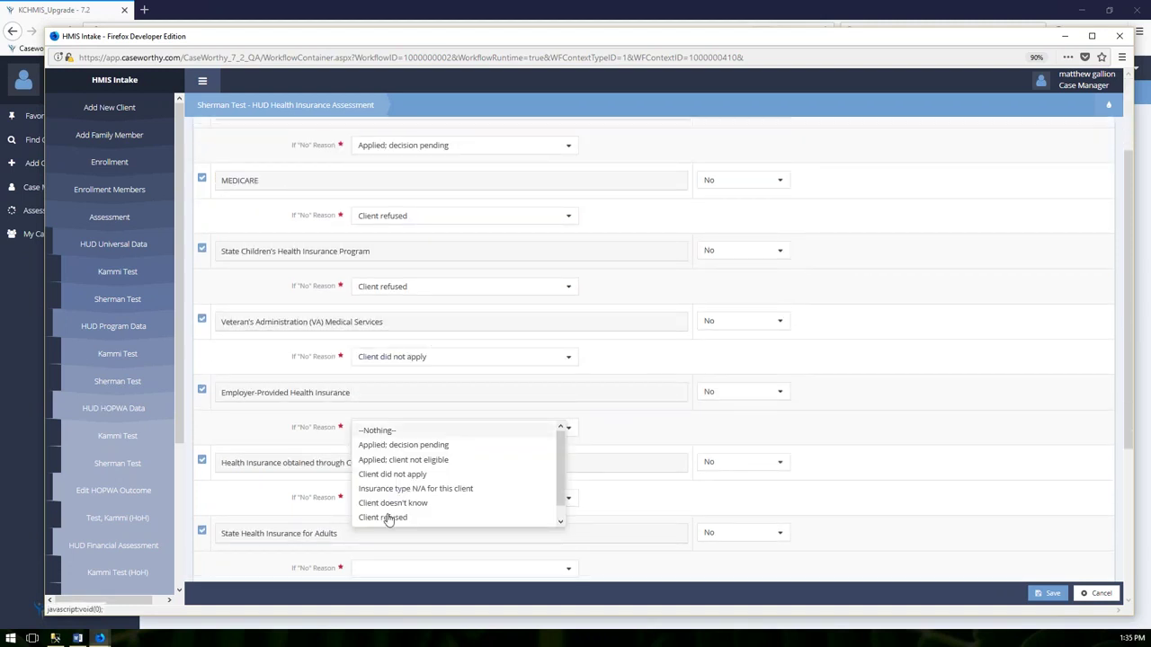
pyautogui.click(386, 518)
pyautogui.scroll(-1, 555, 517)
pyautogui.click(454, 437)
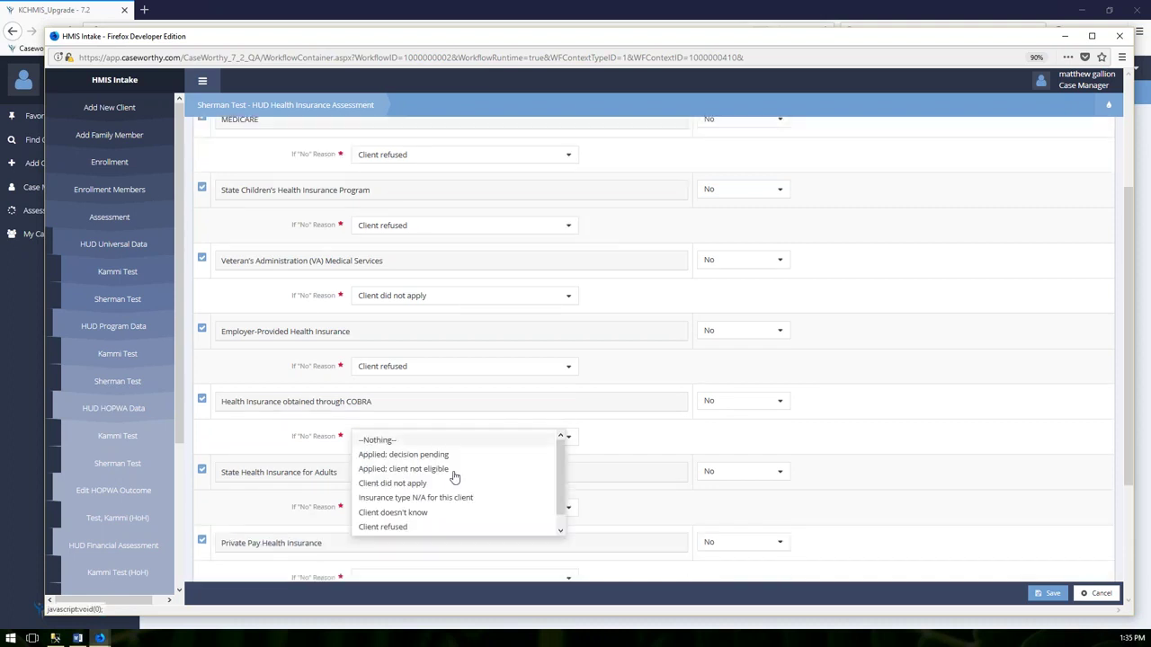
pyautogui.click(388, 527)
# Set Client did not apply for State Health Insurance for Adults and Indian Health Services Program, and Applied: client not eligible for Private Pay Health Insurance
pyautogui.click(437, 506)
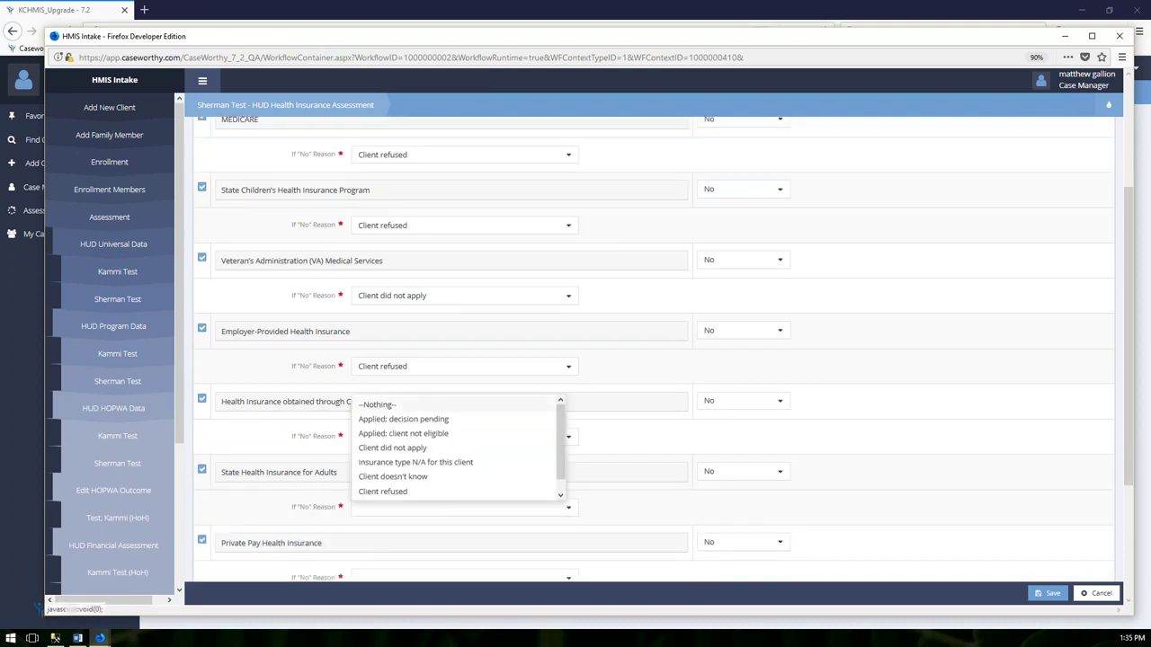
pyautogui.click(392, 447)
pyautogui.scroll(-2, 465, 520)
pyautogui.click(454, 455)
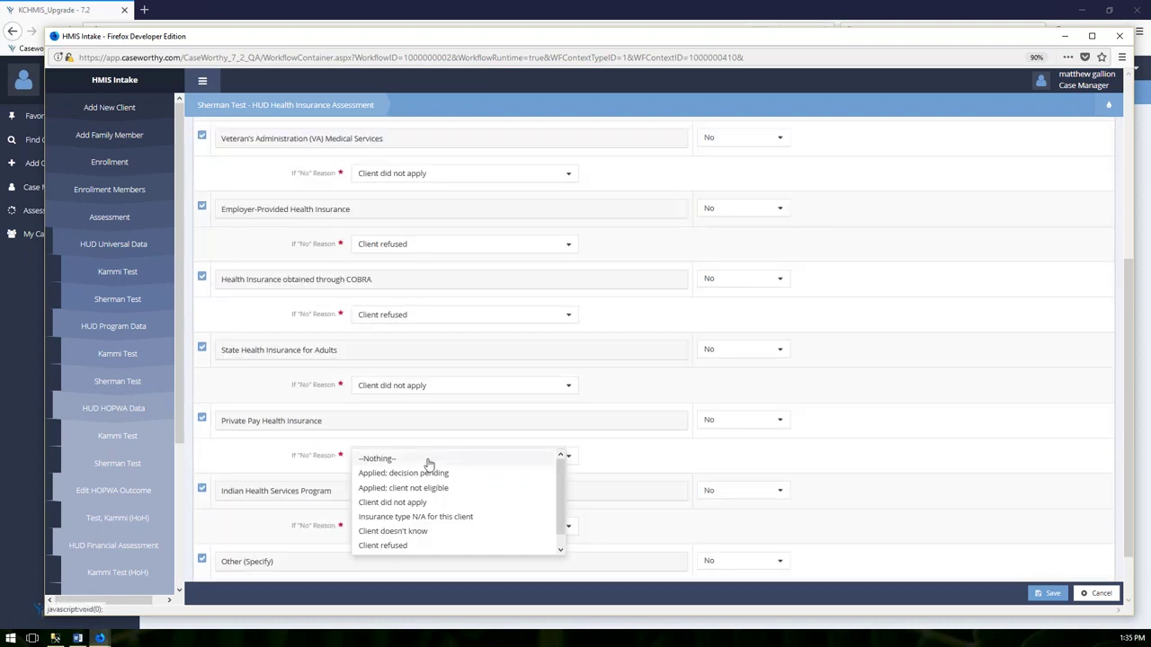
pyautogui.click(403, 487)
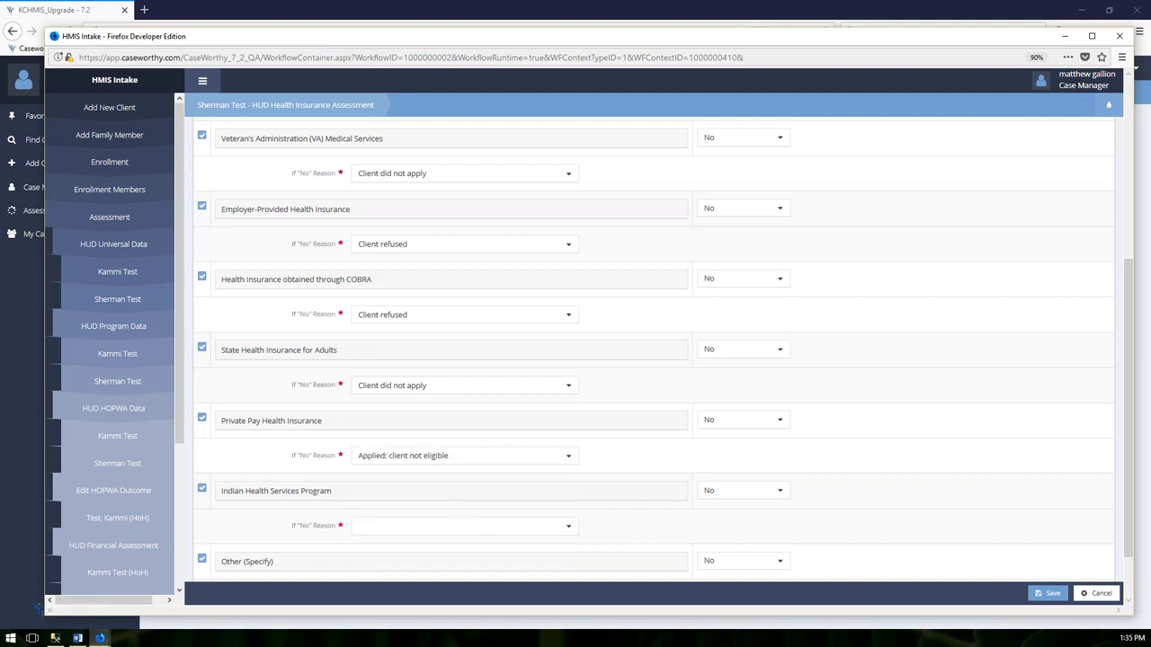
pyautogui.click(486, 528)
pyautogui.click(397, 469)
# Give Applied: decision pending as the reason for Other (Specify) and save the second family member's health insurance assessment
pyautogui.scroll(-1, 495, 509)
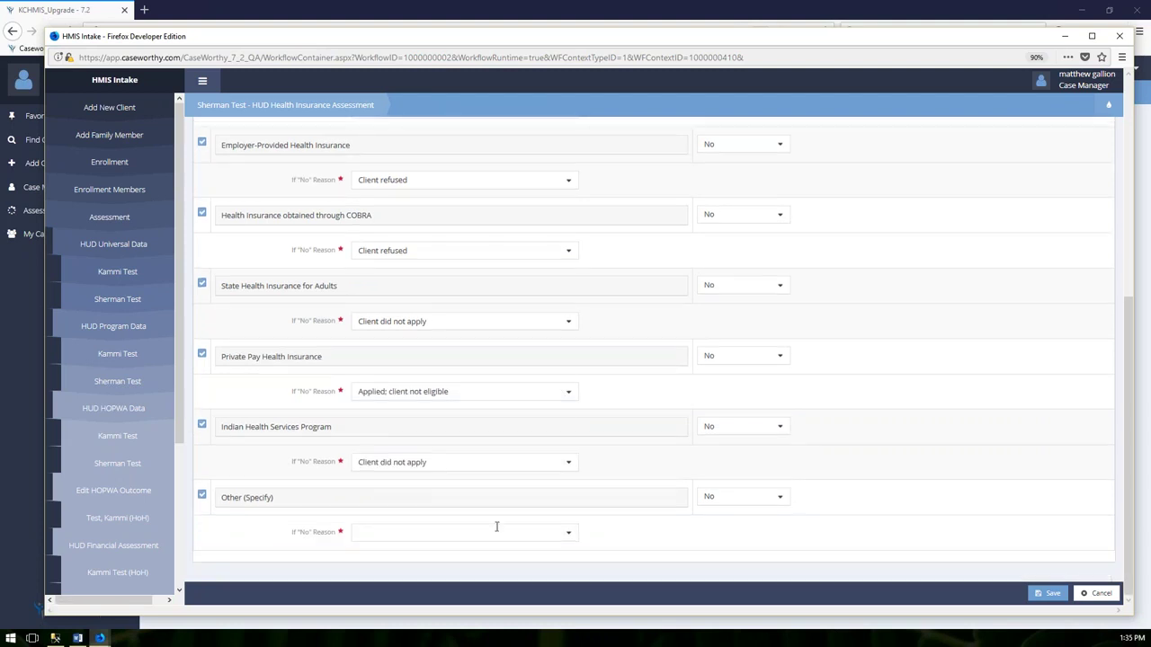
pyautogui.click(495, 526)
pyautogui.click(406, 442)
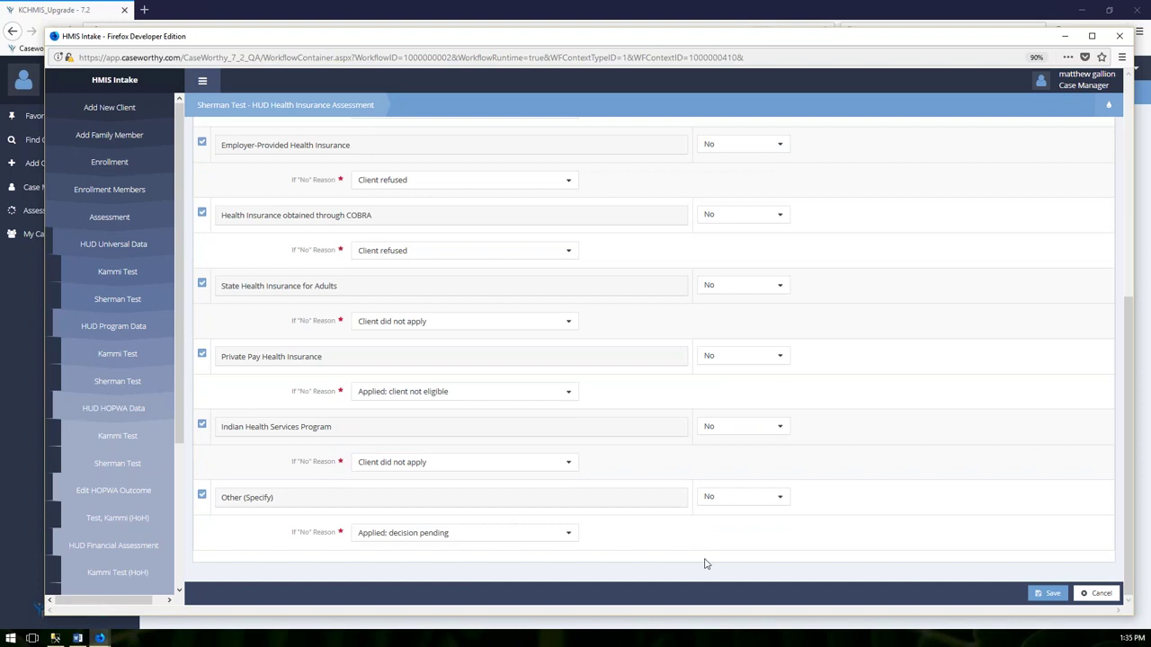
pyautogui.click(1048, 593)
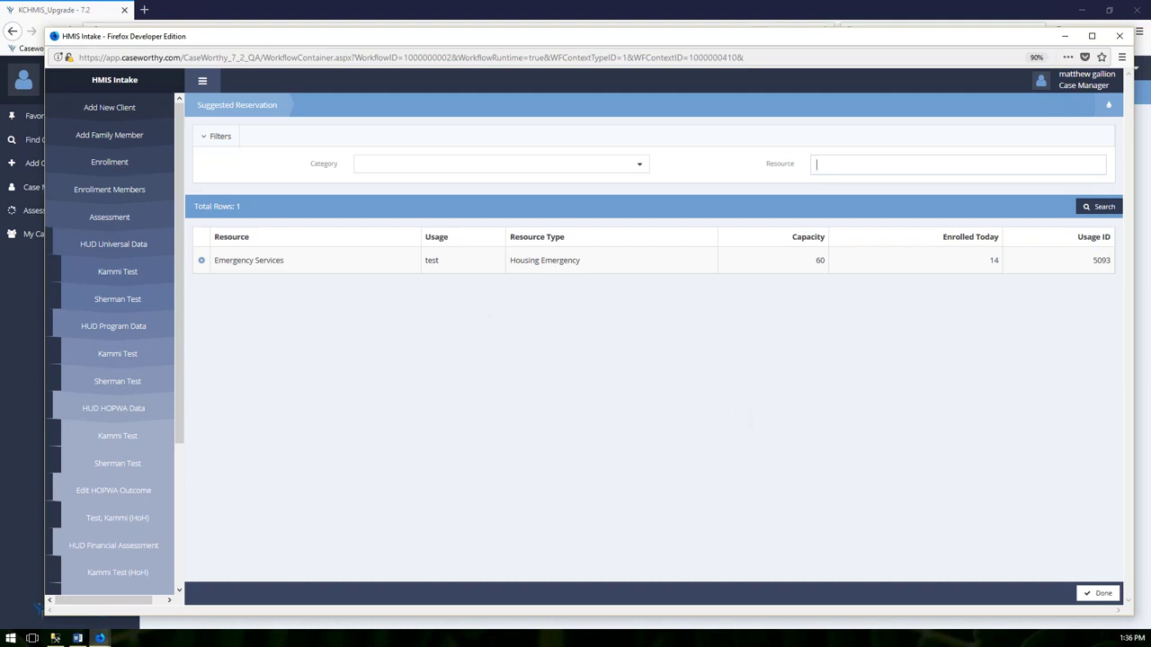
# View the reservation and check-in actions for the Emergency Services resource and complete the Suggested Reservation form without making a reservation
pyautogui.click(201, 260)
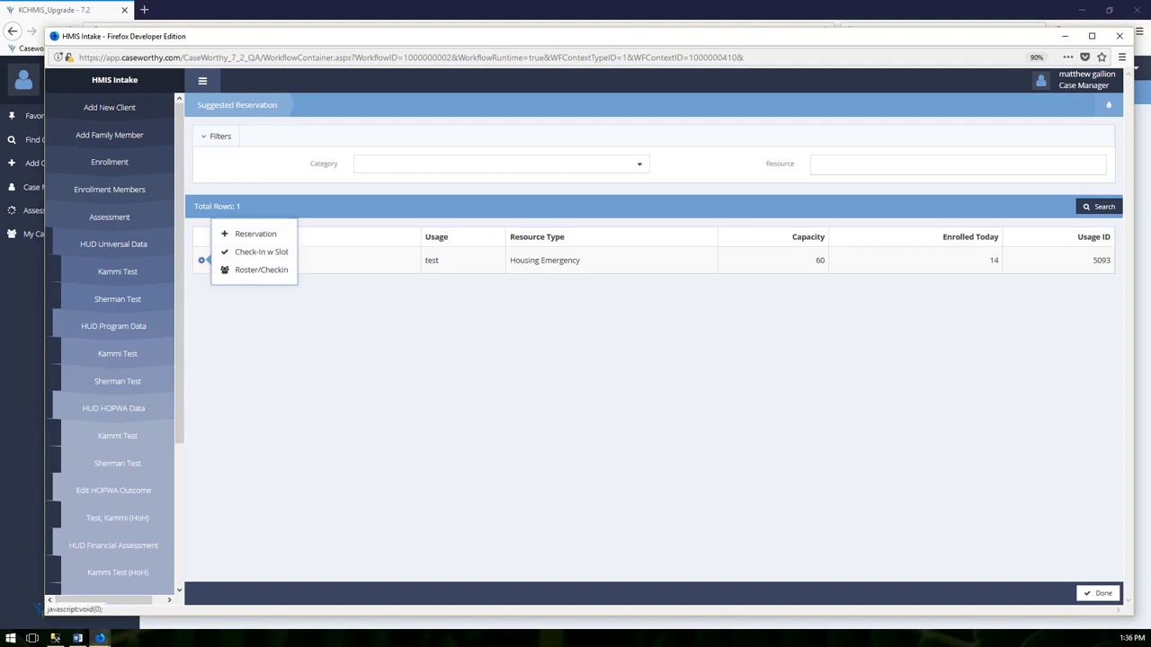
pyautogui.click(201, 261)
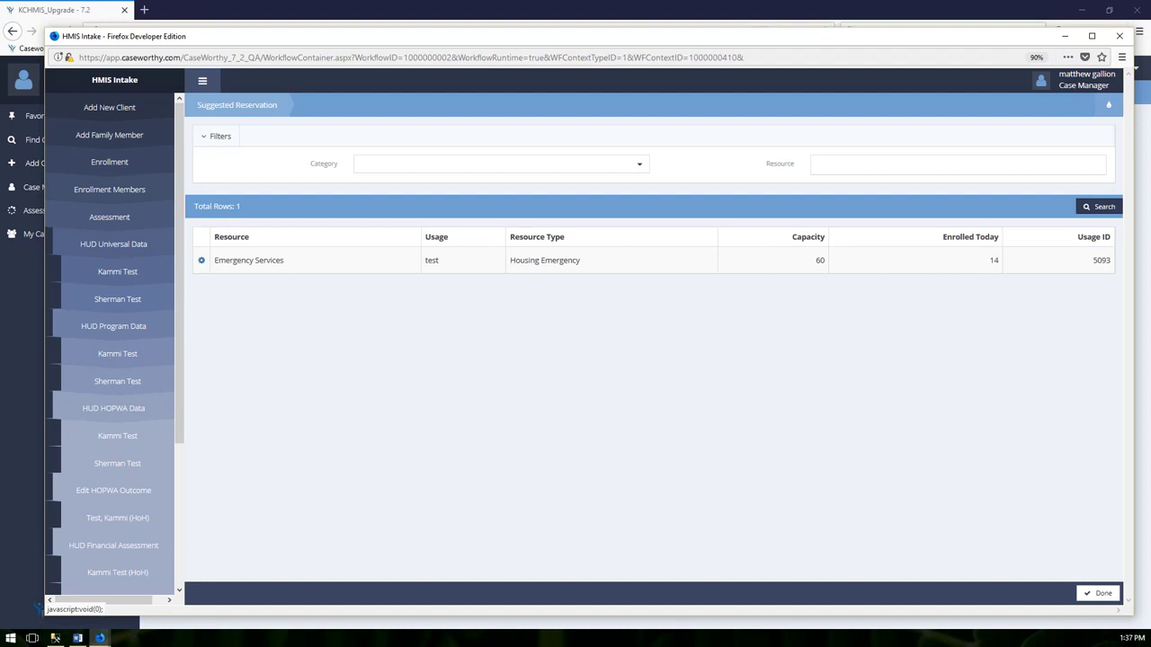
pyautogui.click(1099, 593)
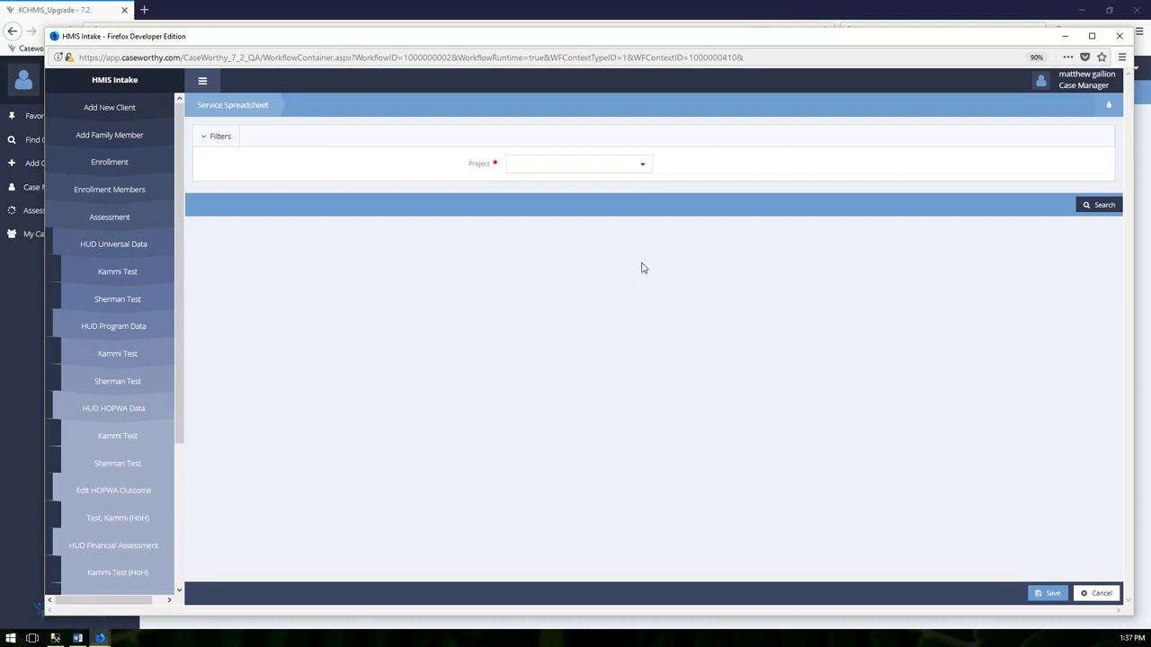
# List the services for the AAA TESTING FOR HOPWA INTERFACE project and select the Last Month's Rent service
pyautogui.click(642, 167)
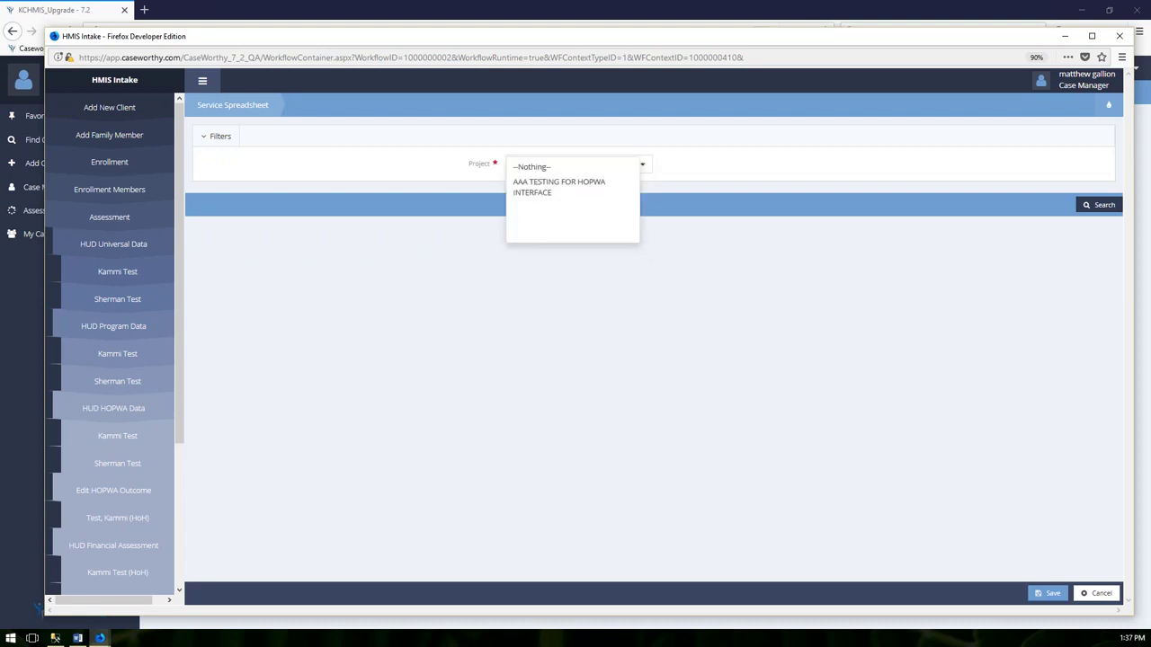
pyautogui.click(570, 189)
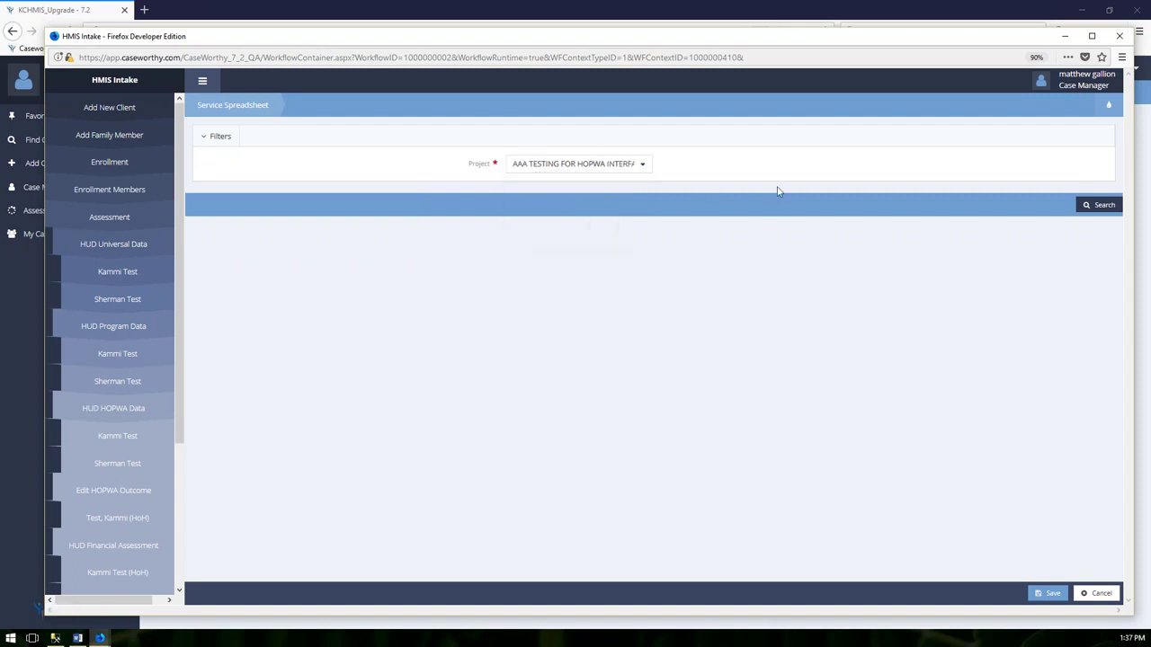
pyautogui.click(1104, 207)
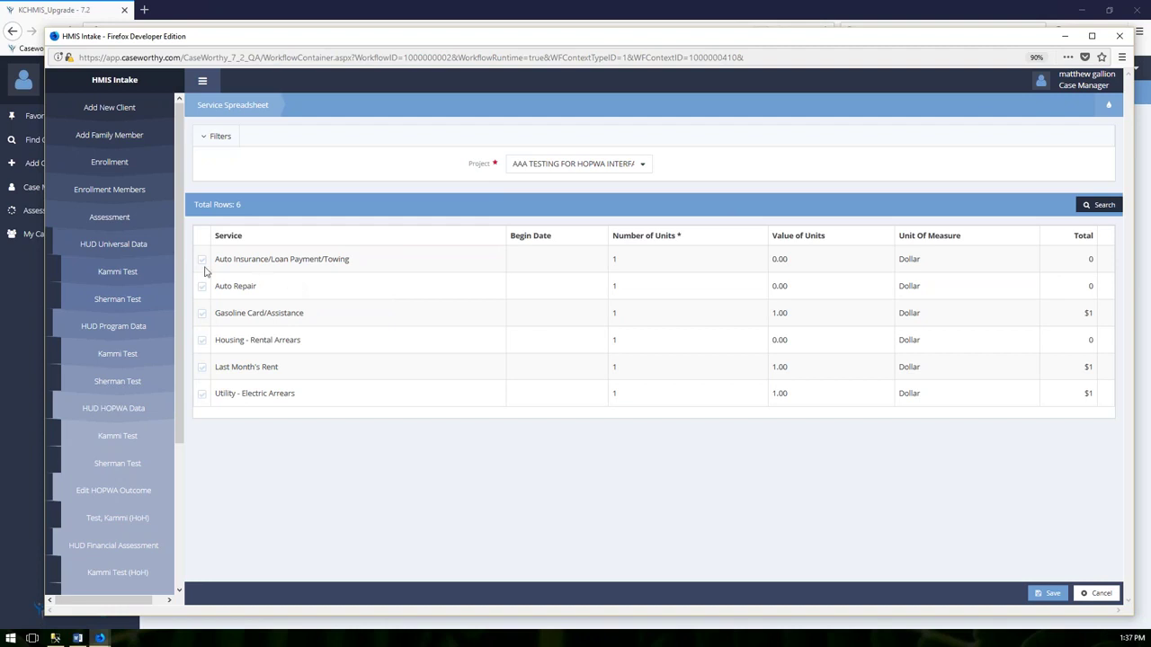
pyautogui.click(202, 367)
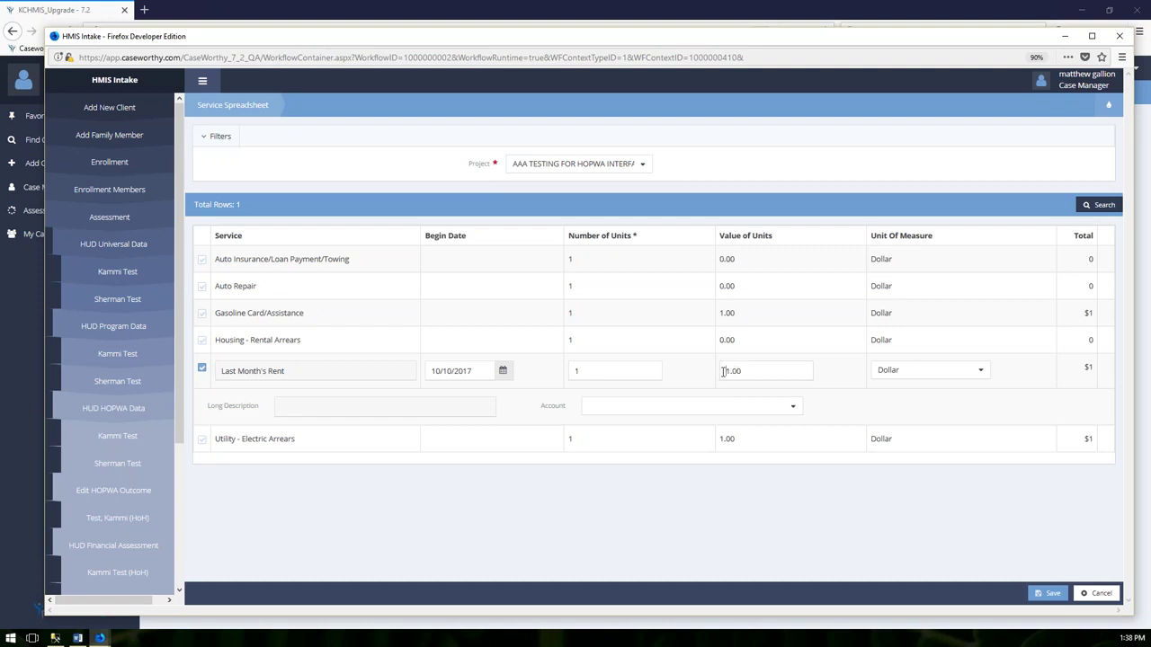
# Give the Last Month's Rent service a value of units of 100.00 and a number of units of 1
pyautogui.click(722, 372)
pyautogui.write('00')
pyautogui.press('BackSpace')
pyautogui.press('BackSpace')
pyautogui.press('Right')
pyautogui.write('00')
pyautogui.doubleClick(573, 371)
pyautogui.write('2')
pyautogui.moveTo(593, 370); pyautogui.dragTo(575, 366)
pyautogui.write('1')
# Choose Dollar as the unit of measure for Last Month's Rent, leave its account blank and save the service spreadsheet
pyautogui.click(979, 372)
pyautogui.moveTo(975, 419)
pyautogui.mouseDown()
pyautogui.moveTo(978, 438)
pyautogui.moveTo(977, 410)
pyautogui.mouseUp()
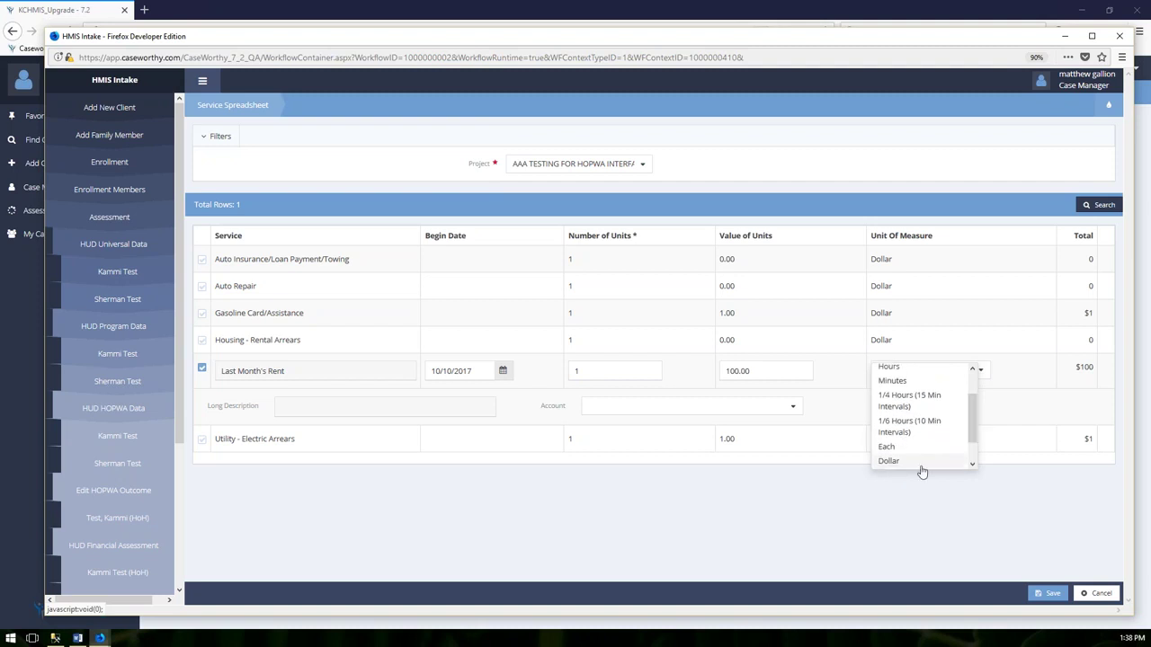
pyautogui.click(917, 465)
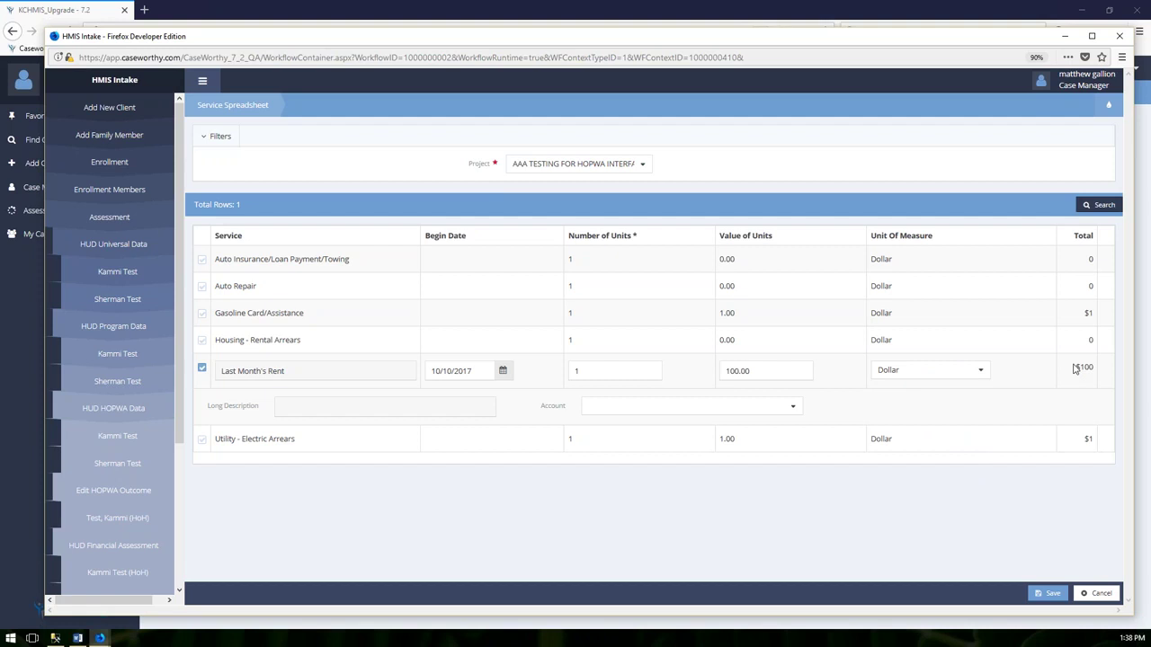
pyautogui.click(756, 407)
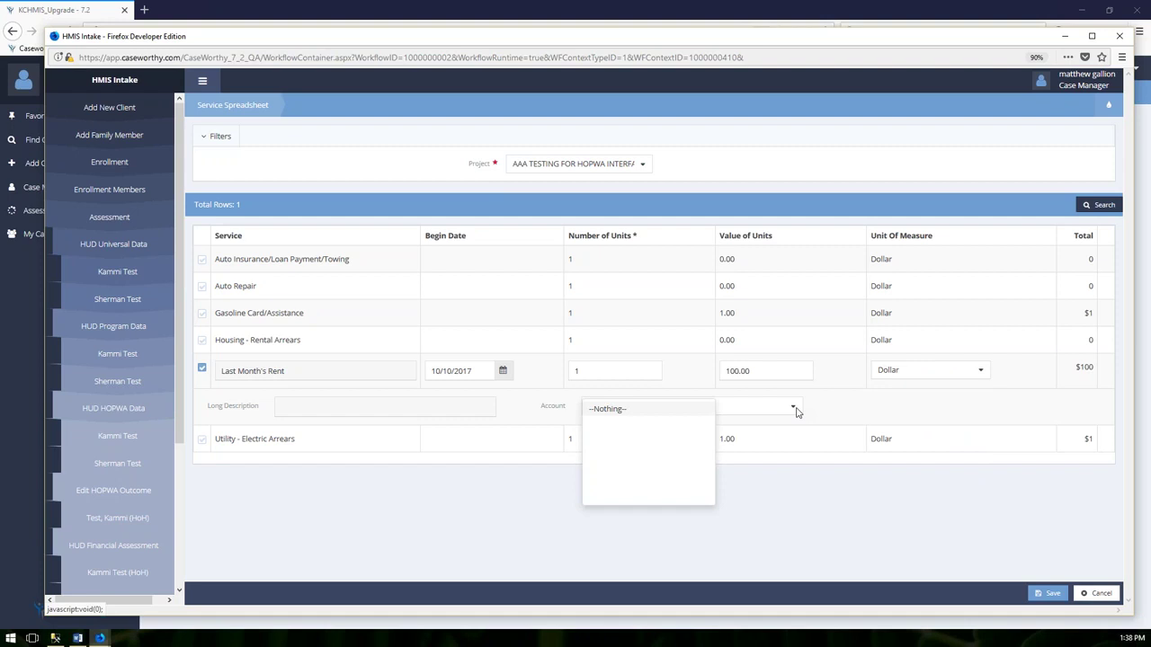
pyautogui.click(795, 411)
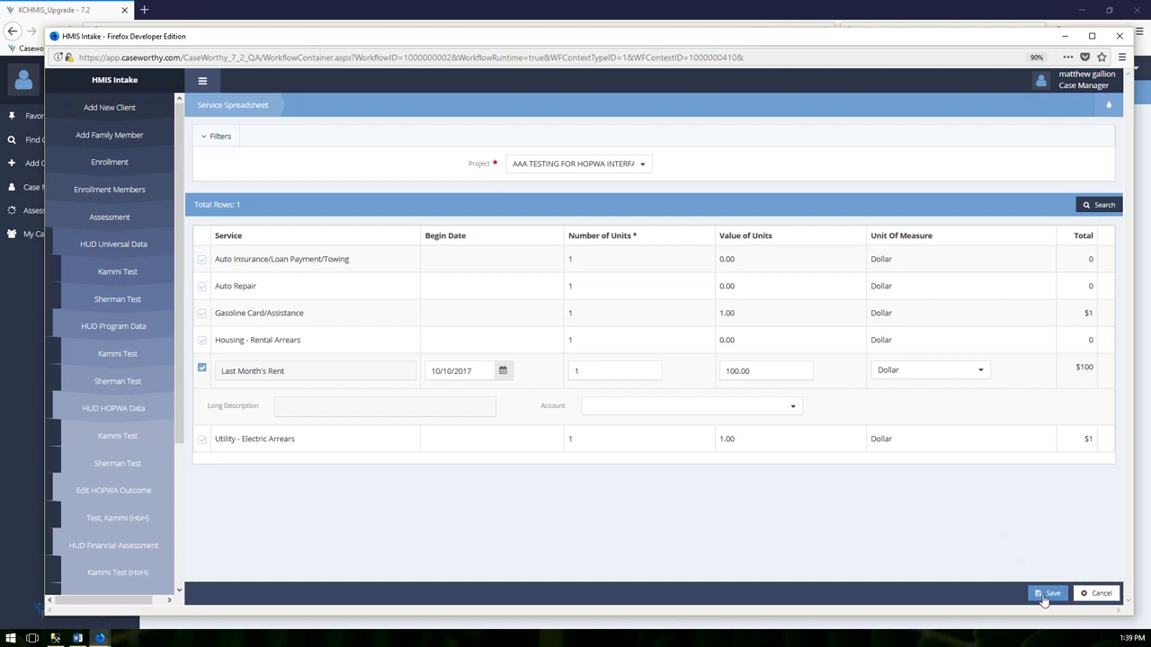
pyautogui.click(1048, 594)
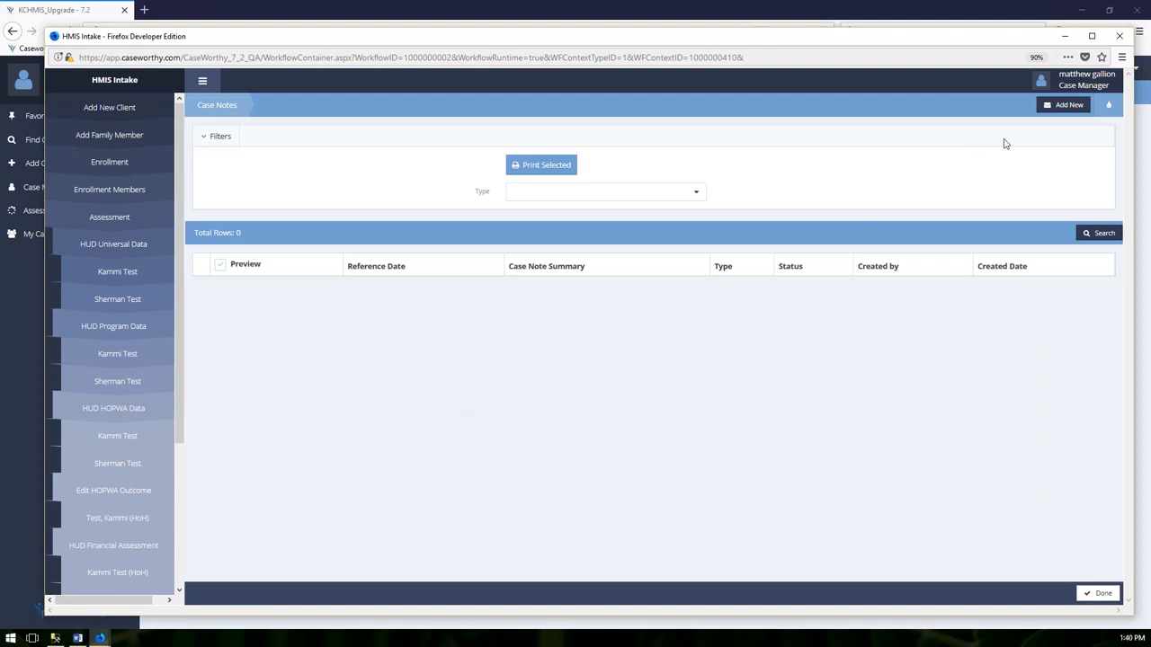
# View the blank form for a new case note, close it without saving and finish the Case Notes step
pyautogui.click(1068, 105)
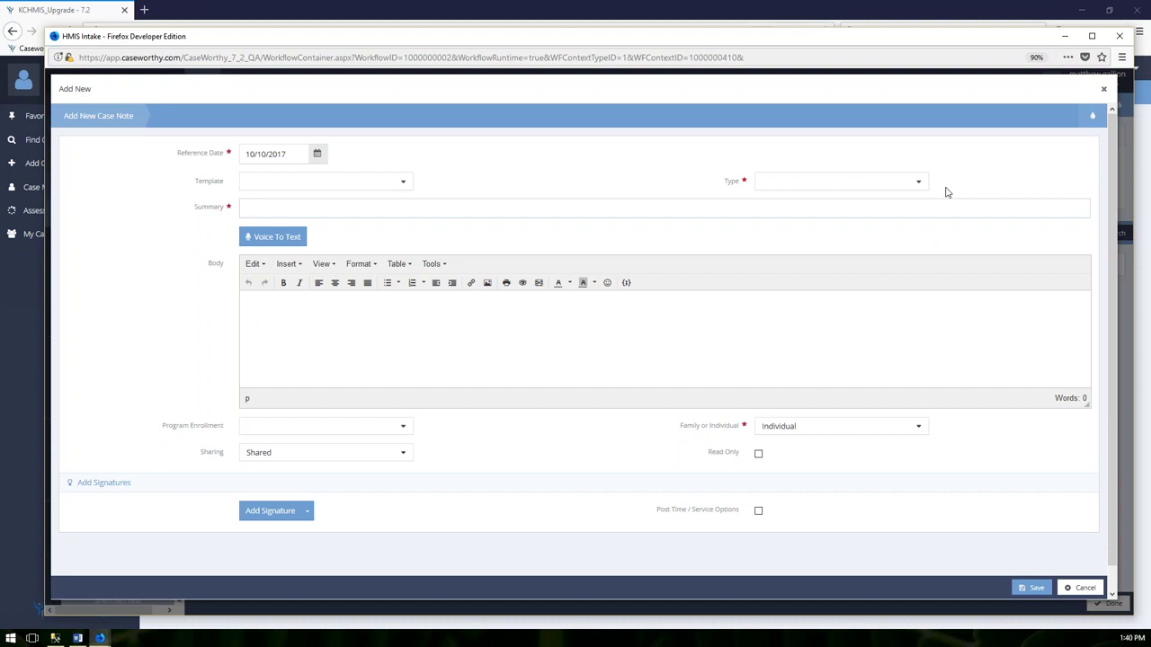
pyautogui.click(1105, 93)
pyautogui.click(1099, 594)
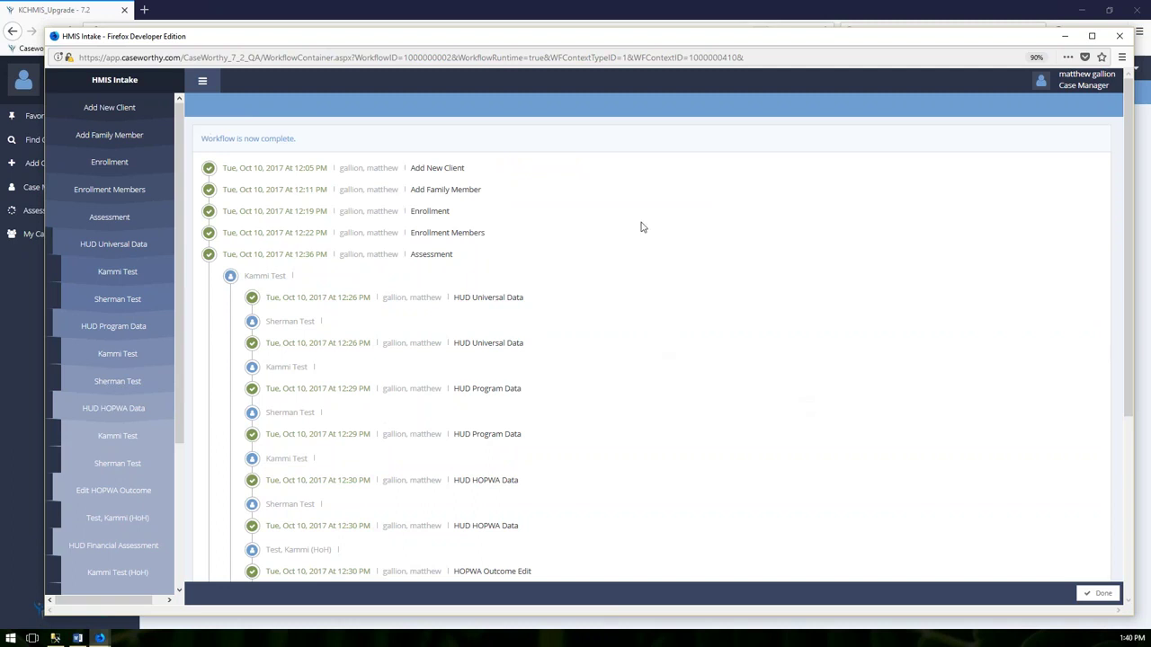
# Review the list of completed workflow steps and close the finished HMIS Intake workflow
pyautogui.scroll(-1, 572, 286)
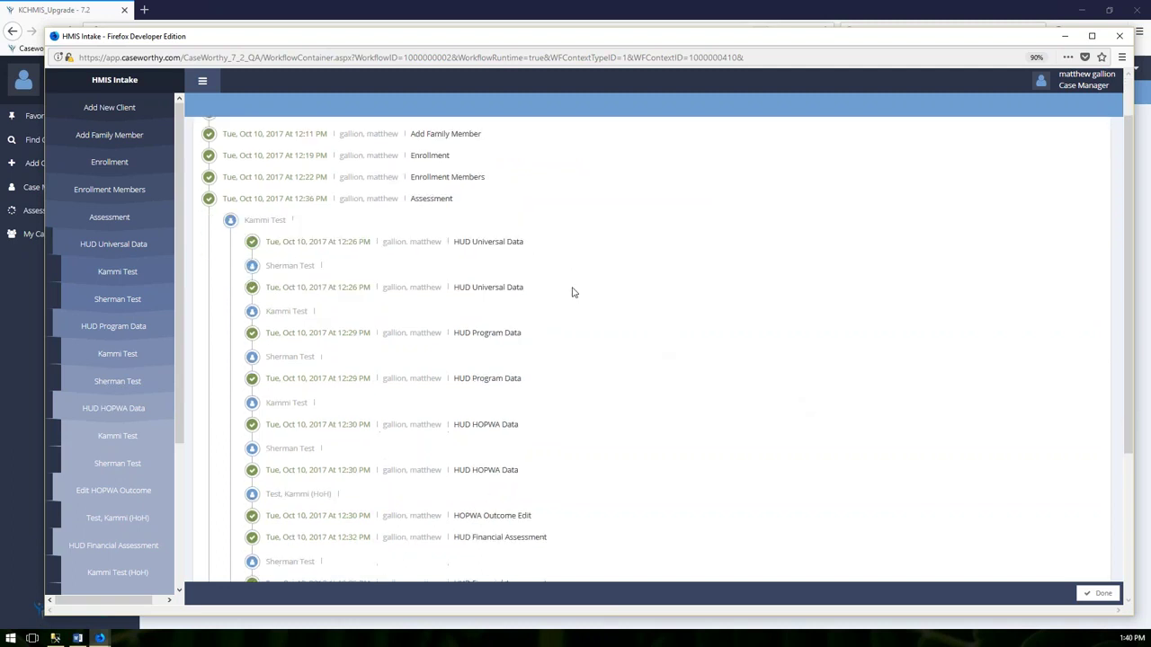
pyautogui.scroll(-4, 611, 350)
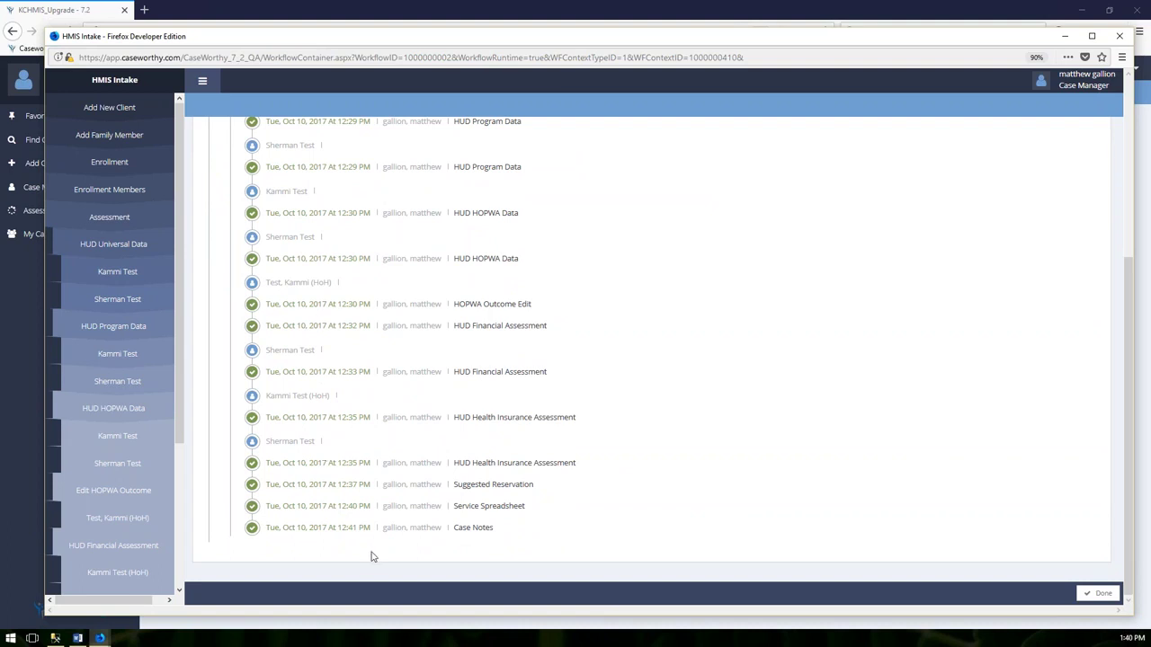
pyautogui.scroll(2, 362, 192)
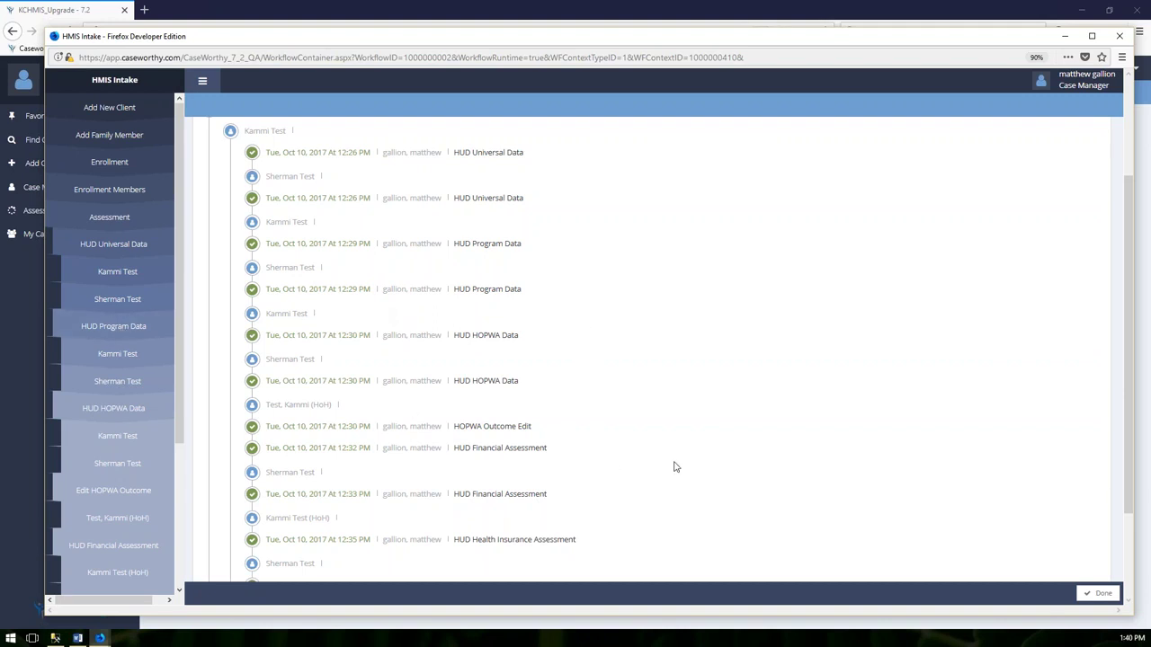
pyautogui.scroll(-2, 665, 424)
pyautogui.click(1097, 593)
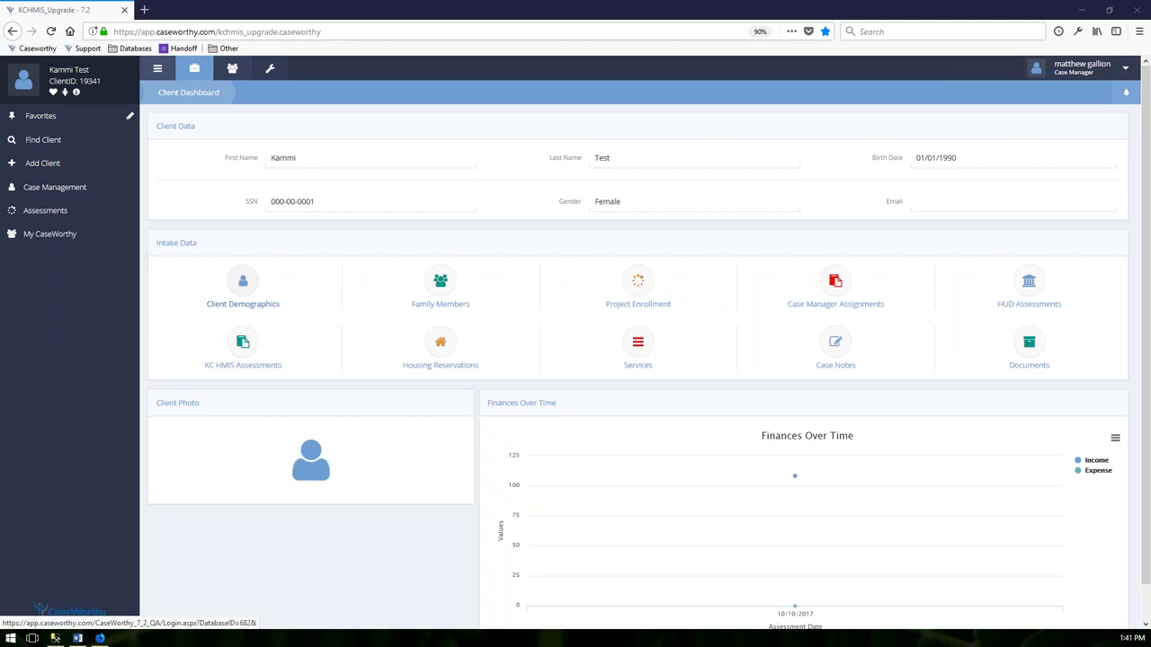
# Change the birth year in the client's demographics, make address verification not mandatory and save the record
pyautogui.click(243, 292)
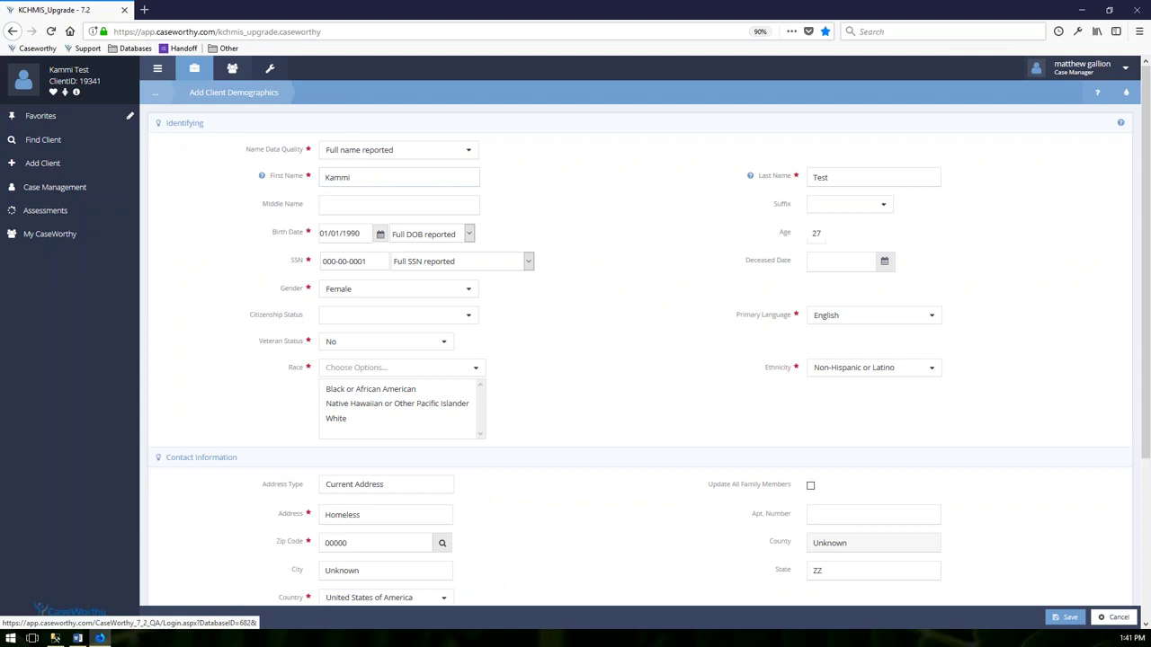
pyautogui.doubleClick(352, 234)
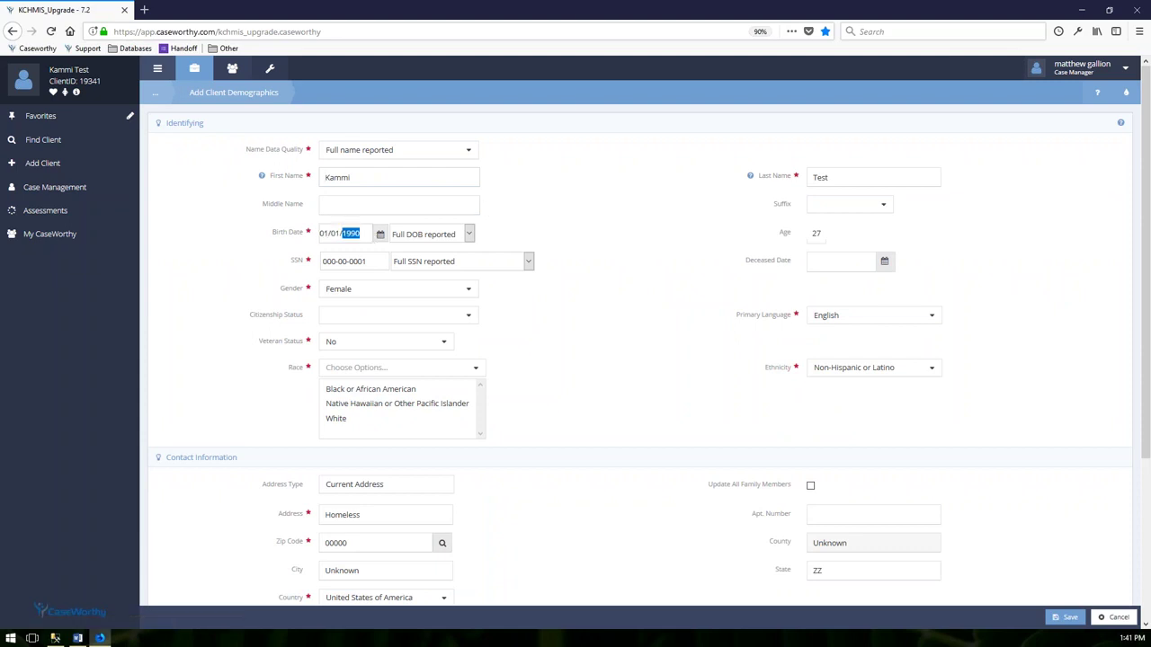
pyautogui.write('1989')
pyautogui.click(1078, 622)
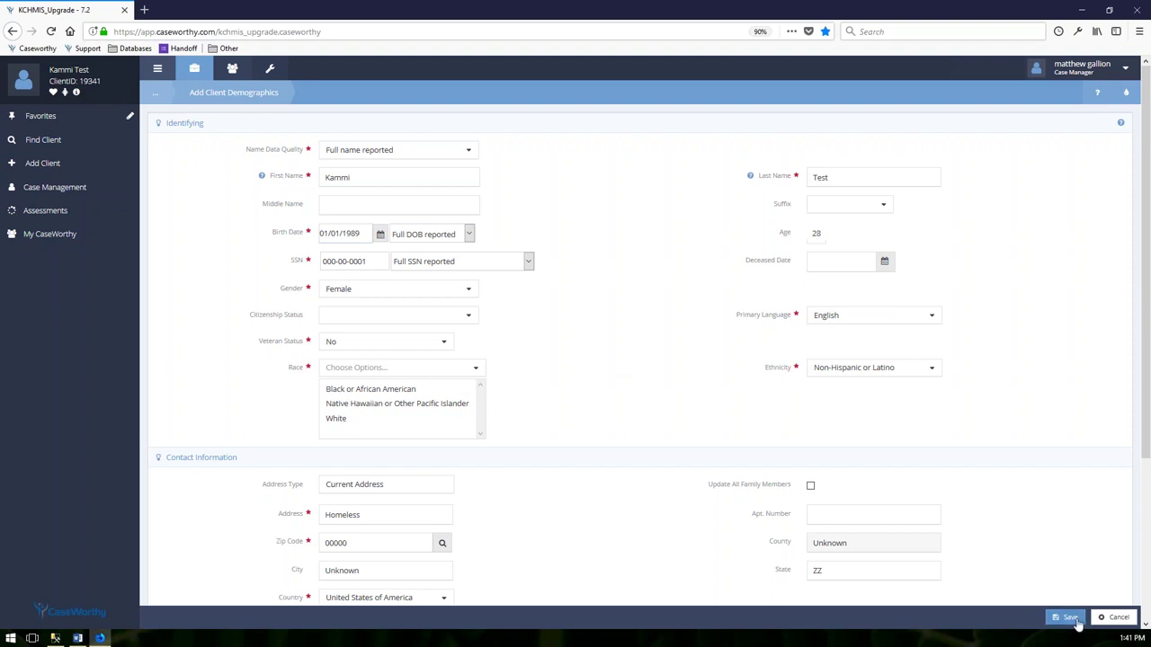
pyautogui.scroll(-5, 633, 450)
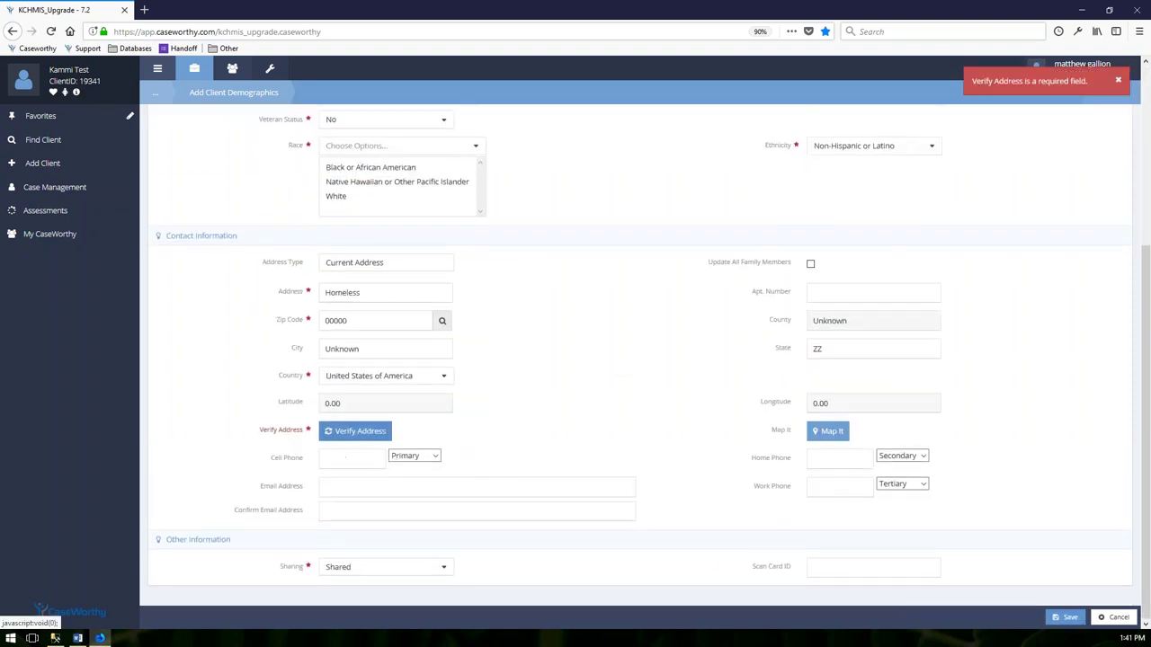
pyautogui.click(346, 431)
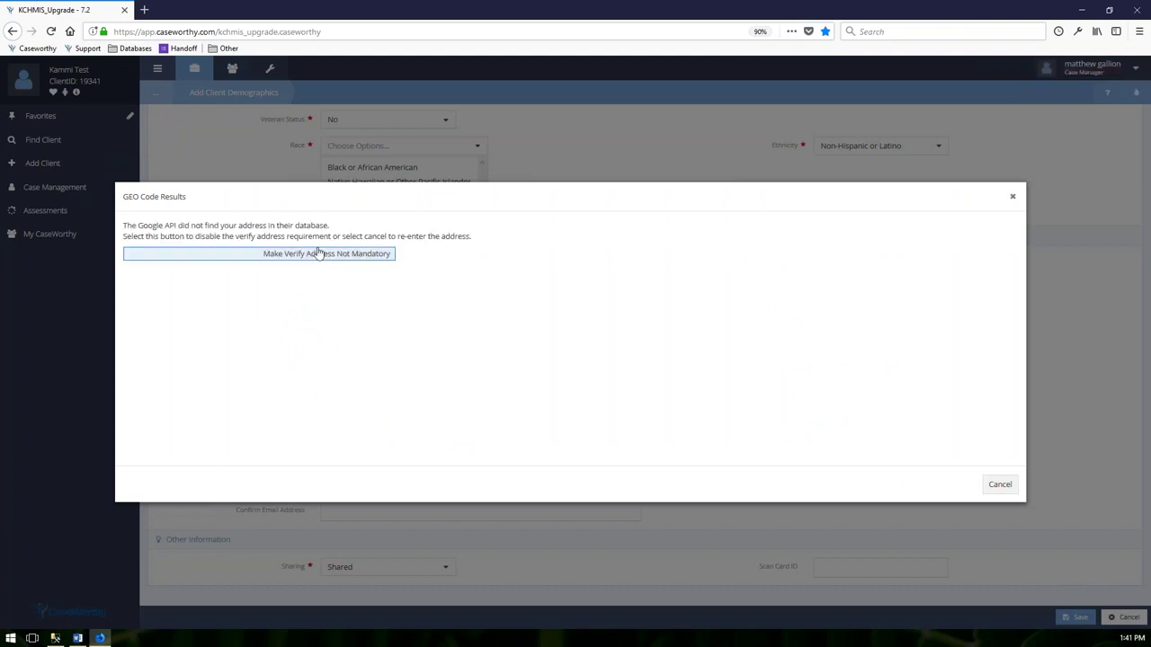
pyautogui.click(319, 254)
pyautogui.click(1065, 607)
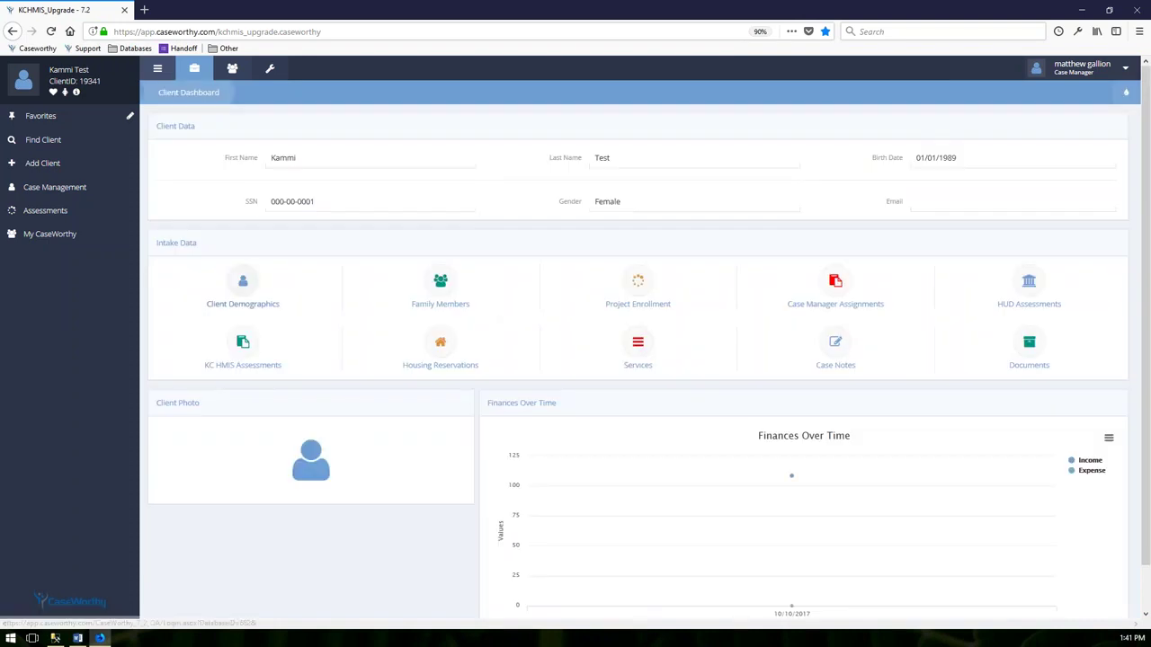
pyautogui.moveTo(976, 163); pyautogui.dragTo(914, 162)
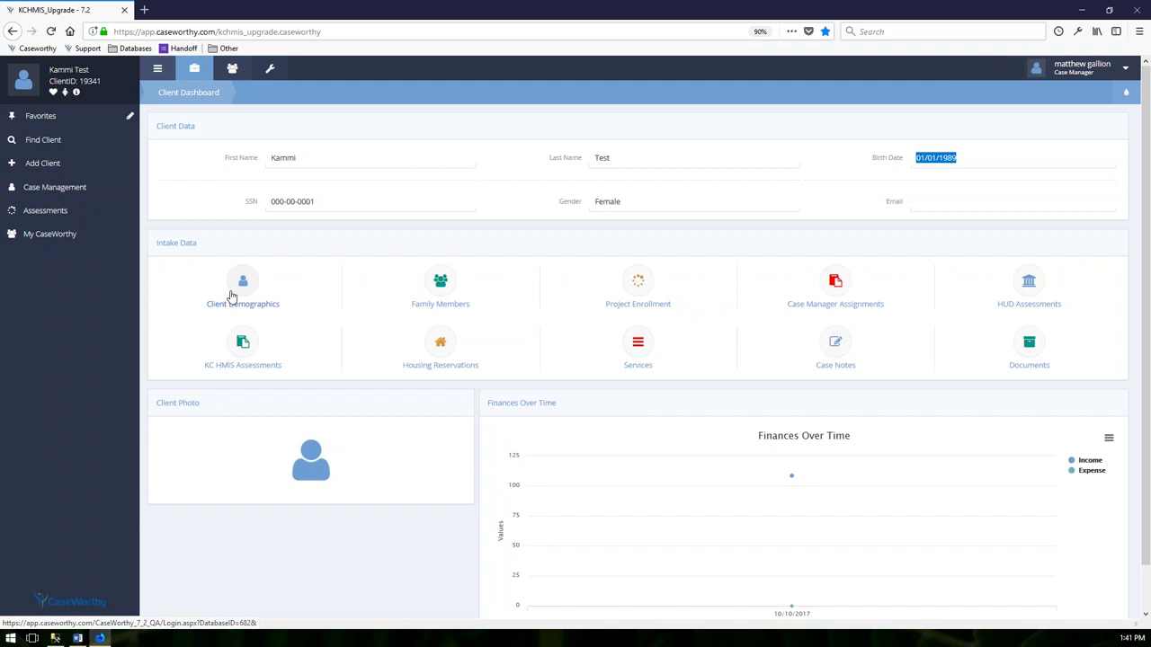
# View the client's family members and the blank row for a new member, leaving without saving
pyautogui.click(442, 286)
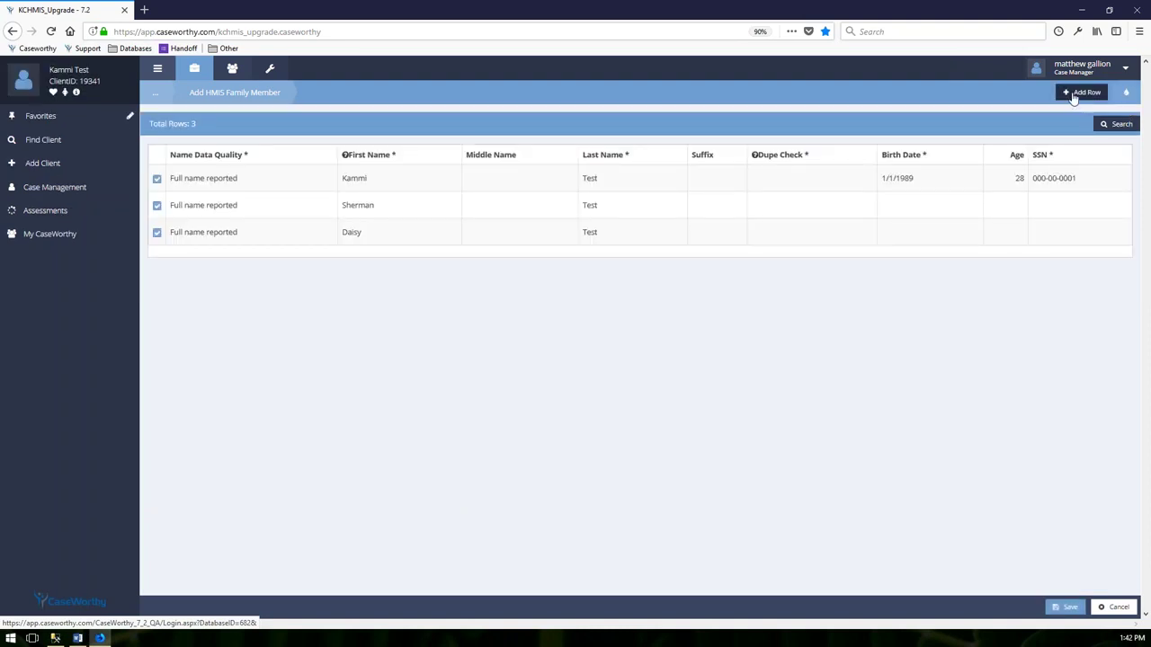
pyautogui.click(1084, 93)
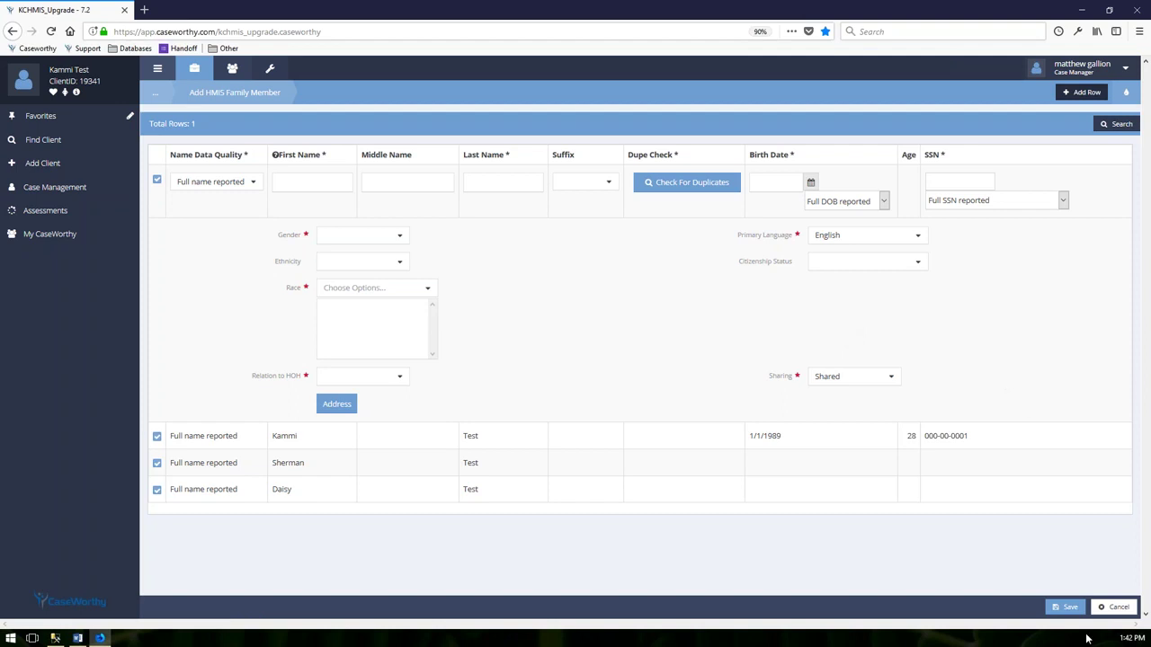
pyautogui.click(1113, 608)
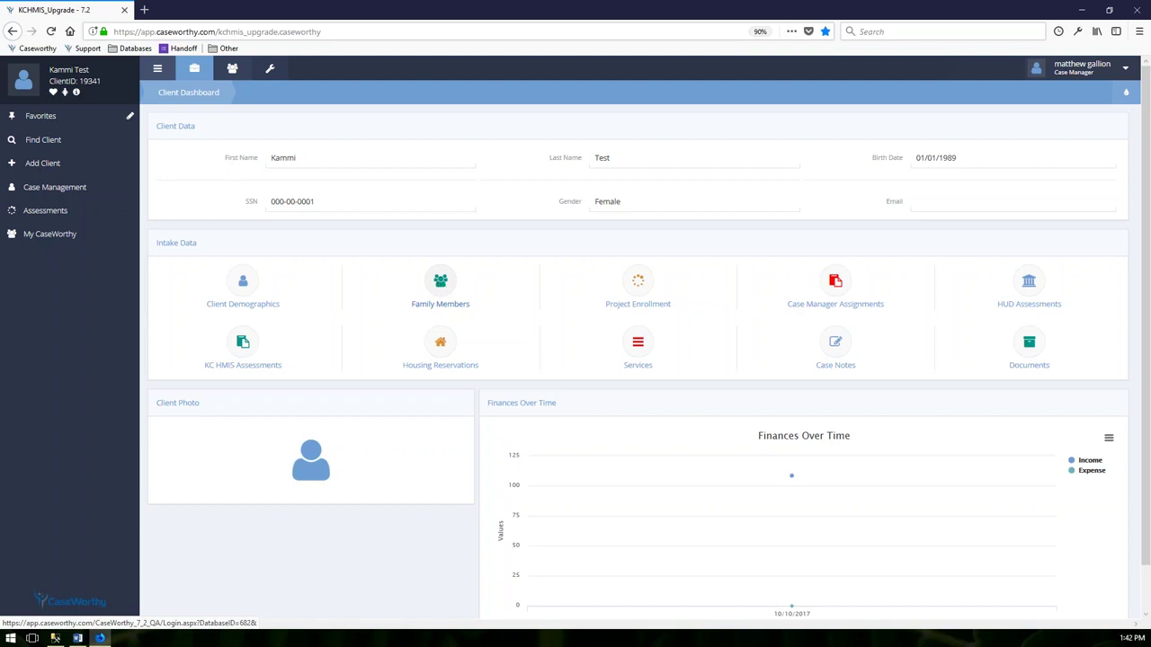
# Open the client's project enrollment summary and view the actions offered for the AAA TESTING FOR HOPWA INTERFACE enrollment
pyautogui.click(644, 289)
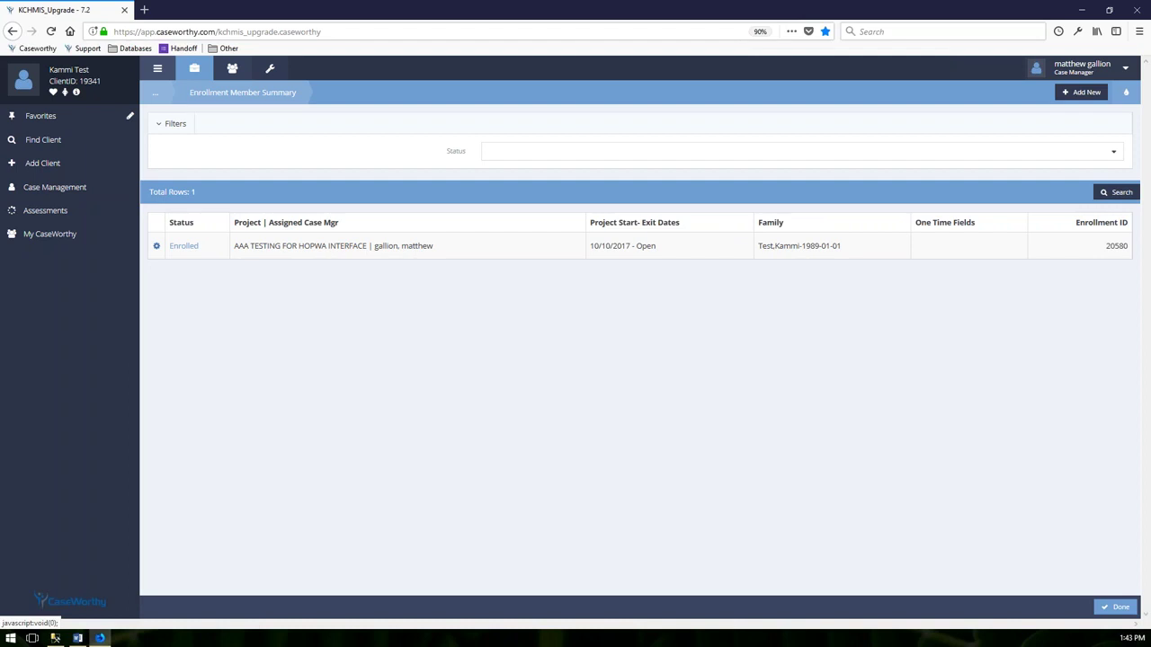
pyautogui.click(156, 245)
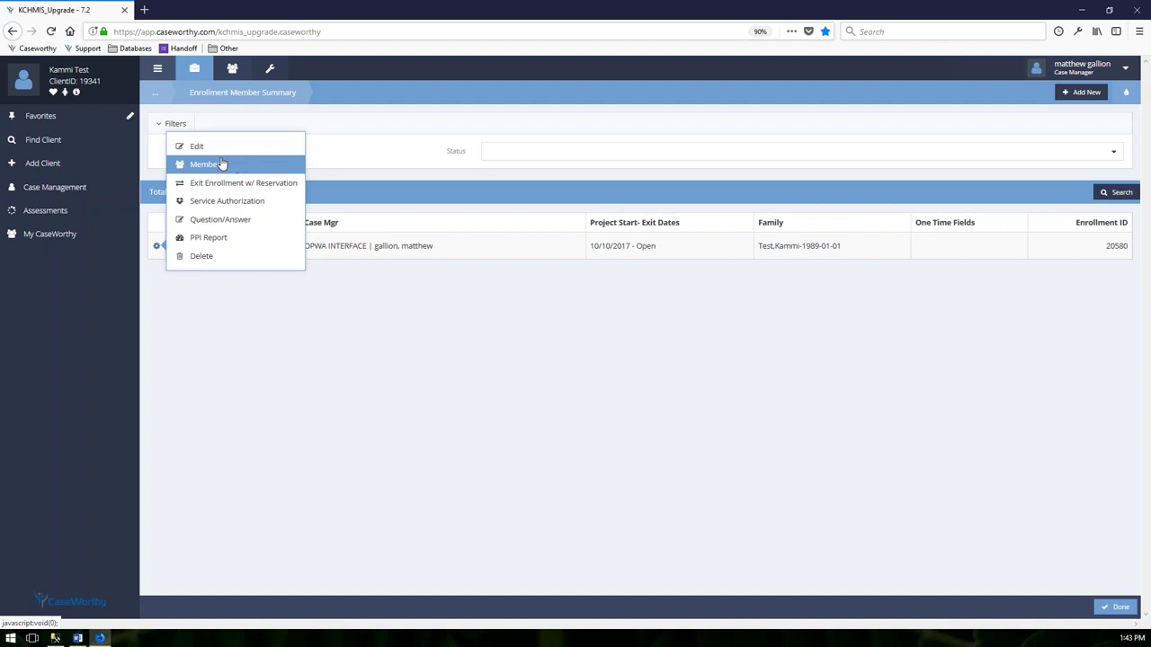
pyautogui.click(155, 248)
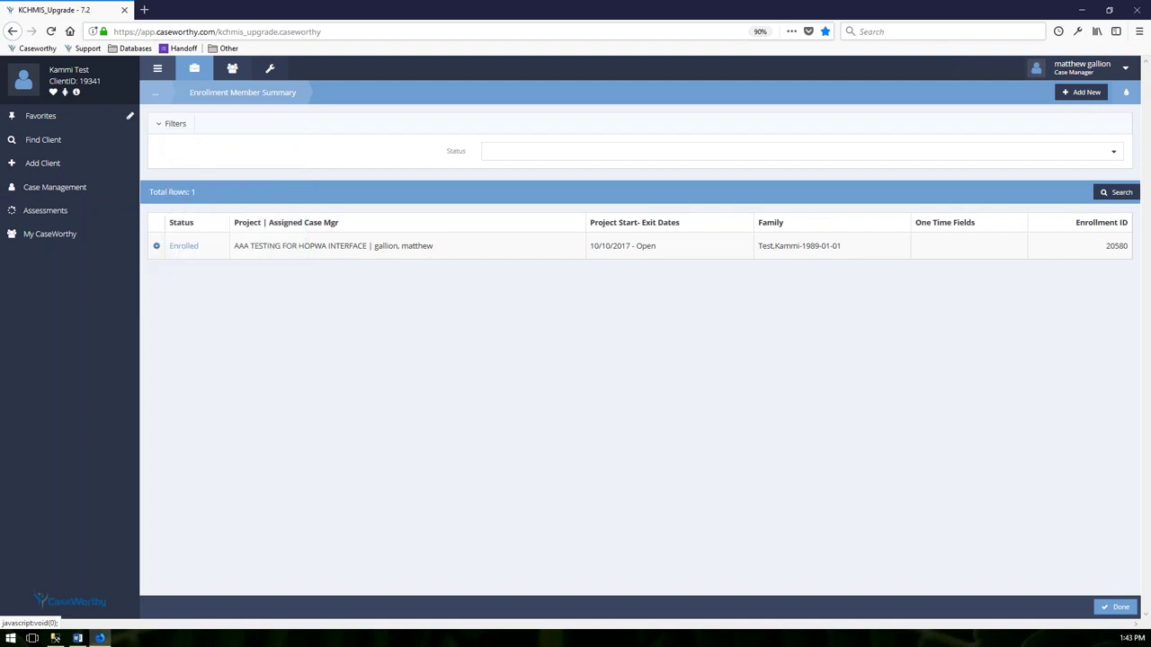
# View the HUD Universal Data in the head of household's At Entry assessment, and return to the client dashboard
pyautogui.click(185, 248)
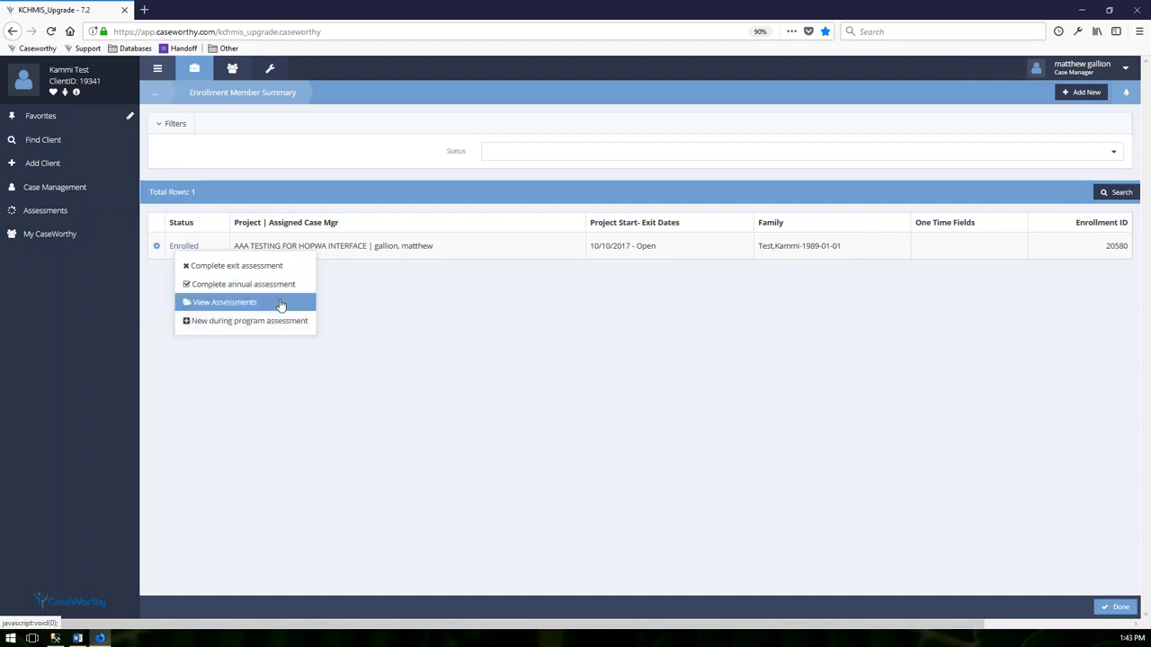
pyautogui.click(251, 302)
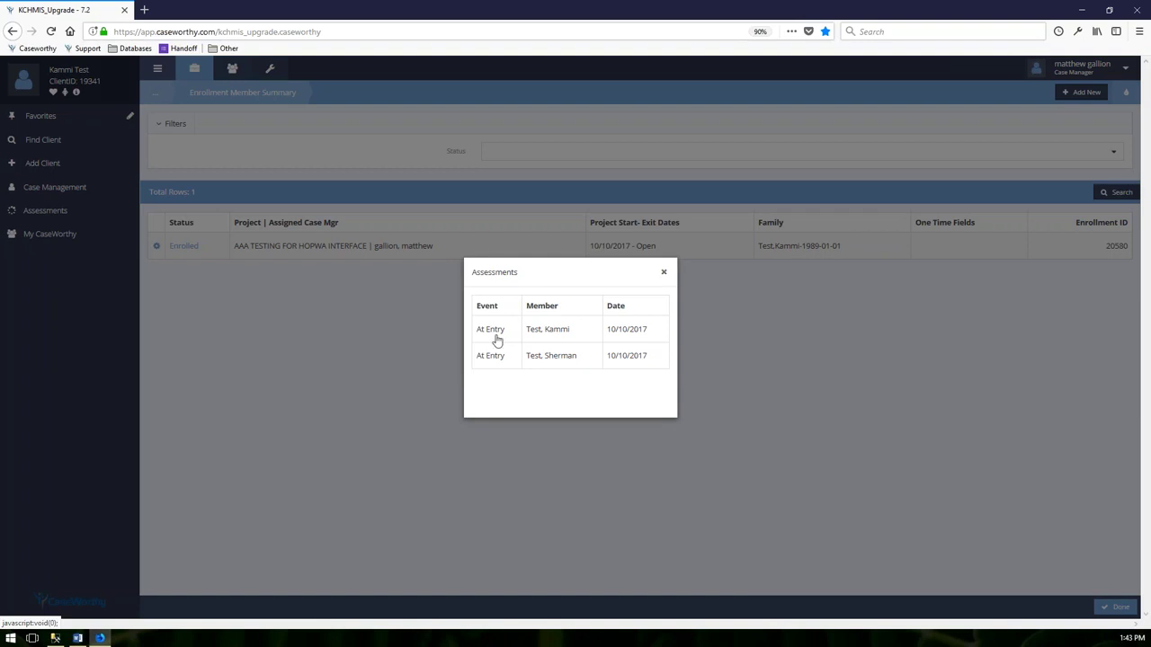
pyautogui.click(557, 331)
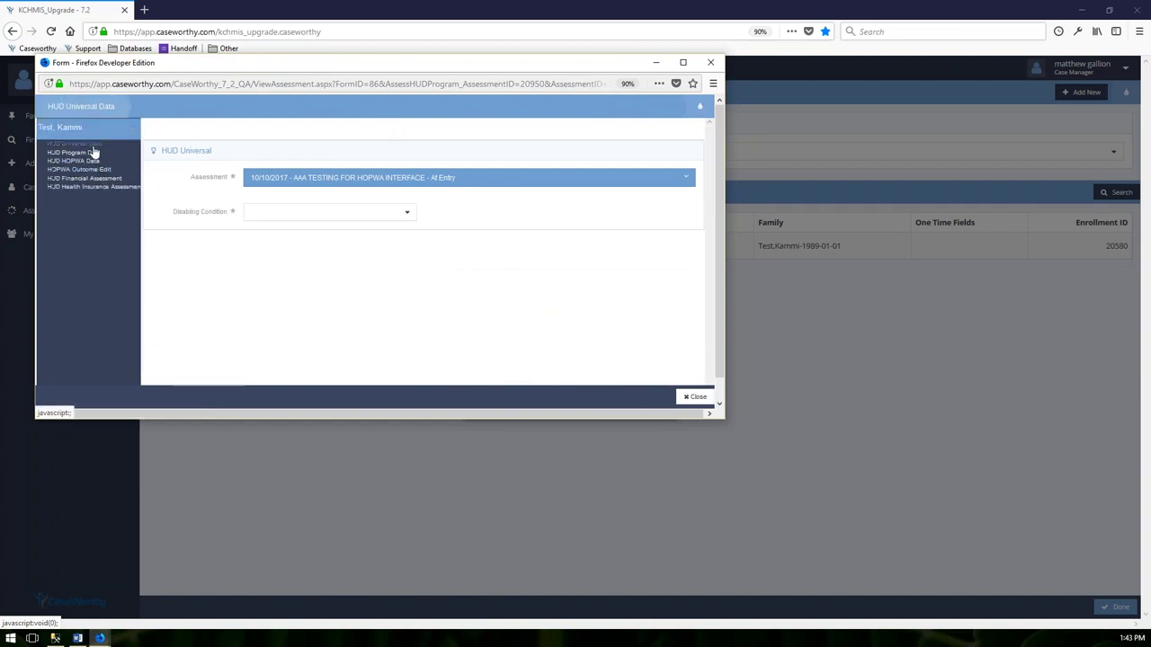
pyautogui.click(90, 145)
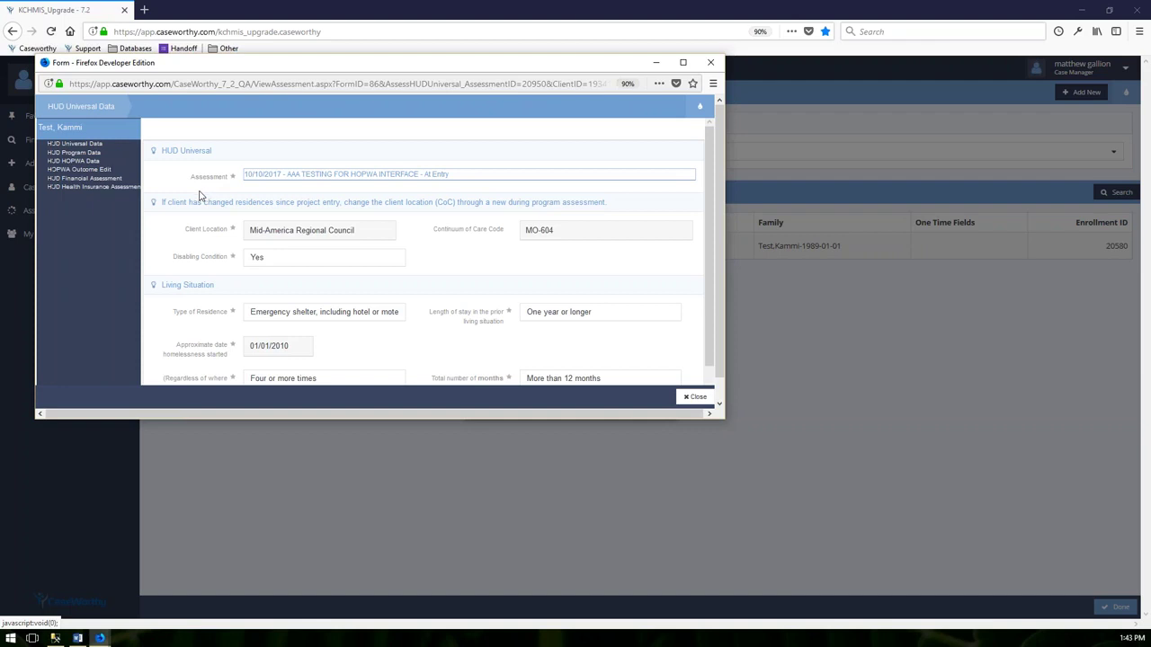
pyautogui.scroll(-1, 278, 200)
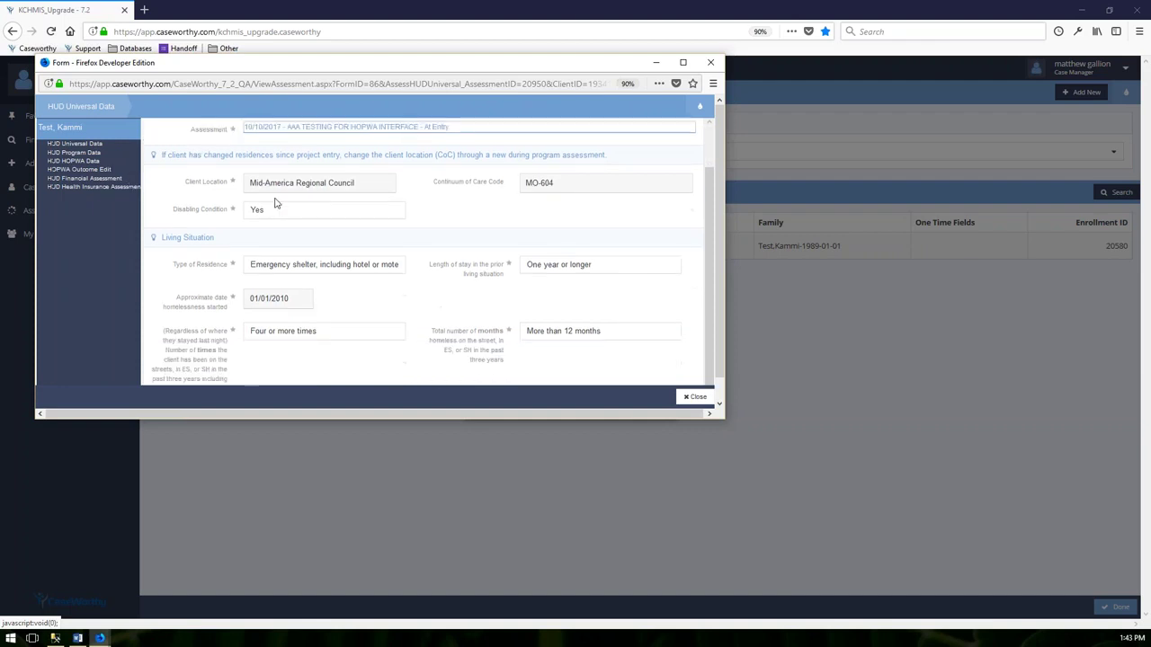
pyautogui.click(699, 401)
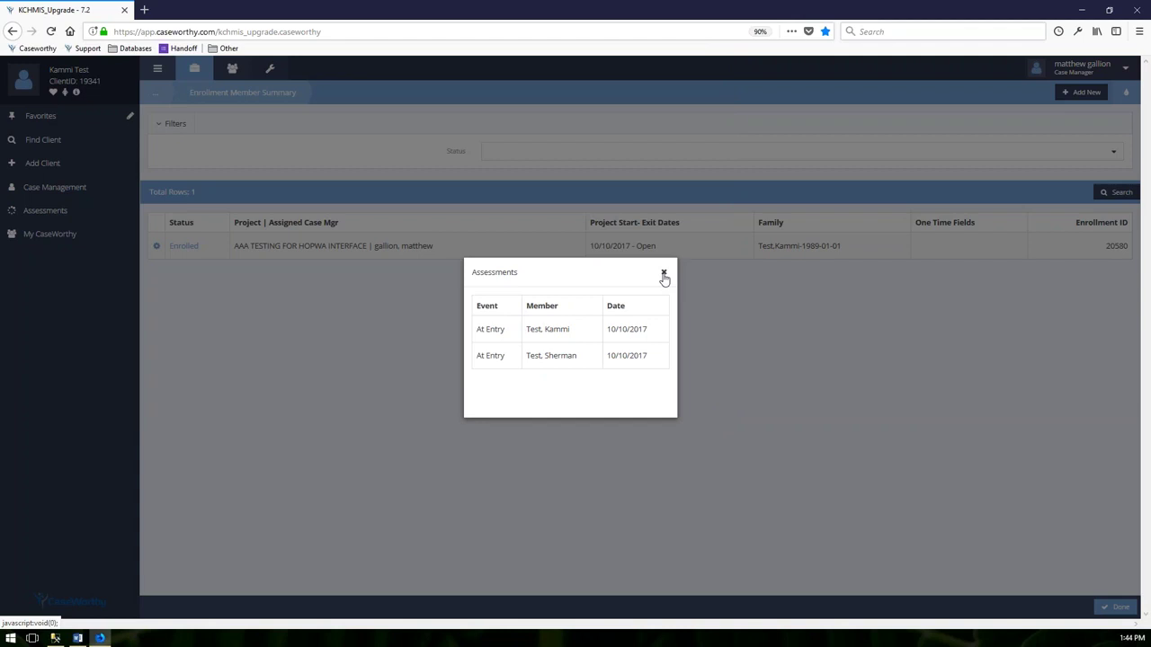
pyautogui.click(663, 274)
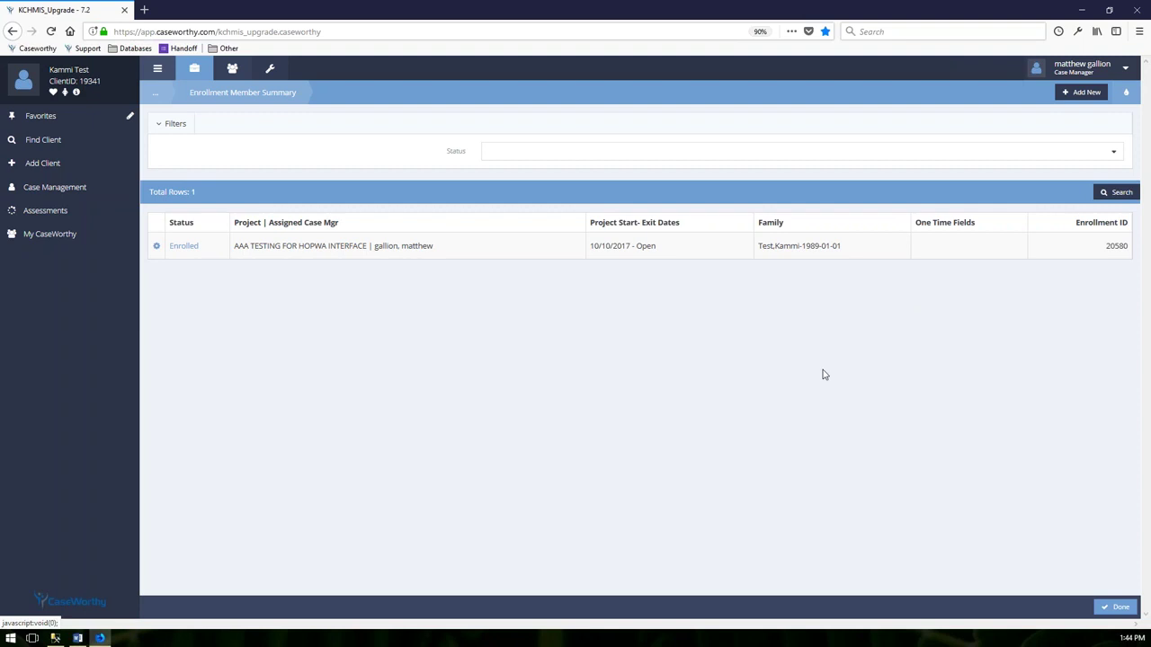
pyautogui.click(1113, 609)
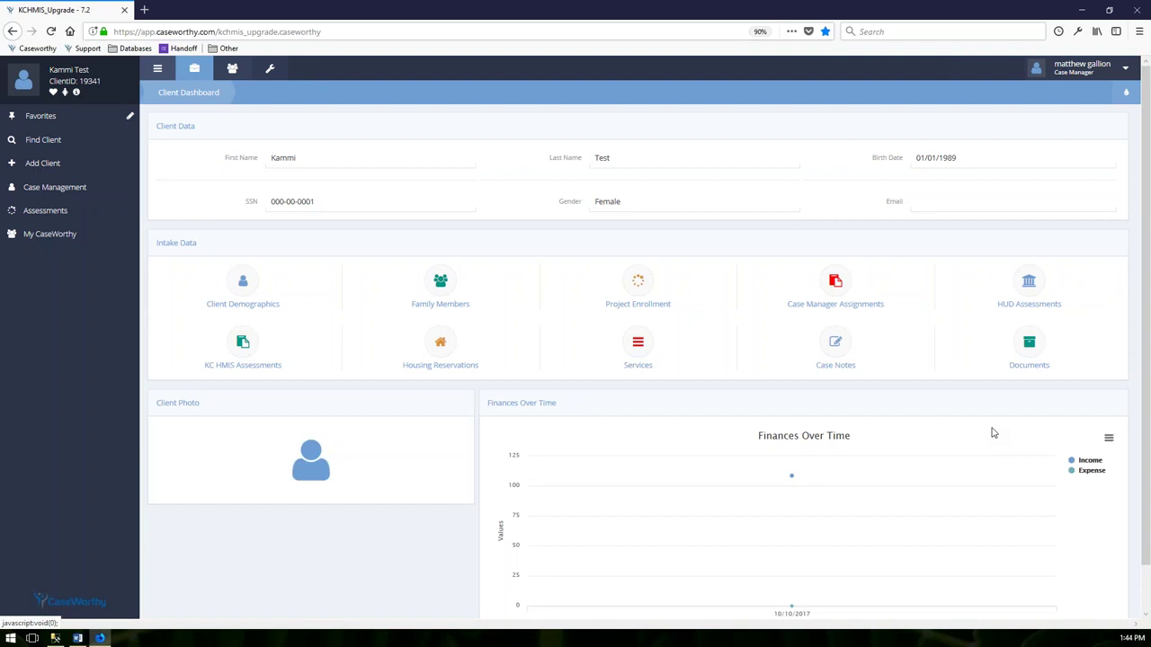
# Open the client's case manager assignment for the AAA TESTING FOR HOPWA INTERFACE program for editing
pyautogui.click(843, 283)
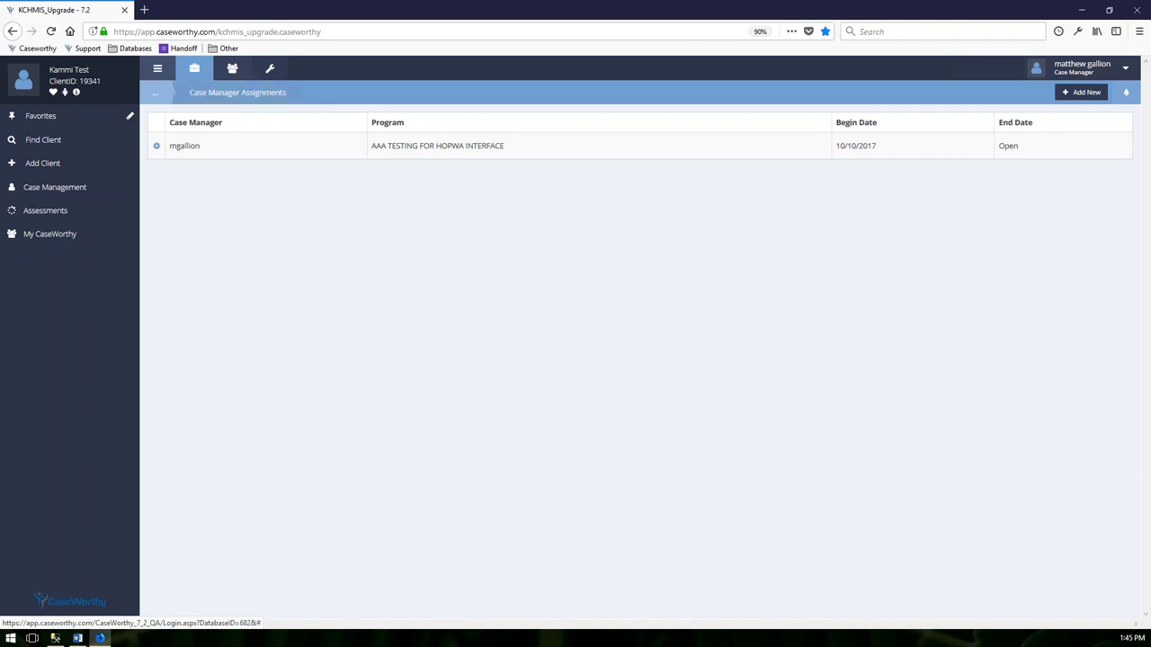
pyautogui.click(157, 146)
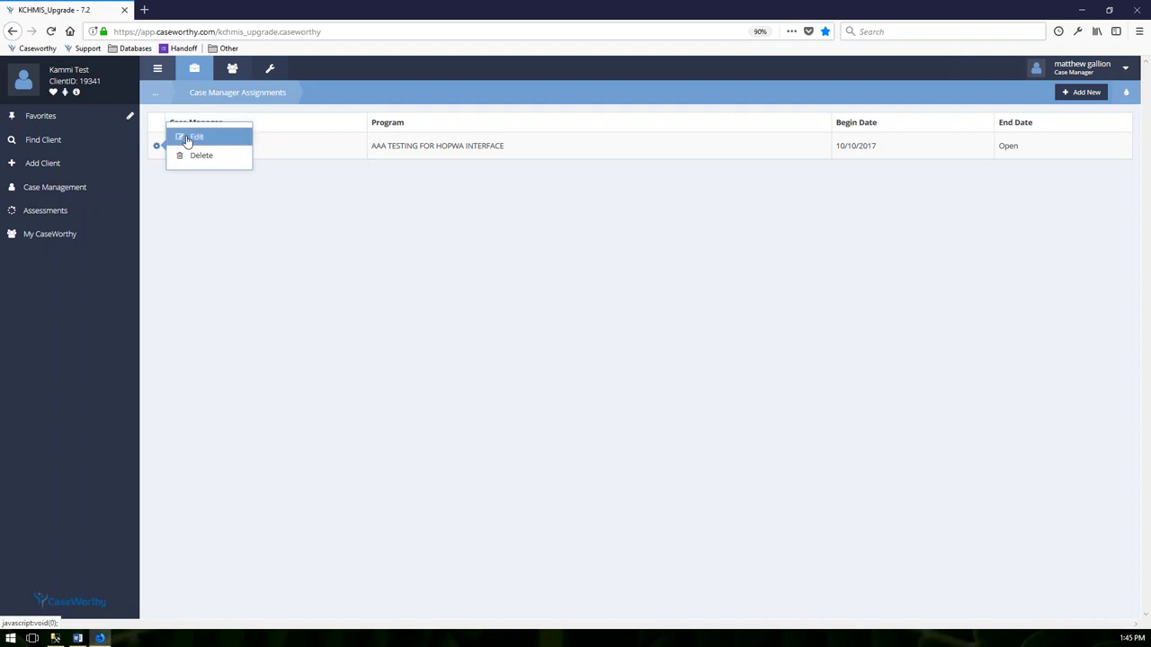
pyautogui.click(187, 139)
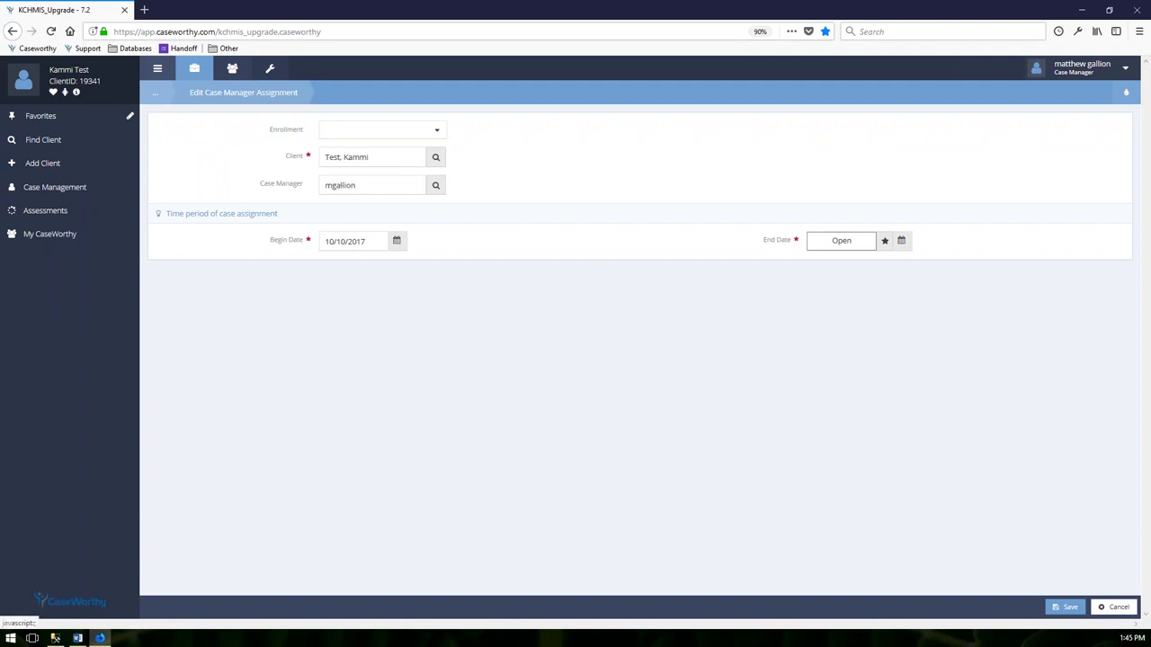
# View the client lookup from the case manager assignment, close it, and return to the Client Dashboard without saving
pyautogui.click(435, 156)
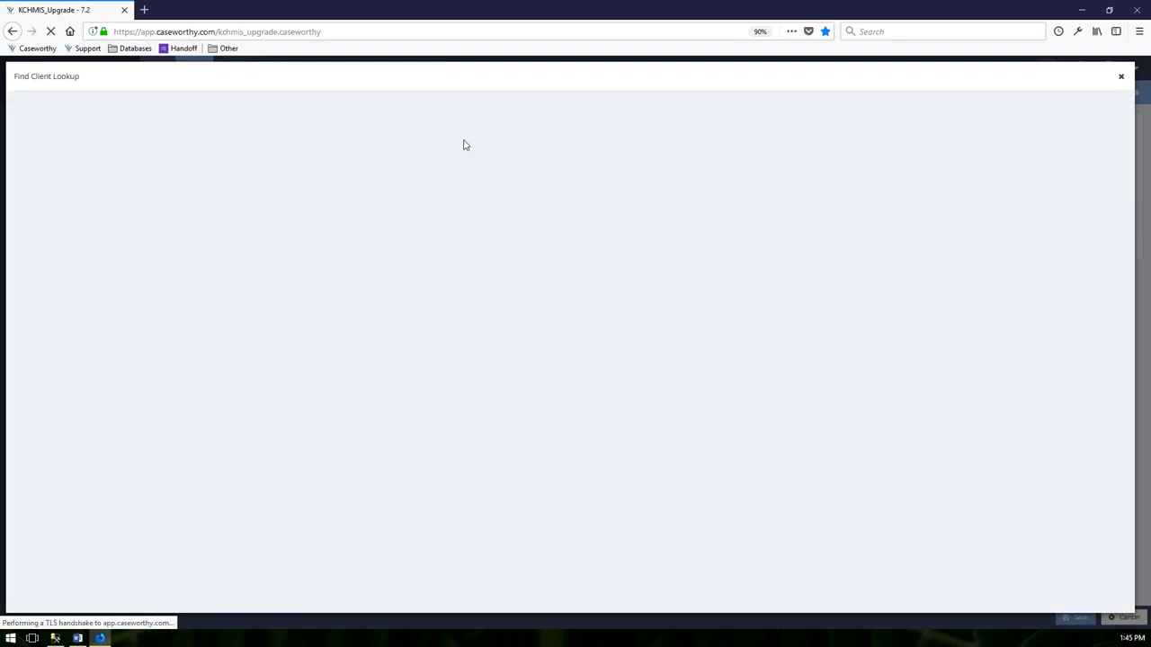
pyautogui.click(1121, 79)
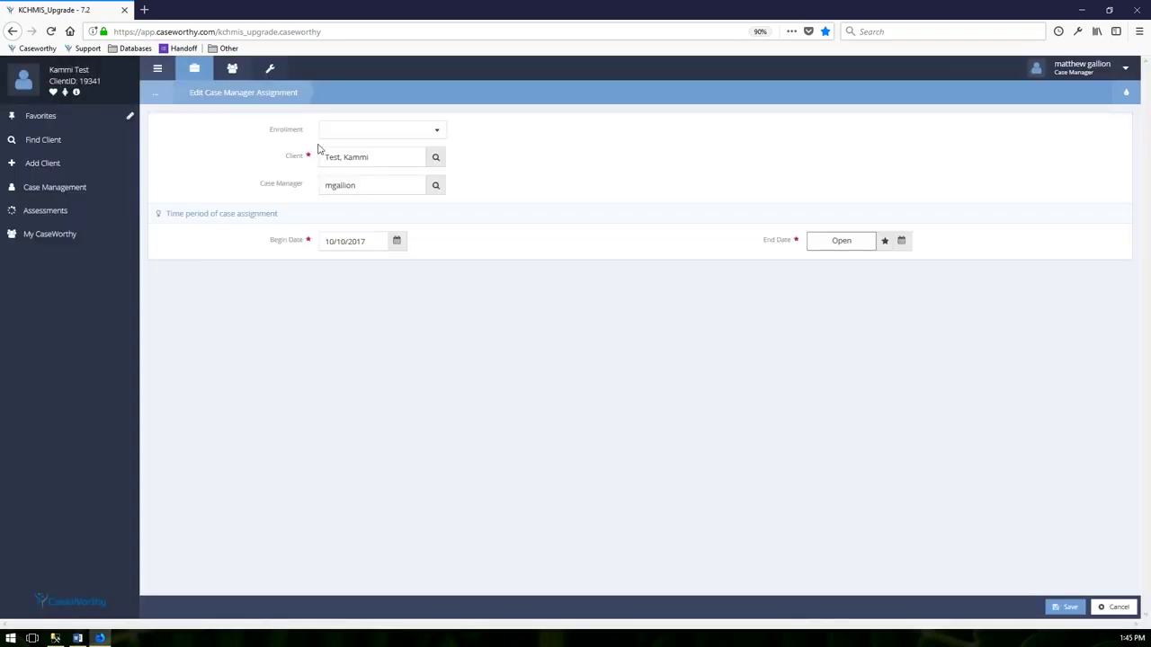
pyautogui.click(1111, 607)
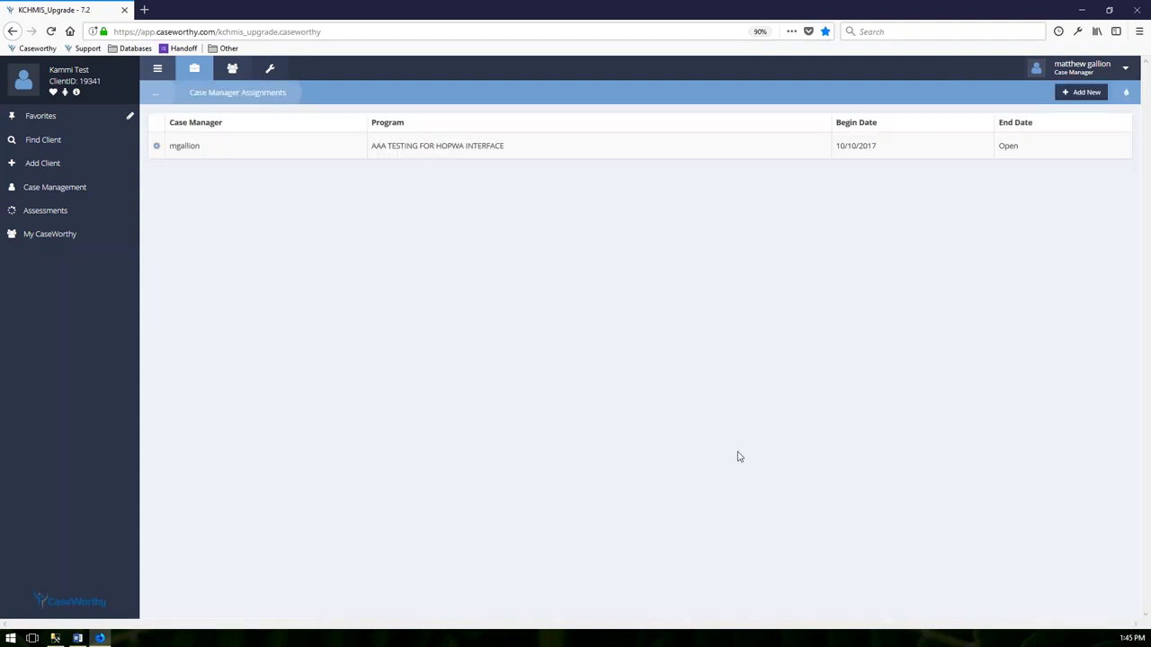
pyautogui.moveTo(158, 99)
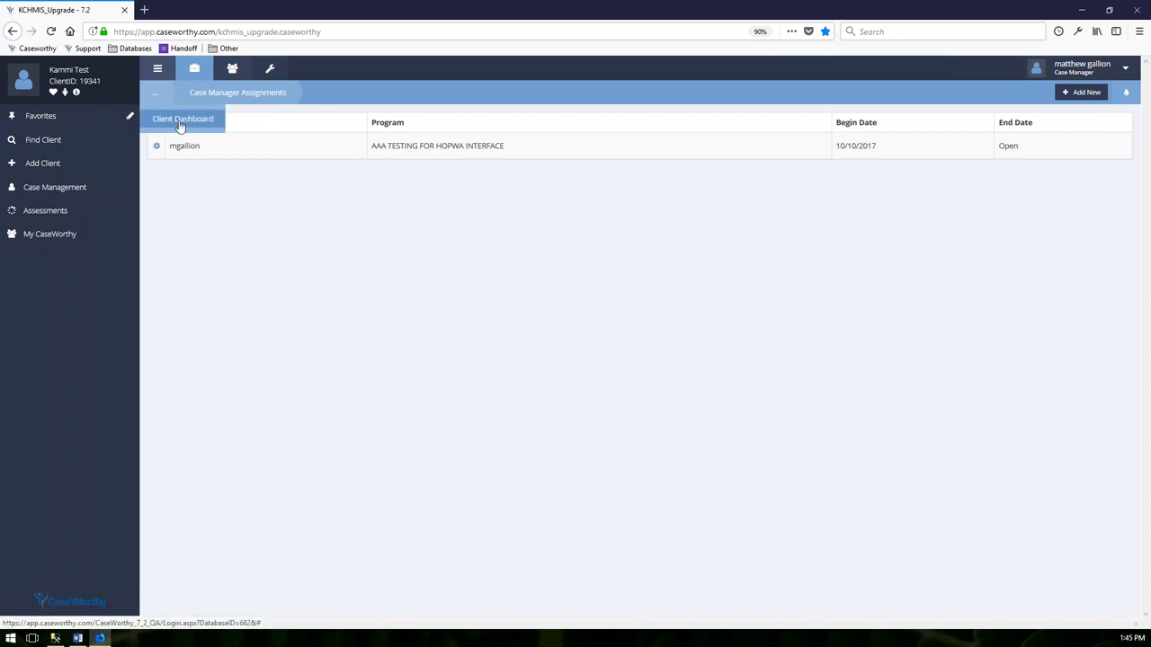
pyautogui.click(192, 126)
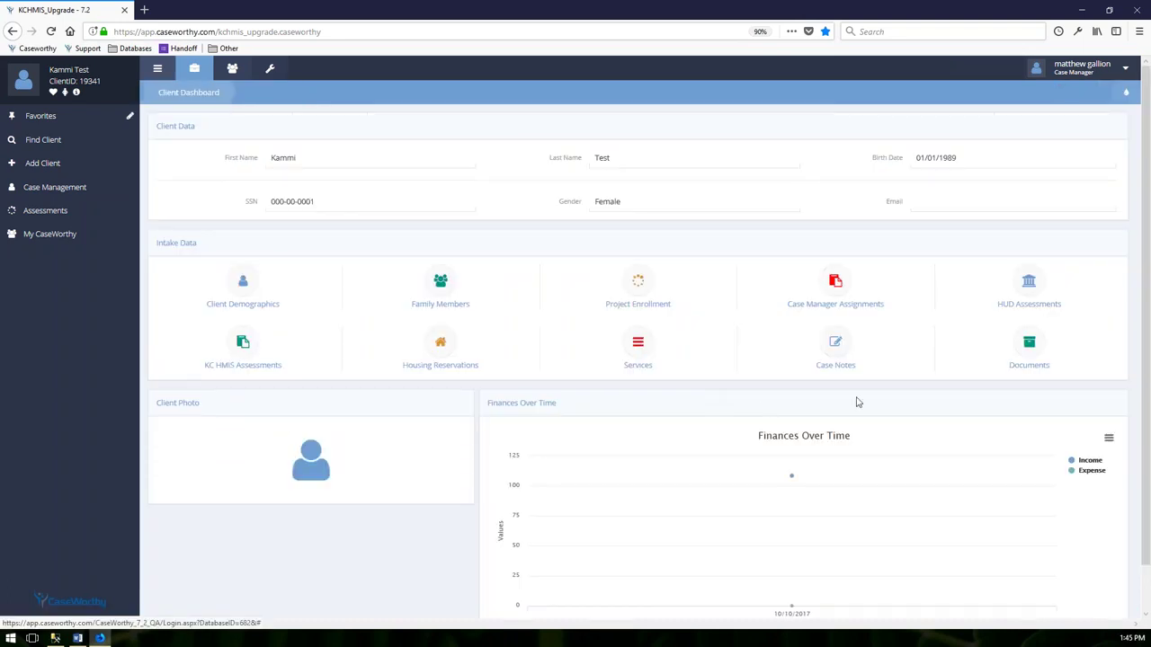
# Review the 10/10/2017 At Entry HUD Universal assessment in its edit form and return to the Client Dashboard
pyautogui.click(1033, 286)
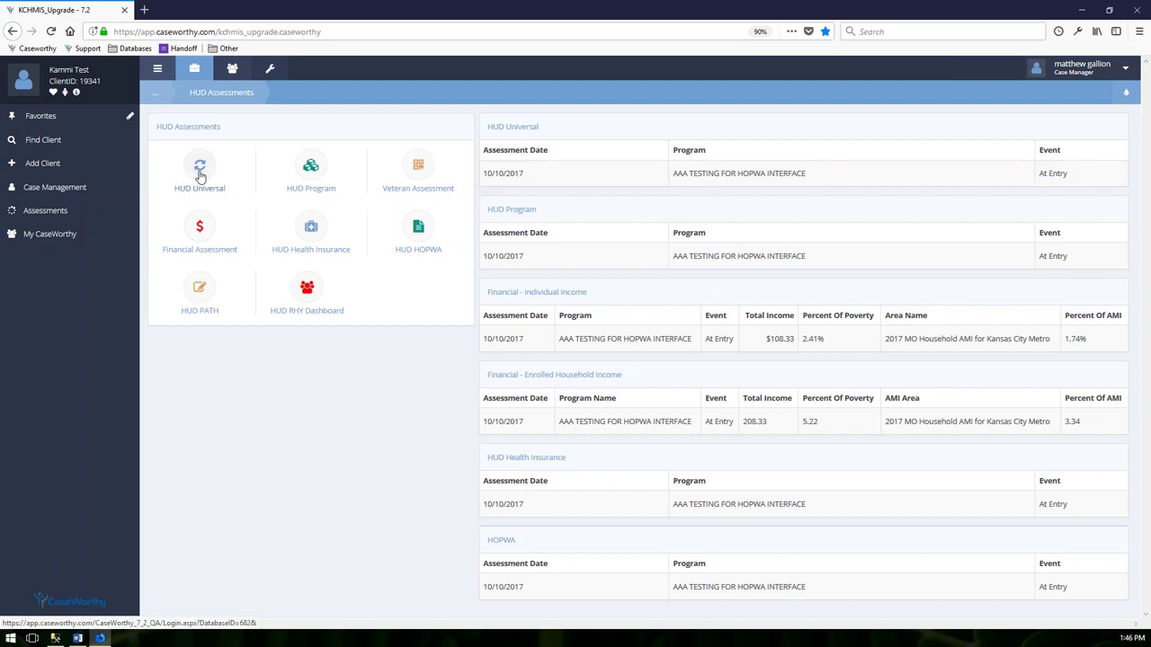
pyautogui.click(723, 175)
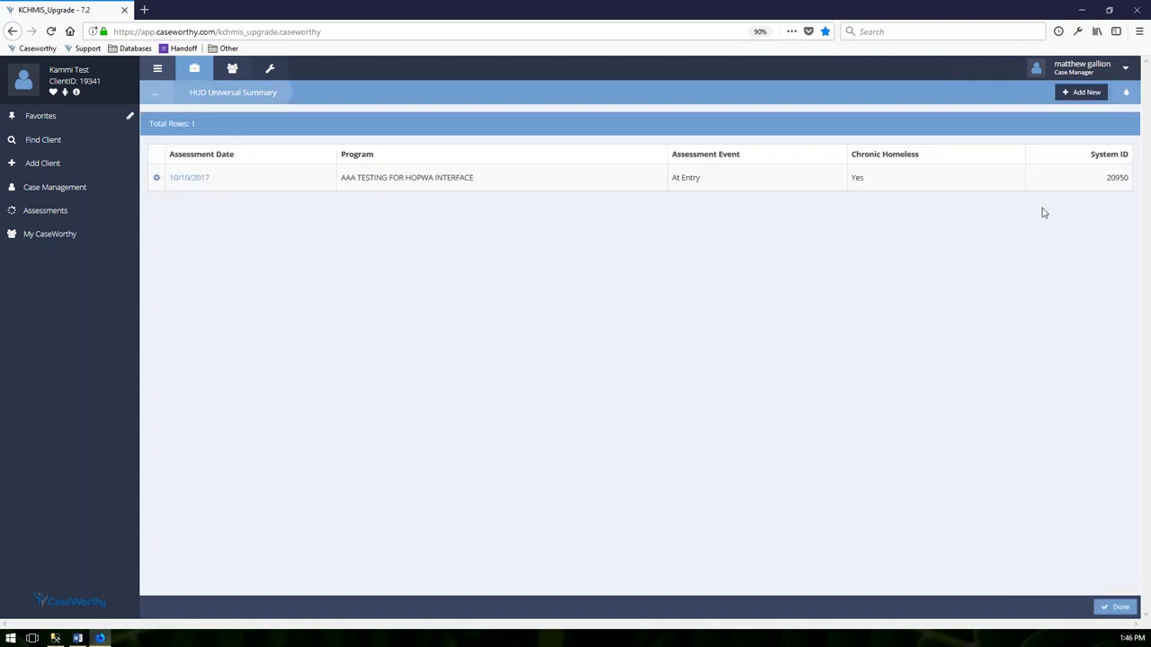
pyautogui.click(155, 180)
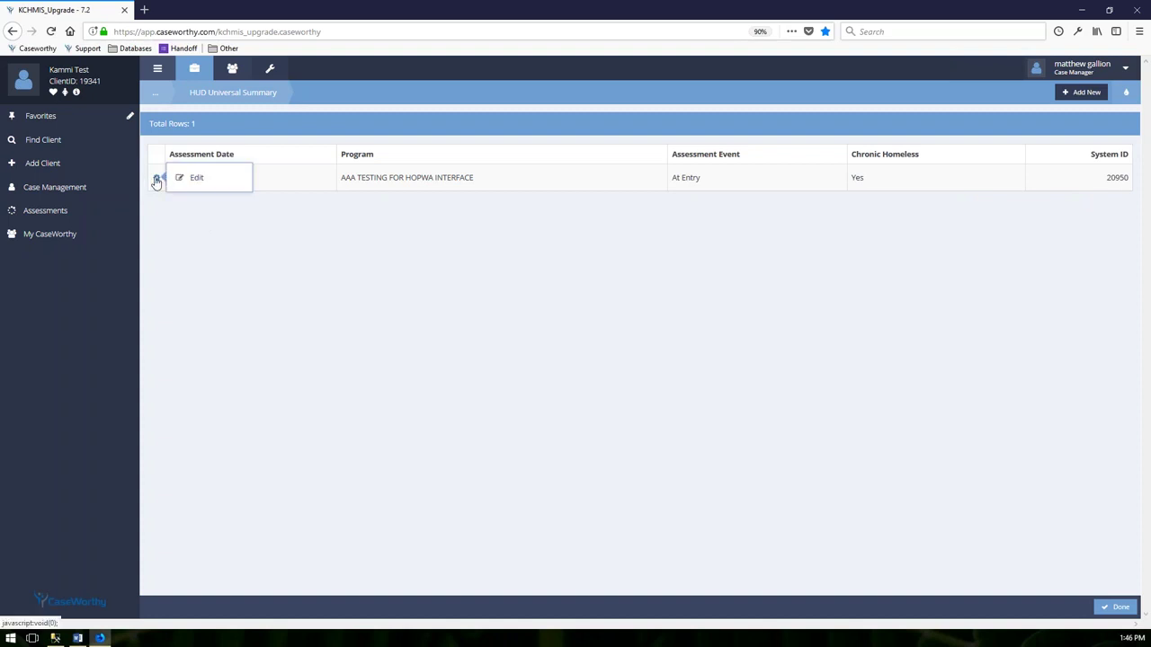
pyautogui.click(210, 179)
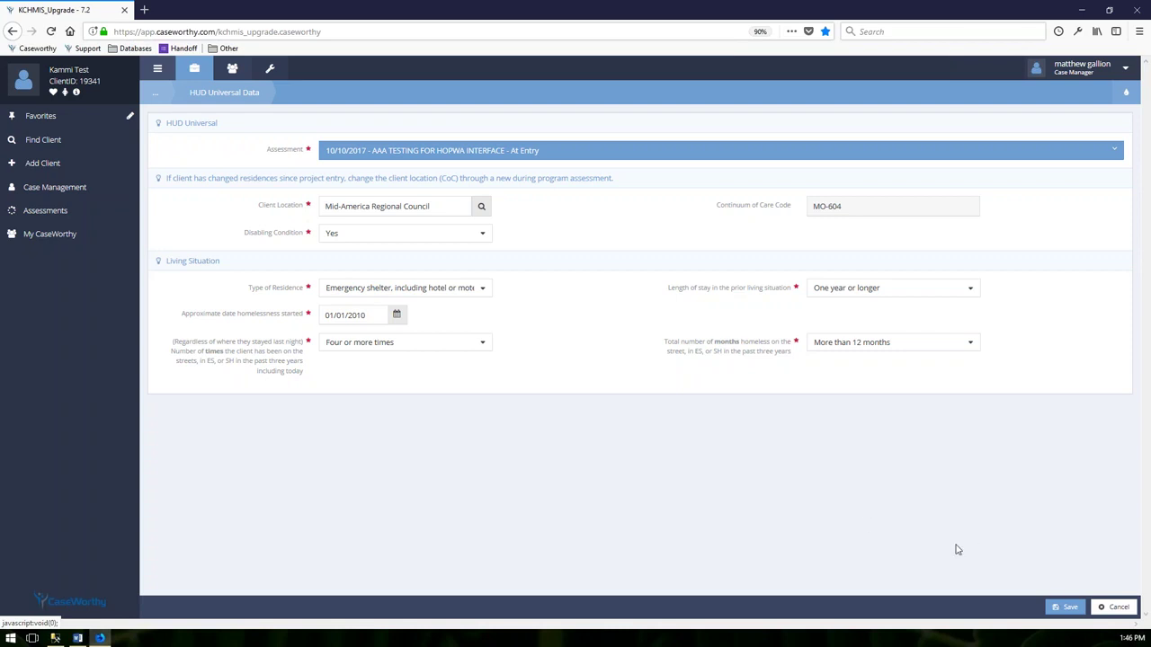
pyautogui.click(154, 92)
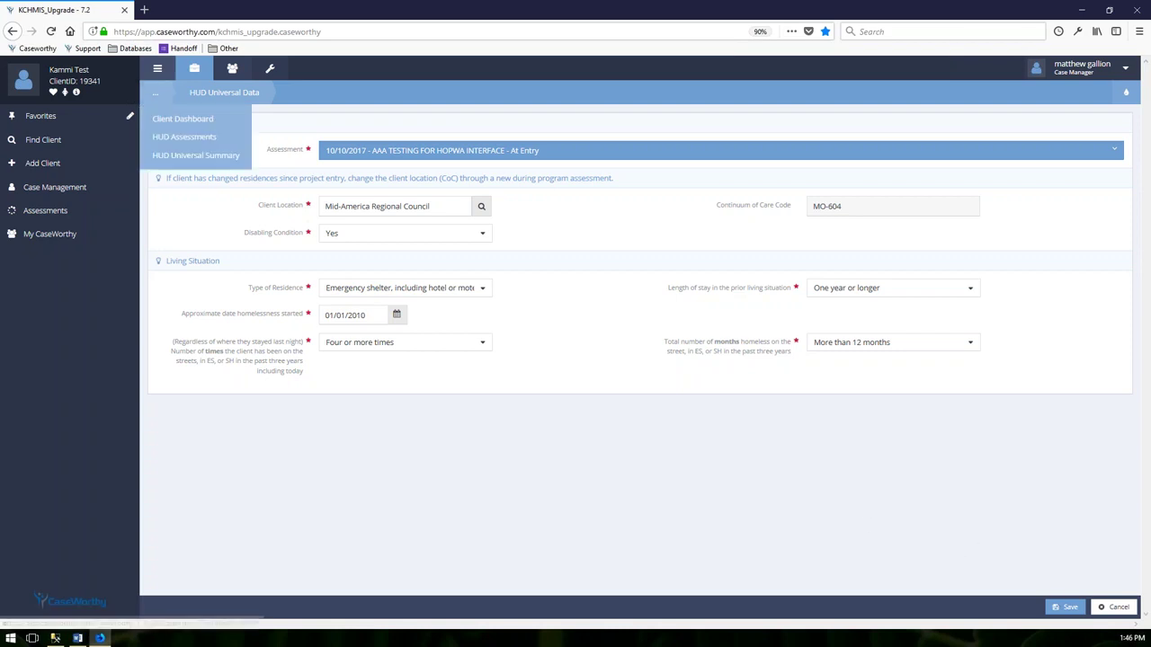
pyautogui.click(177, 121)
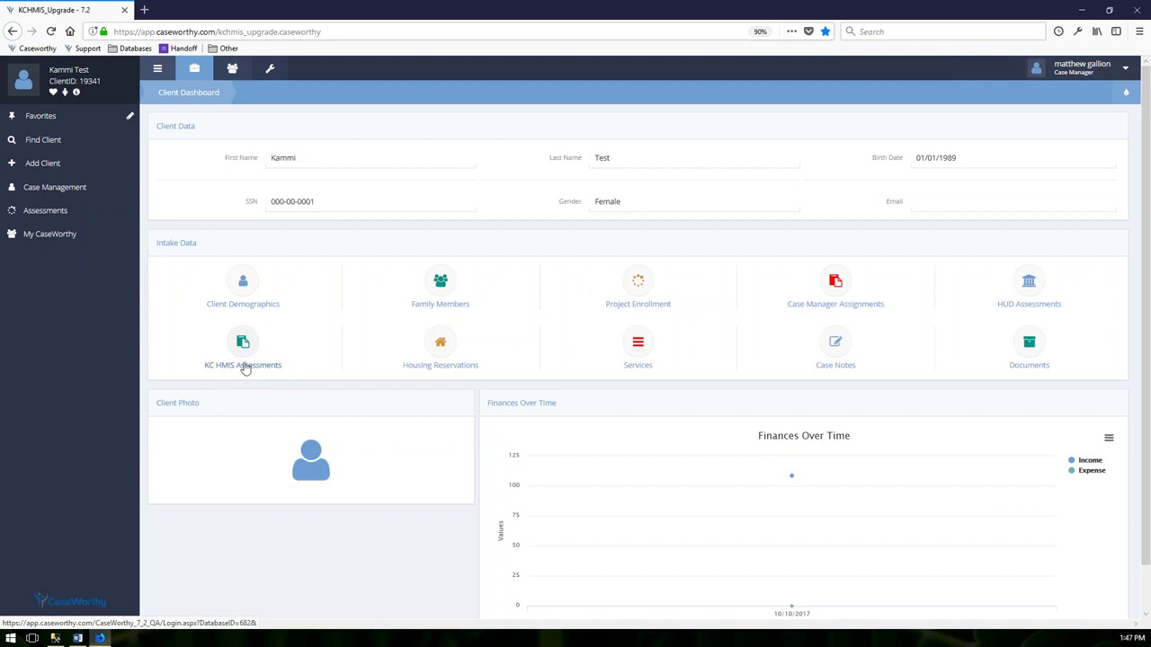
# Review the Housing Reservations page and the Last Month's Rent service record, returning to the Client Dashboard without changes
pyautogui.click(444, 357)
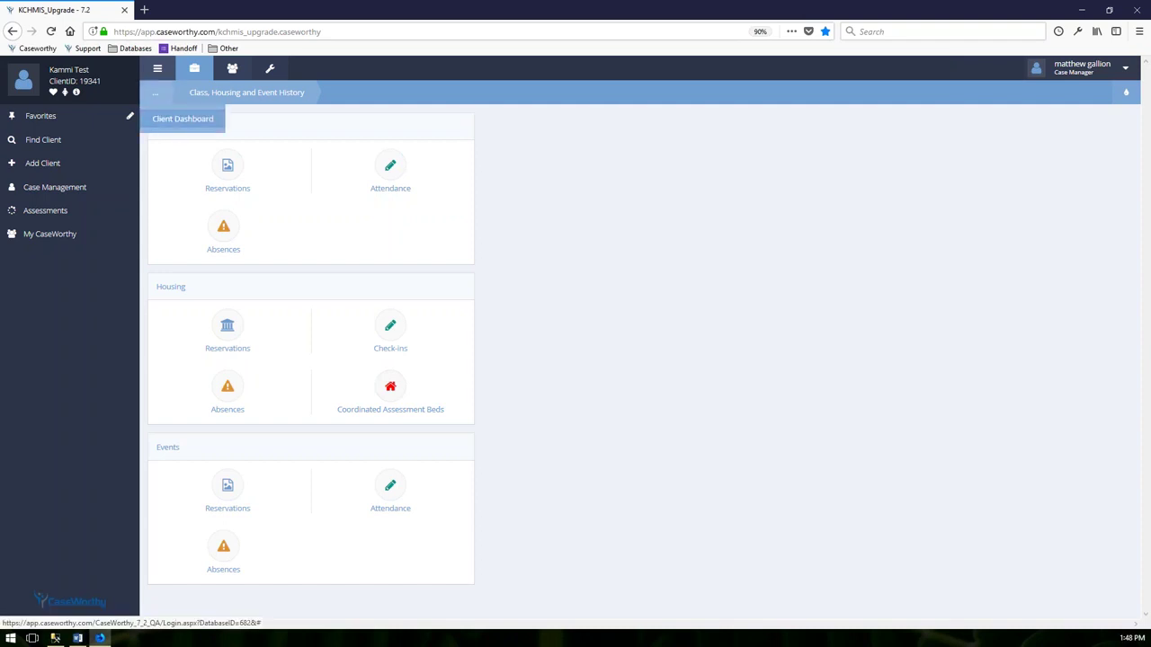
pyautogui.click(185, 120)
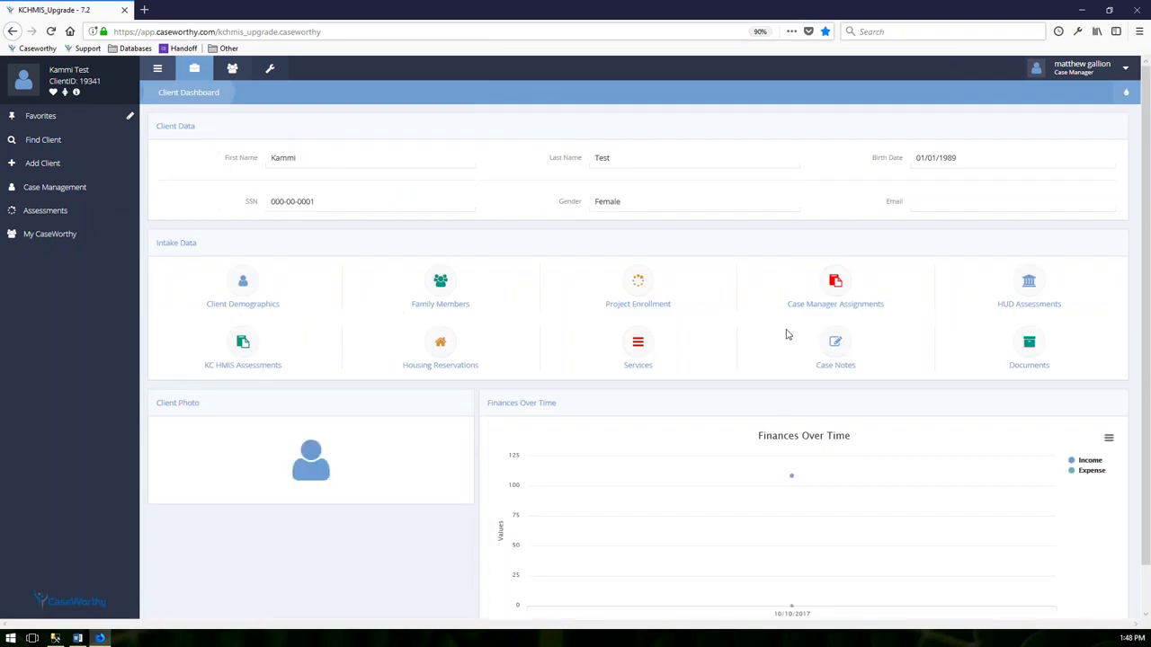
pyautogui.click(644, 346)
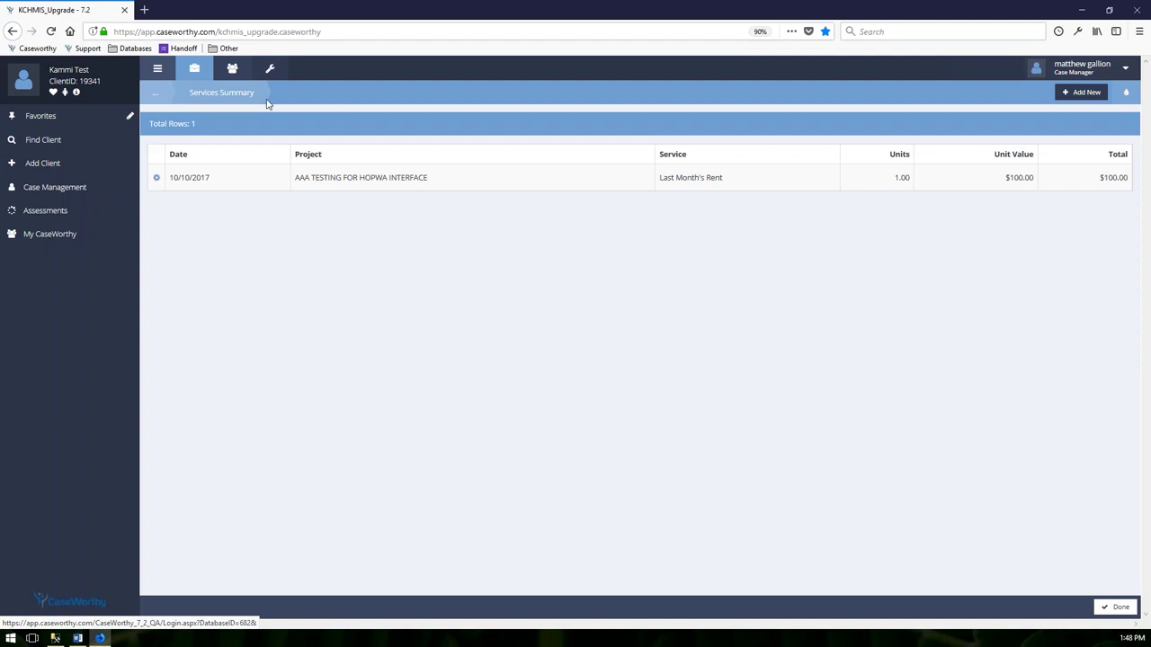
pyautogui.click(156, 177)
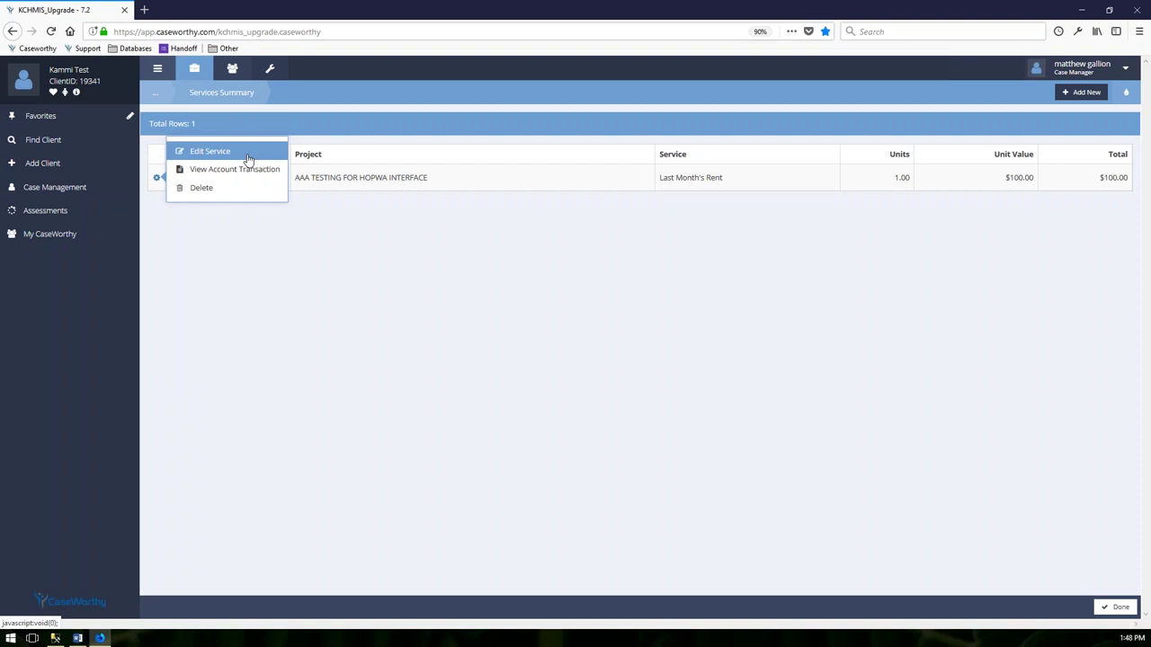
pyautogui.click(249, 158)
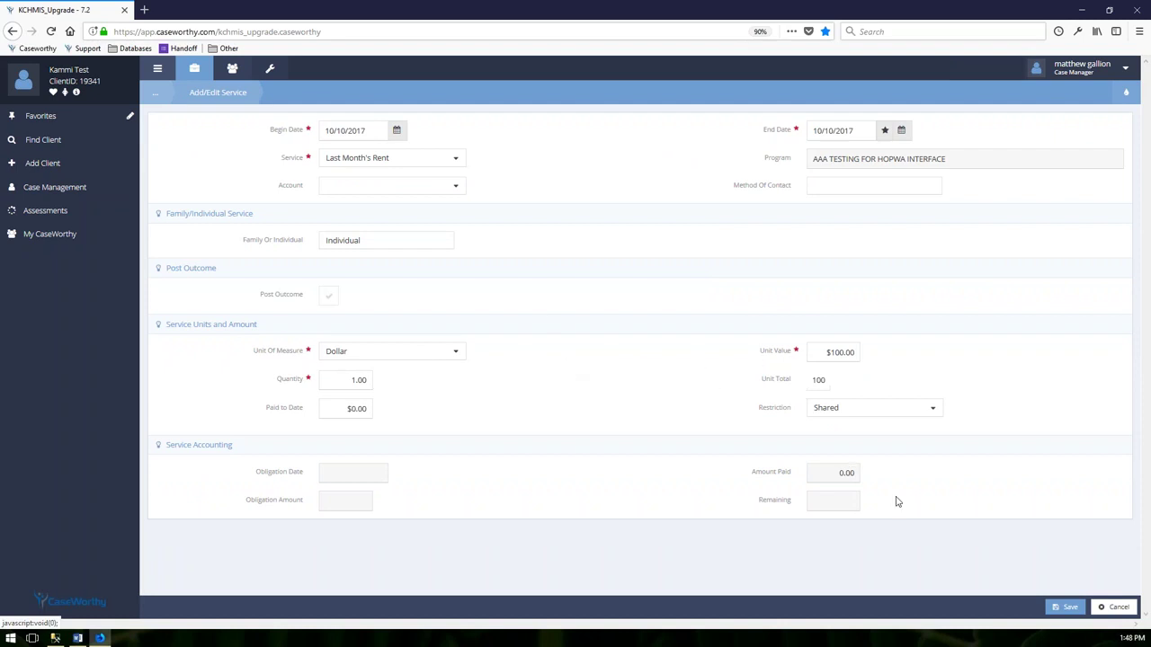
pyautogui.click(1118, 607)
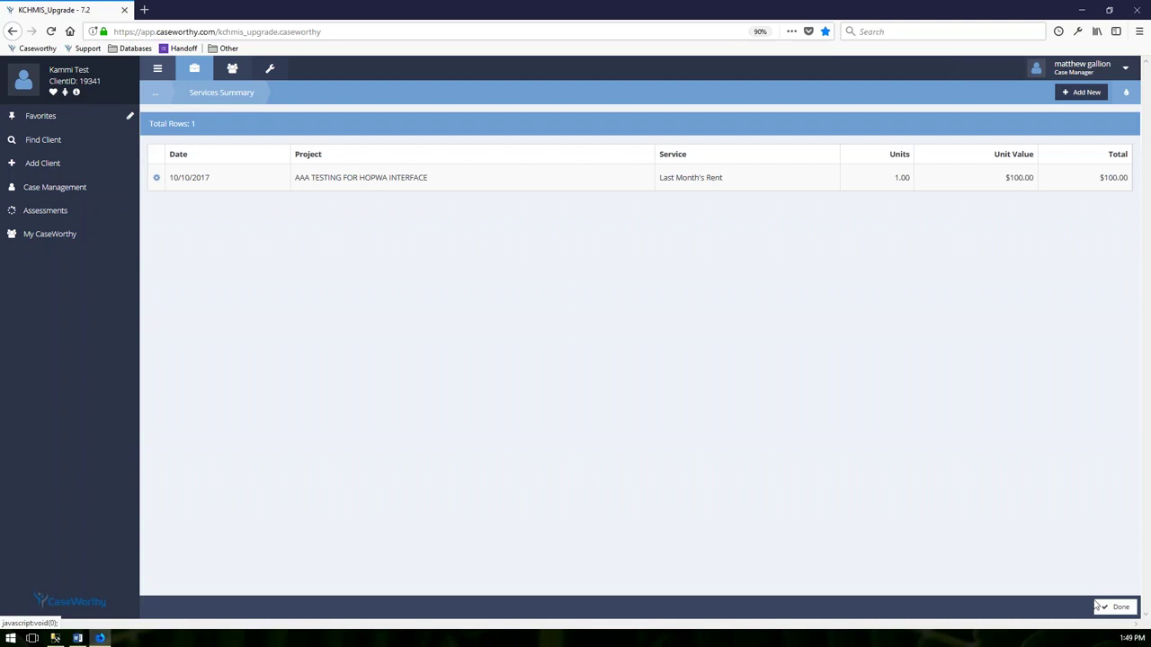
pyautogui.click(1108, 610)
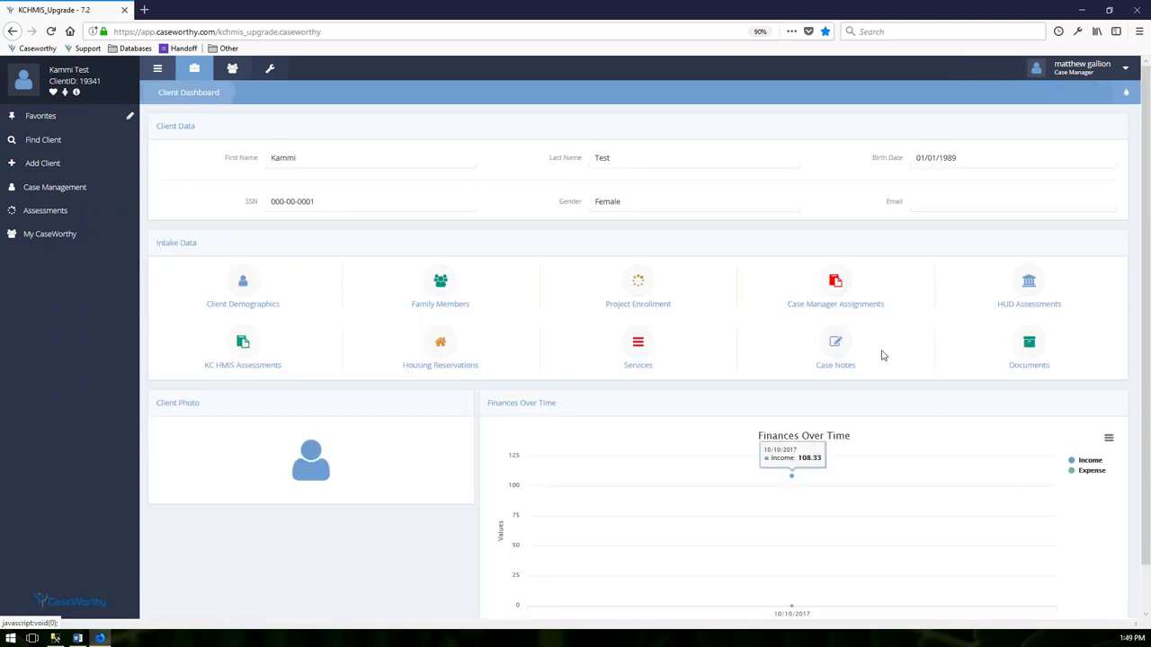
# Add and save a case note of type Case Note from the Client Data Default template, returning to the Client Dashboard
pyautogui.click(834, 347)
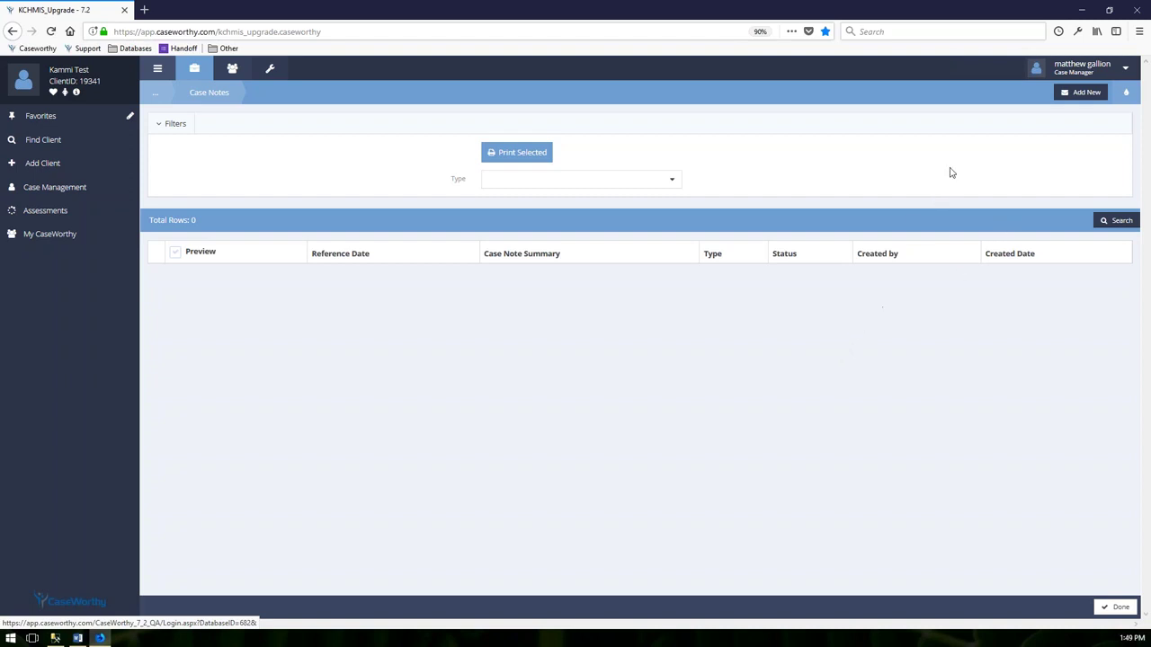
pyautogui.click(1083, 93)
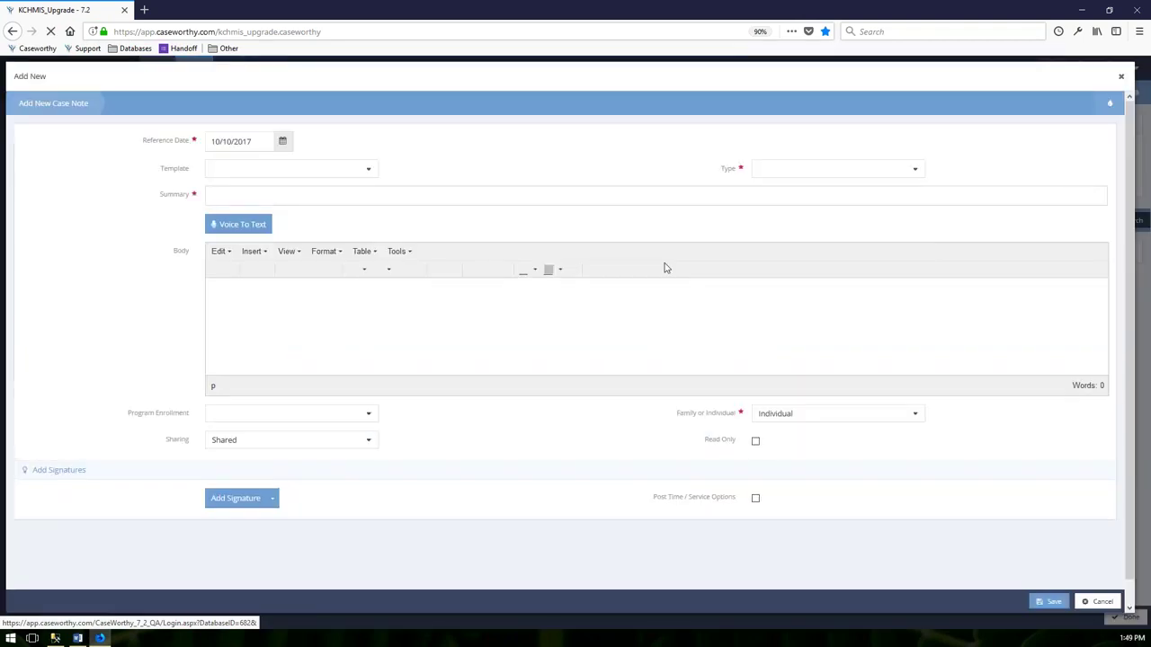
pyautogui.click(814, 168)
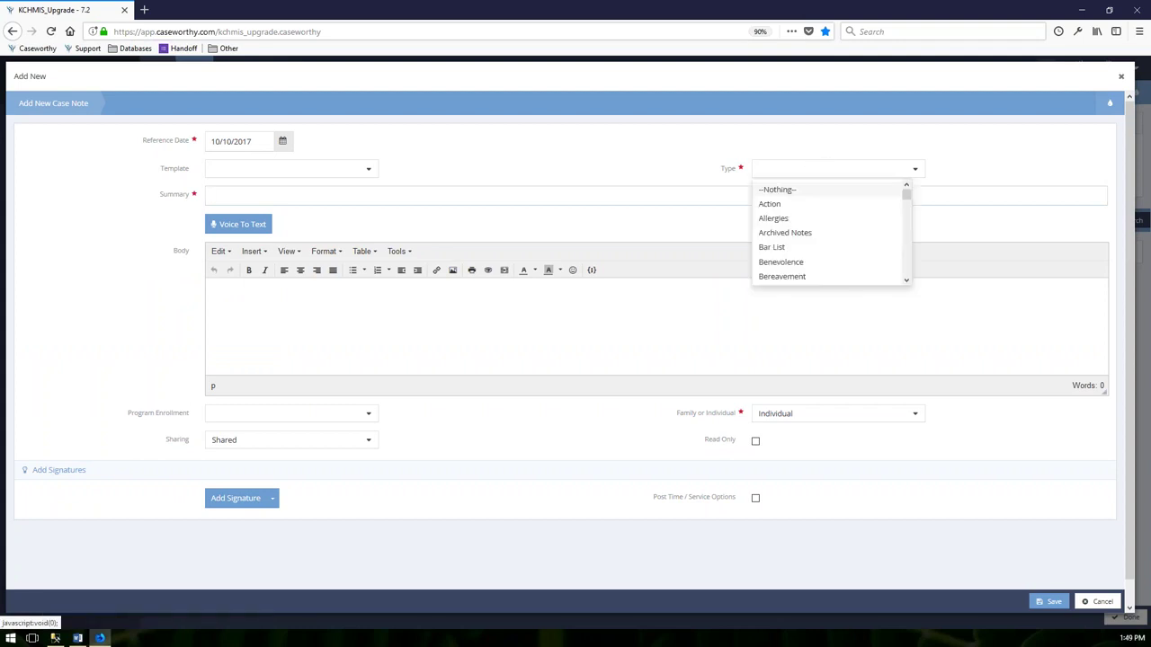
pyautogui.scroll(-2, 783, 255)
pyautogui.click(784, 240)
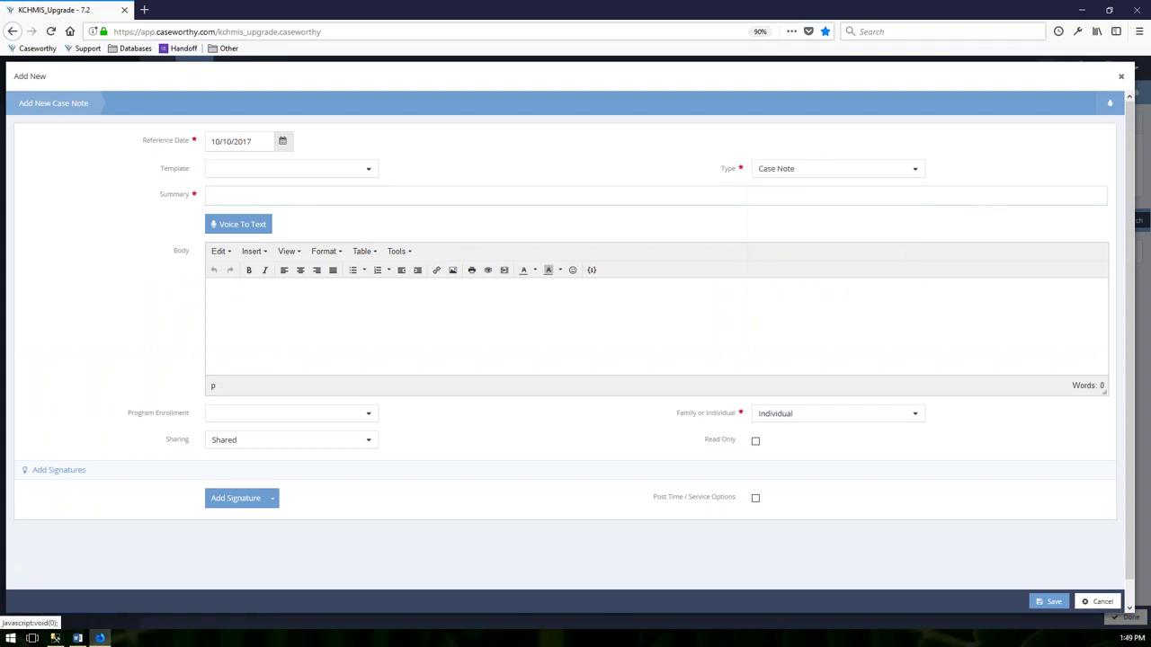
pyautogui.click(298, 169)
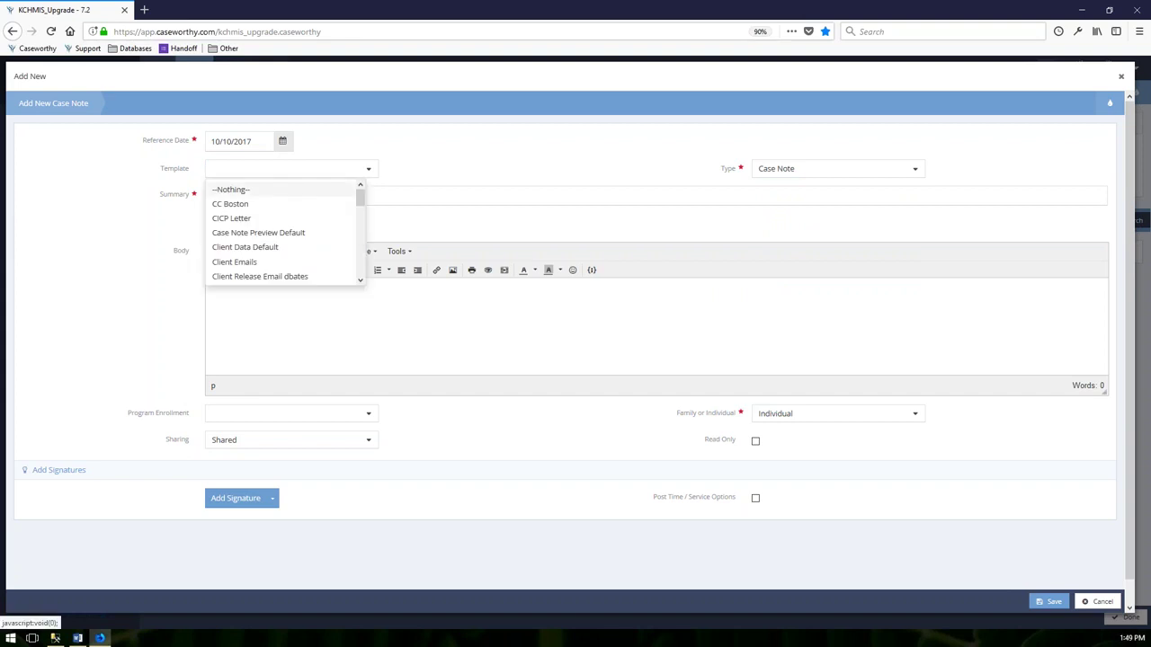
pyautogui.click(251, 247)
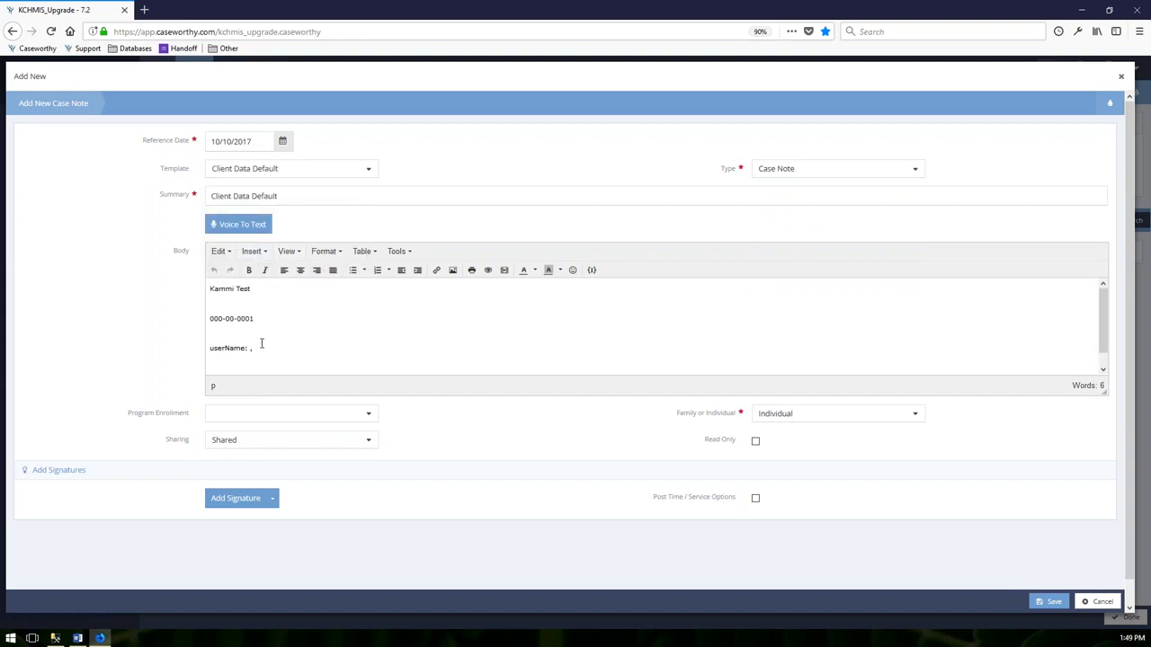
pyautogui.scroll(-1, 253, 347)
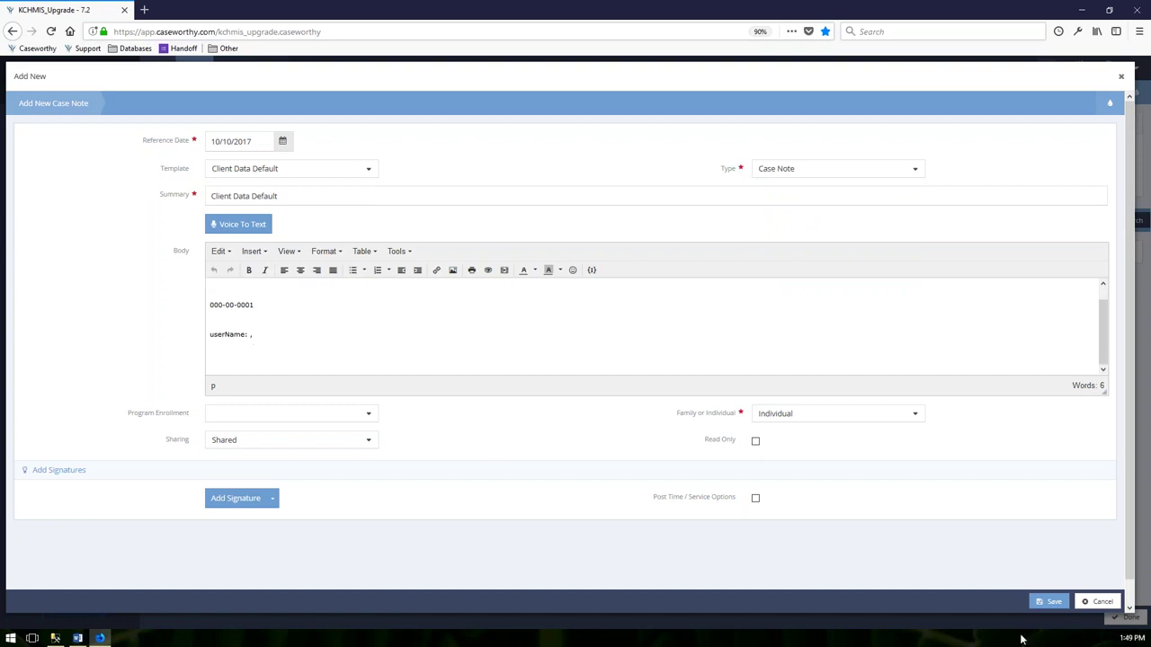
pyautogui.click(1049, 601)
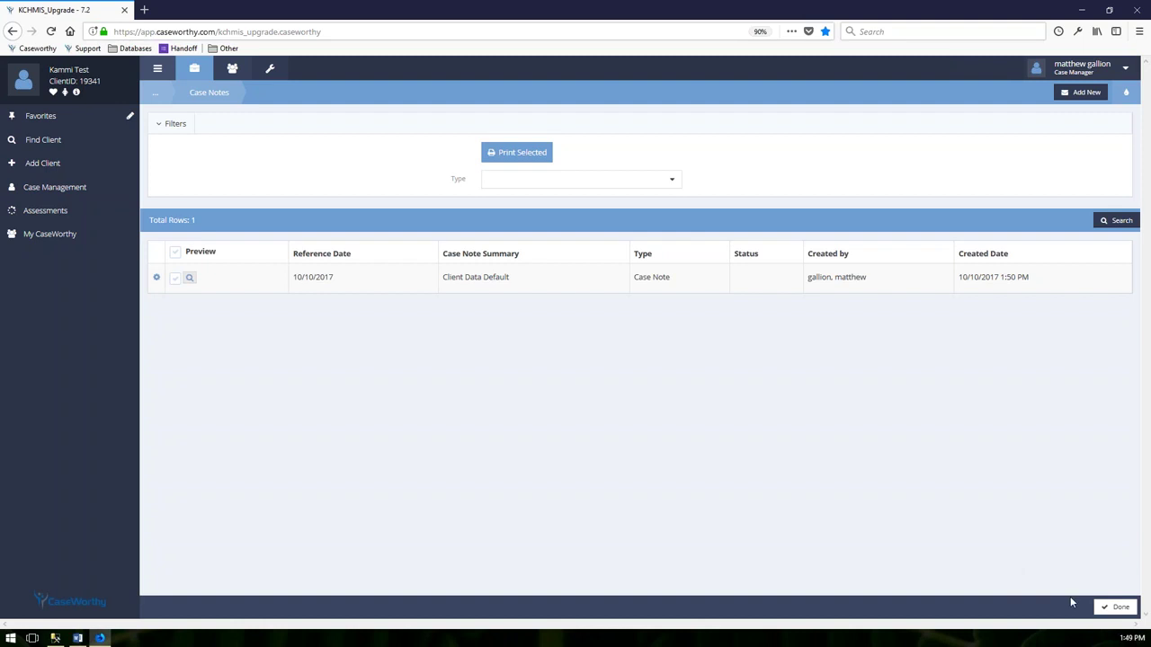
pyautogui.click(1114, 608)
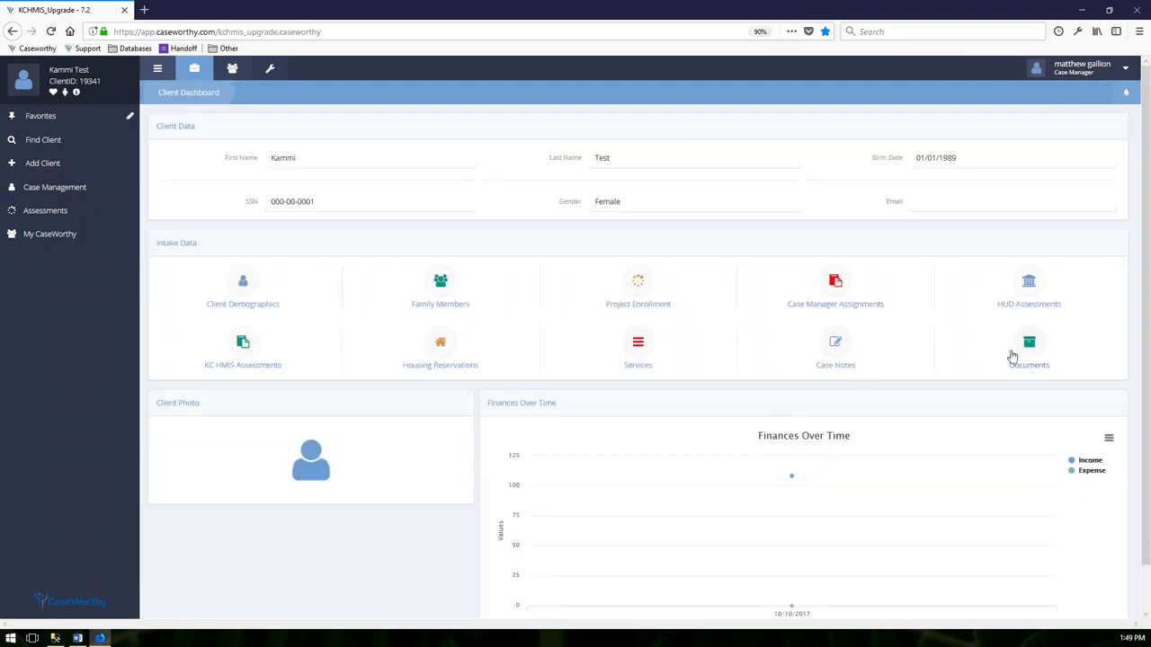
# View the client's documents, photos and checklists options and return to the Client Dashboard
pyautogui.click(1023, 354)
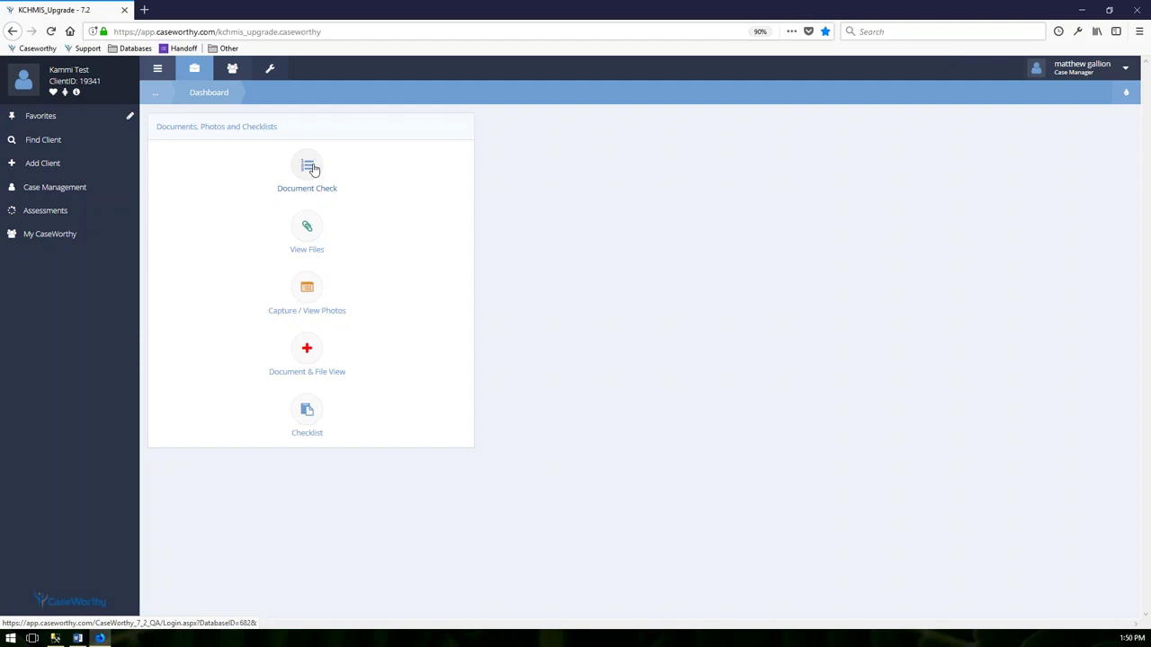
pyautogui.click(154, 93)
pyautogui.click(184, 119)
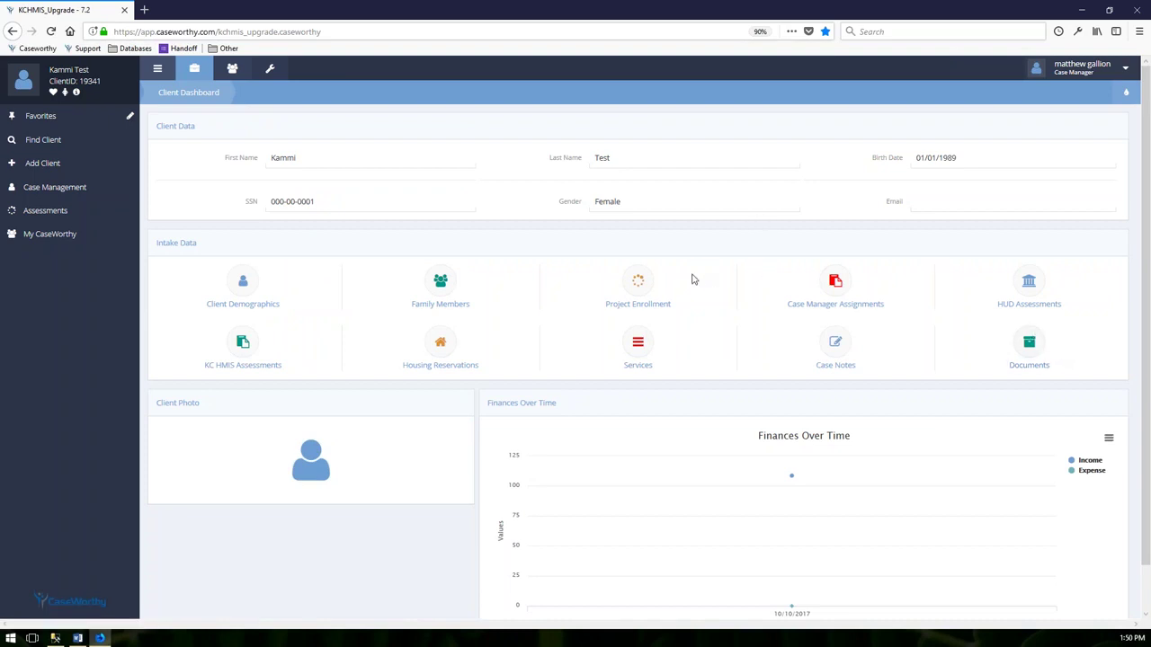
# Start the exit assessment for the client's AAA TESTING FOR HOPWA INTERFACE project enrollment
pyautogui.click(641, 290)
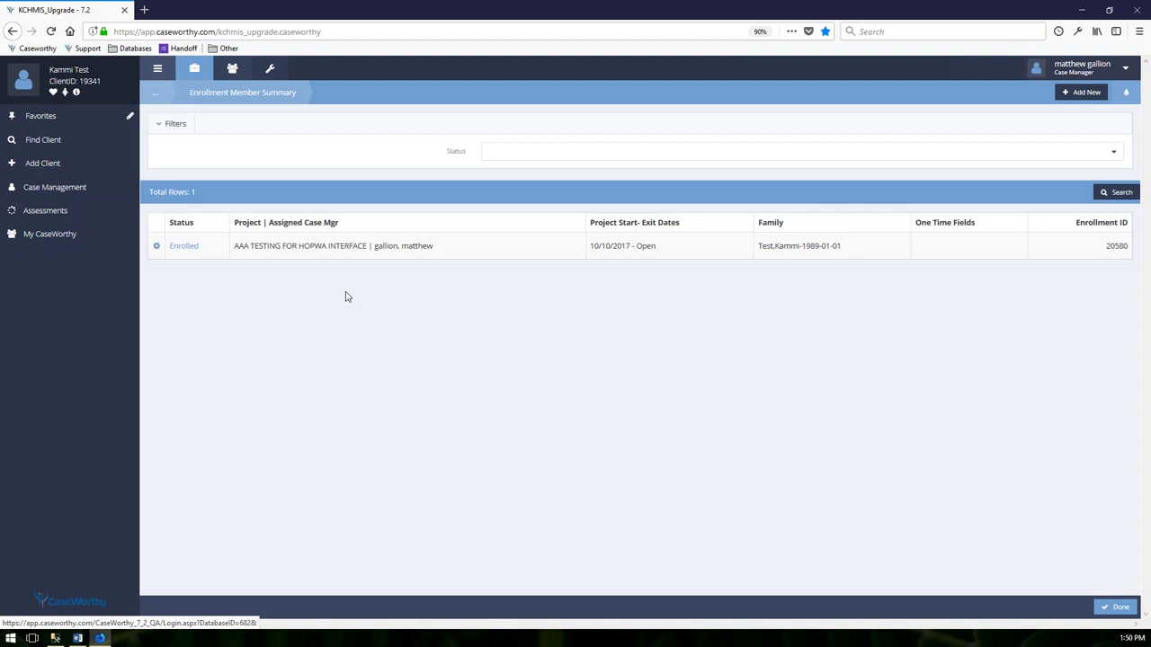
pyautogui.click(184, 253)
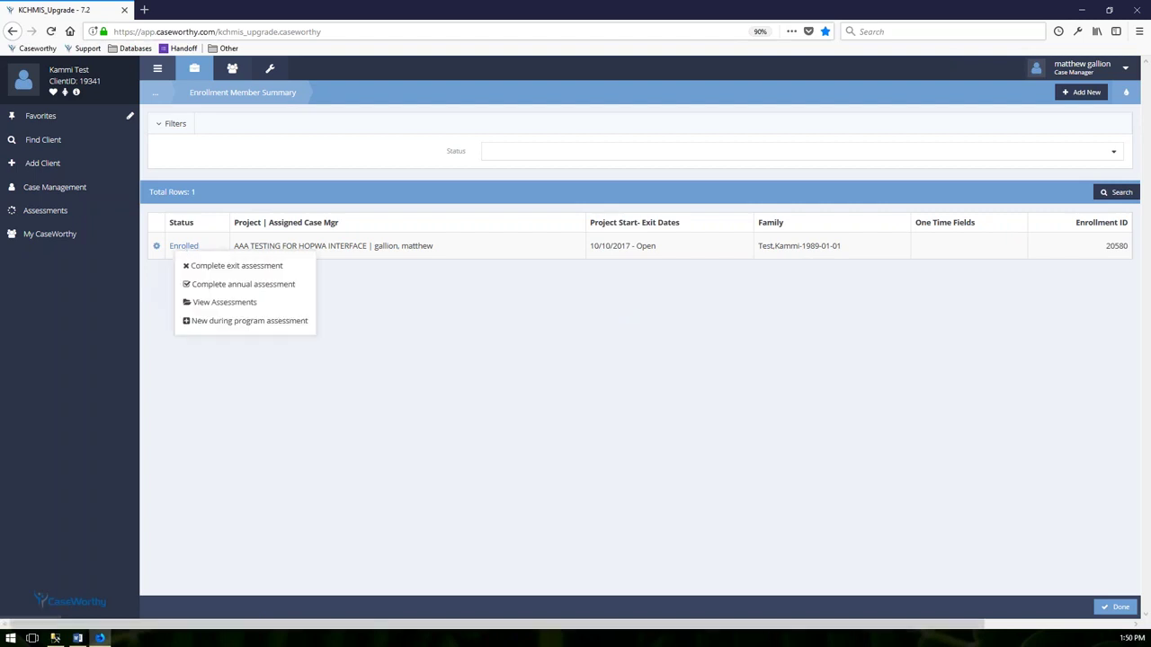
pyautogui.click(303, 268)
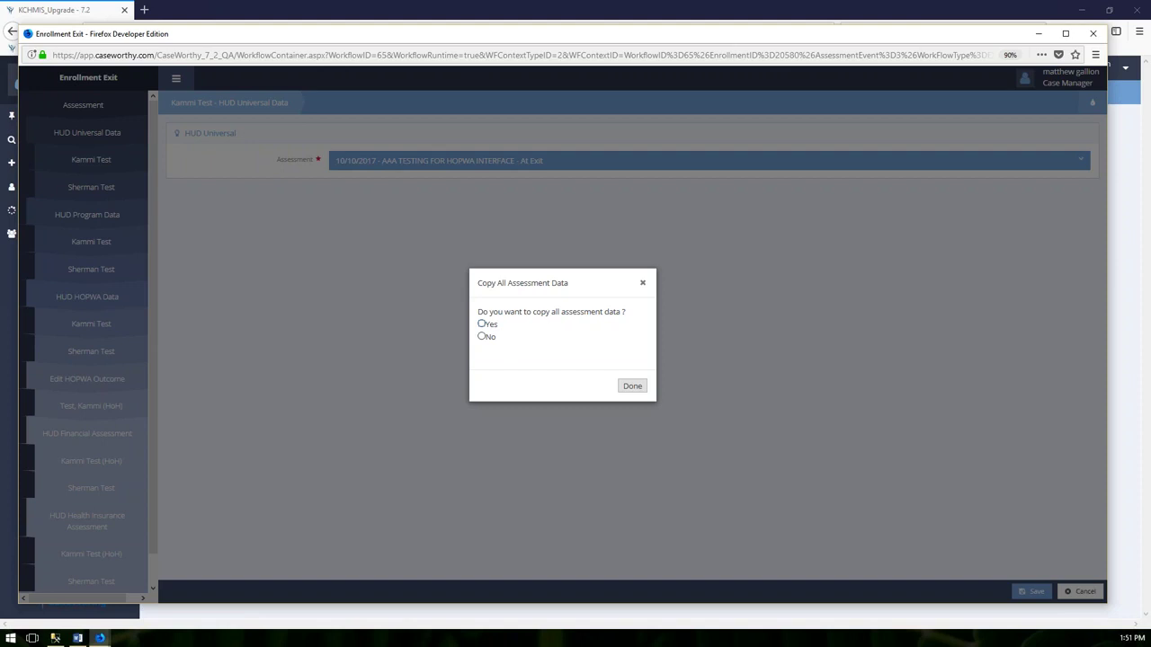
# Choose to copy all assessment data for both family members, using the head of household's 10/10/2017 At Entry assessment for AAA TESTING FOR HOPWA INTERFACE
pyautogui.click(481, 325)
pyautogui.click(631, 392)
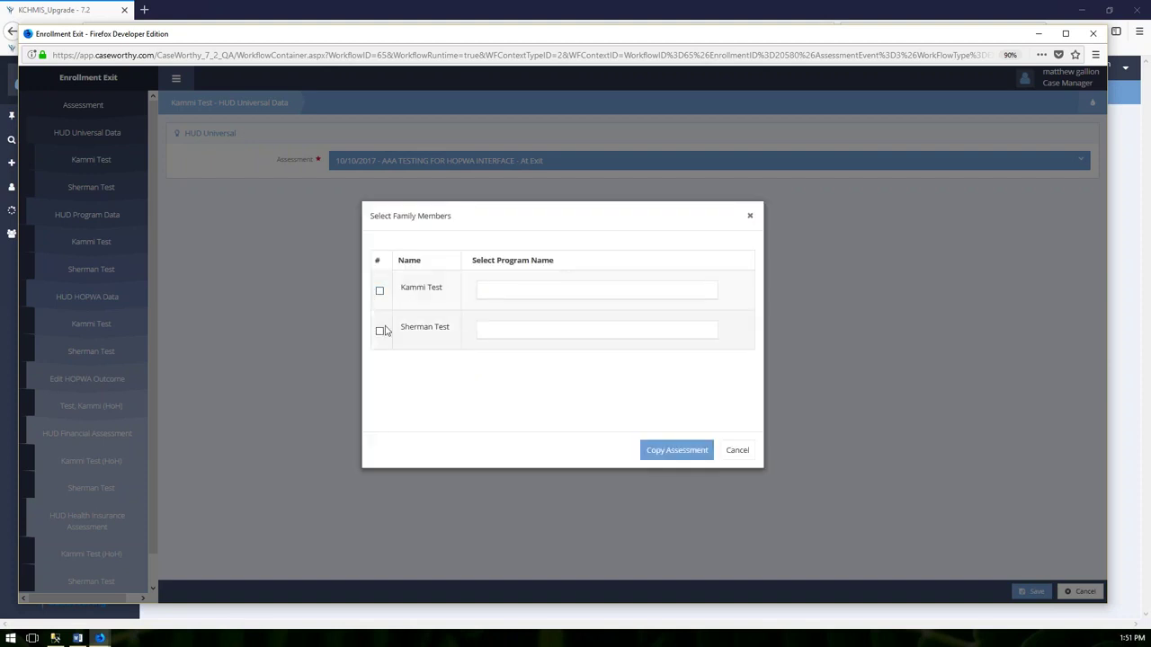
pyautogui.click(379, 291)
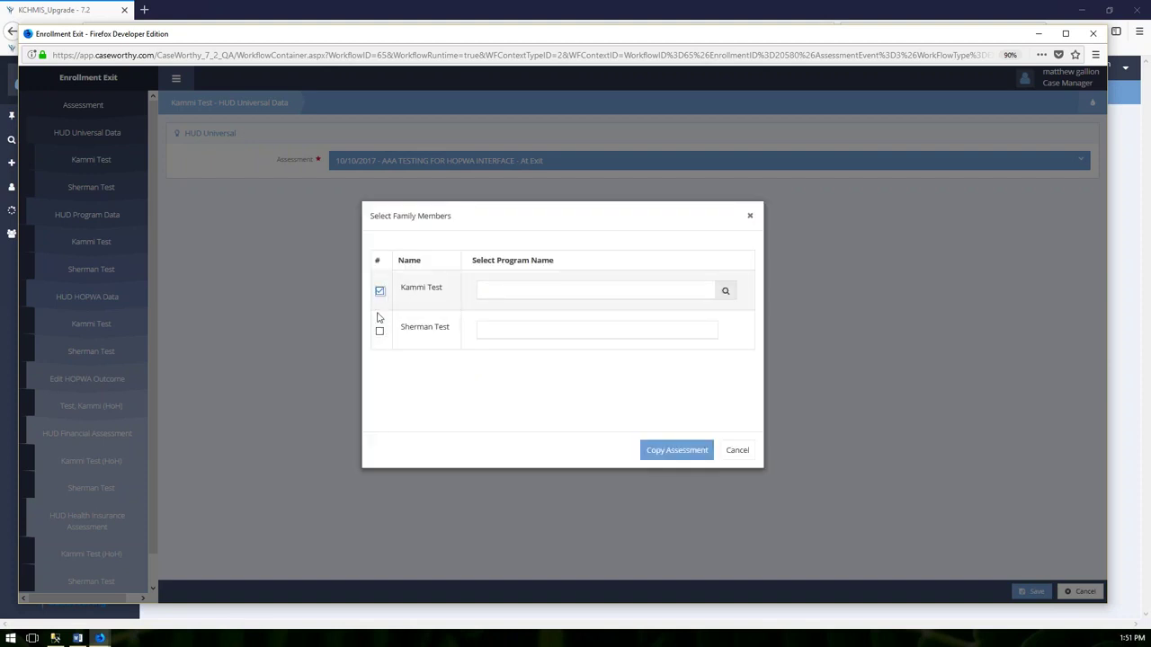
pyautogui.click(379, 332)
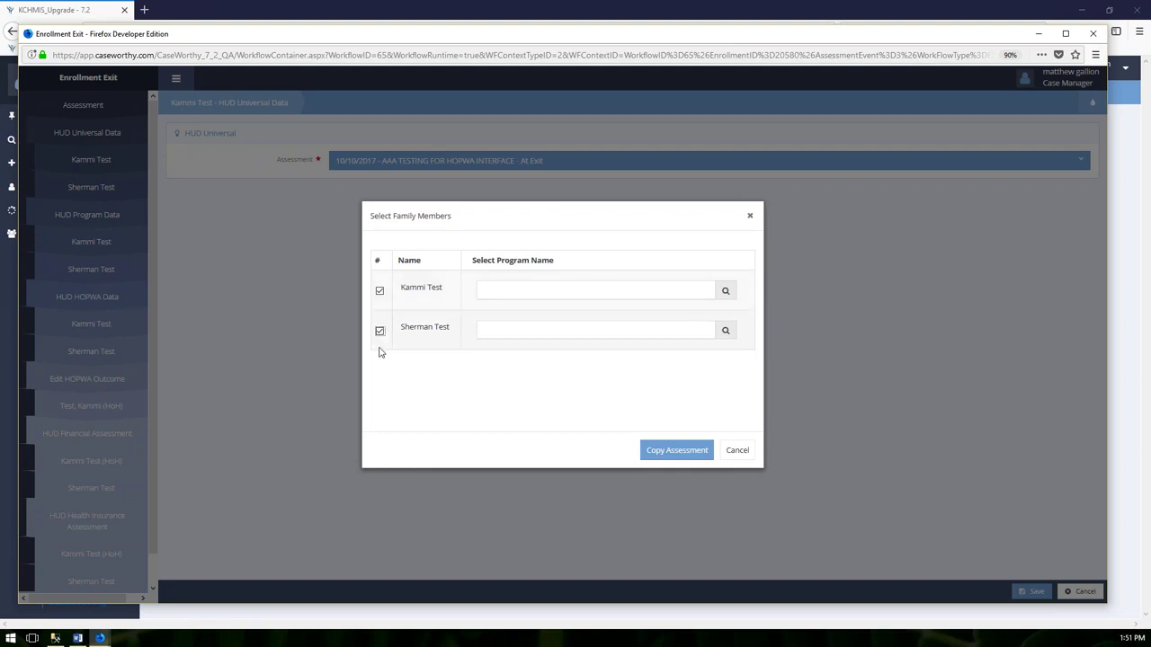
pyautogui.click(725, 292)
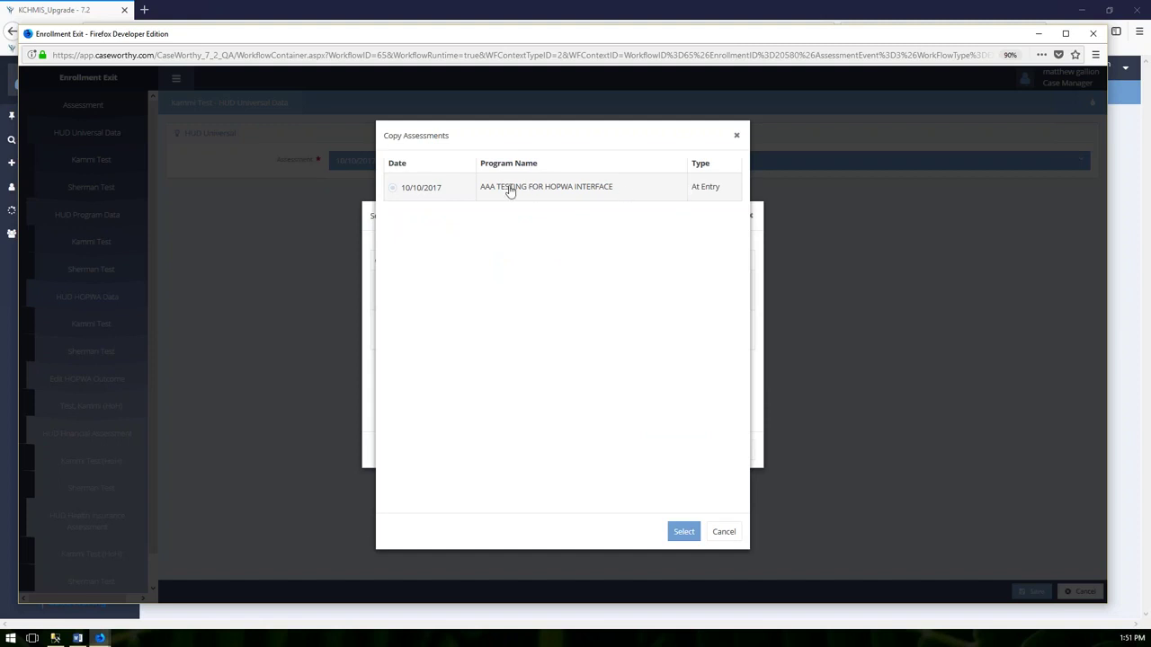
pyautogui.click(392, 188)
pyautogui.click(683, 531)
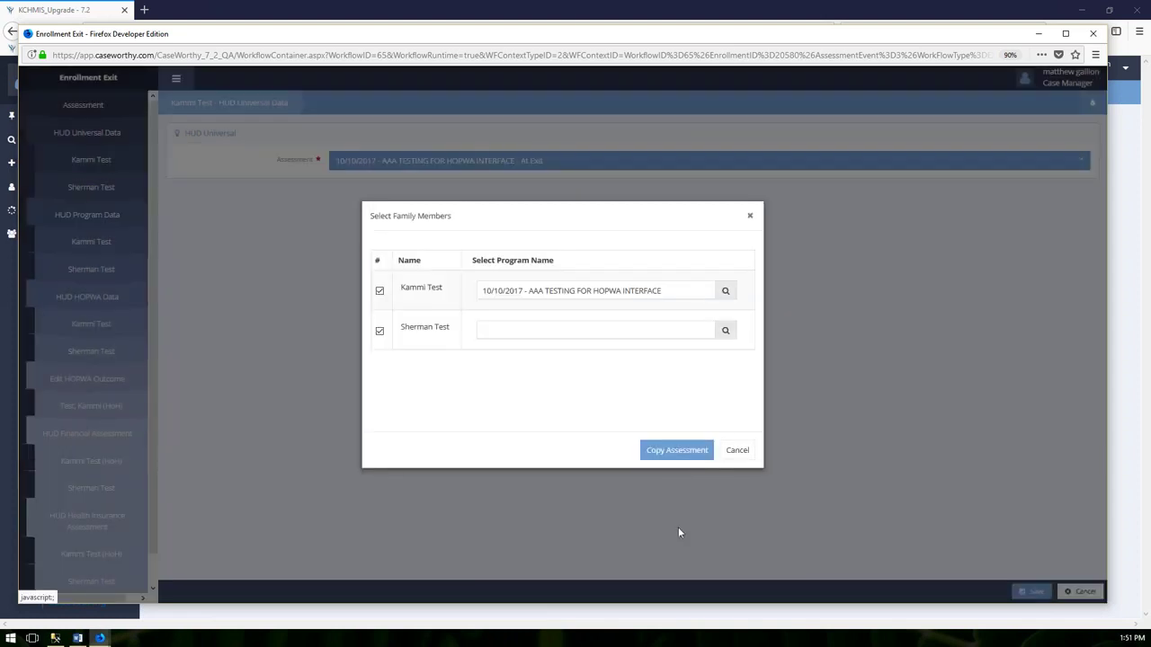
# Select the other family member's 10/10/2017 AAA TESTING FOR HOPWA INTERFACE At Entry assessment and copy the assessments
pyautogui.click(726, 333)
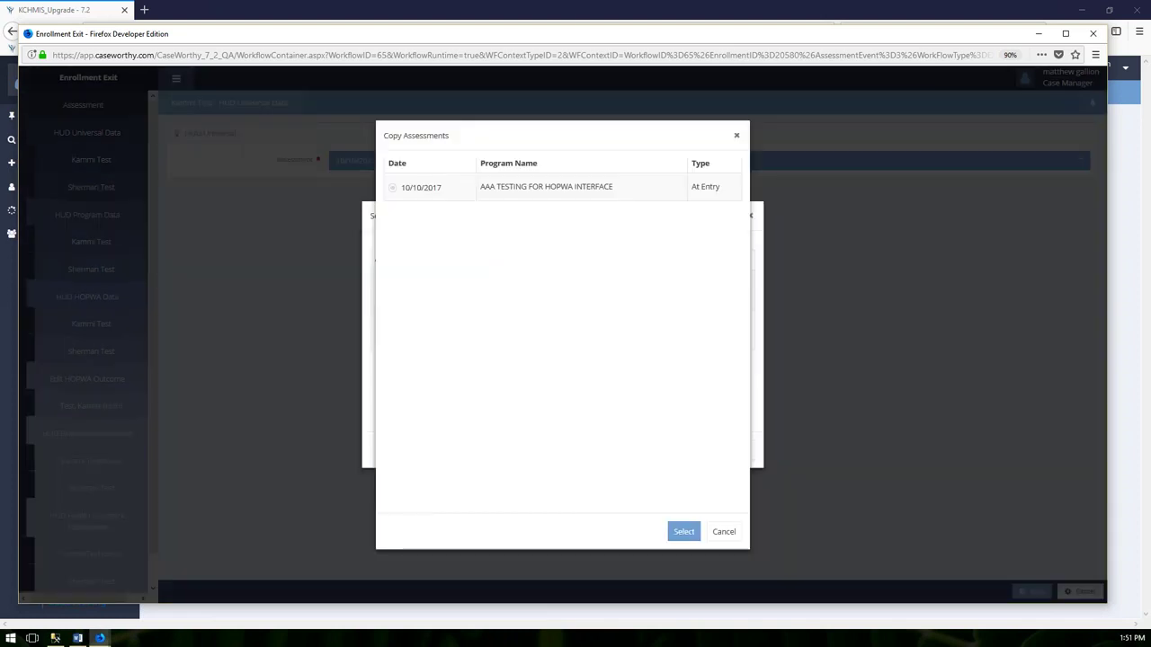
pyautogui.click(393, 189)
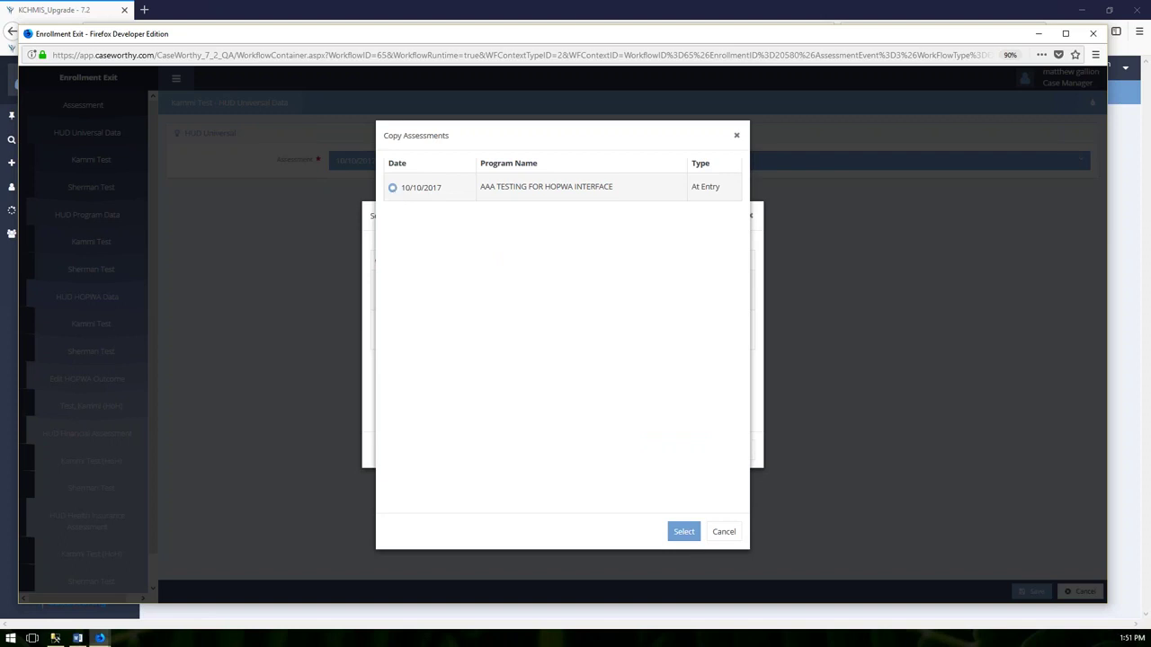
pyautogui.click(684, 532)
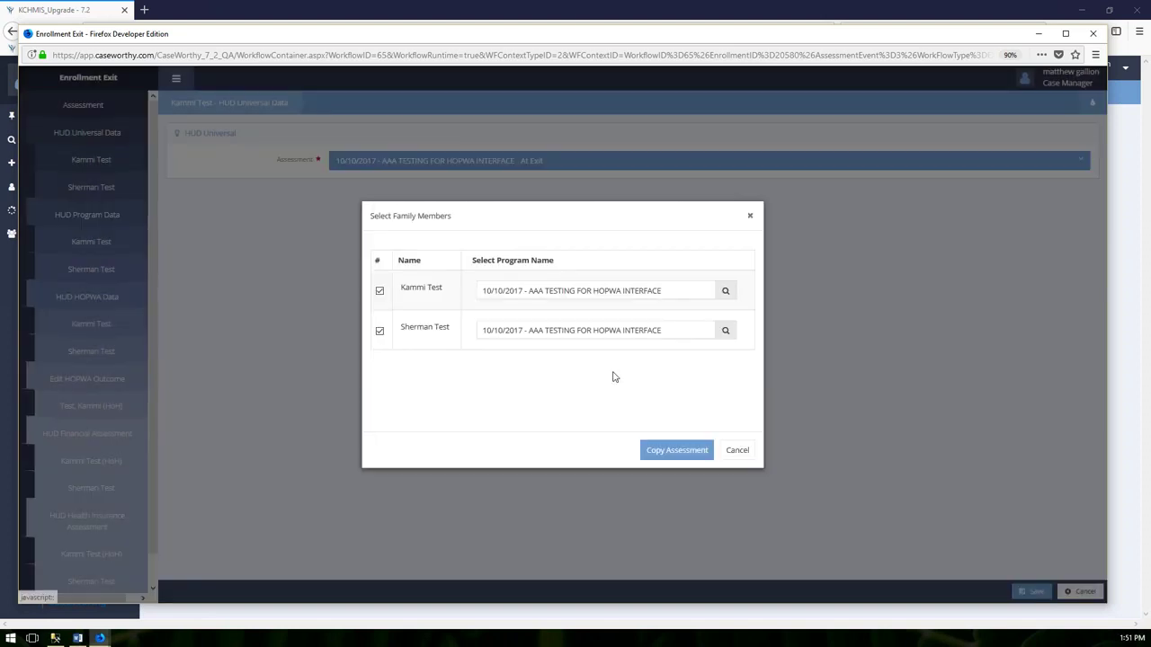
pyautogui.click(672, 453)
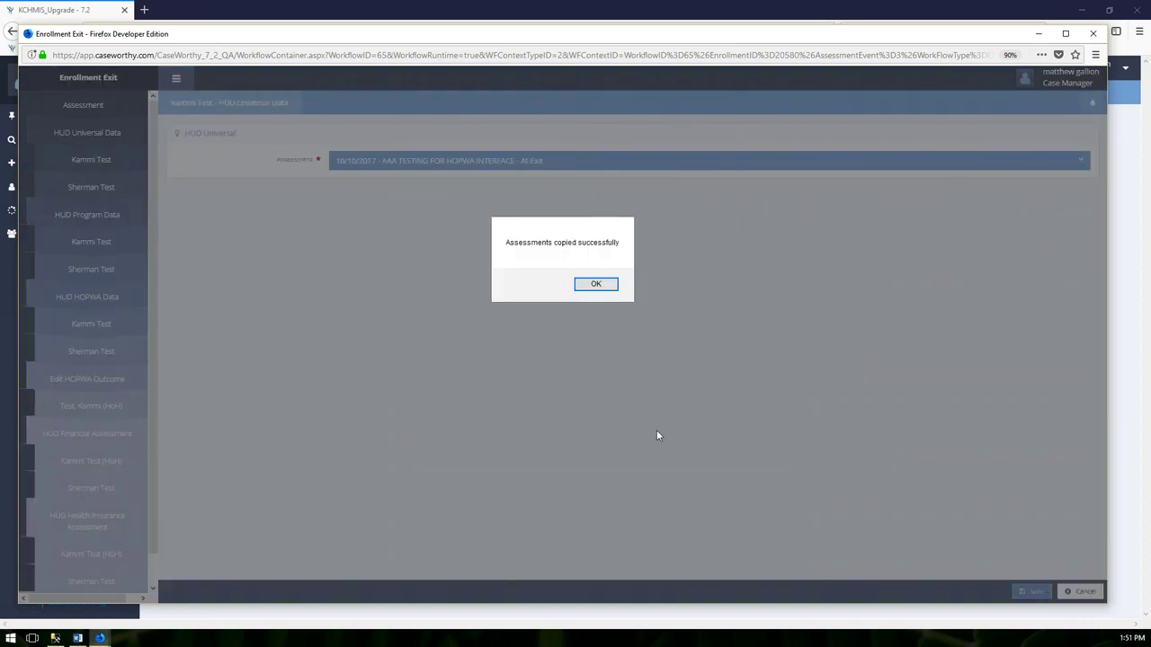
pyautogui.click(591, 286)
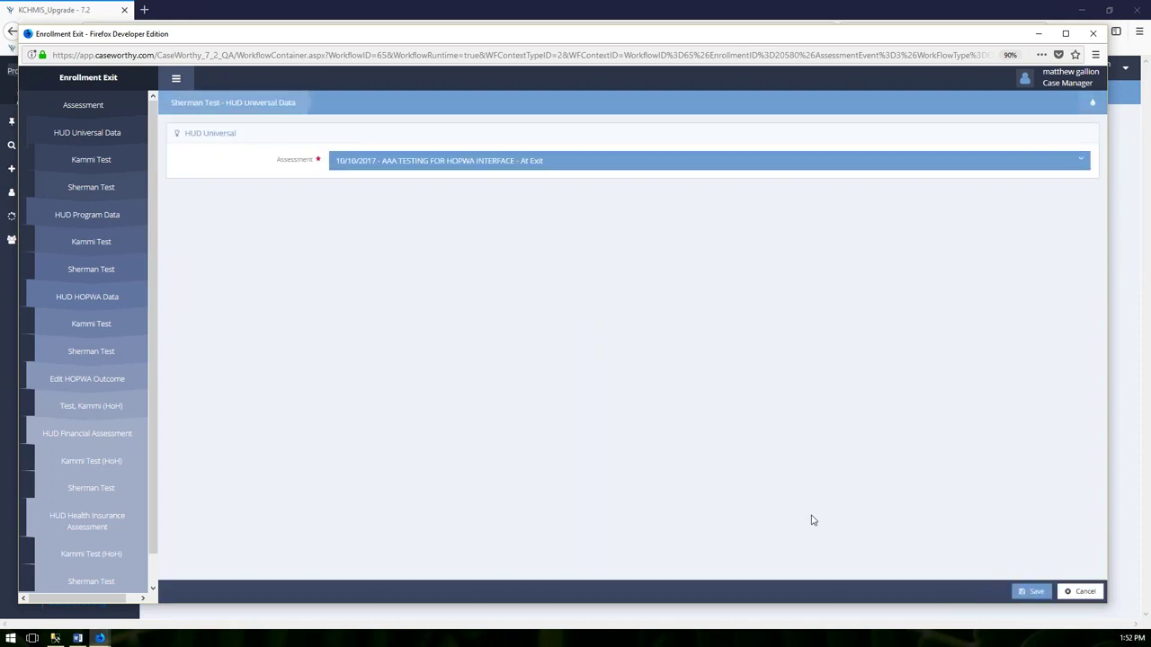
# Save the HUD Universal Data and set the head of household's Destination Type to Permanent housing (other than RRH) for formerly homeless persons
pyautogui.click(1036, 593)
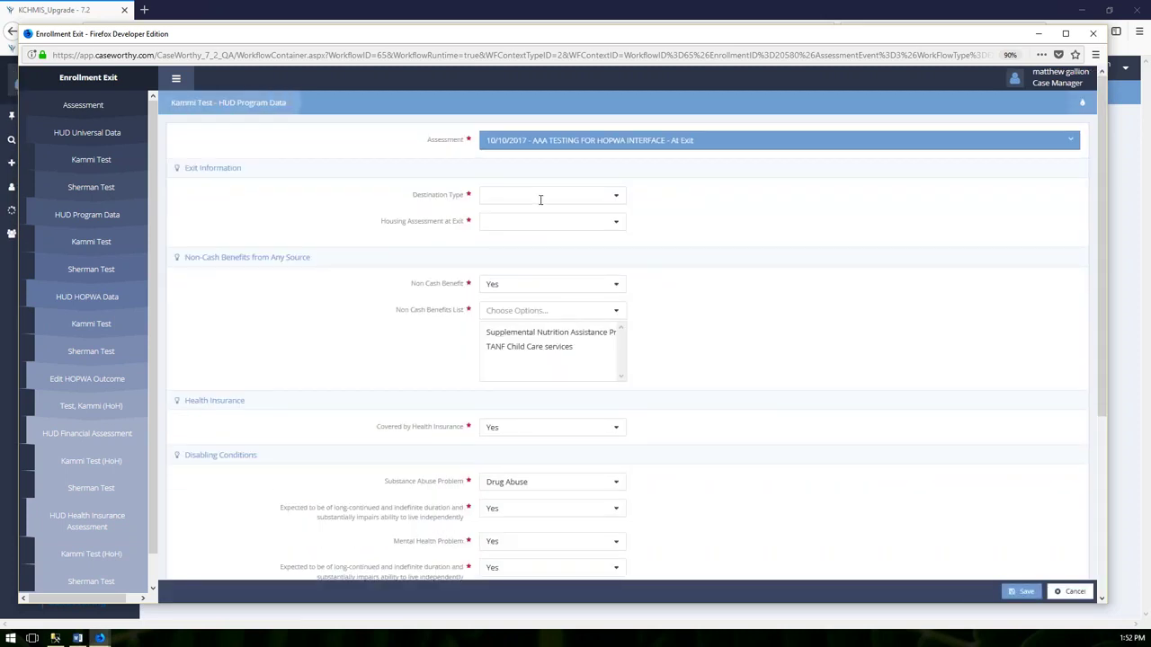
pyautogui.click(551, 196)
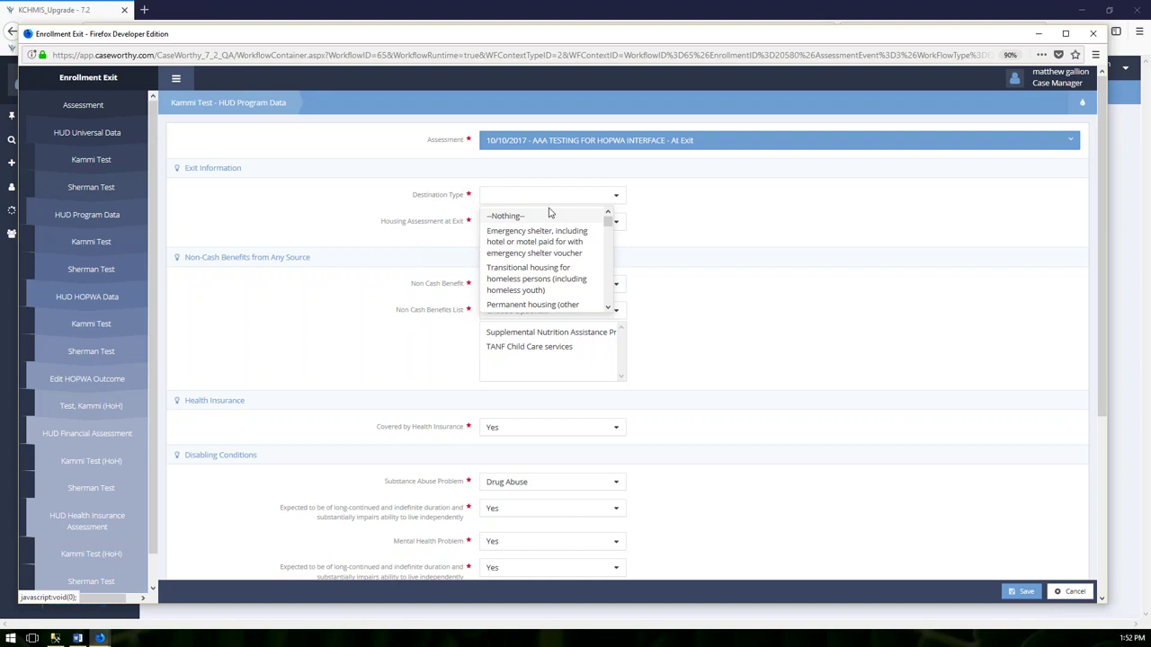
pyautogui.scroll(-2, 539, 252)
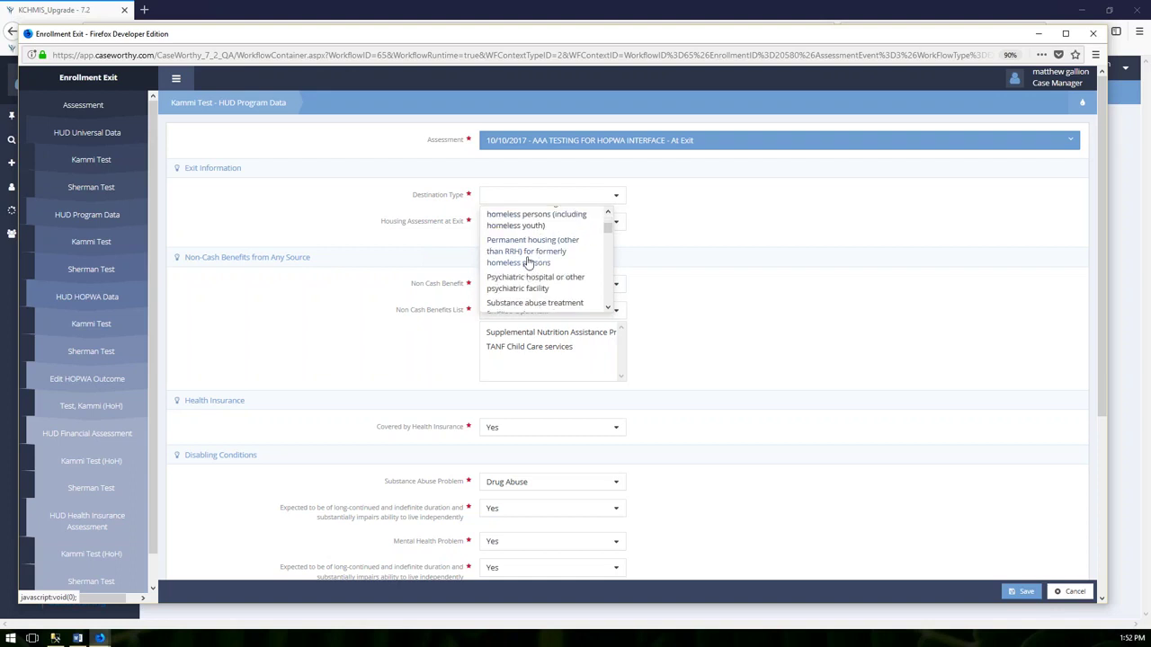
pyautogui.click(530, 259)
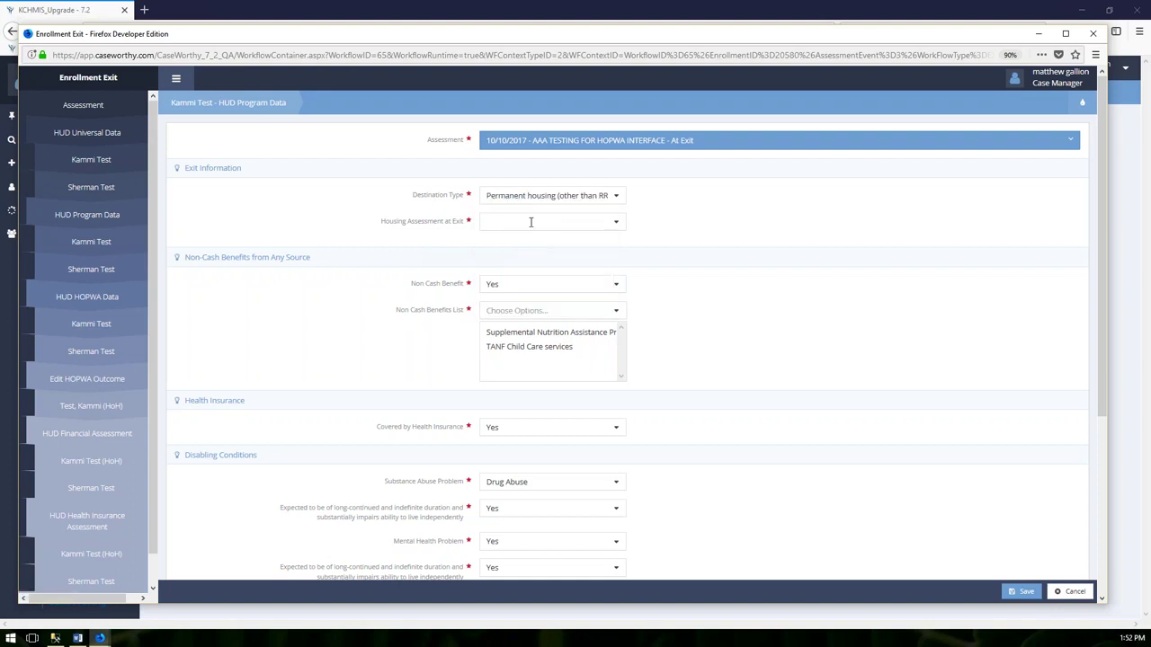
# Set Housing Assessment at Exit to Able to maintain the housing they had at project entry, and Same Housing Subsidy Info to Without a subsidy
pyautogui.click(531, 222)
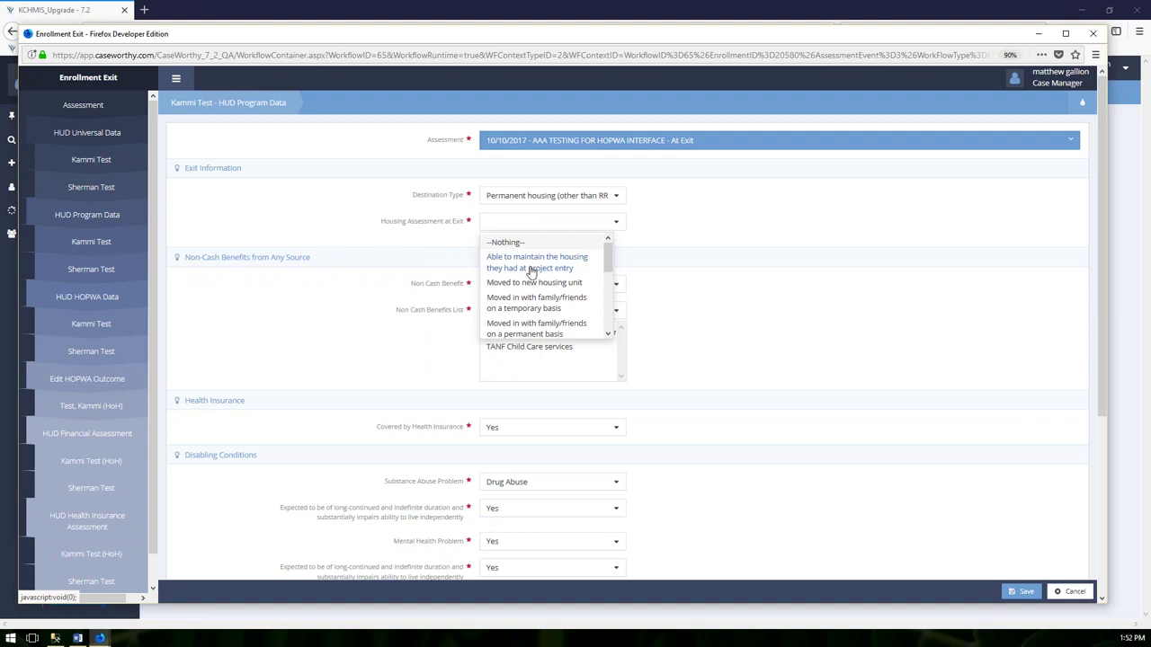
pyautogui.scroll(-2, 536, 287)
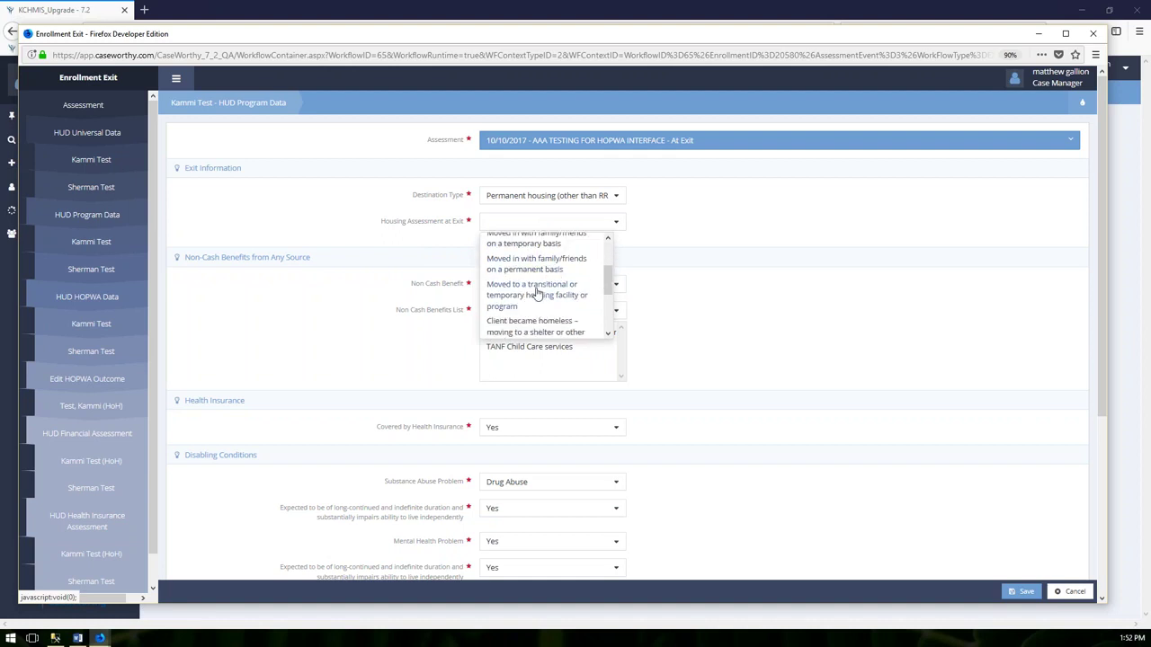
pyautogui.scroll(-2, 517, 327)
pyautogui.scroll(-1, 520, 314)
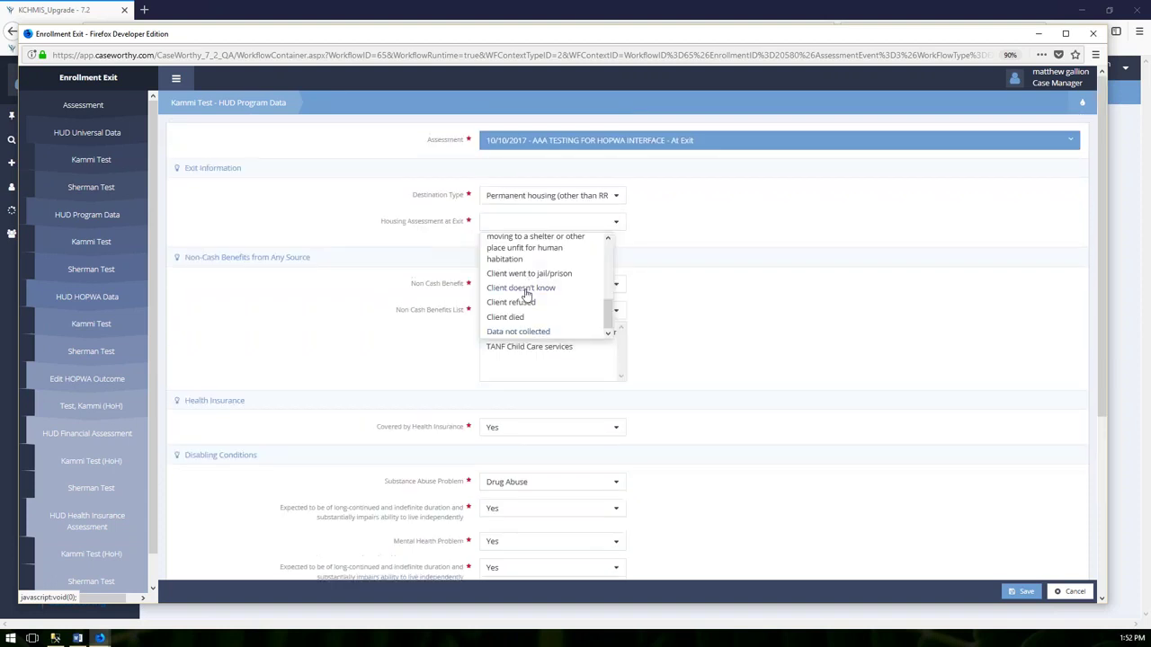
pyautogui.scroll(5, 526, 295)
pyautogui.click(534, 262)
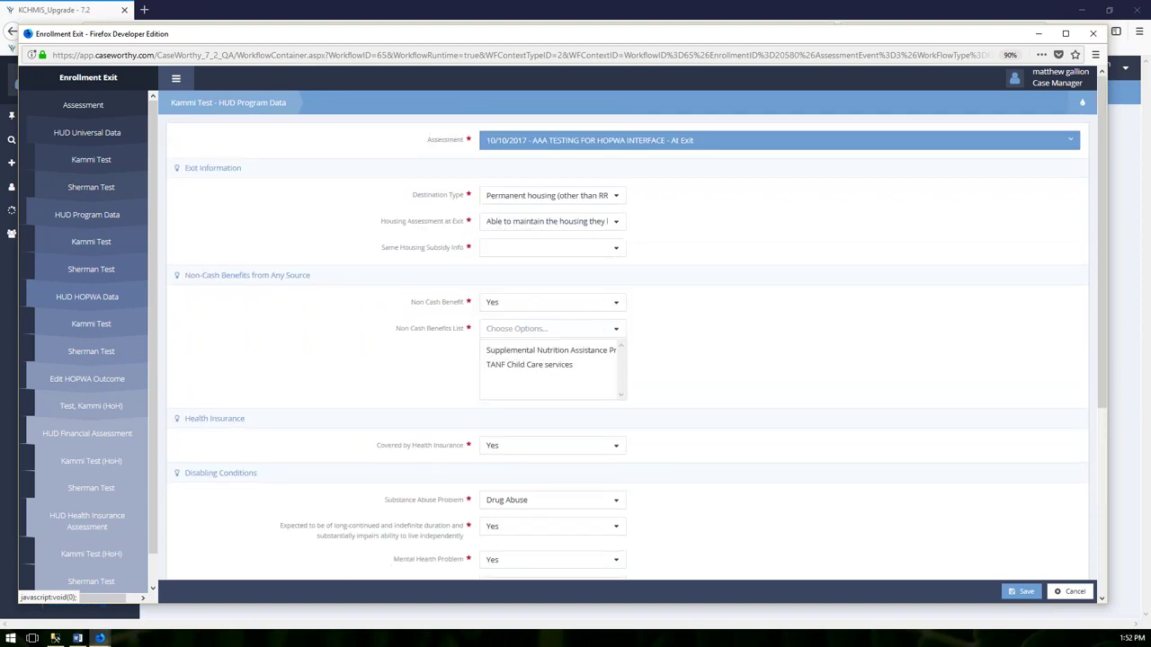
pyautogui.click(537, 250)
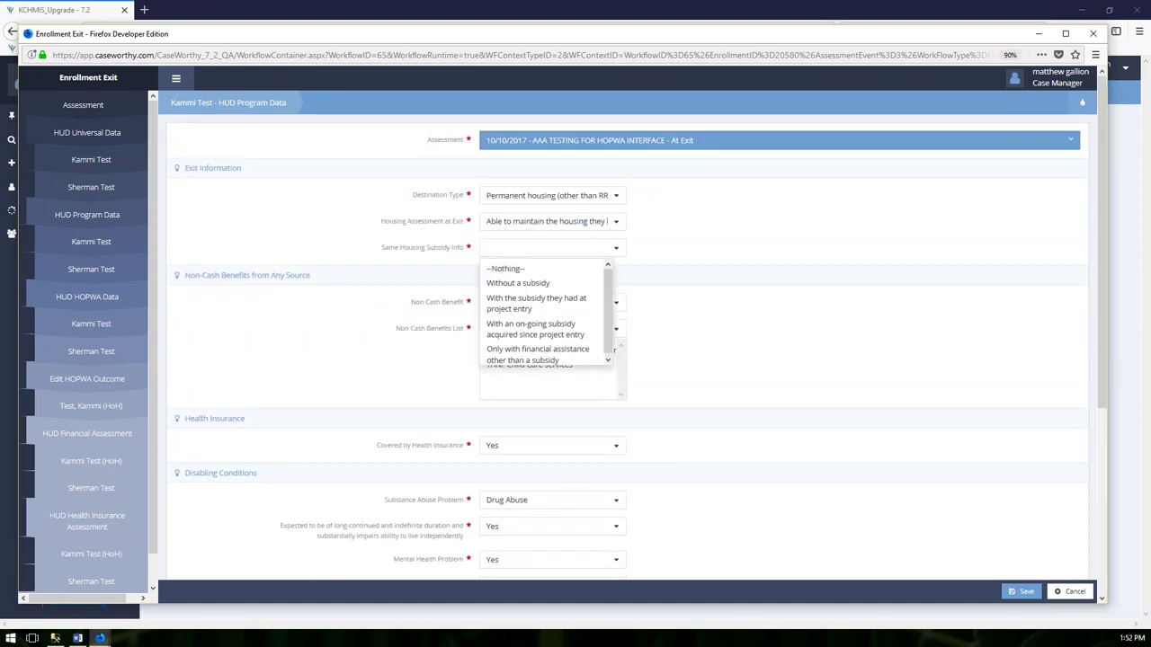
pyautogui.click(542, 284)
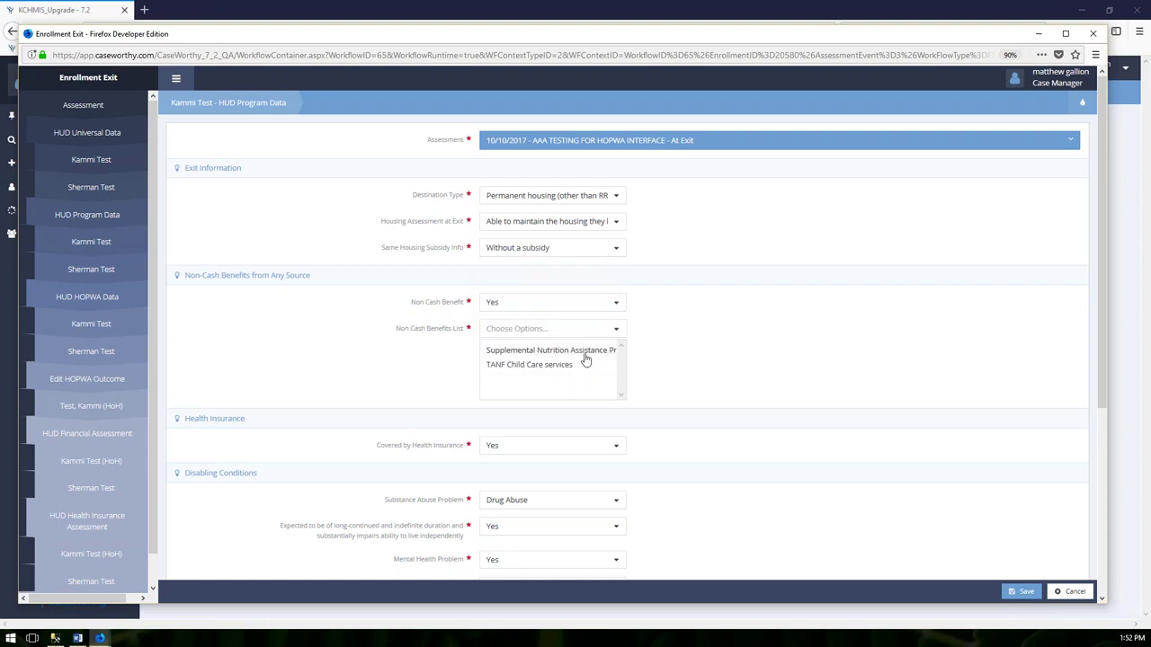
# Change the head of household's Covered by Health Insurance answer to No and restore it to Yes
pyautogui.scroll(-3, 585, 358)
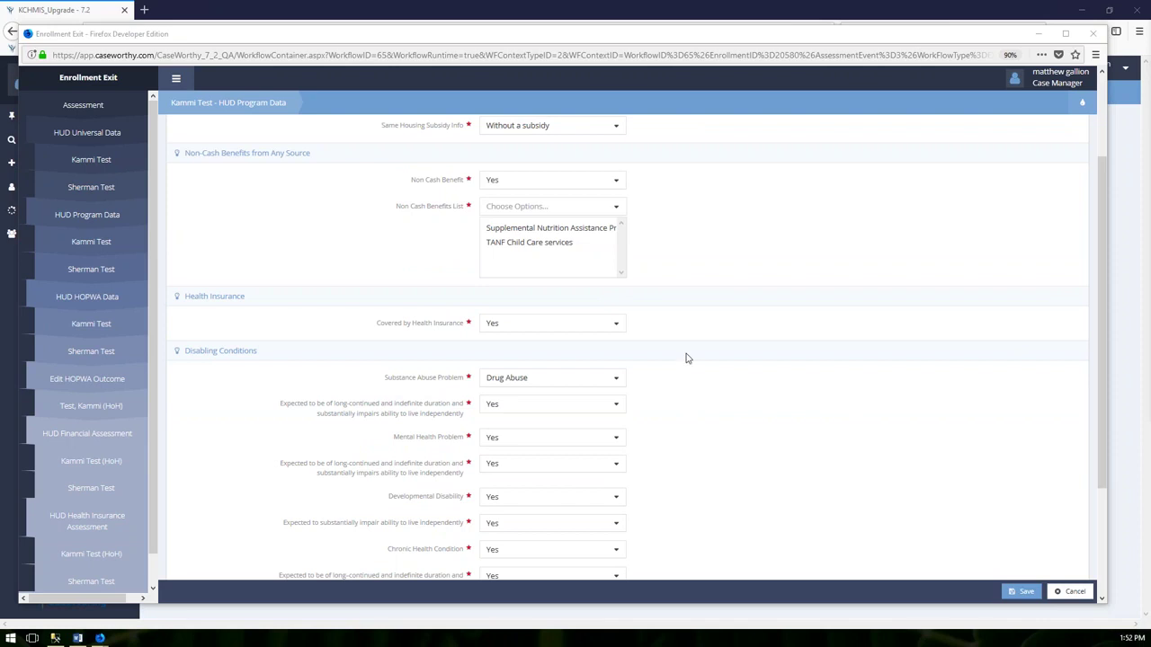
pyautogui.click(657, 347)
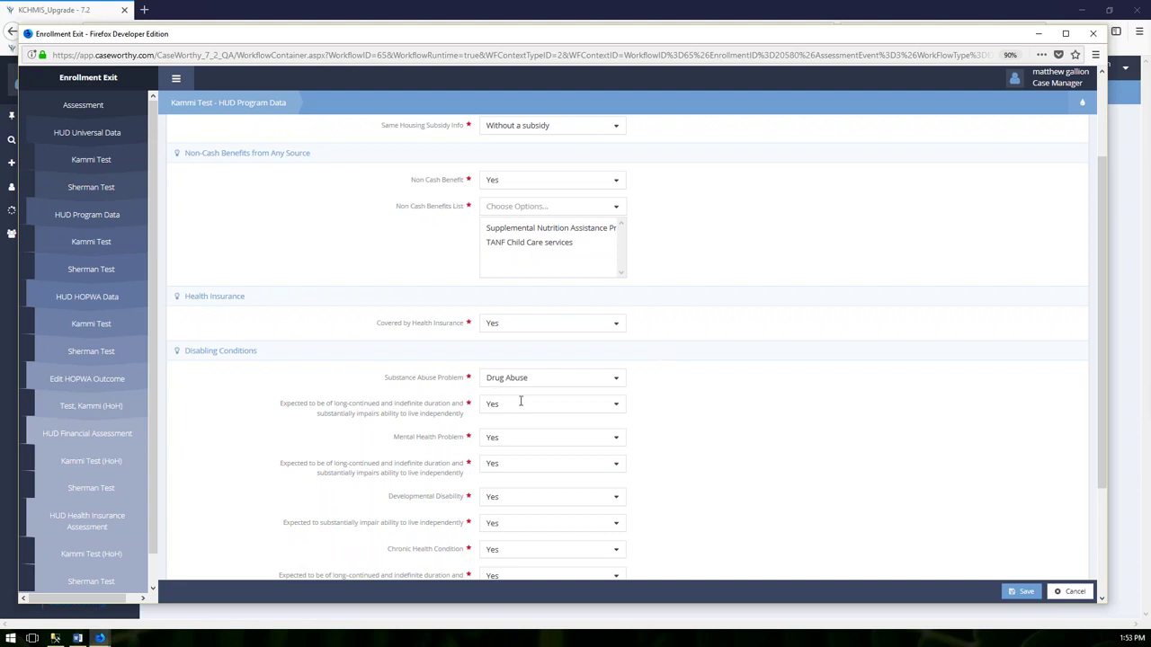
pyautogui.click(529, 324)
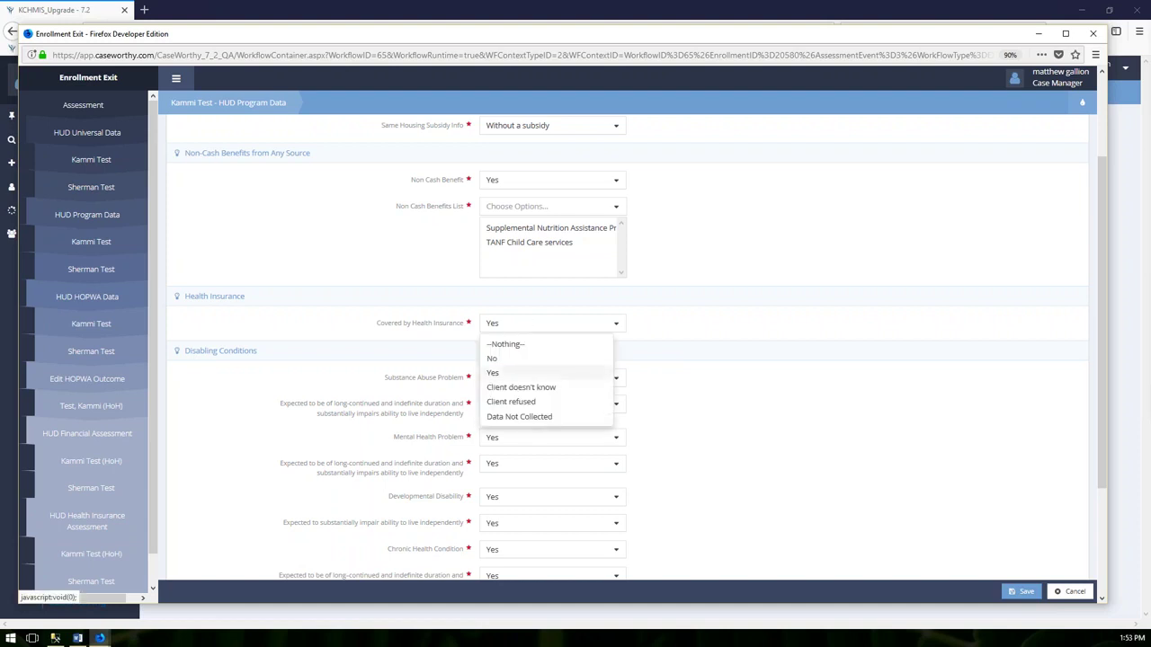
pyautogui.click(502, 357)
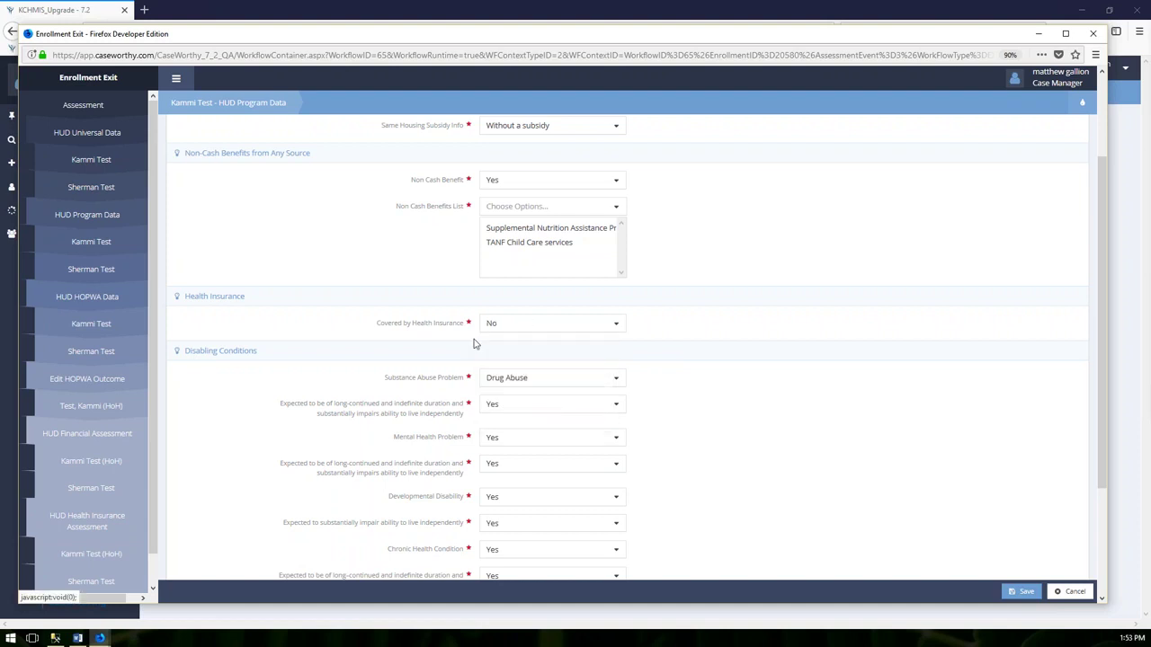
pyautogui.click(517, 325)
pyautogui.click(502, 375)
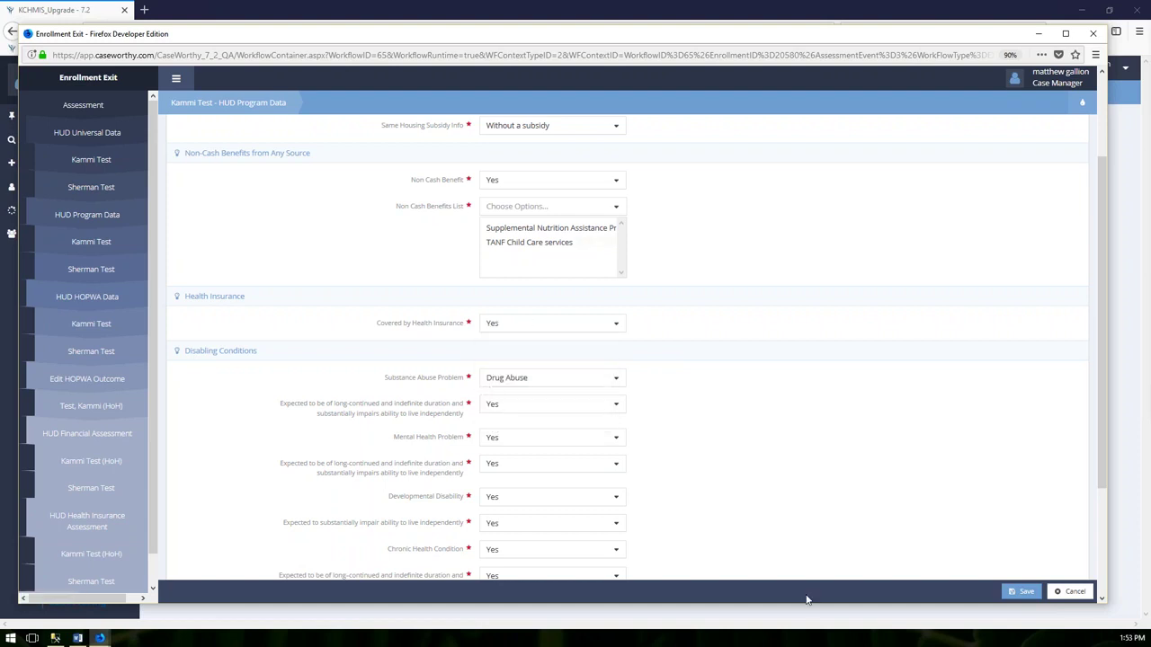
# Save this member's HUD Program Data, and complete and save the other member's with an Emergency shelter destination, a housing assessment and subsidy info
pyautogui.click(1018, 592)
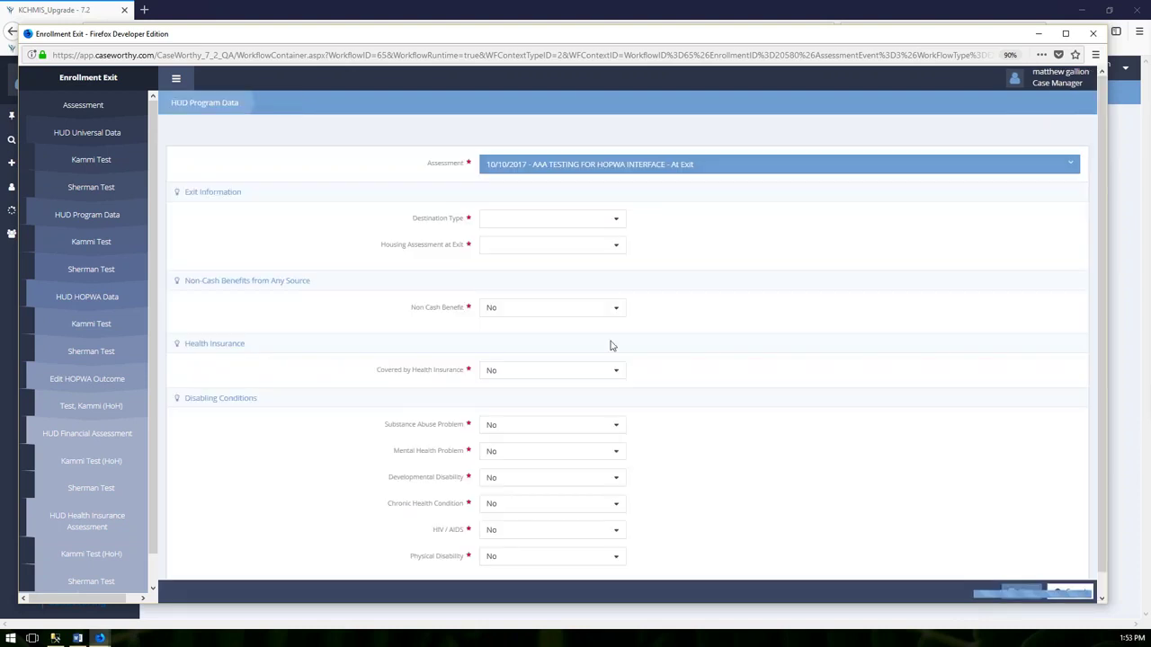
pyautogui.click(525, 205)
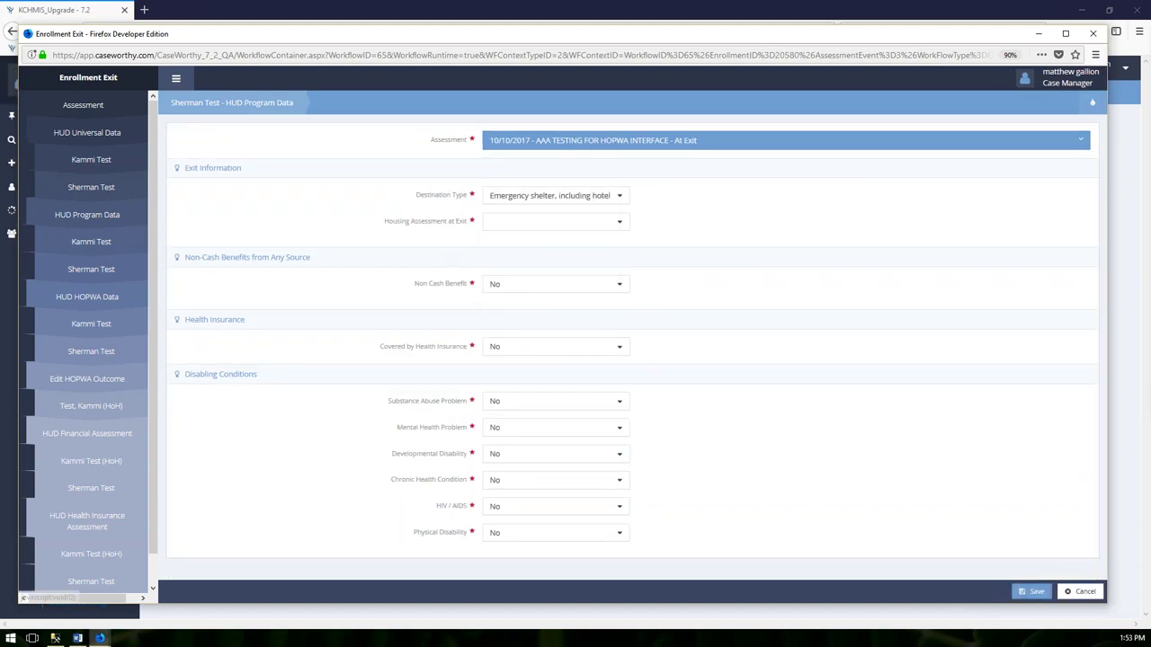
pyautogui.click(522, 221)
pyautogui.click(530, 279)
pyautogui.click(531, 252)
pyautogui.click(535, 289)
pyautogui.click(1024, 592)
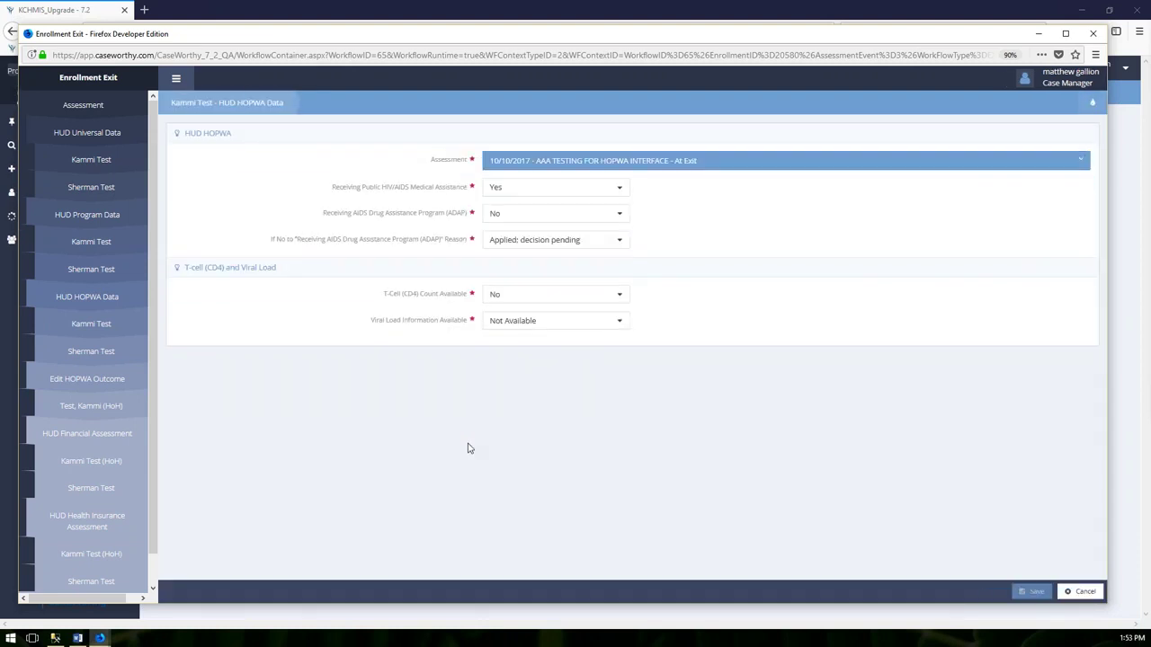
# Save the copied HUD HOPWA Data and HUD Financial Assessment for both family members
pyautogui.click(1024, 593)
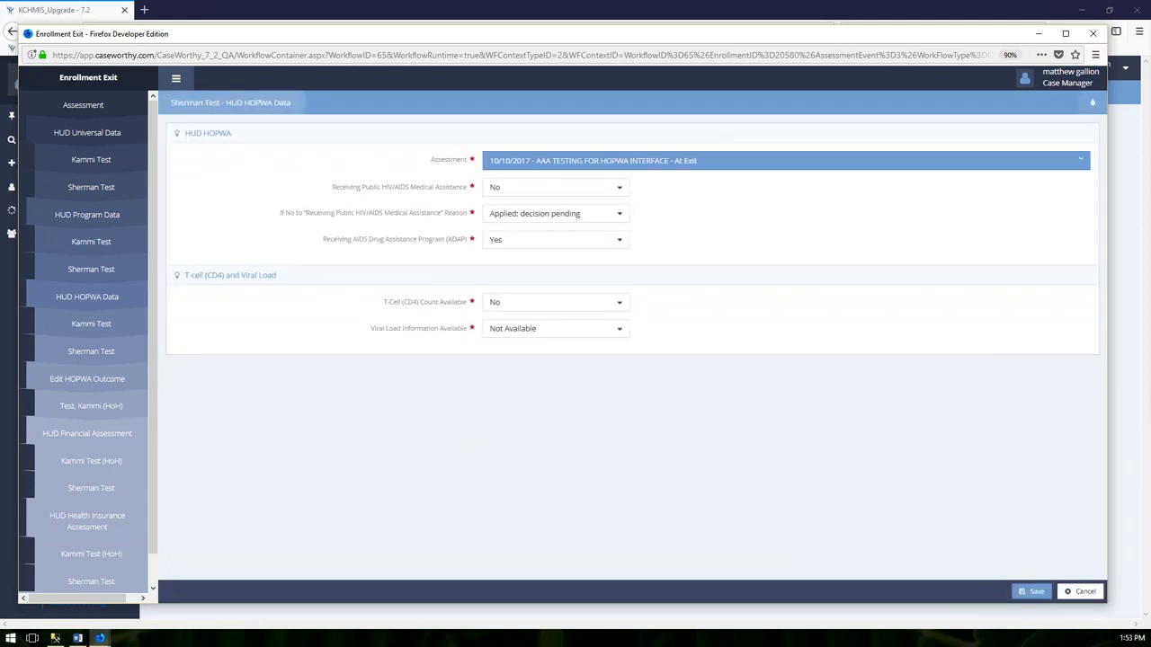
pyautogui.click(1033, 595)
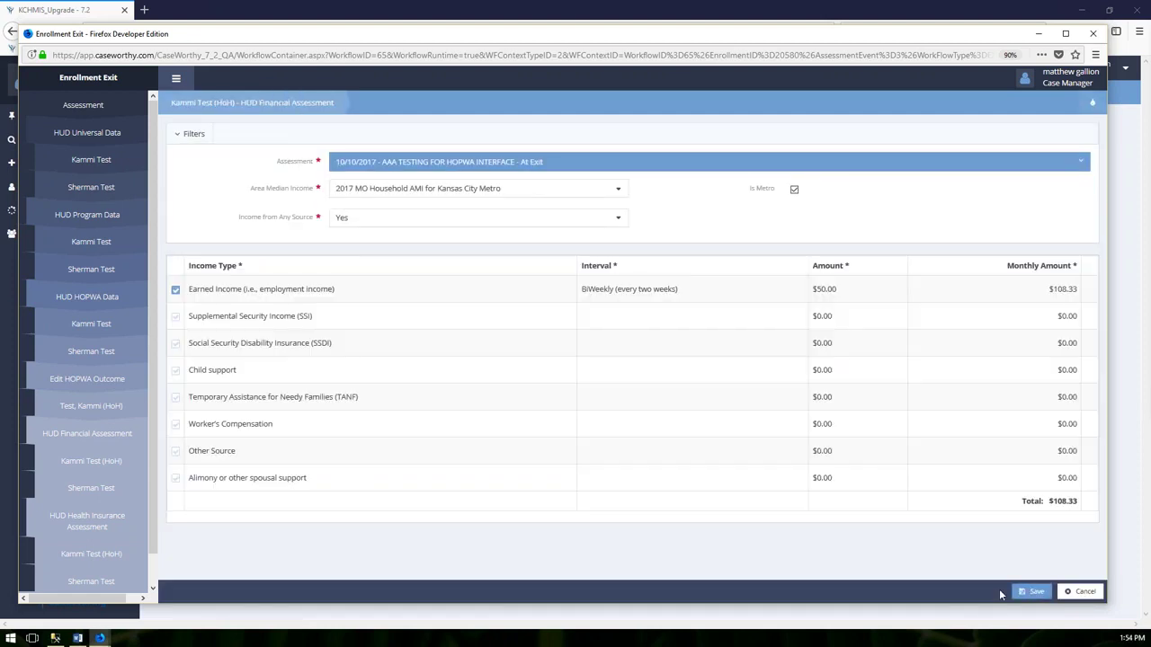
pyautogui.click(1031, 591)
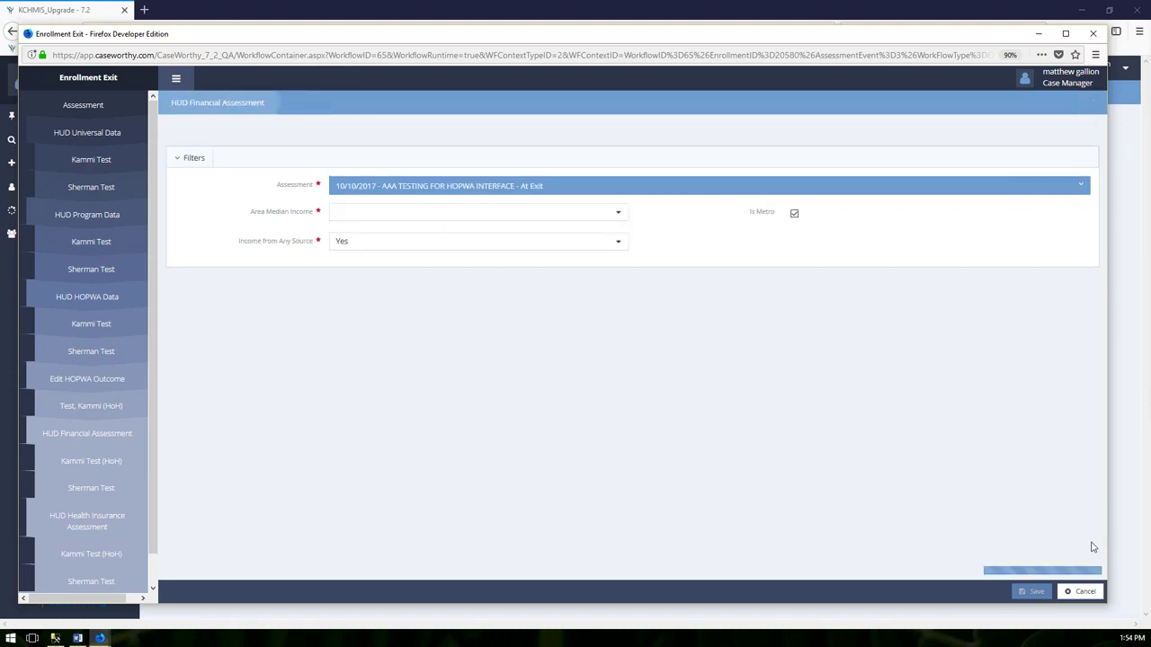
pyautogui.click(1026, 593)
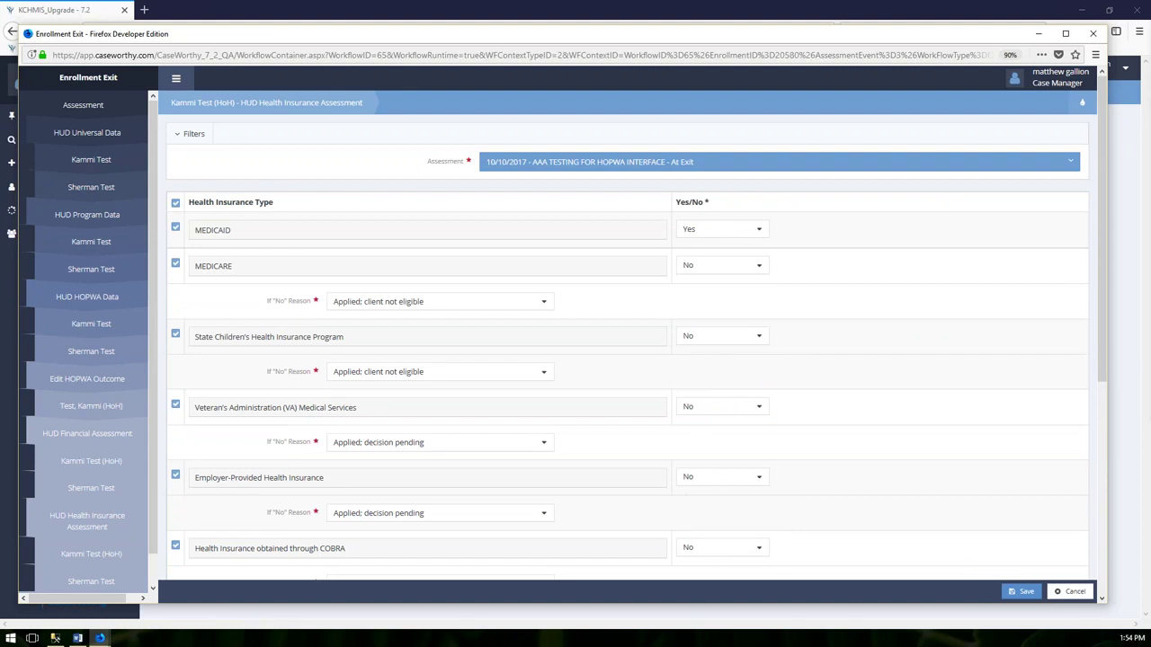
# Save both members' HUD Health Insurance Assessments and exit the family's enrollment with the exit case assignment option selected
pyautogui.click(1021, 592)
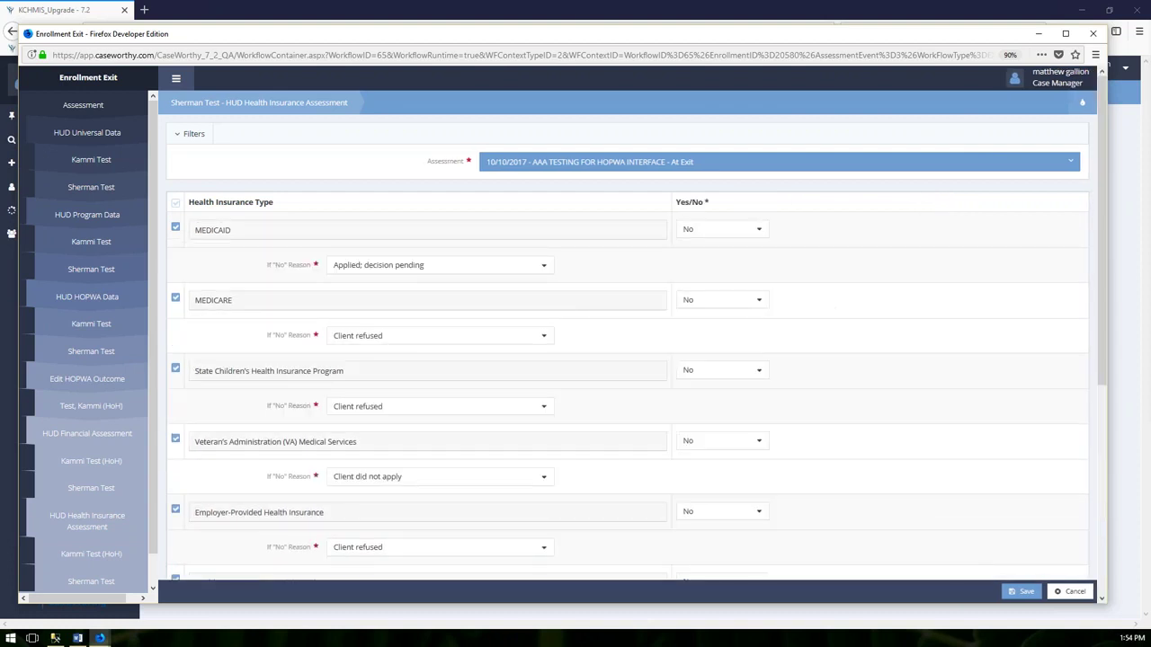
pyautogui.click(1022, 592)
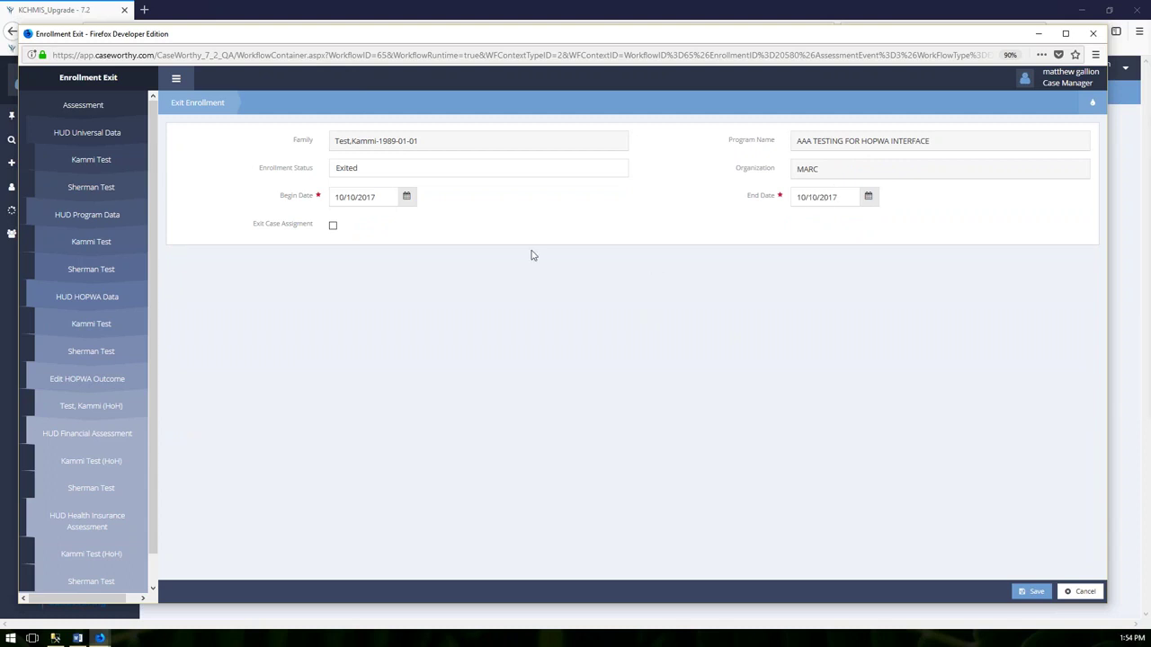
pyautogui.click(332, 229)
pyautogui.click(1033, 593)
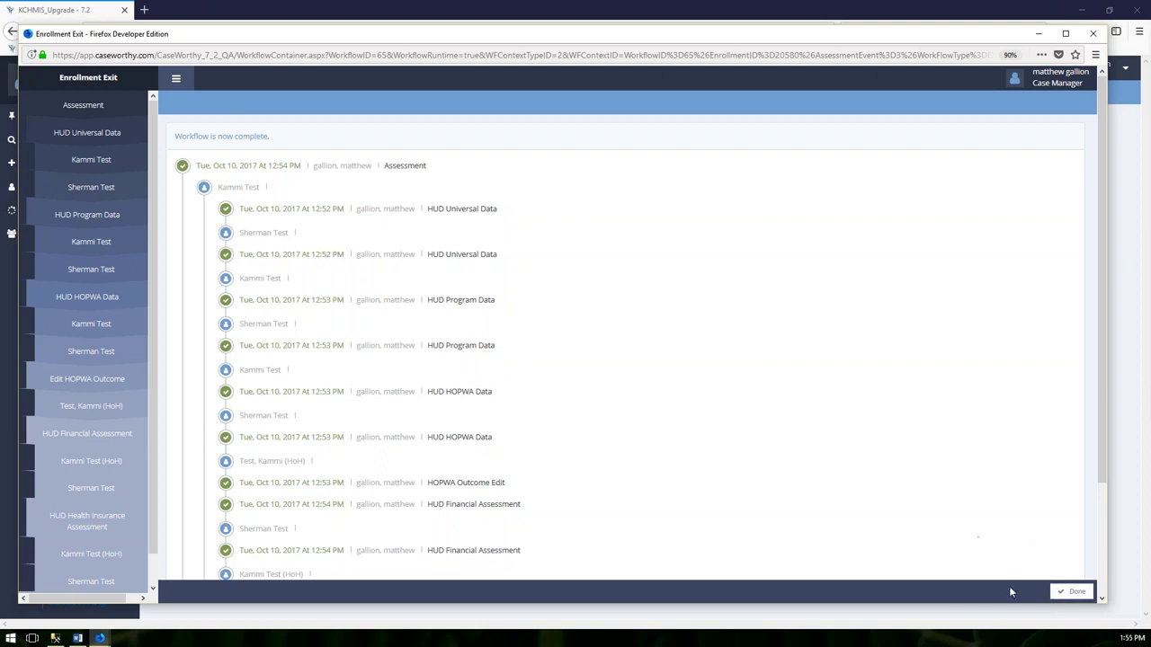
# Finish the completed enrollment exit workflow and open the client's project enrollment list
pyautogui.click(1071, 591)
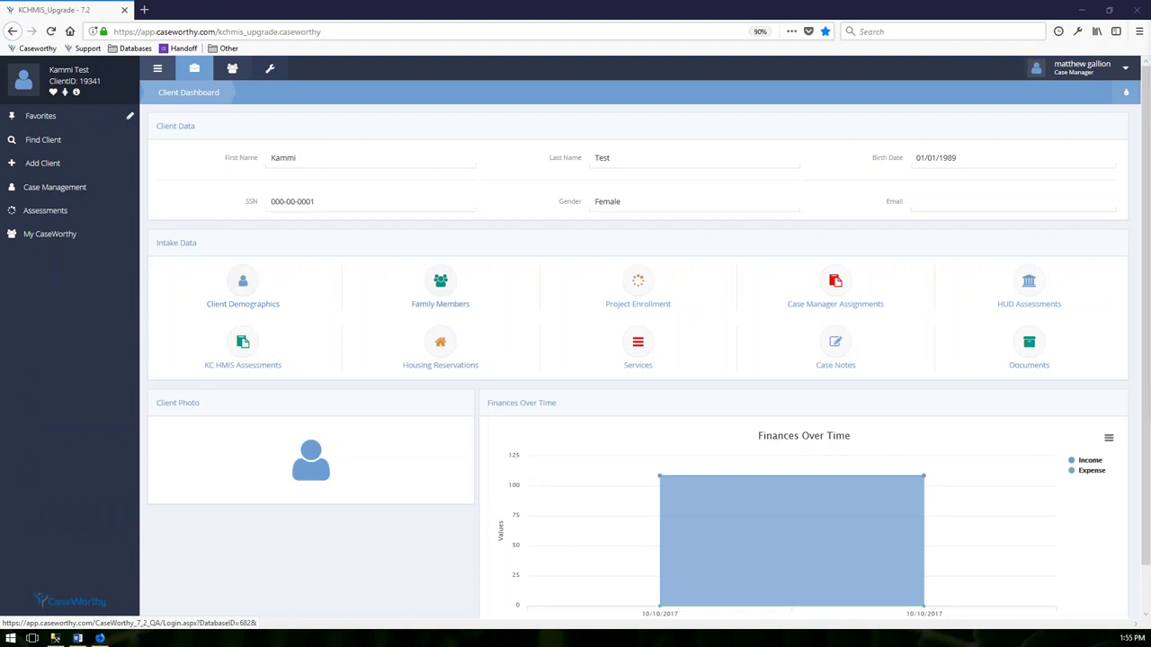
pyautogui.click(635, 288)
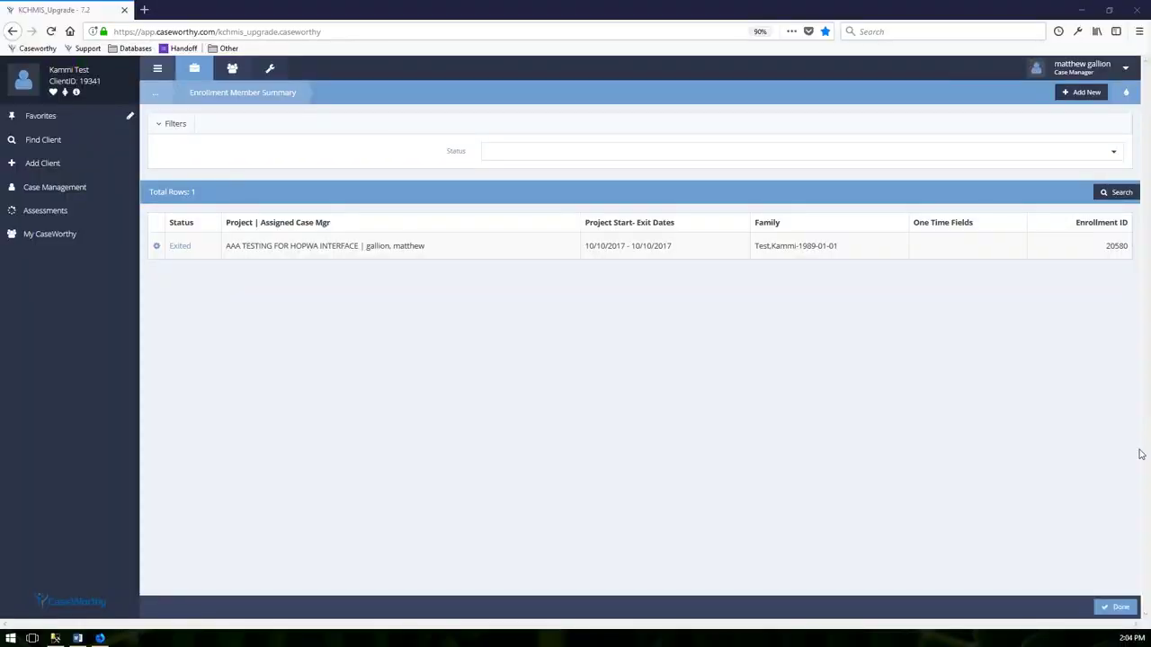
# Switch to the reporting area and open the Operational Reports dashboard
pyautogui.click(269, 70)
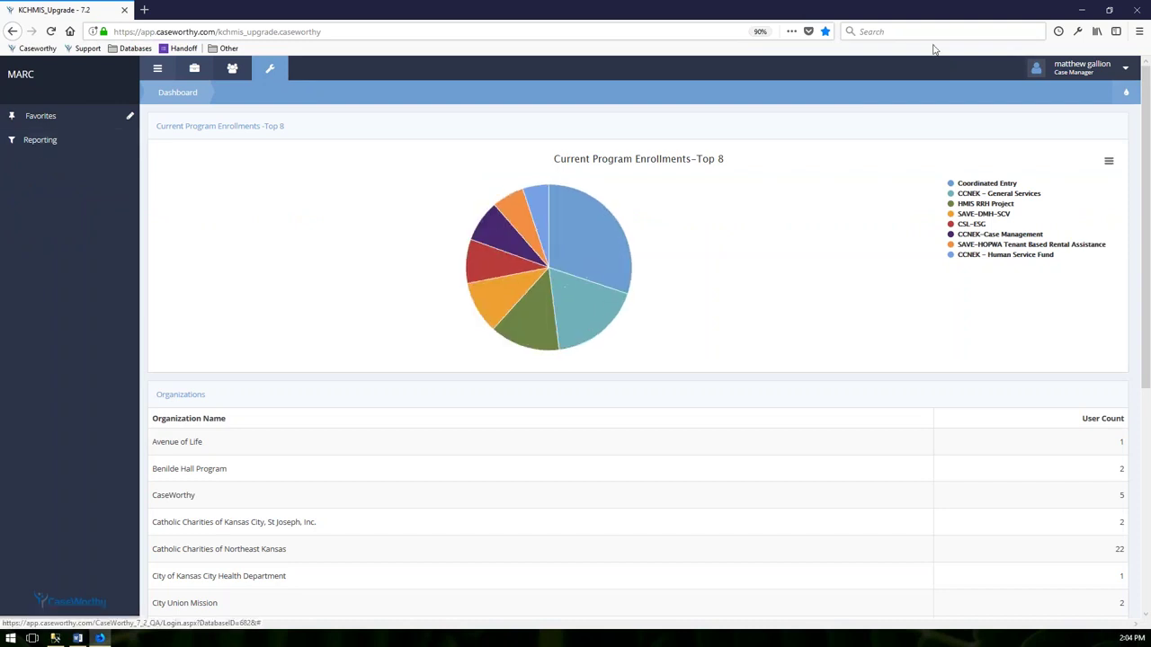
pyautogui.click(65, 148)
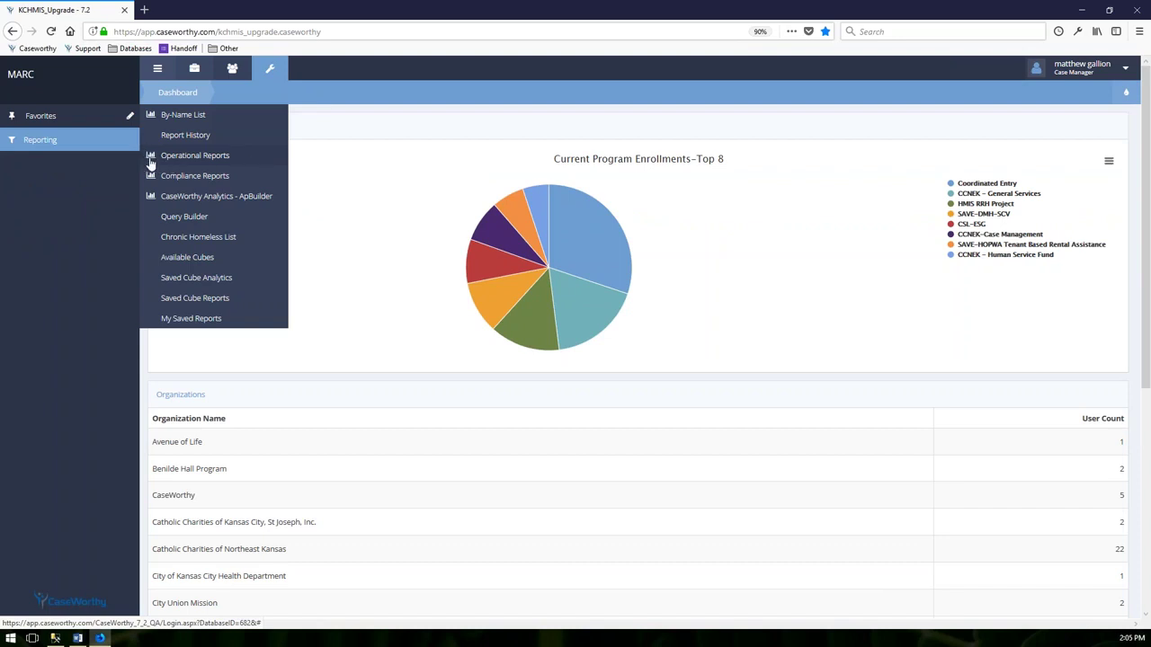
pyautogui.click(221, 157)
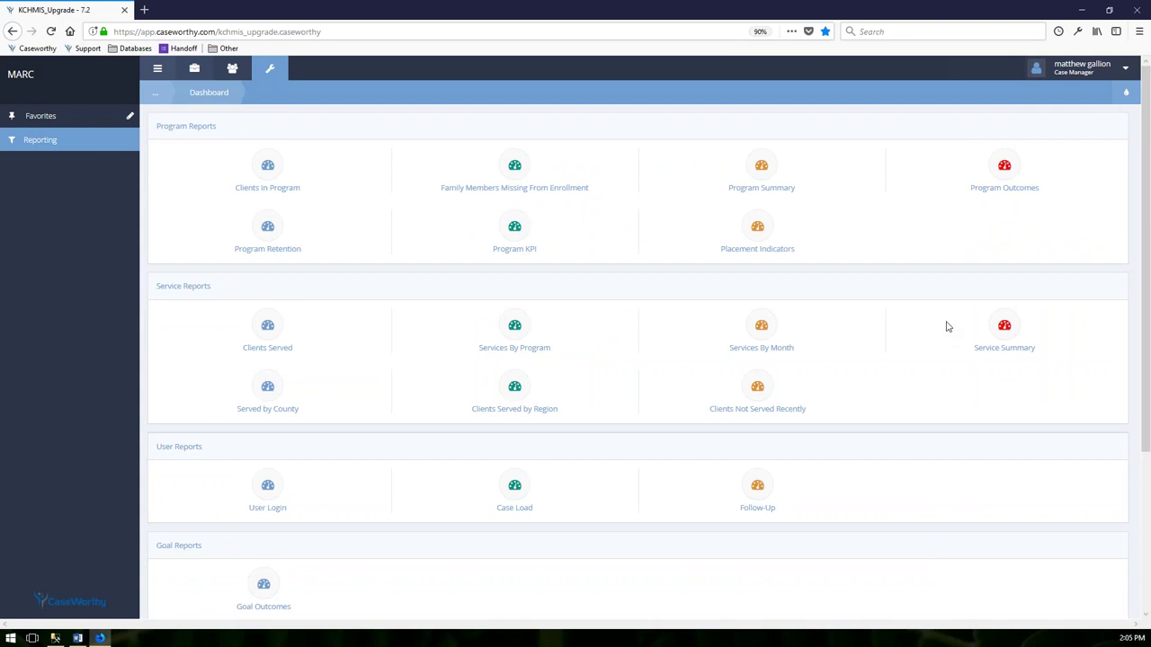
pyautogui.click(1124, 93)
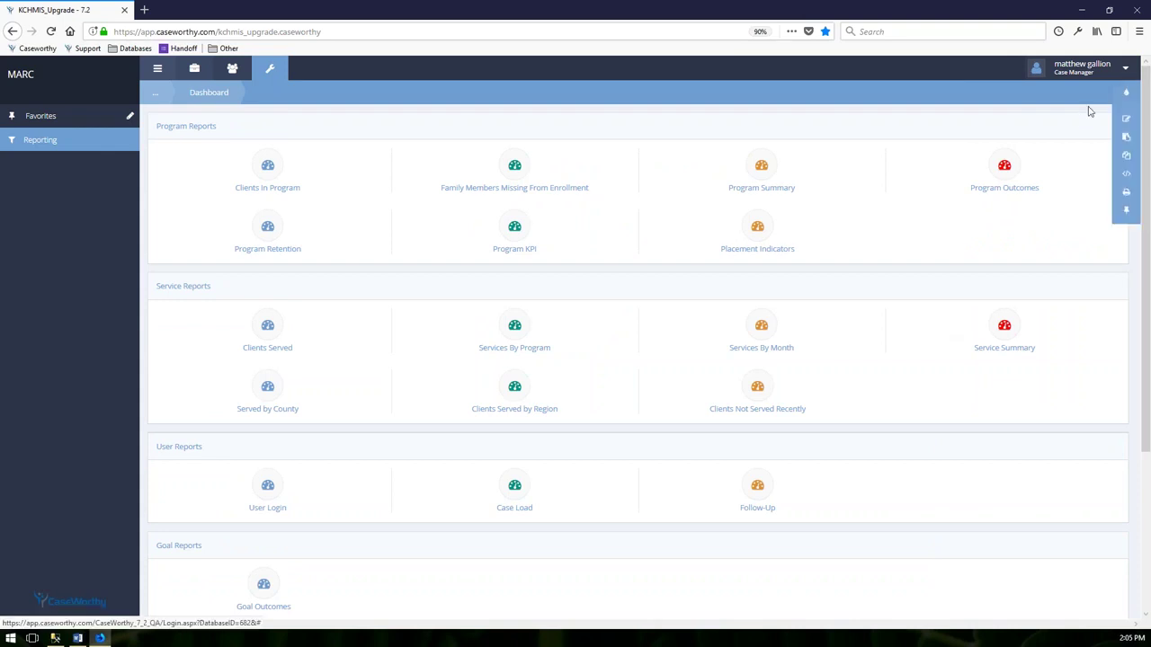
pyautogui.click(1129, 158)
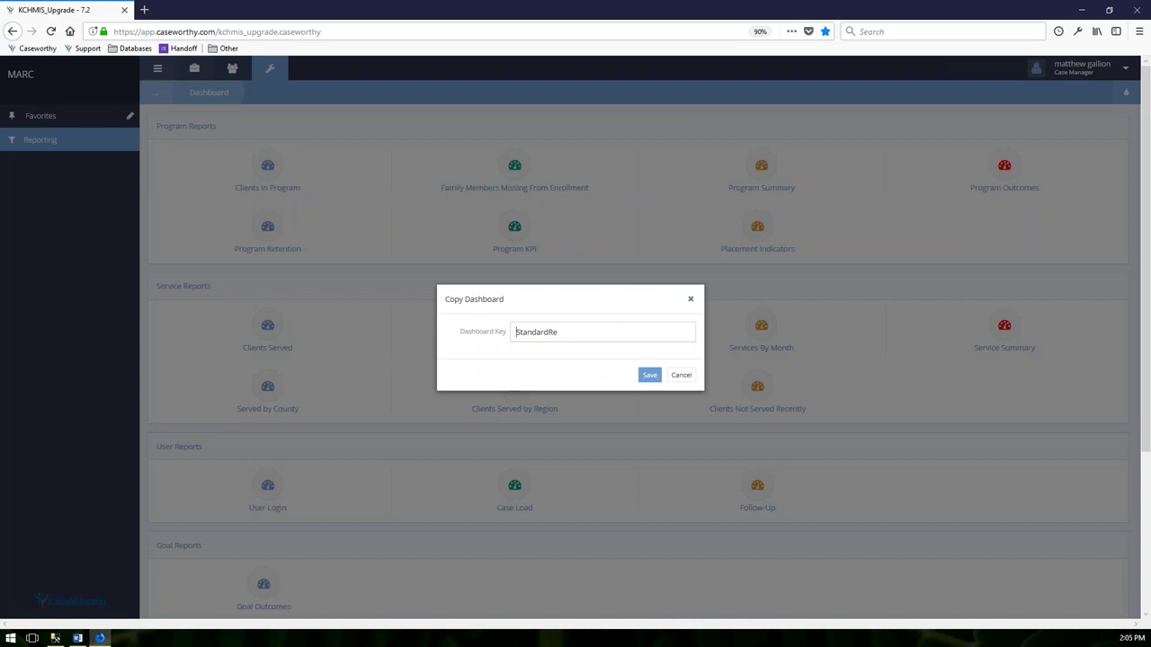
pyautogui.click(688, 377)
# Replace the reports dashboard, searching for the replacement with the dashboard key "STandard"
pyautogui.click(1126, 92)
pyautogui.click(1126, 117)
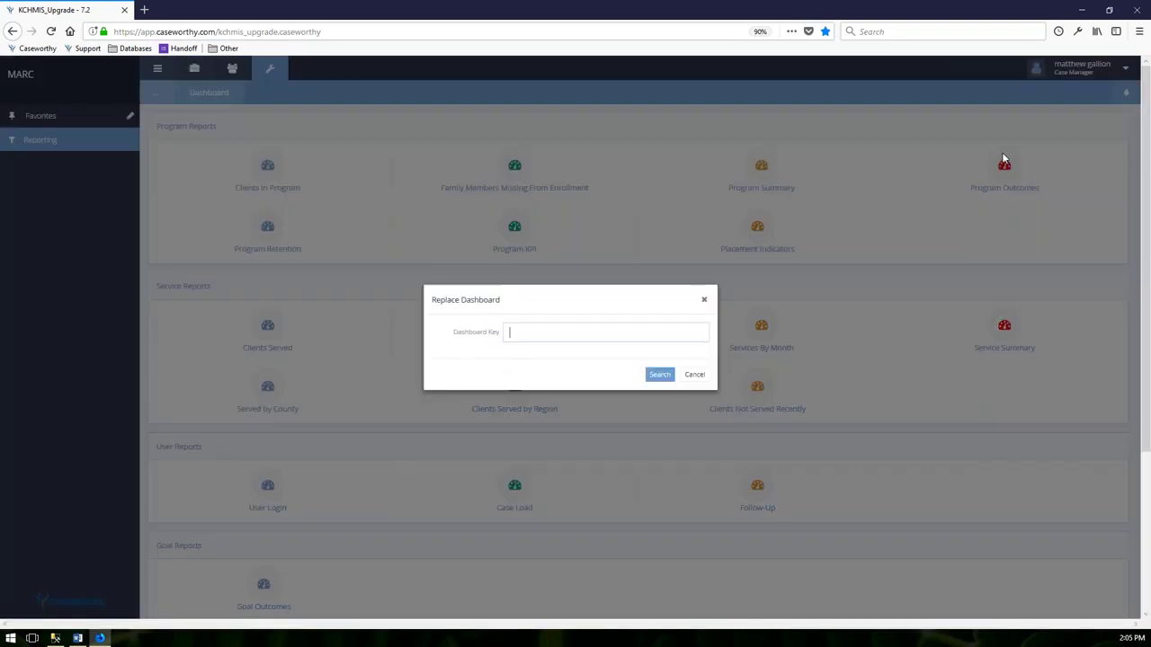
pyautogui.write('STandard')
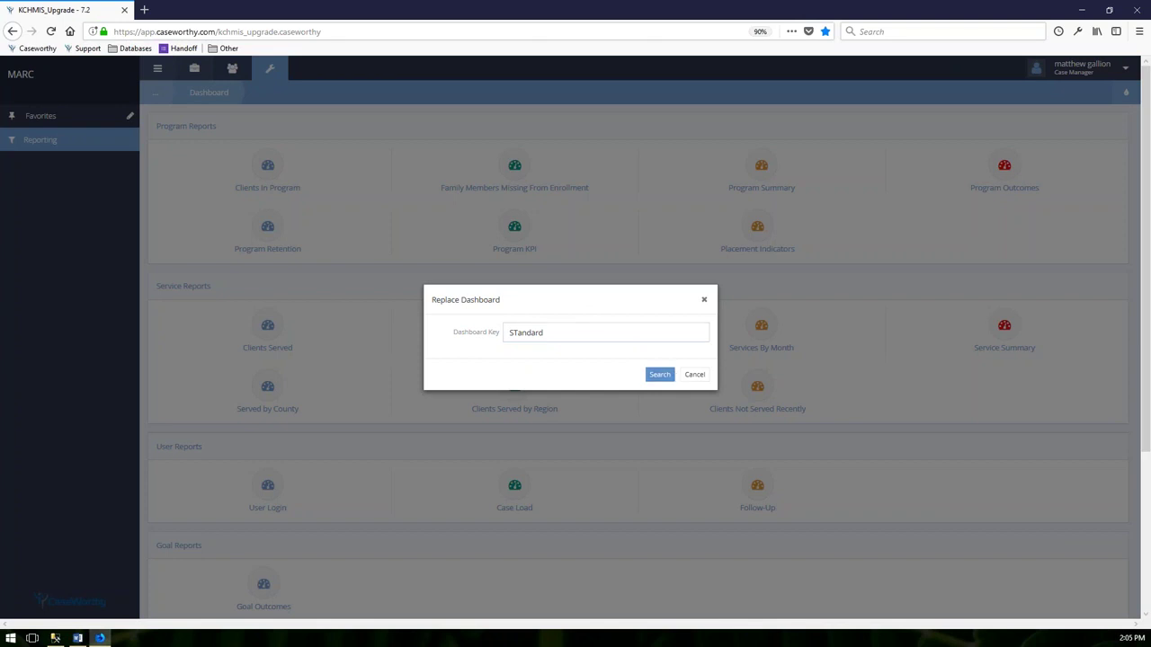
pyautogui.click(649, 378)
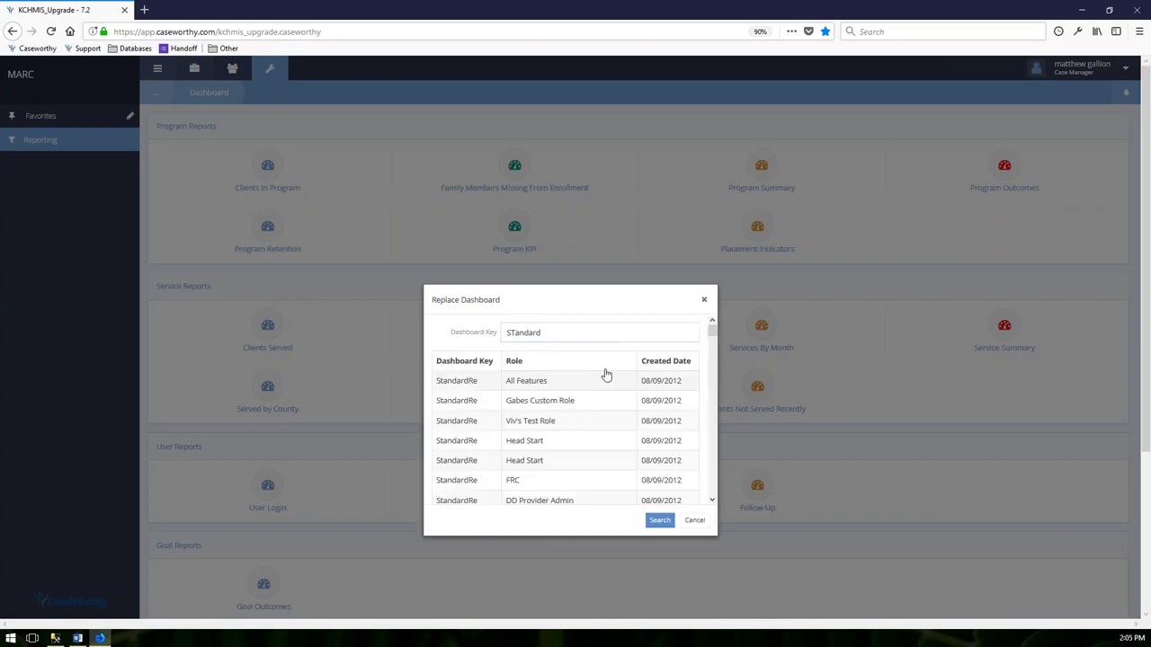
pyautogui.click(529, 386)
pyautogui.click(598, 290)
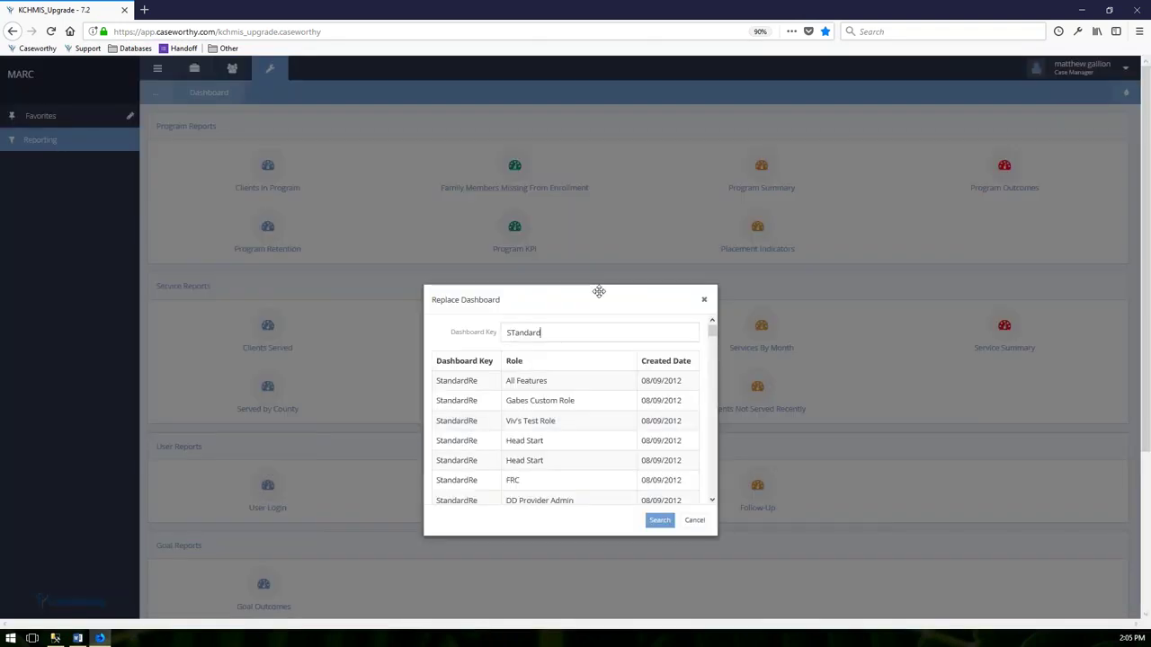
pyautogui.click(693, 520)
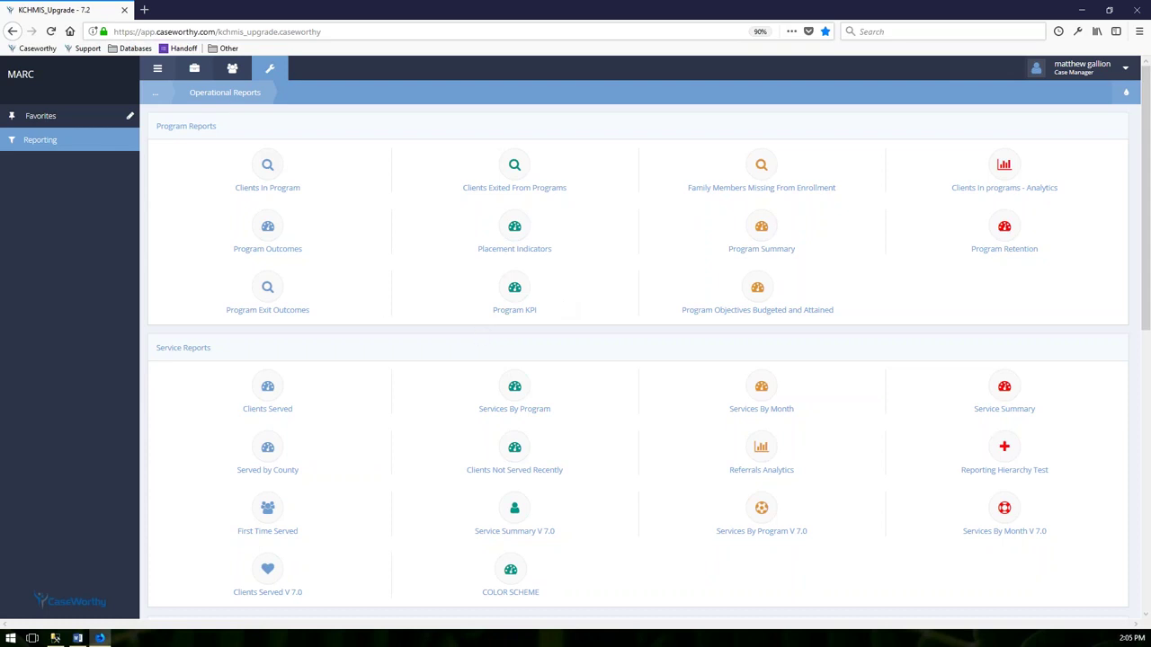
# Open the Clients In Program operational report and filter it to the AAA TESTING FOR HOPWA INTERFACE program
pyautogui.click(51, 144)
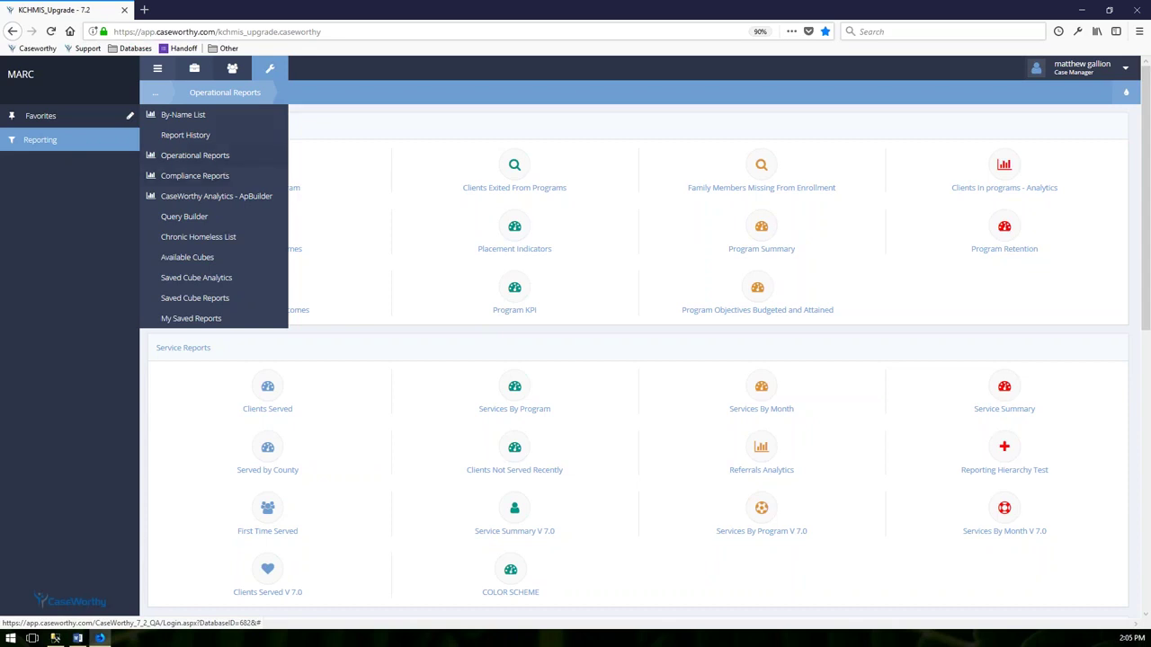
pyautogui.click(214, 157)
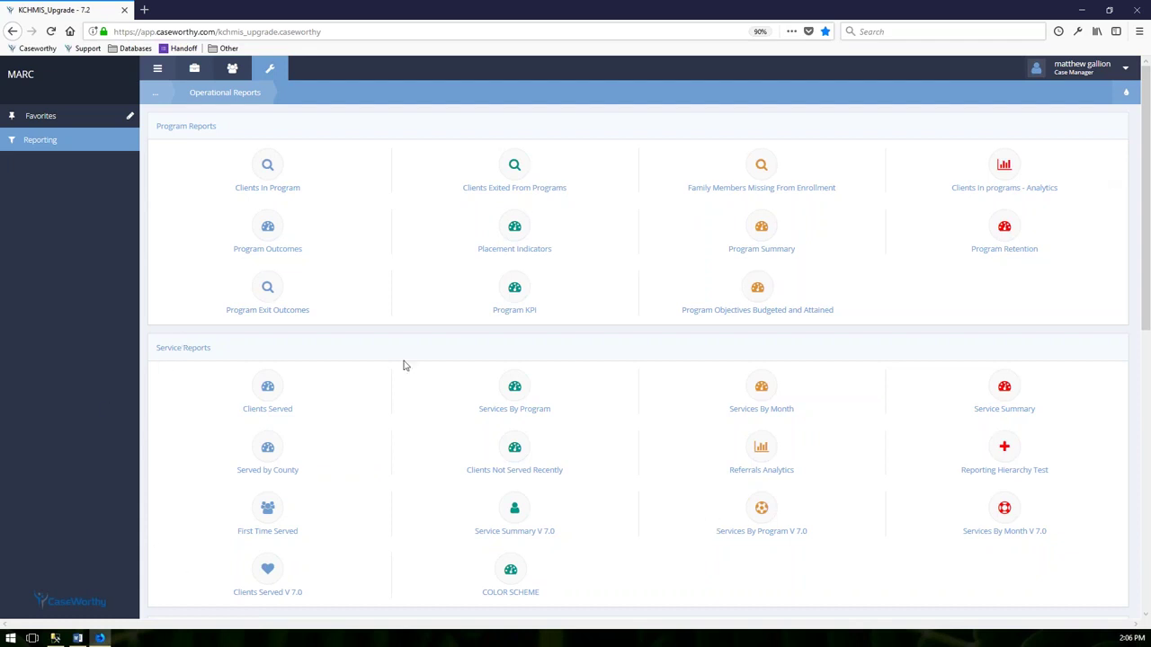
pyautogui.click(270, 172)
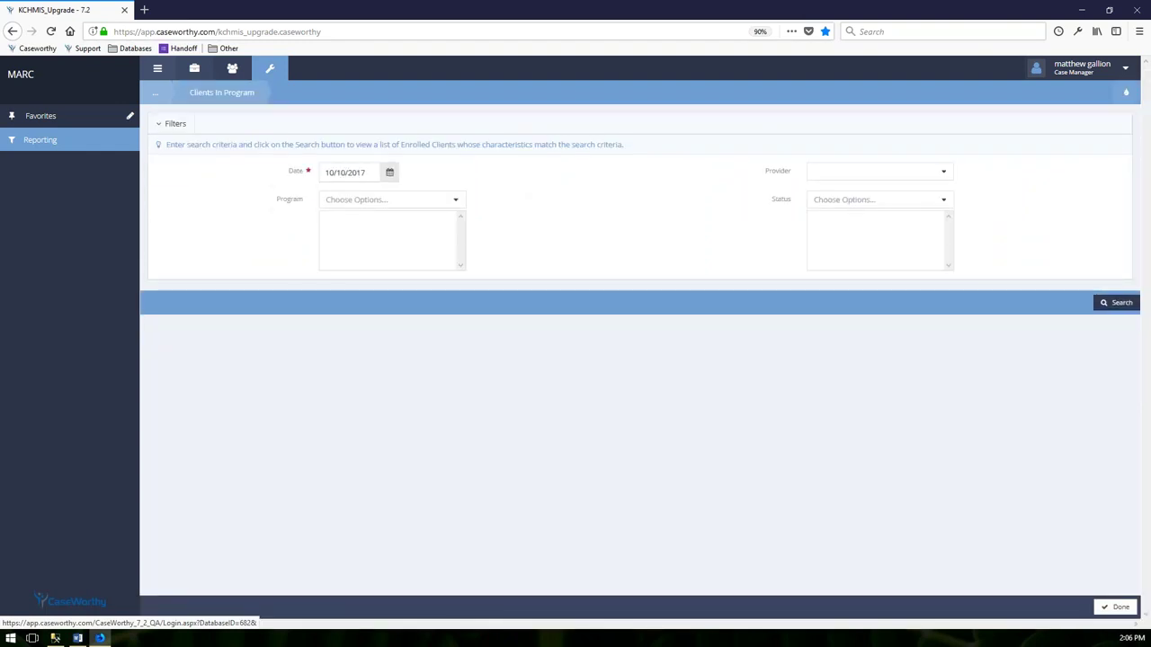
pyautogui.click(454, 205)
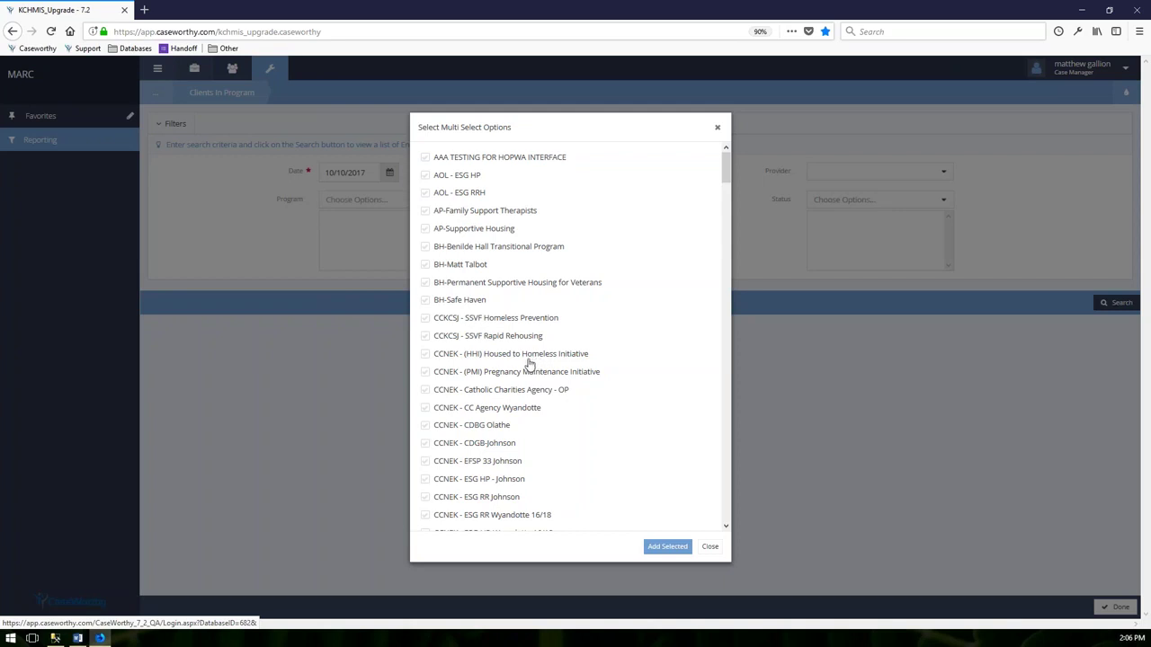
pyautogui.click(426, 158)
pyautogui.click(667, 547)
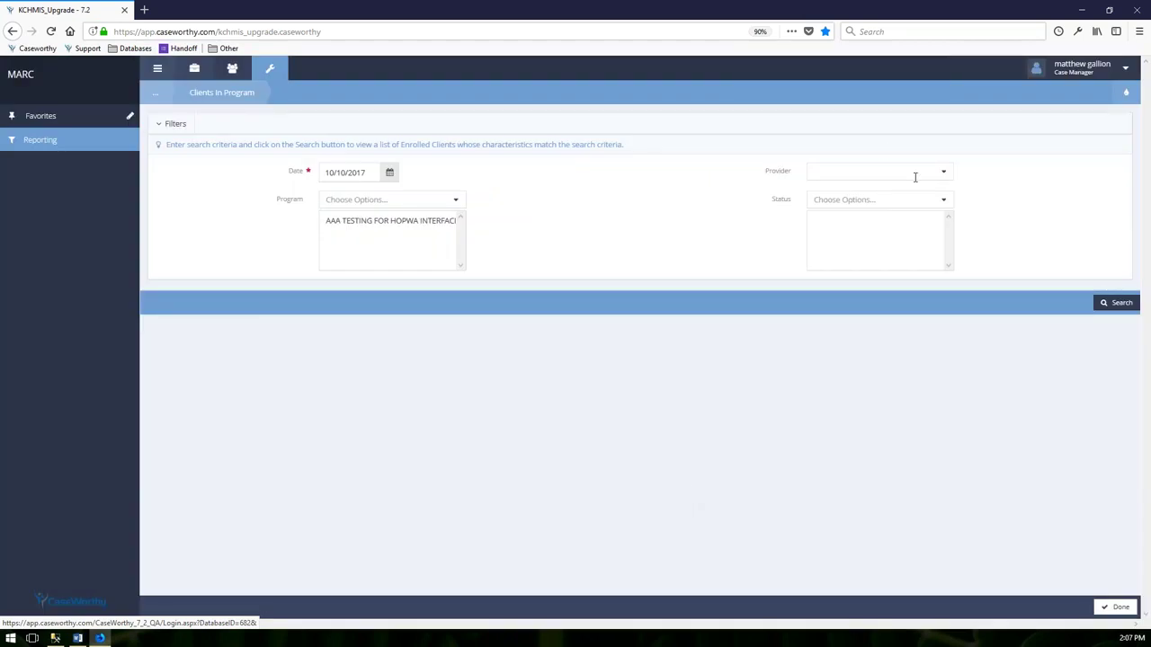
# Check the available Provider and Status filter options without selecting any
pyautogui.click(949, 179)
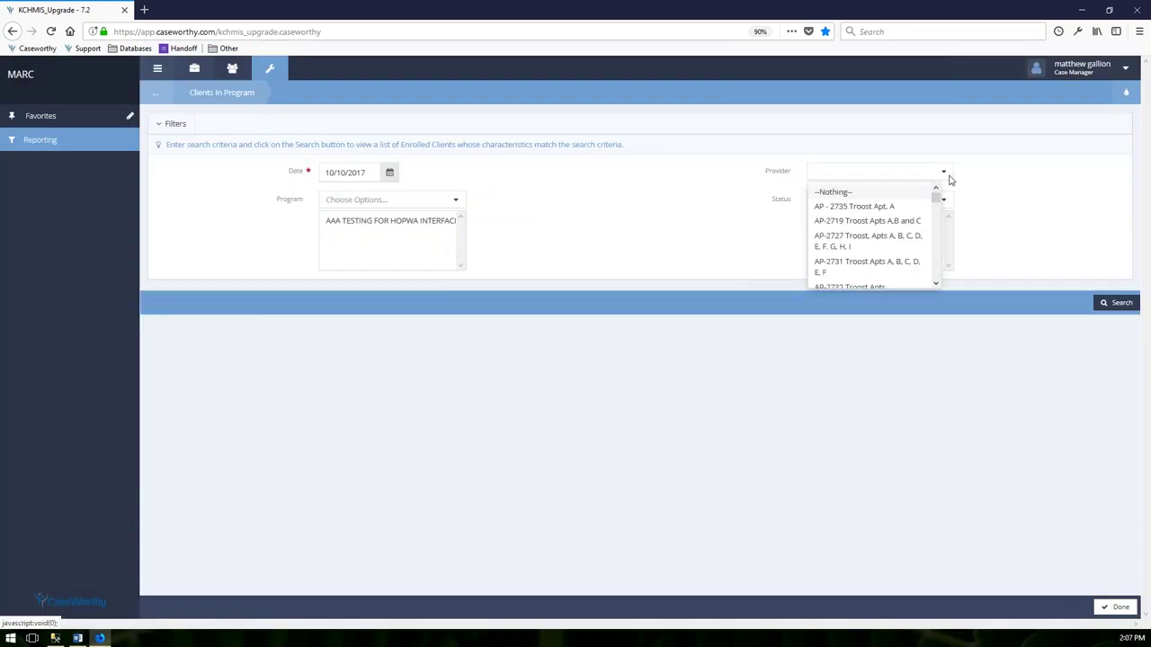
pyautogui.click(950, 180)
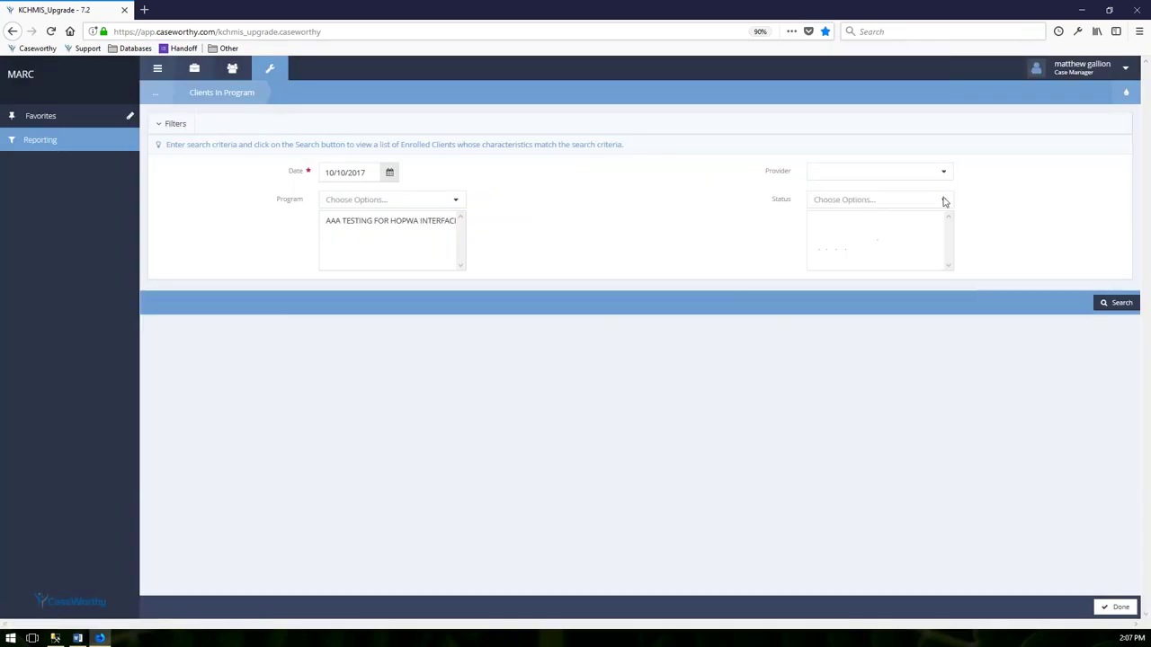
pyautogui.click(944, 202)
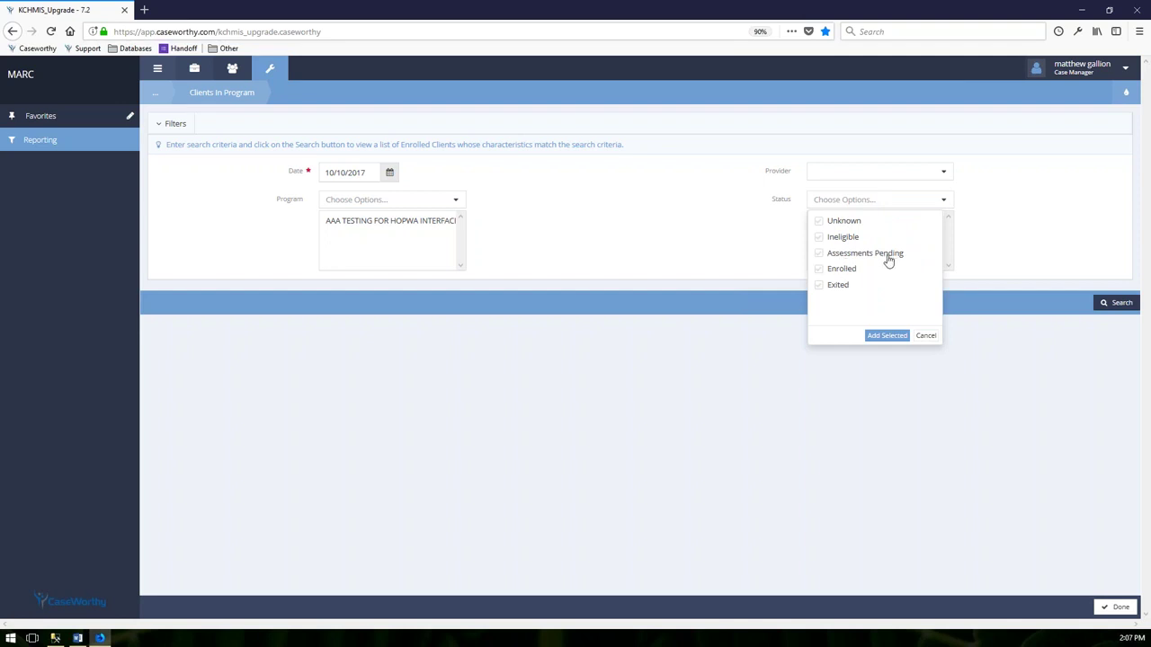
pyautogui.click(926, 338)
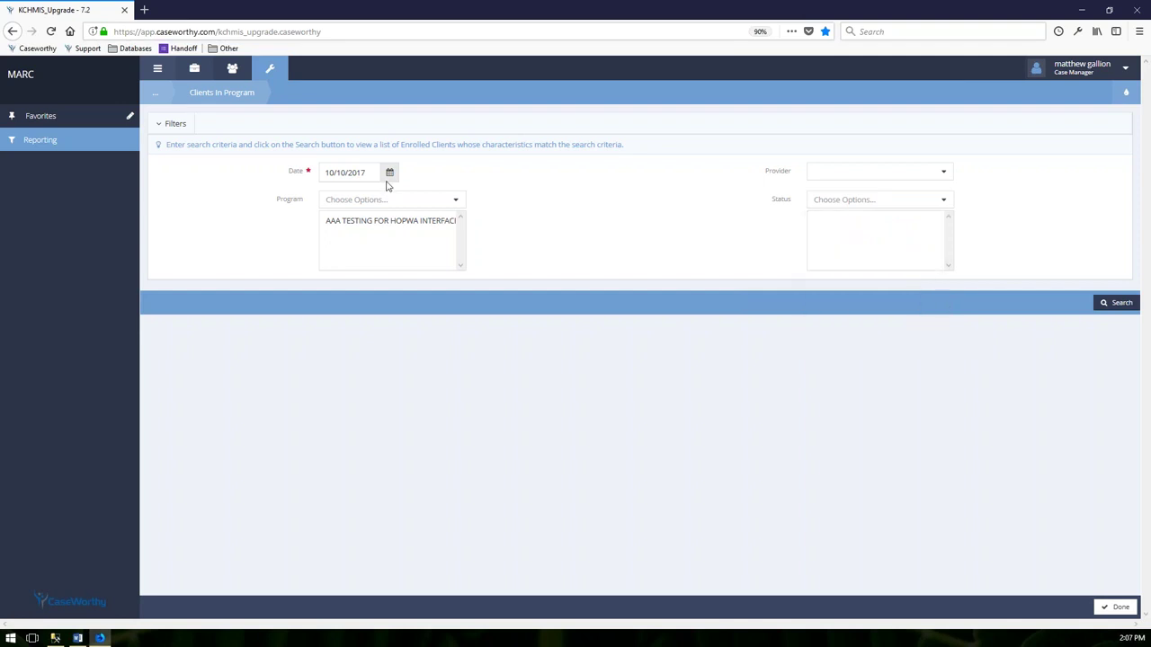
# Run the Clients In Program report and review the listed clients' end dates and enrollment statuses
pyautogui.click(1120, 304)
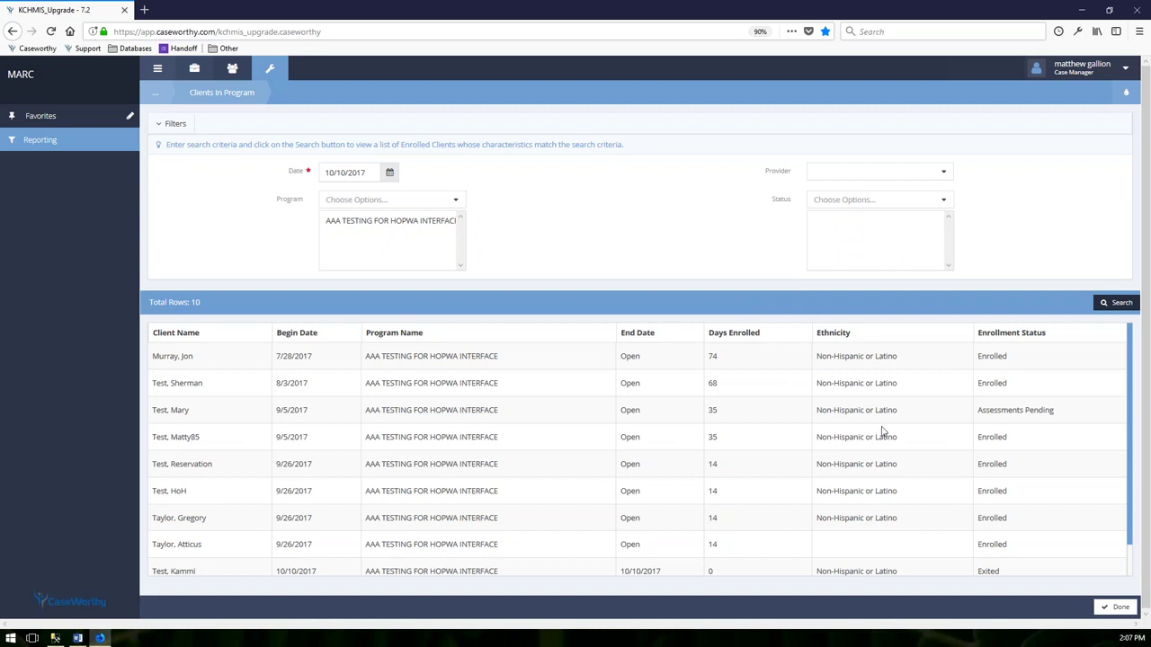
pyautogui.scroll(-1, 629, 490)
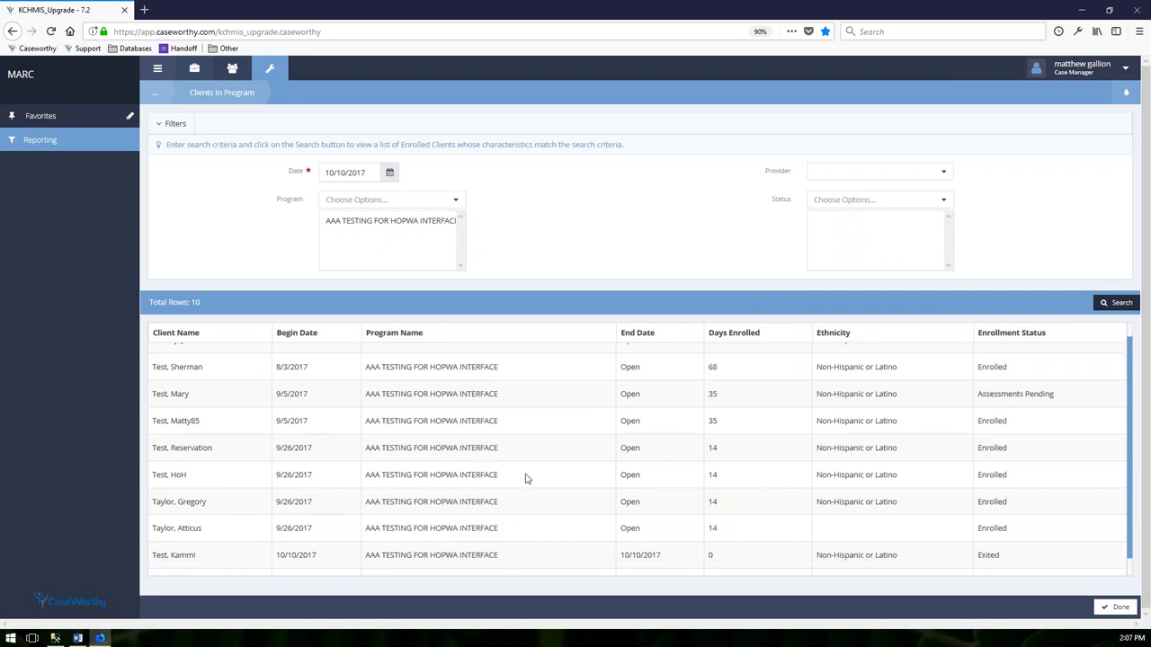
pyautogui.scroll(-1, 303, 495)
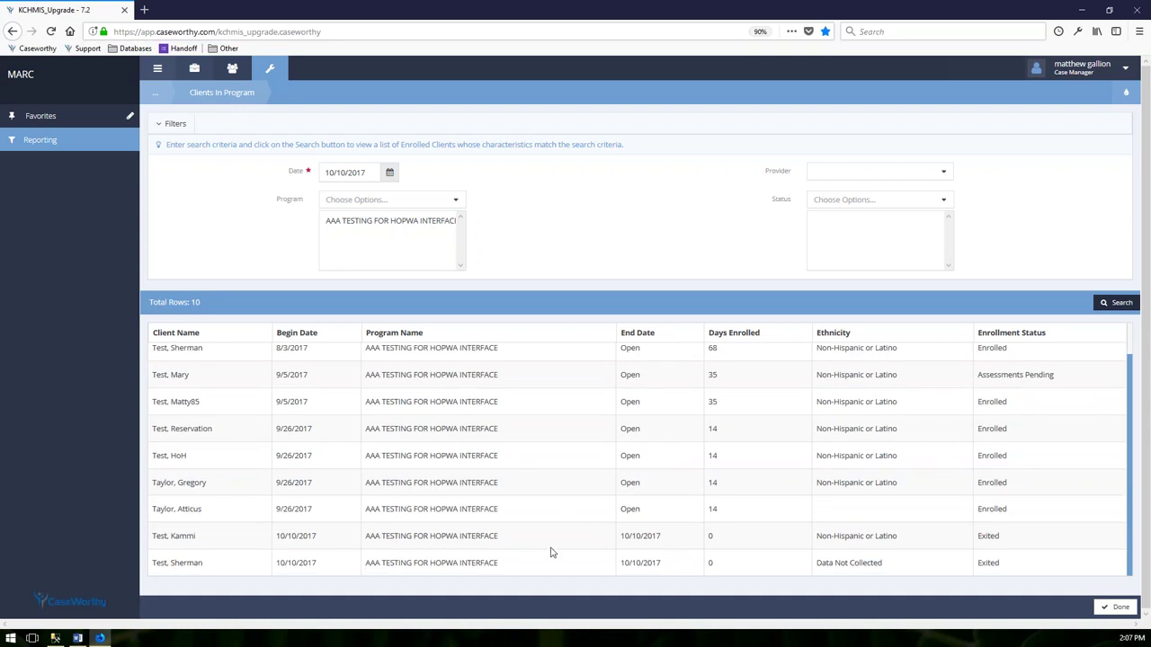
pyautogui.scroll(1, 252, 352)
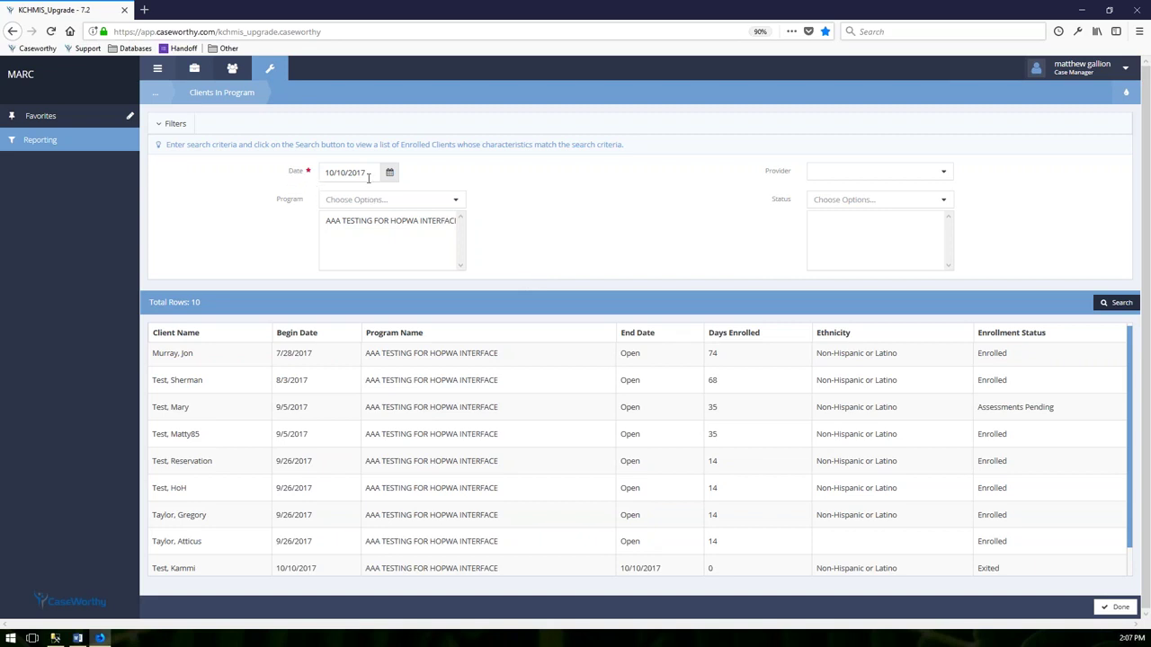
pyautogui.scroll(-1, 599, 488)
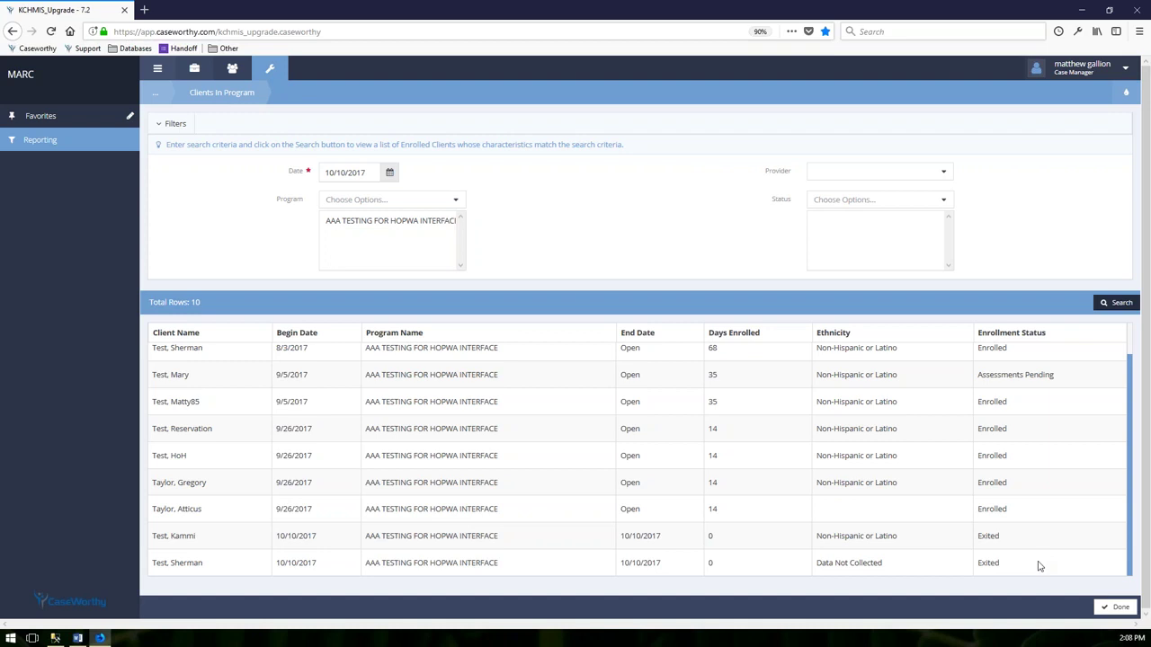
pyautogui.scroll(2, 1038, 565)
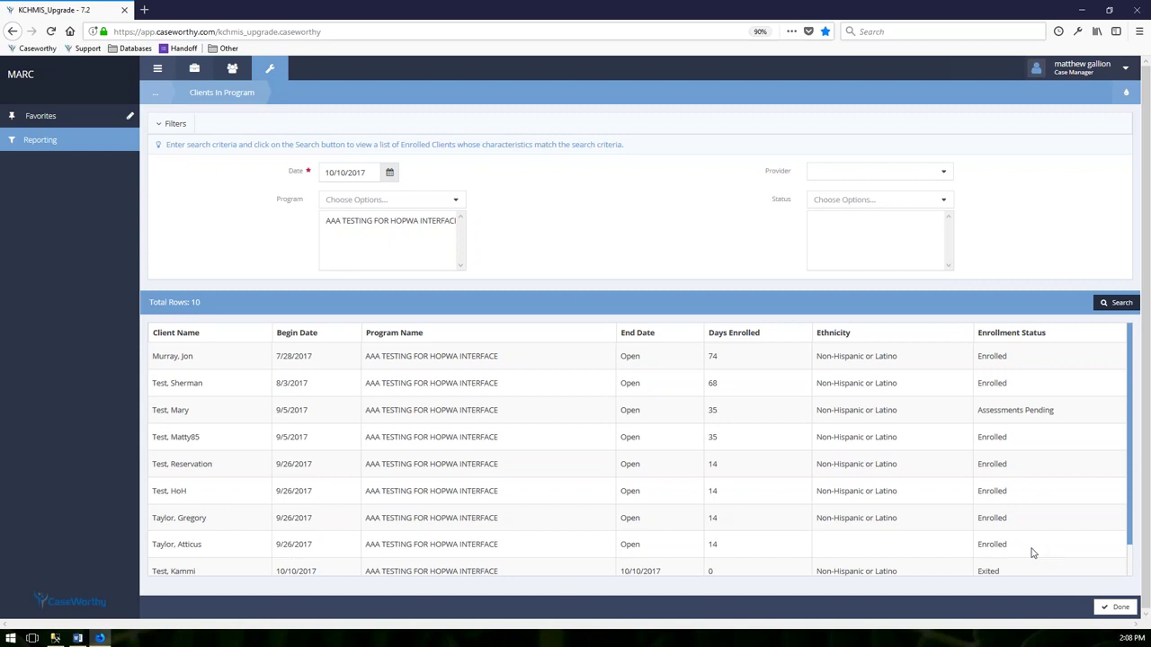
# Rerun the report for the Assessments Pending status with the program filter removed, and close it
pyautogui.click(875, 203)
pyautogui.click(854, 254)
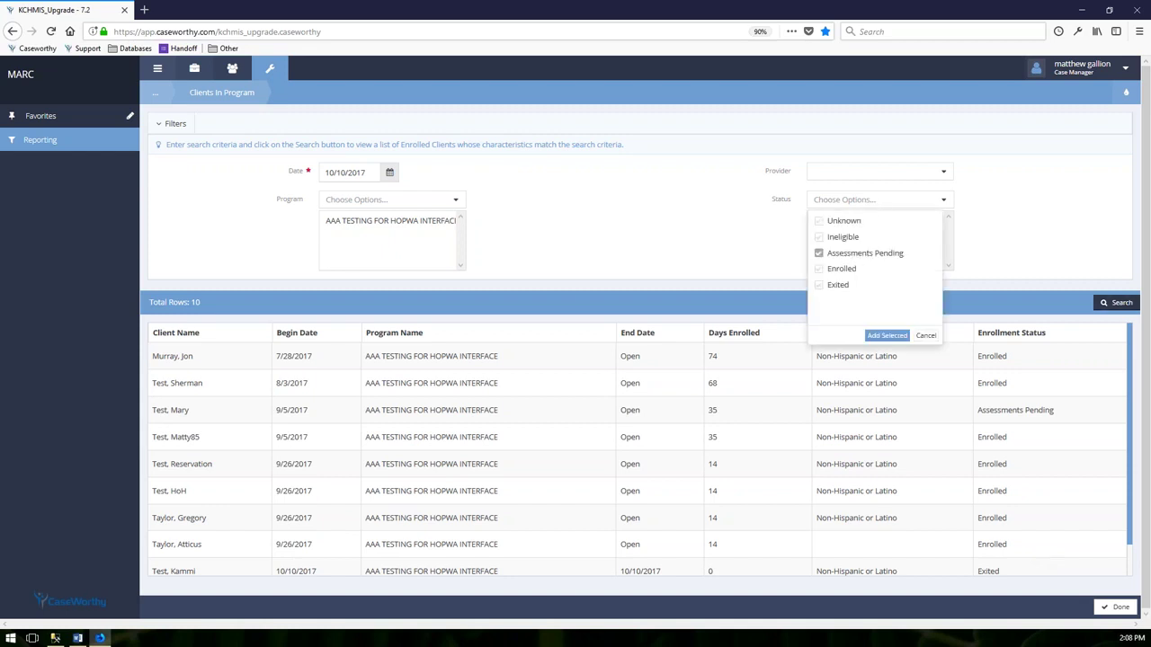
pyautogui.click(887, 336)
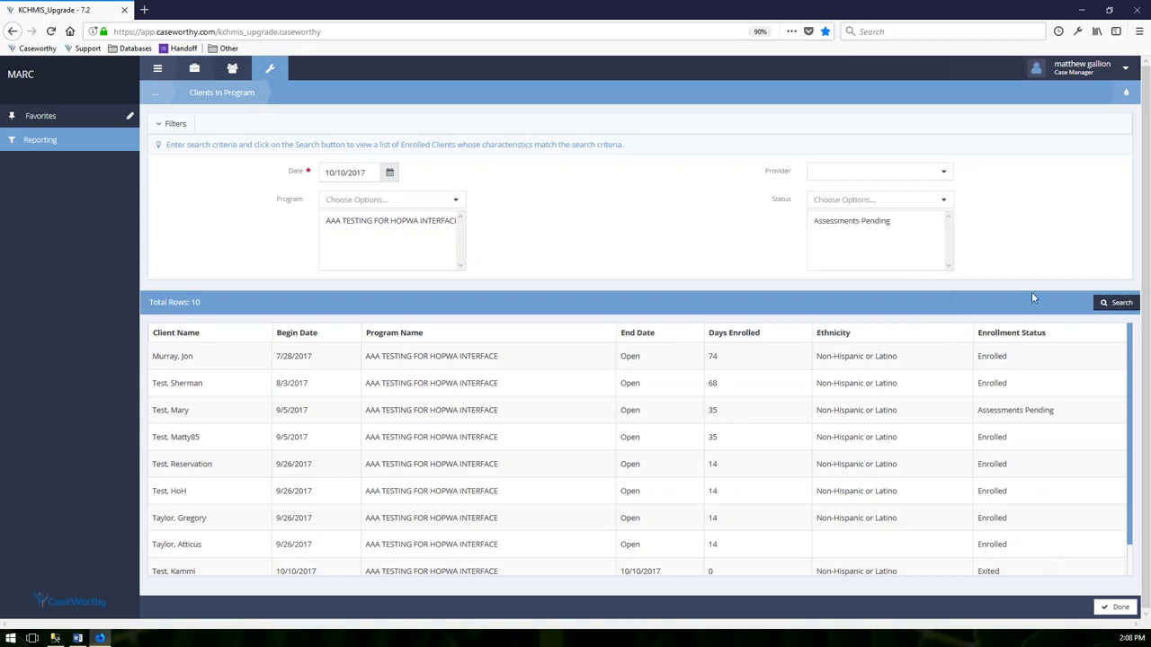
pyautogui.click(405, 222)
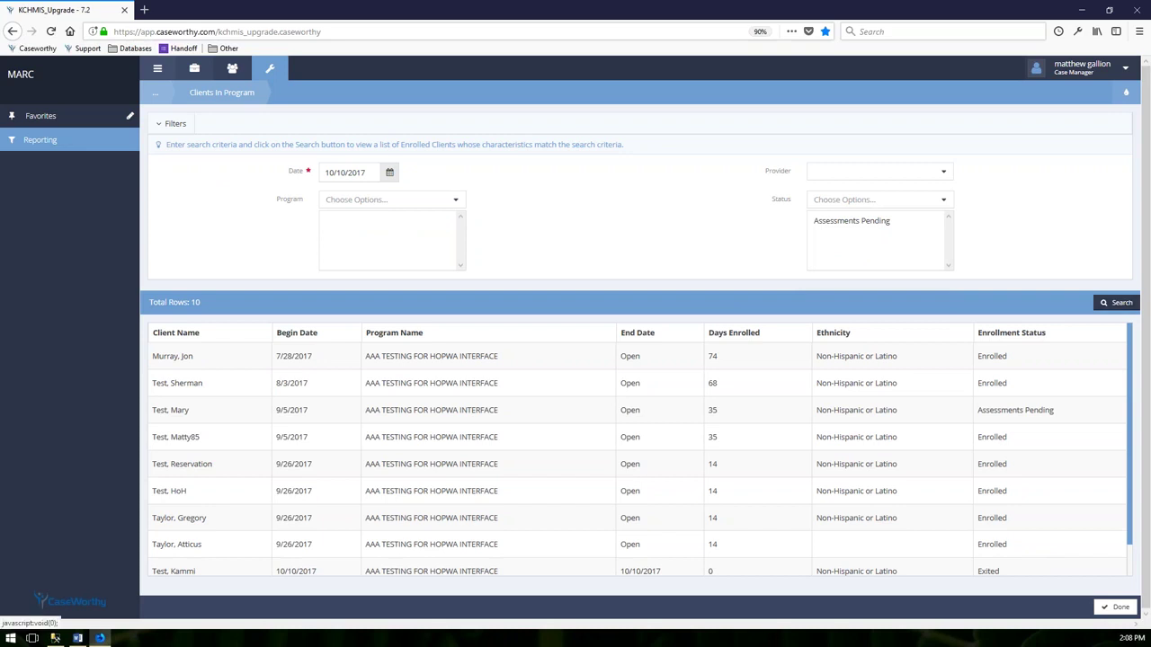
pyautogui.click(1113, 306)
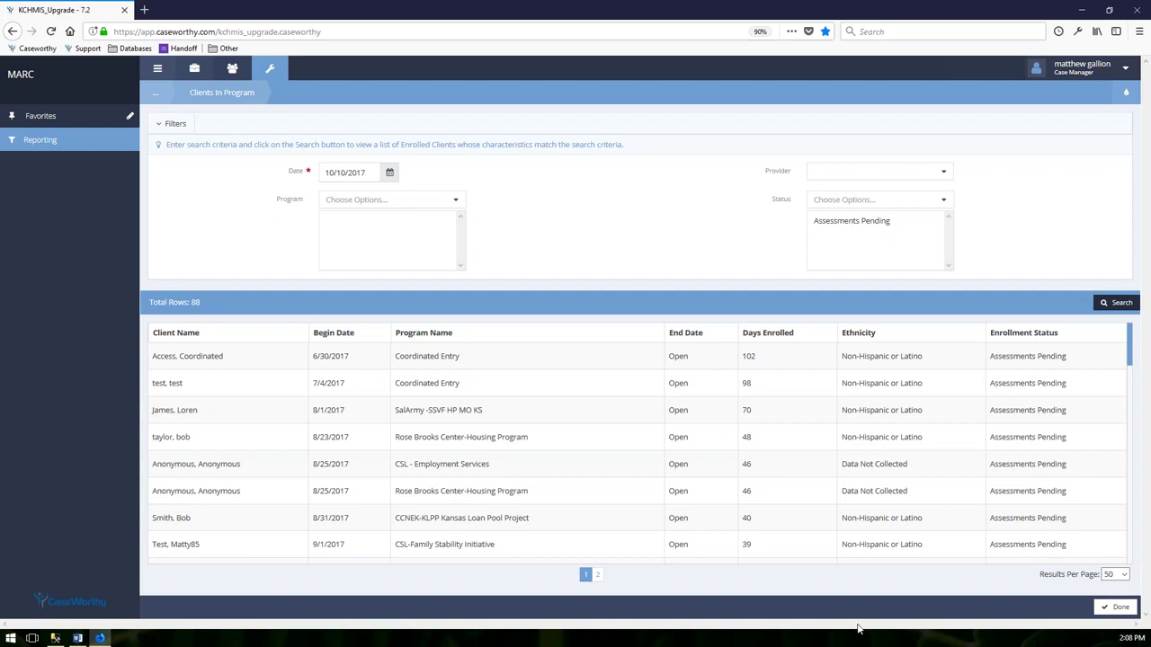
pyautogui.click(1115, 608)
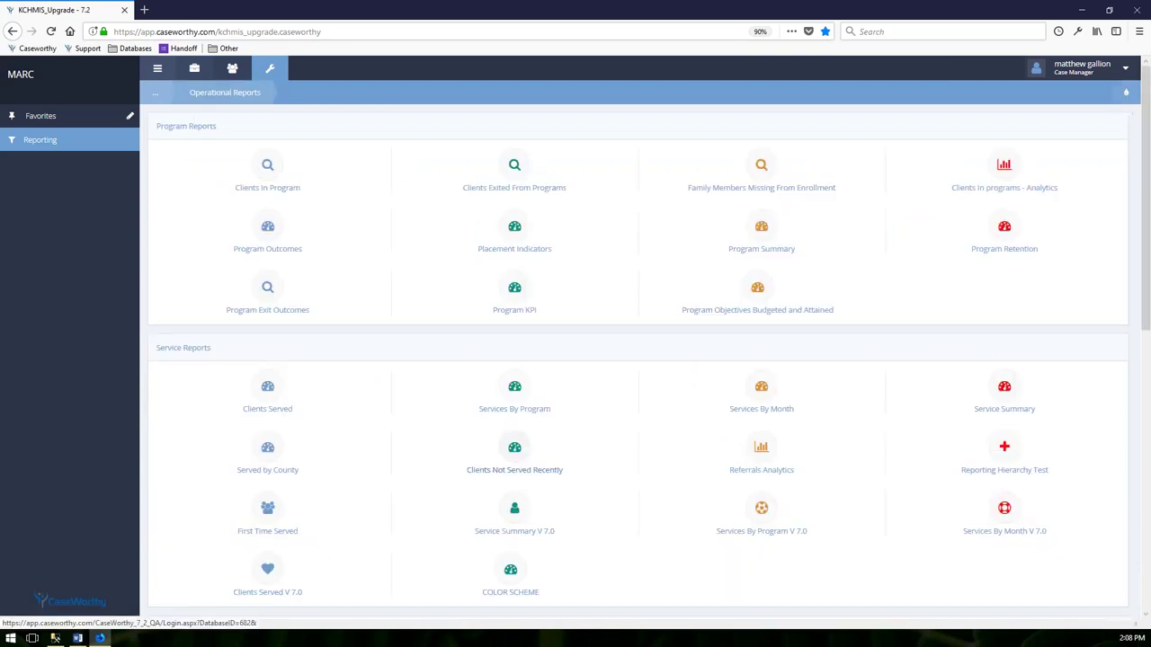
# Run the Clients Exited From Programs report for 07/12/2017 through 10/10/2017 and look through the exited clients
pyautogui.click(528, 182)
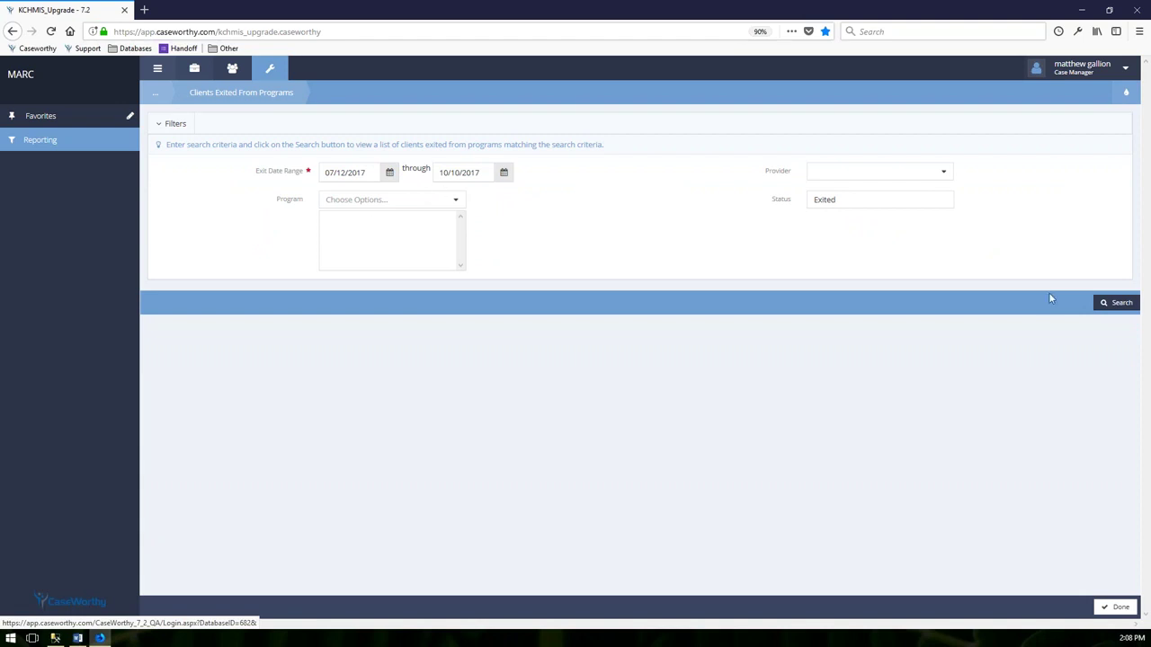
pyautogui.click(1111, 303)
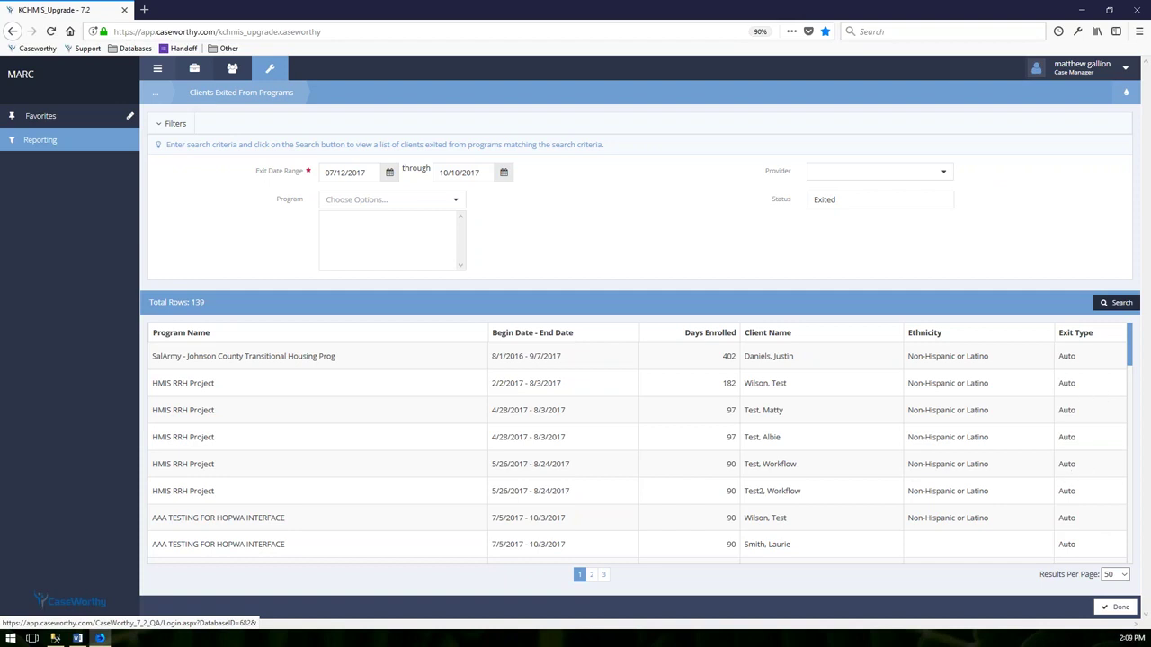
pyautogui.moveTo(721, 468); pyautogui.dragTo(1038, 429)
pyautogui.scroll(-2, 731, 476)
pyautogui.scroll(-2, 732, 406)
pyautogui.click(1038, 430)
pyautogui.scroll(1, 871, 485)
pyautogui.scroll(1, 771, 473)
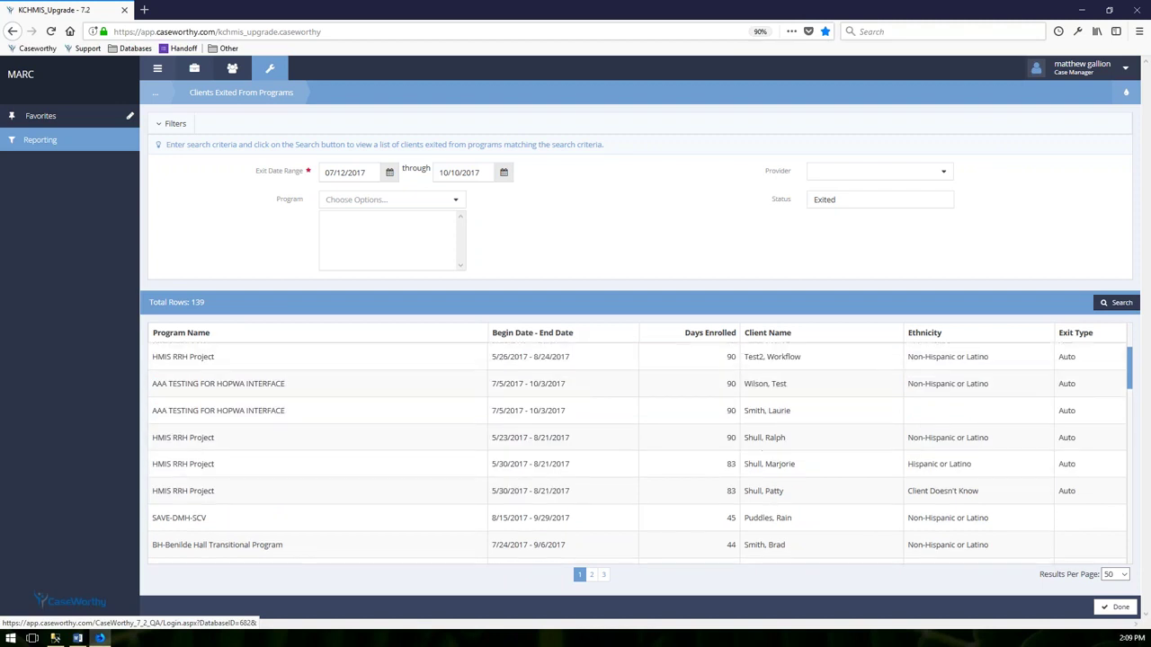
# Go back to the first rows of the exited clients list and close the report
pyautogui.scroll(1, 637, 456)
pyautogui.scroll(1, 637, 454)
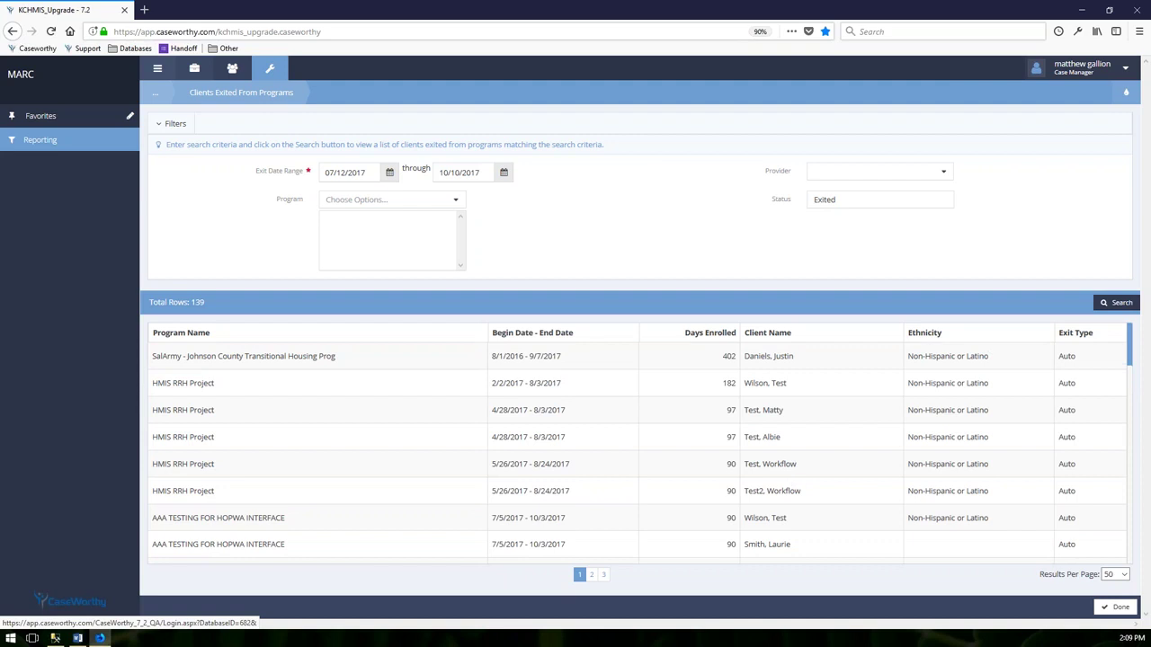
pyautogui.click(1116, 608)
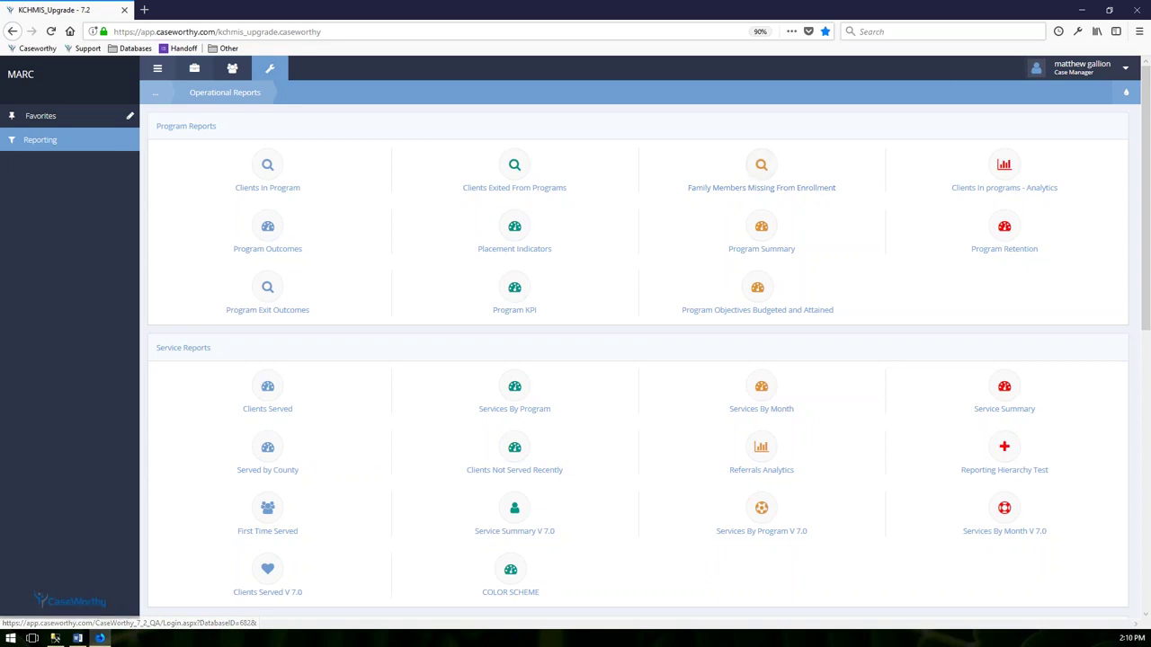
# Run the Family Members Missing From Enrollment report for AAA TESTING FOR HOPWA INTERFACE, examine the 10/10/2017 family enrollment row, and close the report
pyautogui.click(762, 168)
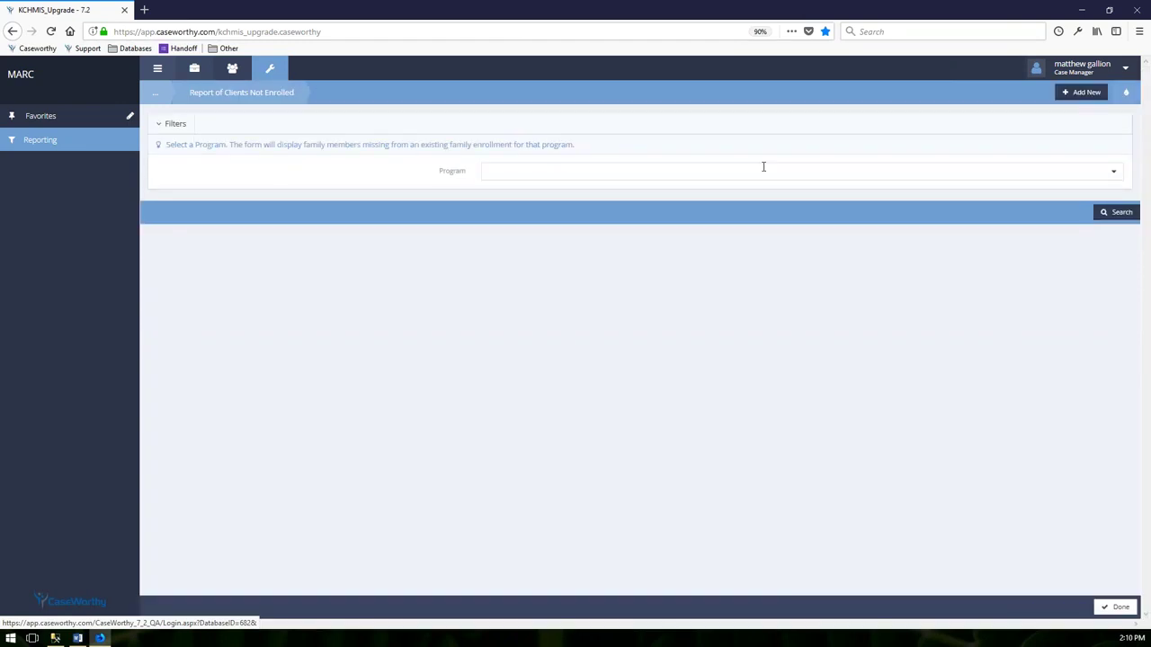
pyautogui.click(706, 172)
pyautogui.click(540, 212)
pyautogui.click(1104, 212)
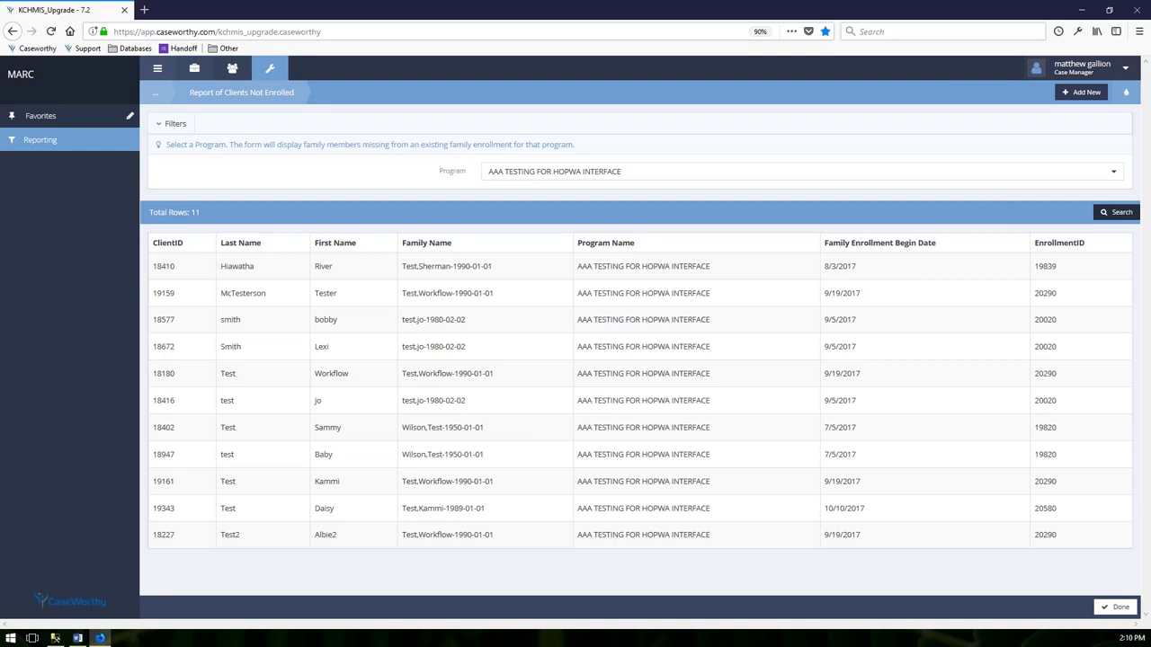
pyautogui.moveTo(151, 510); pyautogui.dragTo(1084, 519)
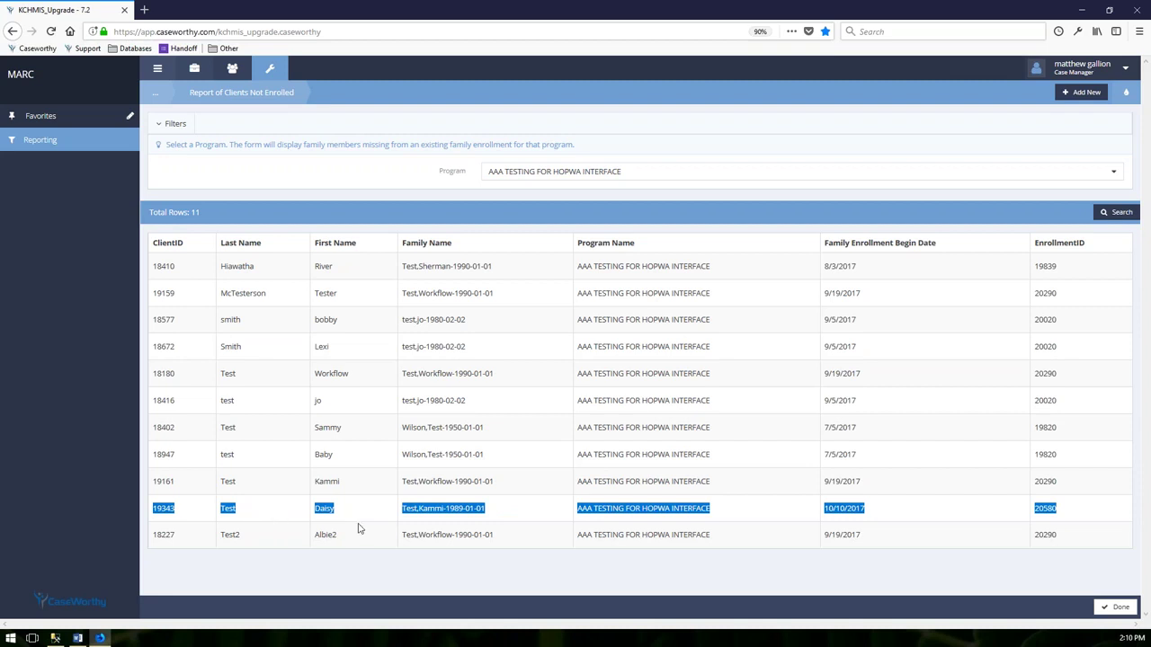
pyautogui.click(510, 518)
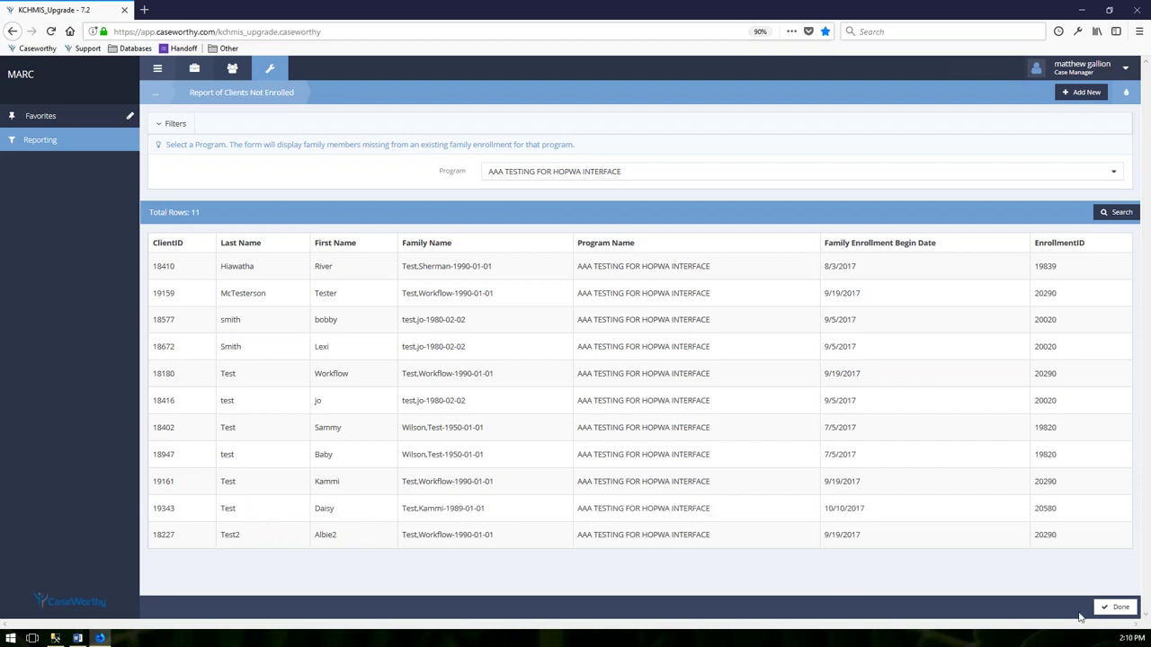
pyautogui.click(1123, 609)
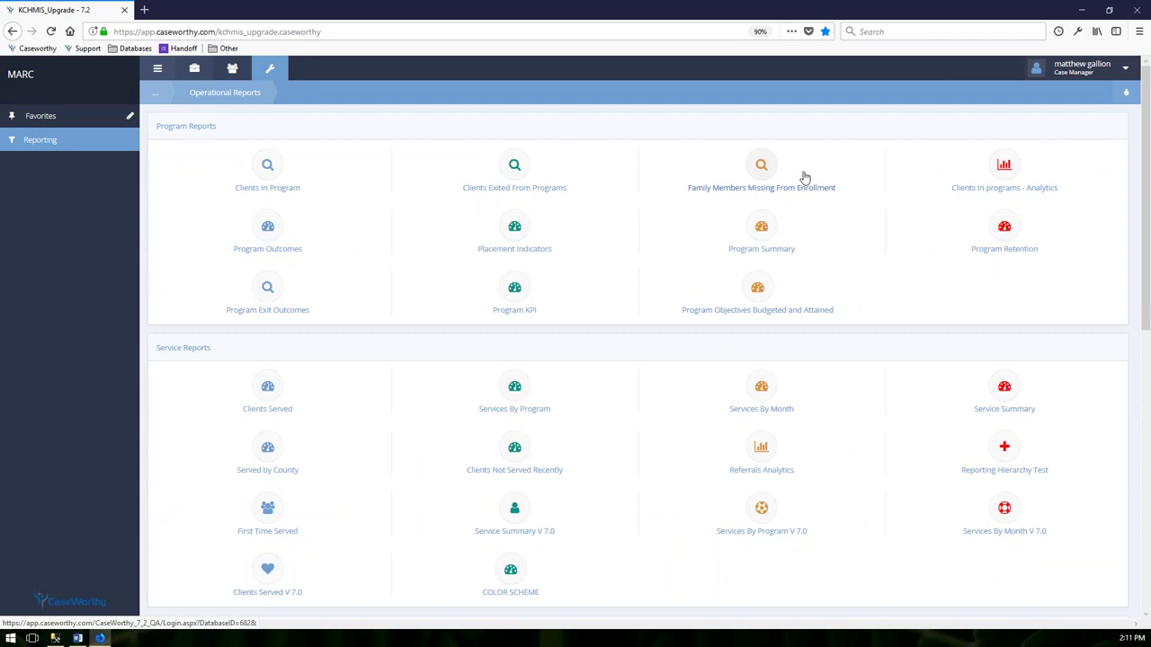
# Run the Clients In programs - Analytics report and move Veteran Status, Ethnicity and Gender from the pivot's columns to its rows
pyautogui.click(1020, 176)
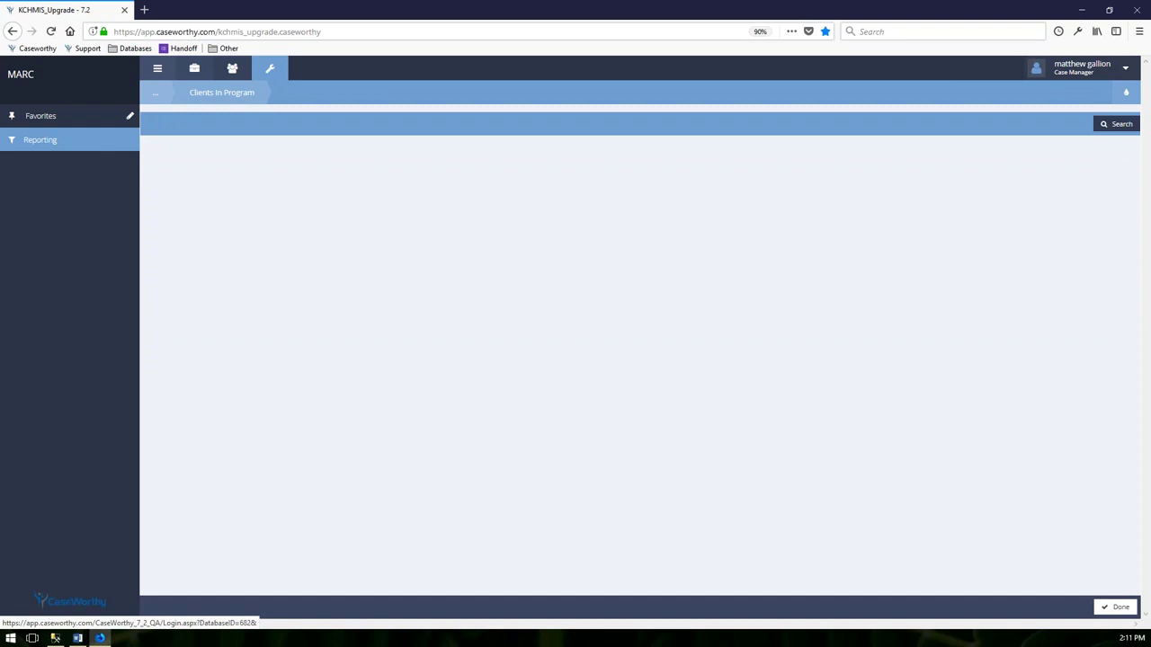
pyautogui.click(1118, 127)
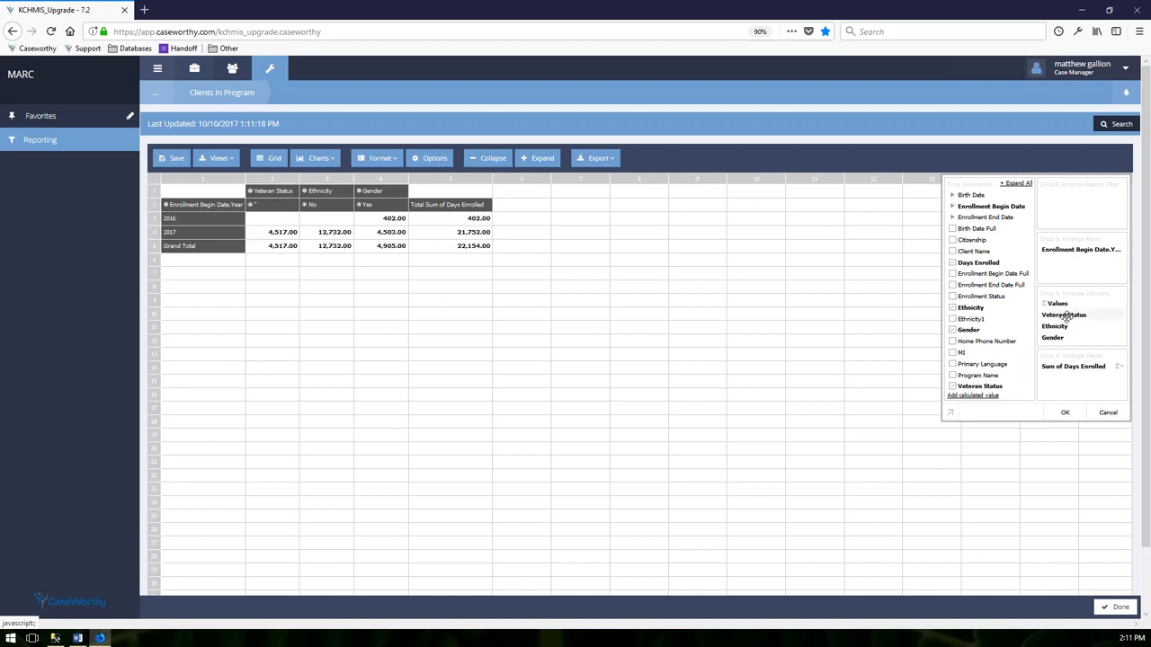
pyautogui.moveTo(1066, 317); pyautogui.dragTo(1079, 269)
pyautogui.moveTo(1055, 319); pyautogui.dragTo(1069, 269)
pyautogui.moveTo(1052, 319); pyautogui.dragTo(1061, 286)
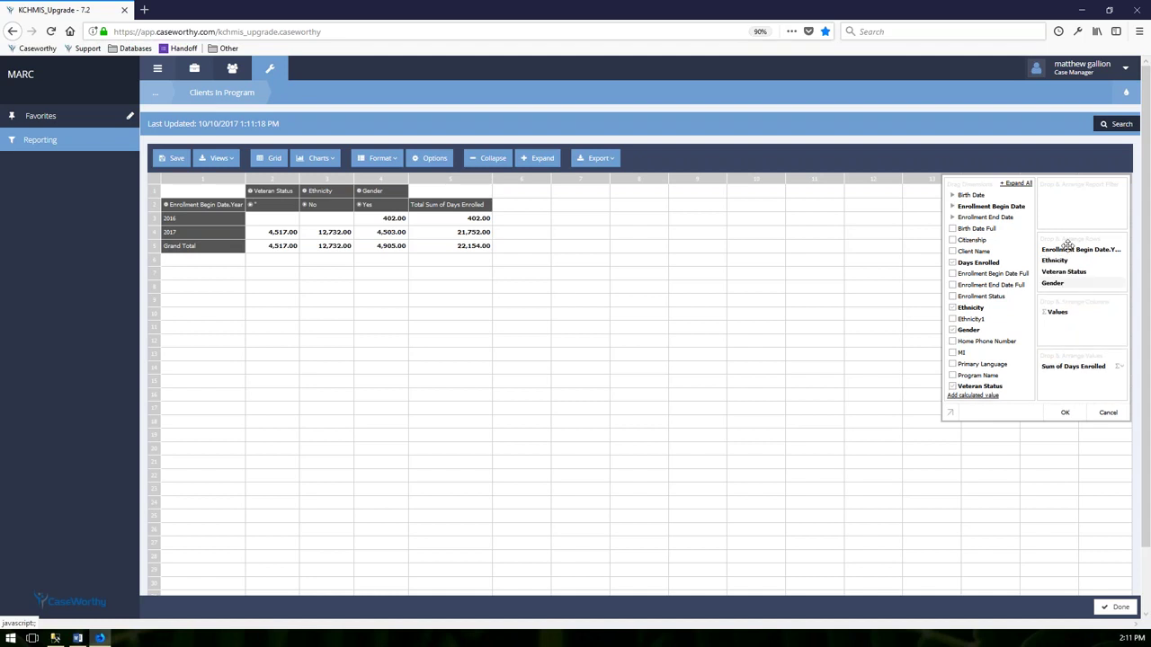
pyautogui.click(1064, 415)
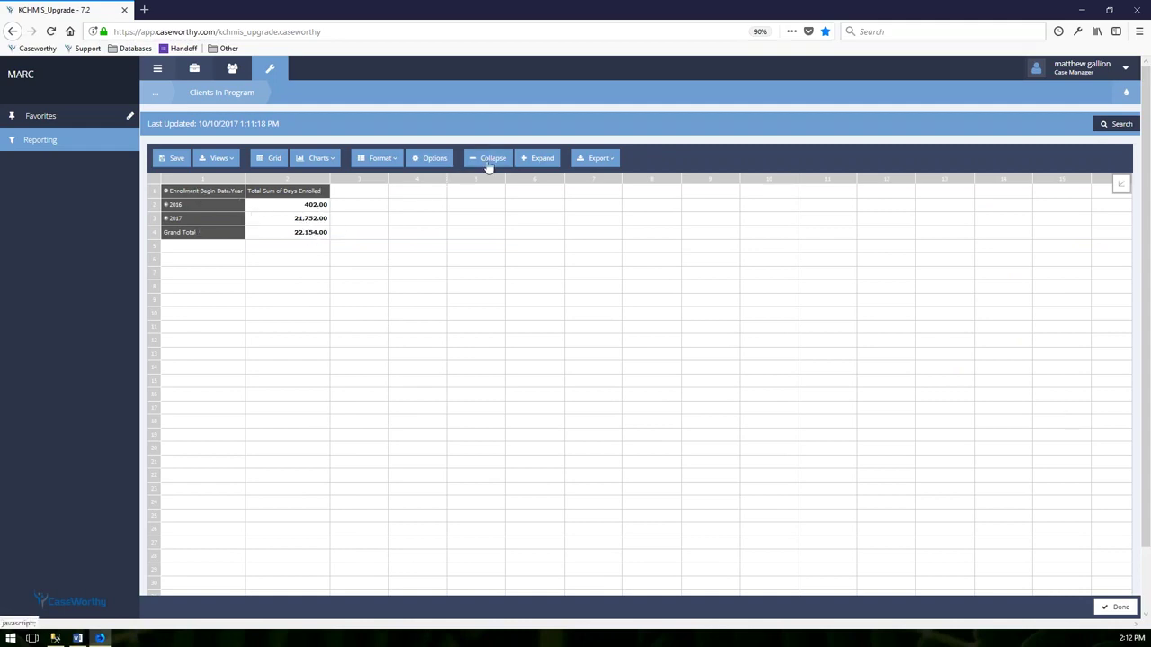
# Expand all pivot levels, review the breakdown and field layout without changing it, and close the analytics report
pyautogui.click(531, 160)
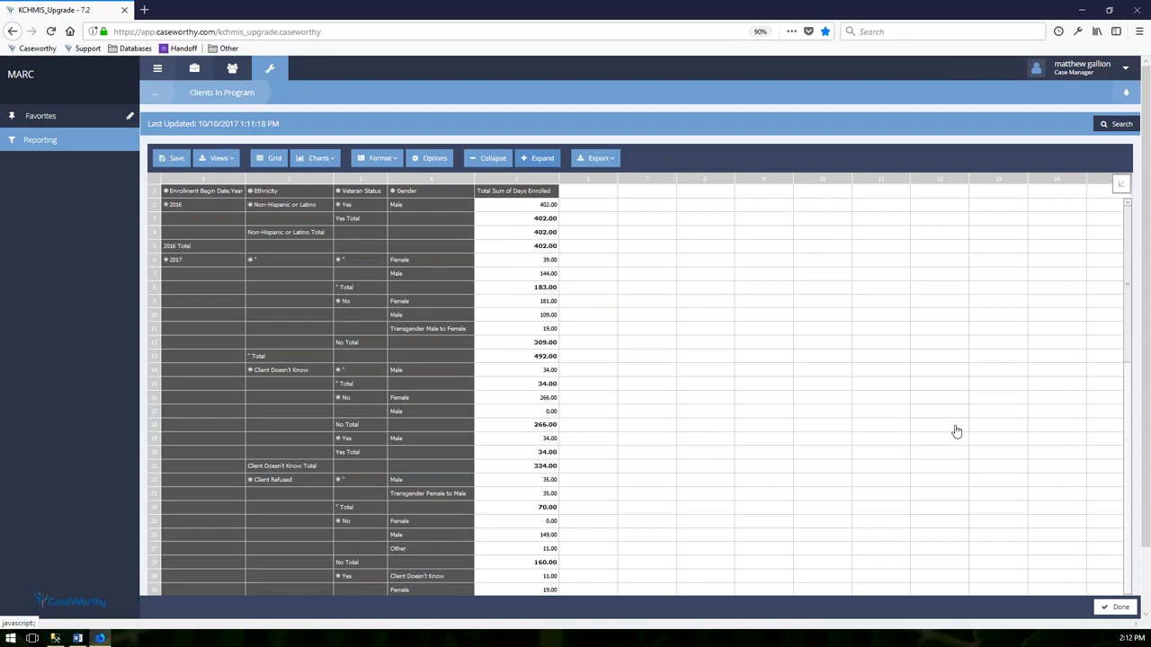
pyautogui.click(1119, 176)
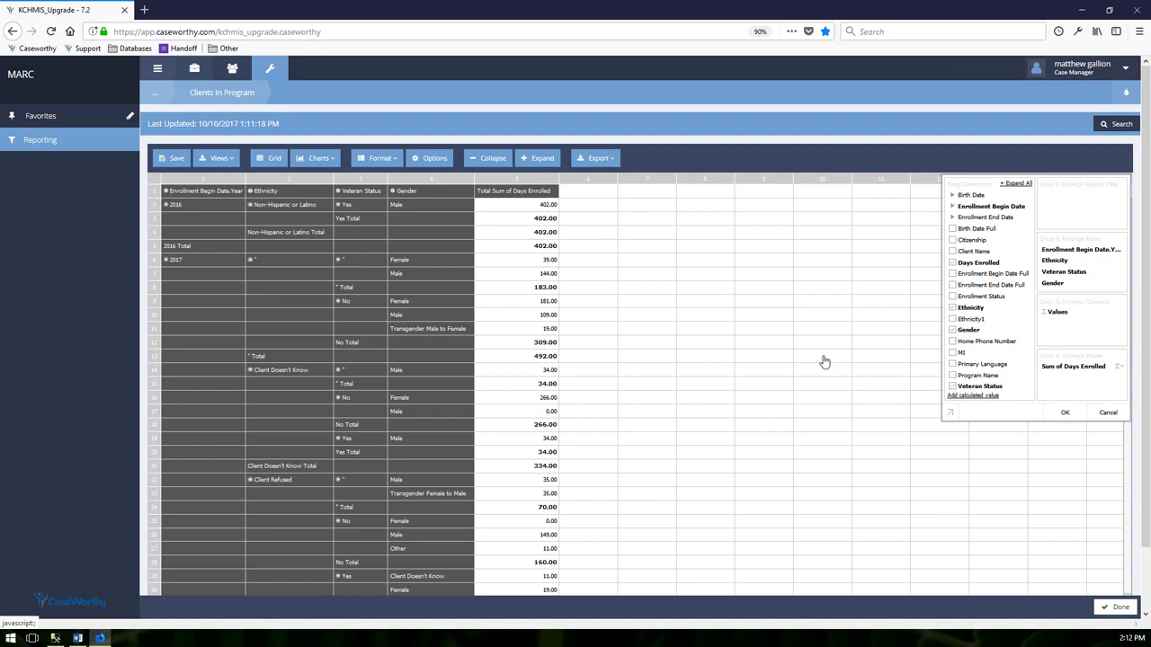
pyautogui.click(1107, 413)
pyautogui.click(1114, 607)
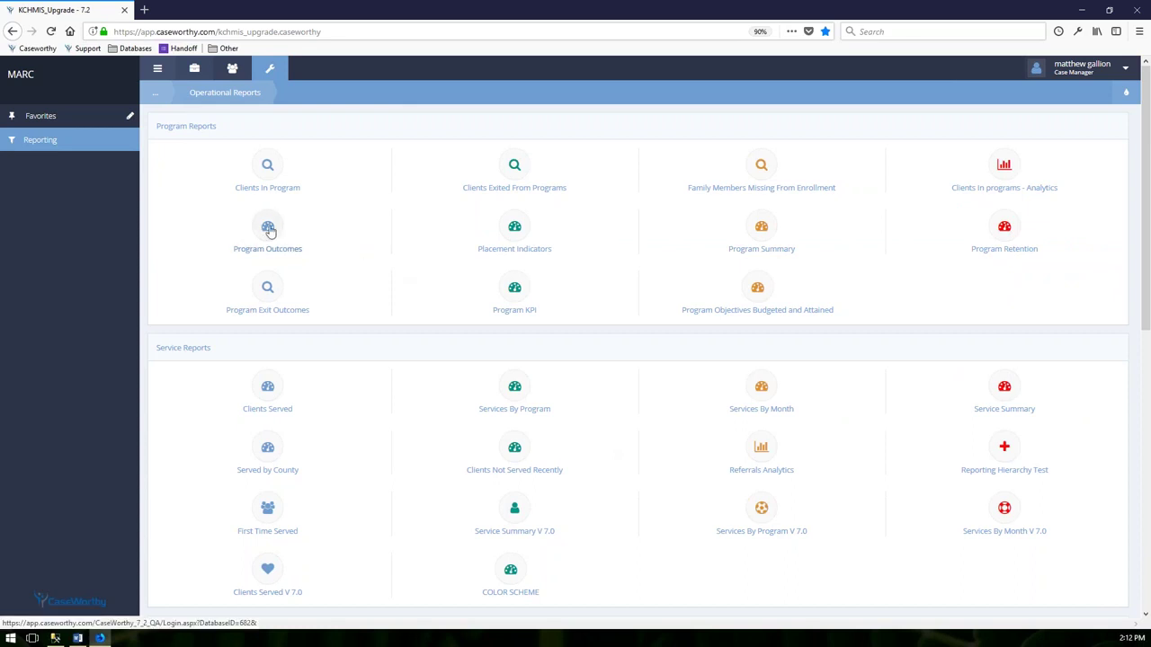
# Open the Program Summary report and set its period from 08/01/2017 to 10/10/2017
pyautogui.click(762, 236)
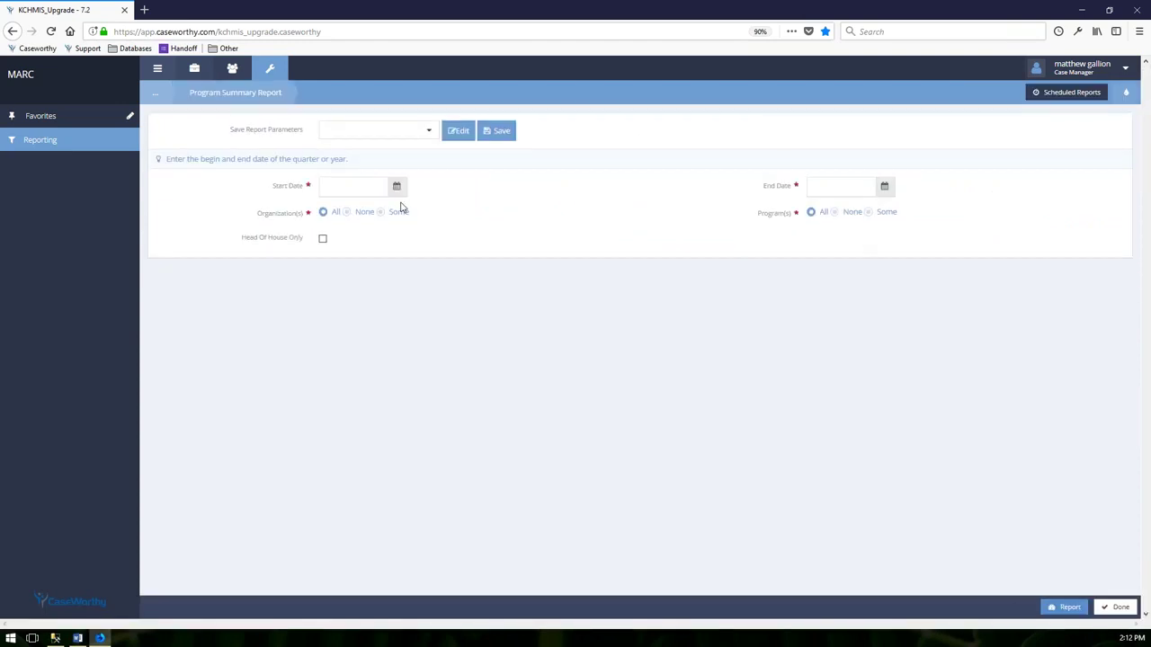
pyautogui.click(338, 186)
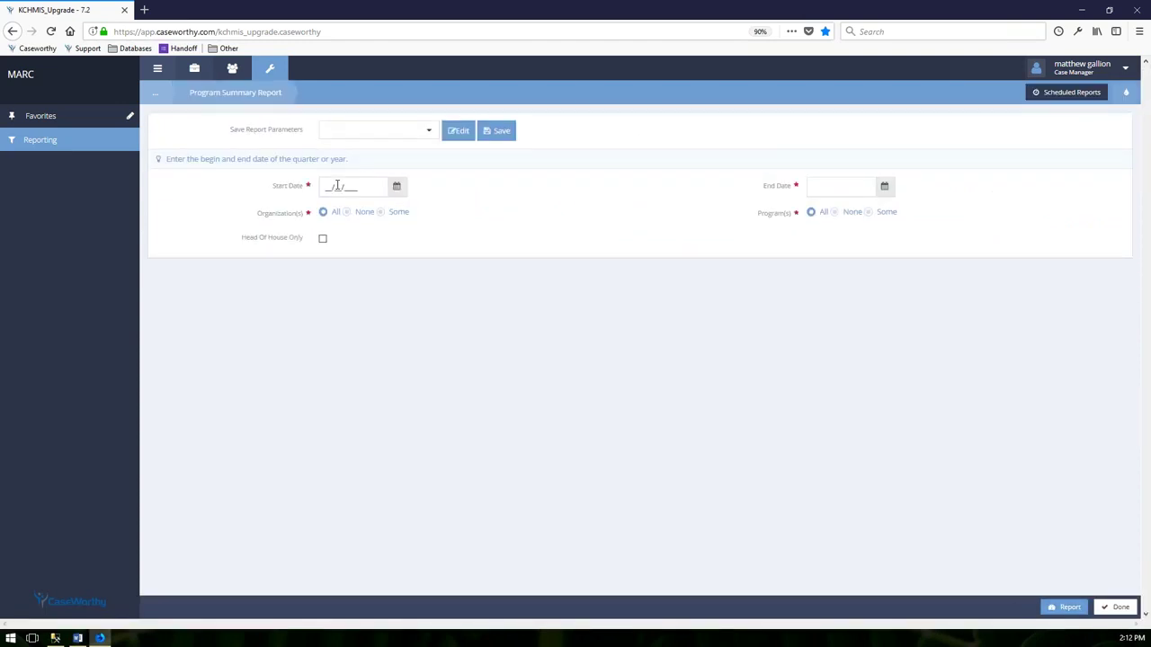
pyautogui.write('08012017')
pyautogui.click(822, 189)
pyautogui.write('10/10/2017')
# Limit the Program Summary report to the MARC organization, keep all programs included, and generate it
pyautogui.click(381, 211)
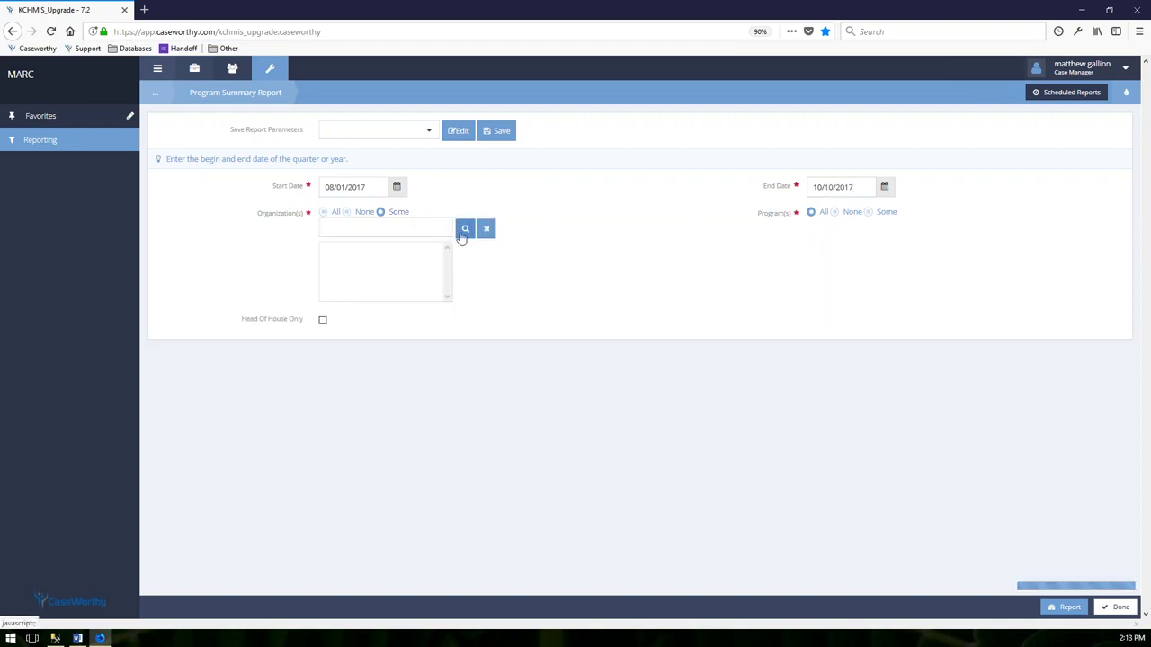
pyautogui.scroll(-10, 381, 290)
pyautogui.scroll(2, 336, 299)
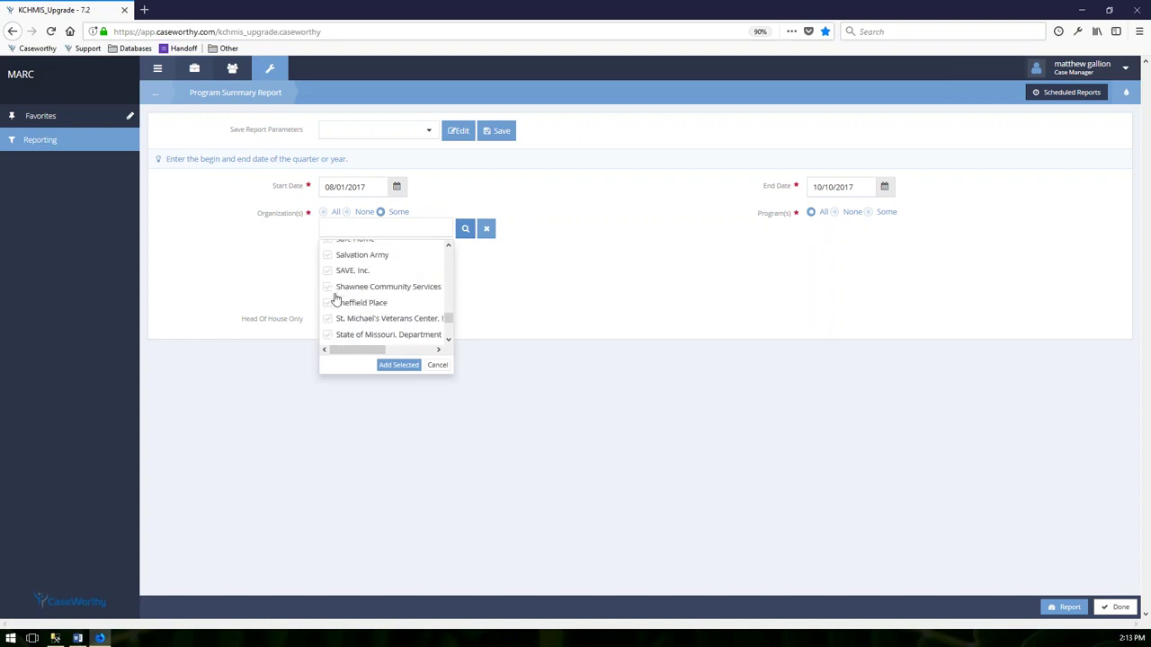
pyautogui.scroll(4, 336, 299)
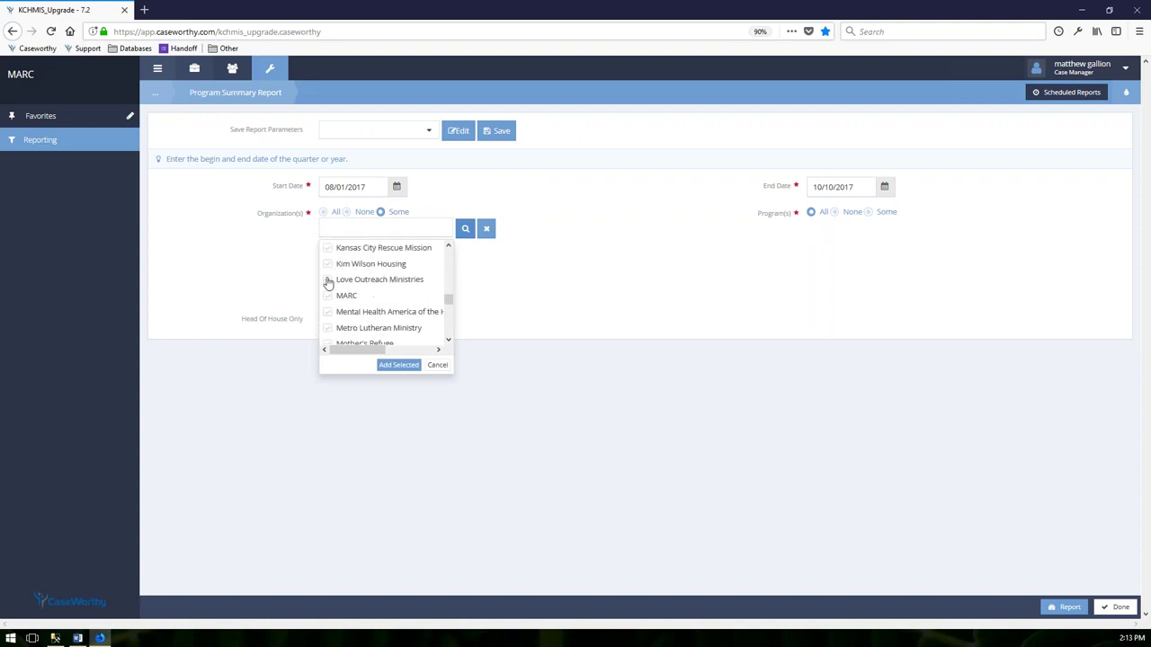
pyautogui.click(328, 297)
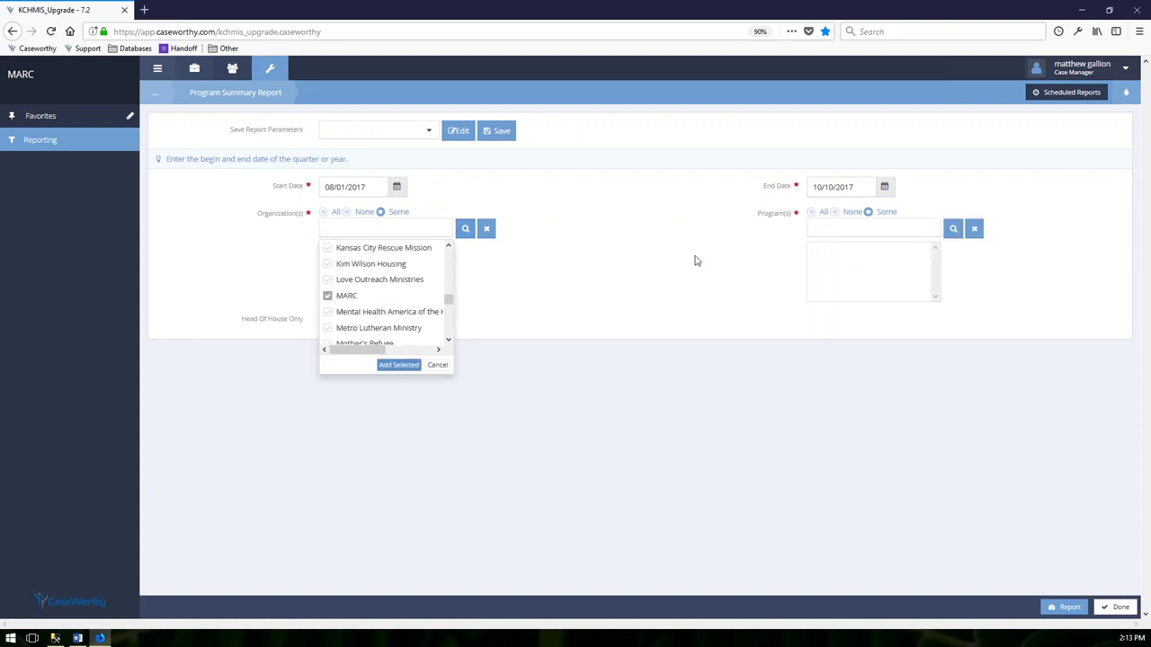
pyautogui.click(811, 212)
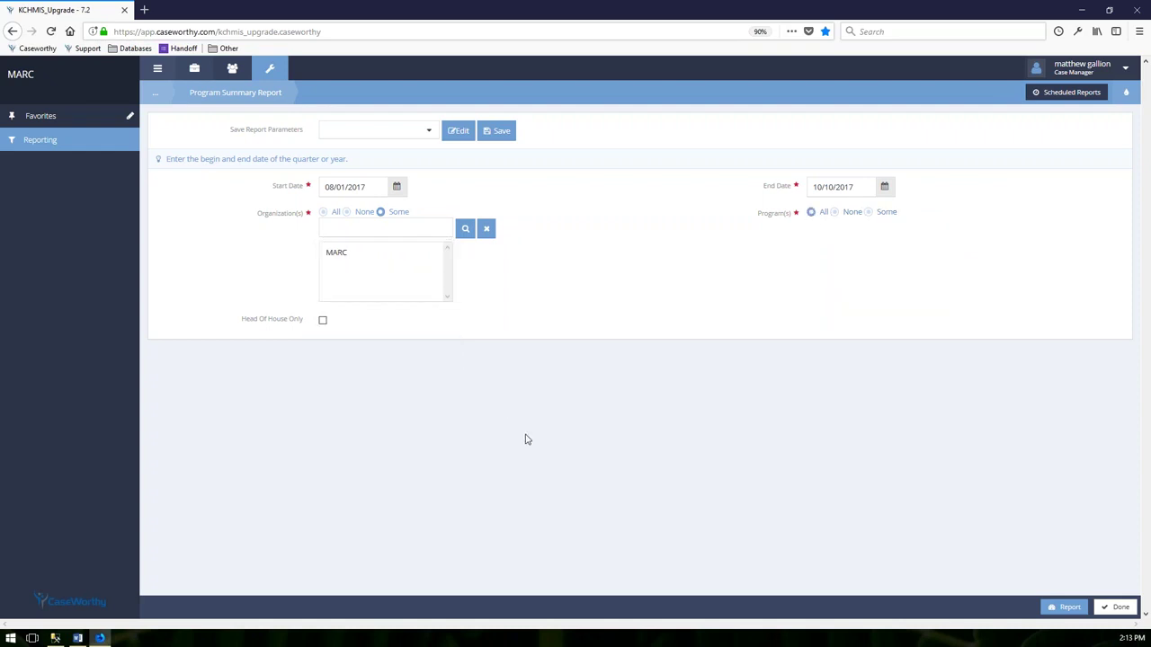
pyautogui.click(1064, 607)
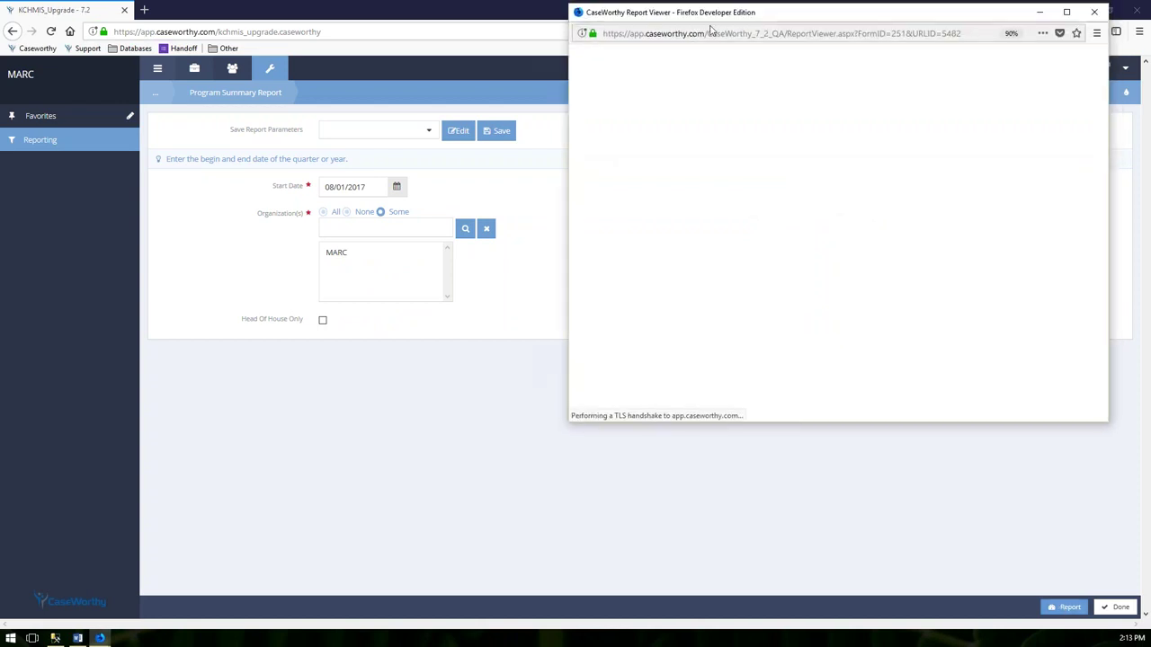
# Review the Program Summary's client counts, drill into the HMIS RRH Project detail, and return to the summary to view page 2
pyautogui.moveTo(751, 19); pyautogui.dragTo(436, 47)
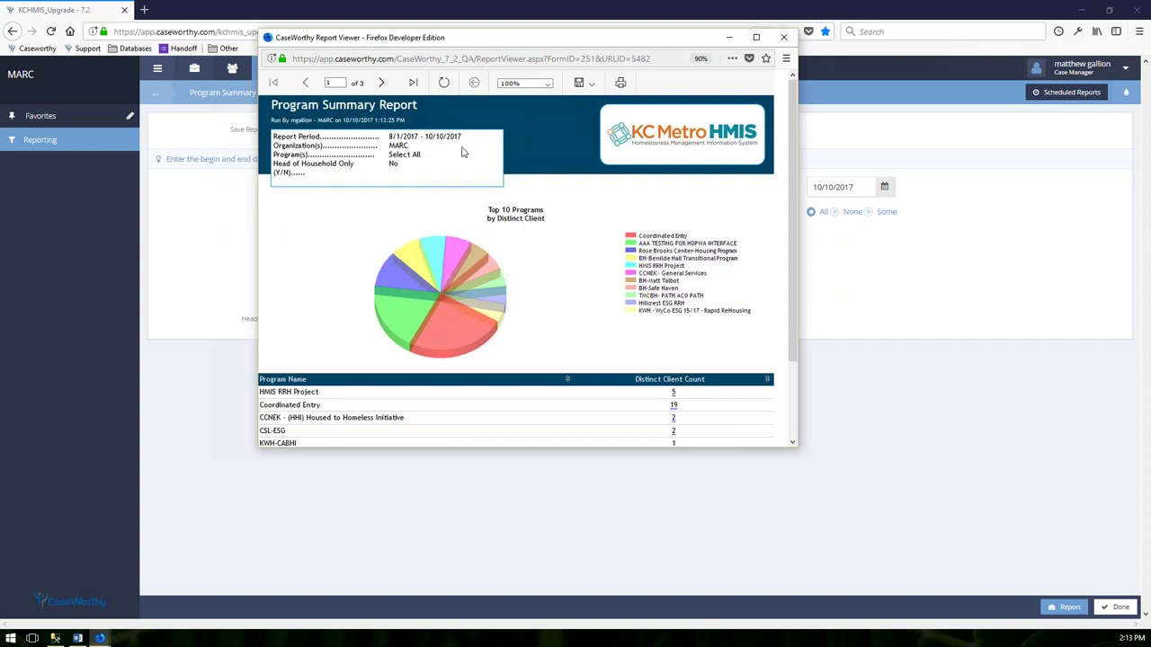
pyautogui.scroll(-2, 539, 244)
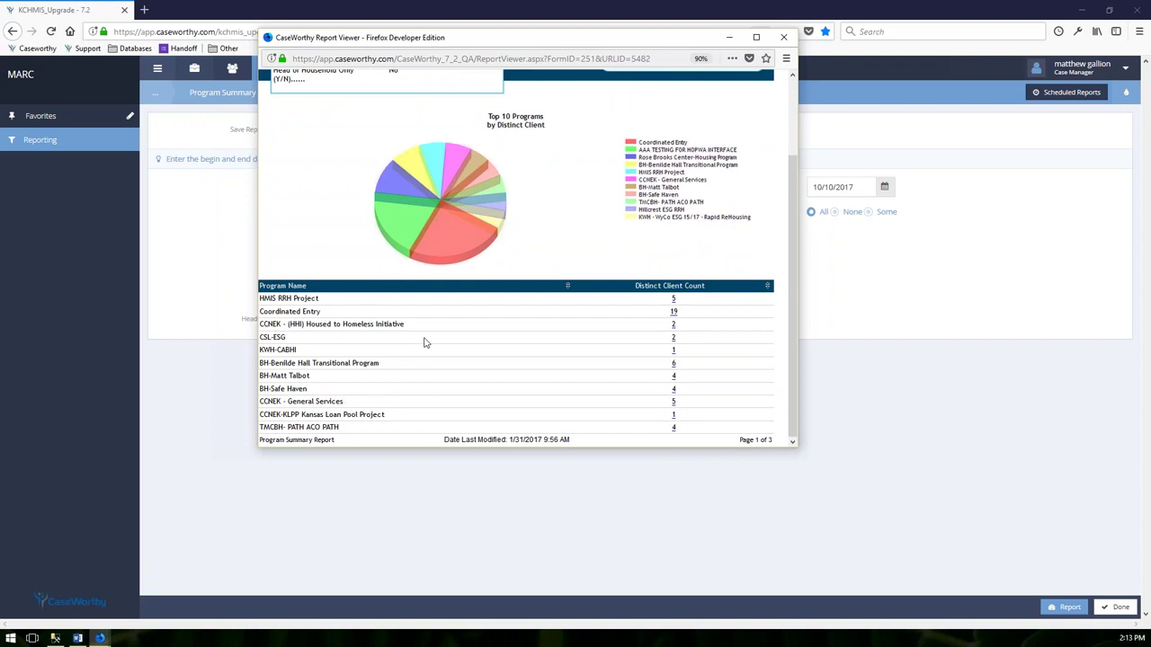
pyautogui.click(673, 301)
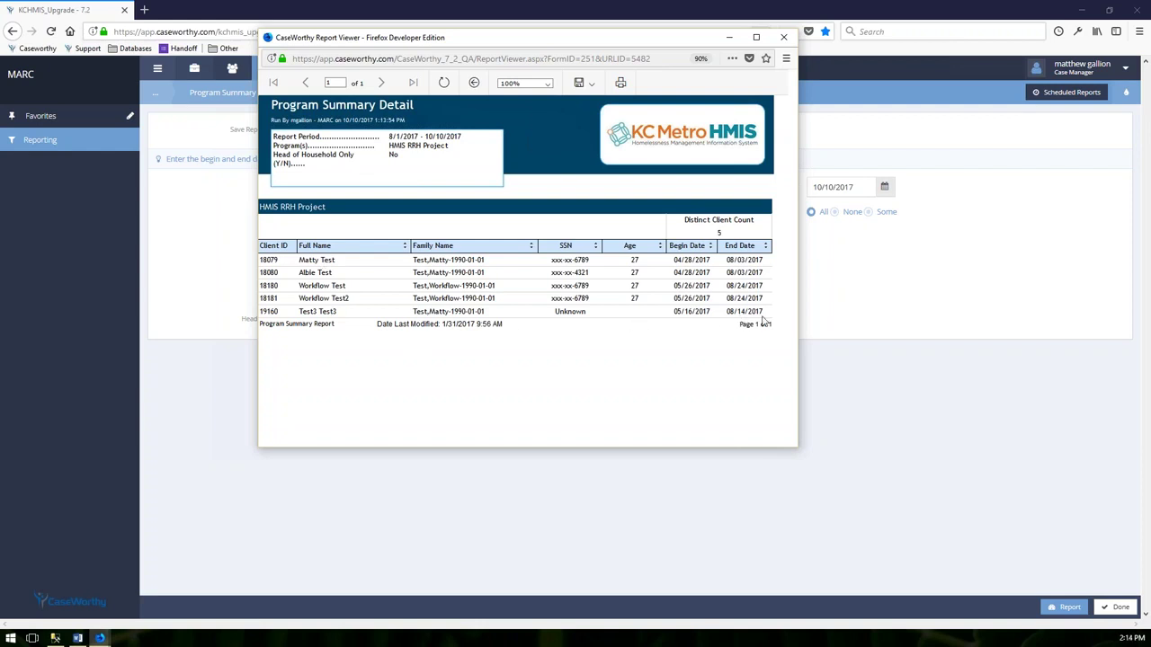
pyautogui.click(473, 82)
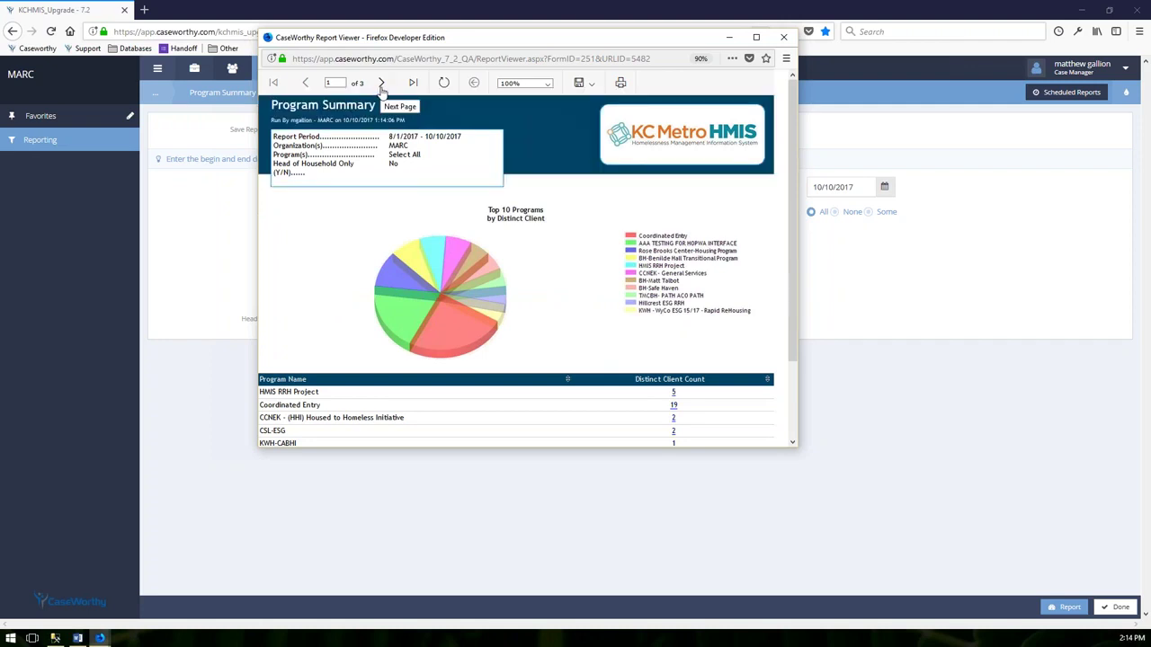
pyautogui.click(381, 82)
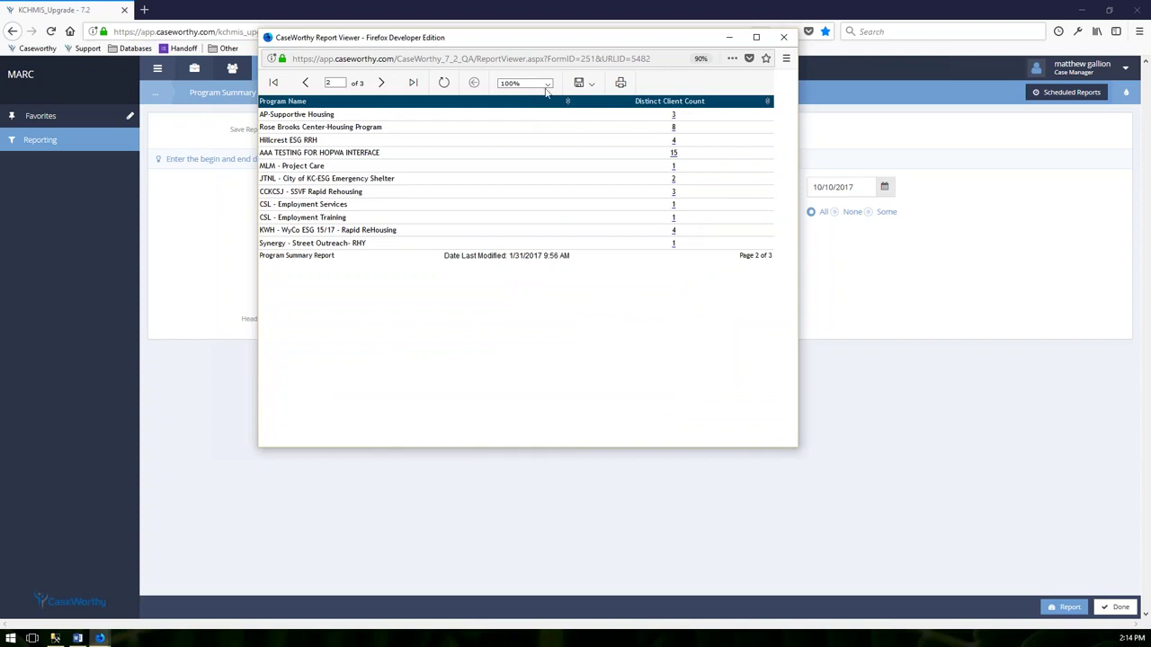
# Export the Program Summary report as a PDF and open it in Adobe Acrobat
pyautogui.click(594, 84)
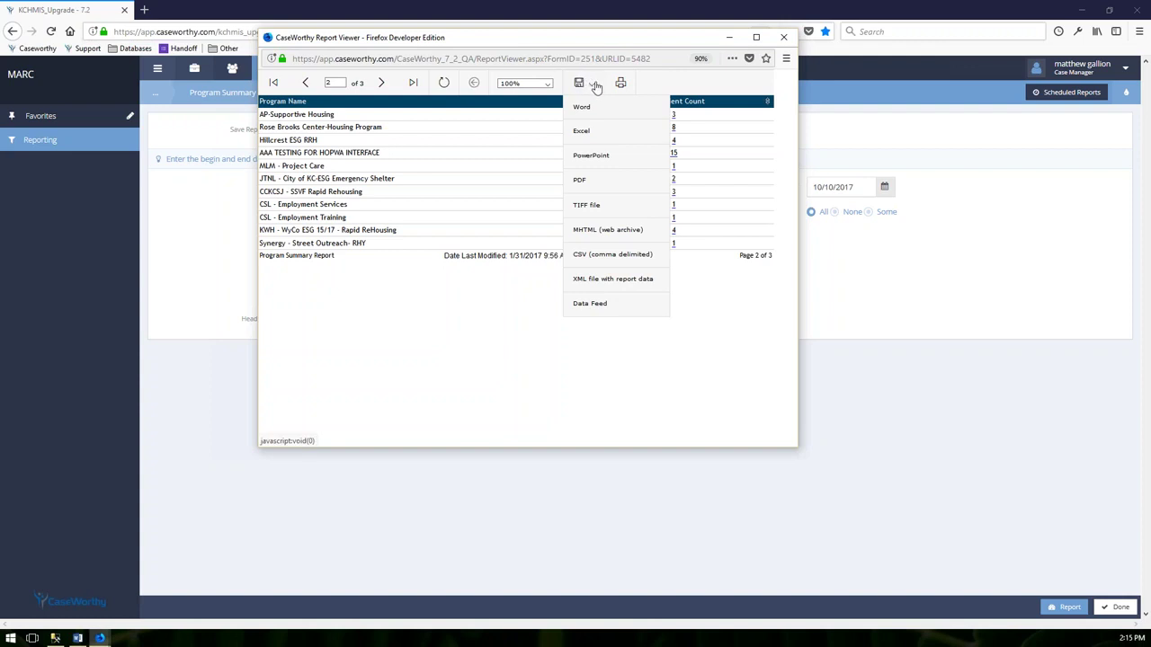
pyautogui.click(587, 187)
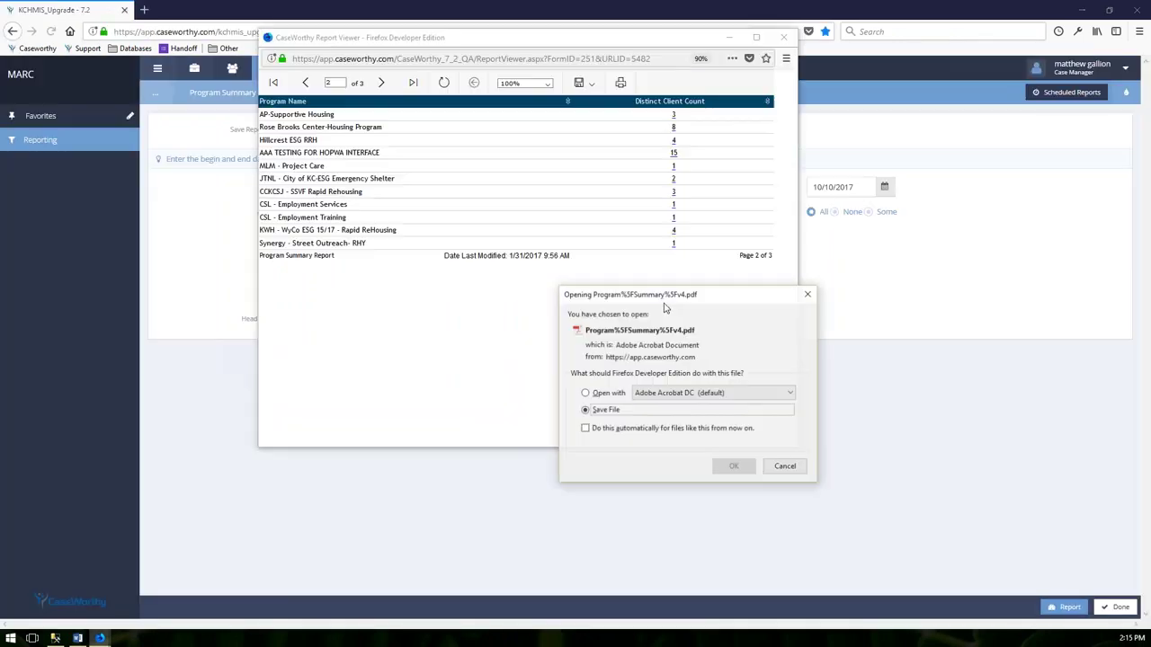
pyautogui.click(614, 396)
pyautogui.click(735, 466)
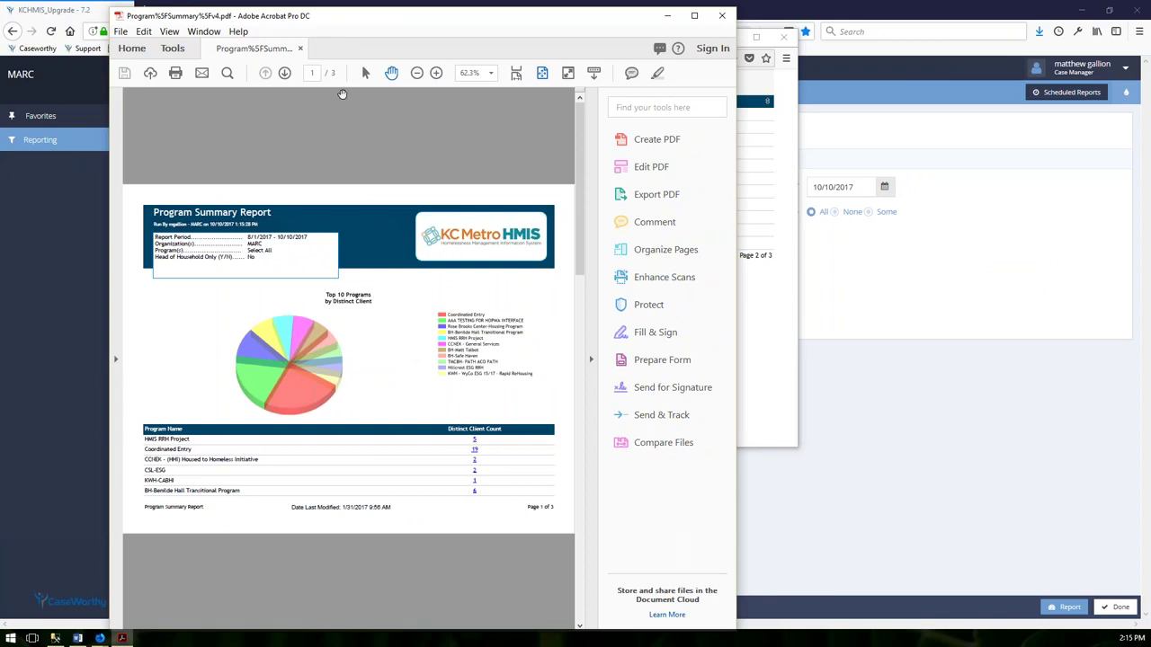
# Look through the exported PDF's pages, and close both the PDF and the report viewer
pyautogui.click(284, 74)
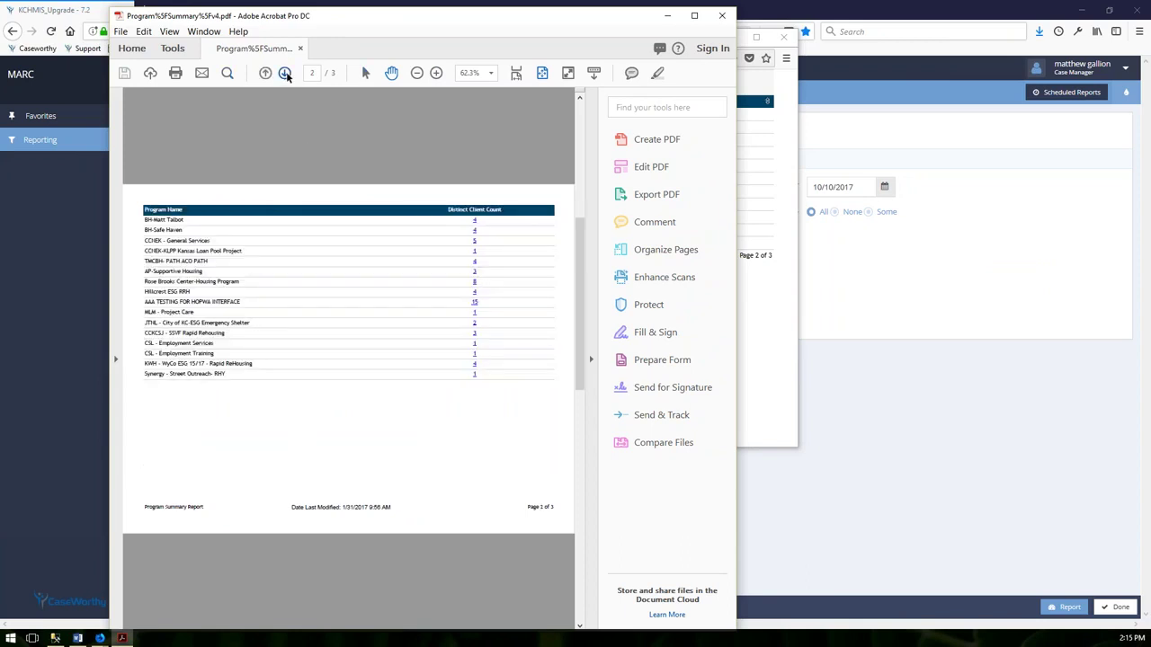
pyautogui.click(284, 74)
pyautogui.click(721, 16)
pyautogui.click(784, 40)
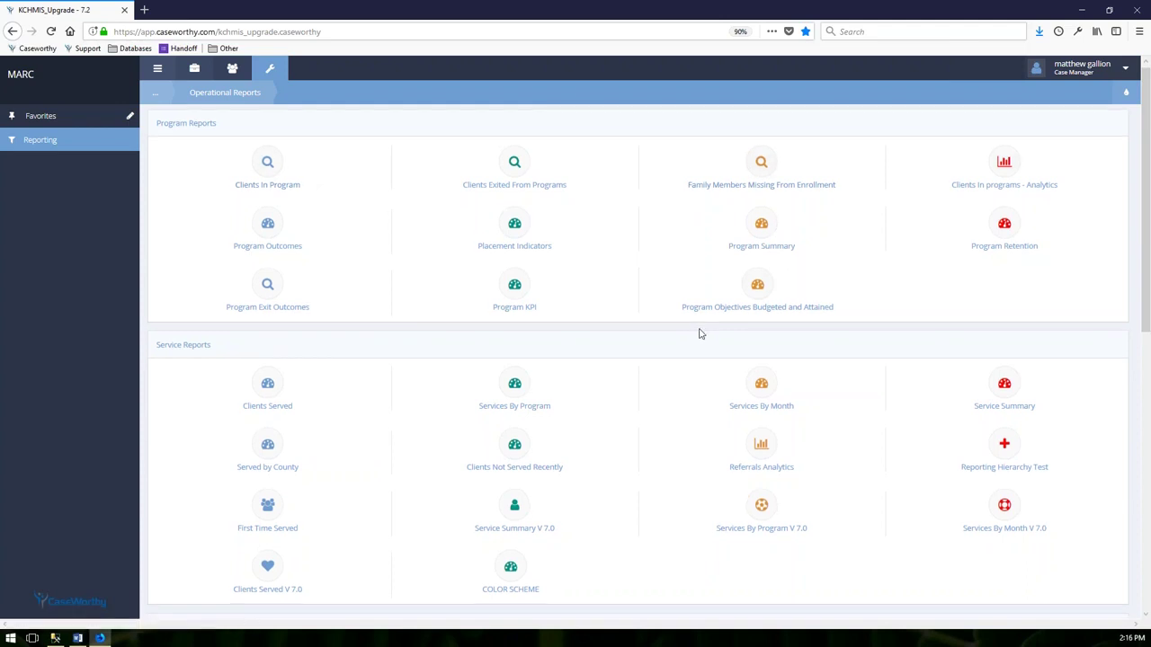
# Open the Clients Served V 7.0 service report and set its date range from 10/01/2017 to 10/10/2017
pyautogui.scroll(-3, 698, 332)
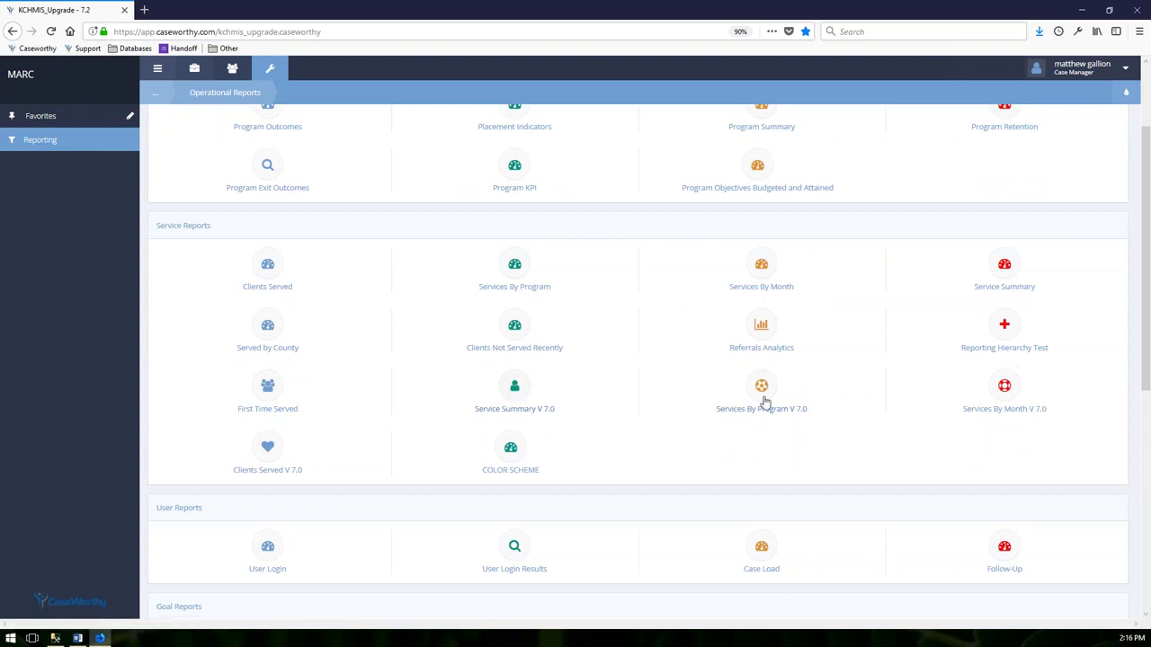
pyautogui.click(275, 455)
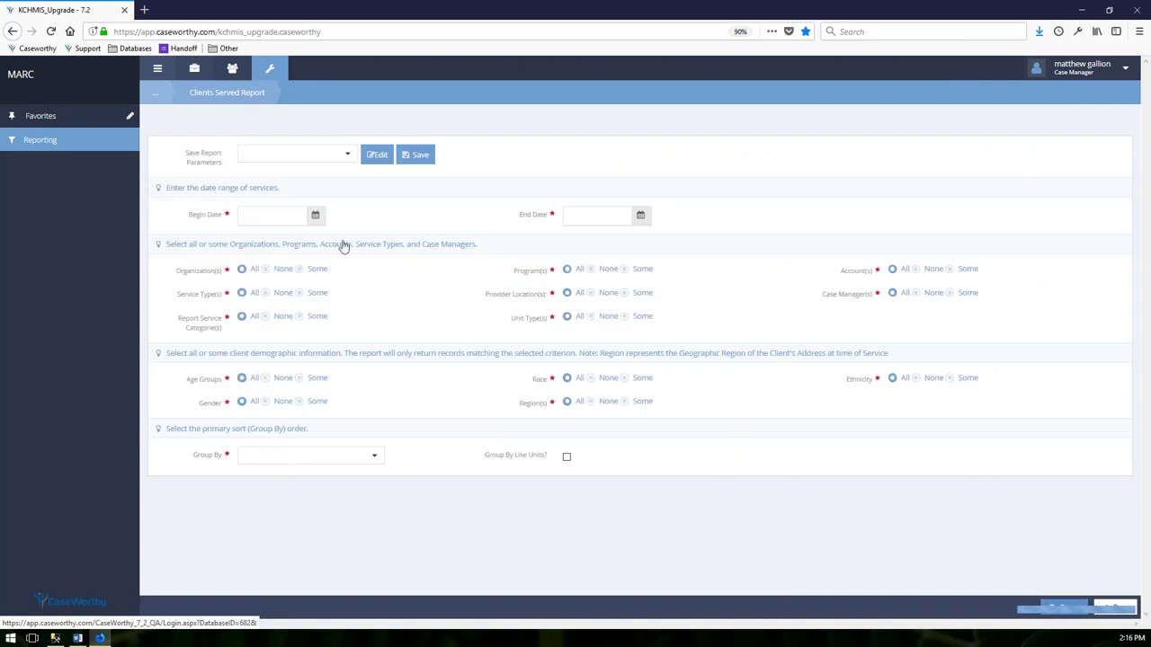
pyautogui.click(316, 192)
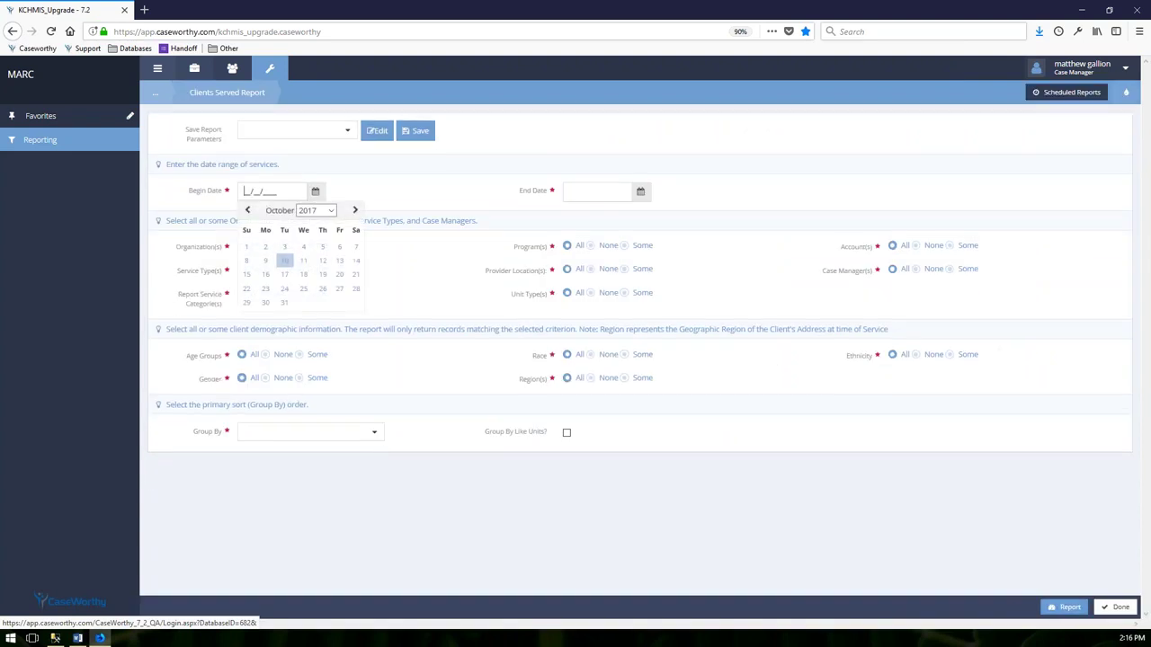
pyautogui.click(246, 246)
pyautogui.click(640, 191)
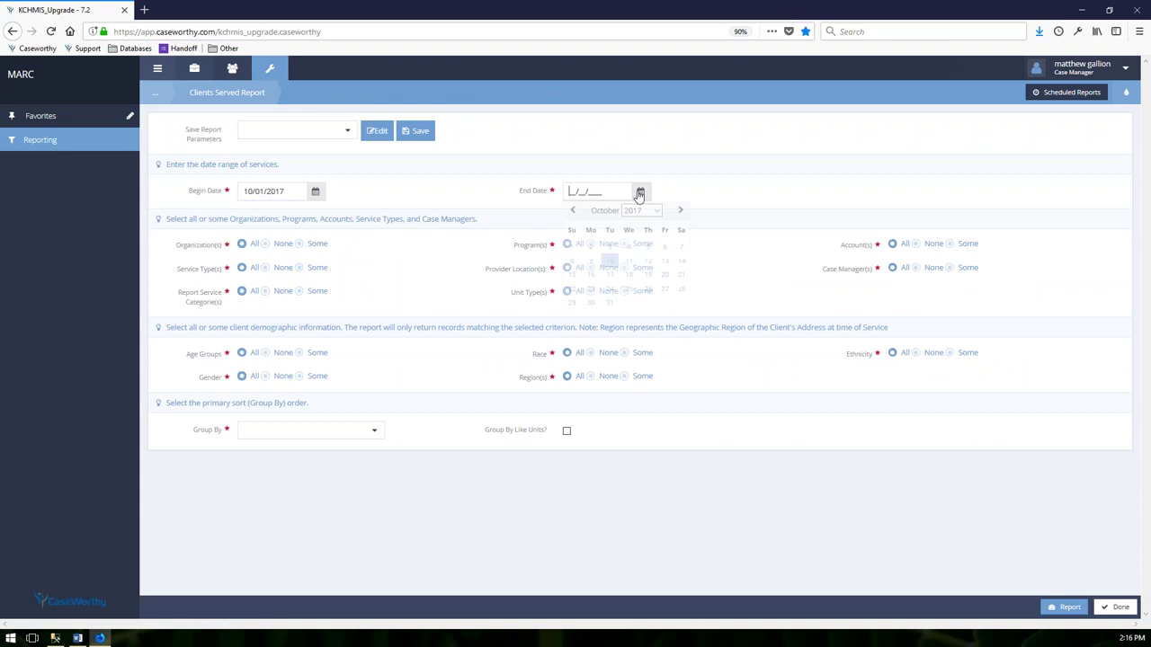
pyautogui.click(608, 261)
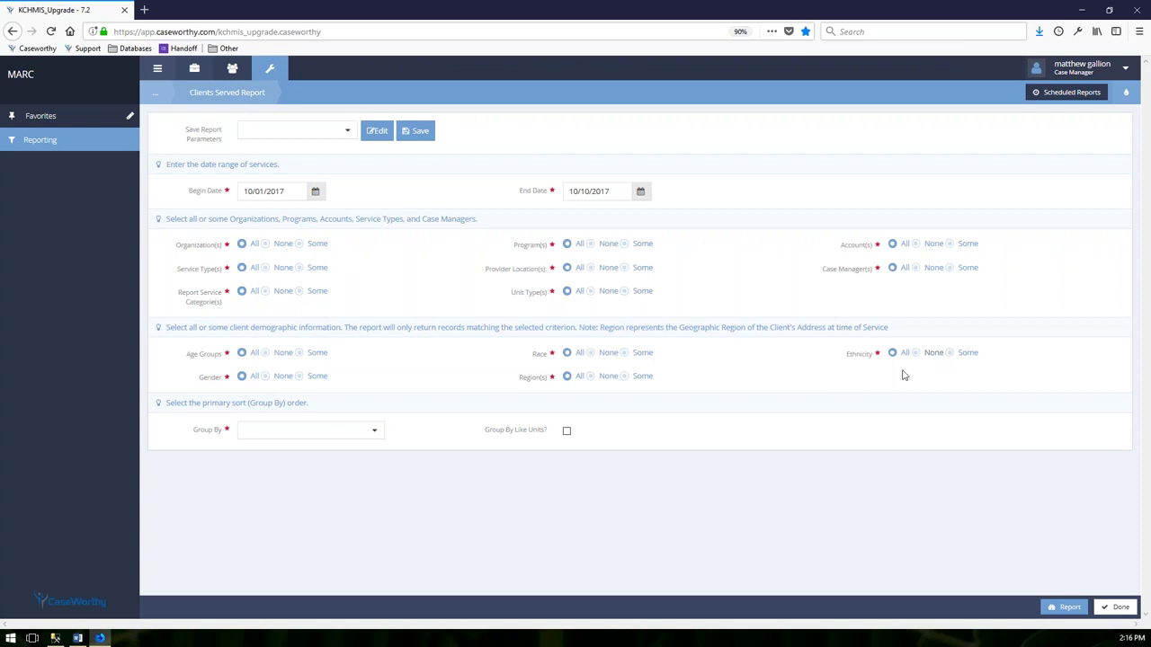
# Group the Clients Served report by Program, turn on grouping by like units, and generate the report
pyautogui.click(326, 430)
pyautogui.scroll(-3, 327, 495)
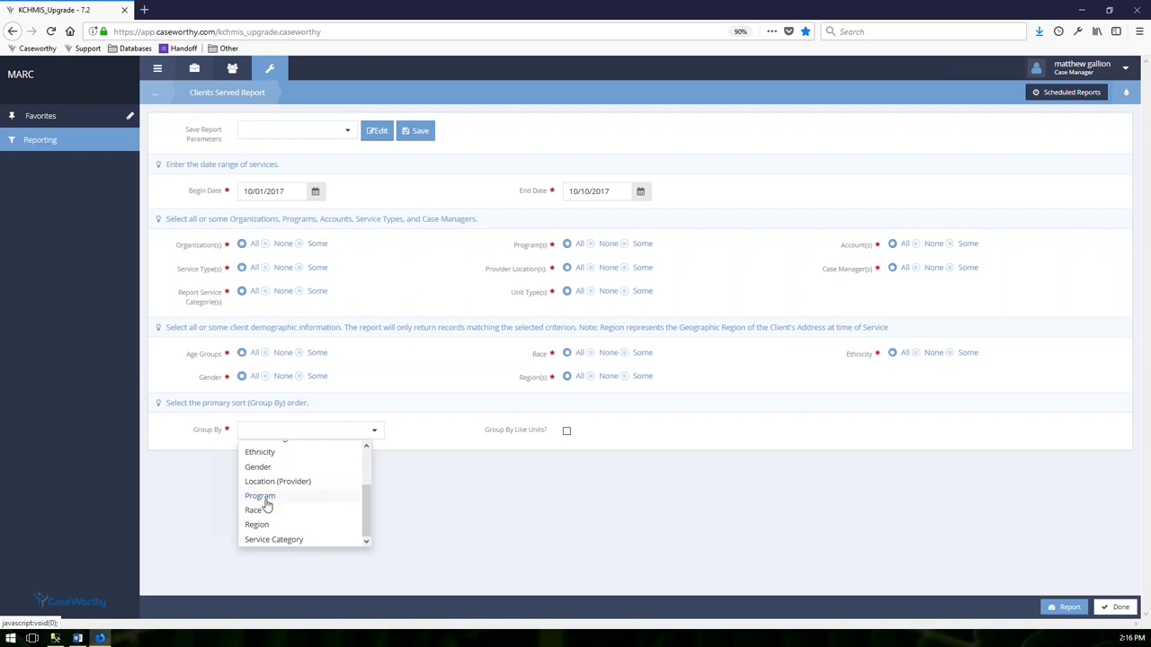
pyautogui.click(261, 497)
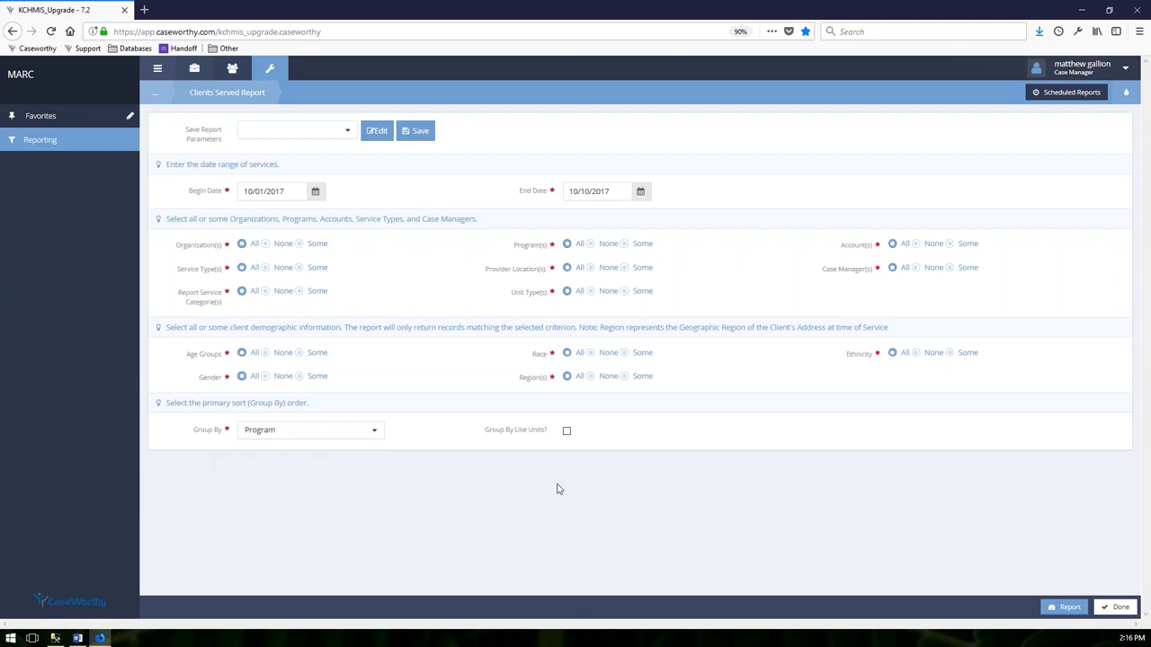
pyautogui.click(566, 431)
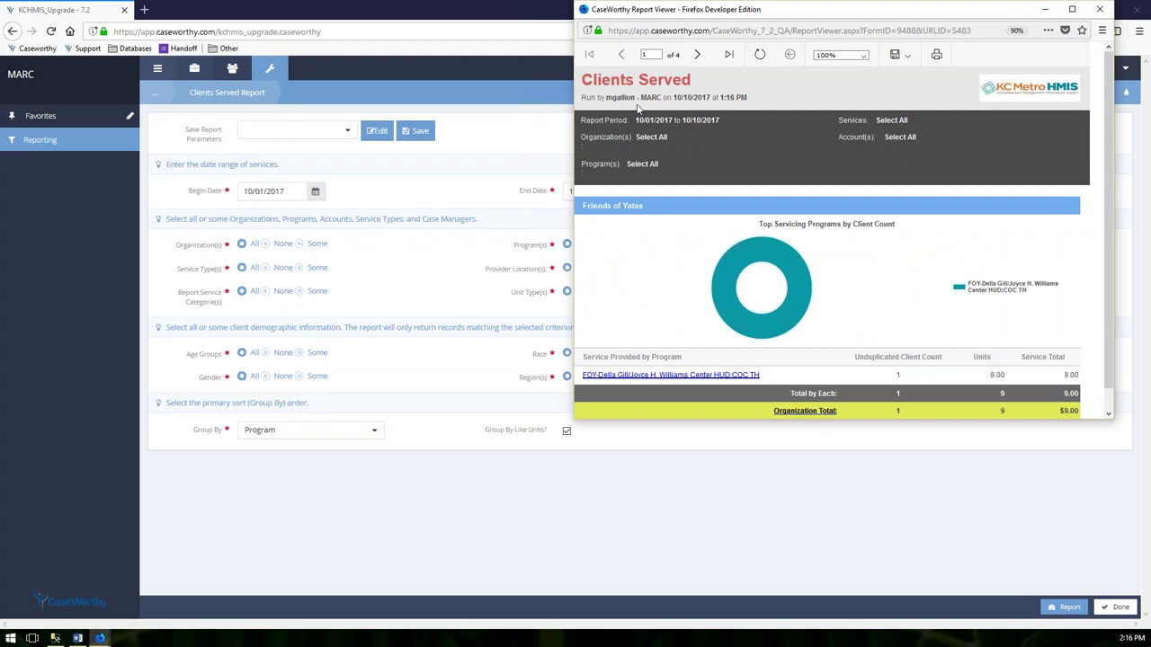
# Examine the first page of the Clients Served report, including its report period, program chart, client counts, units and service totals
pyautogui.scroll(-1, 836, 270)
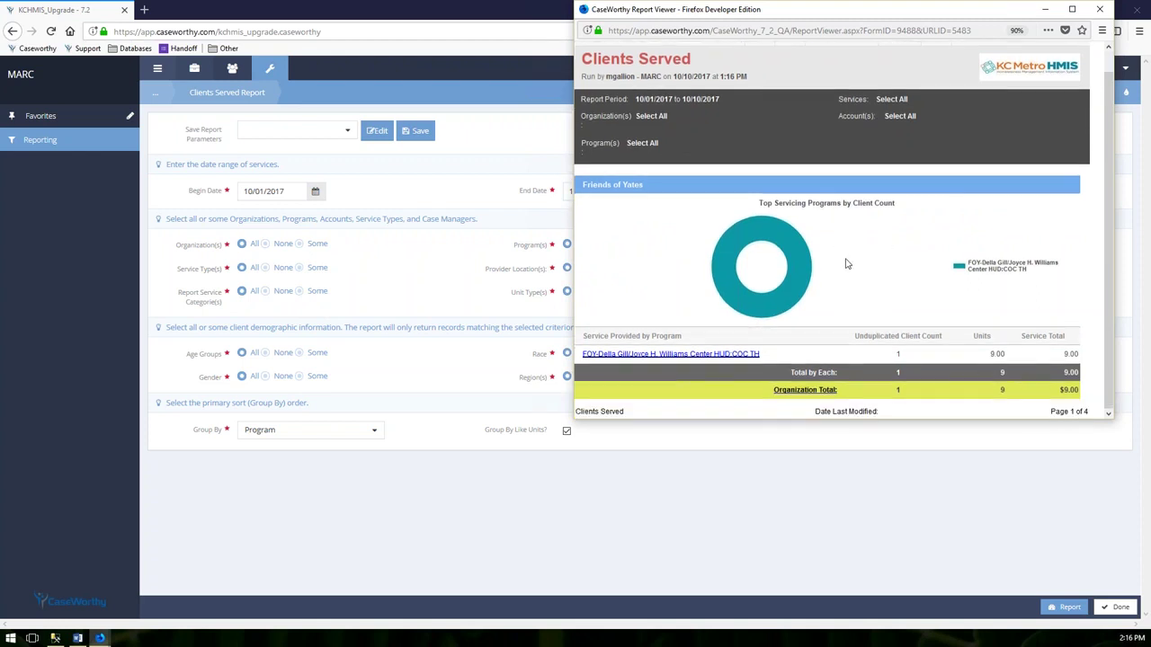
pyautogui.scroll(1, 919, 273)
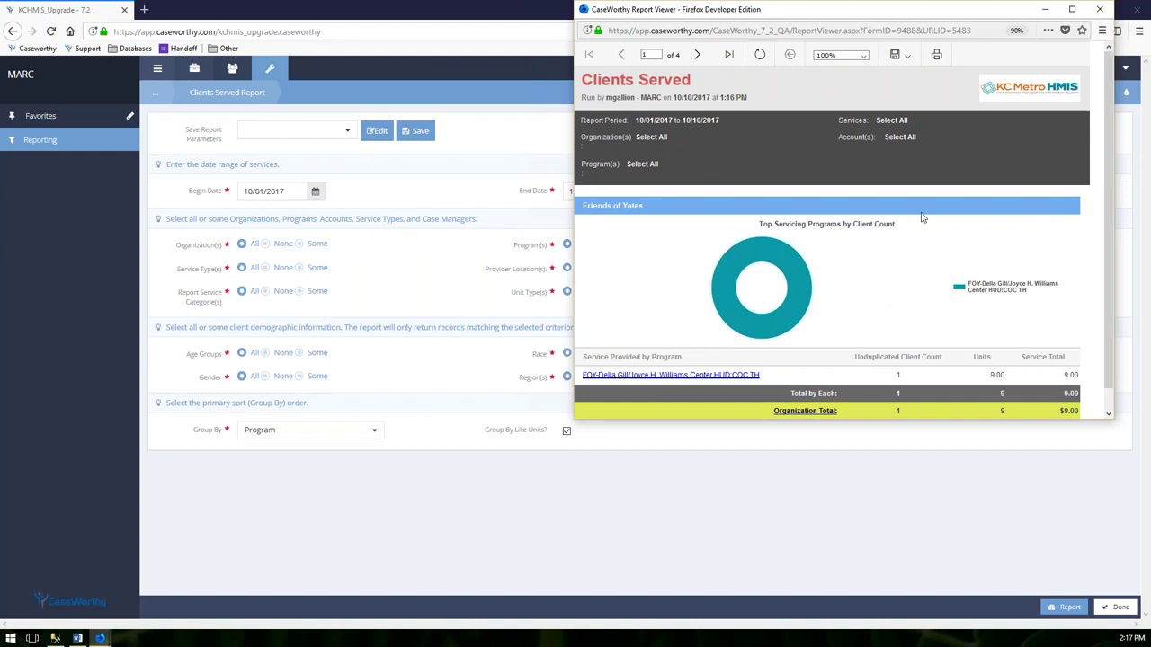
pyautogui.moveTo(778, 30); pyautogui.dragTo(791, 30)
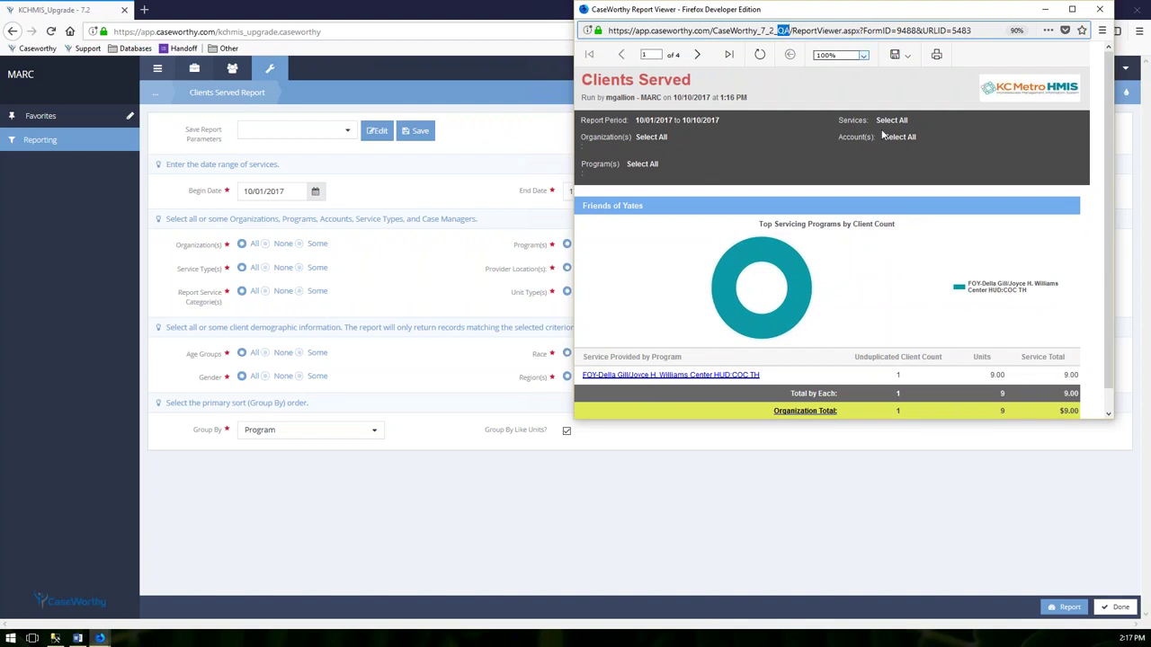
pyautogui.scroll(-1, 926, 241)
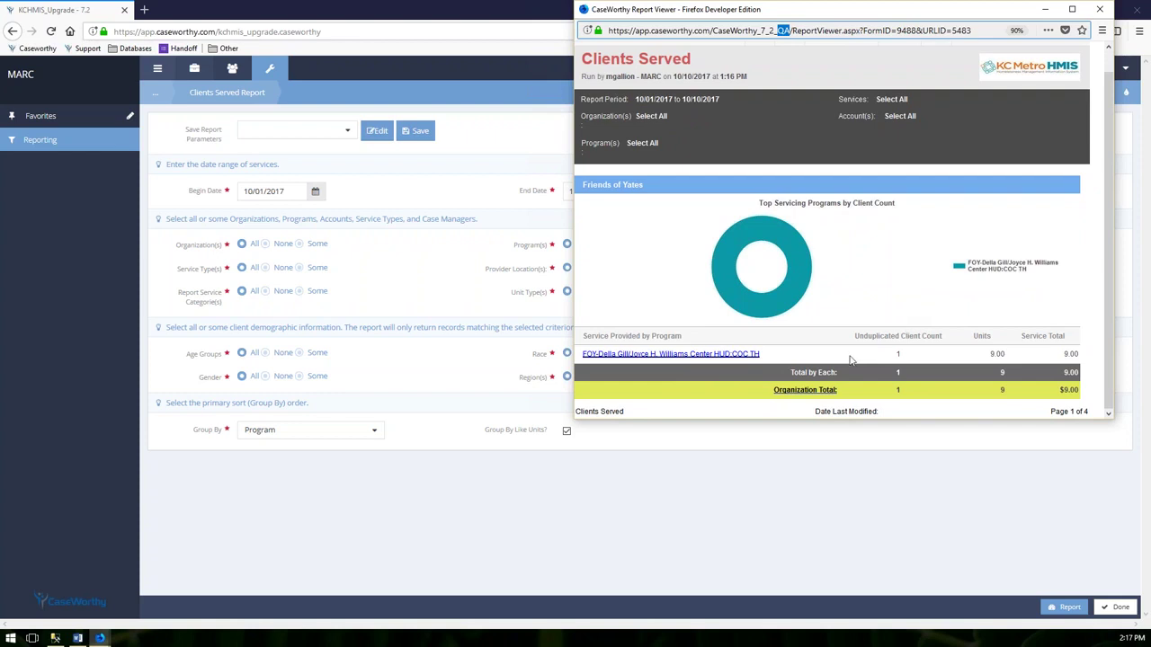
pyautogui.scroll(1, 667, 131)
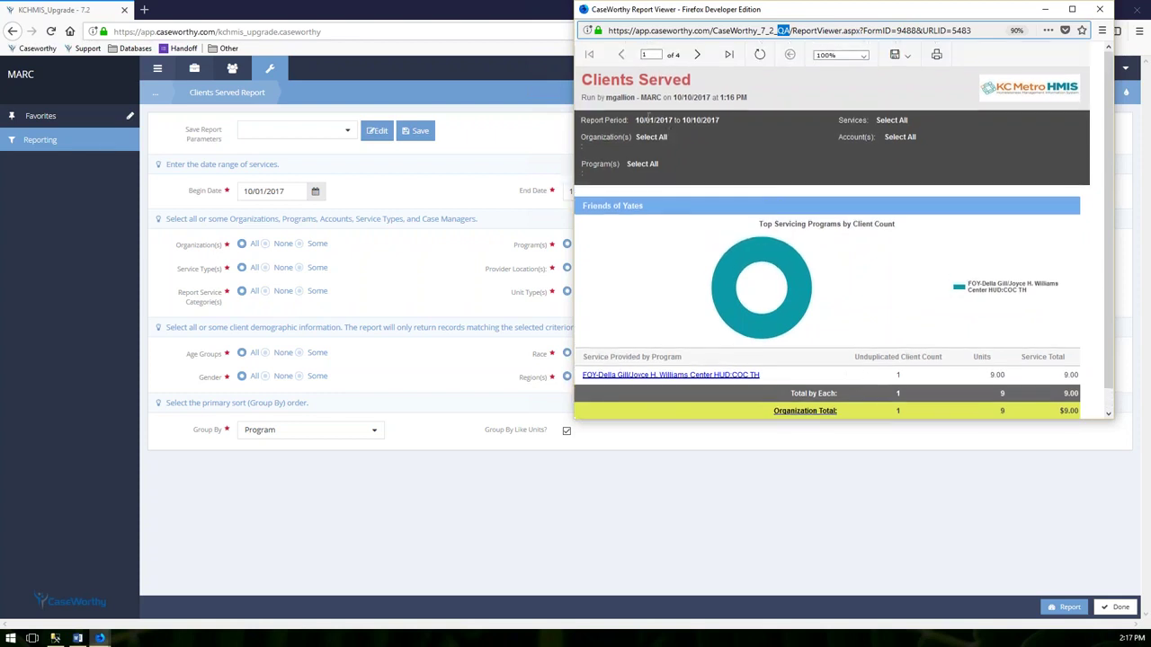
pyautogui.scroll(-1, 665, 227)
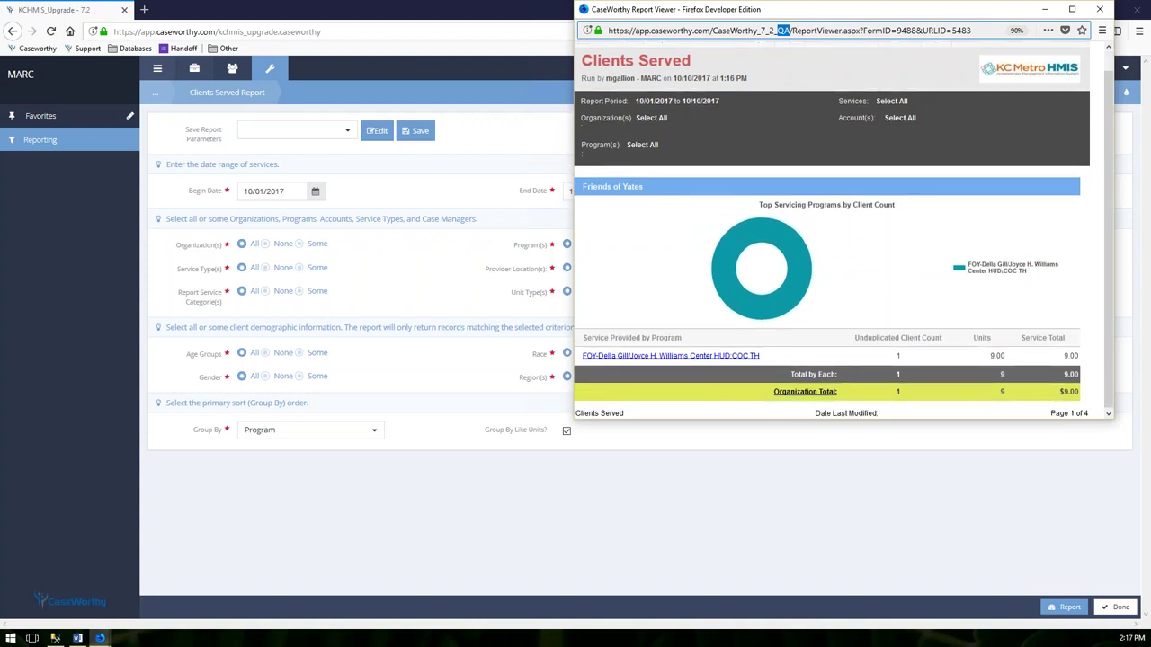
pyautogui.scroll(1, 643, 262)
pyautogui.scroll(-1, 643, 261)
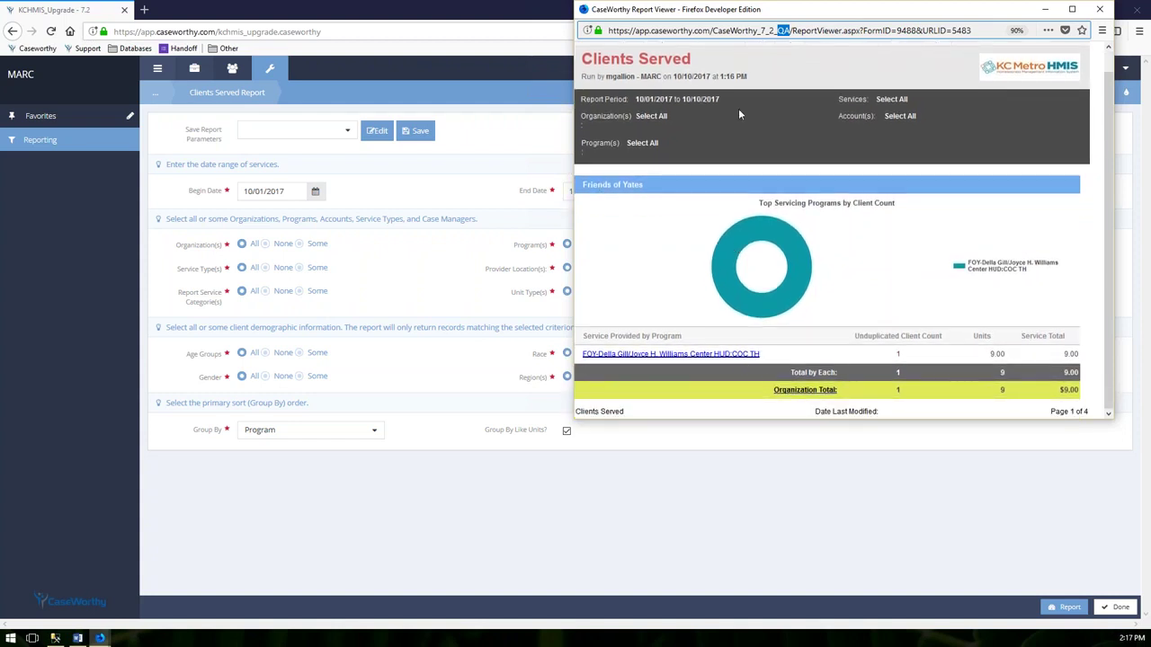
pyautogui.scroll(1, 809, 359)
# Drill into Hillcrest ESG RRH on page 2, expand the third client's service details, and return to the Clients Served summary
pyautogui.click(699, 56)
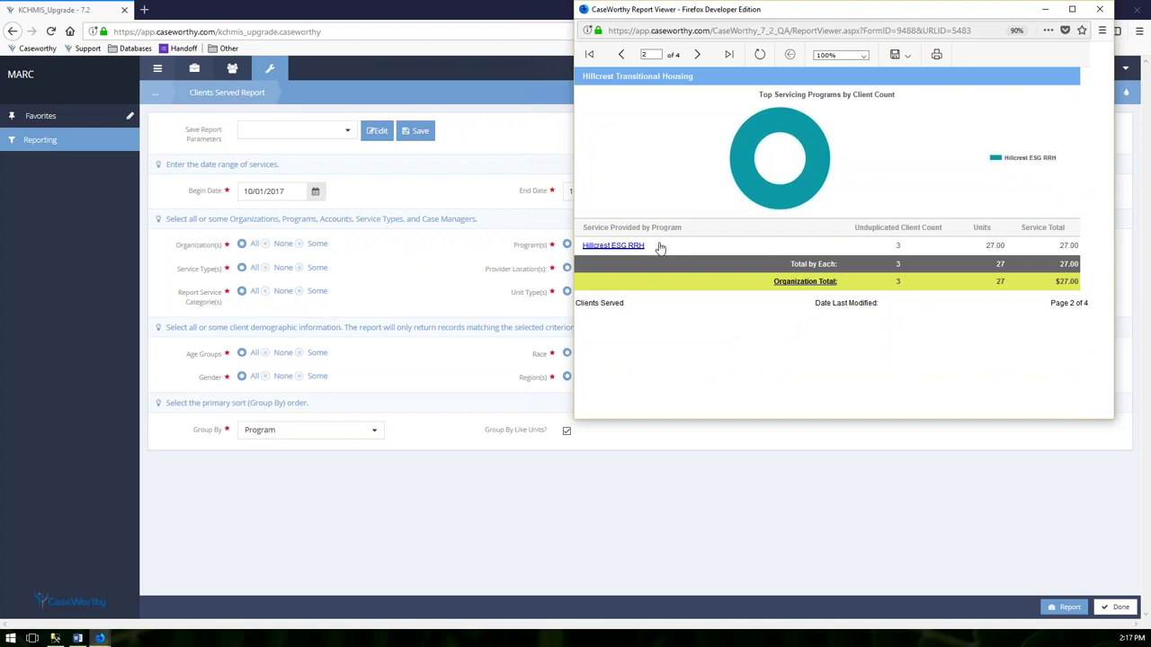
pyautogui.click(615, 248)
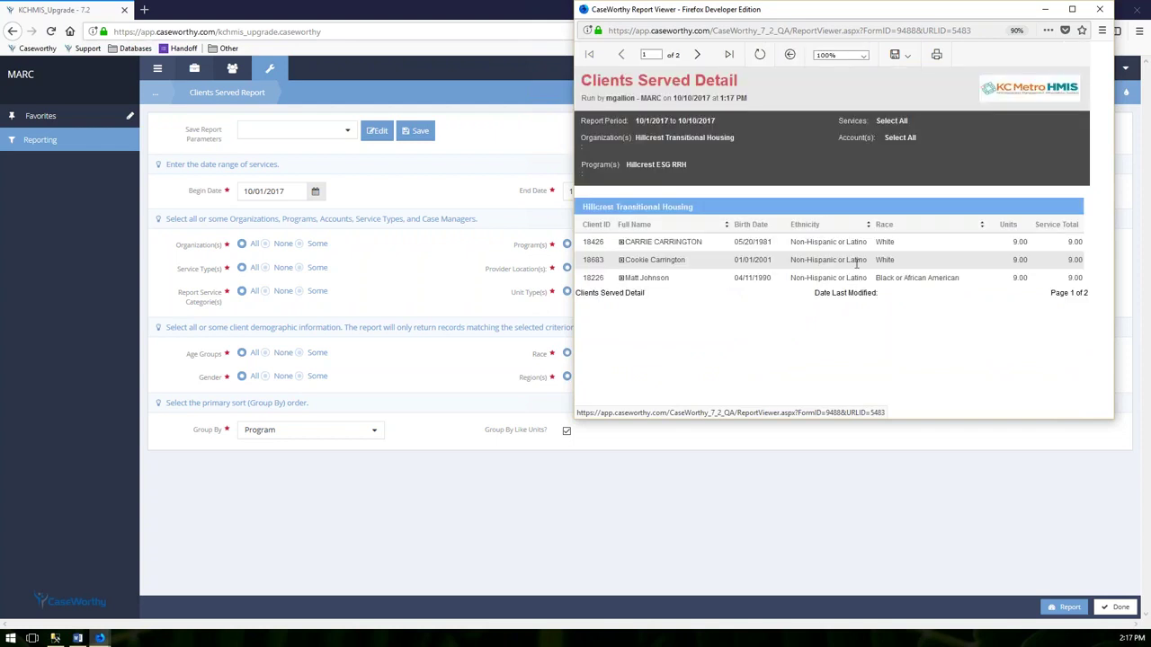
pyautogui.click(621, 279)
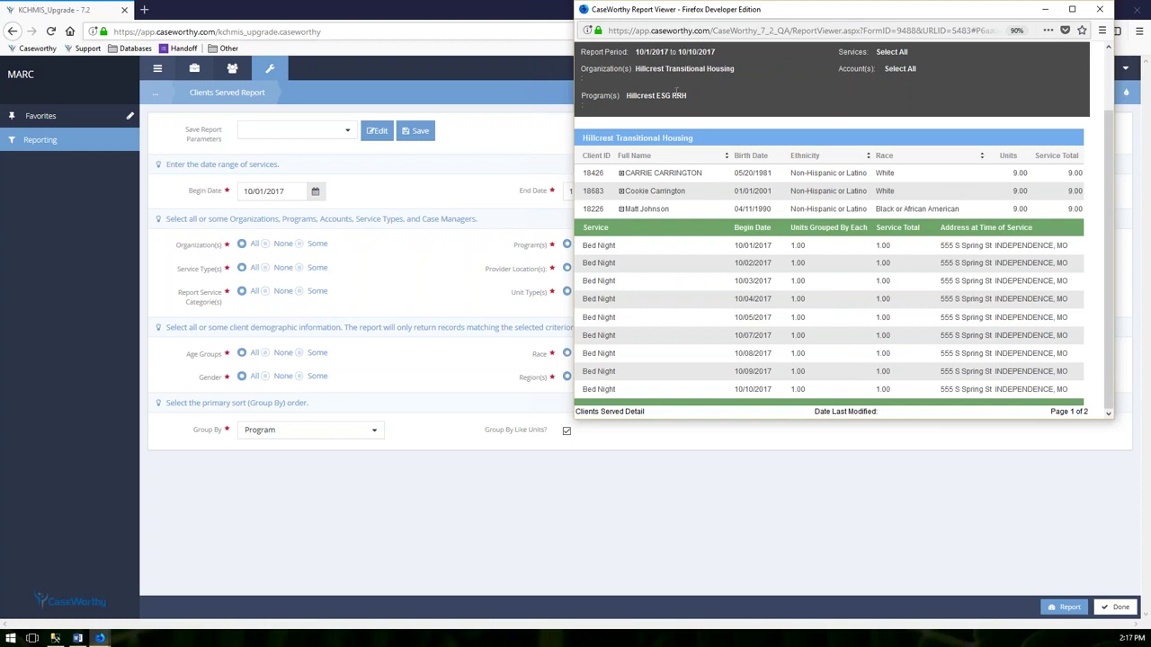
pyautogui.scroll(2, 676, 90)
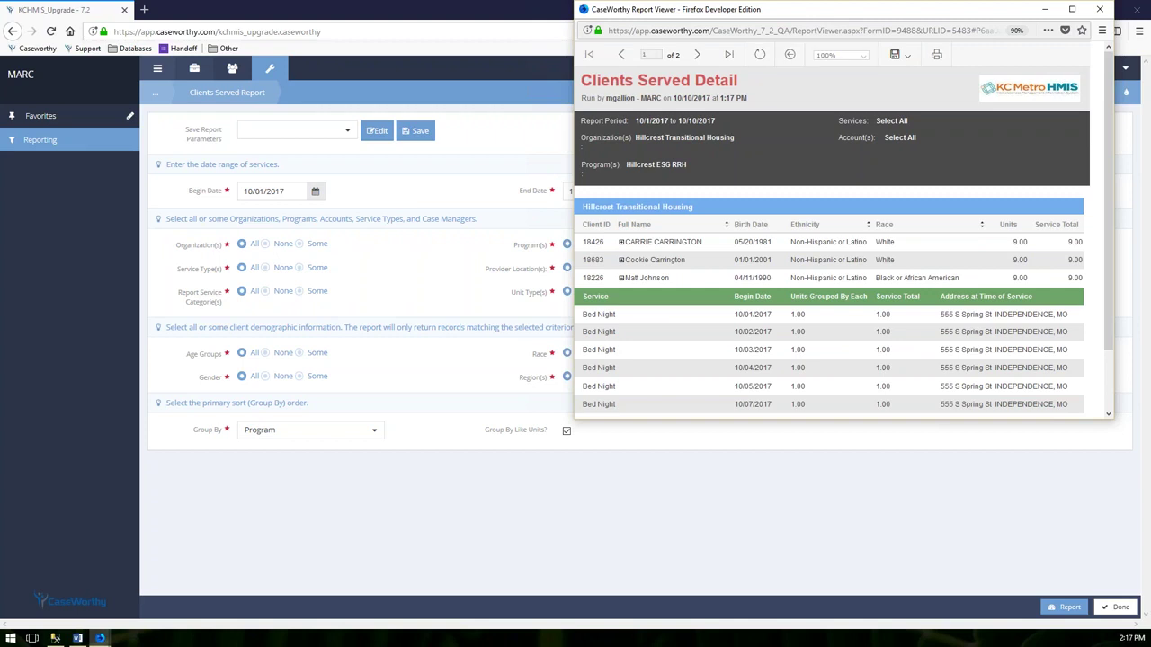
pyautogui.click(792, 56)
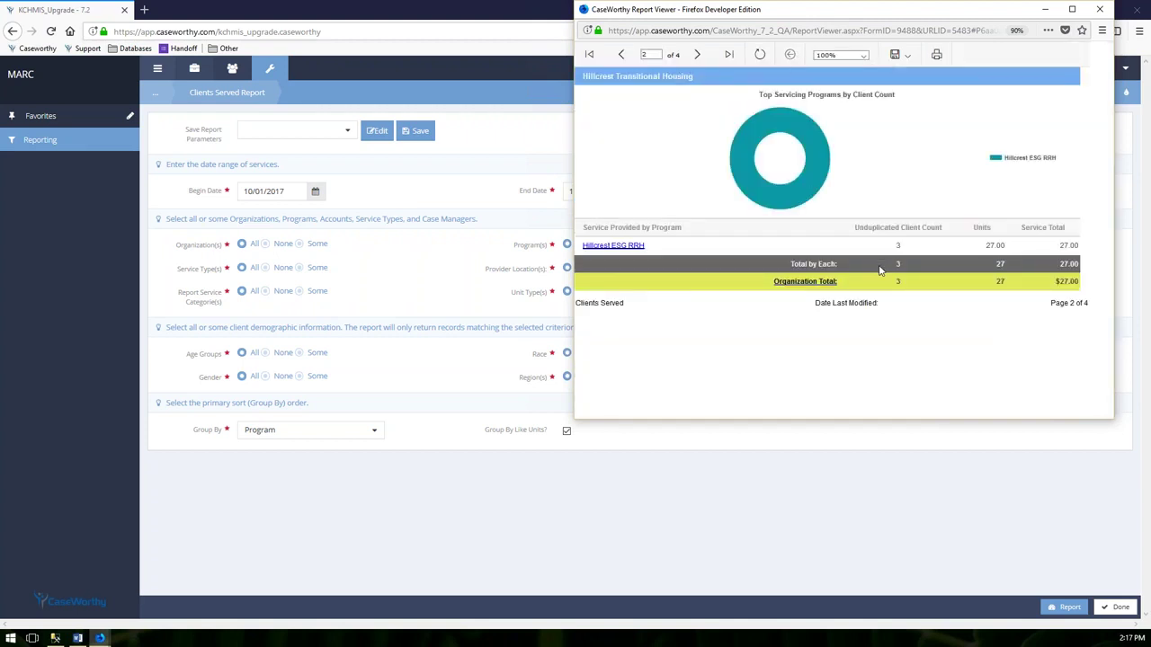
# View the report's options page and the MARC page, and close the report viewer and the Clients Served form
pyautogui.click(696, 55)
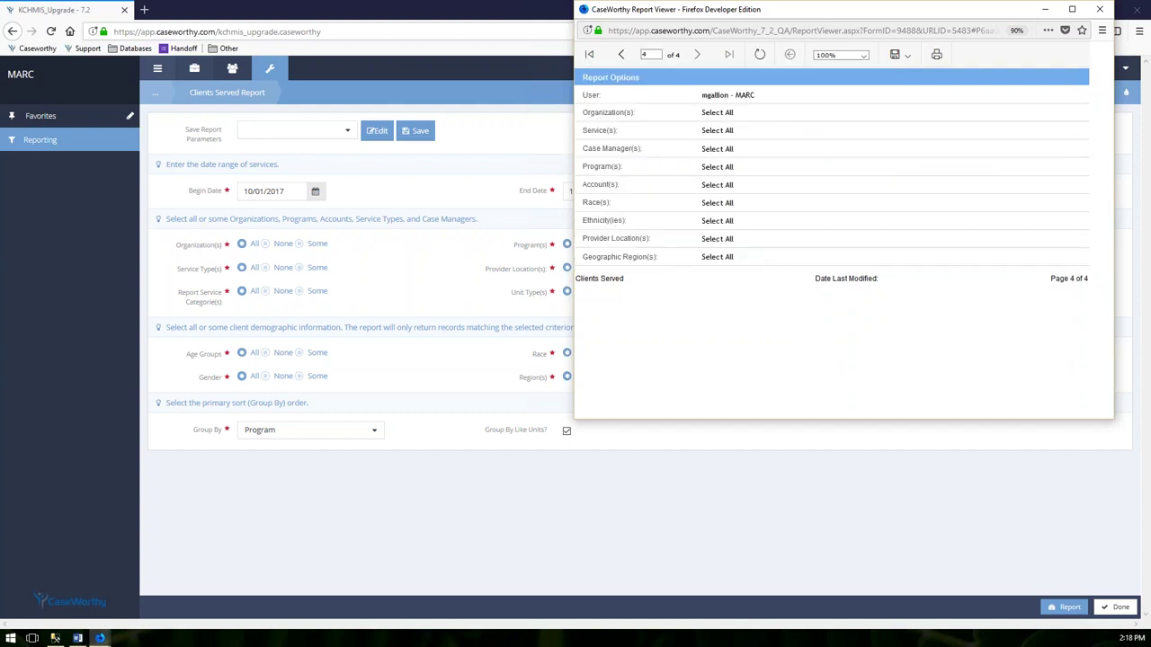
pyautogui.click(621, 56)
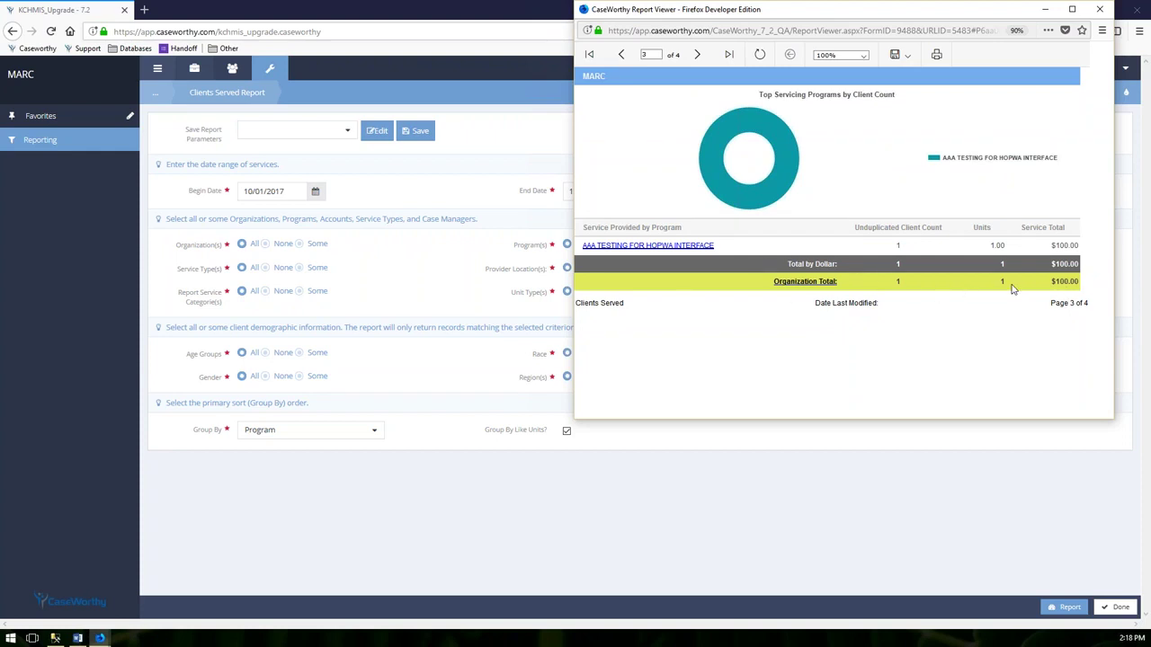
pyautogui.click(1102, 11)
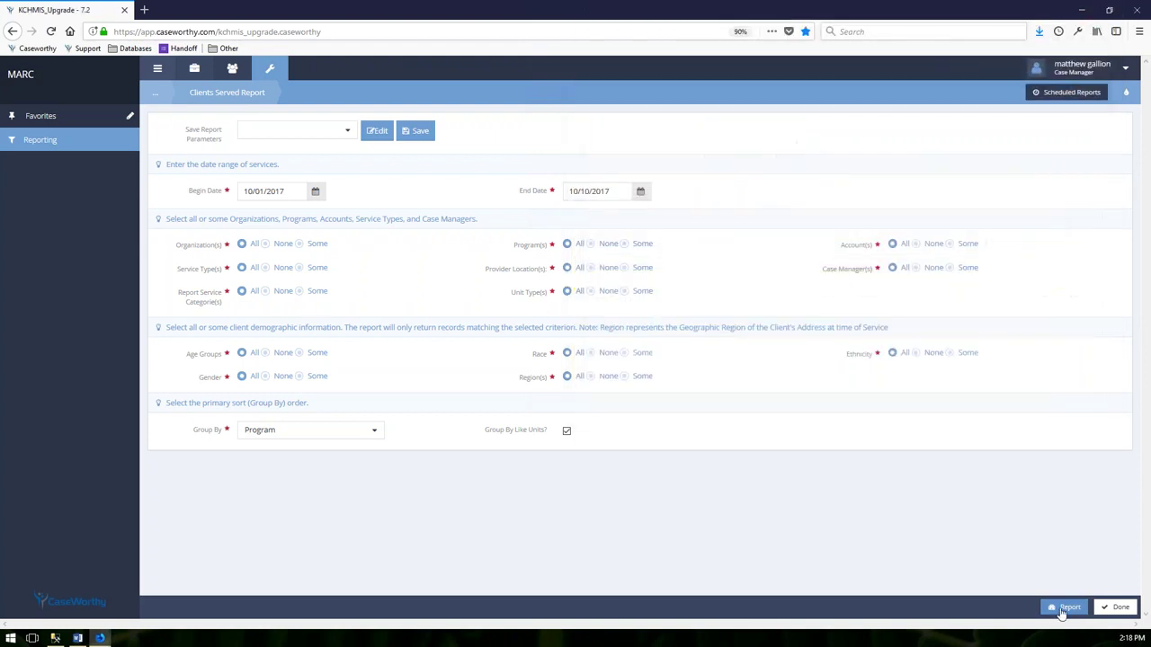
pyautogui.click(1120, 609)
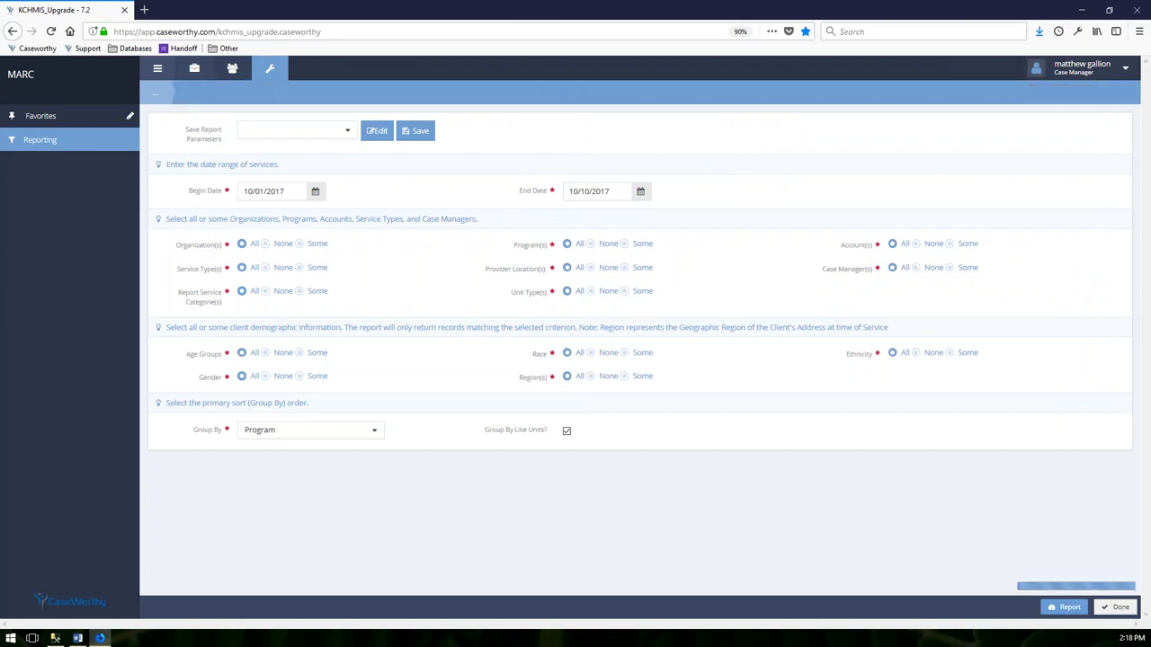
# Look through the Operational Reports categories from Service Reports down to Placement Reports, and return to the start of the list
pyautogui.scroll(-3, 358, 382)
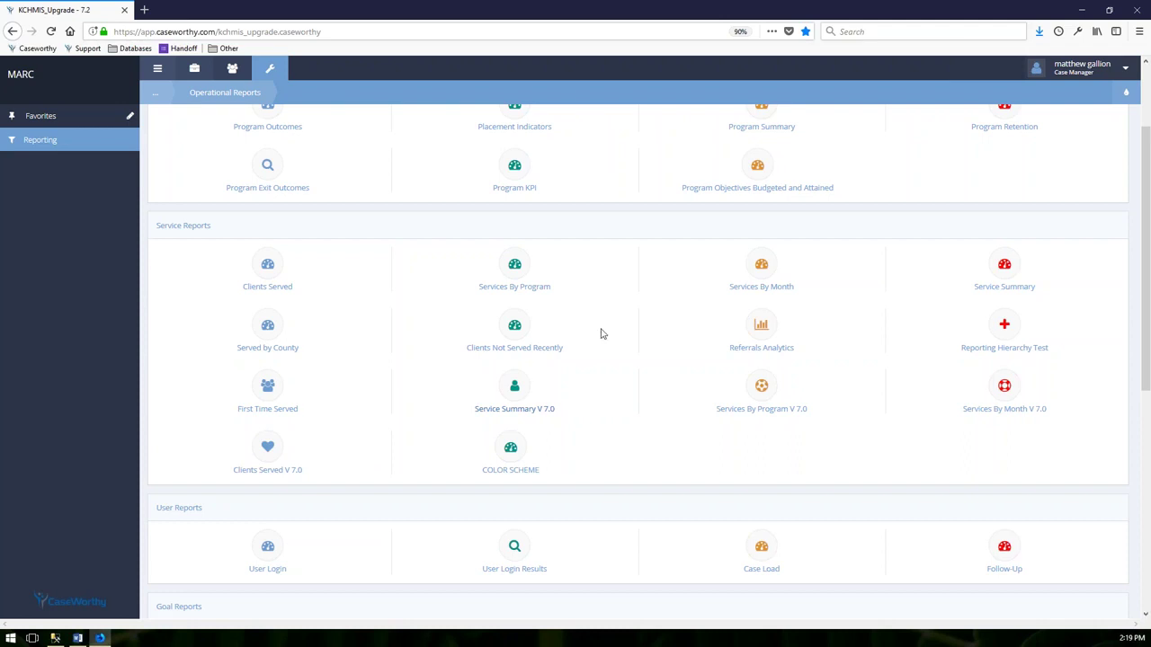
pyautogui.scroll(-3, 232, 251)
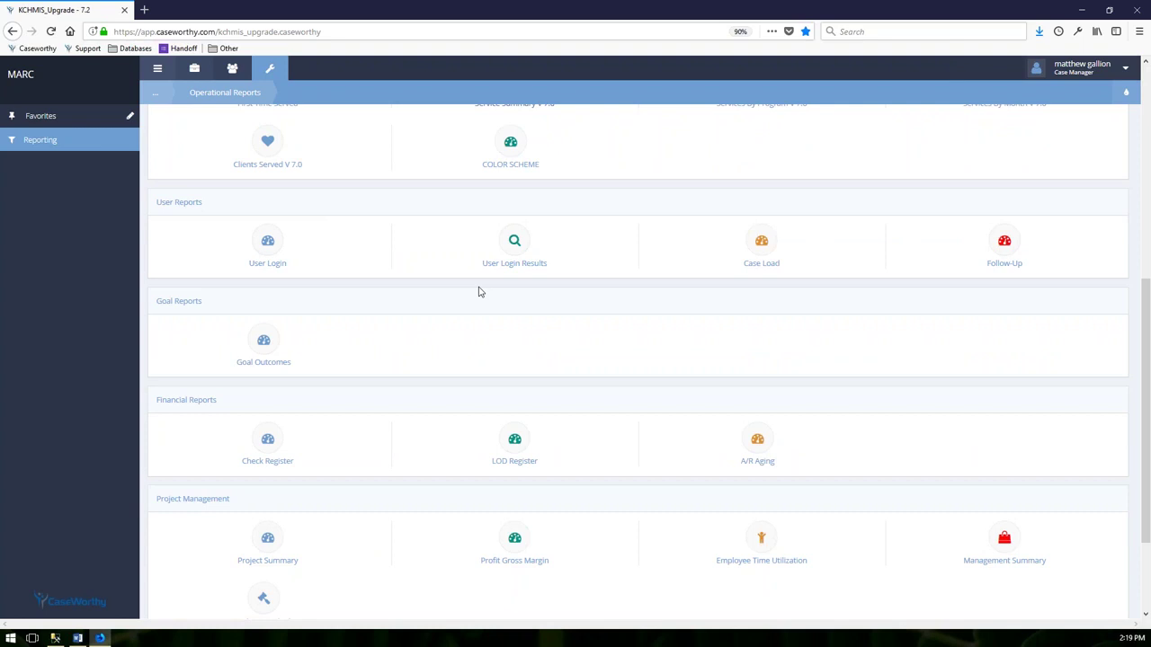
pyautogui.scroll(-1, 465, 311)
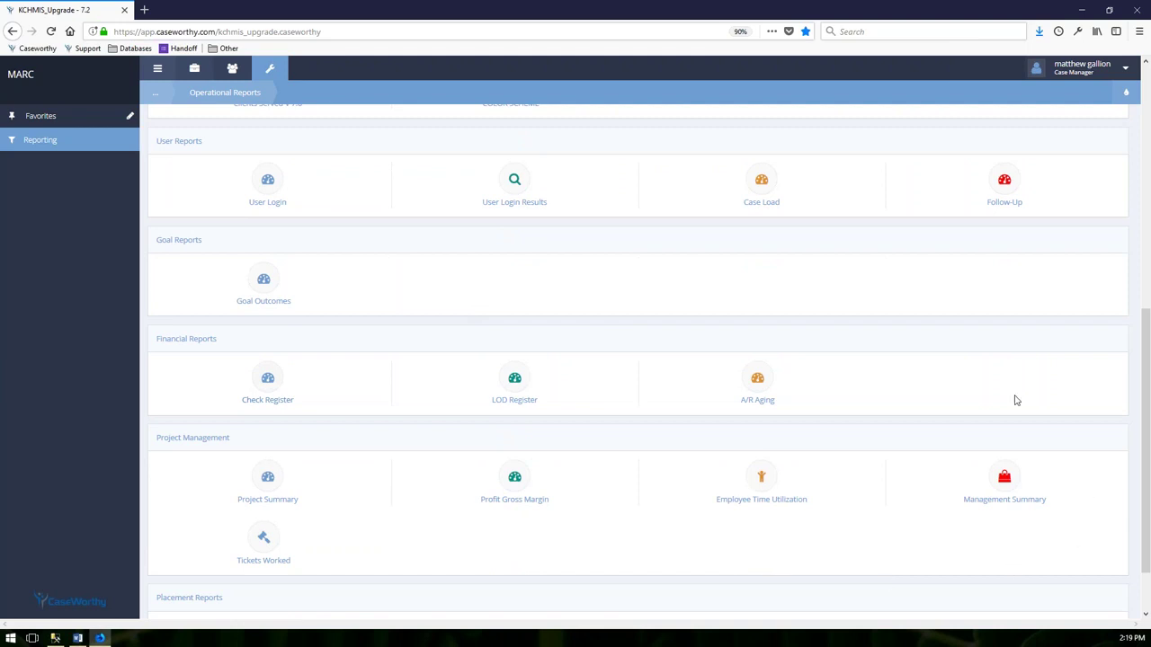
pyautogui.scroll(-1, 627, 581)
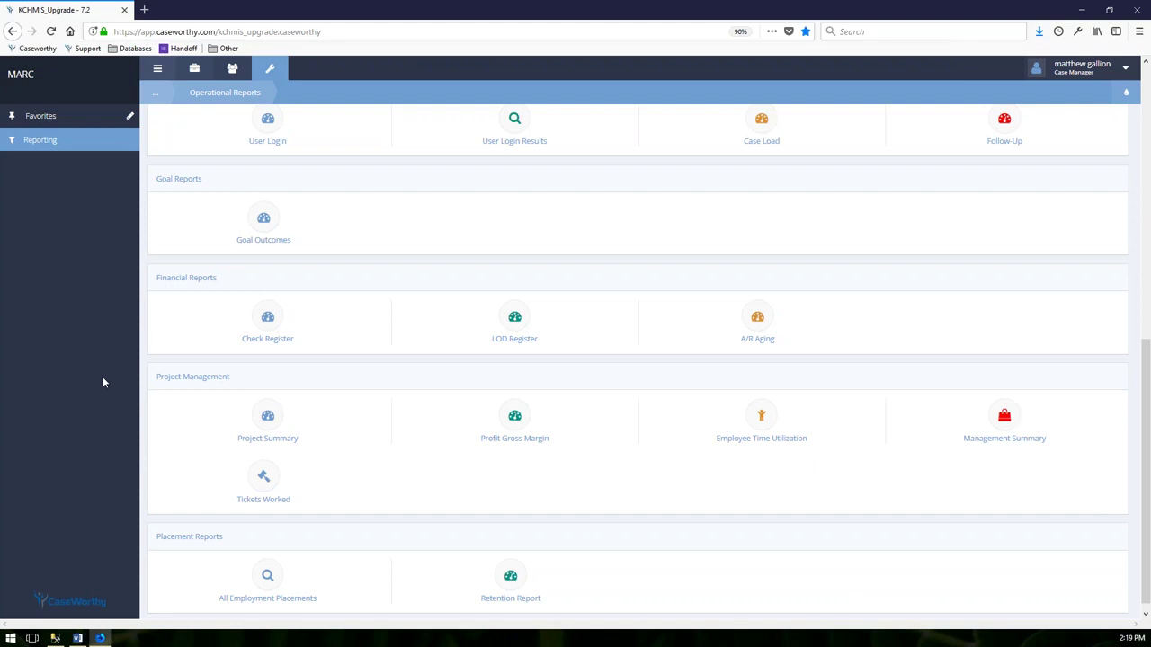
pyautogui.scroll(-1, 396, 458)
pyautogui.scroll(-1, 409, 504)
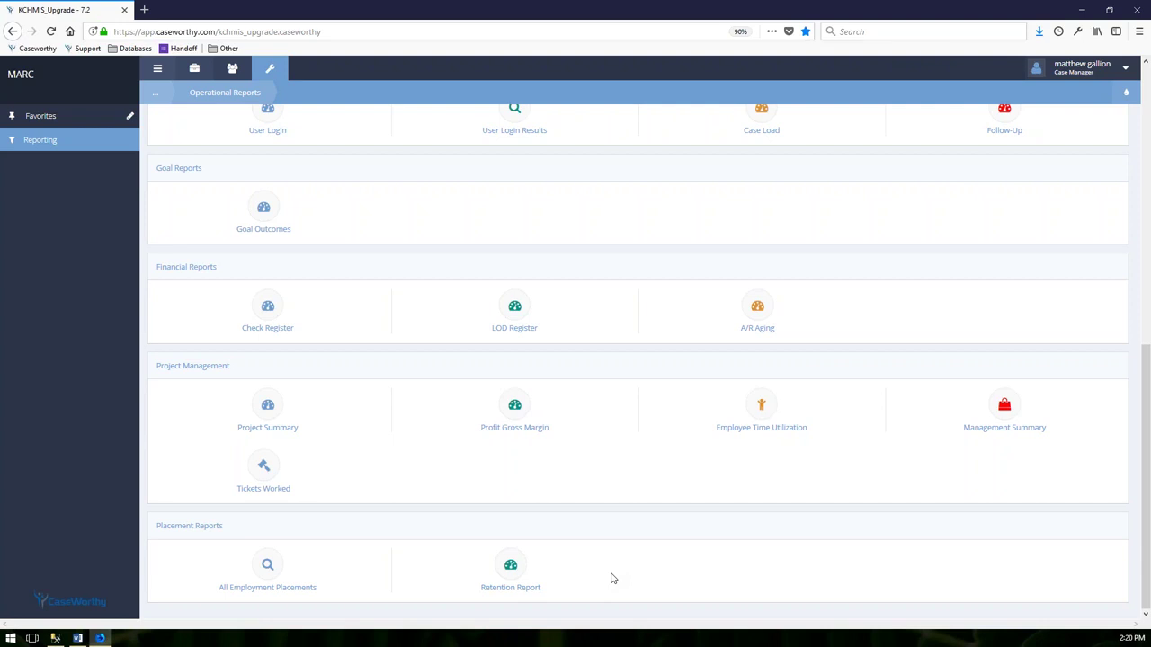
pyautogui.scroll(10, 612, 578)
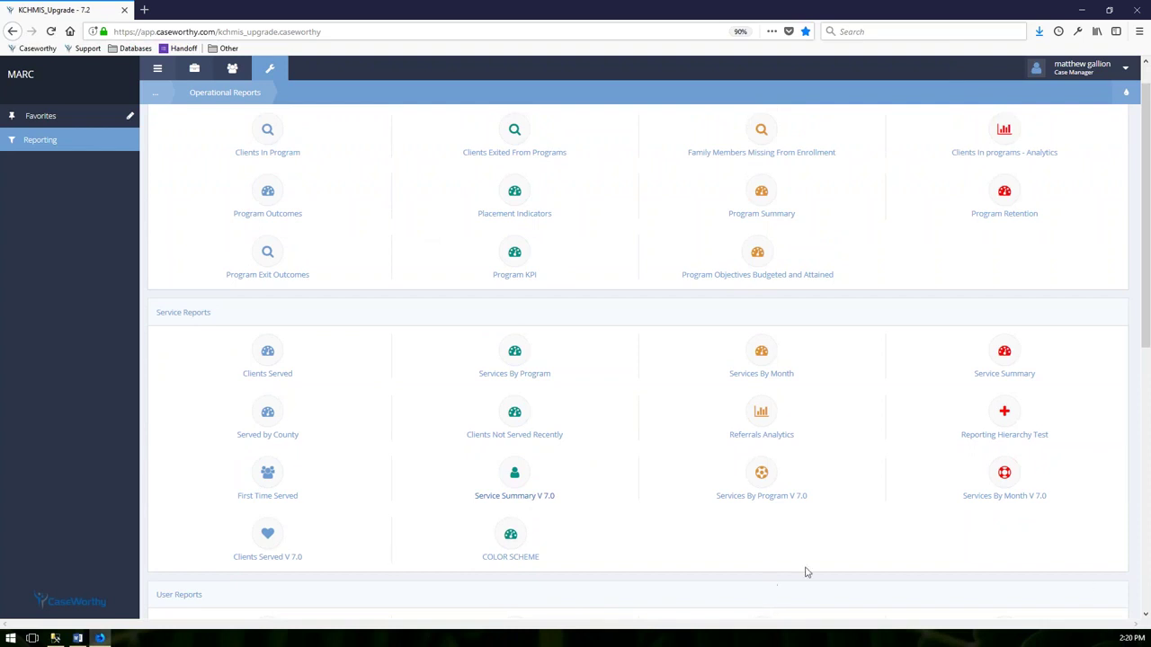
pyautogui.scroll(1, 847, 568)
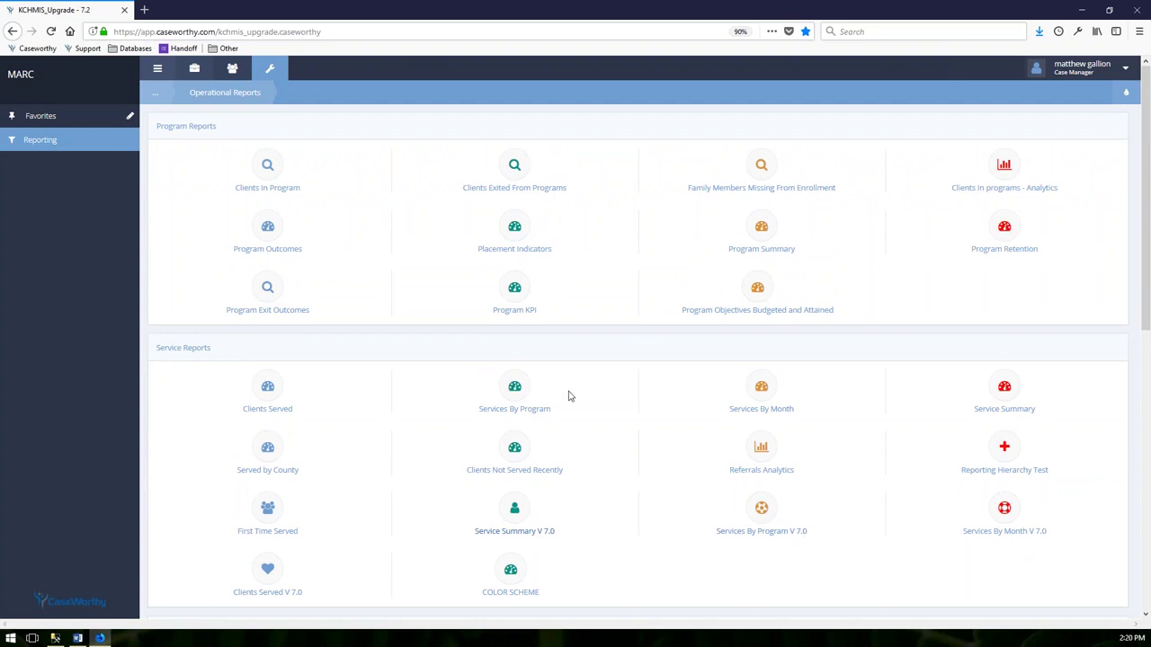
# Open the SAGE APR from the HMIS / HUD group of the Compliance Reports
pyautogui.click(49, 144)
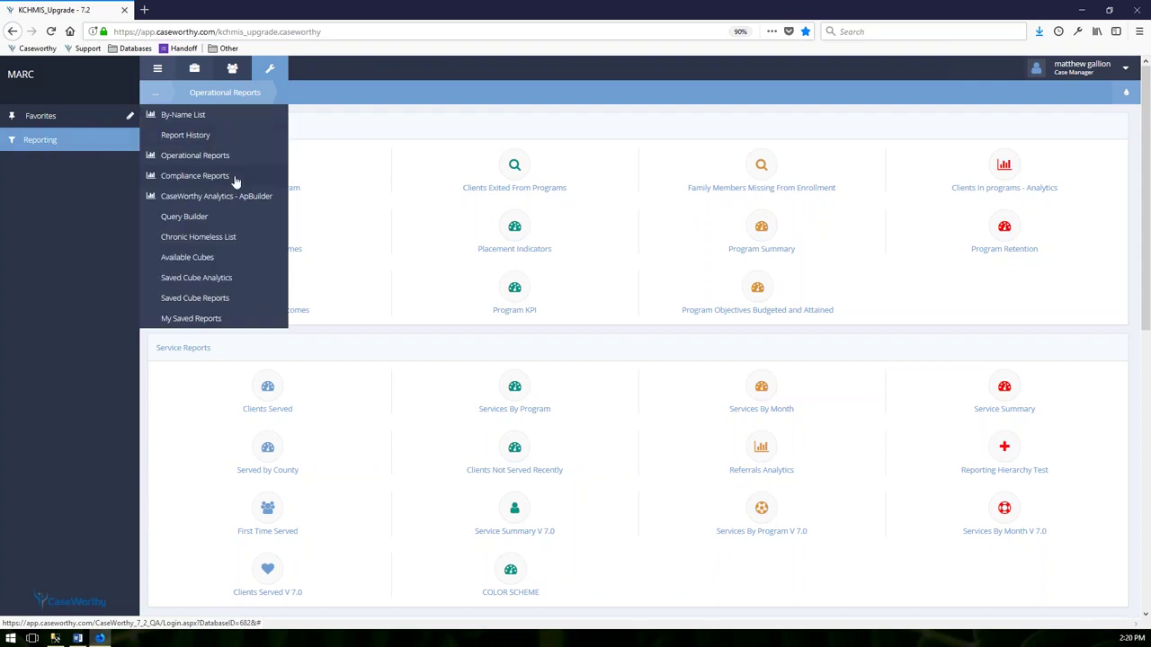
pyautogui.click(196, 176)
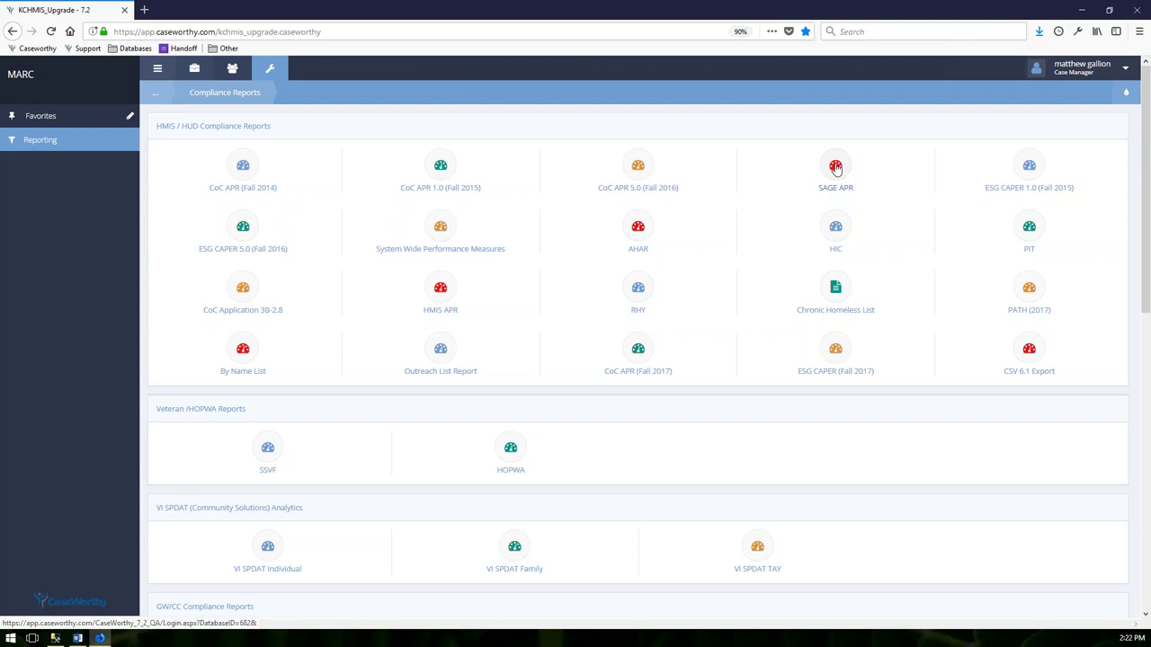
pyautogui.click(835, 168)
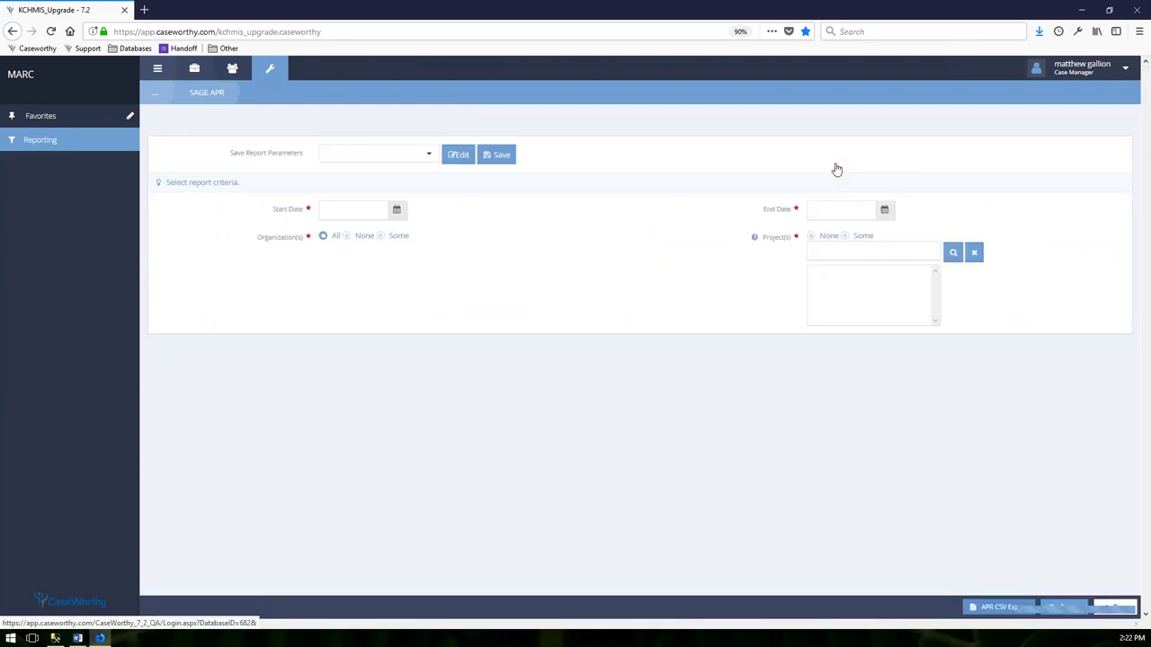
# Set the SAGE APR period to 10/01/2017 through 10/10/2017 and add the project AAA TESTING FOR HOPWA INTERFACE
pyautogui.click(397, 187)
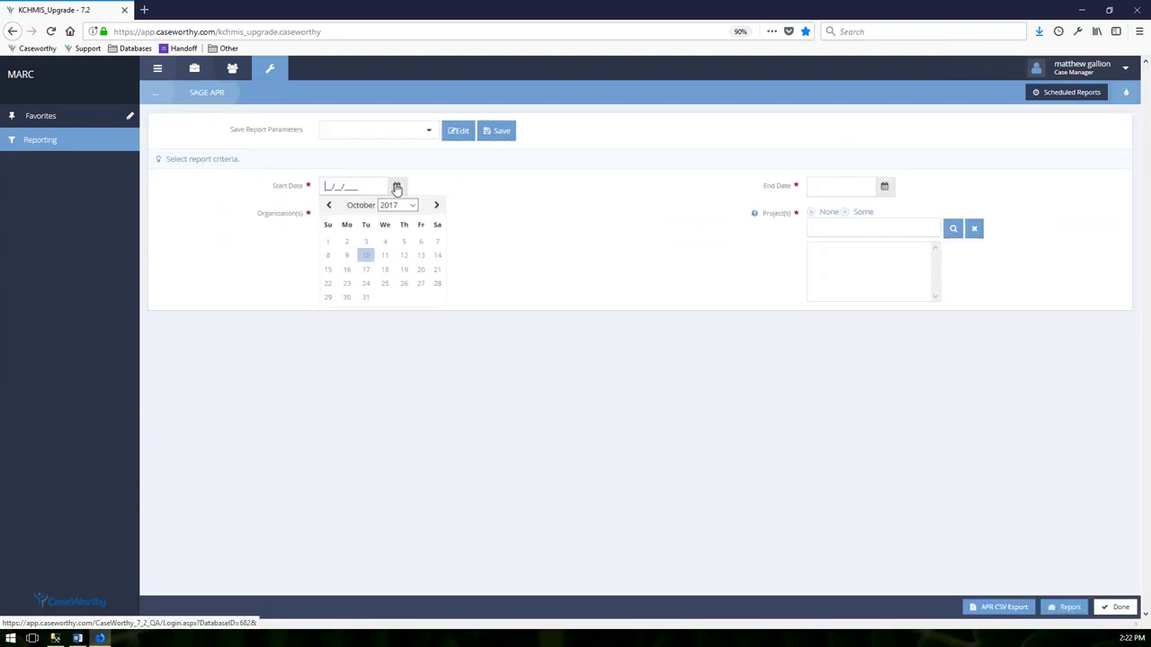
pyautogui.click(328, 242)
pyautogui.click(884, 186)
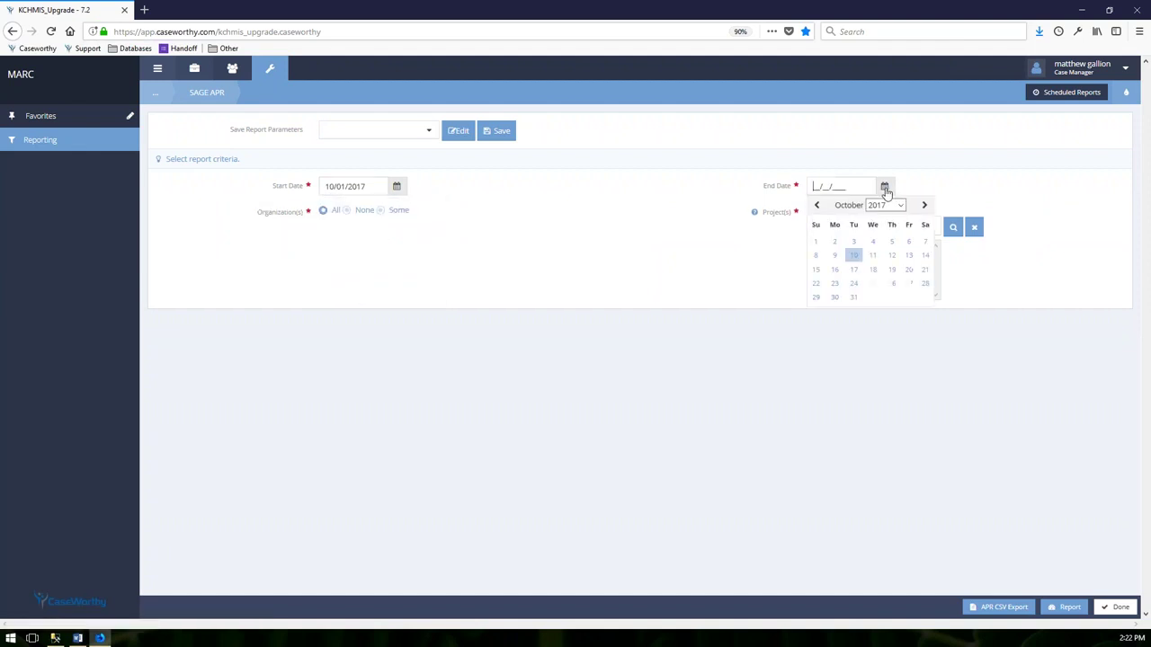
pyautogui.click(855, 256)
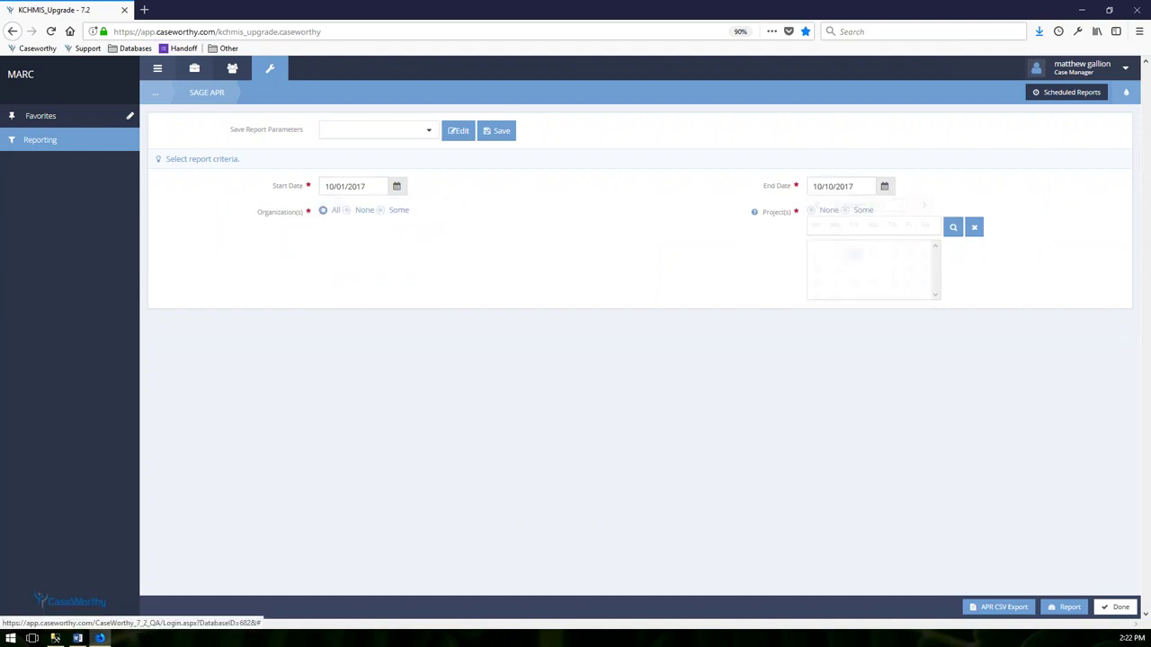
pyautogui.click(844, 210)
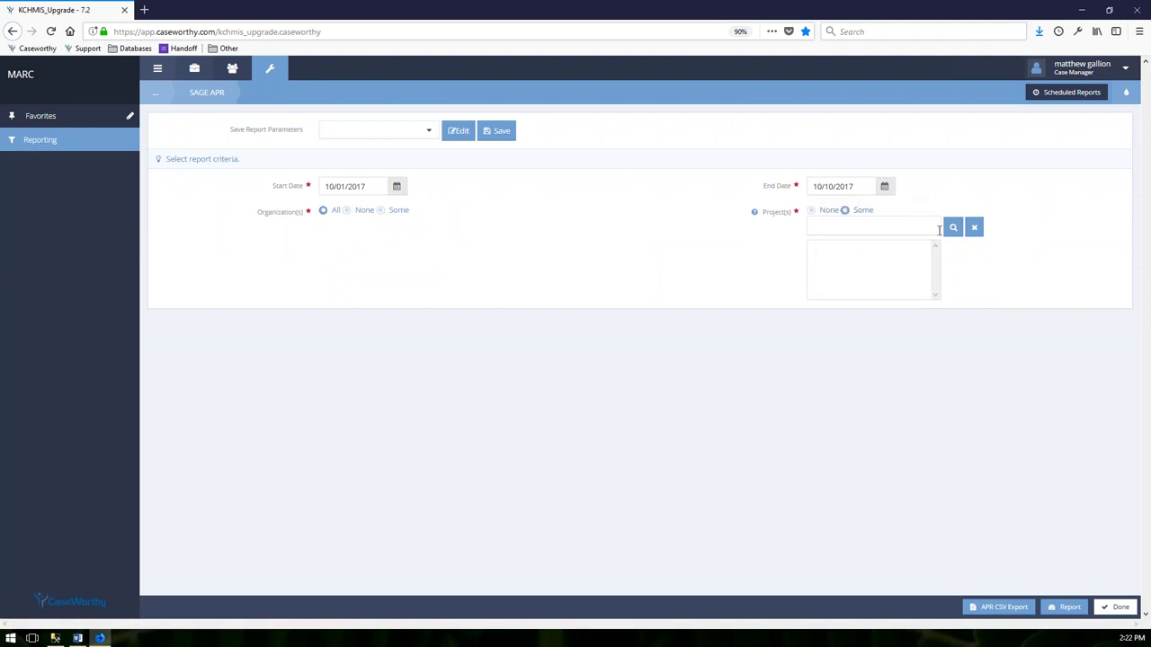
pyautogui.click(815, 249)
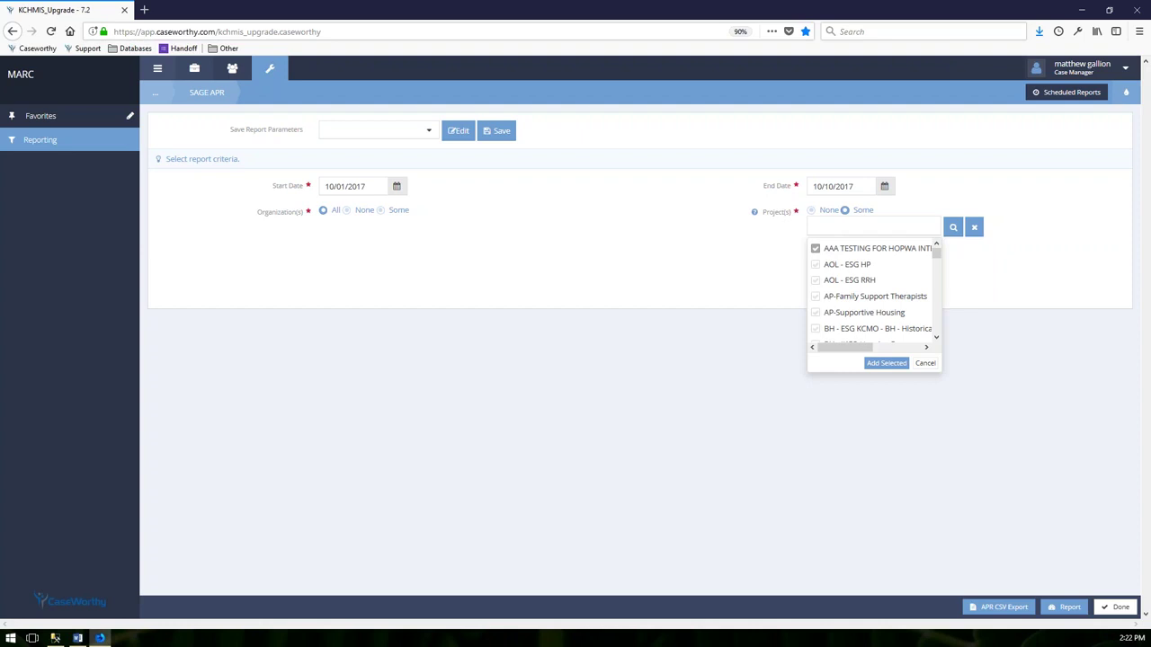
pyautogui.click(881, 363)
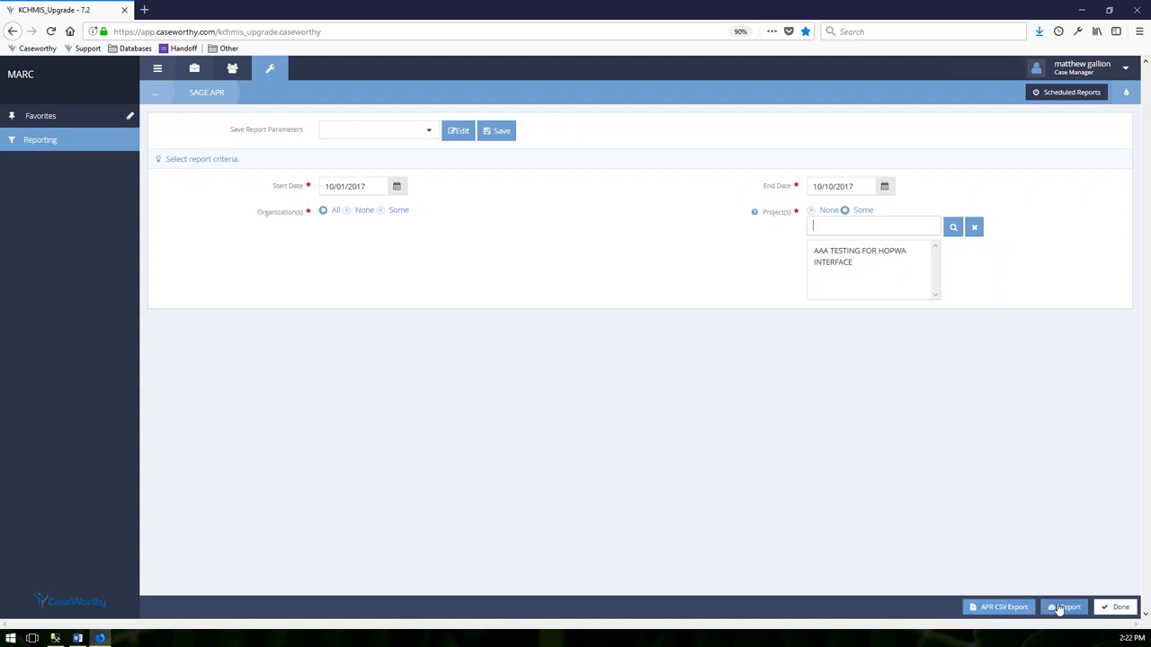
# Queue the APR CSV export, and run the SAGE APR with its viewer window placed near the middle of the screen
pyautogui.click(998, 611)
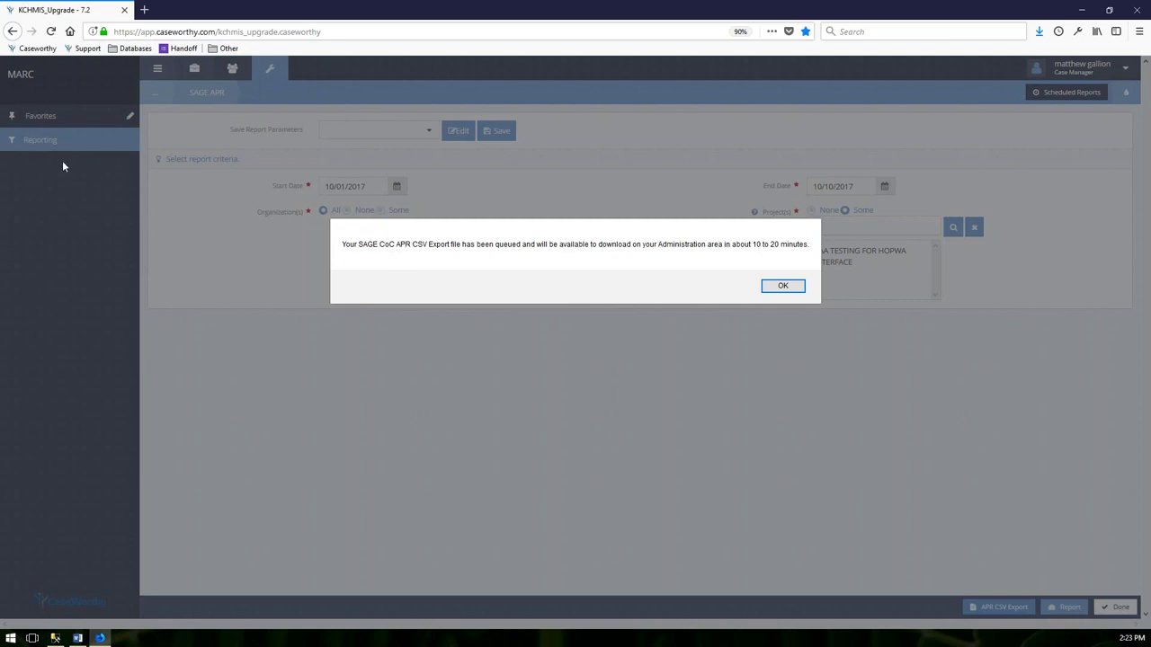
pyautogui.click(784, 287)
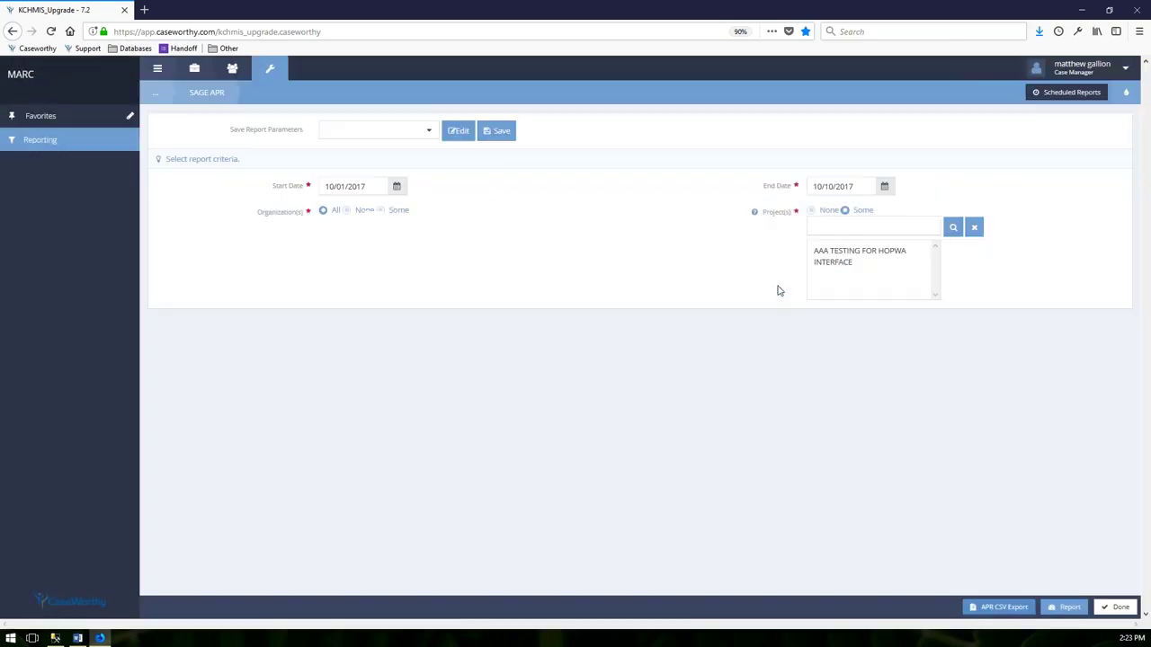
pyautogui.click(1066, 607)
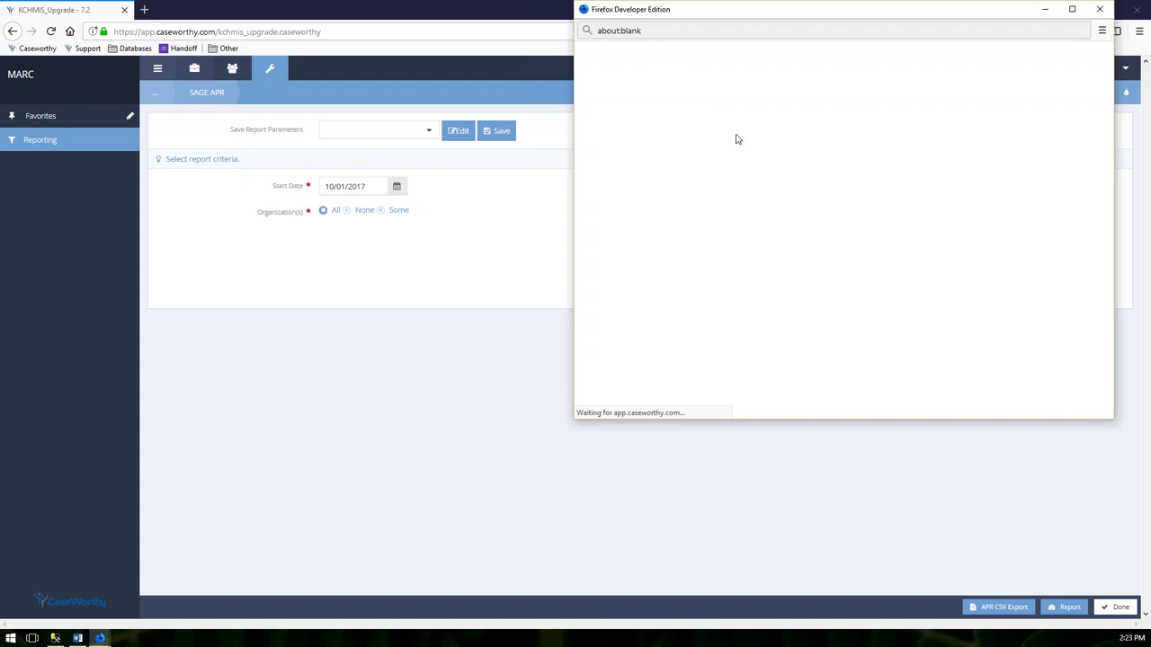
pyautogui.moveTo(646, 17); pyautogui.dragTo(391, 60)
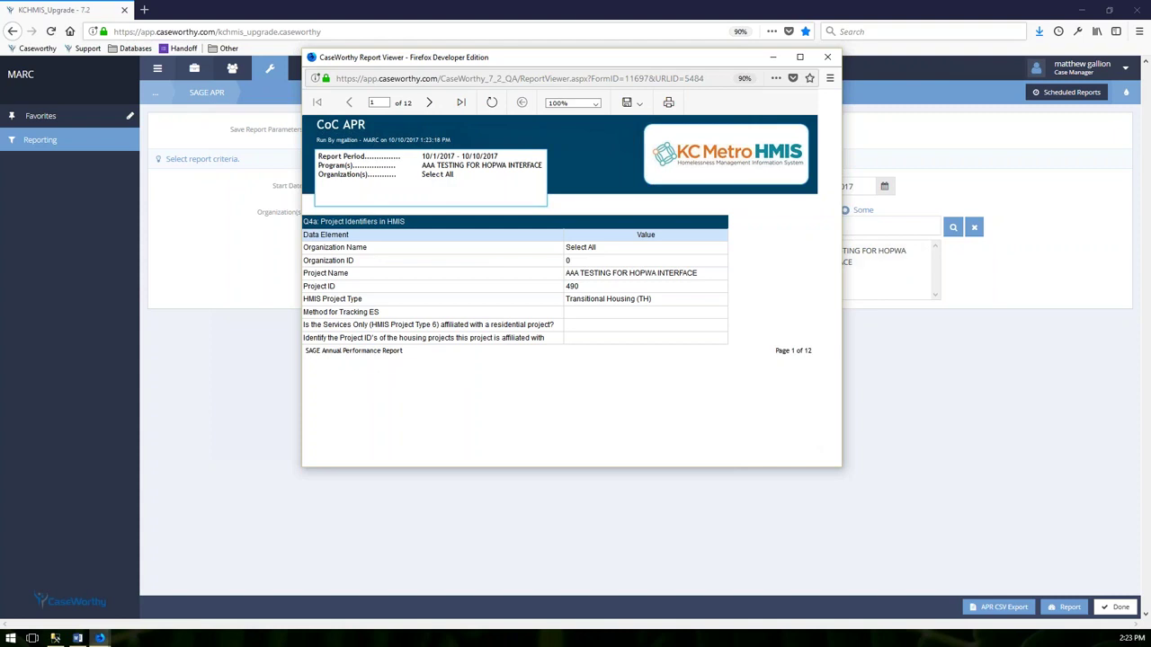
# Open the Client Detail Sub Report from page 2 of the APR, review its columns across to the income data, and return to the APR
pyautogui.click(429, 103)
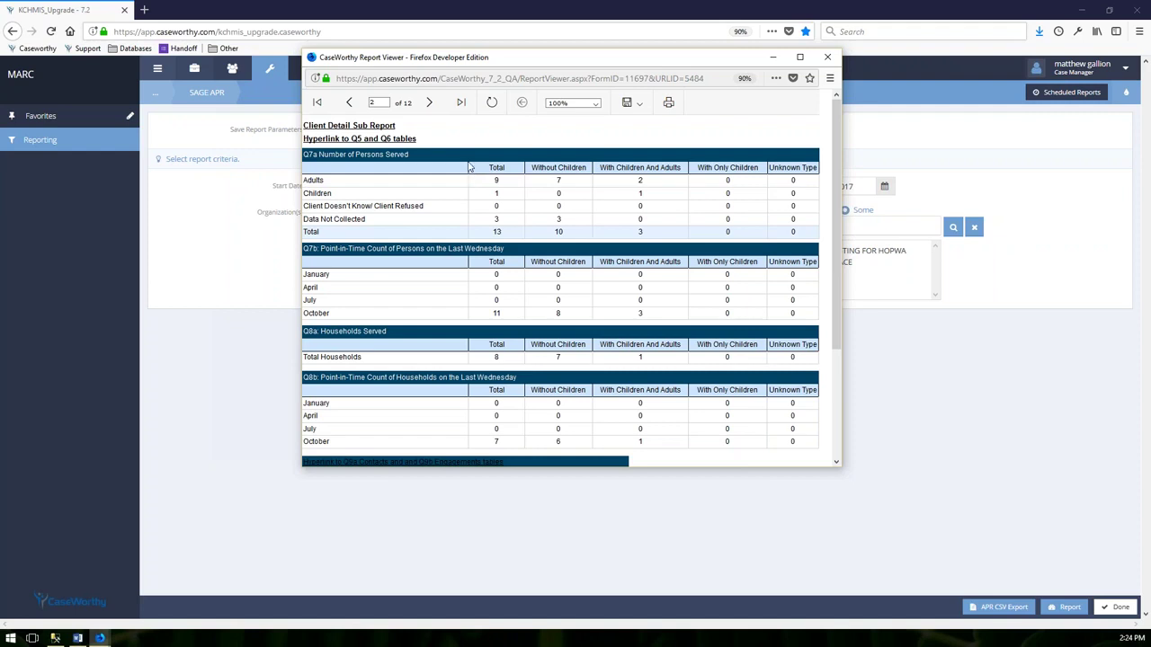
pyautogui.click(345, 131)
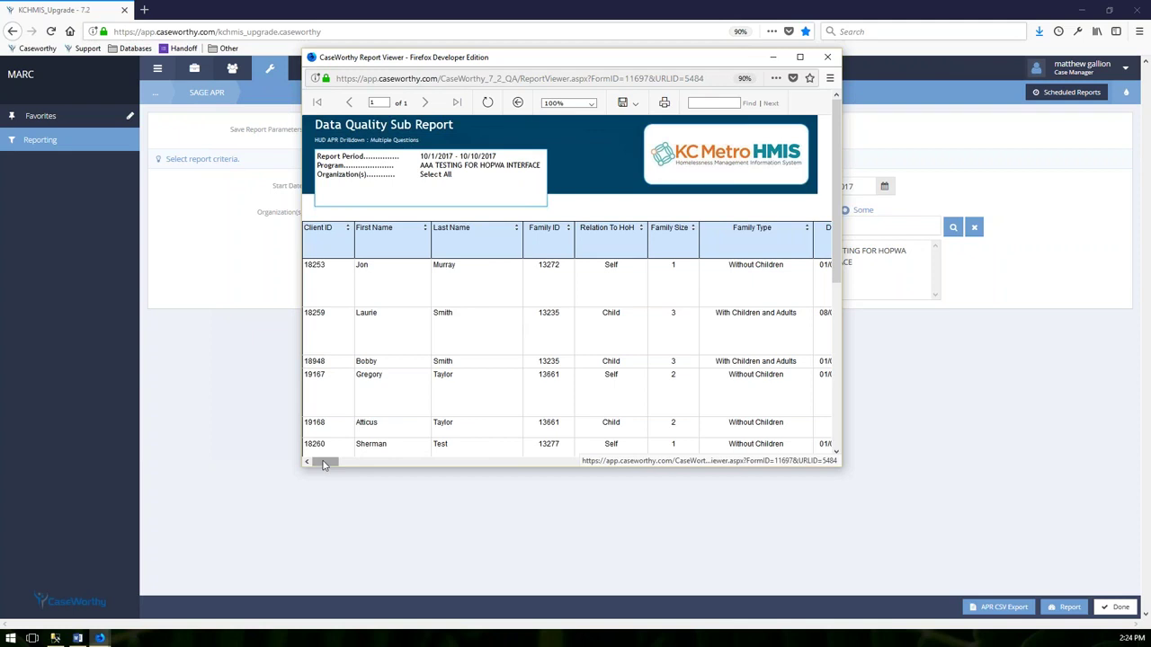
pyautogui.moveTo(326, 463); pyautogui.dragTo(353, 473)
pyautogui.moveTo(354, 468); pyautogui.dragTo(358, 469)
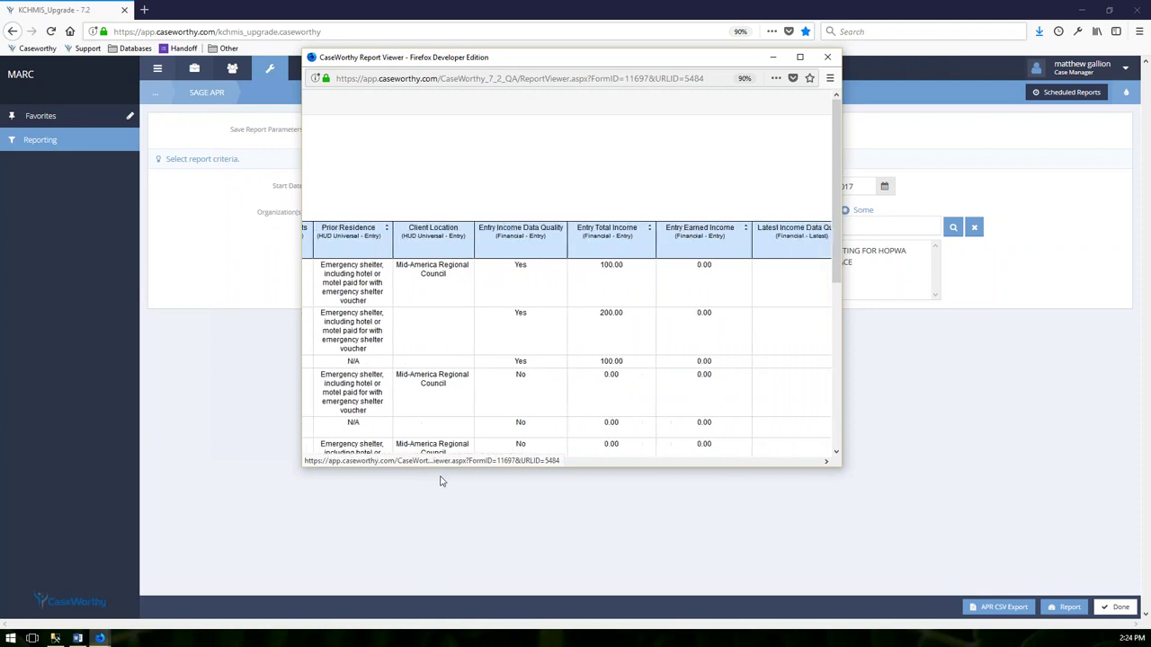
pyautogui.moveTo(451, 482); pyautogui.dragTo(306, 423)
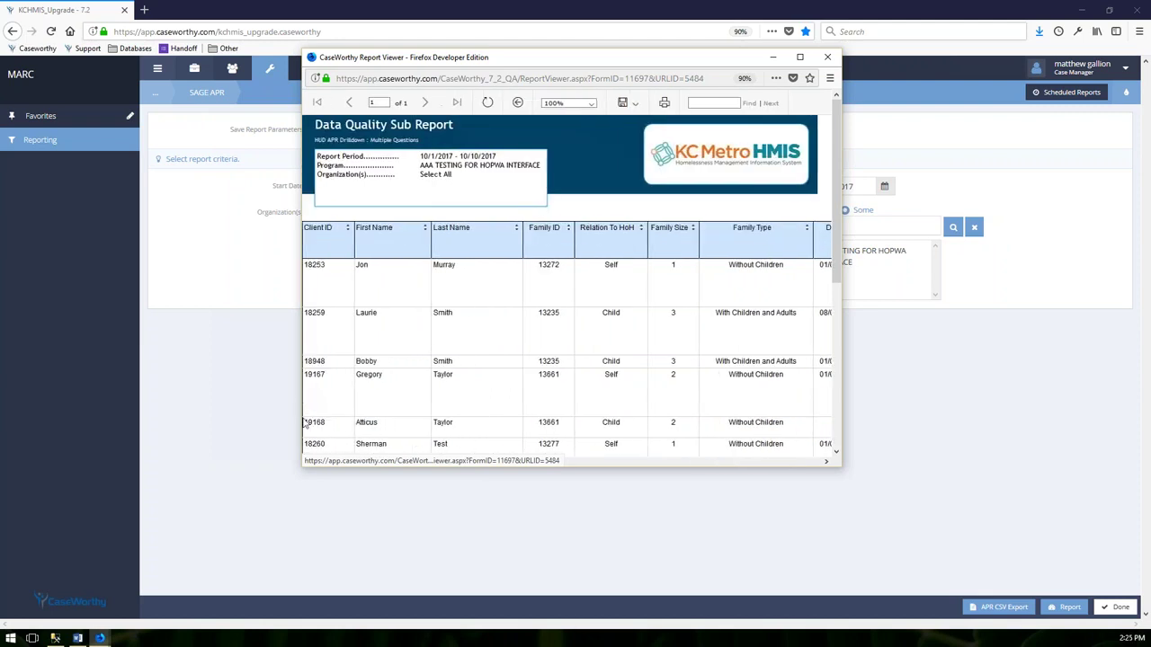
pyautogui.click(518, 103)
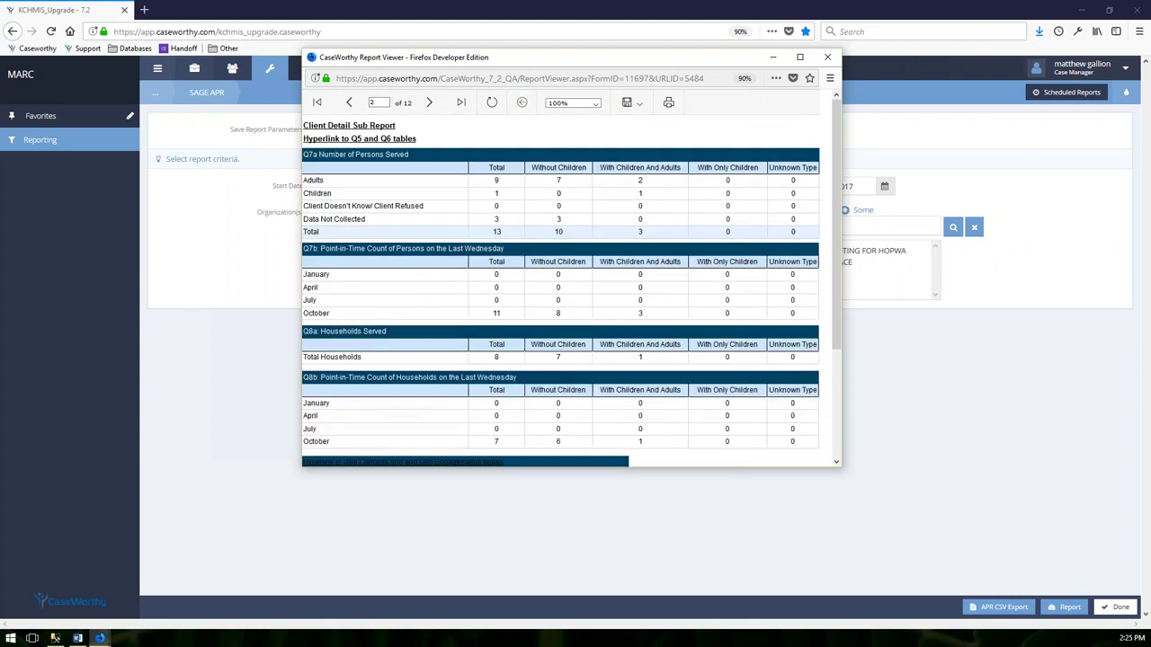
# Page forward through the APR's gender, race, ethnicity and health condition tables, and close the report viewer and the SAGE APR form
pyautogui.click(430, 105)
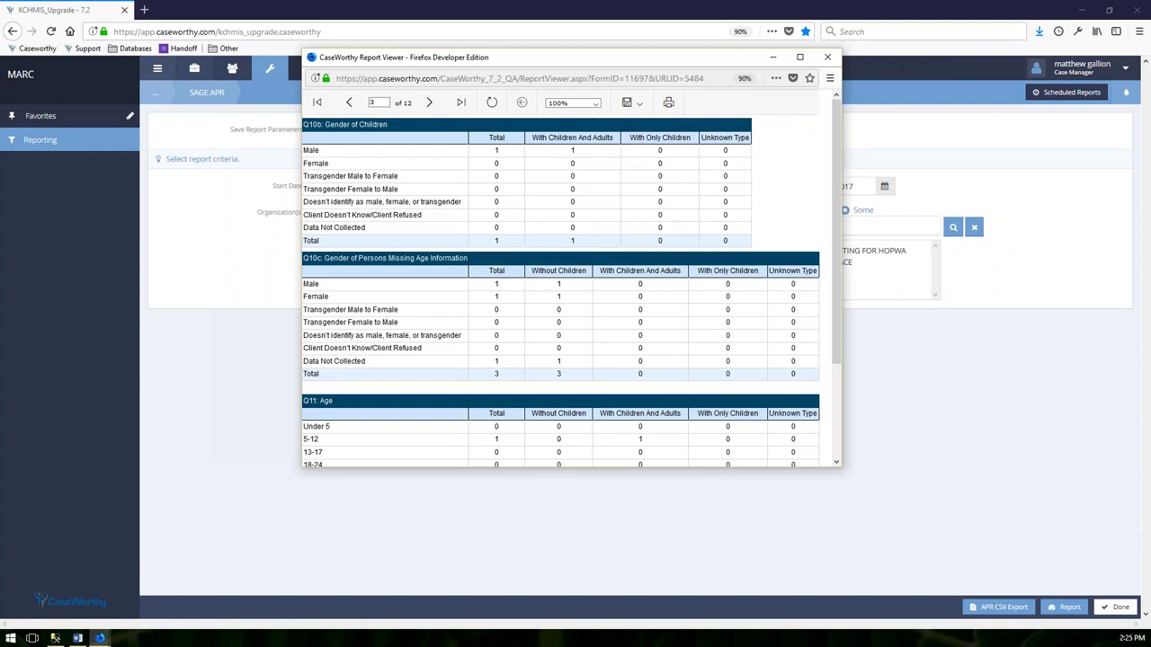
pyautogui.click(432, 104)
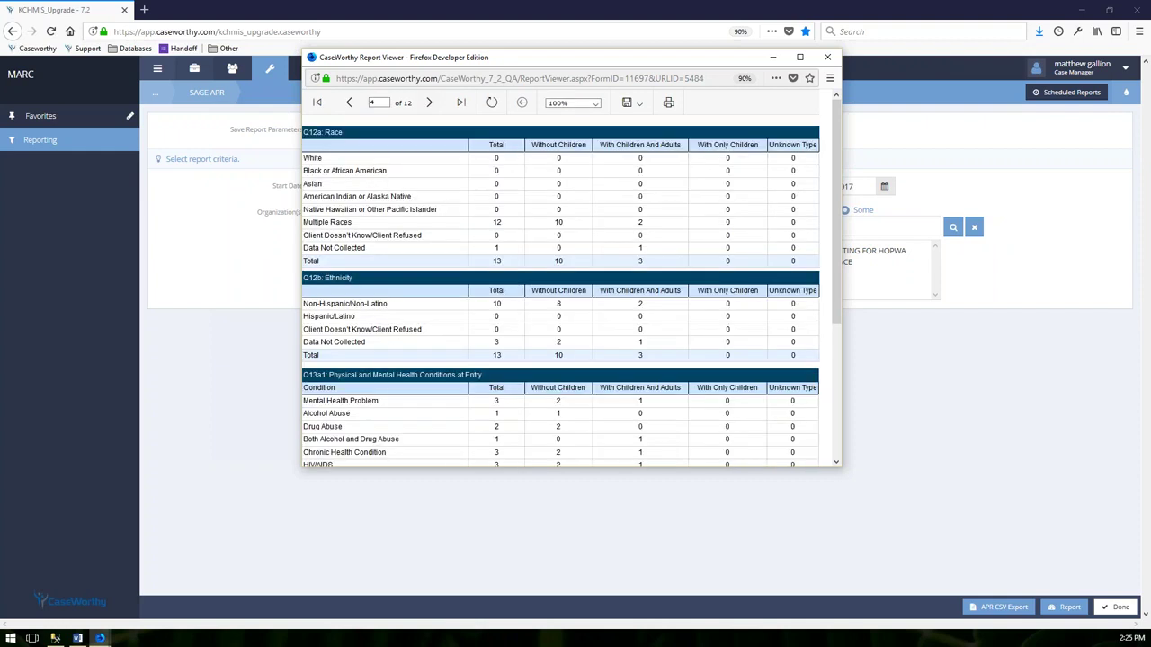
pyautogui.click(432, 104)
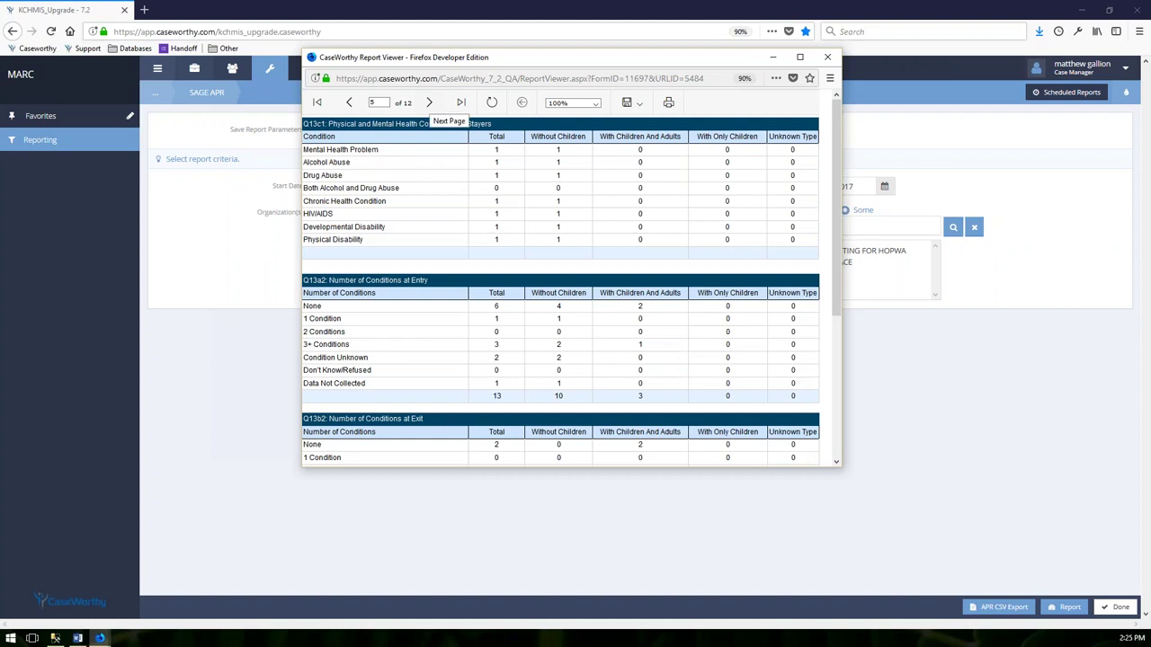
pyautogui.click(429, 102)
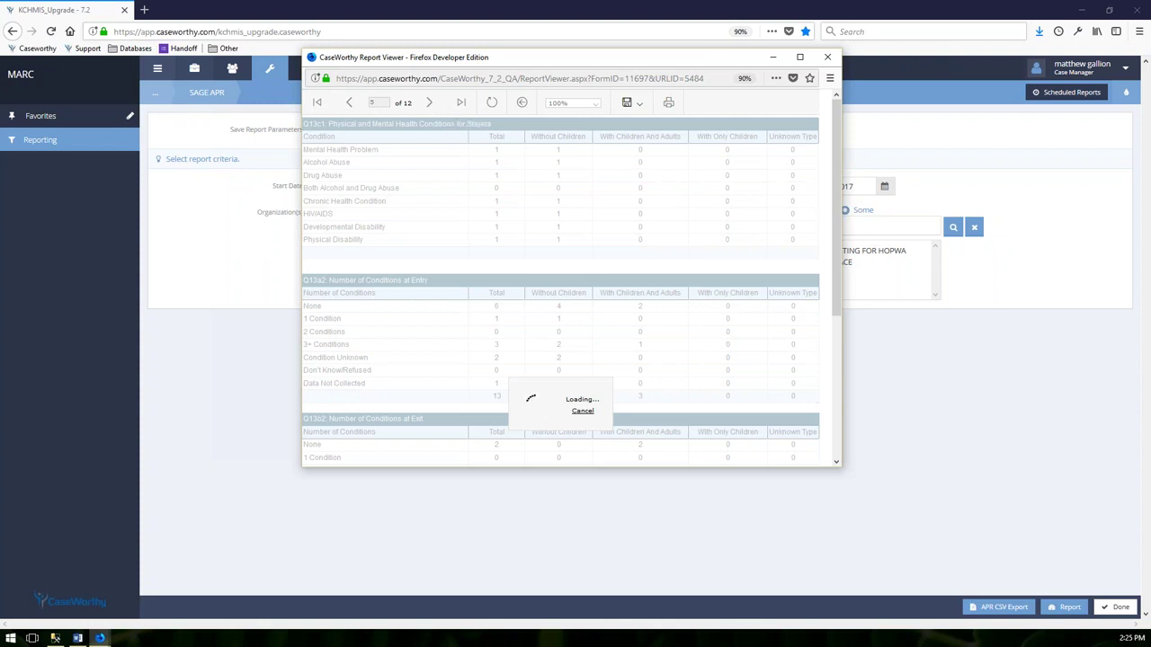
pyautogui.click(828, 58)
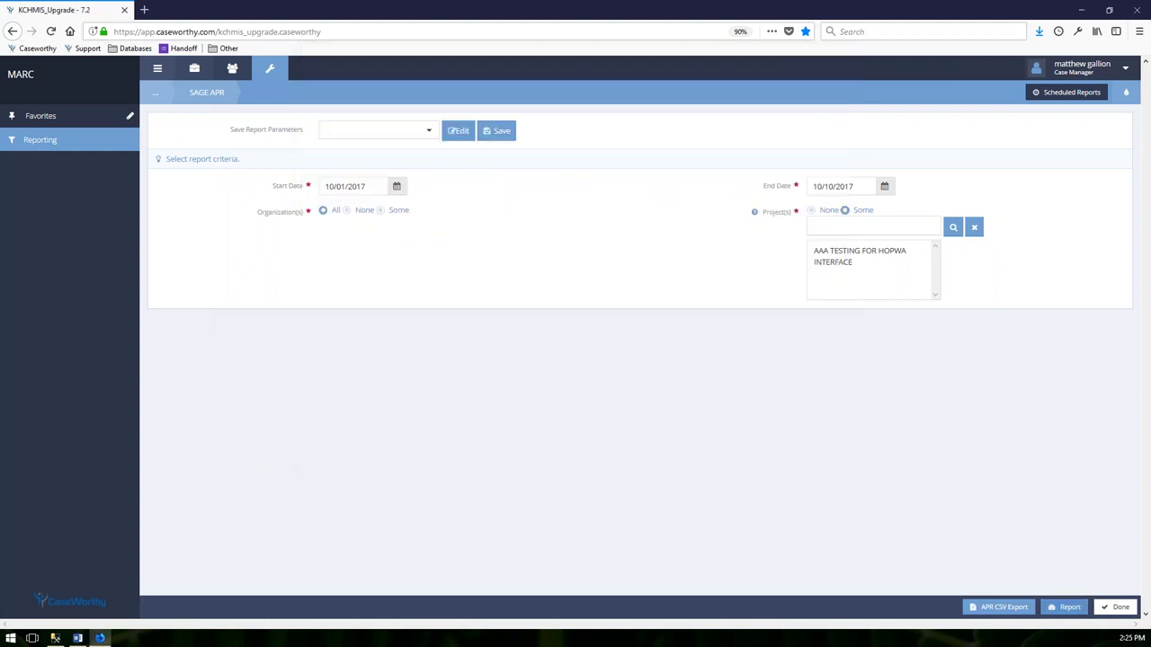
pyautogui.click(1120, 609)
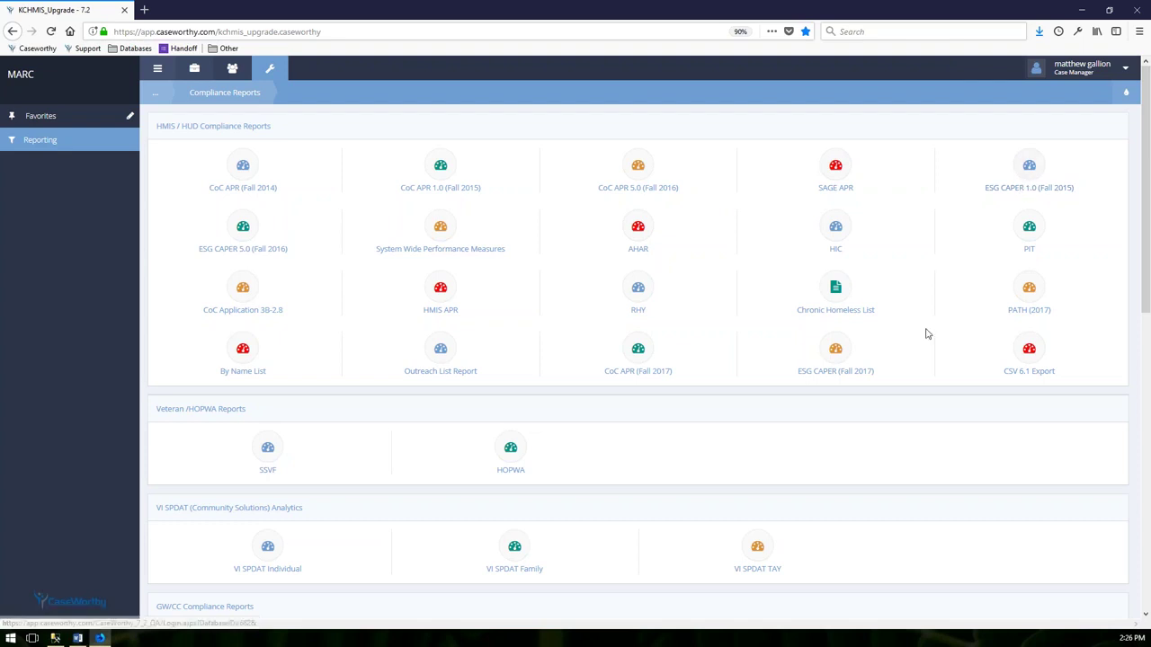
# Open ESG CAPER (Fall 2017), set the period to 10/01/2017 through 10/10/2017, and add the project AAA TESTING FOR HOPWA INTERFACE
pyautogui.click(836, 357)
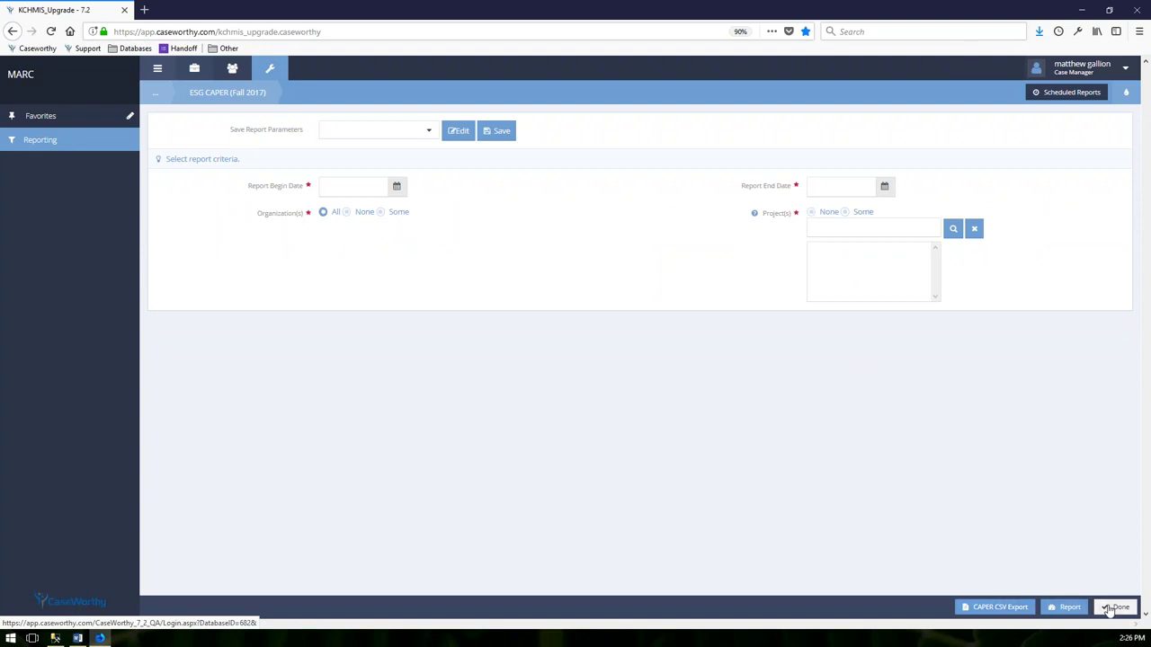
pyautogui.click(327, 188)
pyautogui.write('10/01/2017')
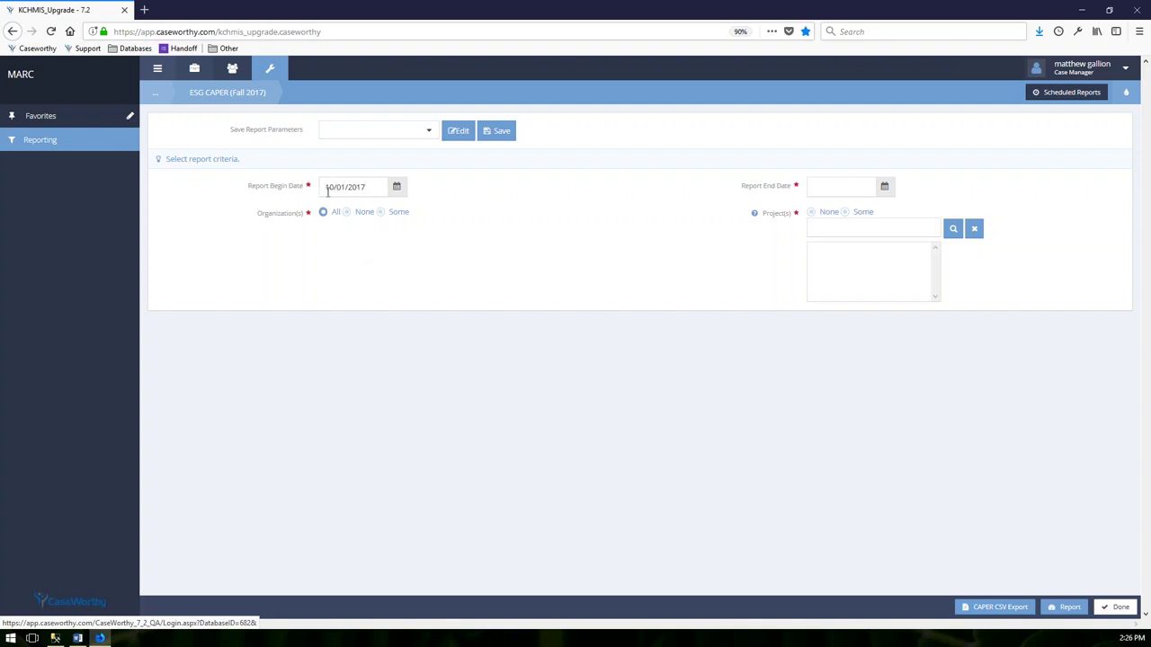
pyautogui.click(814, 187)
pyautogui.write('10/10/2017')
pyautogui.click(858, 212)
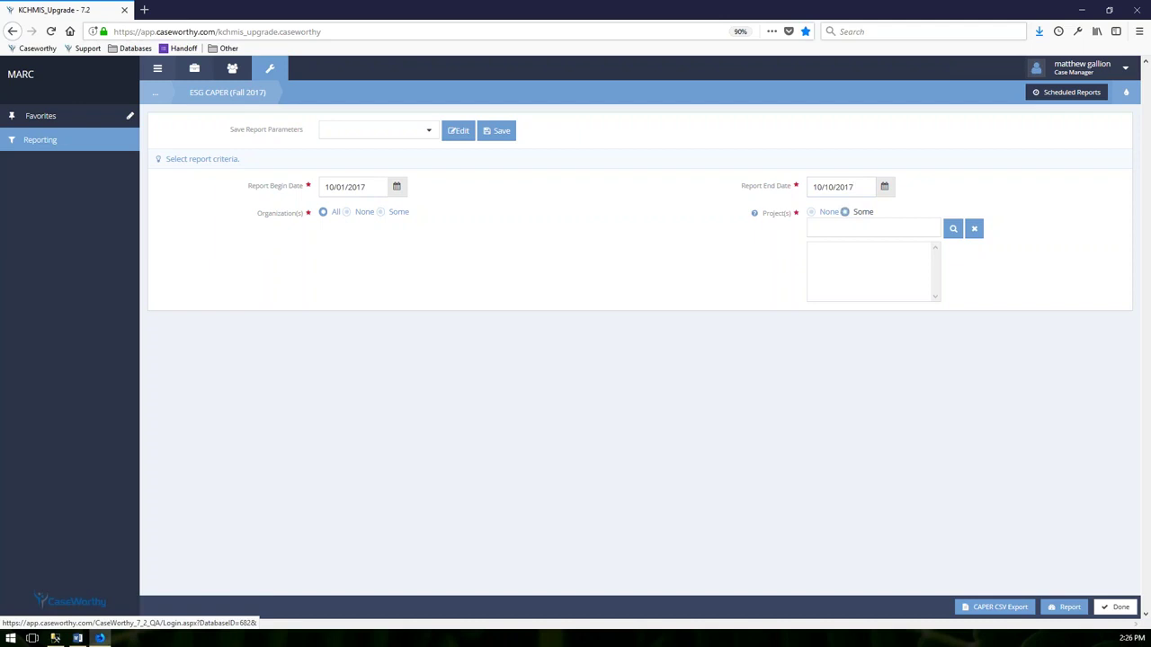
pyautogui.click(820, 253)
pyautogui.click(886, 364)
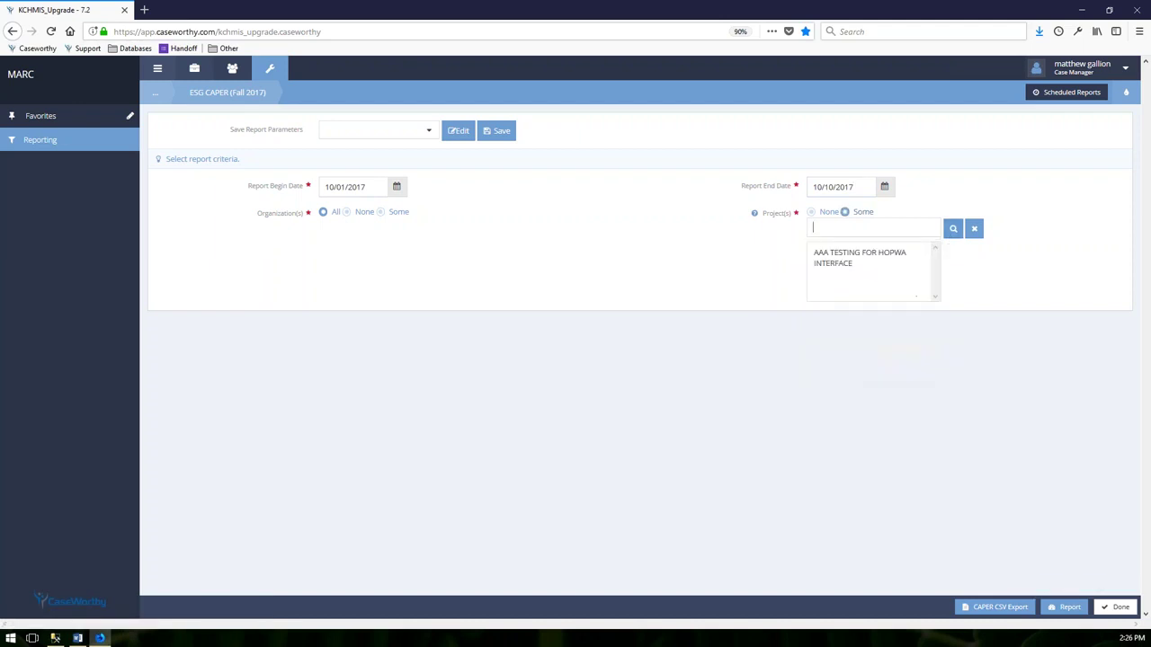
# Run the ESG CAPER report and reposition its viewer window over the form
pyautogui.click(1062, 608)
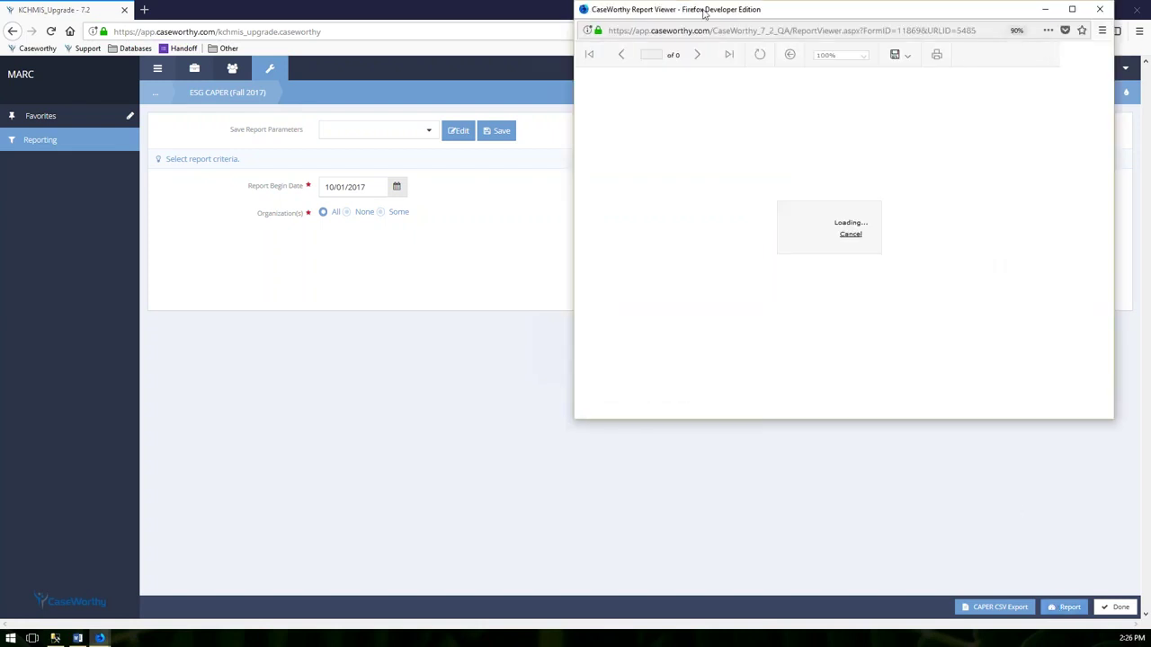
pyautogui.moveTo(726, 13); pyautogui.dragTo(670, 47)
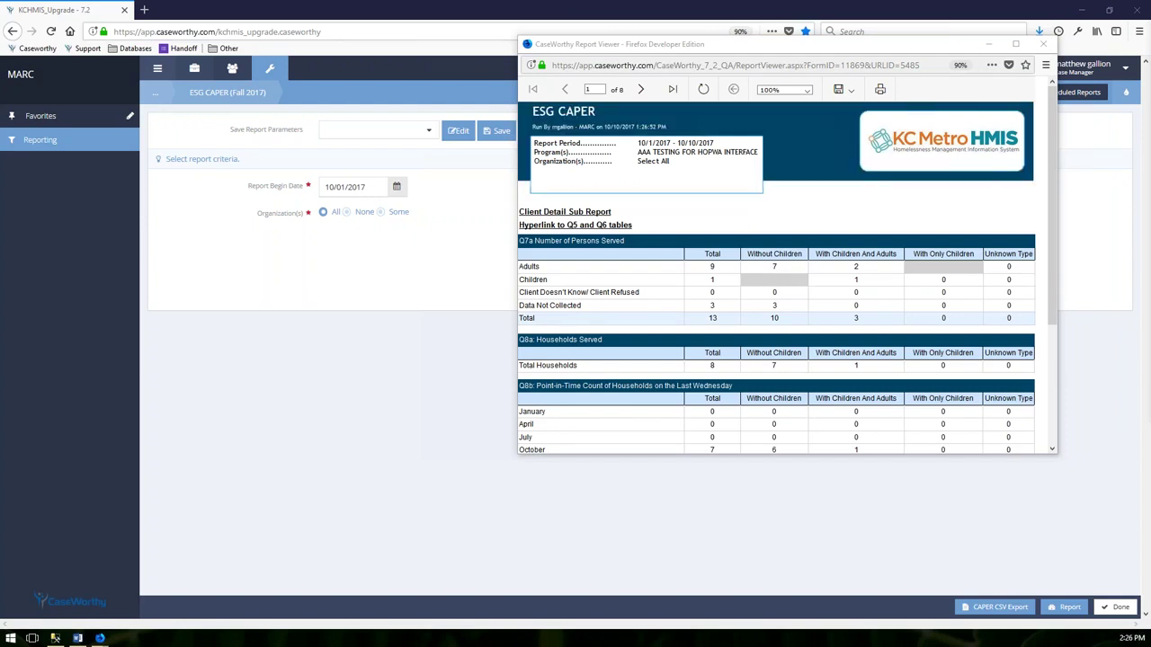
pyautogui.click(695, 52)
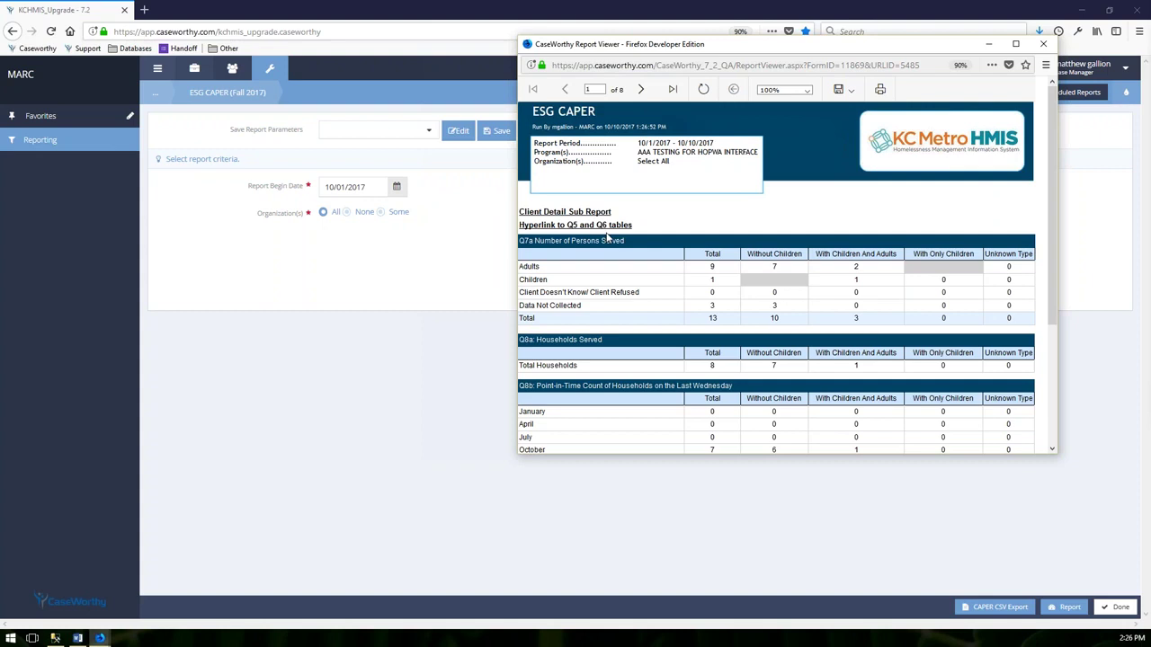
# Review the ESG CAPER's first page and follow its hyperlink to the Q9a Contacts and Q9b Engagements tables
pyautogui.scroll(-2, 770, 395)
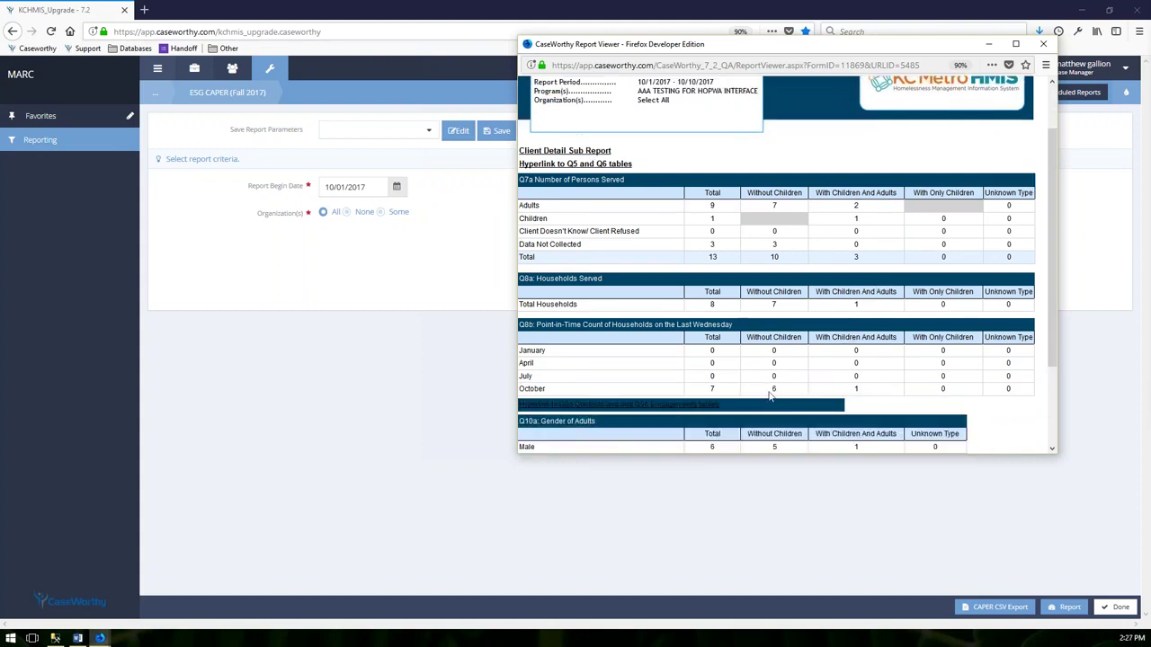
pyautogui.scroll(-3, 770, 396)
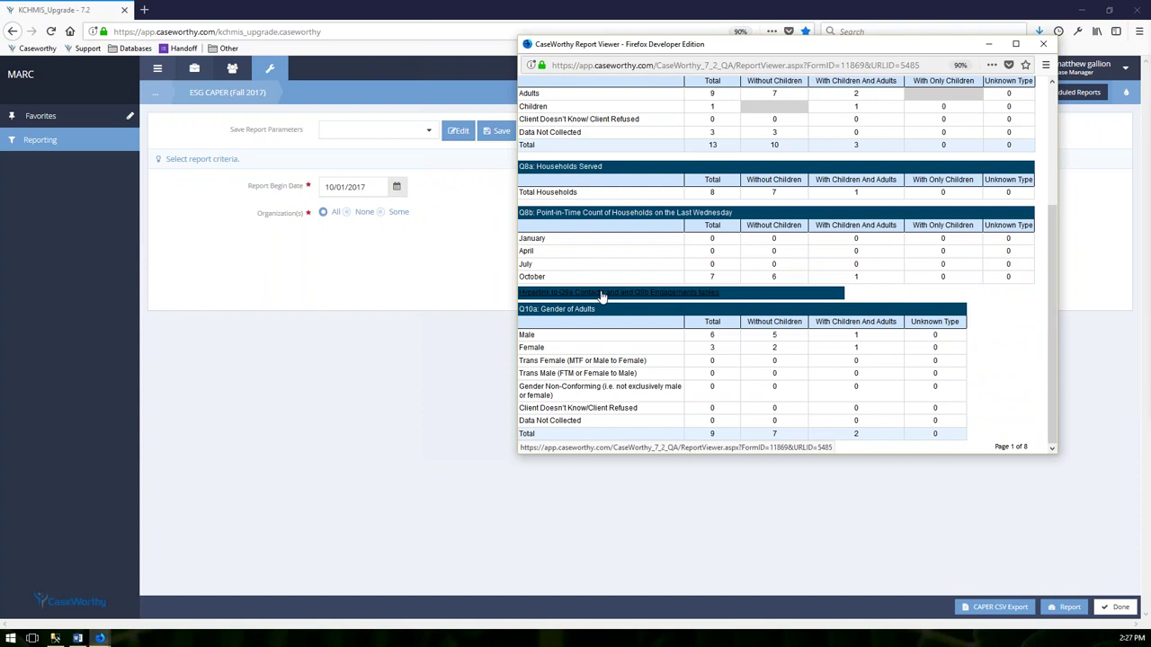
pyautogui.scroll(2, 629, 324)
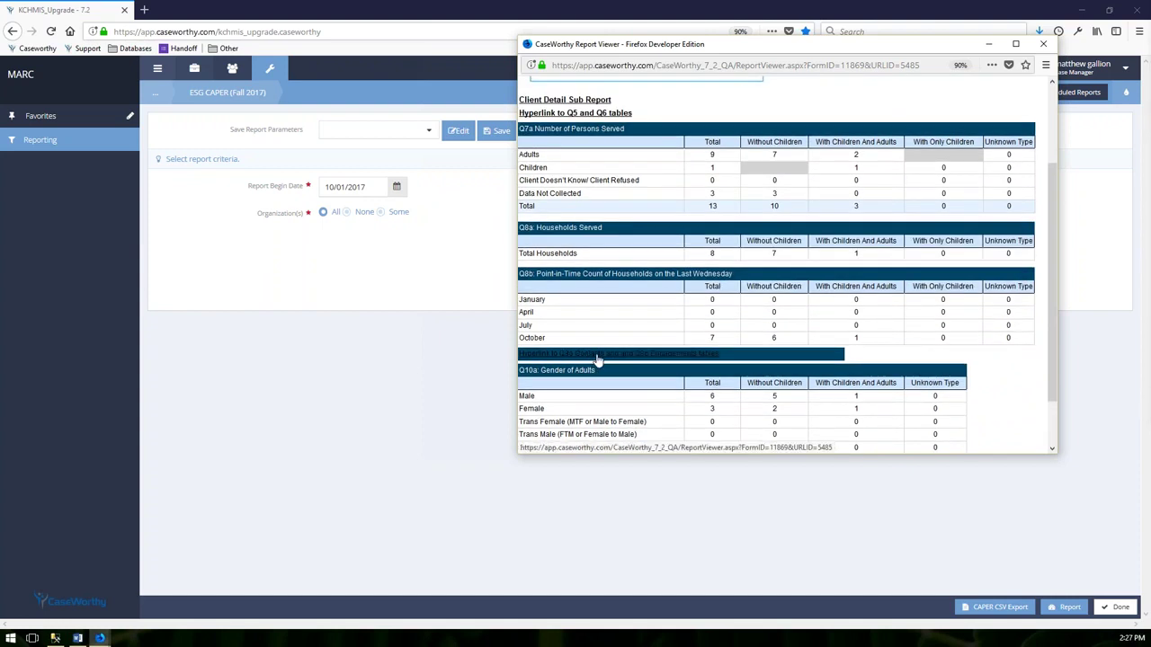
pyautogui.click(596, 356)
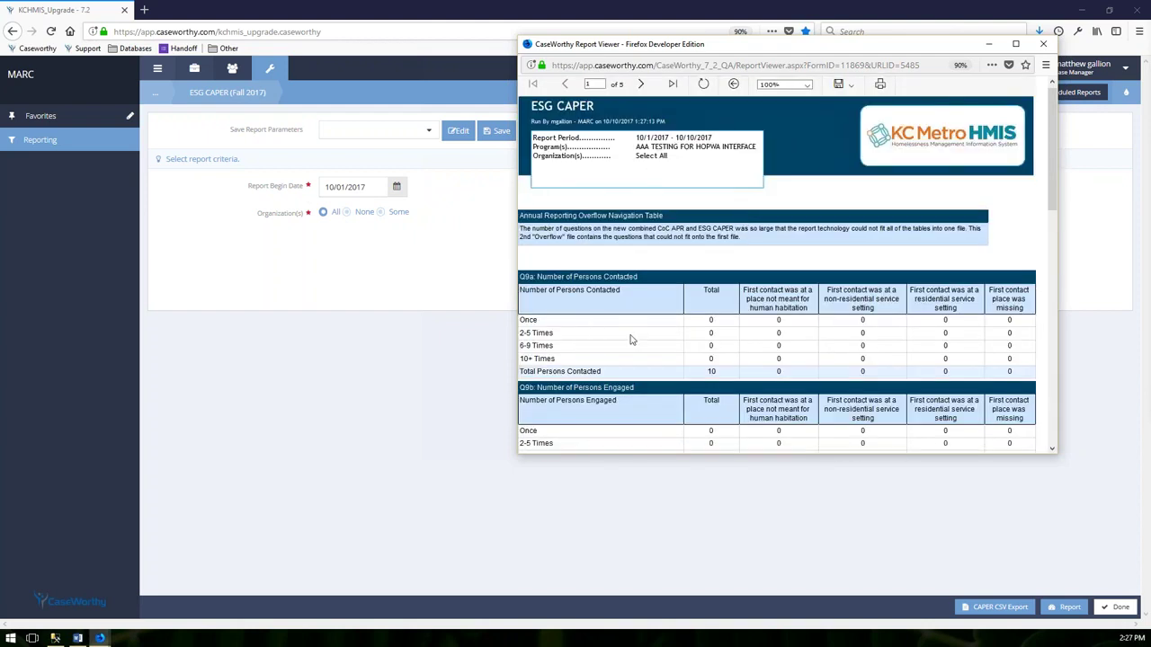
# Review the ESG CAPER overflow tables down to Q23a Exit Destination and return to the parent report
pyautogui.scroll(-3, 725, 363)
pyautogui.scroll(-3, 724, 363)
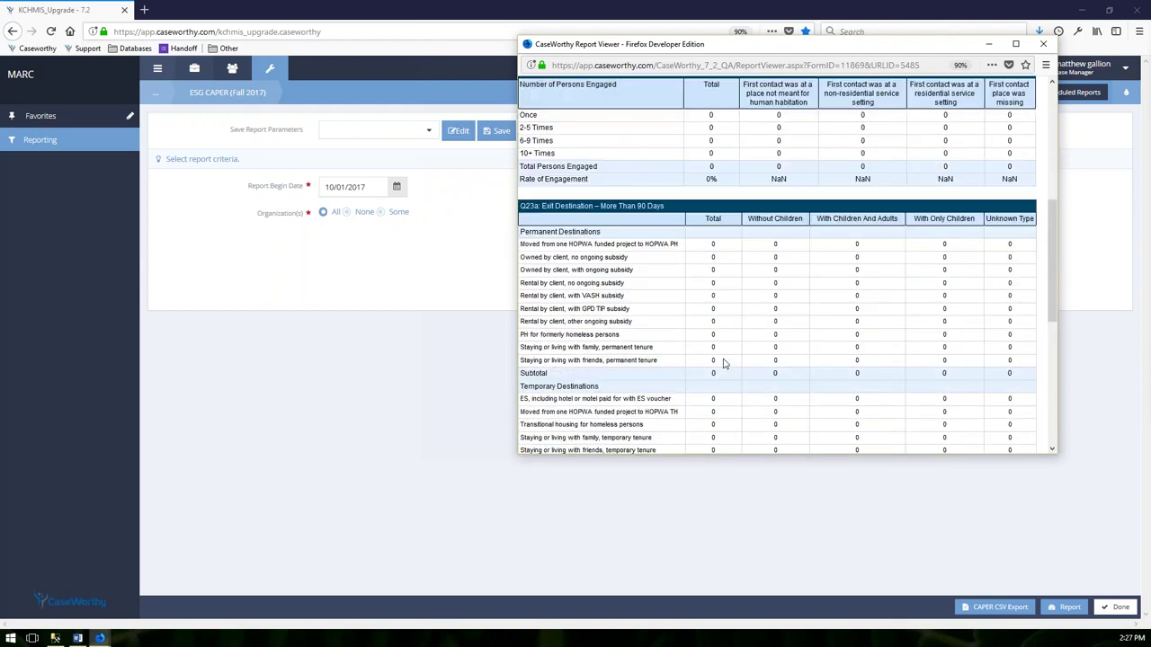
pyautogui.scroll(6, 725, 363)
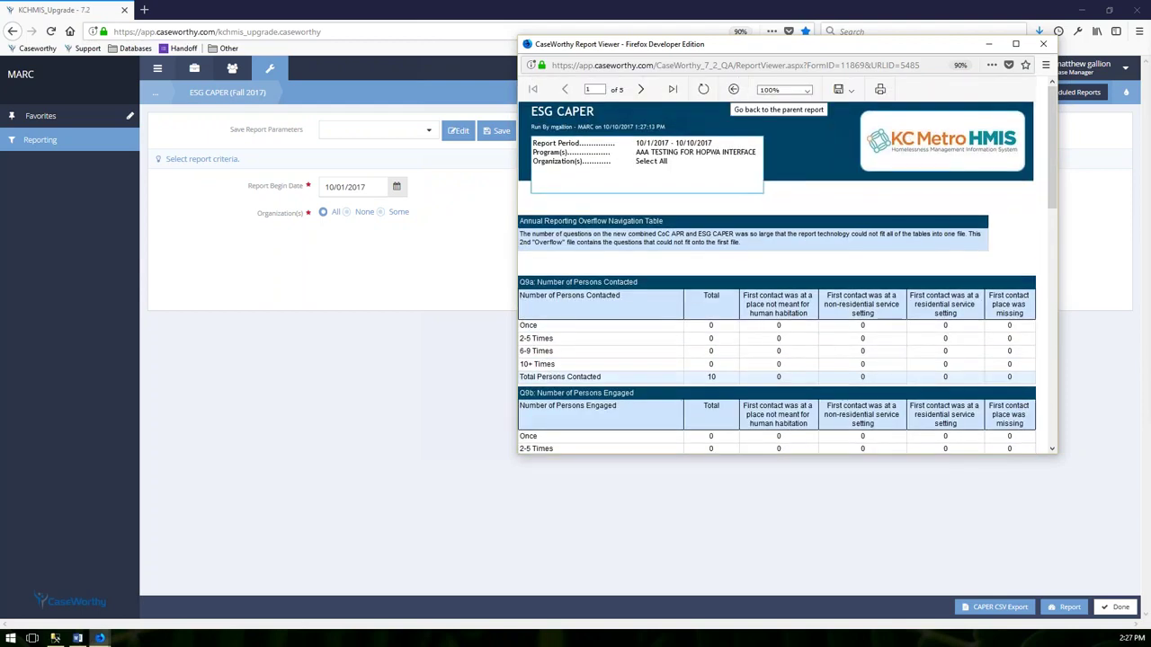
pyautogui.click(733, 89)
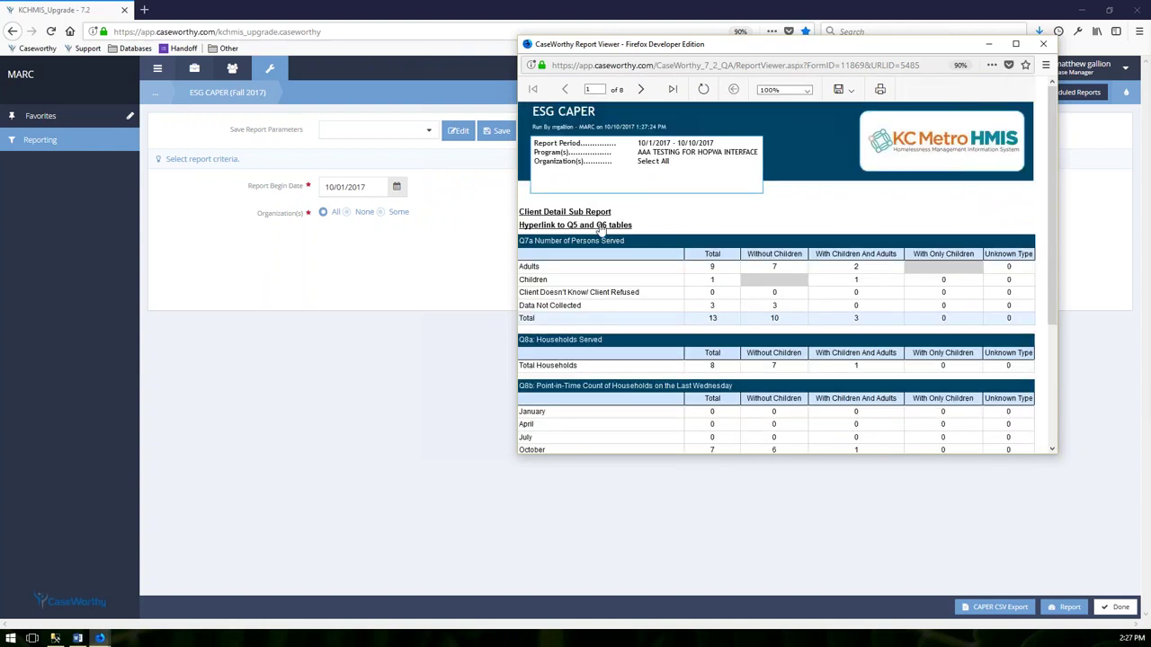
# Open the Client Detail Sub Report, review its columns across to Chronically Homeless Household, and close the viewer and the ESG CAPER form
pyautogui.click(573, 216)
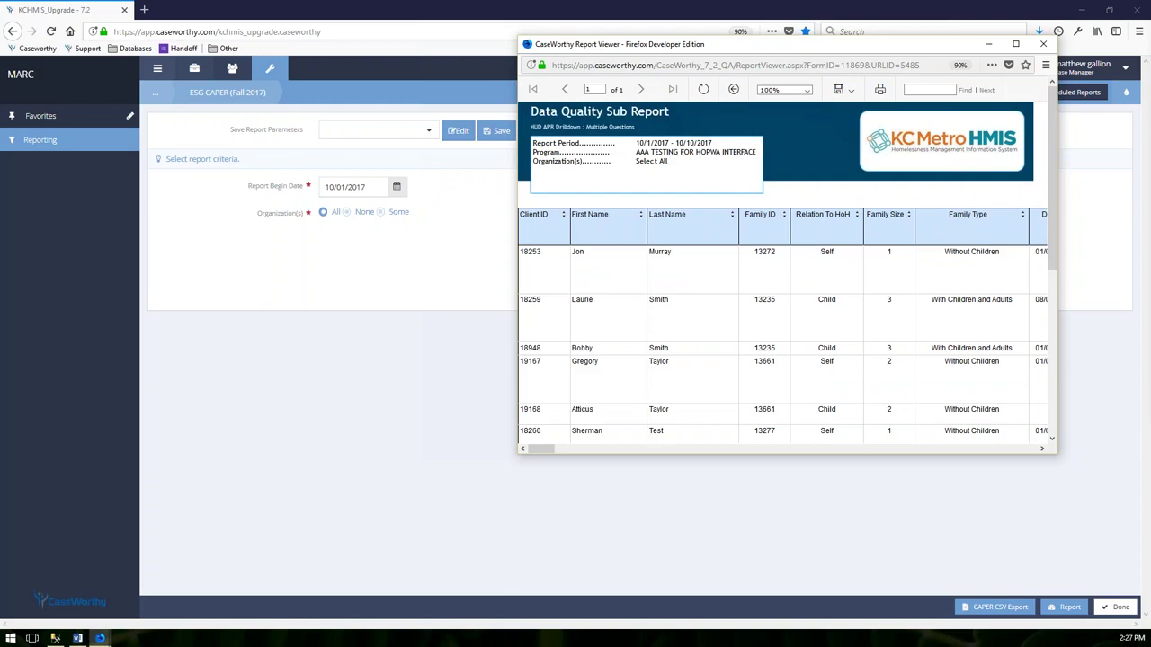
pyautogui.moveTo(542, 450); pyautogui.dragTo(688, 467)
pyautogui.moveTo(692, 466); pyautogui.dragTo(1069, 455)
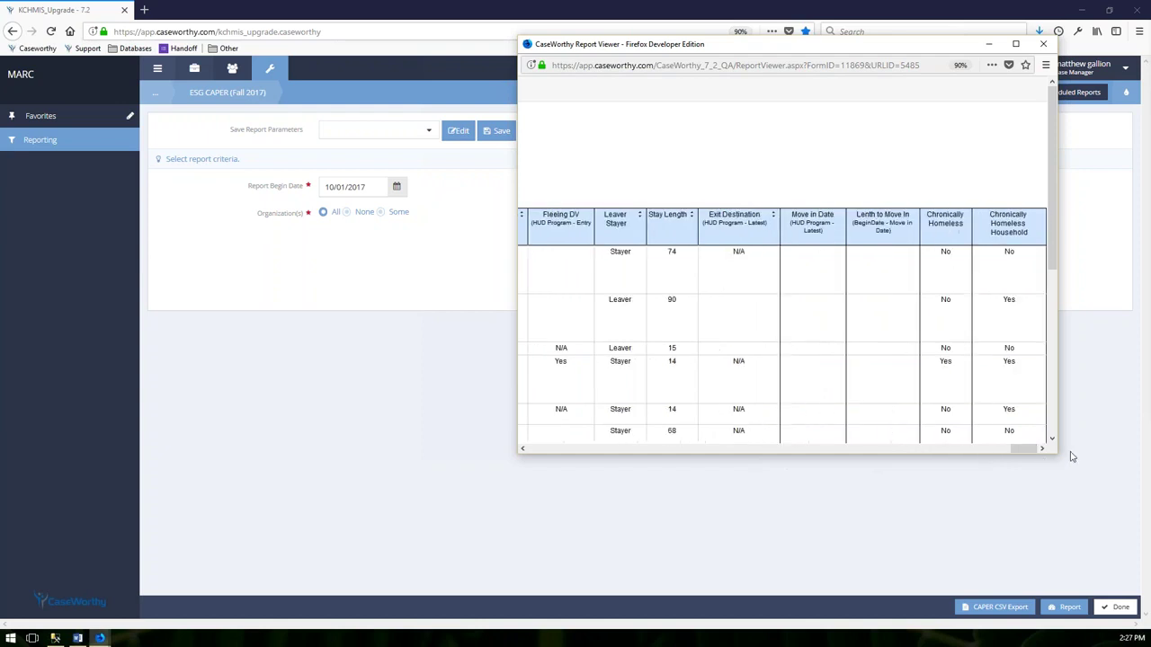
pyautogui.click(1043, 44)
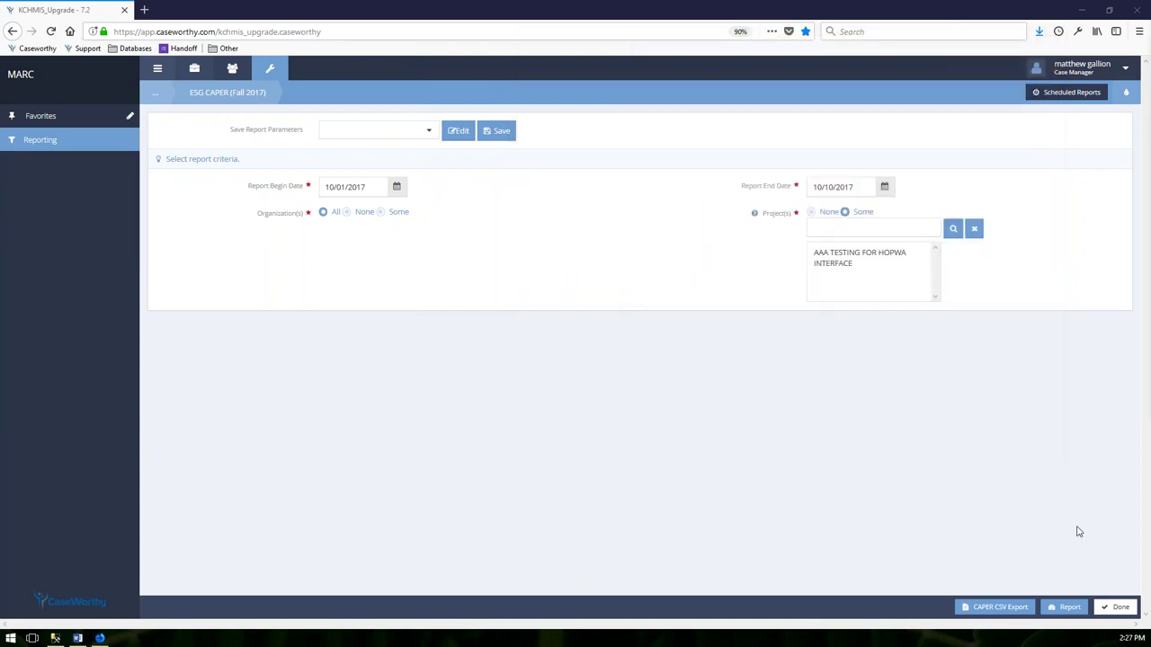
pyautogui.click(1118, 608)
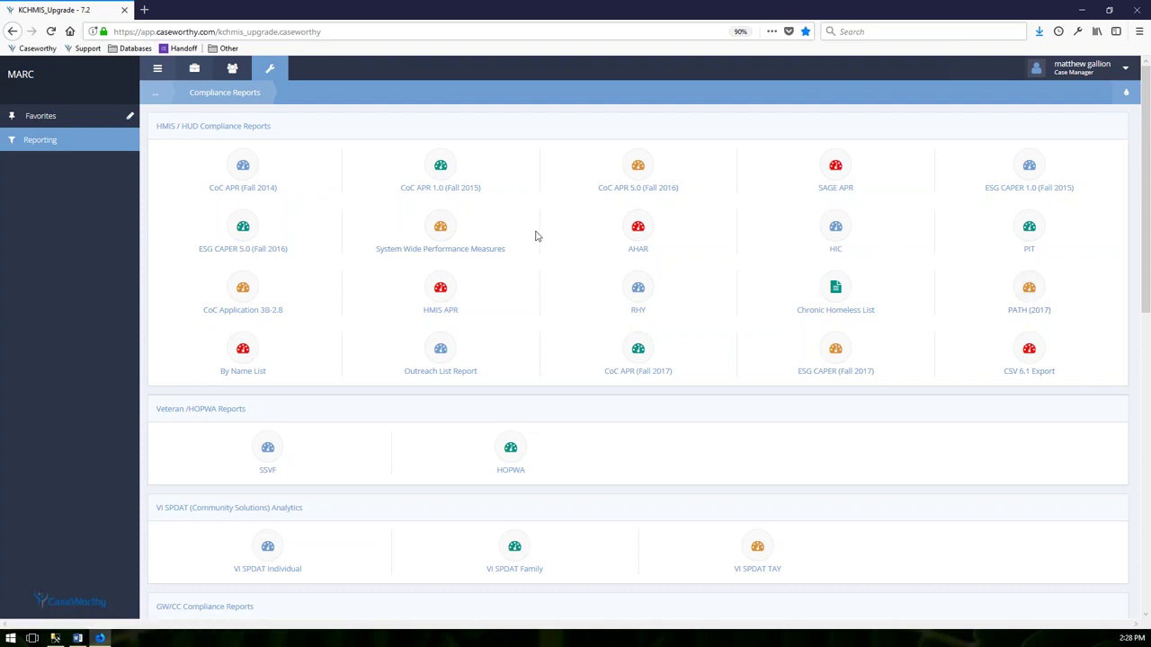
# Open System Wide Performance Measures, view the blank criteria form for a new report, and cancel it
pyautogui.click(447, 232)
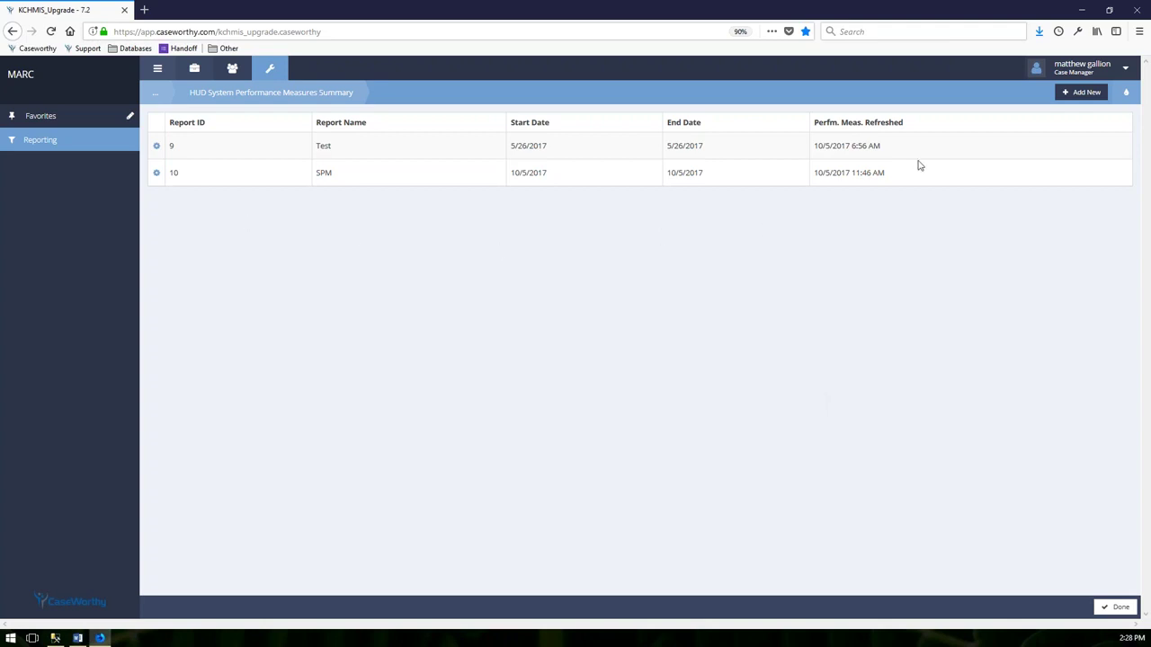
pyautogui.click(1080, 93)
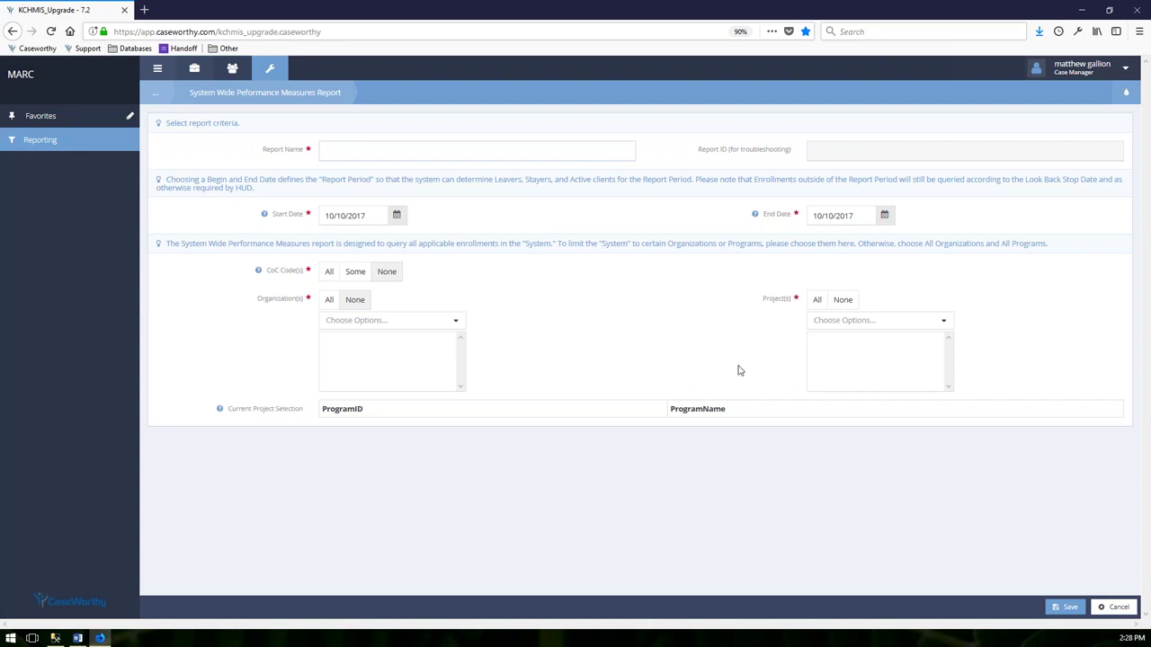
pyautogui.click(1115, 606)
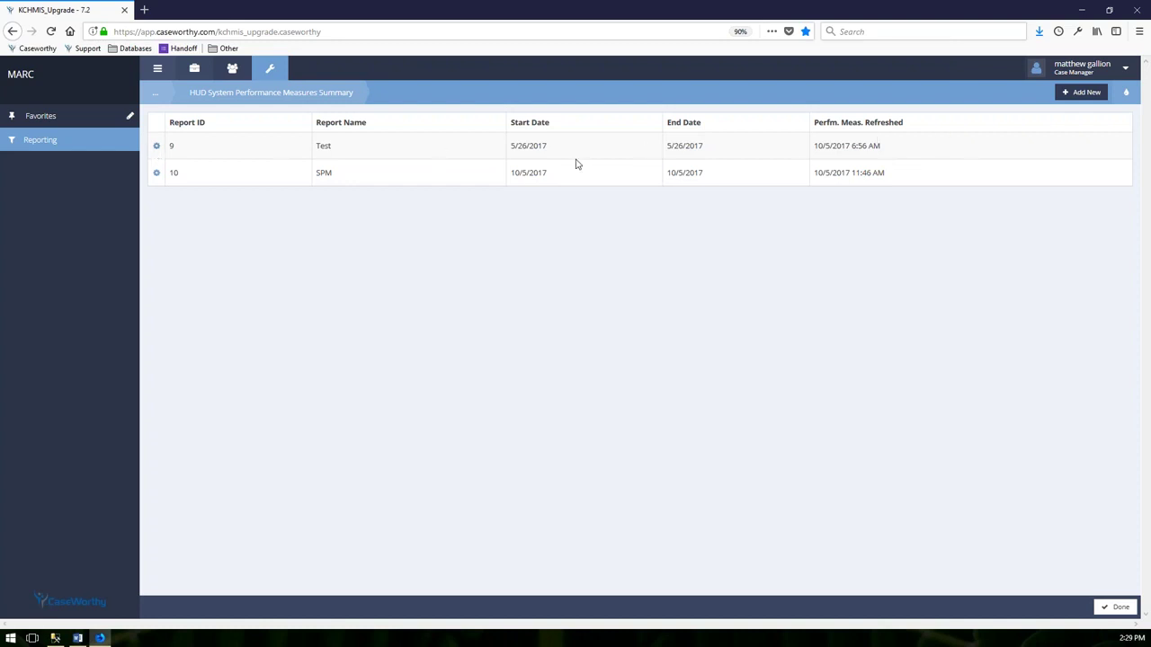
# Set the SPM report's start date to 01/01/2017 in its report options and save
pyautogui.click(156, 174)
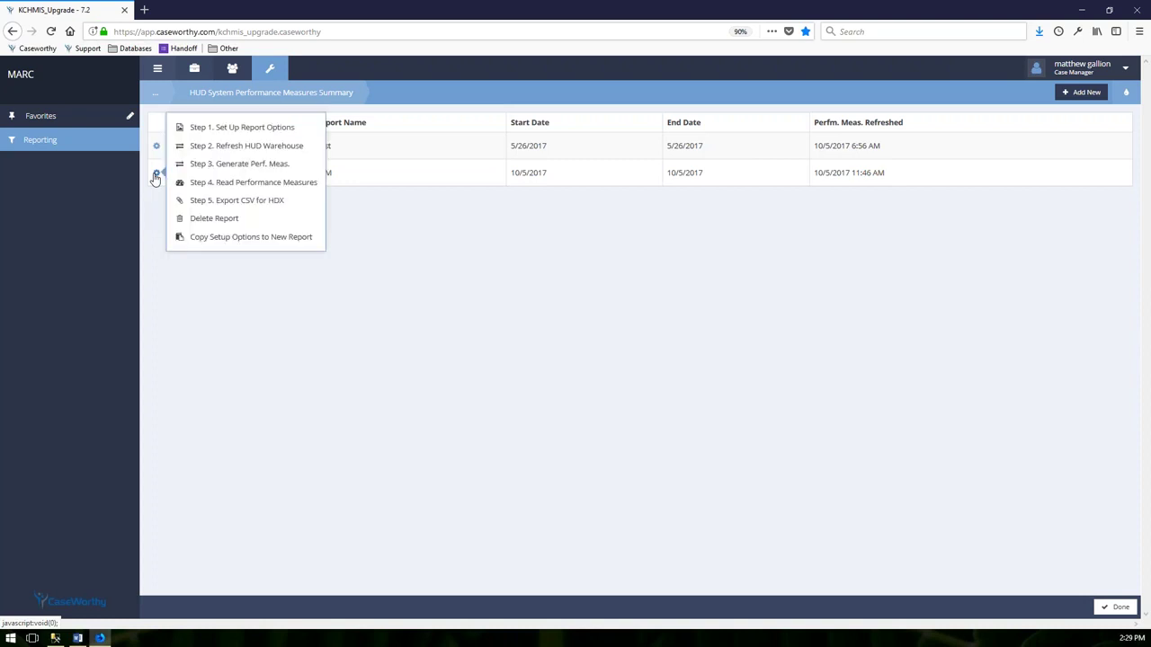
pyautogui.click(313, 131)
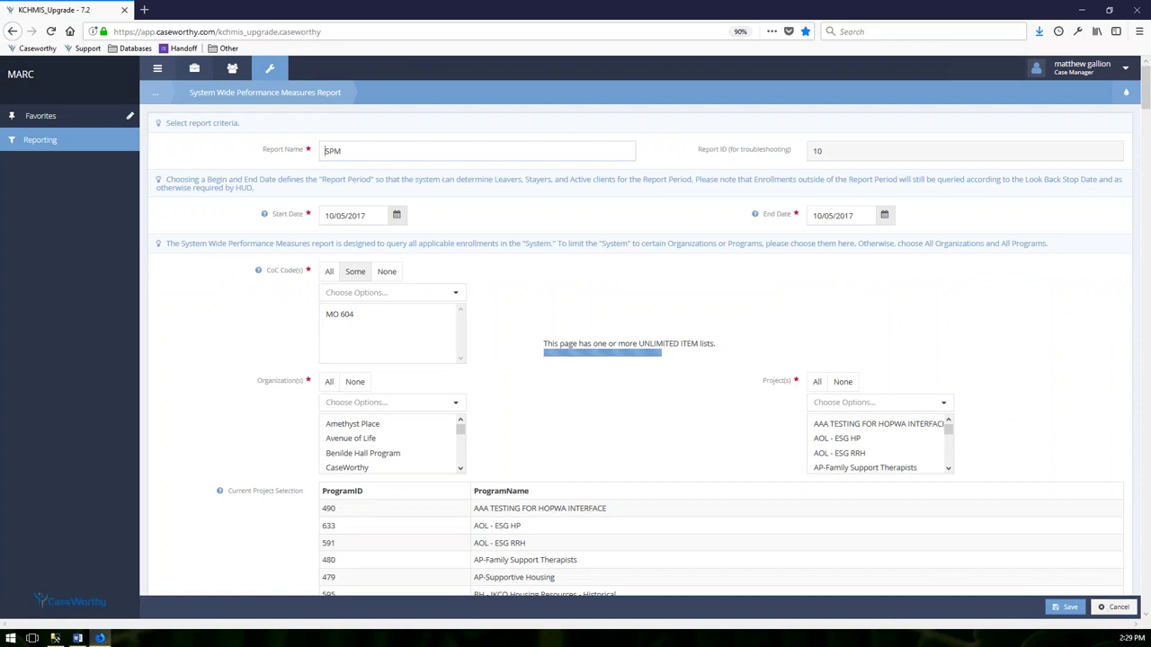
pyautogui.click(335, 221)
pyautogui.write('010')
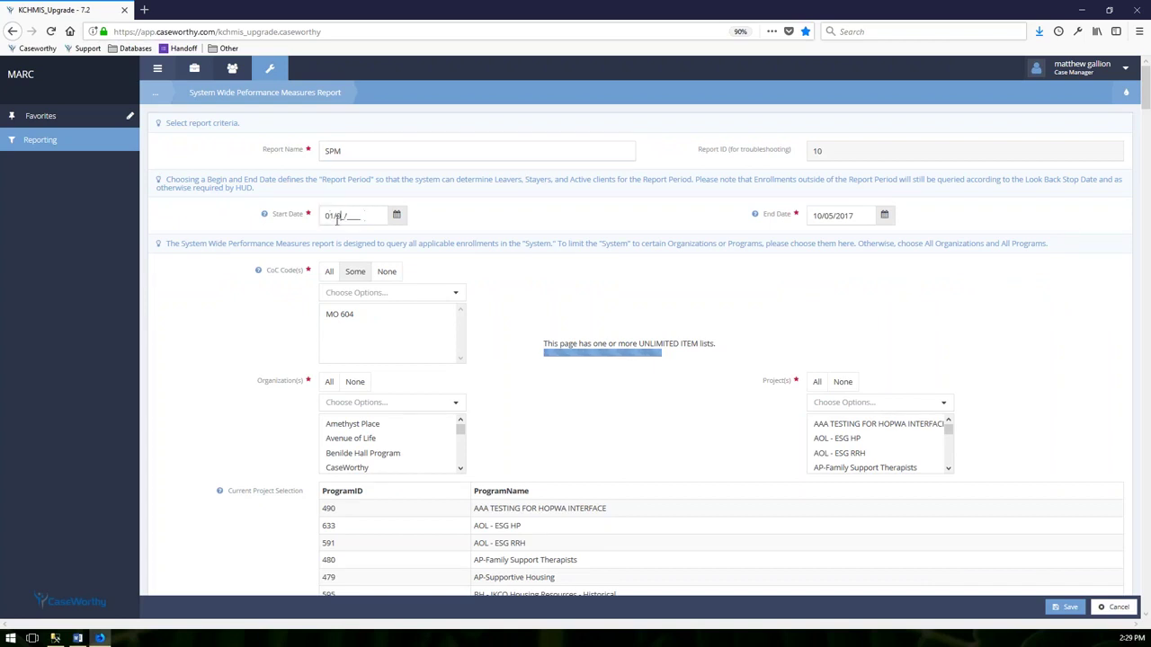
pyautogui.write('102017')
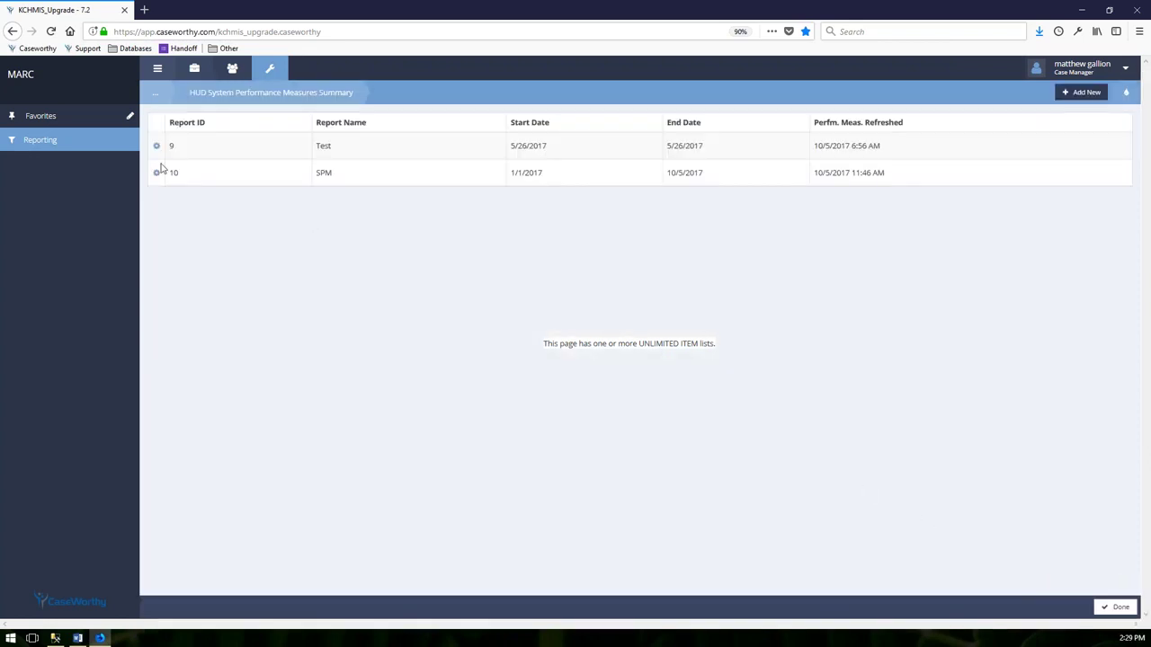
# Refresh the HUD data warehouse for the SPM report and return to the performance measures summary
pyautogui.click(156, 171)
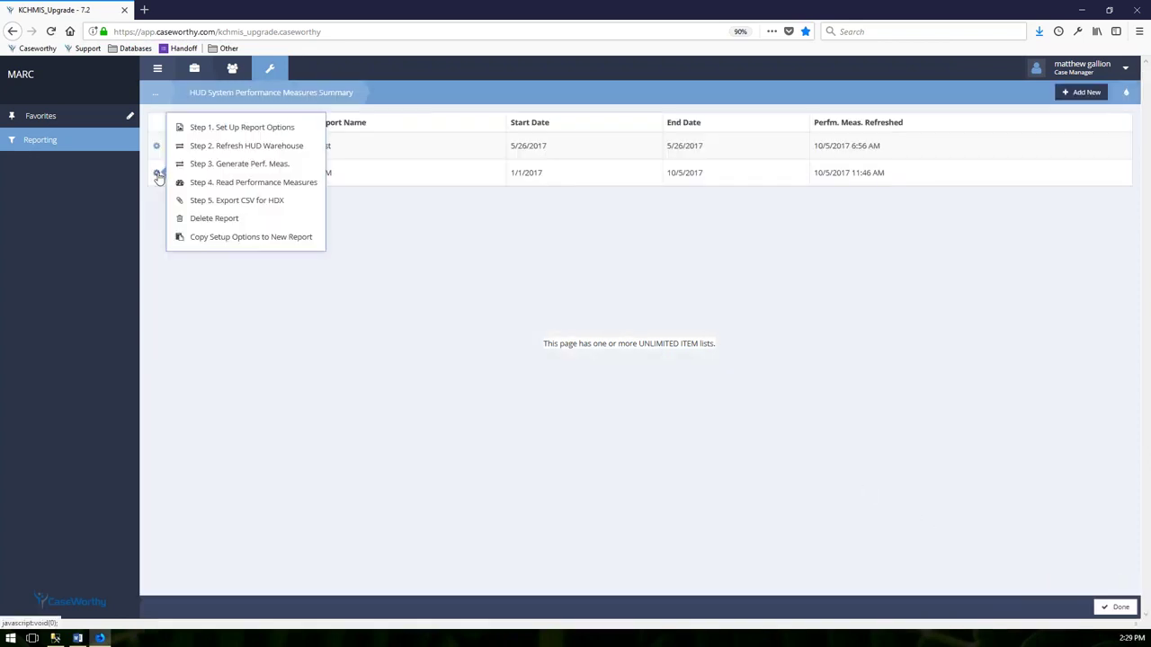
pyautogui.click(310, 146)
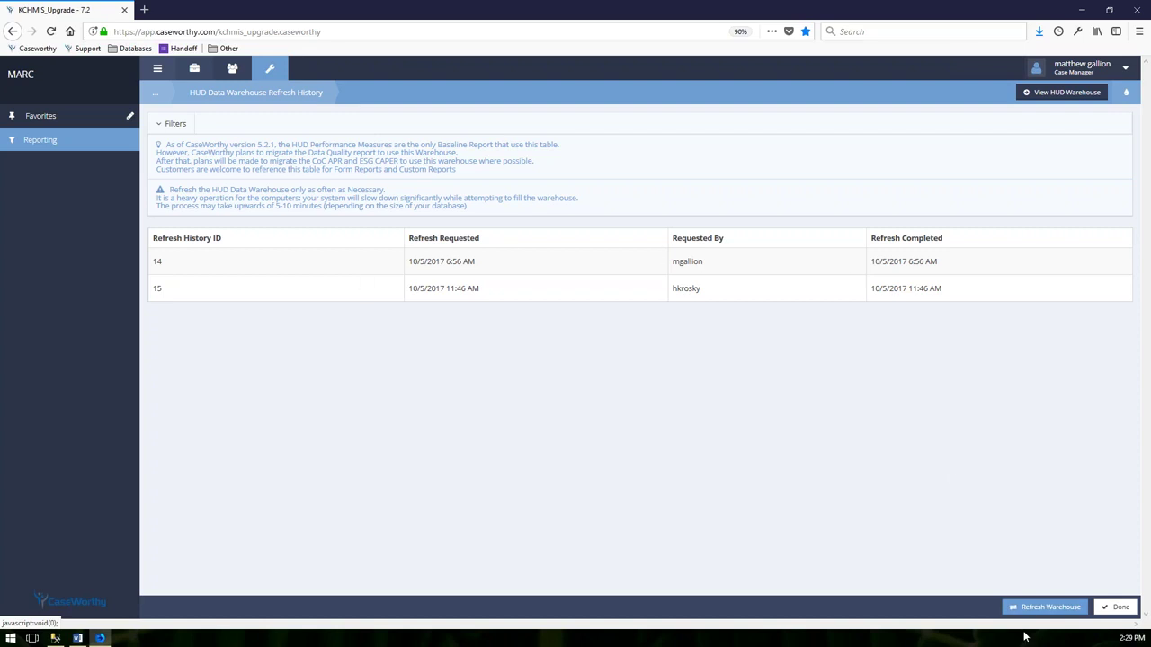
pyautogui.click(1048, 609)
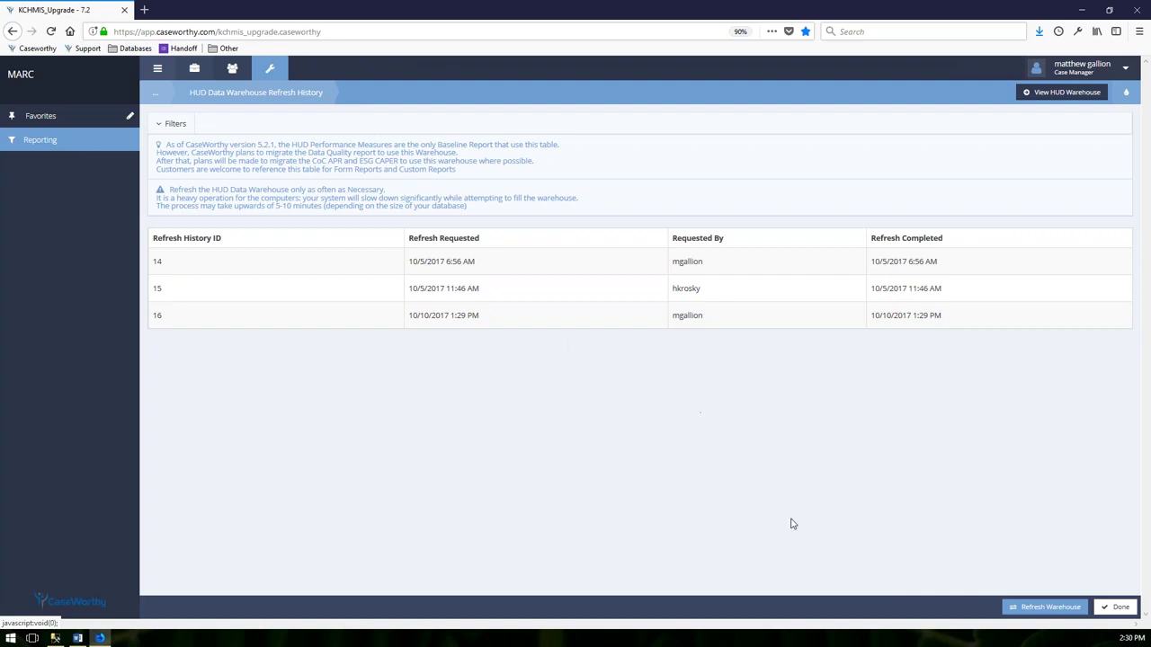
pyautogui.click(1114, 607)
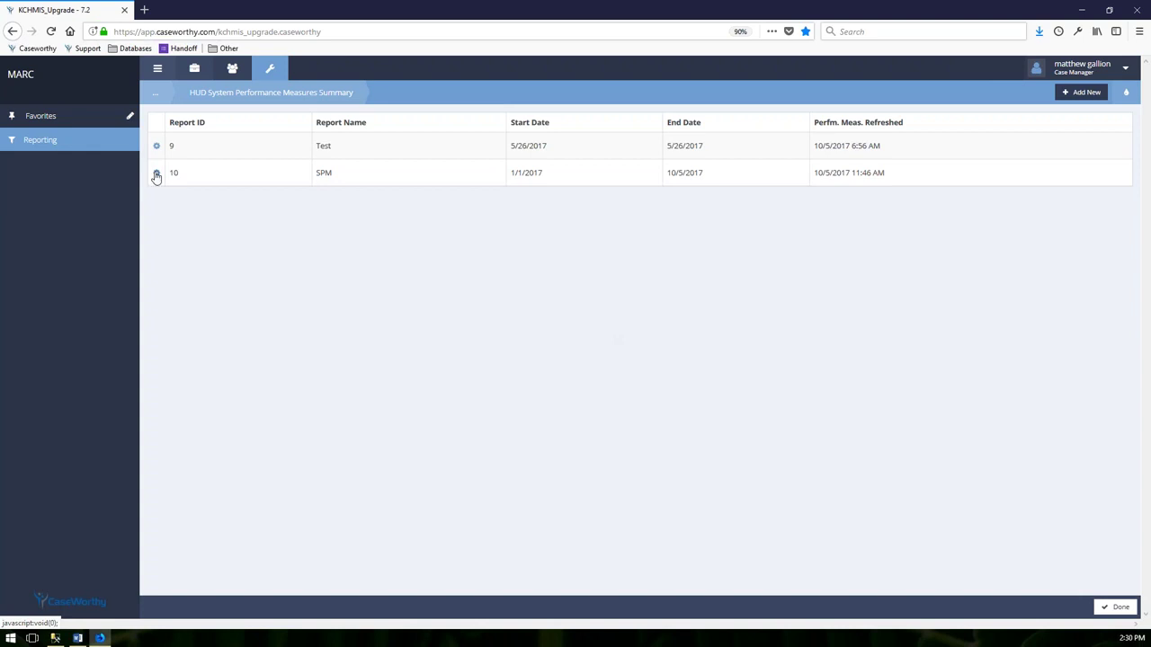
# Generate the performance measure universes for the SPM report and return to the summary
pyautogui.click(156, 173)
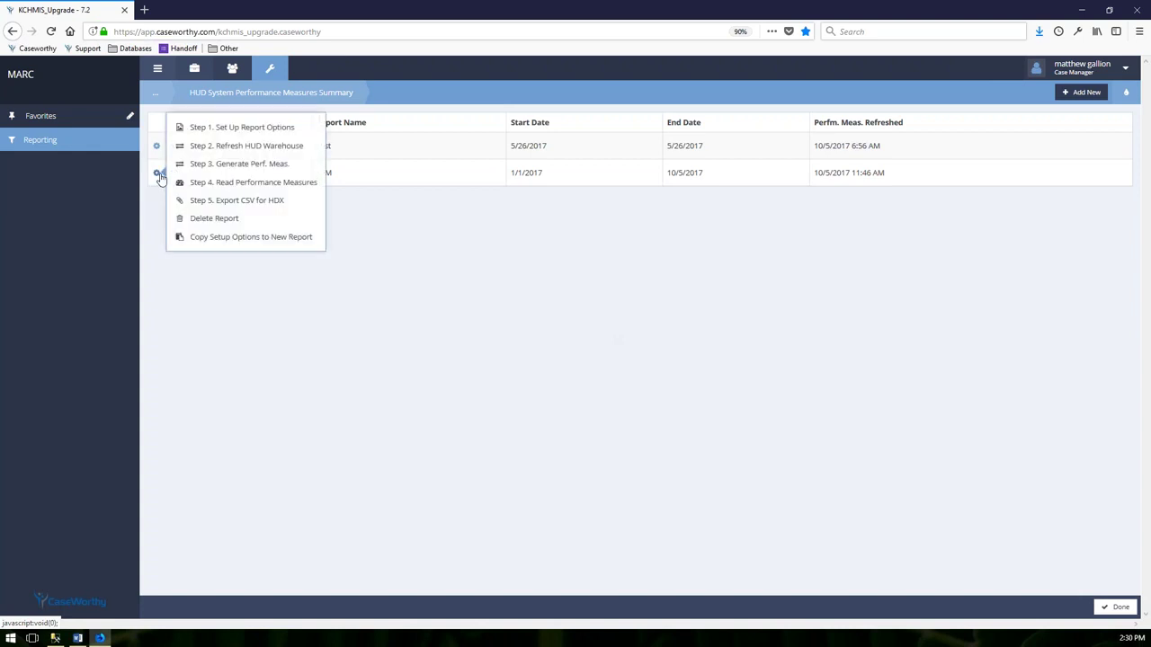
pyautogui.click(306, 168)
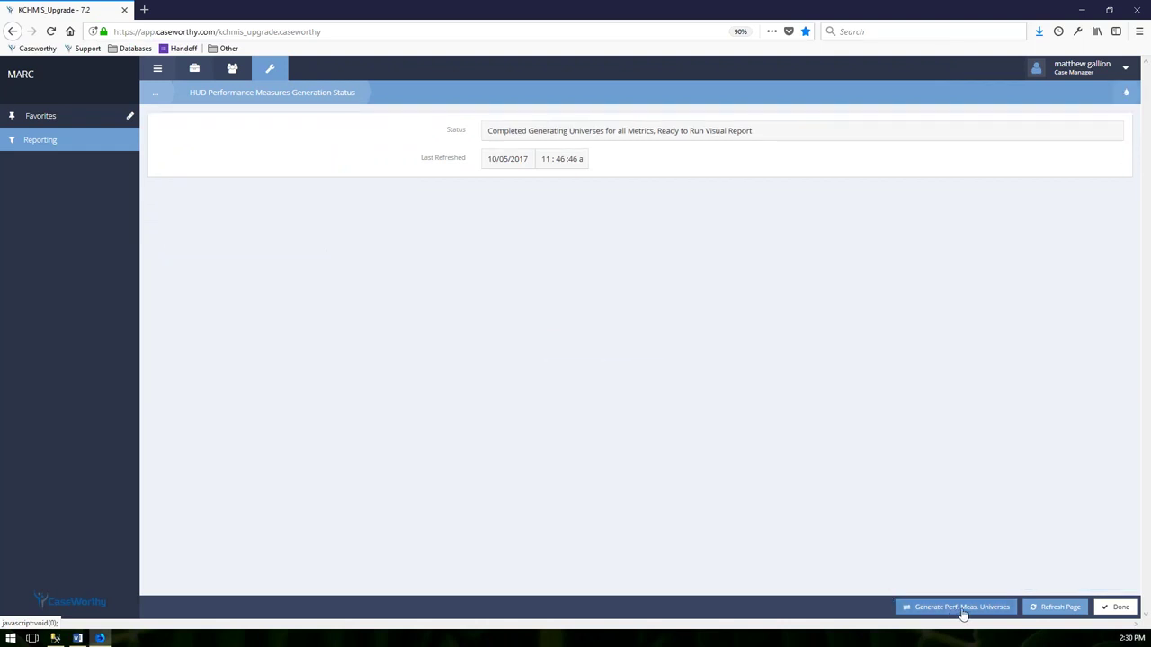
pyautogui.click(960, 608)
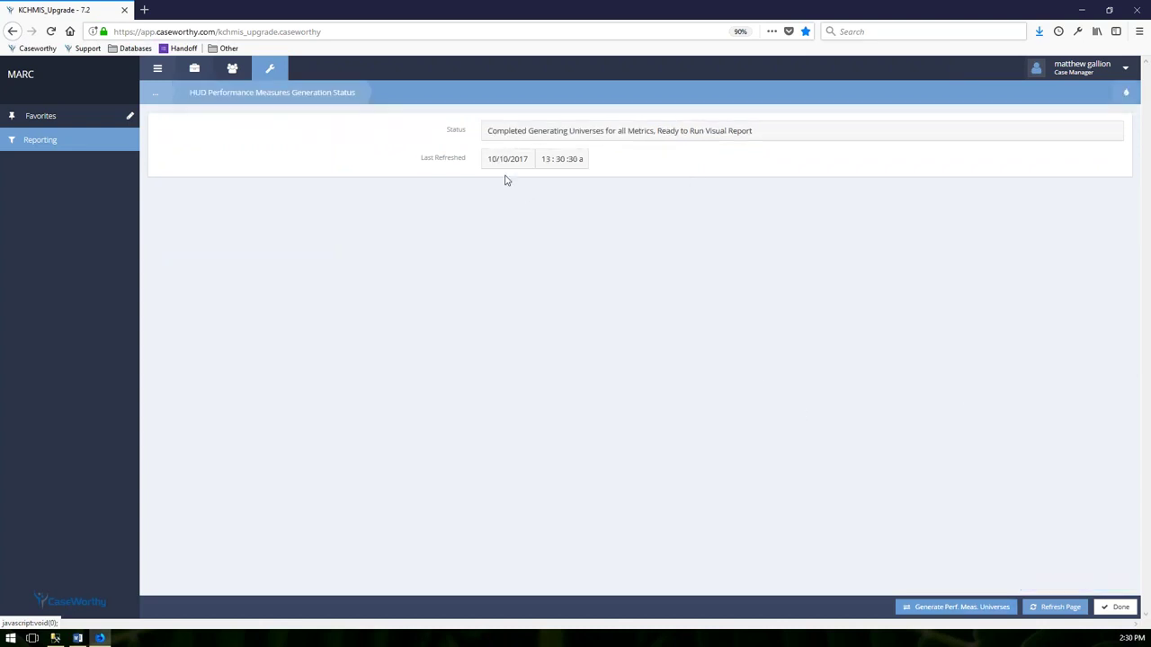
pyautogui.click(1115, 608)
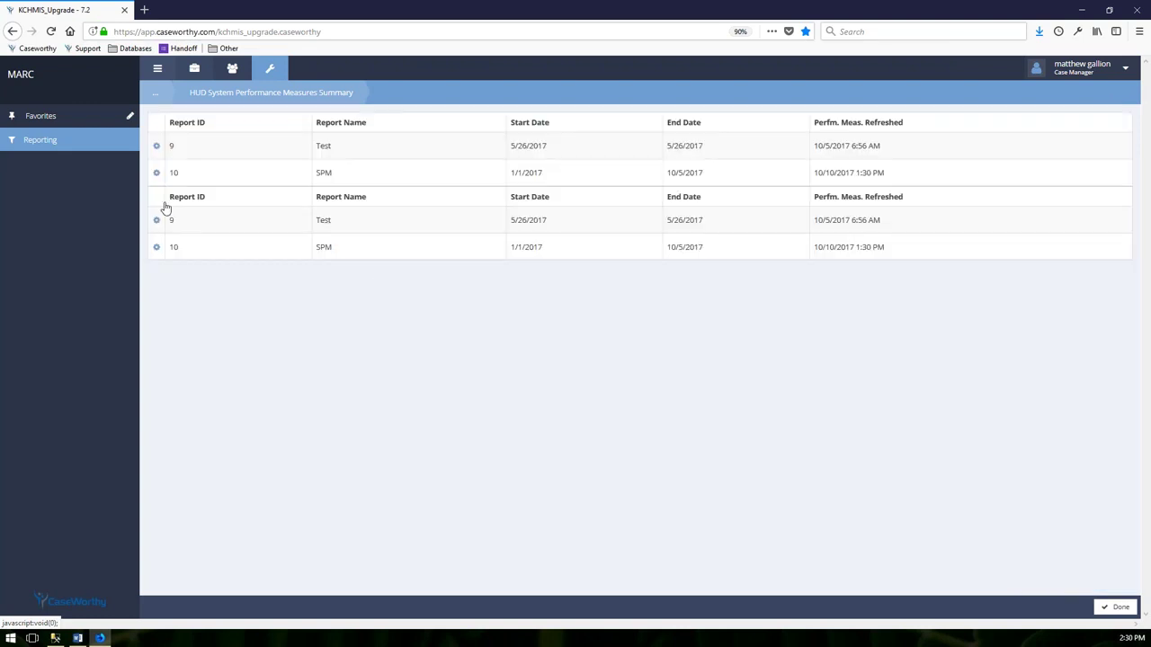
# Run Read Performance Measures for the SPM report, review its first two pages, and return to the first page
pyautogui.click(156, 173)
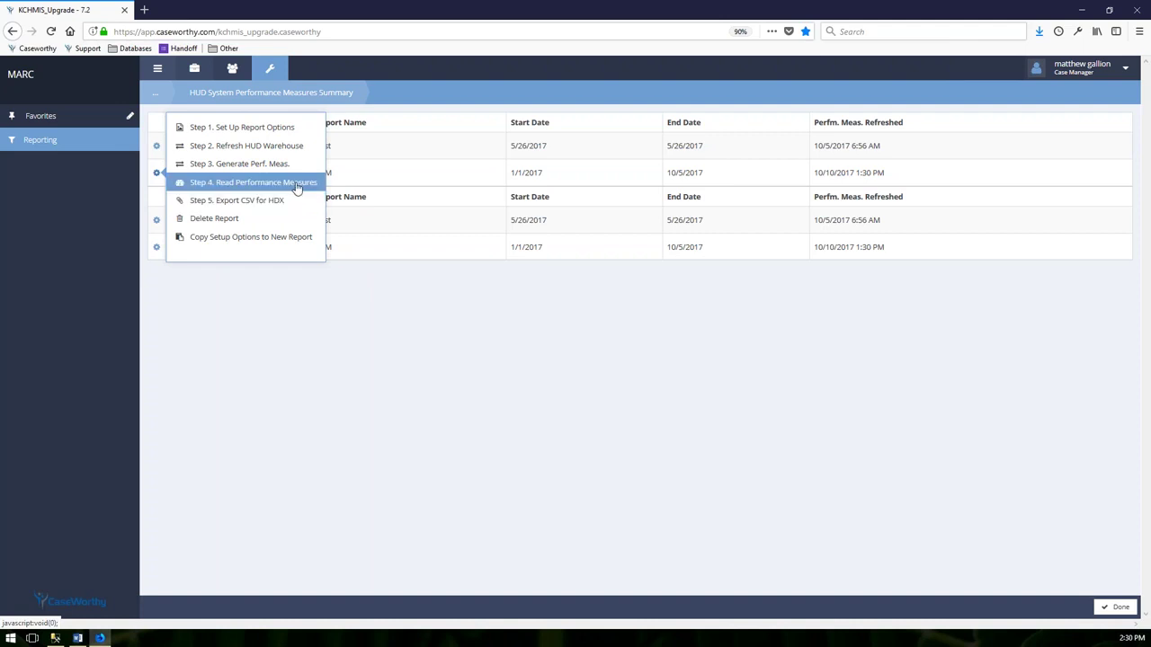
pyautogui.click(297, 183)
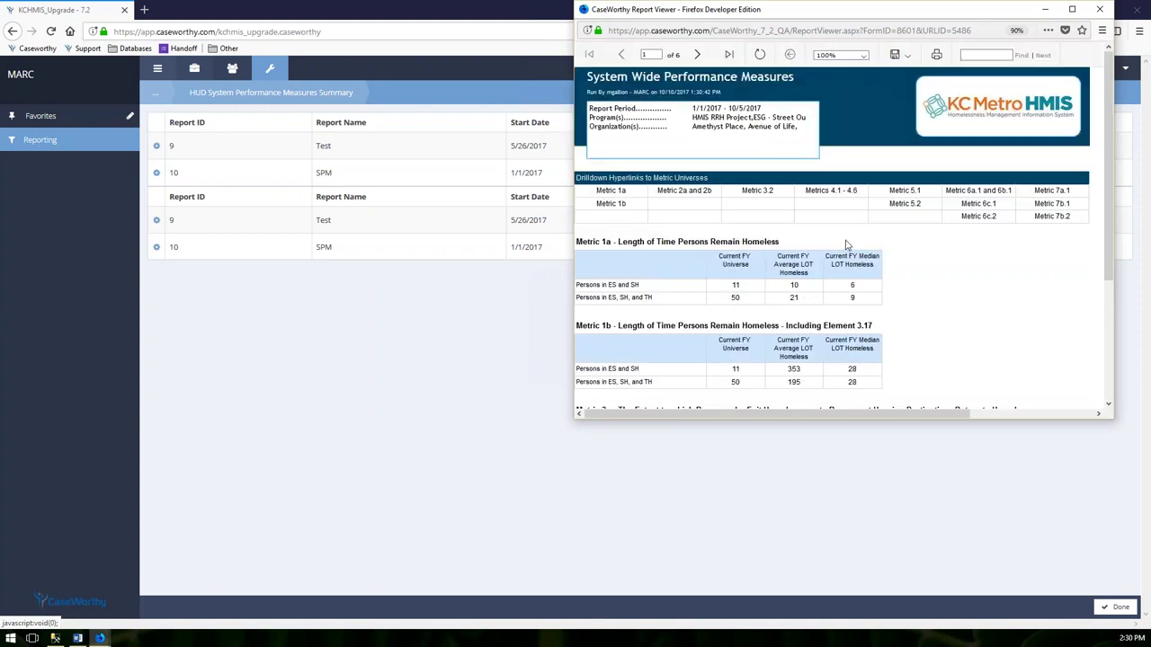
pyautogui.scroll(-2, 847, 244)
pyautogui.scroll(-3, 847, 244)
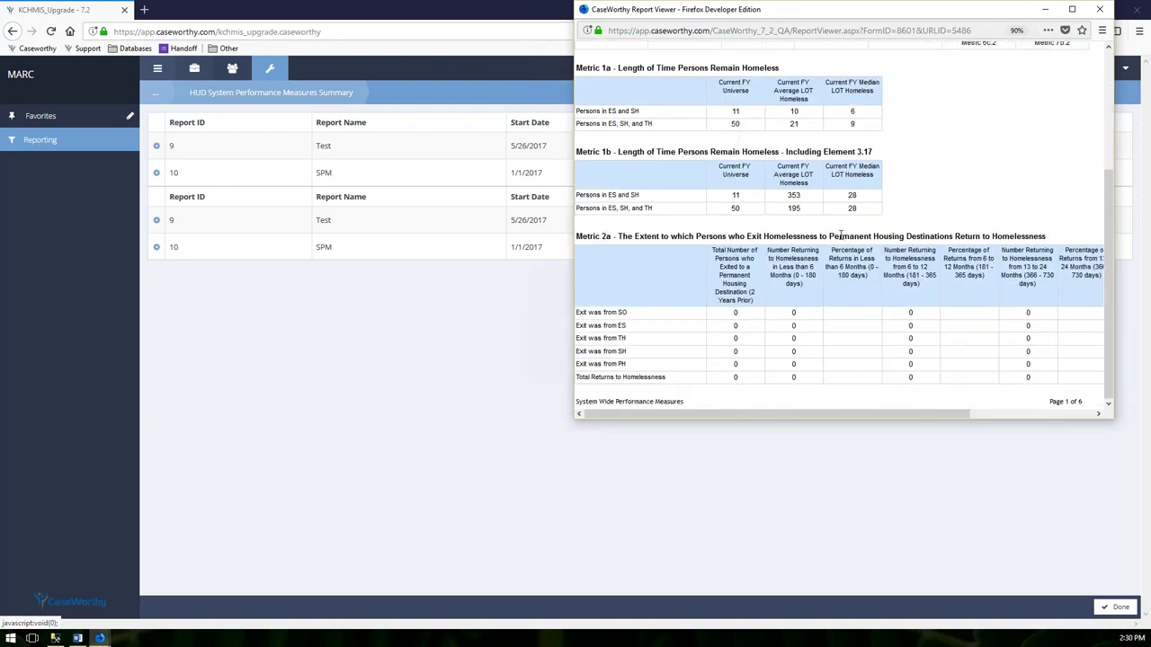
pyautogui.scroll(4, 841, 236)
pyautogui.click(698, 54)
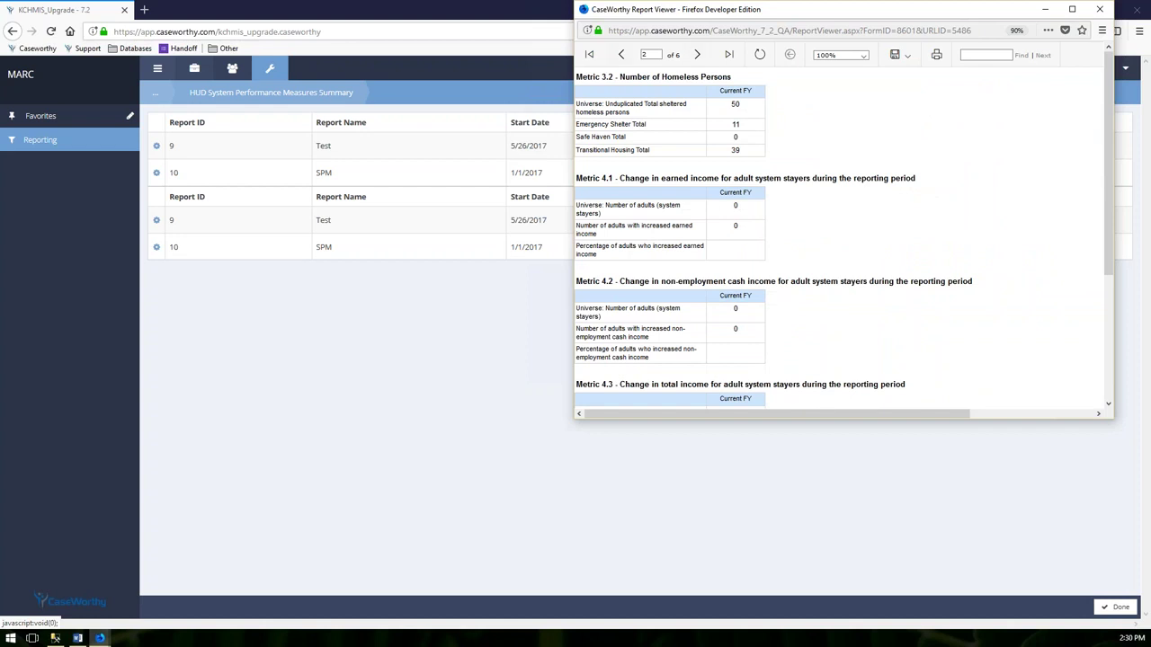
pyautogui.click(620, 55)
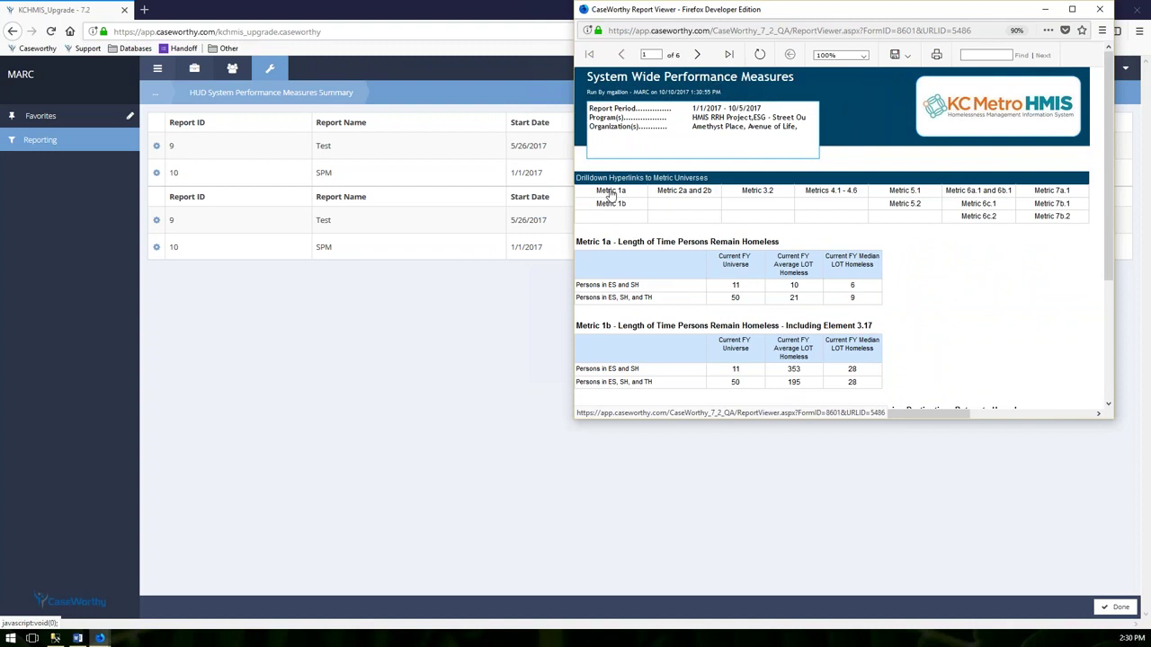
# Drill down to the Metric 1a universe, review its client list, and return to the parent report
pyautogui.click(776, 193)
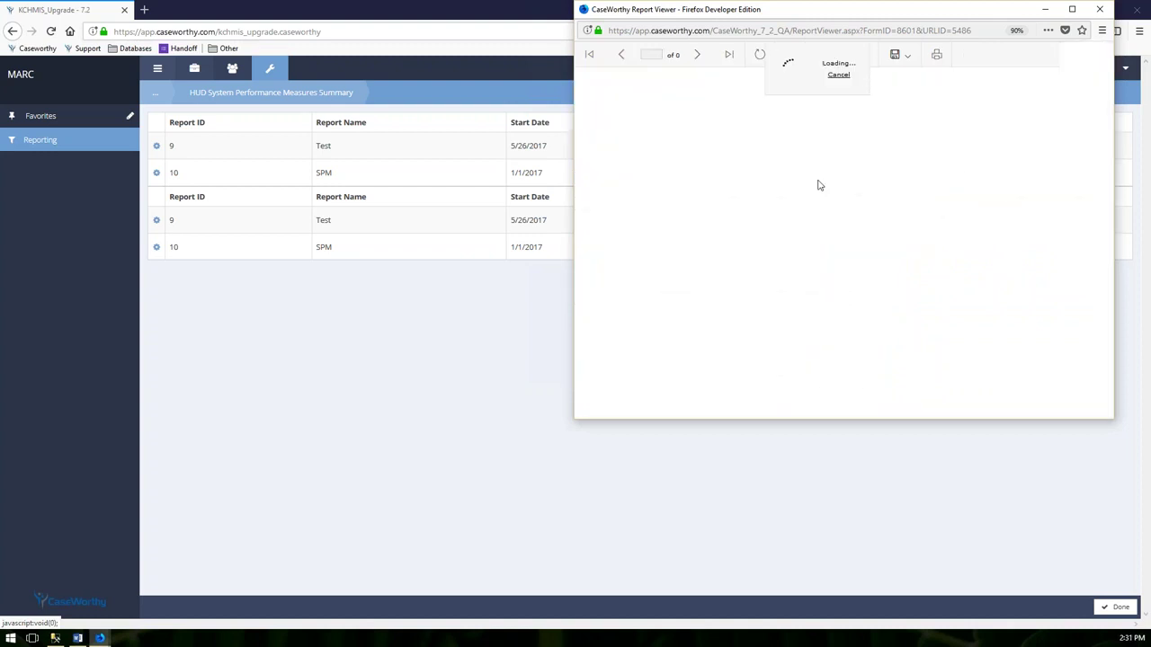
pyautogui.scroll(-5, 729, 350)
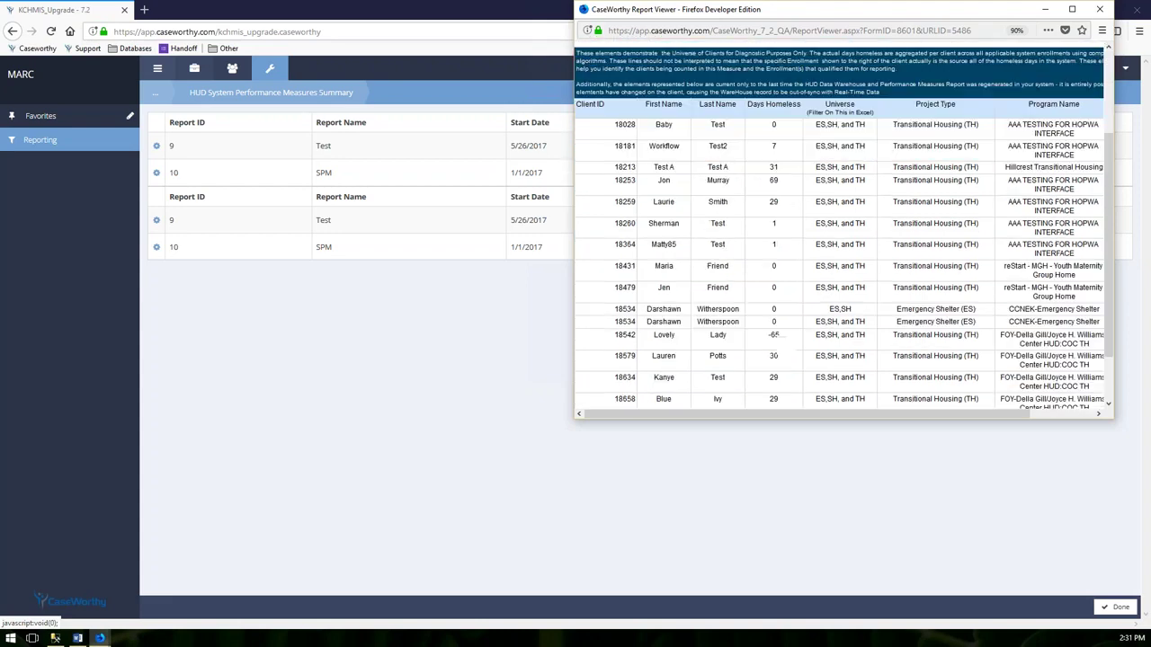
pyautogui.moveTo(777, 416); pyautogui.dragTo(737, 436)
pyautogui.scroll(3, 699, 141)
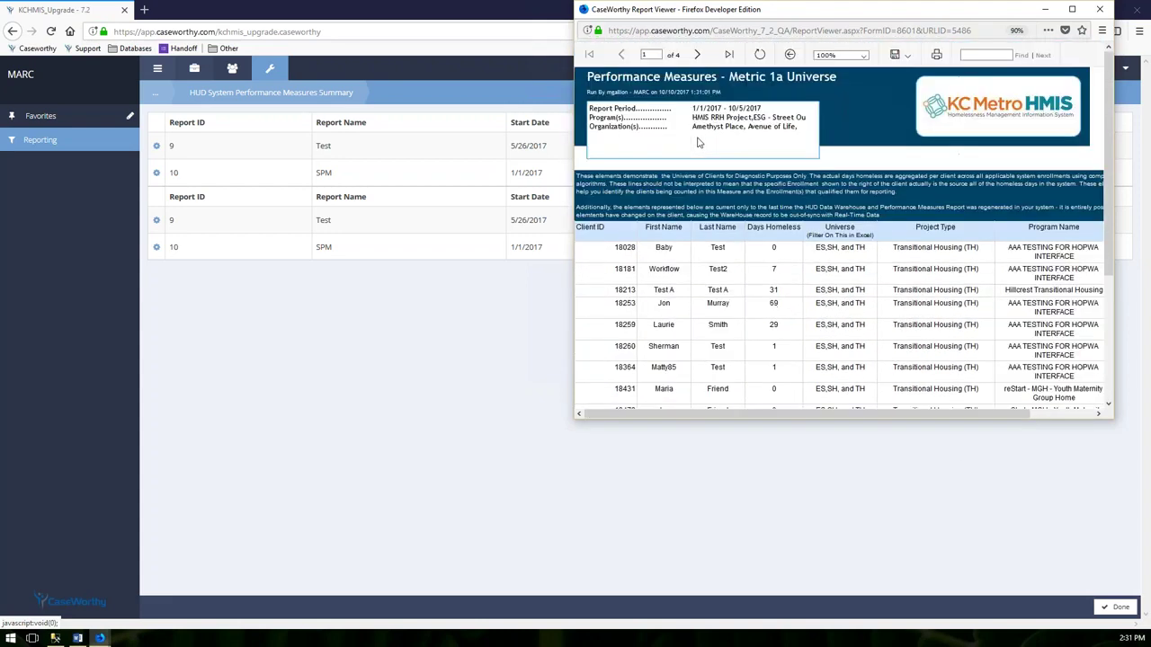
pyautogui.click(790, 56)
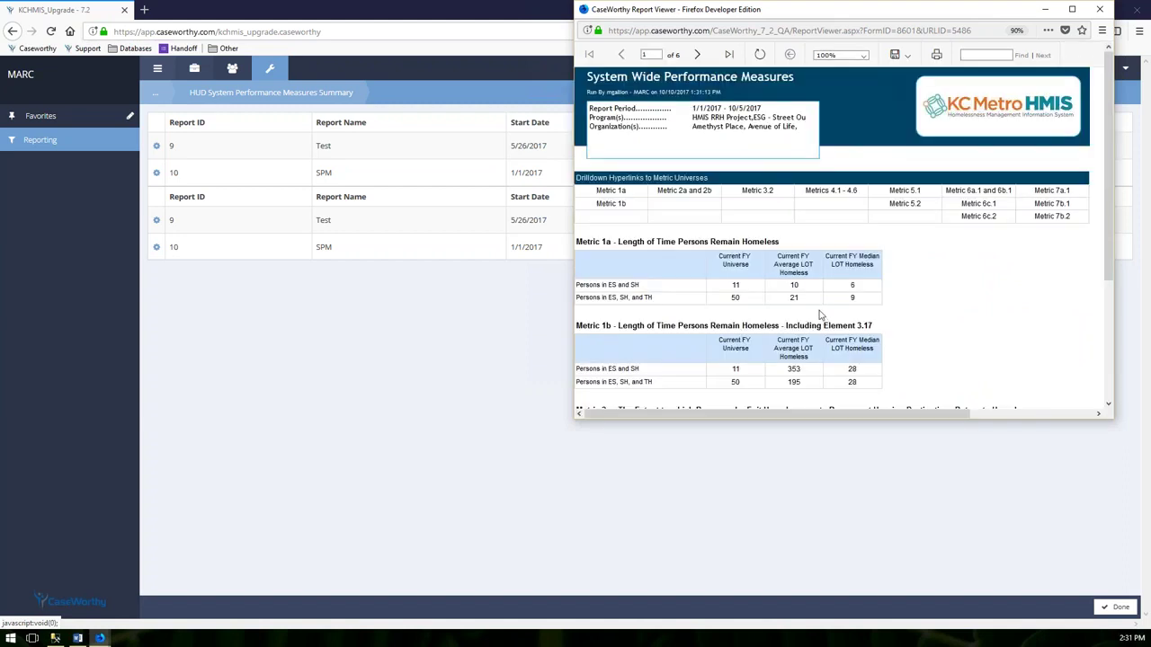
# Queue the SPM report's CSV export for HDX and acknowledge the notice
pyautogui.click(157, 173)
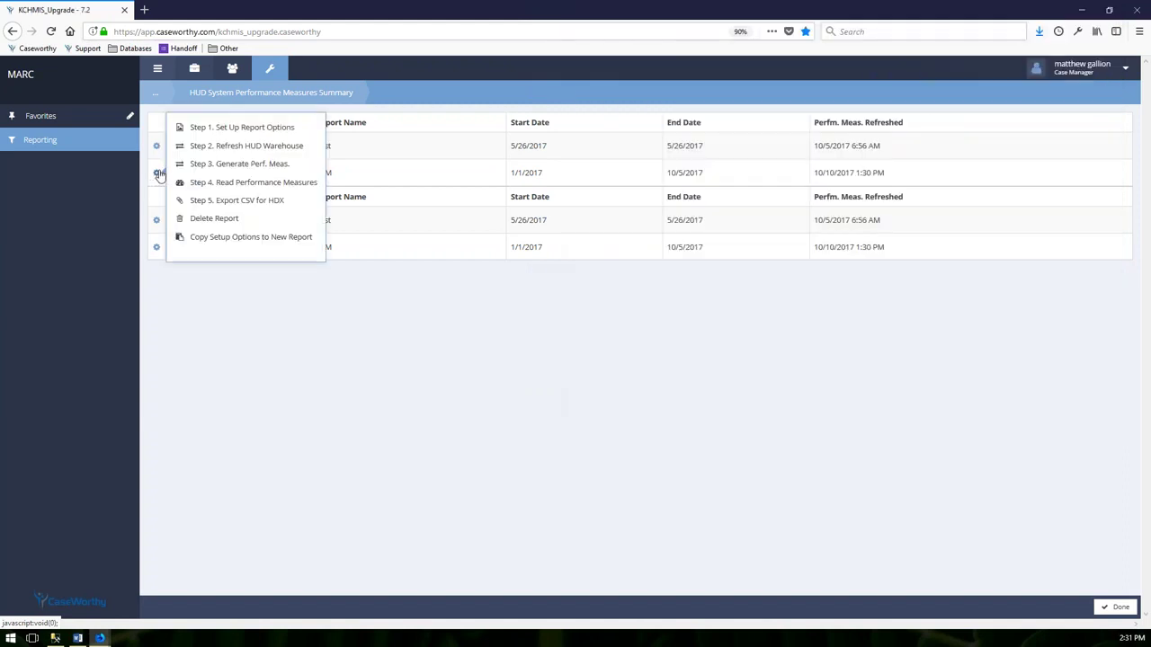
pyautogui.click(290, 206)
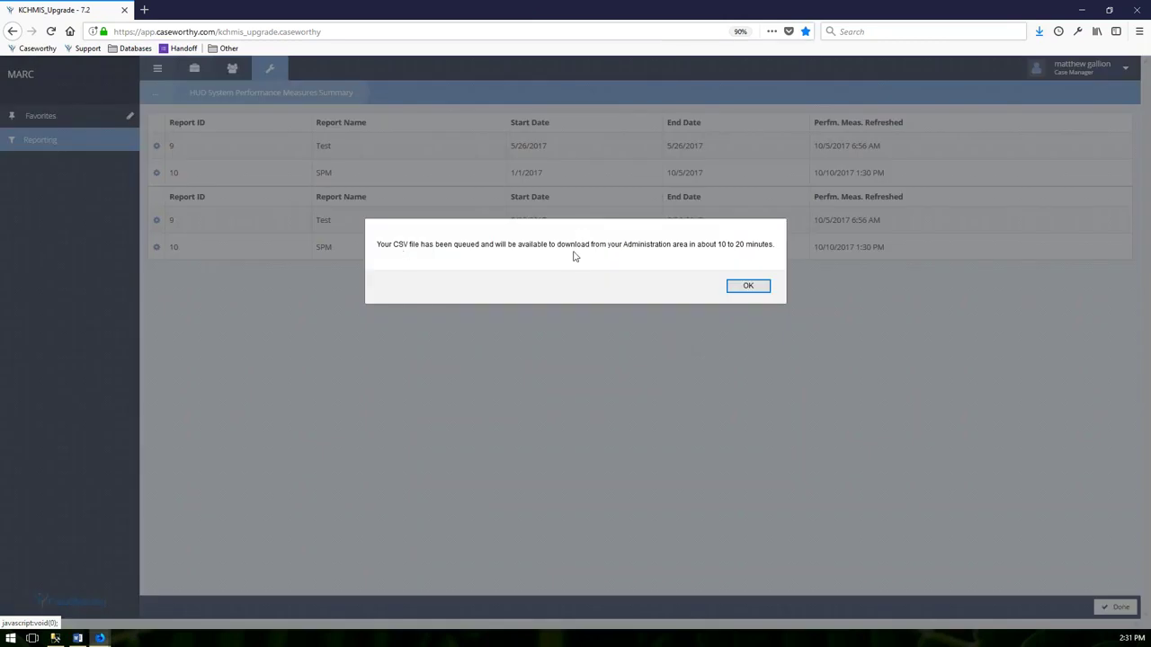
pyautogui.click(762, 289)
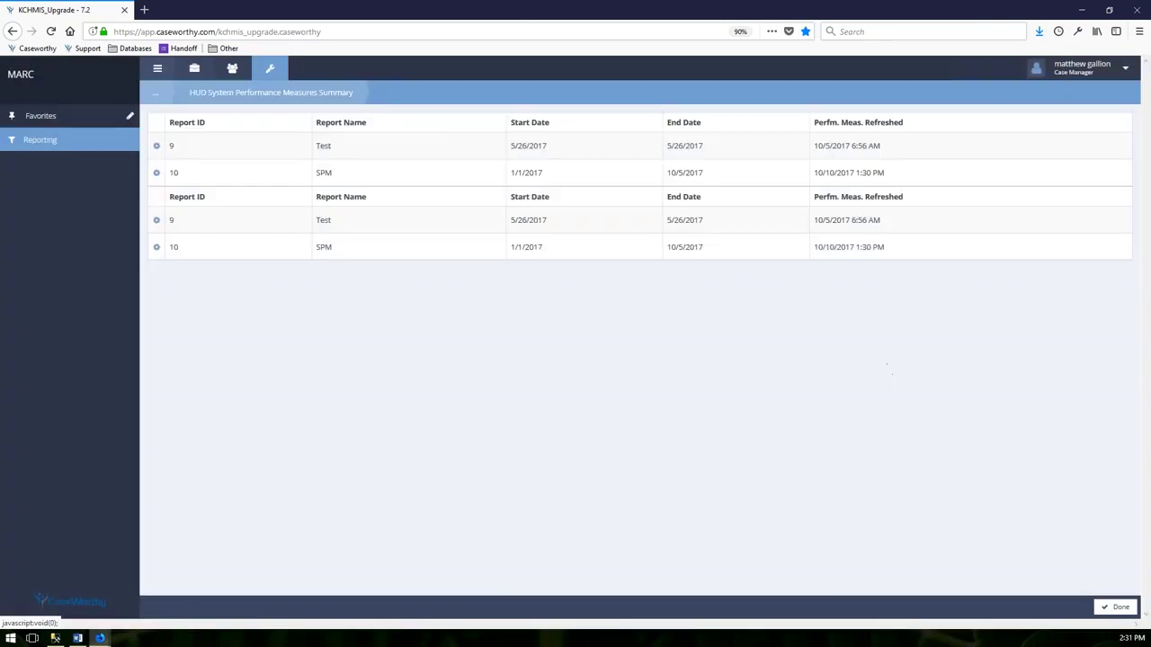
# Switch the account's role from Case Manager to System Admin
pyautogui.click(1125, 68)
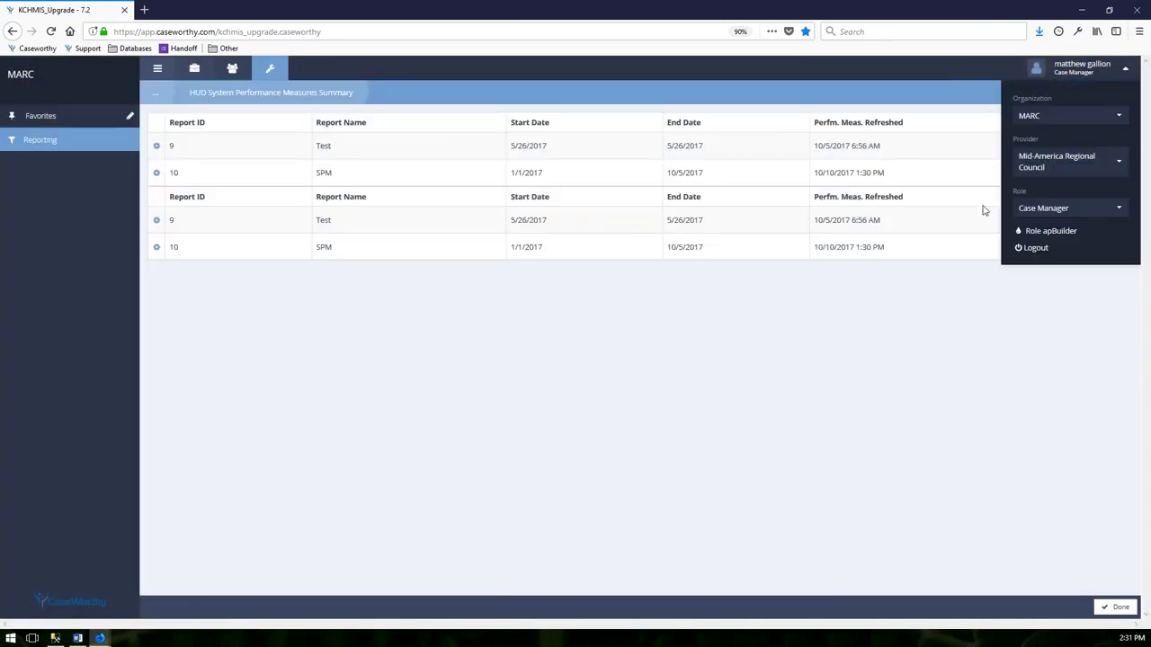
pyautogui.click(1111, 210)
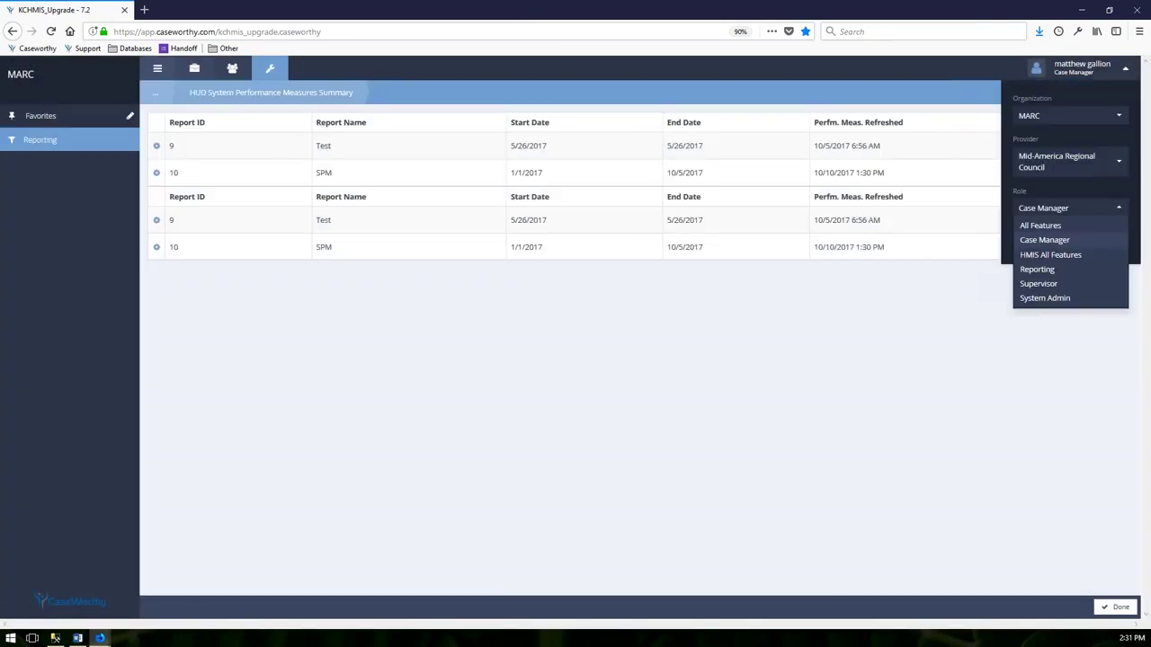
pyautogui.click(1052, 301)
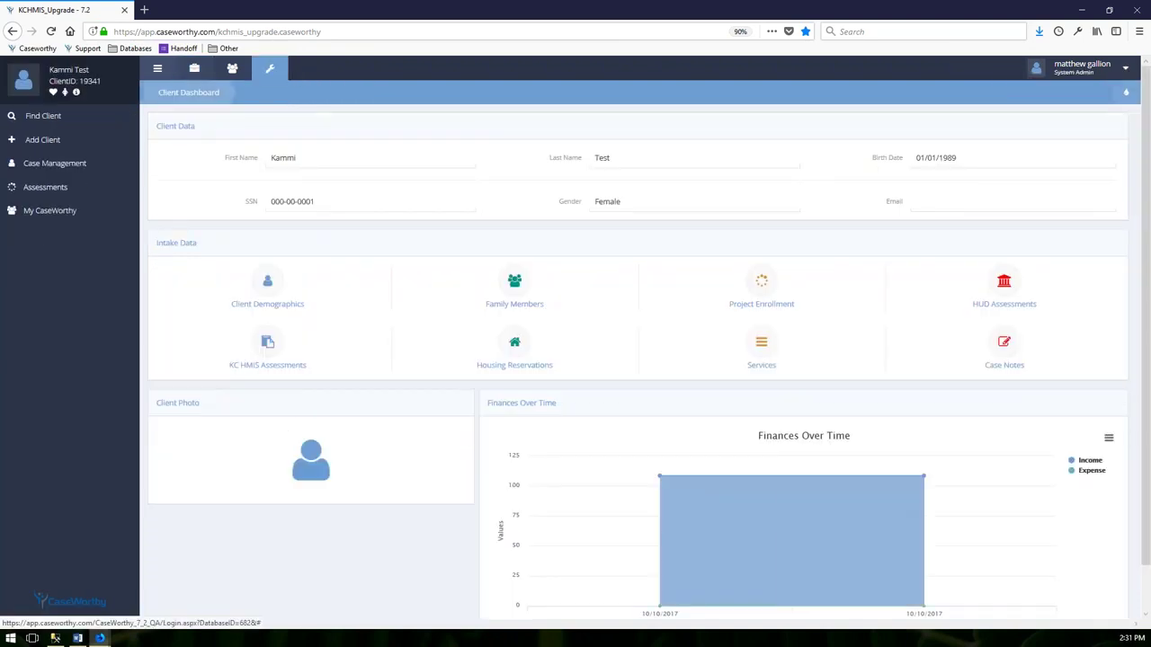
# Open Batch File Exports under system administration and examine the SPM Performance Measures and SAGE CoC APR export entries
pyautogui.click(274, 78)
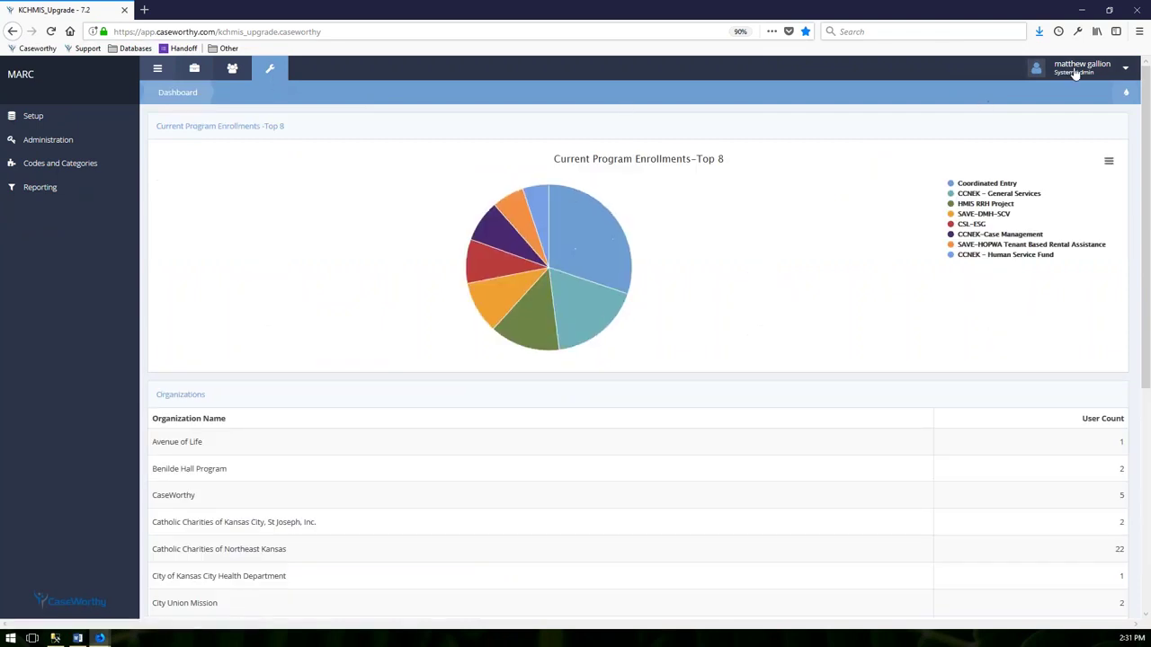
pyautogui.click(52, 144)
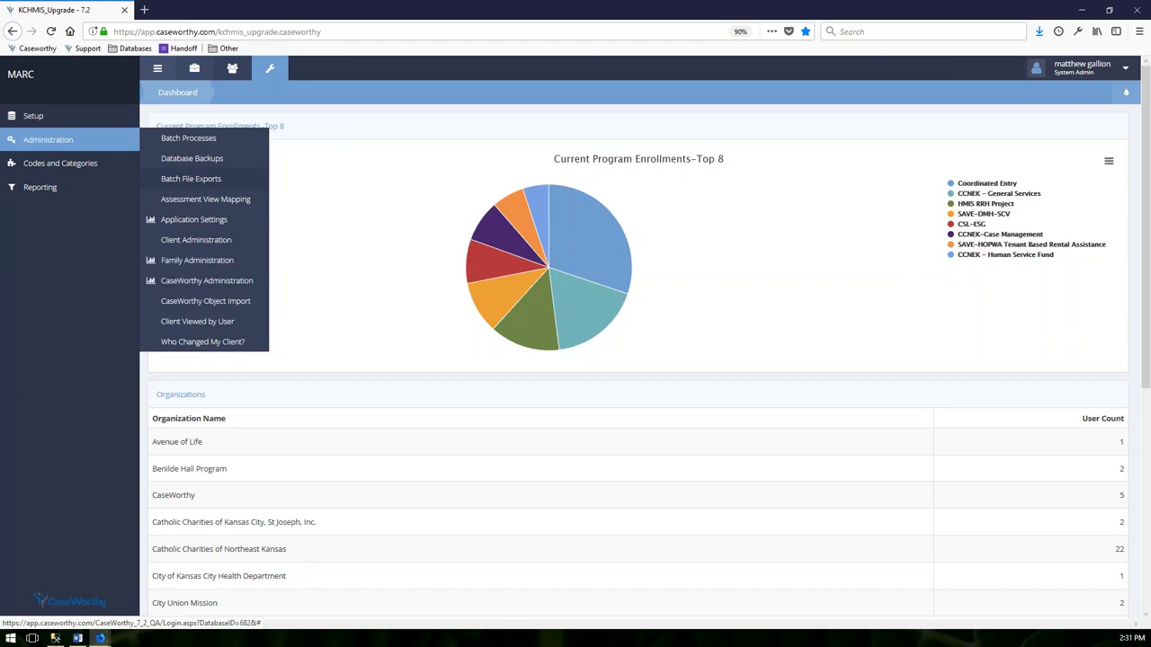
pyautogui.click(190, 179)
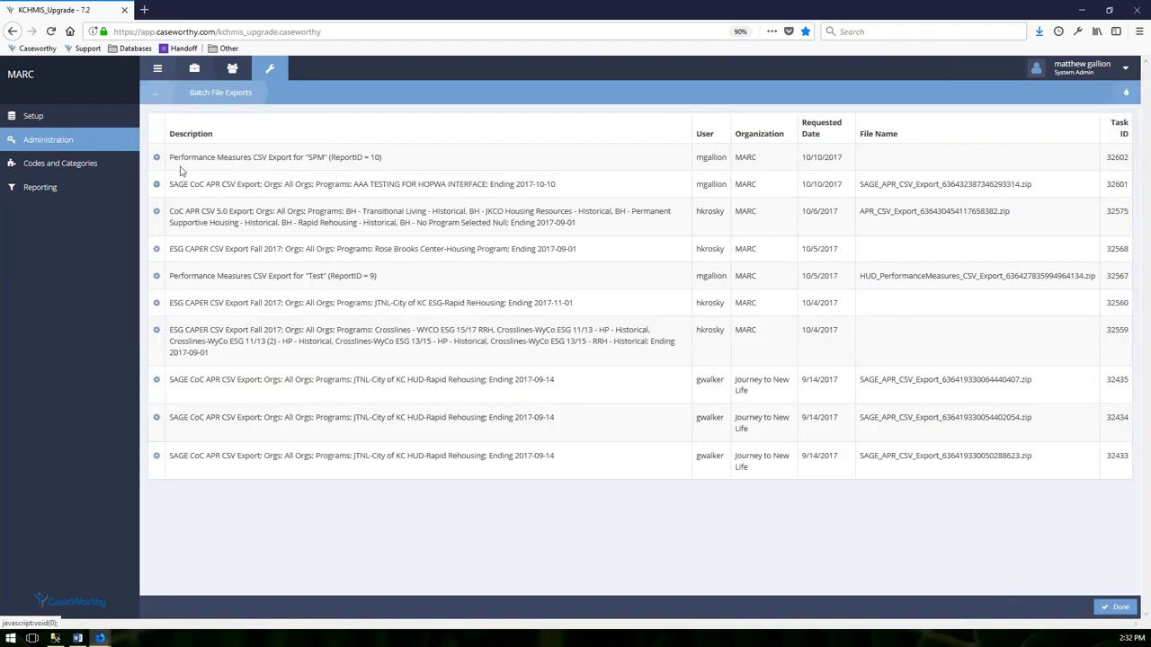
pyautogui.moveTo(169, 158); pyautogui.dragTo(376, 158)
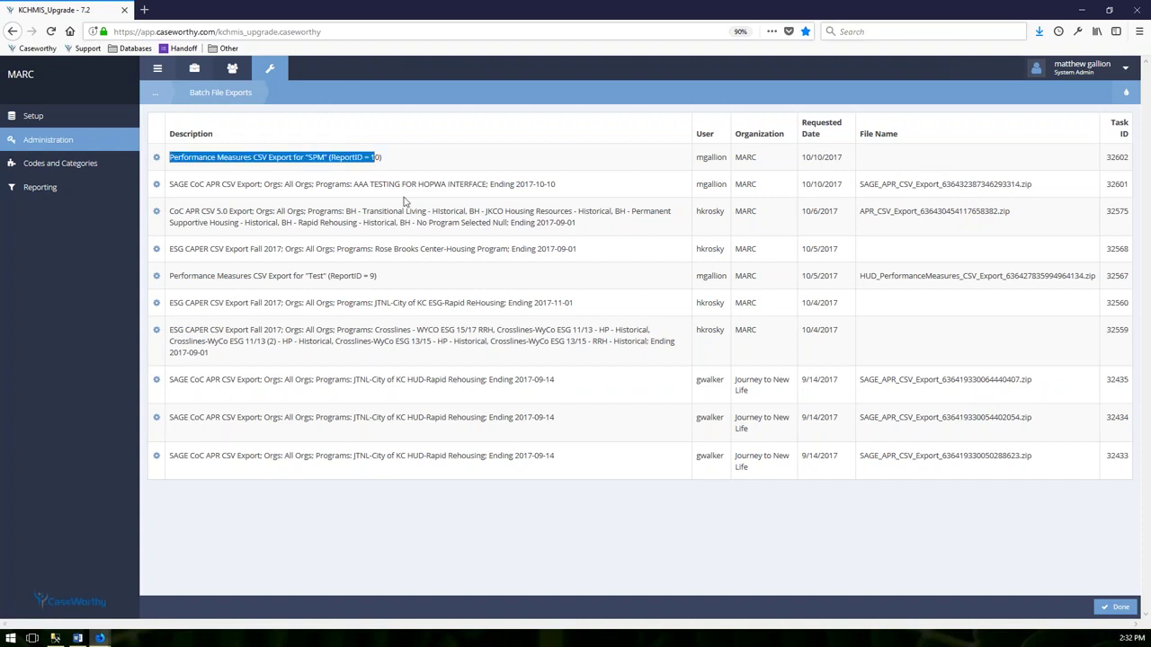
pyautogui.moveTo(169, 193); pyautogui.dragTo(1063, 187)
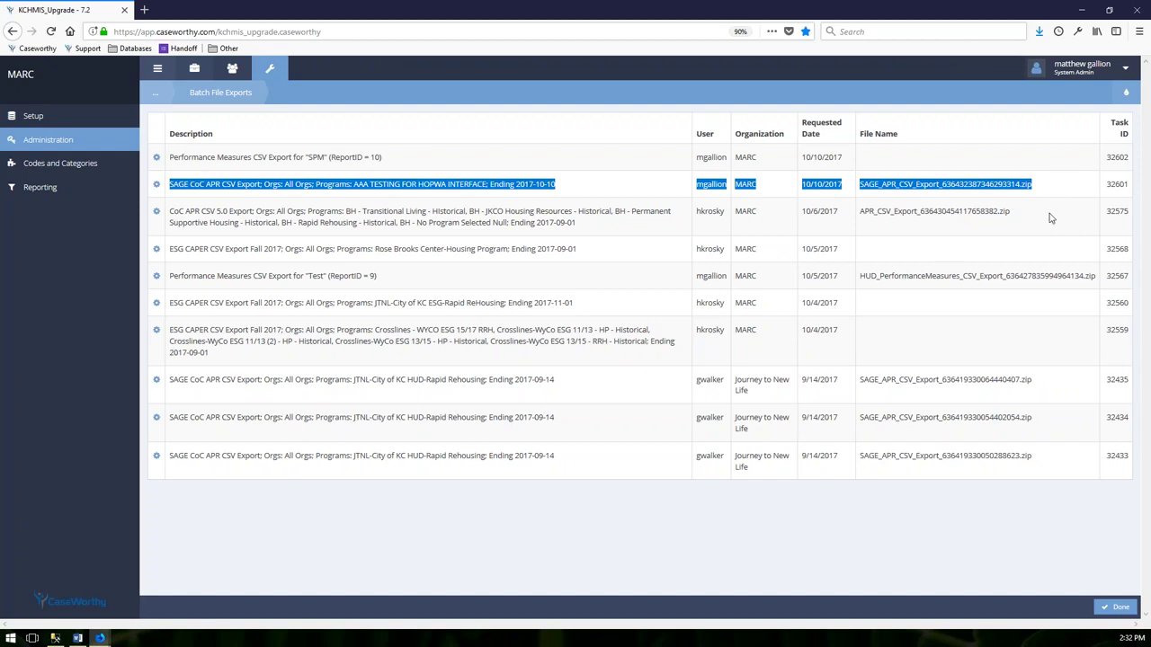
pyautogui.click(1050, 219)
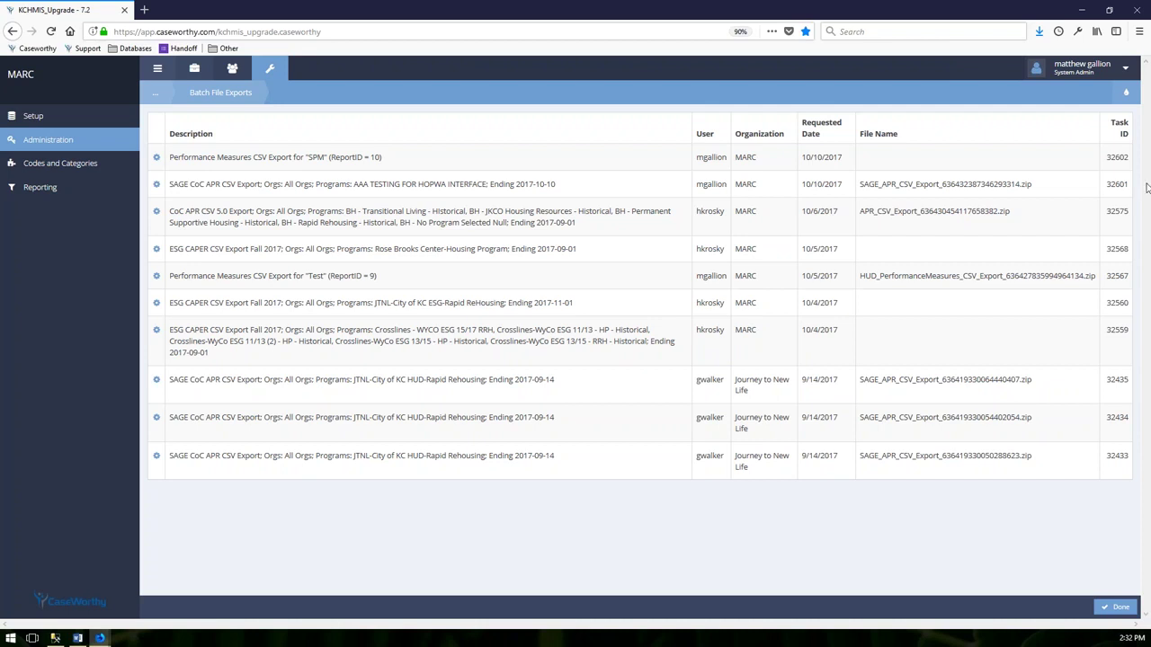
# Open the Compliance Reports page and look over its HMIS / HUD, Veteran/HOPWA and VI SPDAT report sections
pyautogui.click(39, 187)
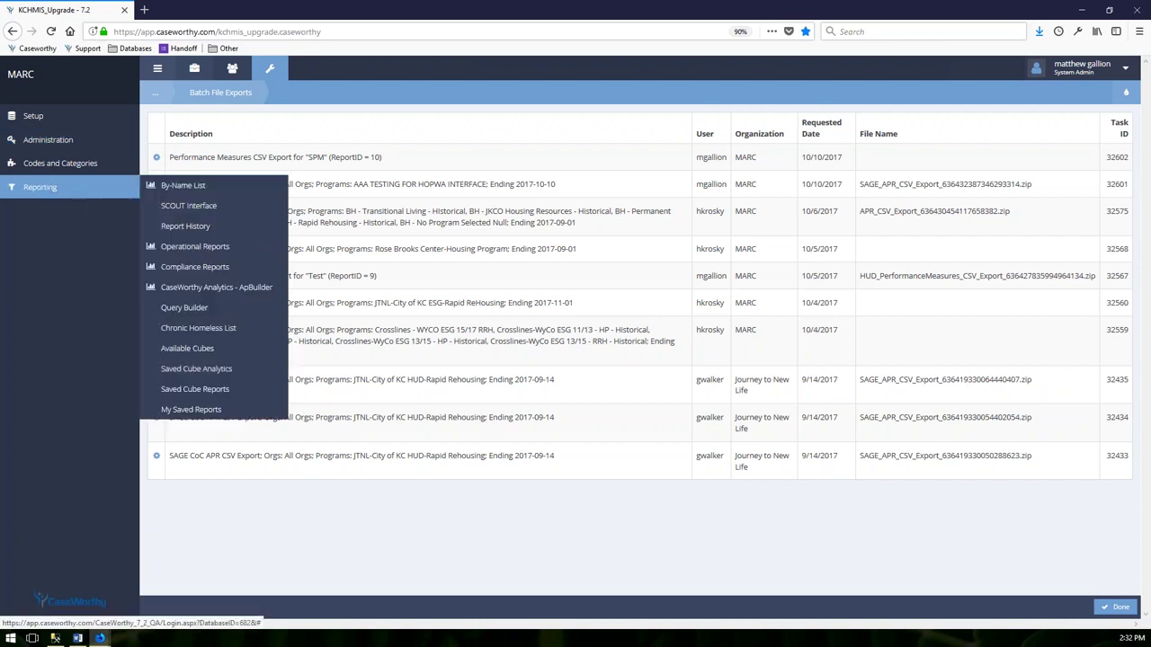
pyautogui.click(226, 267)
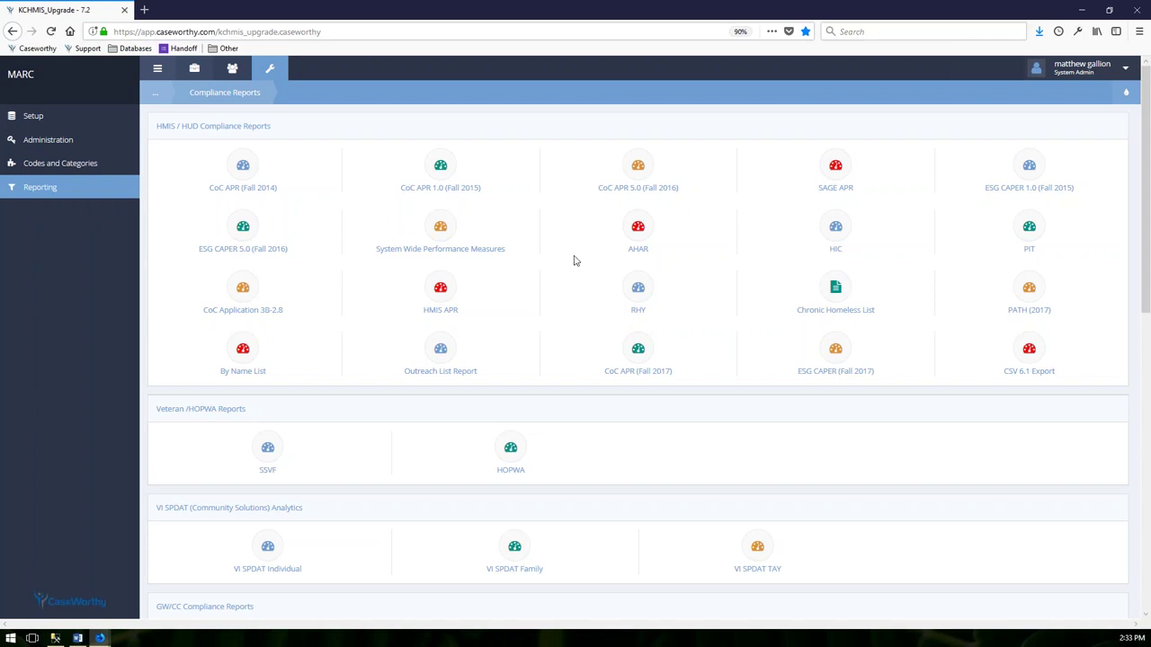
pyautogui.scroll(-1, 573, 261)
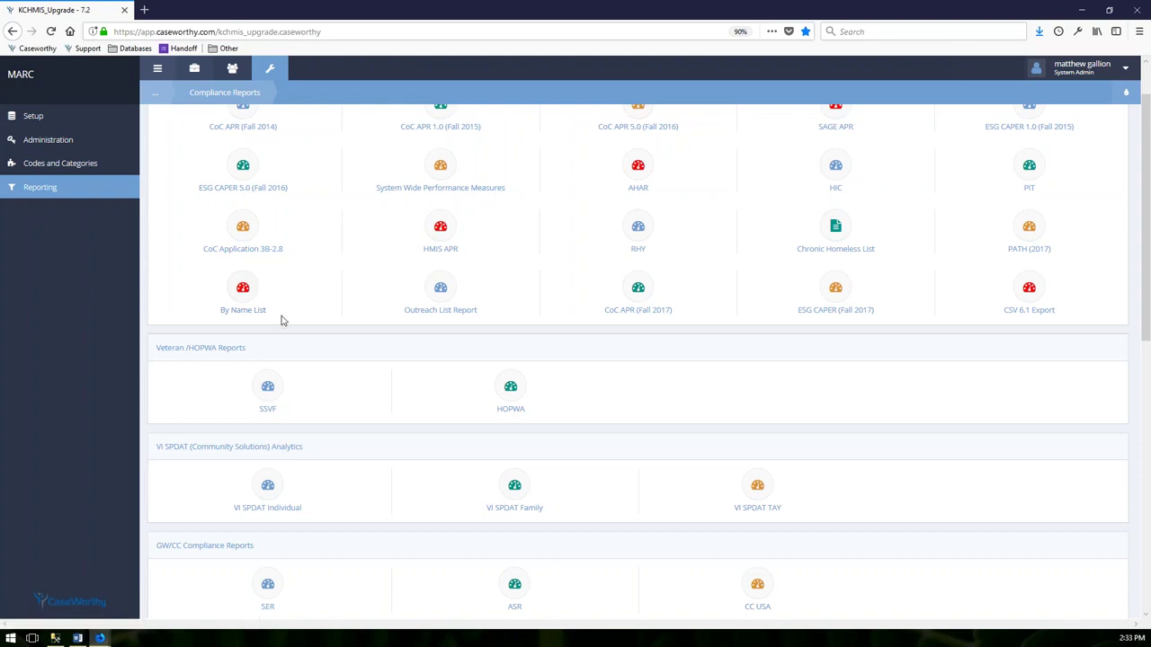
pyautogui.scroll(-1, 281, 321)
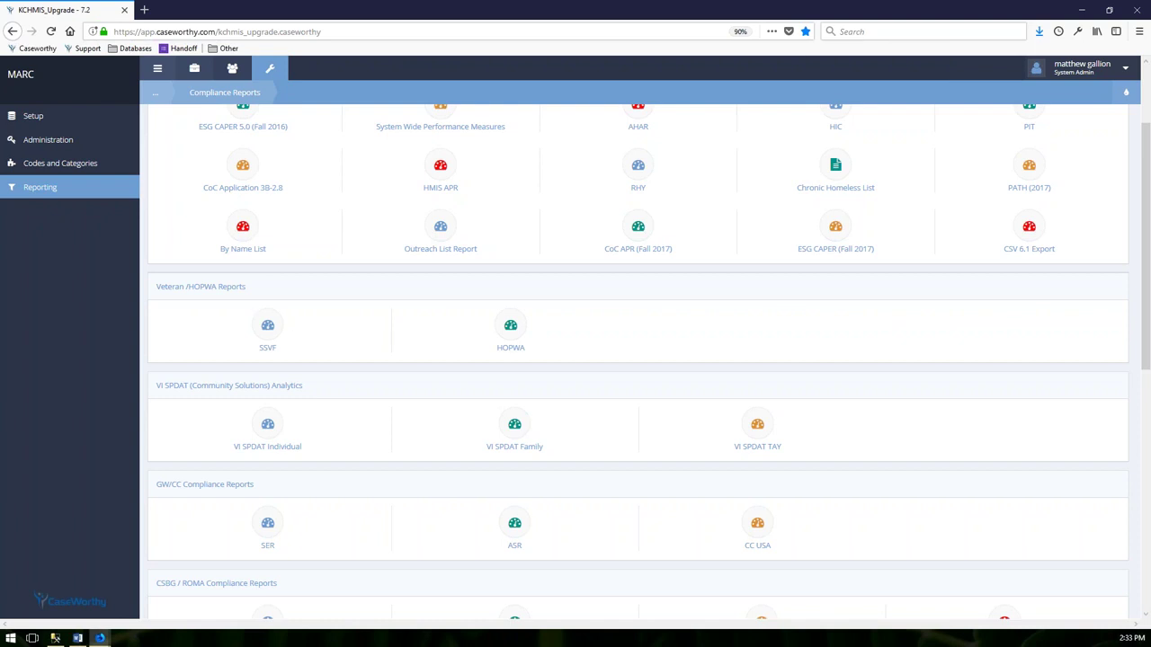
pyautogui.scroll(3, 322, 340)
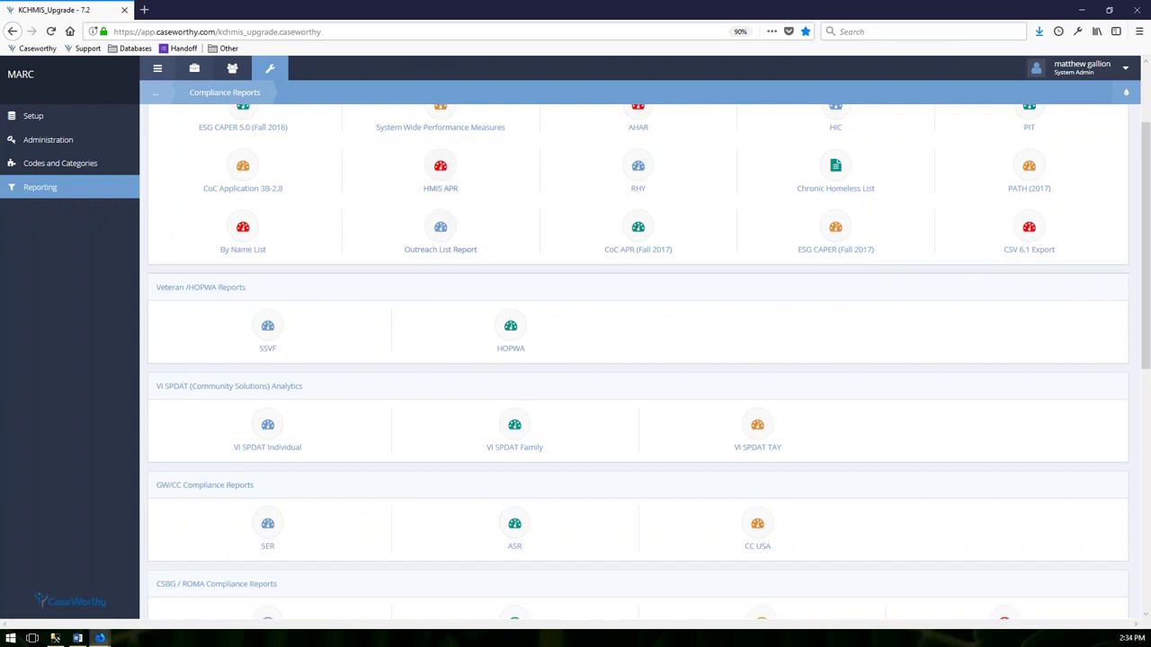
pyautogui.scroll(-2, 441, 404)
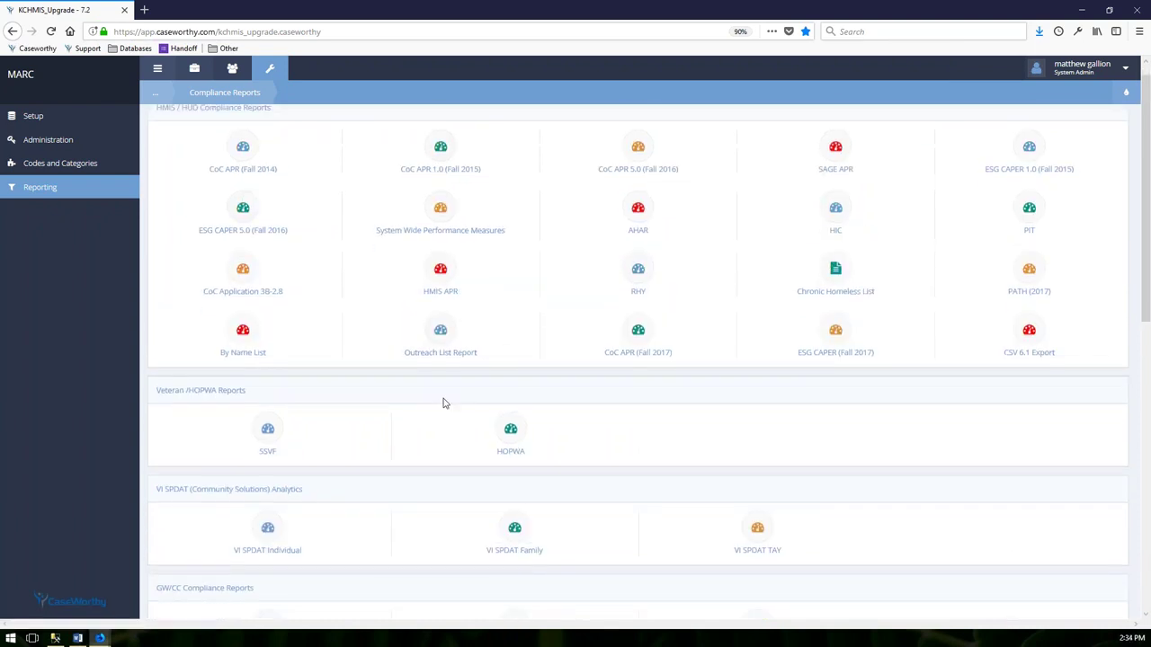
# View the SSVF report's criteria form and return to the Compliance Reports page
pyautogui.click(269, 392)
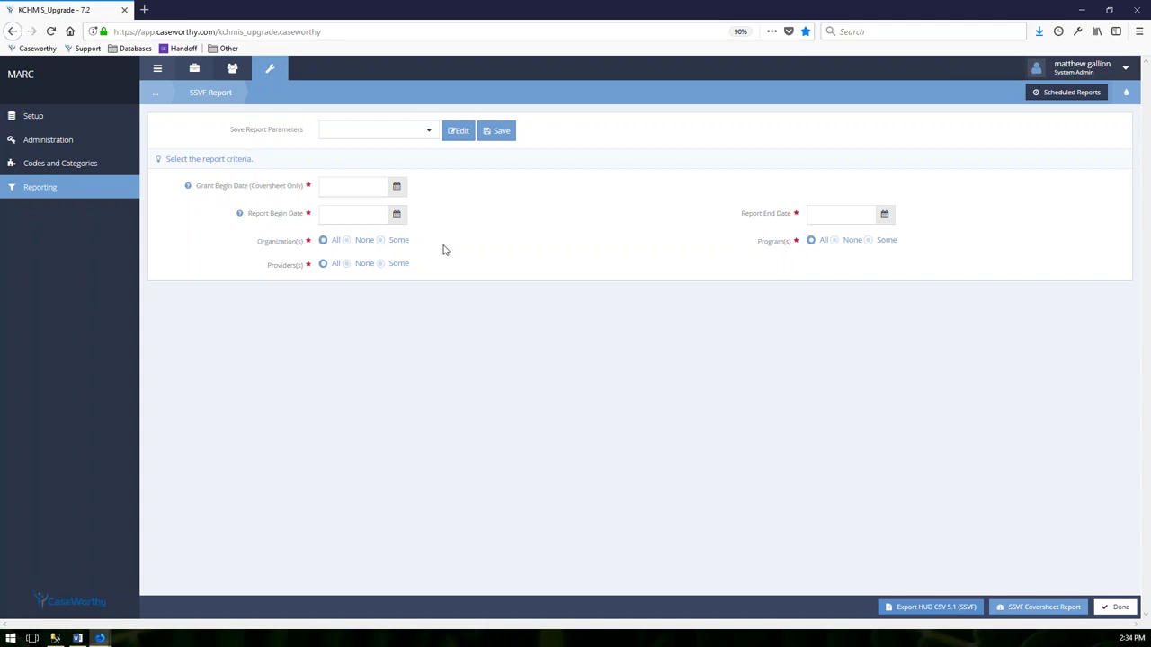
pyautogui.click(155, 93)
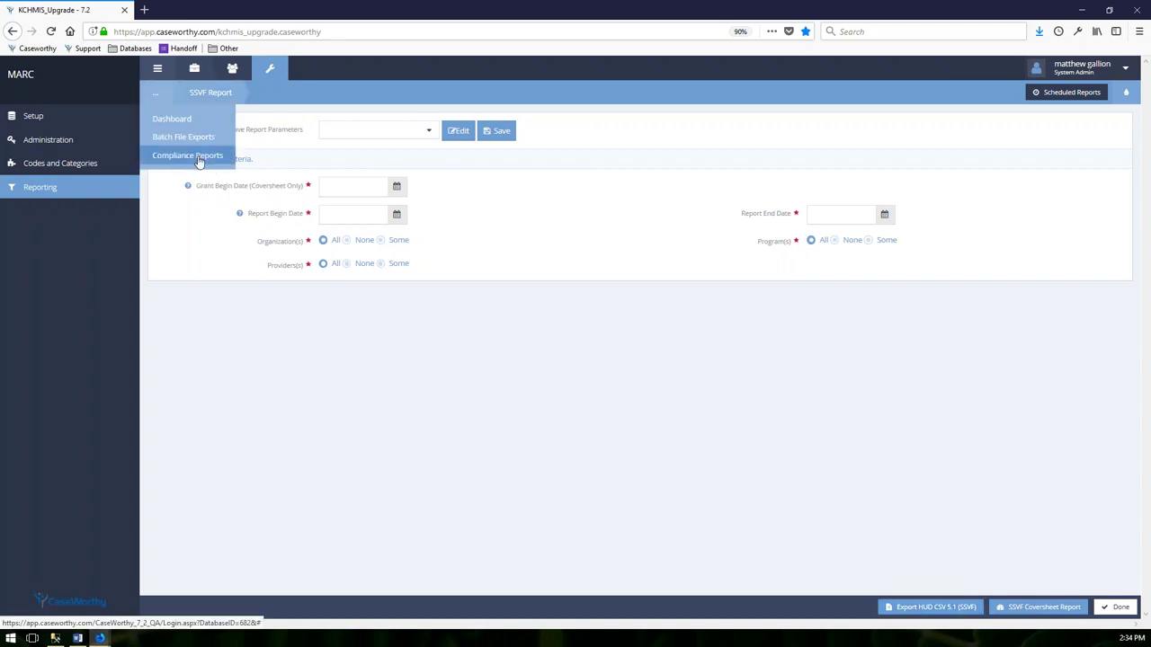
pyautogui.click(197, 156)
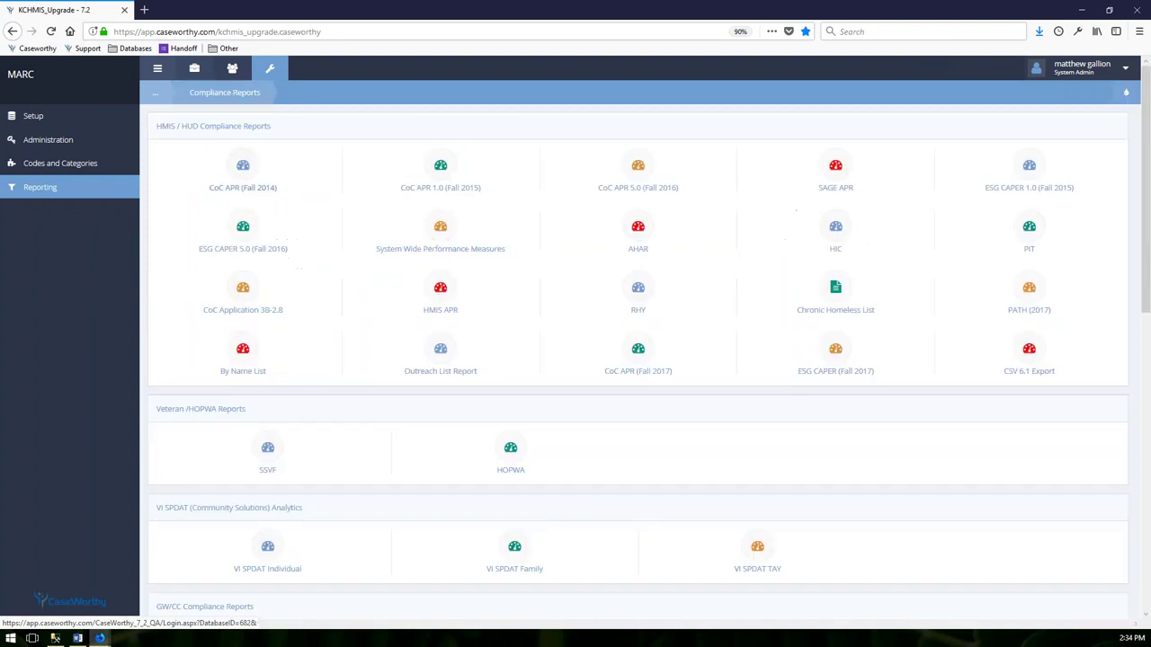
# Look through the remaining compliance report sections and open Data Quality Report (Fall 2017) under Data Quality Monitoring
pyautogui.scroll(-3, 465, 419)
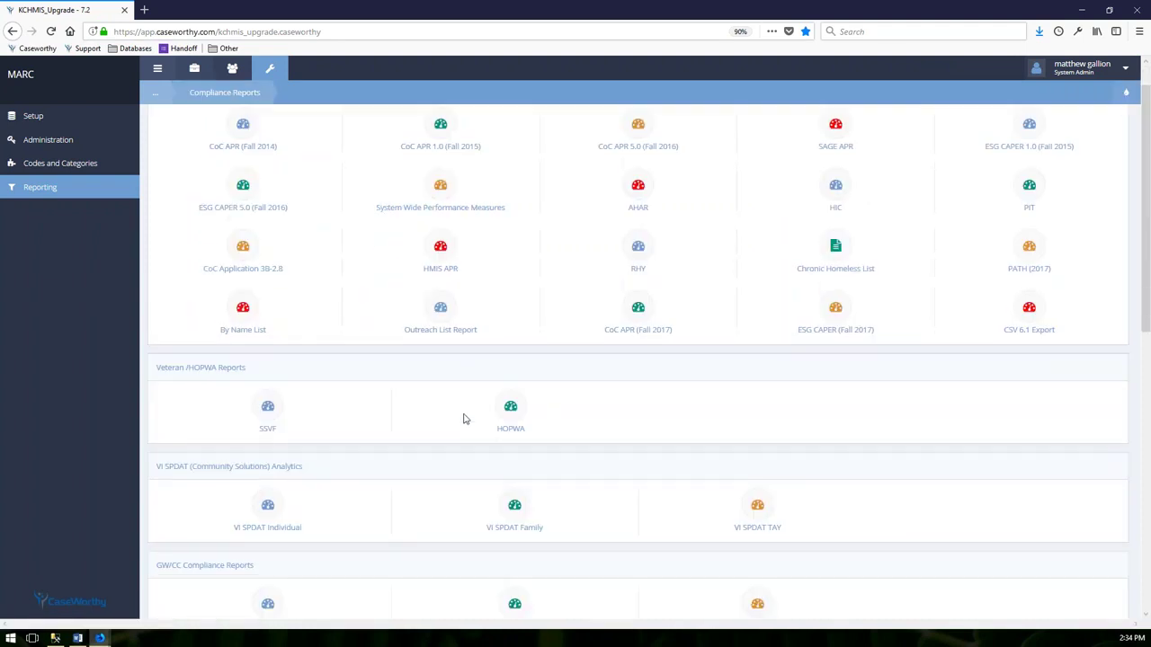
pyautogui.scroll(-1, 698, 393)
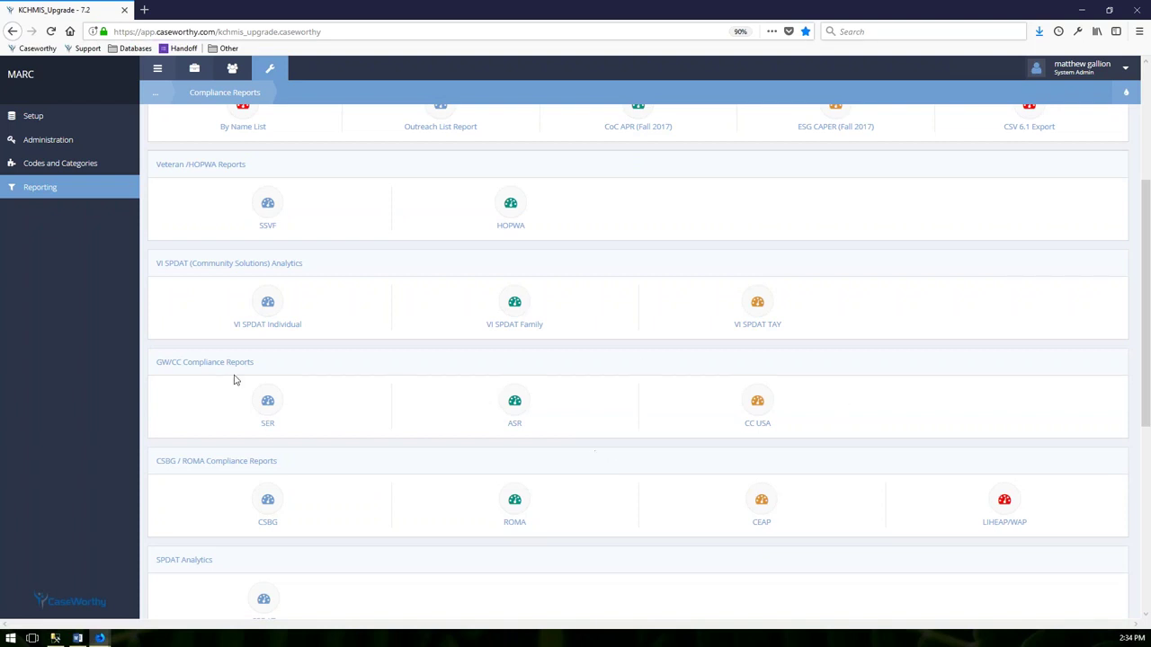
pyautogui.scroll(-1, 671, 362)
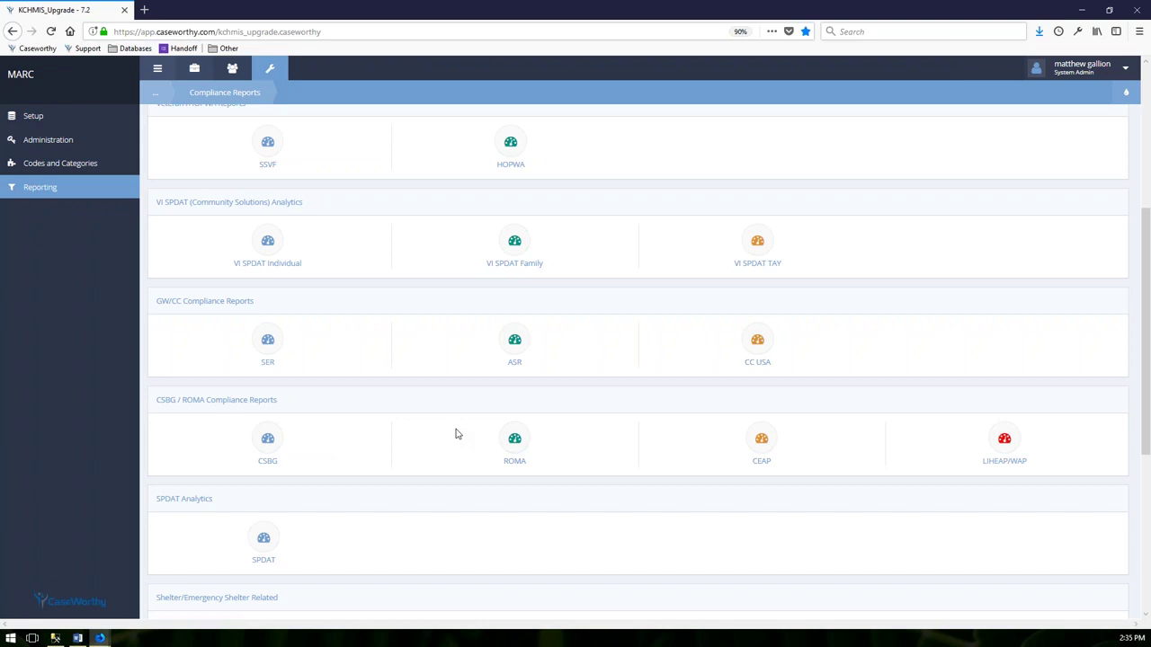
pyautogui.scroll(-1, 442, 432)
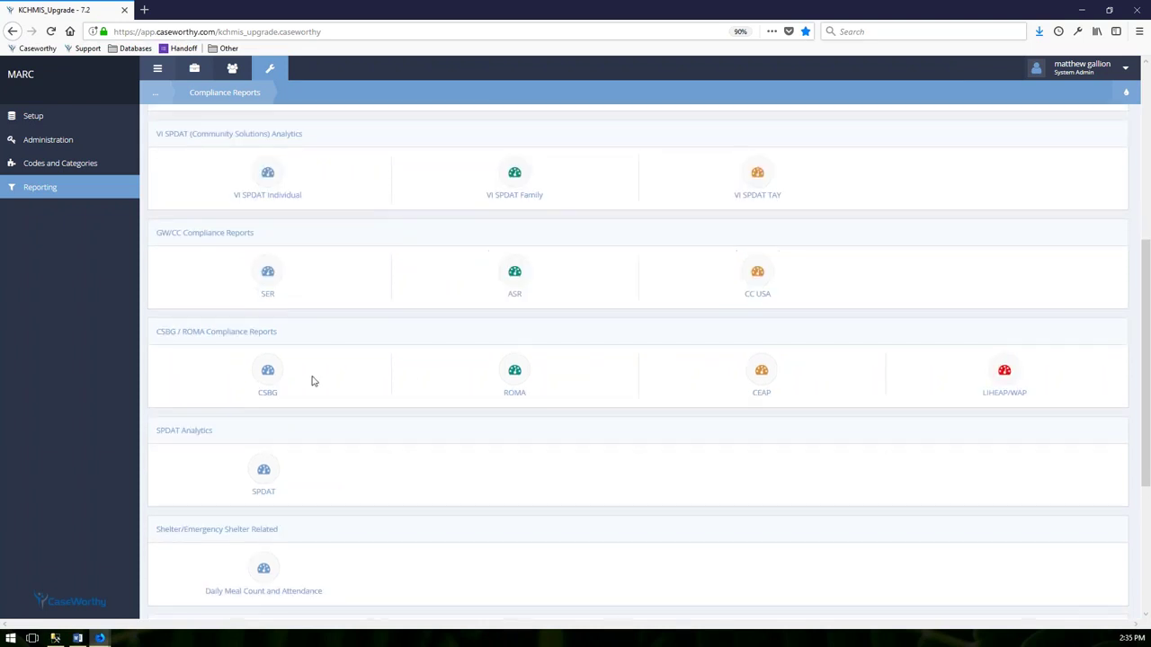
pyautogui.scroll(-5, 312, 381)
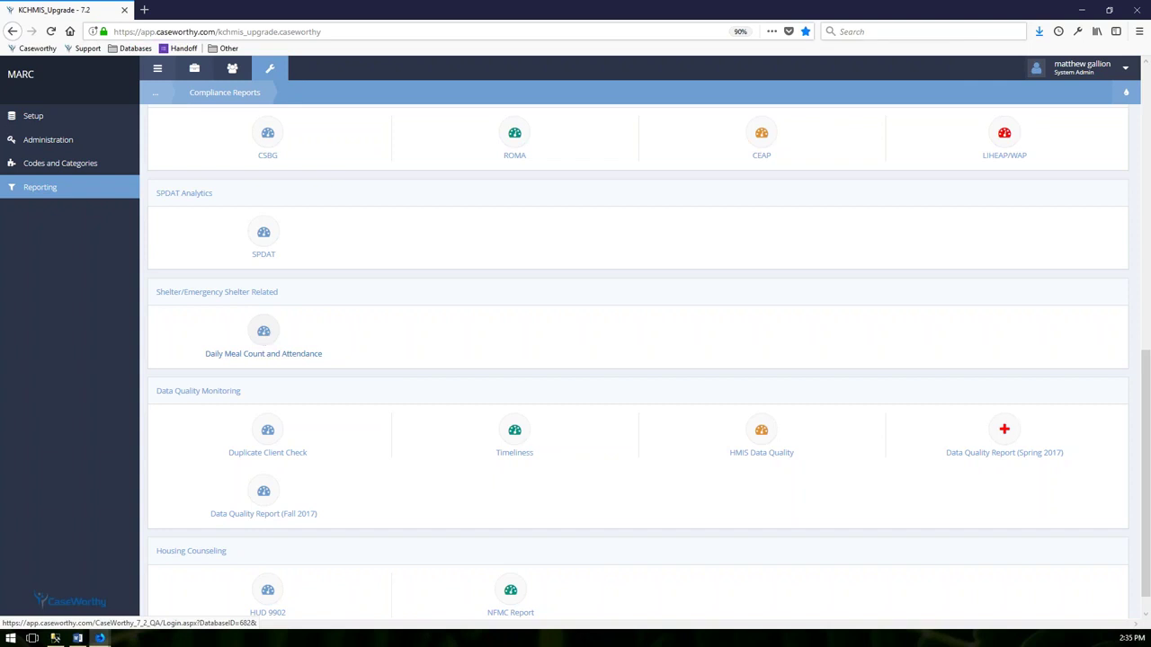
pyautogui.scroll(-1, 392, 406)
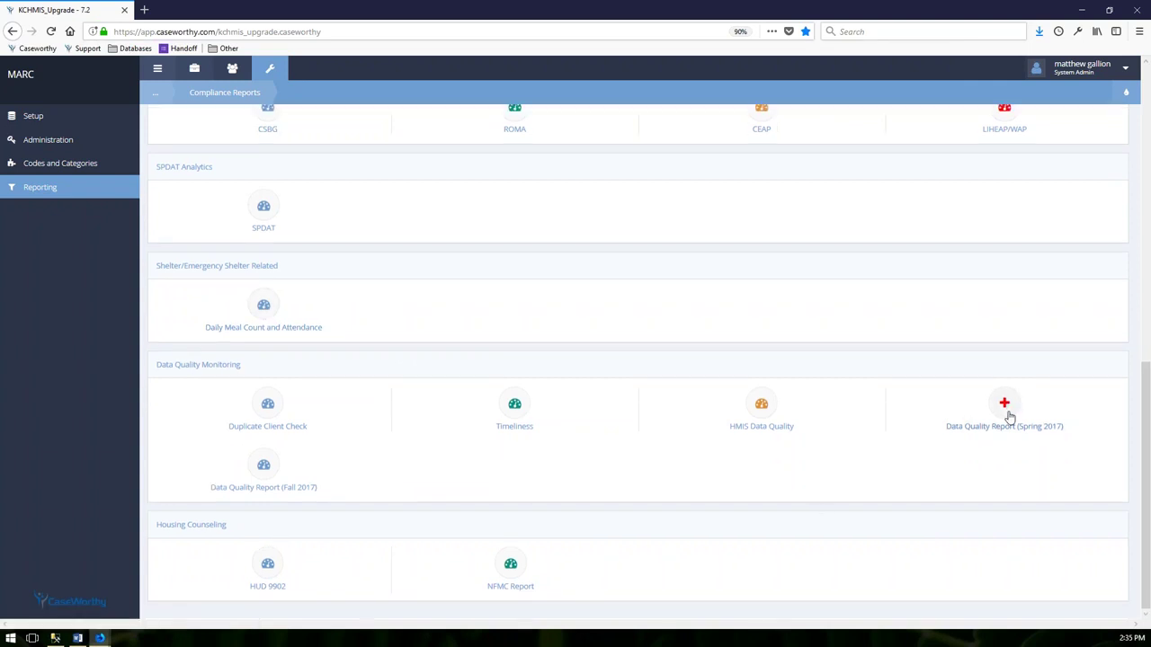
pyautogui.click(264, 477)
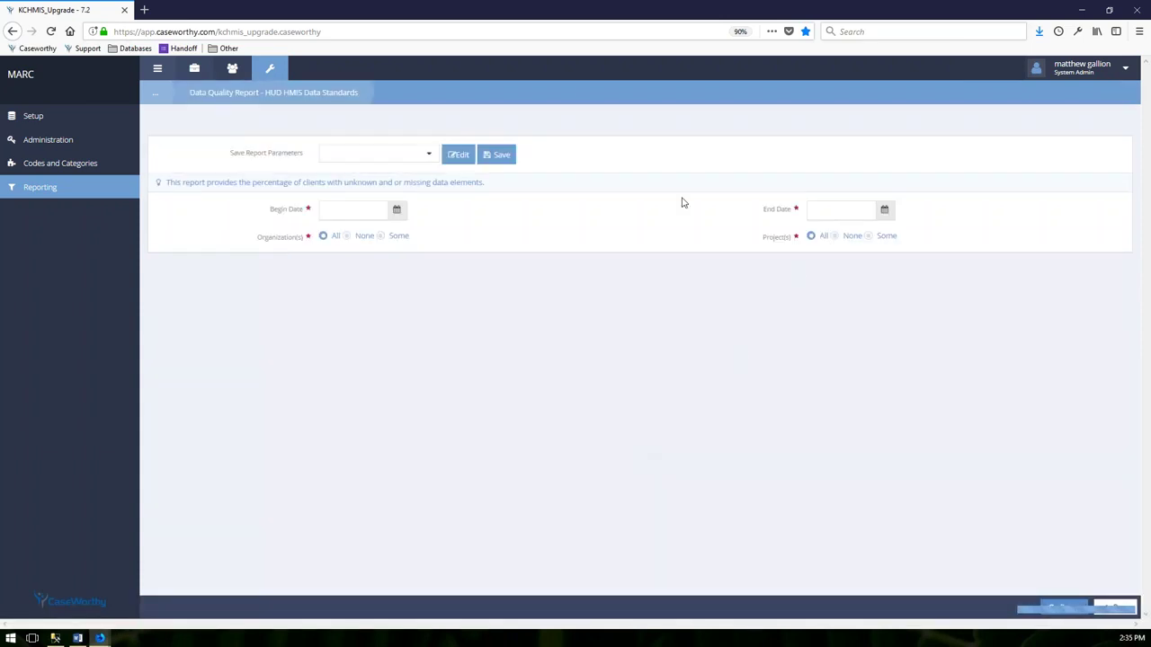
# Run the Data Quality Report for 01/01/2017 to 10/10/2017 with all organizations and projects, and move its viewer window clear of the screen edge
pyautogui.click(366, 186)
pyautogui.write('01/01/2017')
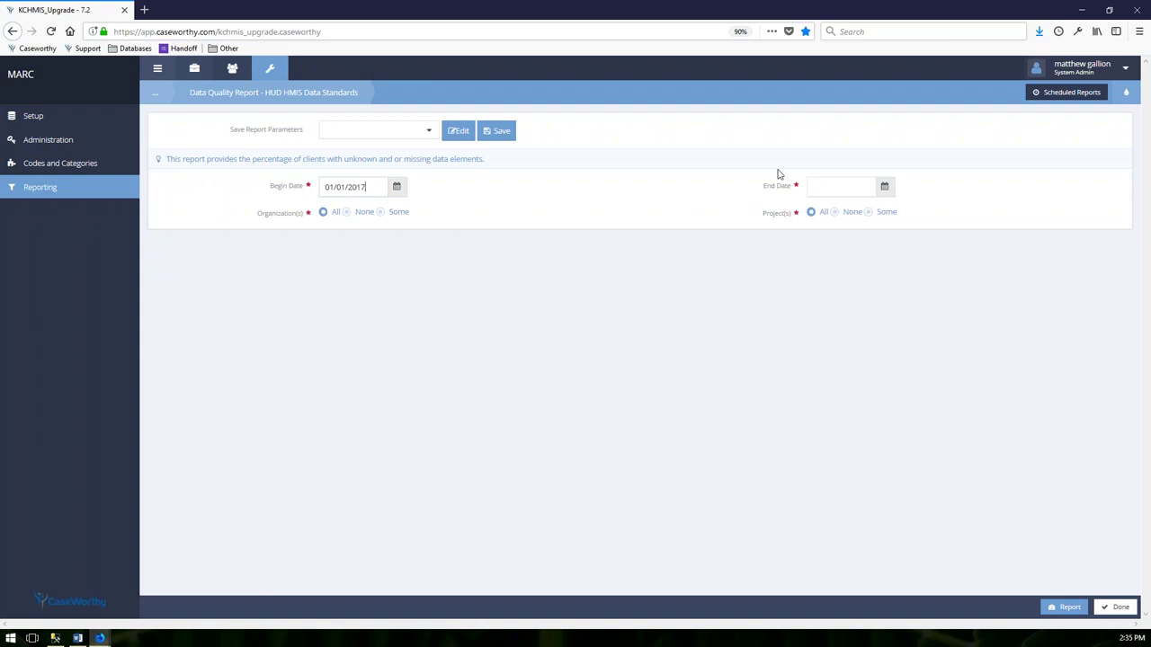
pyautogui.click(817, 187)
pyautogui.write('10/10/2017')
pyautogui.click(1069, 609)
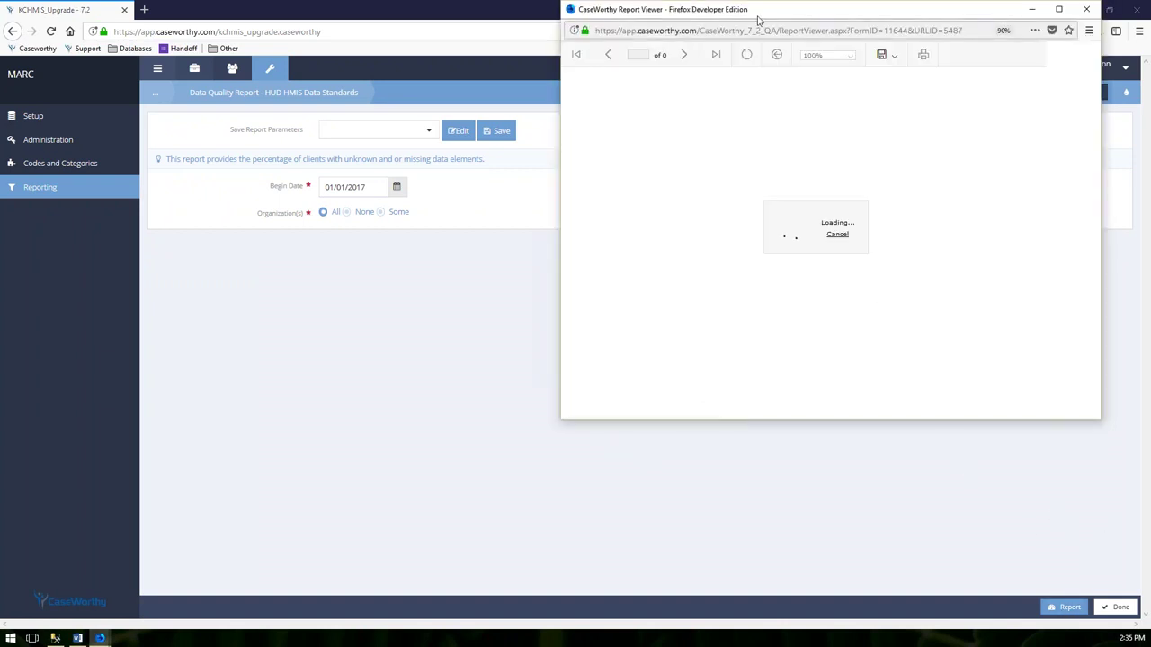
pyautogui.moveTo(758, 17); pyautogui.dragTo(533, 66)
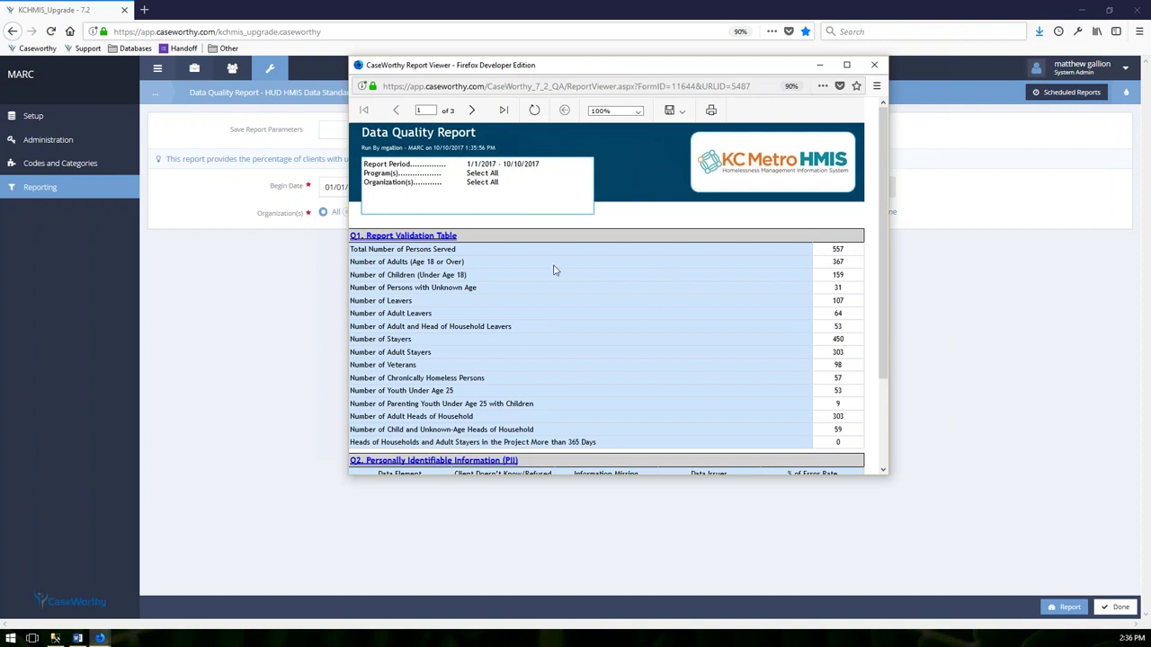
# Review the first page of the Data Quality Report and drill down to the Q2 Personally Identifiable Information (PII) details
pyautogui.scroll(-1, 554, 270)
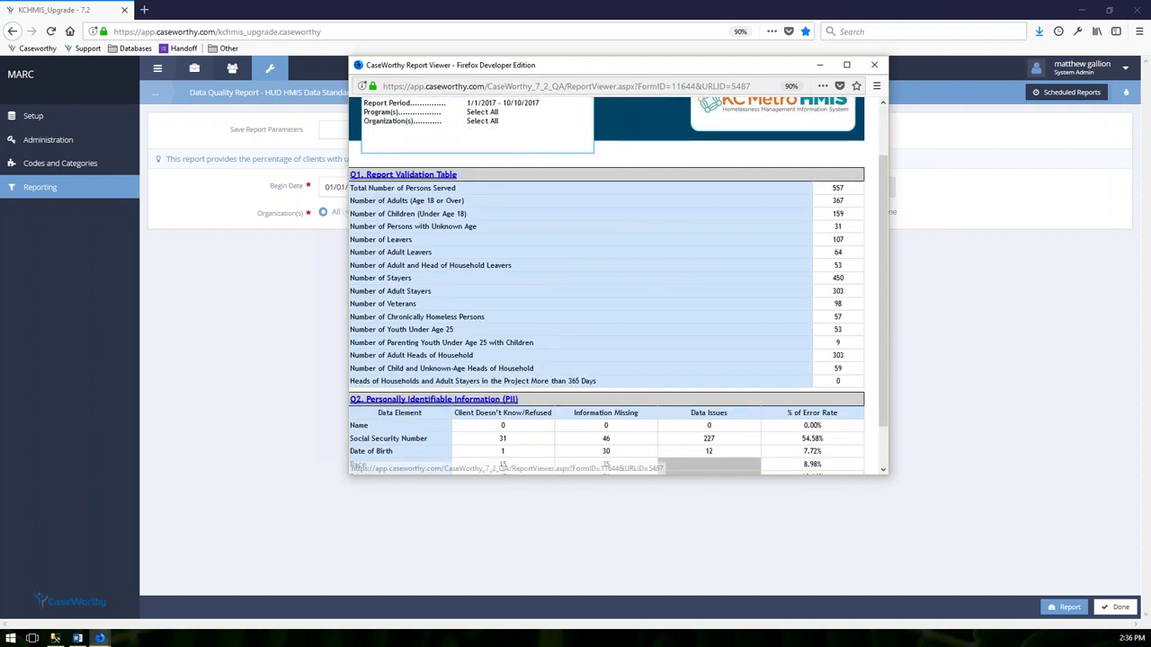
pyautogui.scroll(-1, 672, 400)
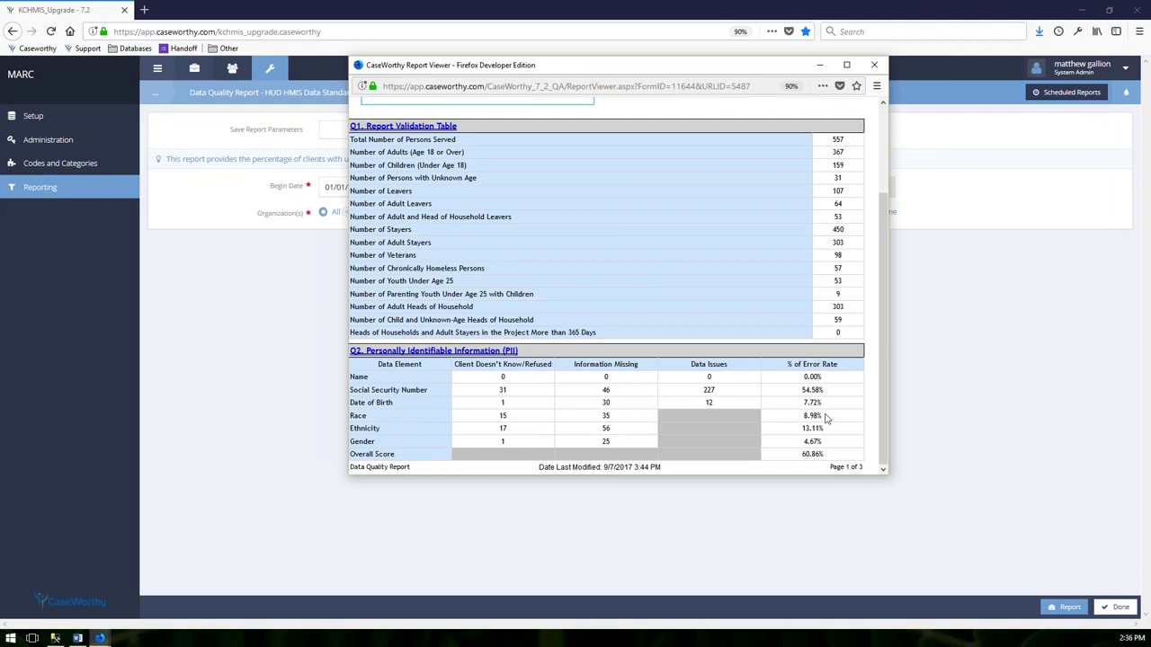
pyautogui.click(430, 353)
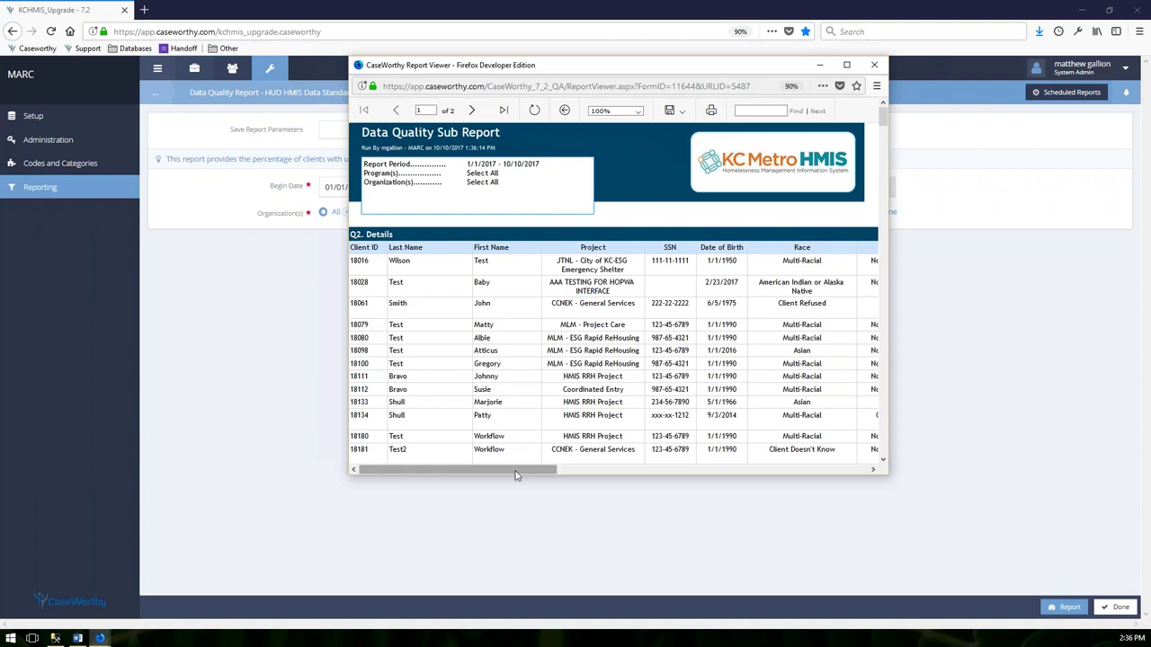
# Examine the Q2 client list across its demographic columns and its name, SSN, DOB, race, ethnicity and gender issue columns
pyautogui.moveTo(517, 475); pyautogui.dragTo(743, 503)
pyautogui.moveTo(663, 478); pyautogui.dragTo(520, 480)
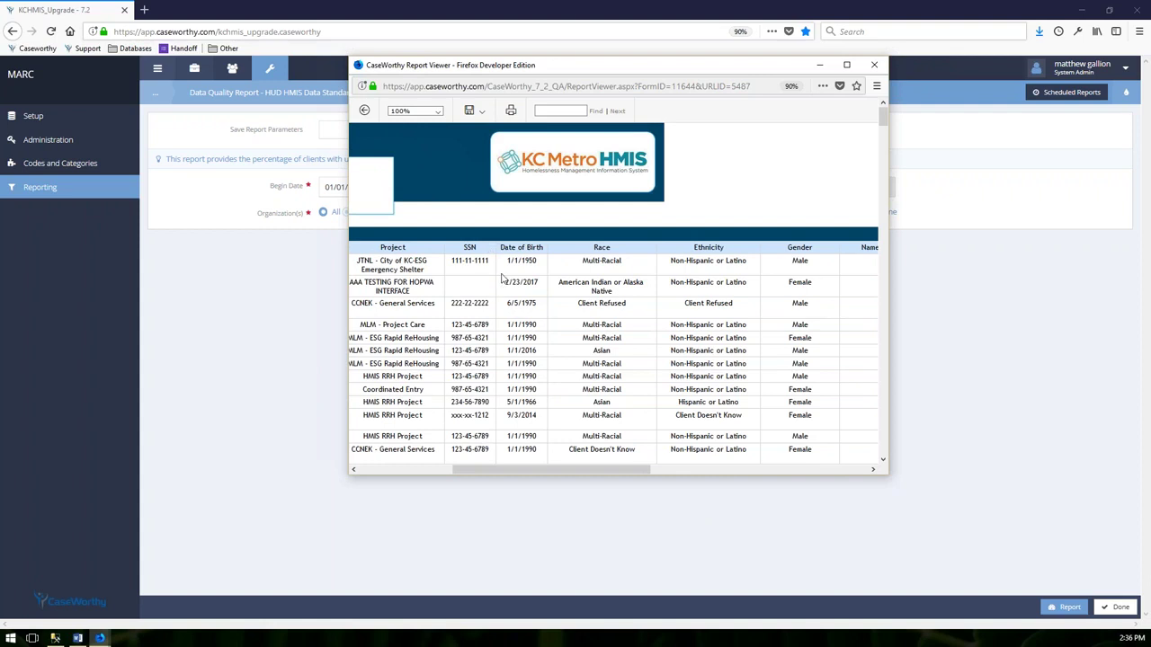
pyautogui.moveTo(623, 477); pyautogui.dragTo(746, 477)
pyautogui.moveTo(728, 261); pyautogui.dragTo(683, 262)
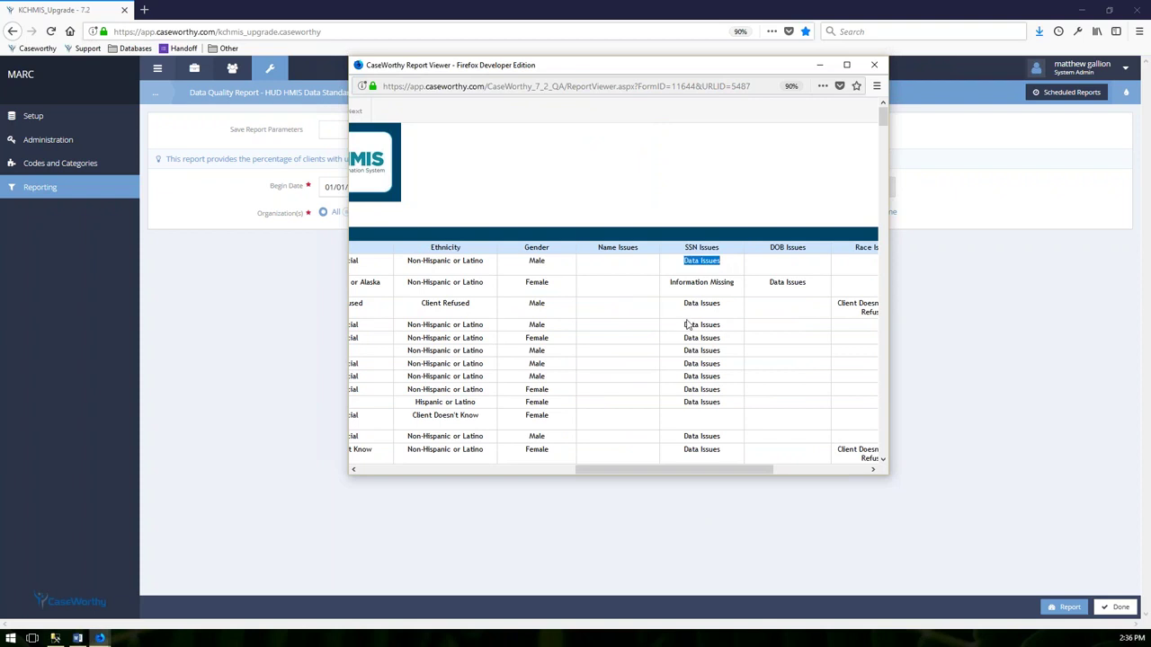
pyautogui.moveTo(678, 468); pyautogui.dragTo(804, 506)
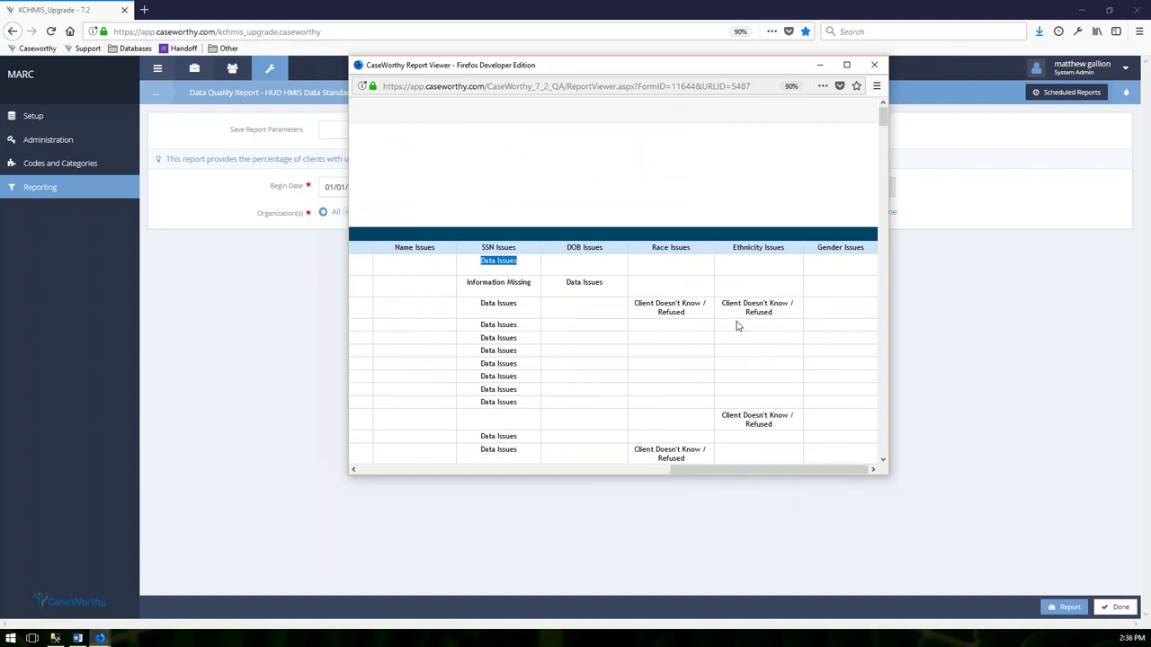
pyautogui.moveTo(754, 473); pyautogui.dragTo(402, 469)
pyautogui.scroll(-3, 573, 376)
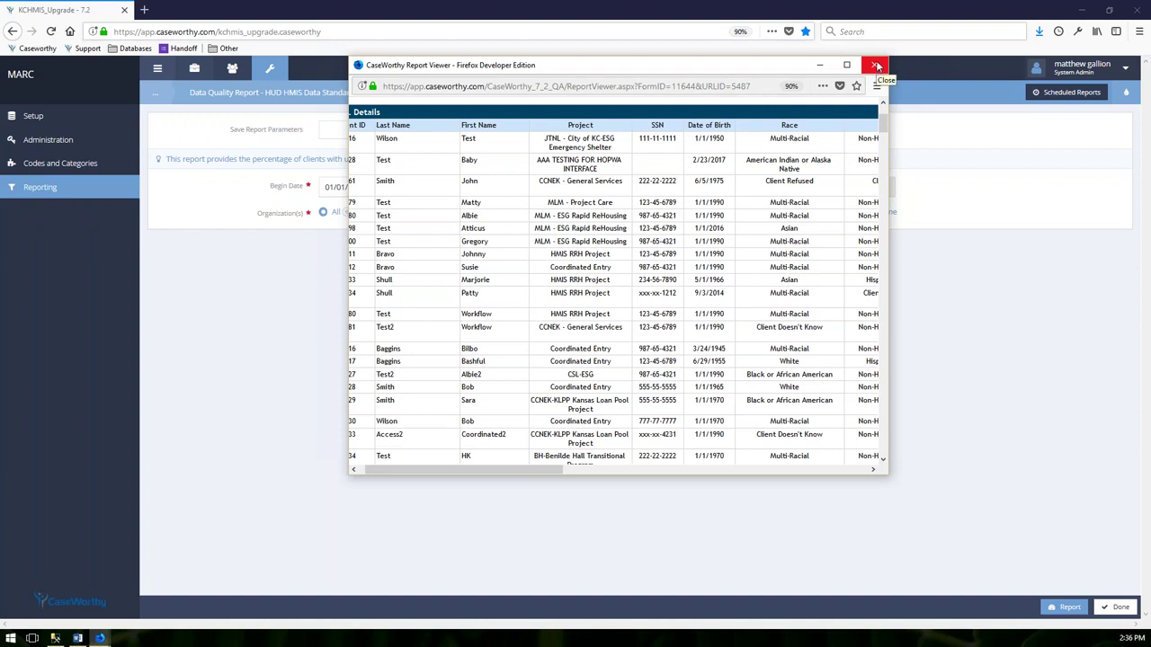
# Close the Data Quality Report viewer and its parameter form, and look through the compliance report sections
pyautogui.click(876, 67)
pyautogui.click(1115, 608)
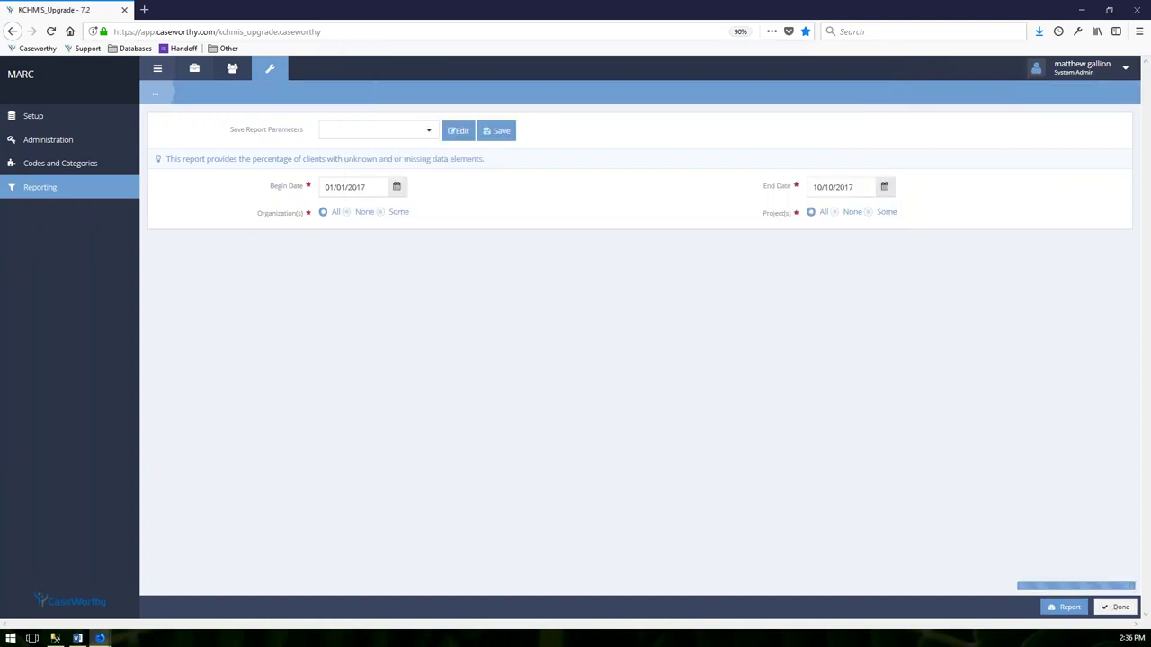
pyautogui.scroll(-4, 766, 497)
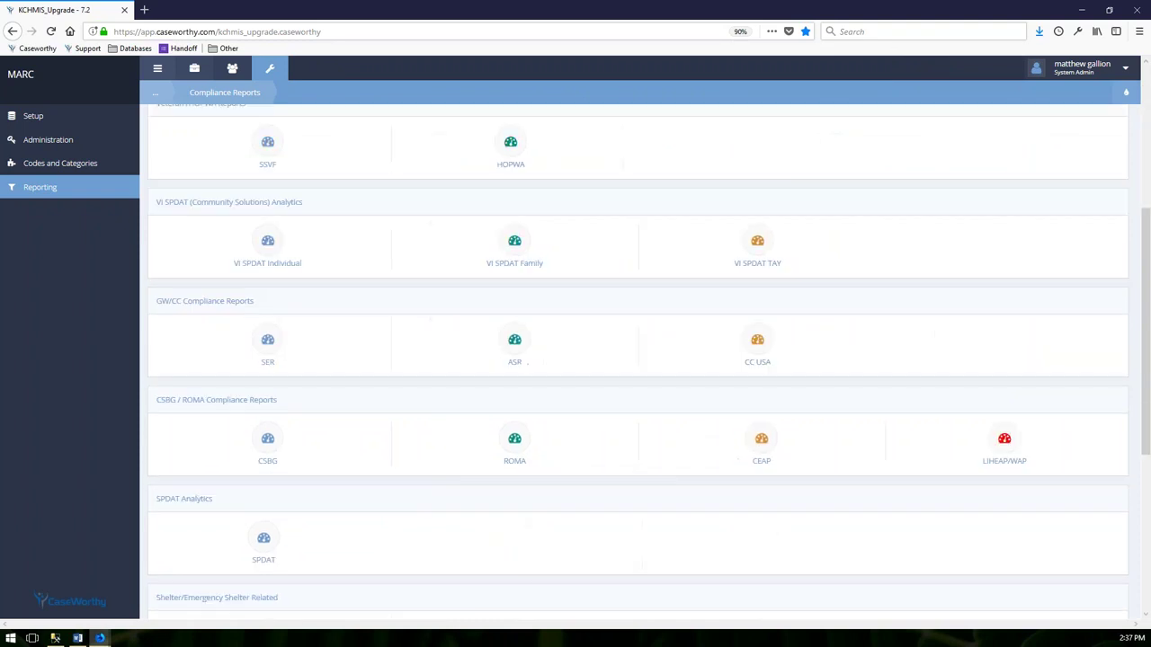
pyautogui.scroll(-3, 675, 488)
pyautogui.scroll(-2, 675, 488)
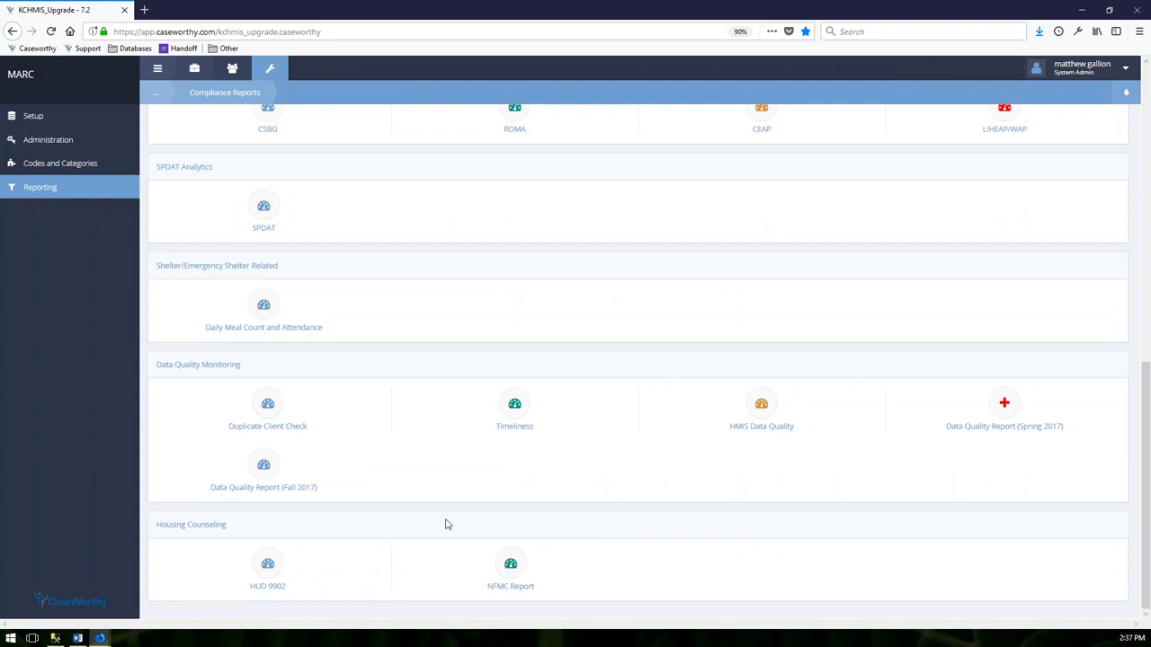
pyautogui.scroll(1, 468, 518)
pyautogui.scroll(1, 463, 503)
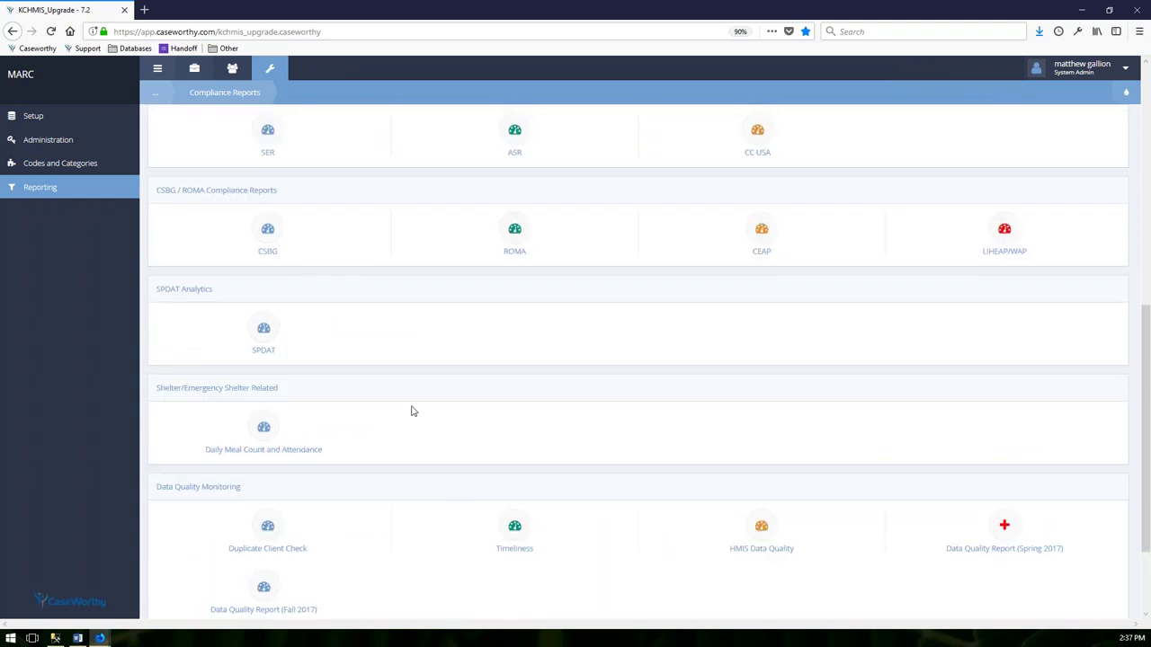
pyautogui.scroll(5, 412, 410)
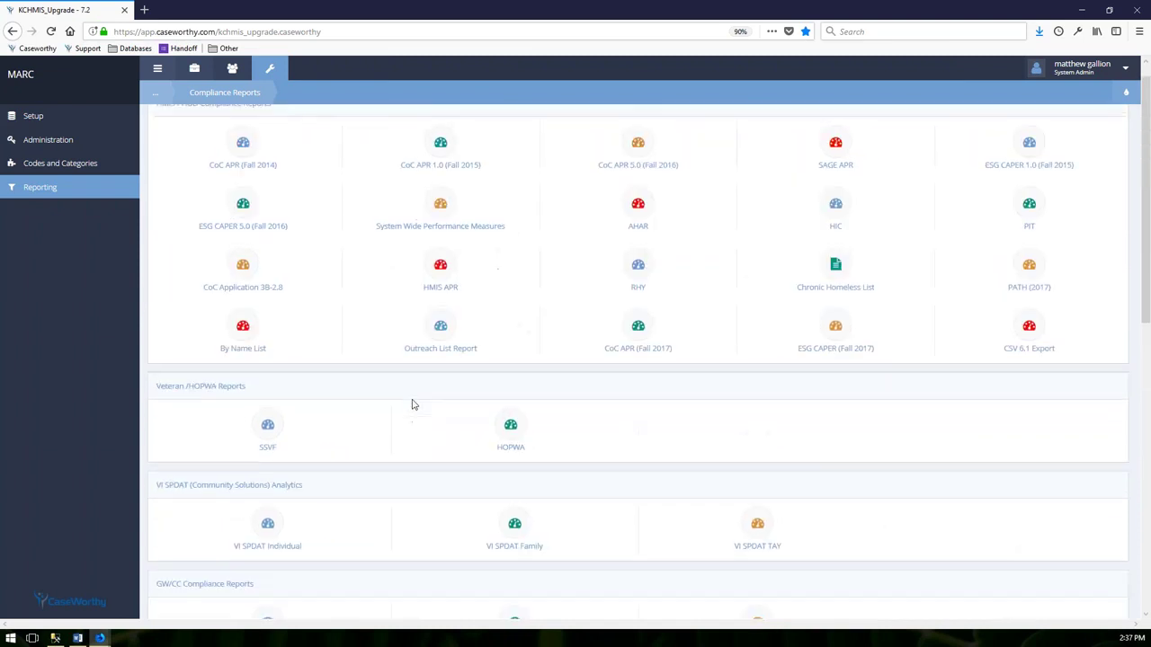
pyautogui.scroll(1, 414, 405)
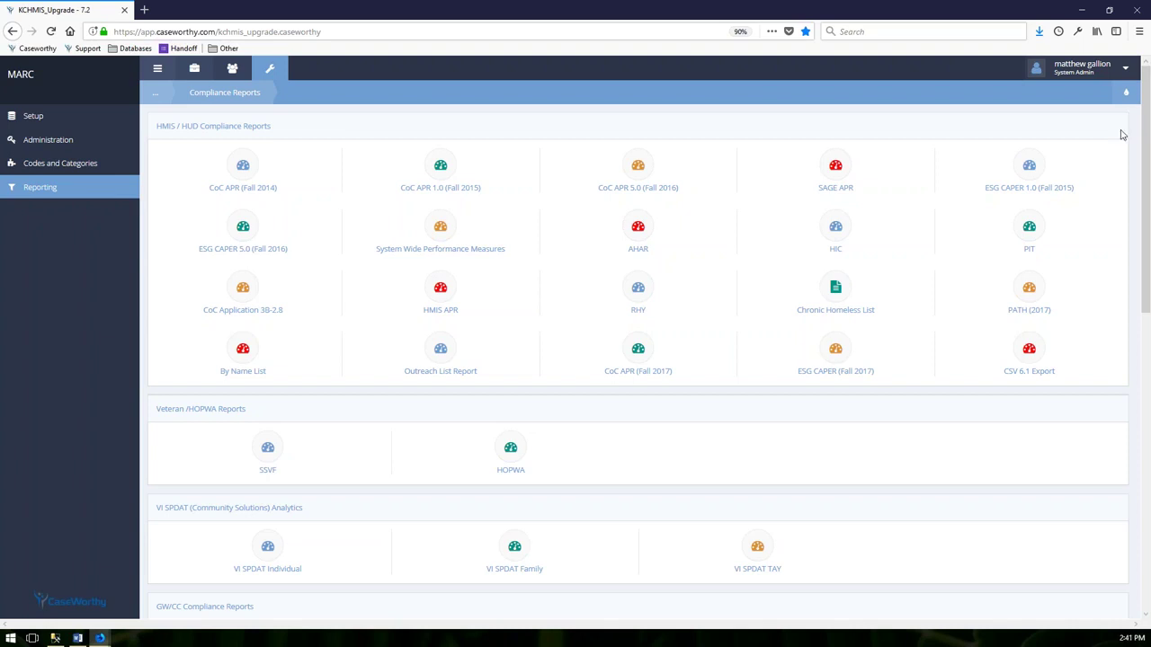
# Switch the working role to Case Manager
pyautogui.click(1081, 72)
pyautogui.click(1068, 208)
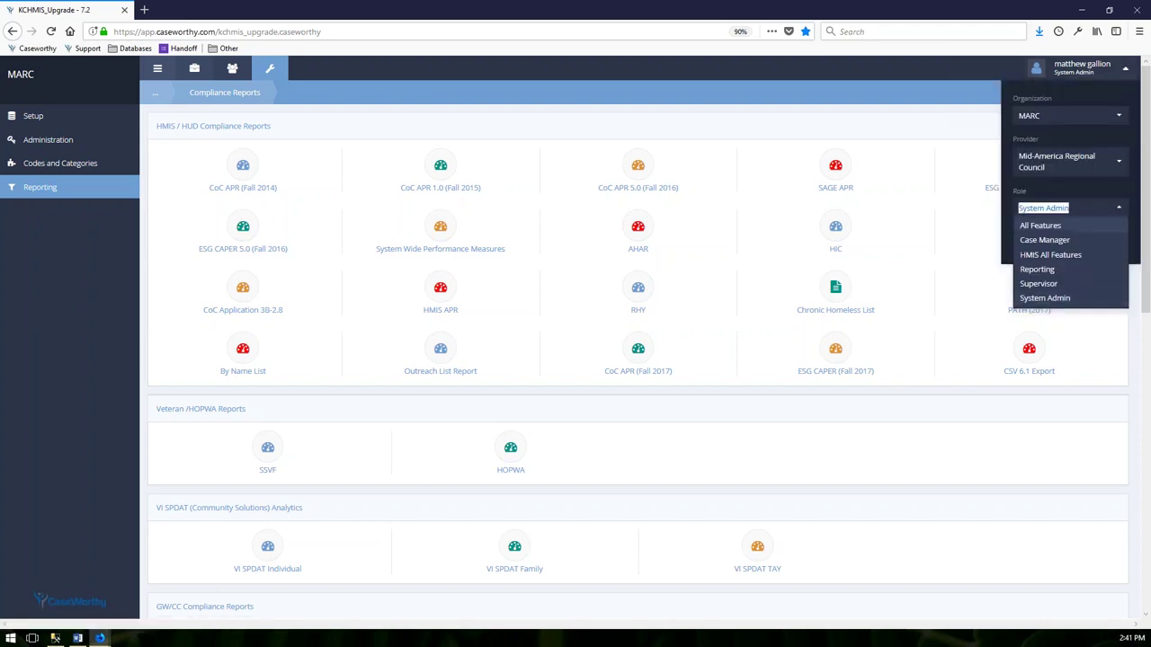
pyautogui.click(1058, 240)
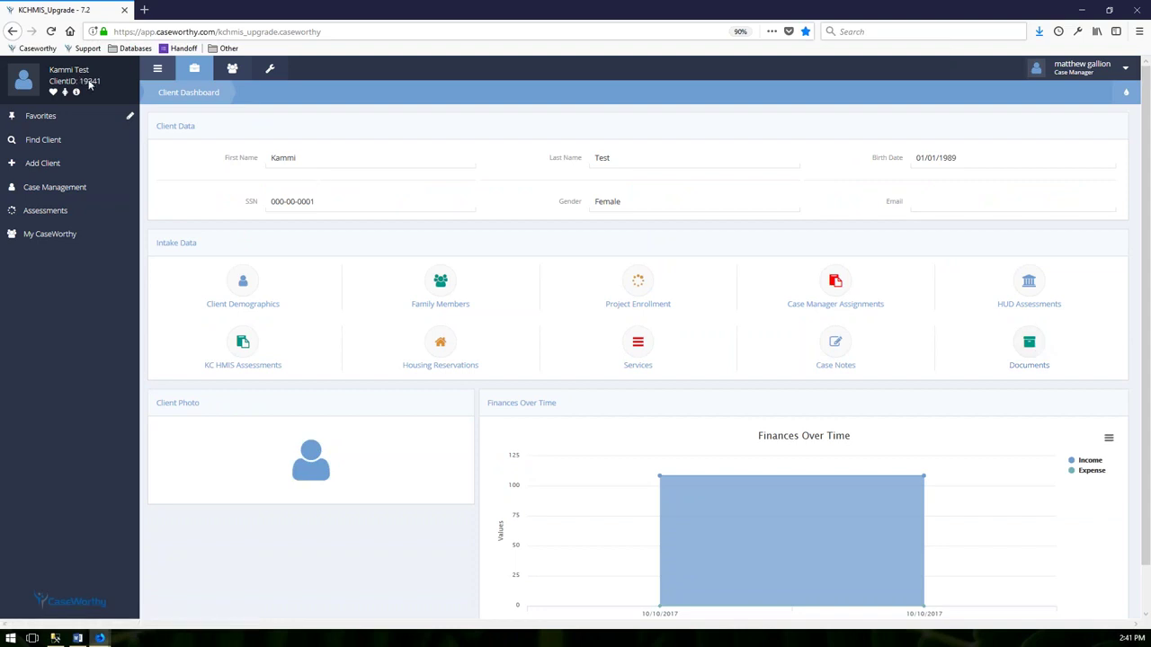
# Open Document Check from the client's Documents dashboard and start a new entry for the Social Security Card document type
pyautogui.click(1030, 355)
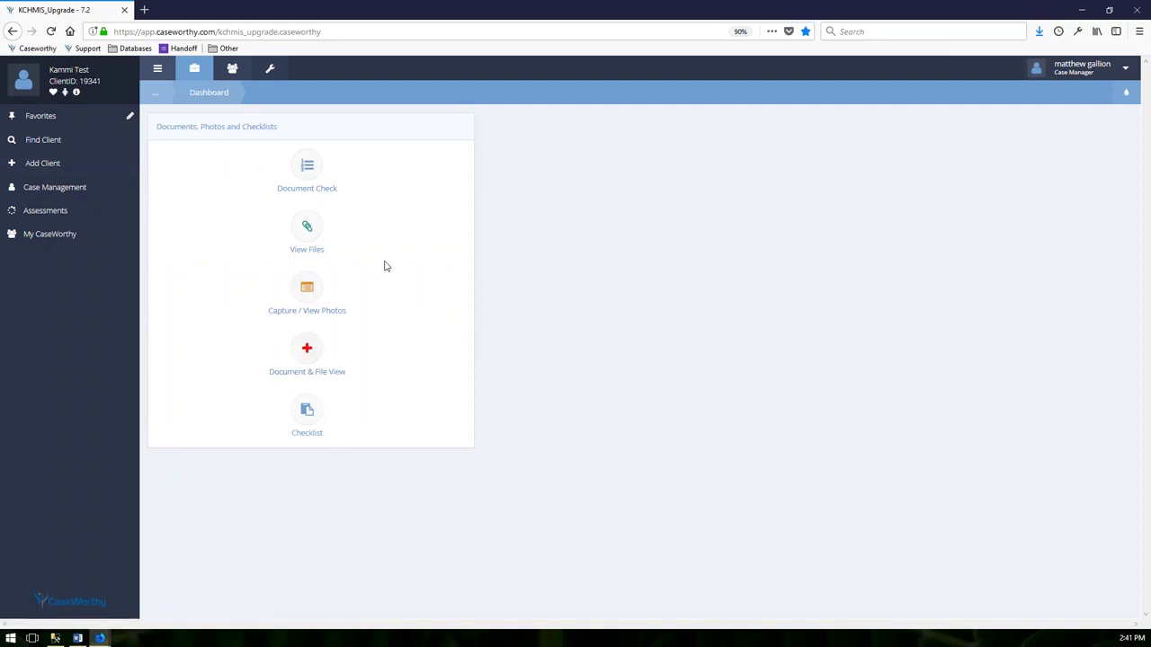
pyautogui.click(315, 173)
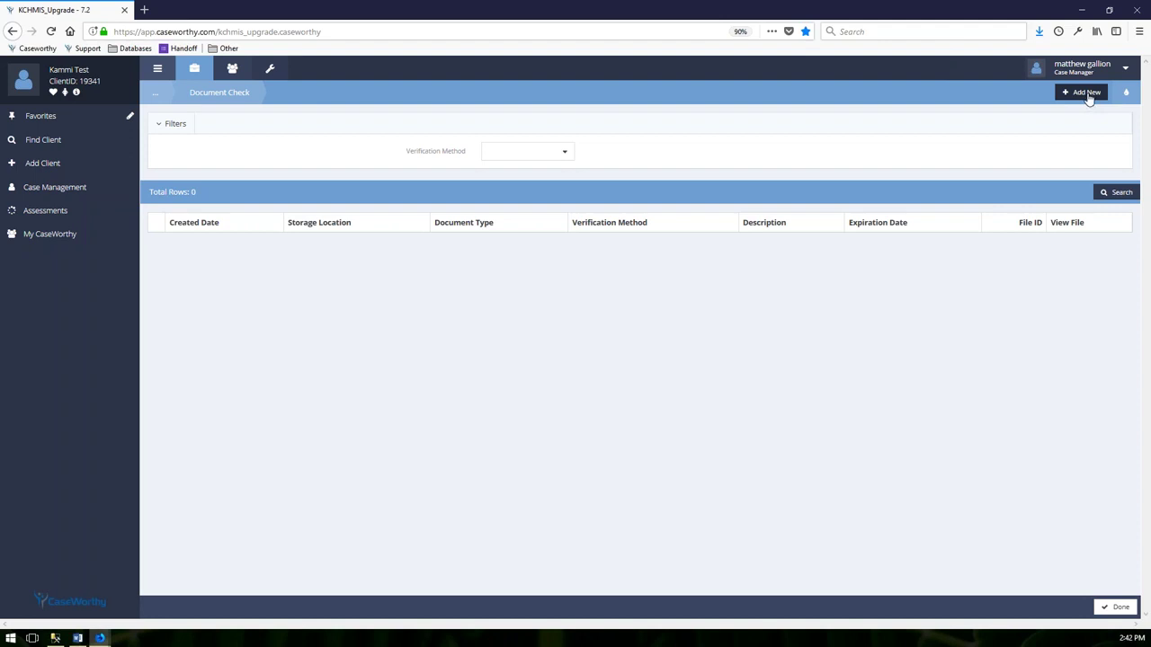
pyautogui.click(1086, 94)
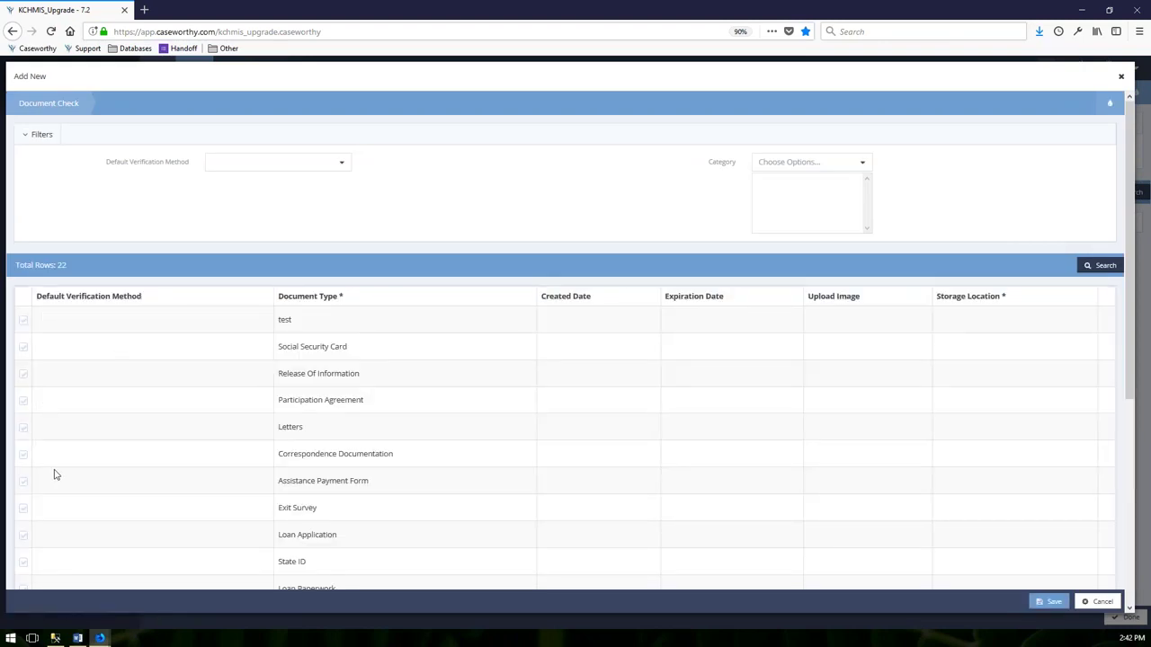
pyautogui.click(23, 350)
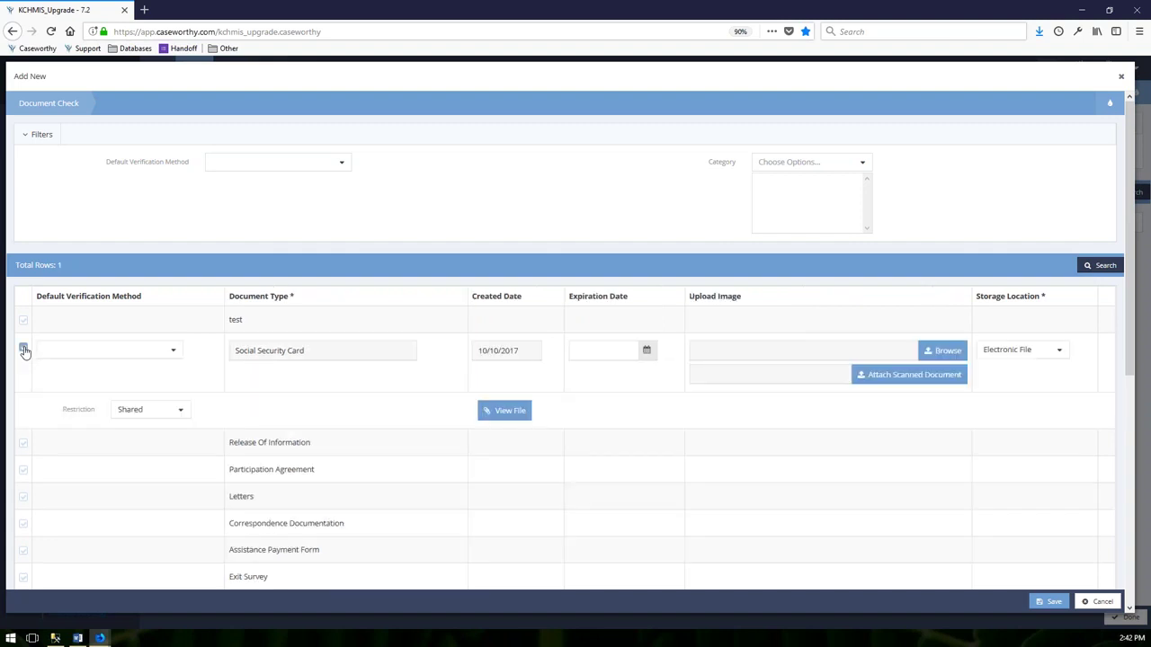
# Try the Visual, Scanned and Missing verification methods on the Social Security Card entry
pyautogui.click(172, 352)
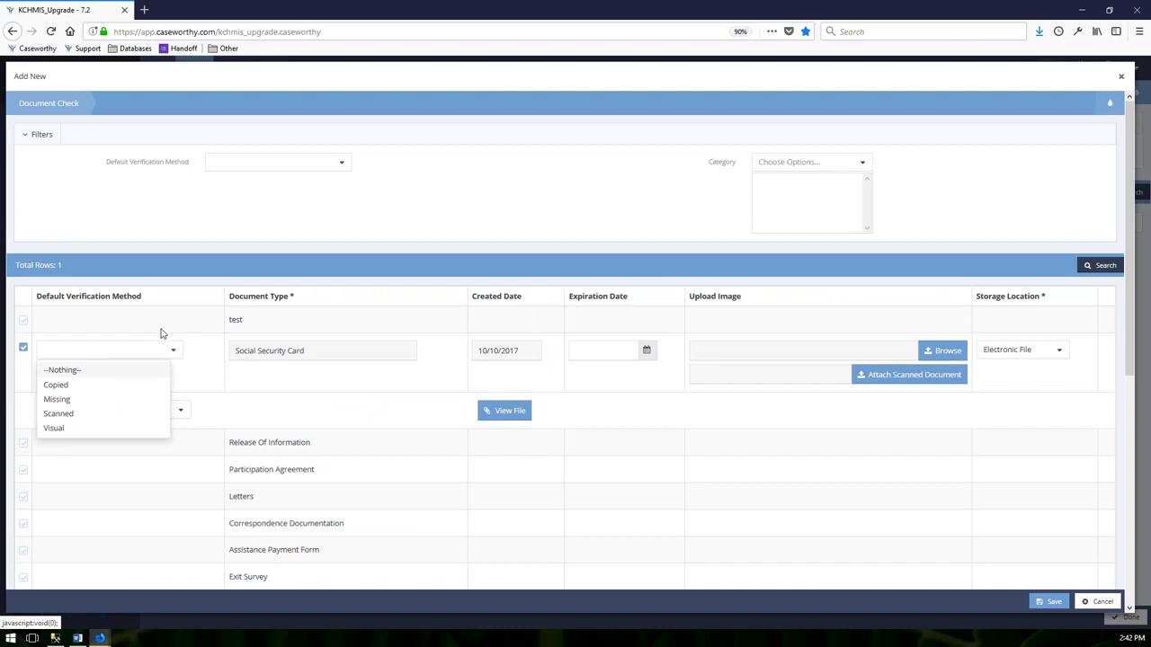
pyautogui.click(56, 429)
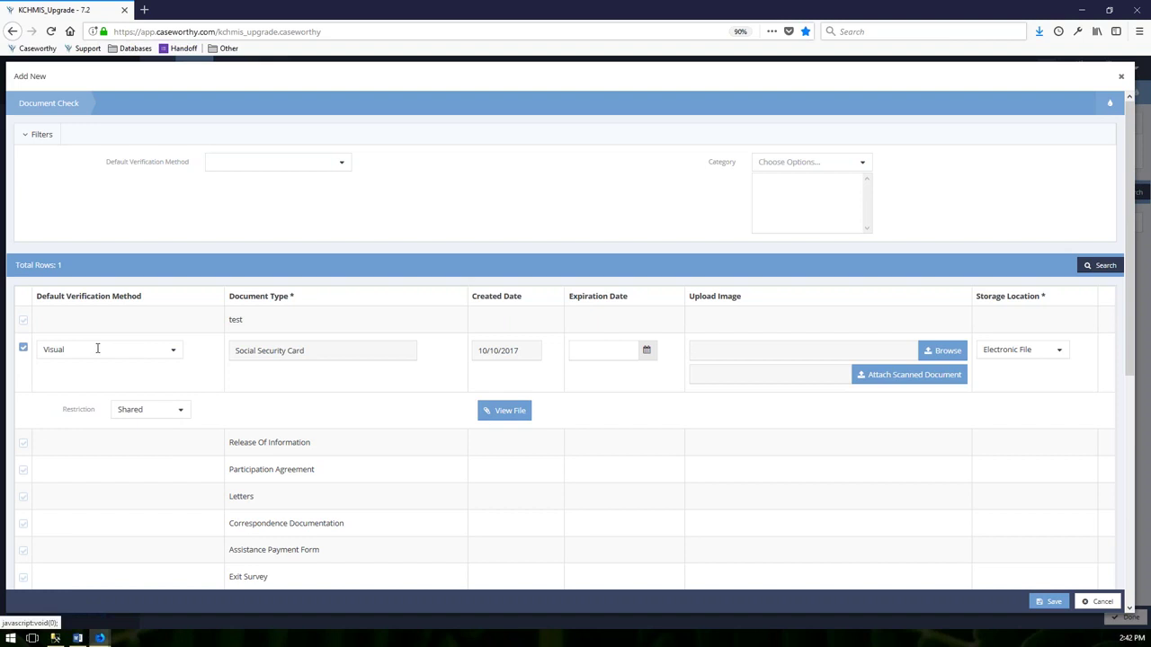
pyautogui.click(72, 415)
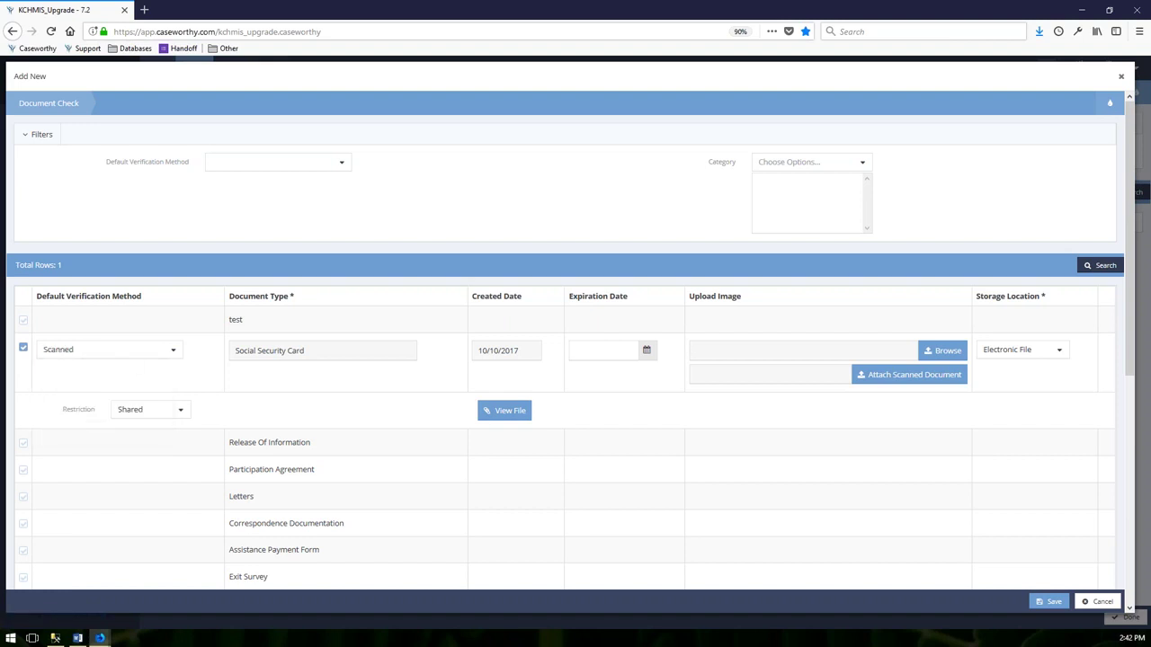
pyautogui.click(81, 400)
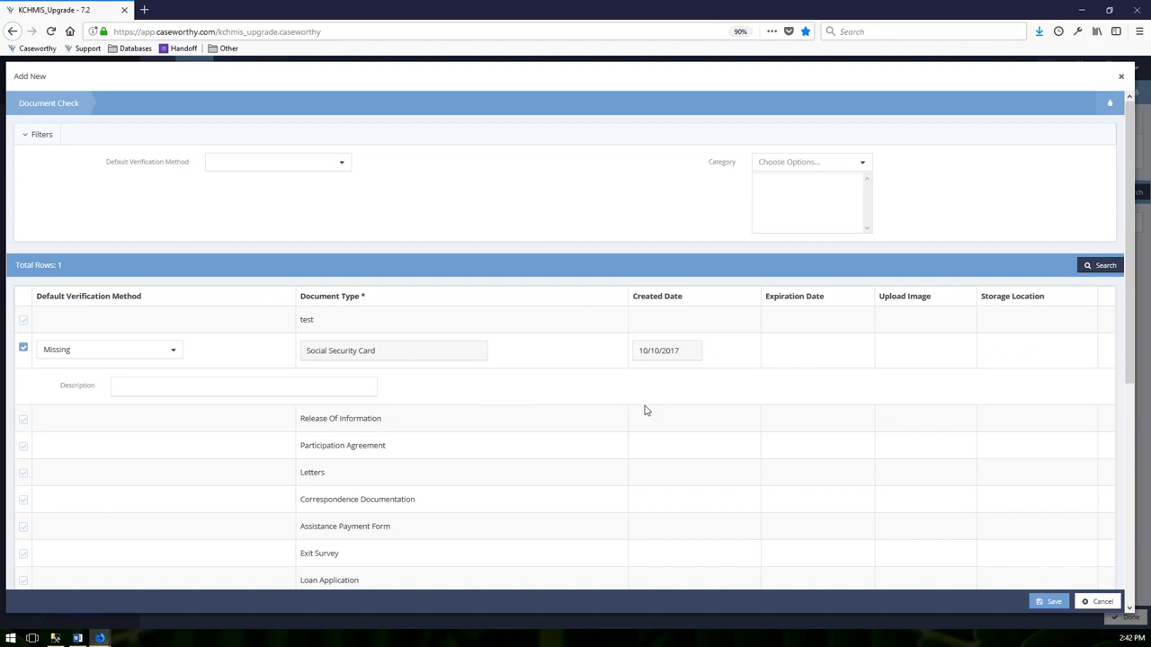
pyautogui.click(62, 354)
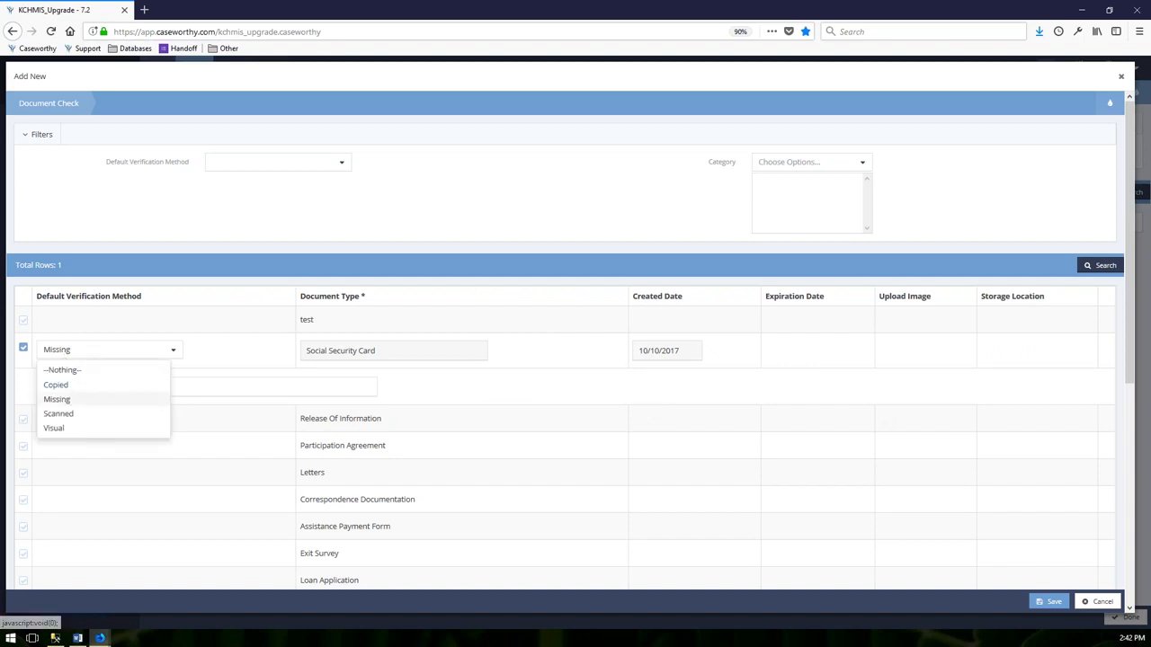
pyautogui.click(70, 398)
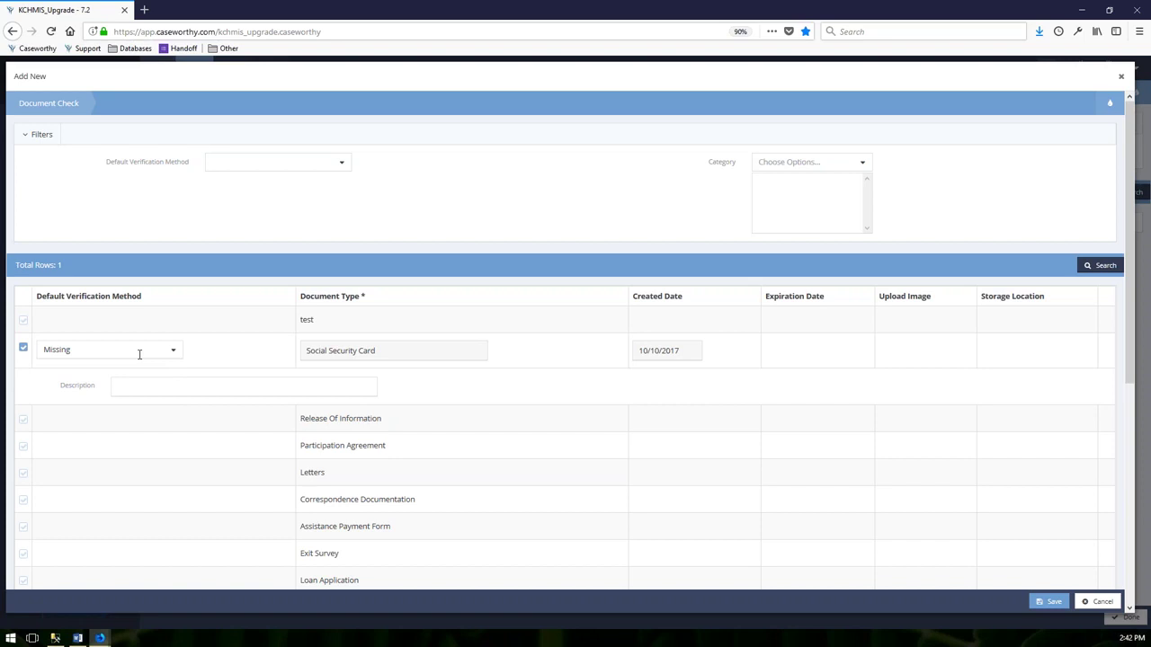
# Set the Social Security Card's verification method to Scanned and its expiration date to 10/10/2018
pyautogui.click(139, 354)
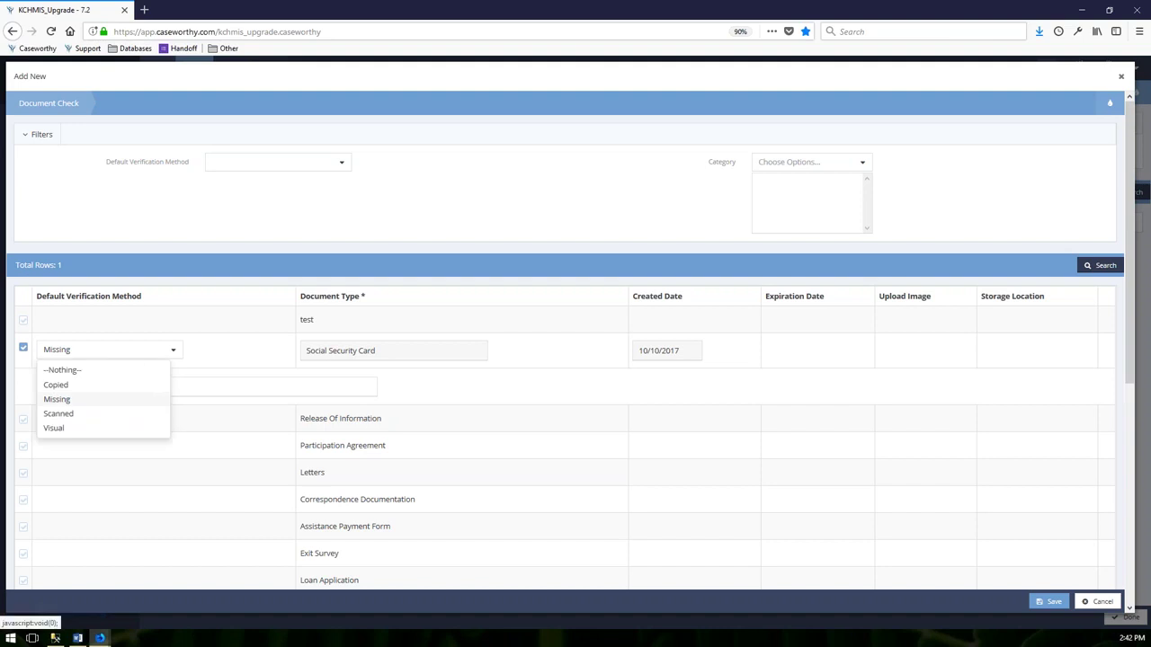
pyautogui.click(58, 414)
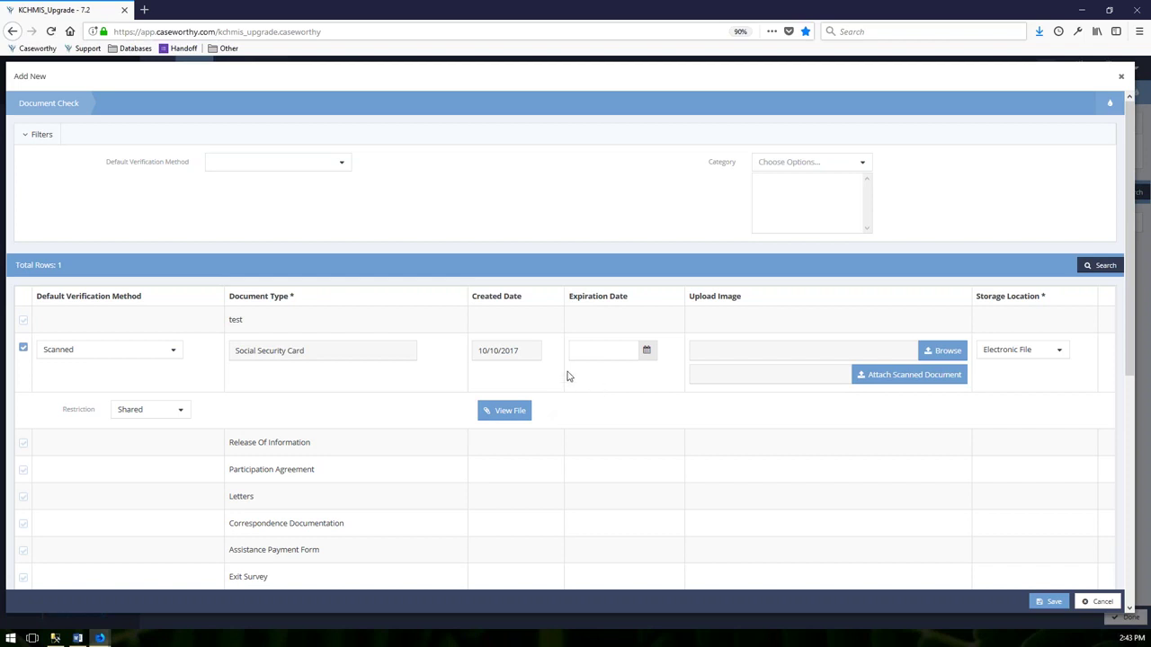
pyautogui.click(646, 351)
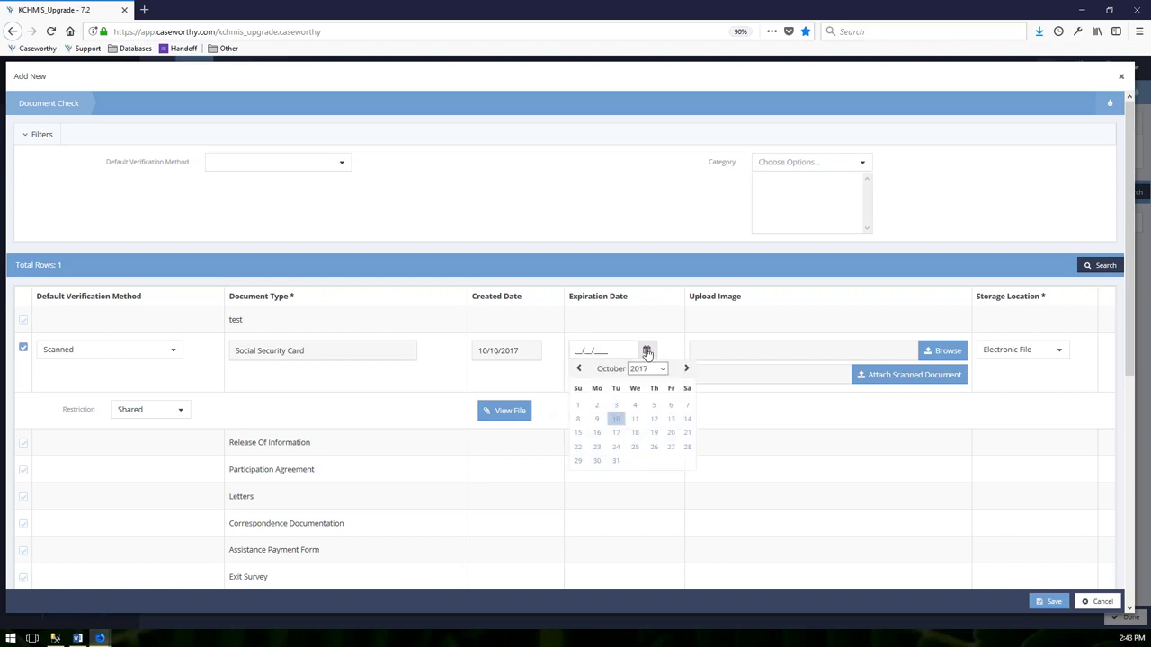
pyautogui.click(663, 371)
pyautogui.click(664, 371)
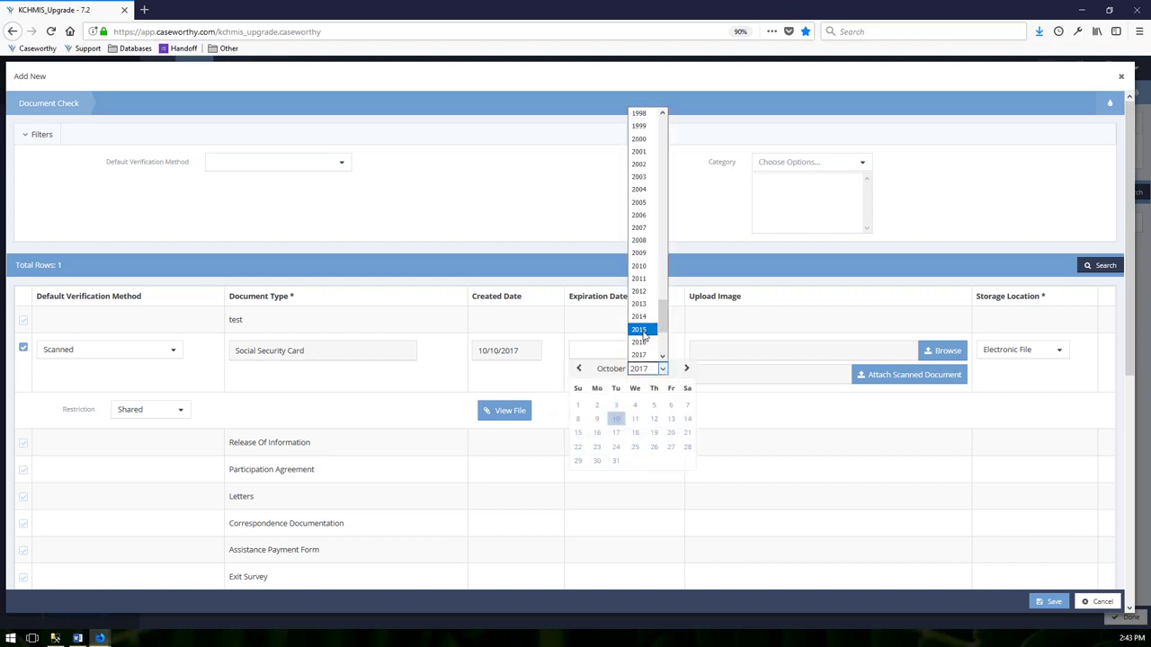
pyautogui.click(640, 245)
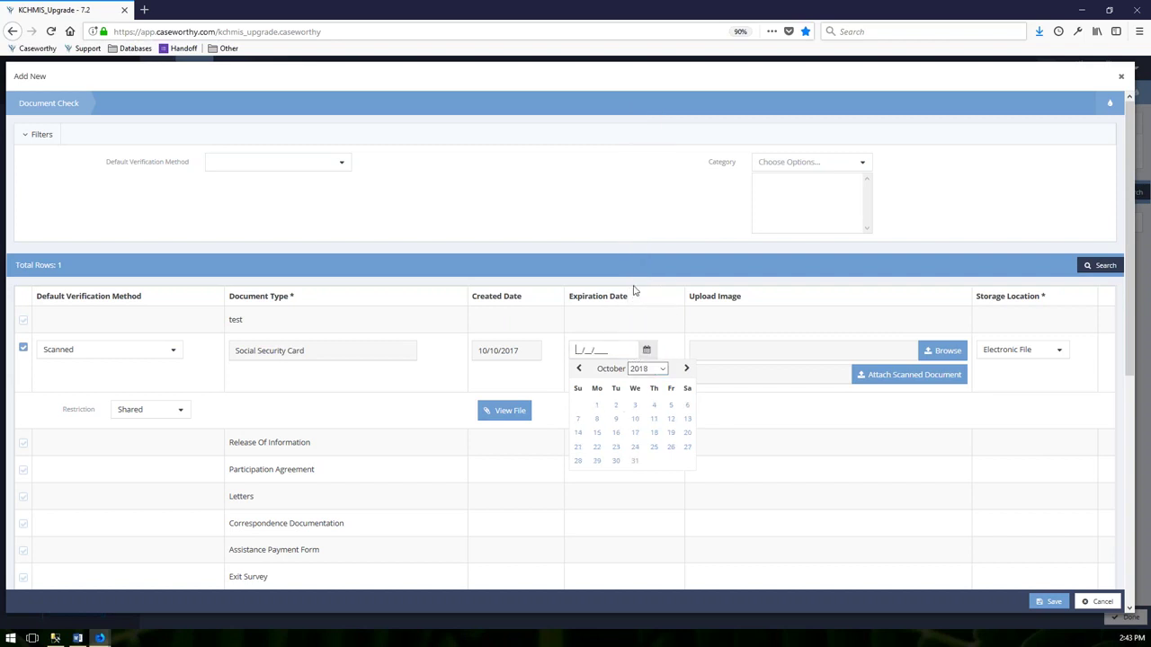
pyautogui.click(634, 423)
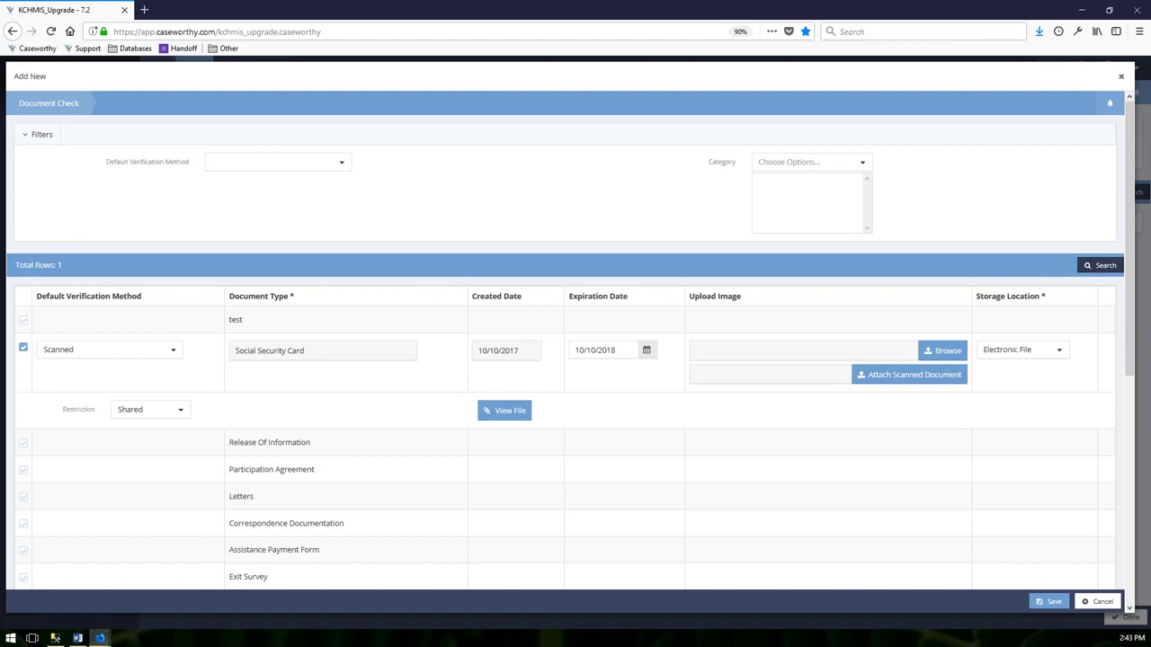
# Attach TEST.pdf from the CaseWorthy > Professional Services Team > Support folder as the Social Security Card's upload image
pyautogui.click(954, 357)
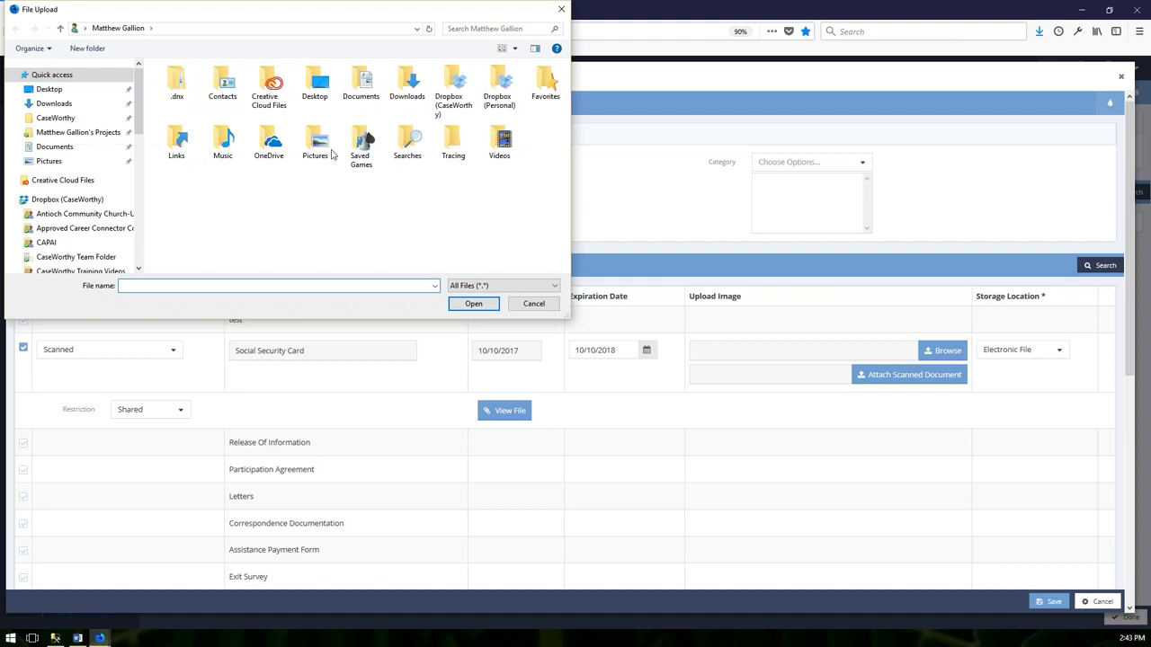
pyautogui.click(56, 118)
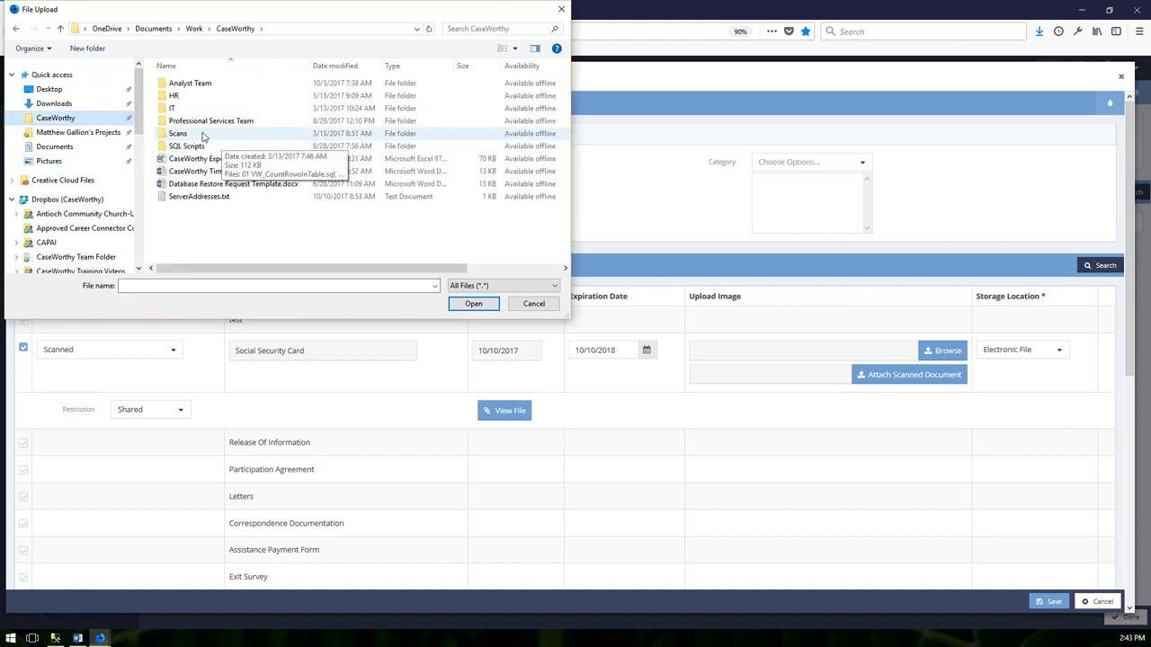
pyautogui.click(198, 122)
pyautogui.doubleClick(200, 128)
pyautogui.doubleClick(200, 158)
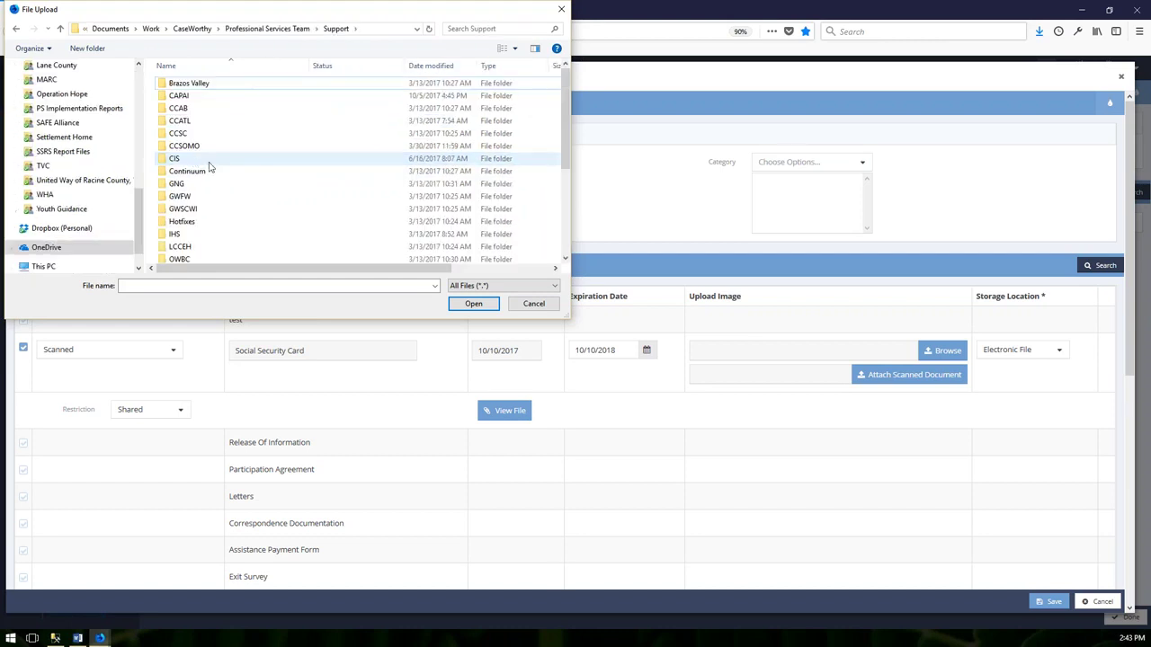
pyautogui.scroll(-3, 208, 187)
pyautogui.click(182, 243)
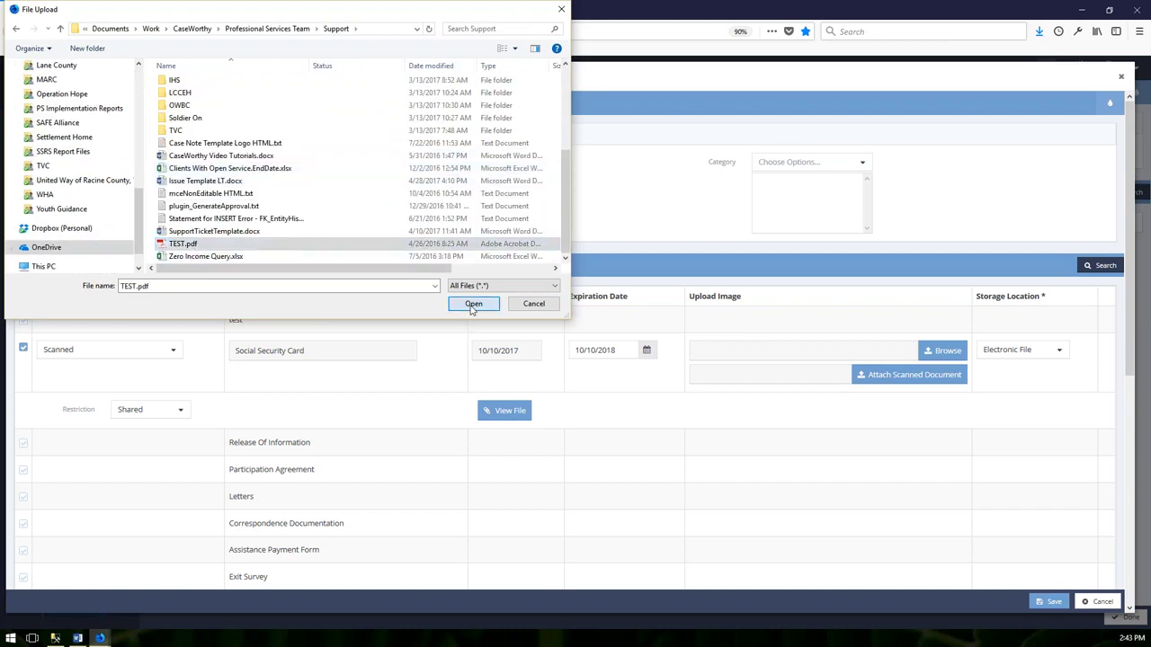
pyautogui.click(473, 303)
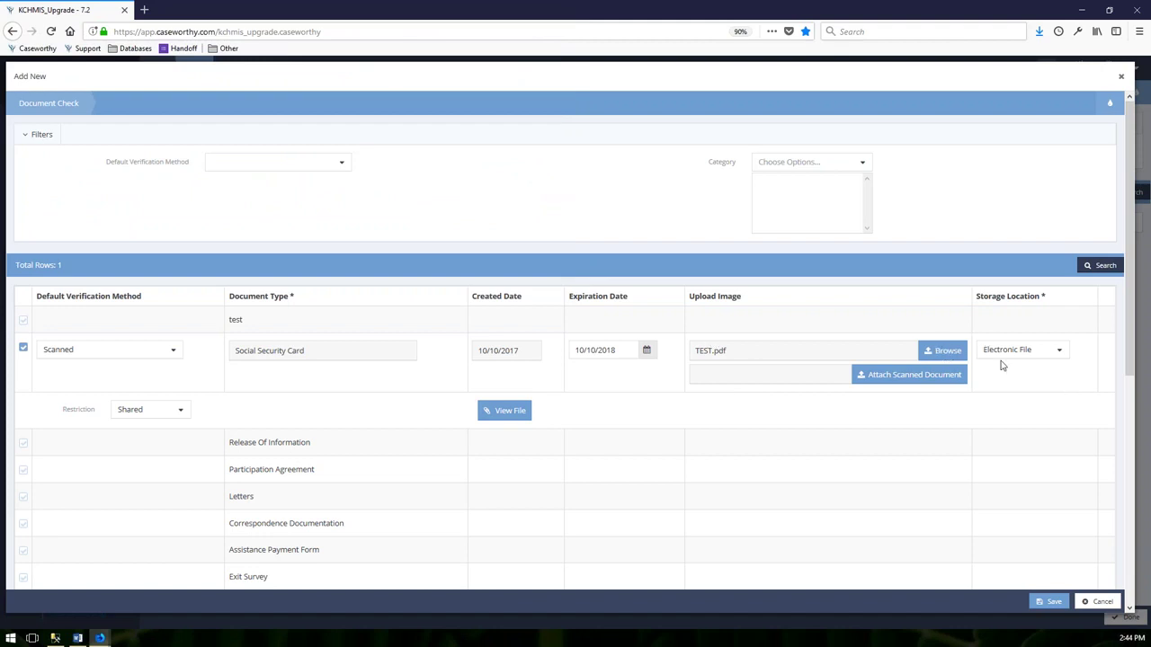
# Choose Electronic File as the storage location and save the Social Security Card document entry
pyautogui.click(1064, 356)
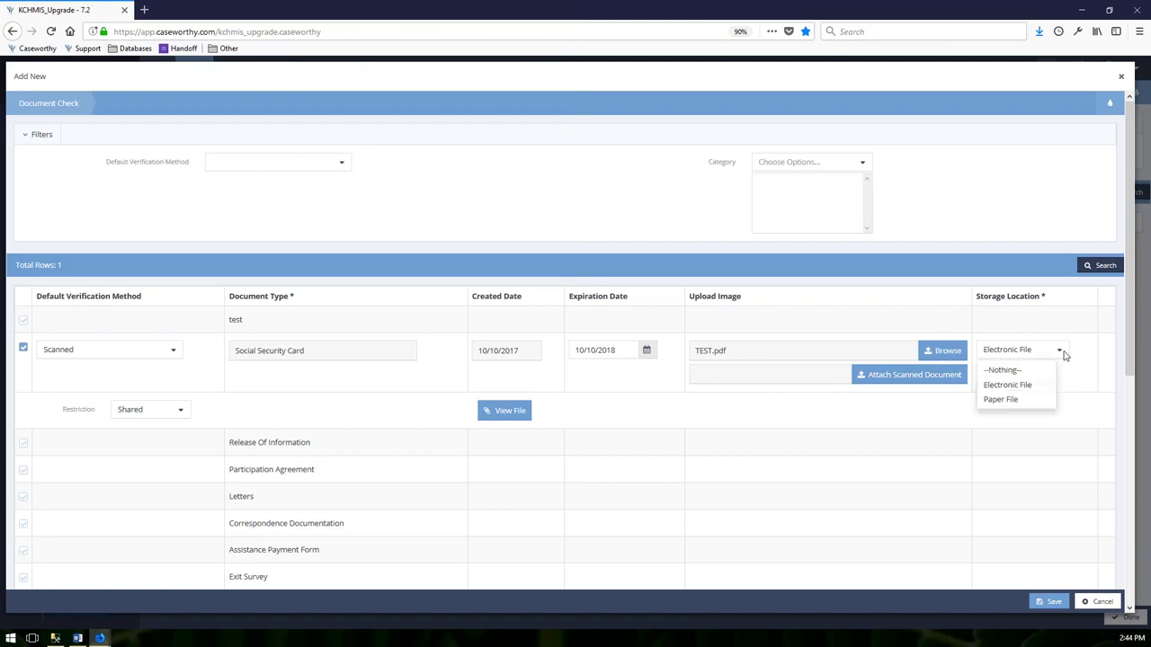
pyautogui.click(1021, 387)
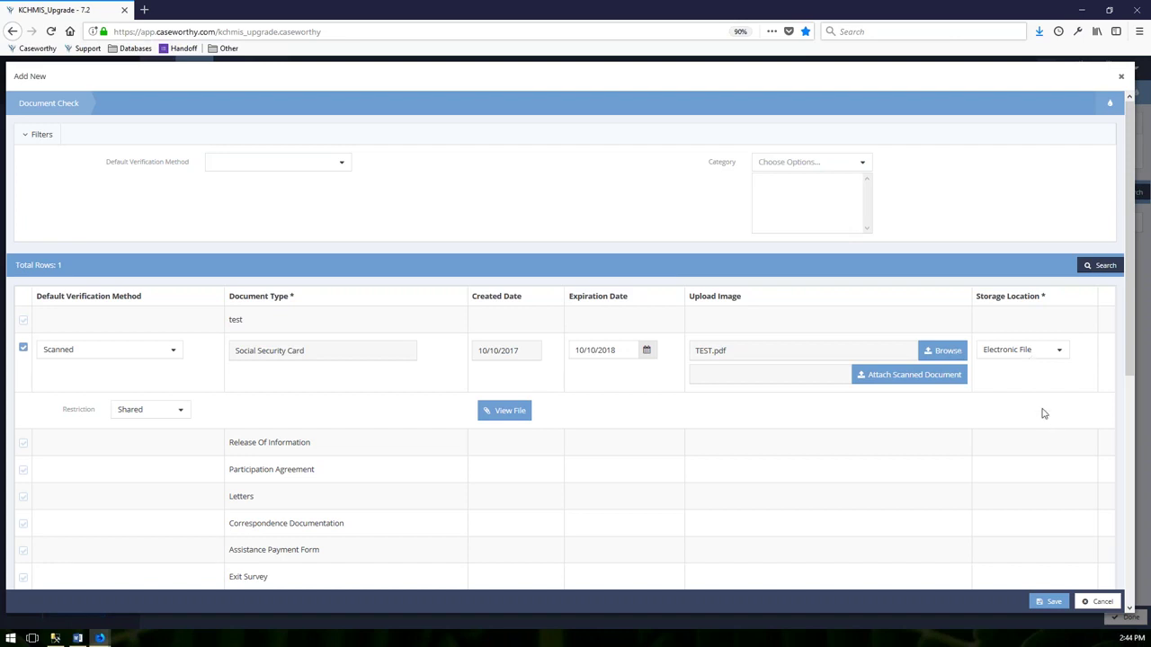
pyautogui.click(1051, 603)
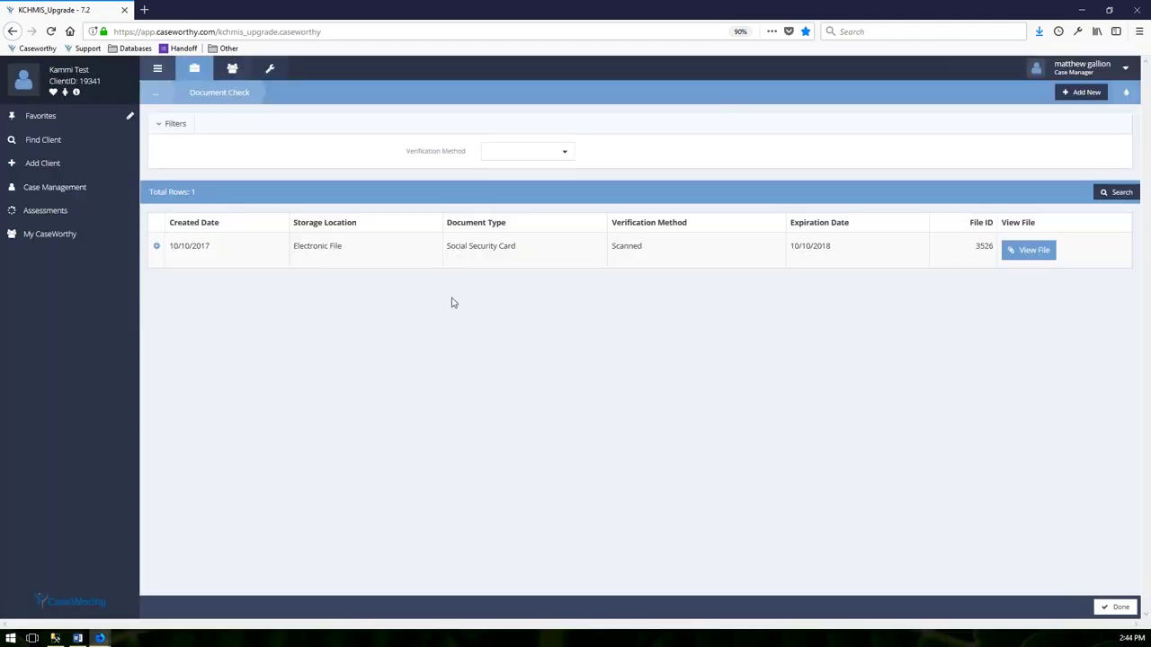
# Review the saved Social Security Card record, open its attached file in Adobe Acrobat and move that window clear of the screen edge
pyautogui.moveTo(215, 252); pyautogui.dragTo(508, 252)
pyautogui.moveTo(559, 257); pyautogui.dragTo(833, 250)
pyautogui.click(1028, 251)
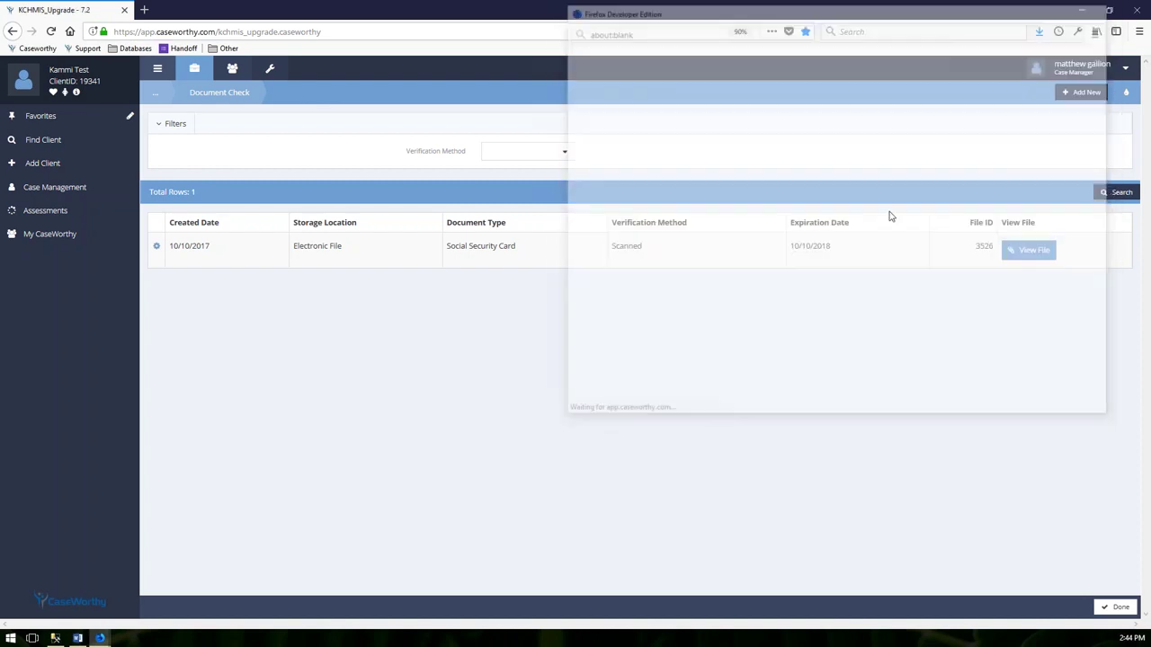
pyautogui.click(474, 432)
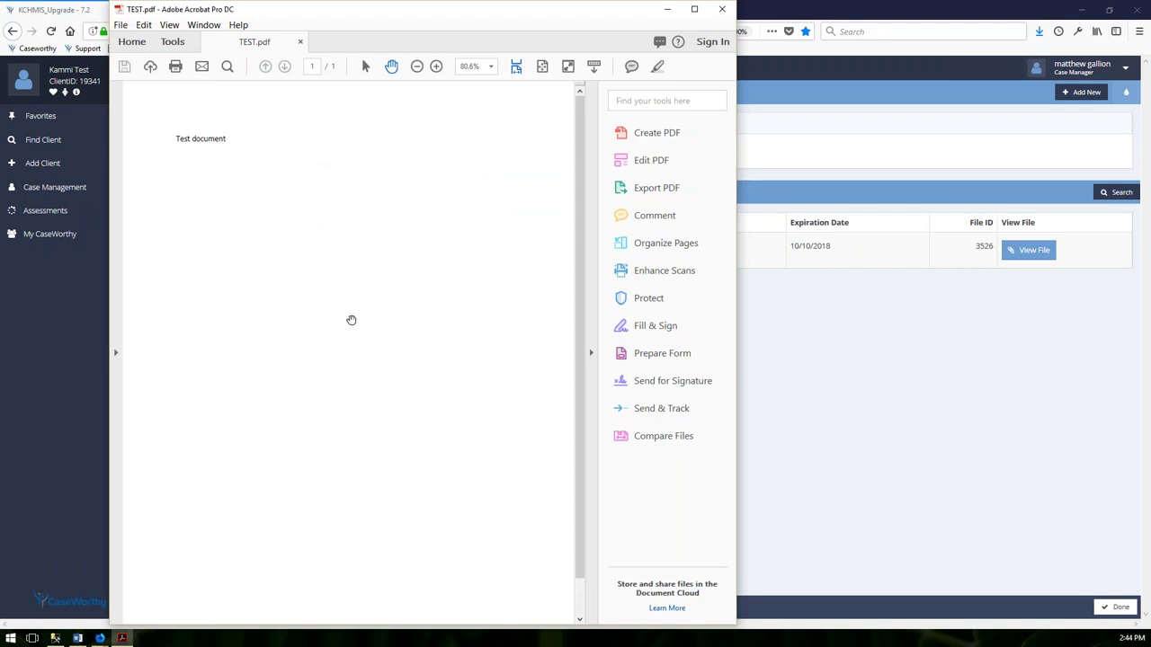
pyautogui.moveTo(340, 7); pyautogui.dragTo(479, 45)
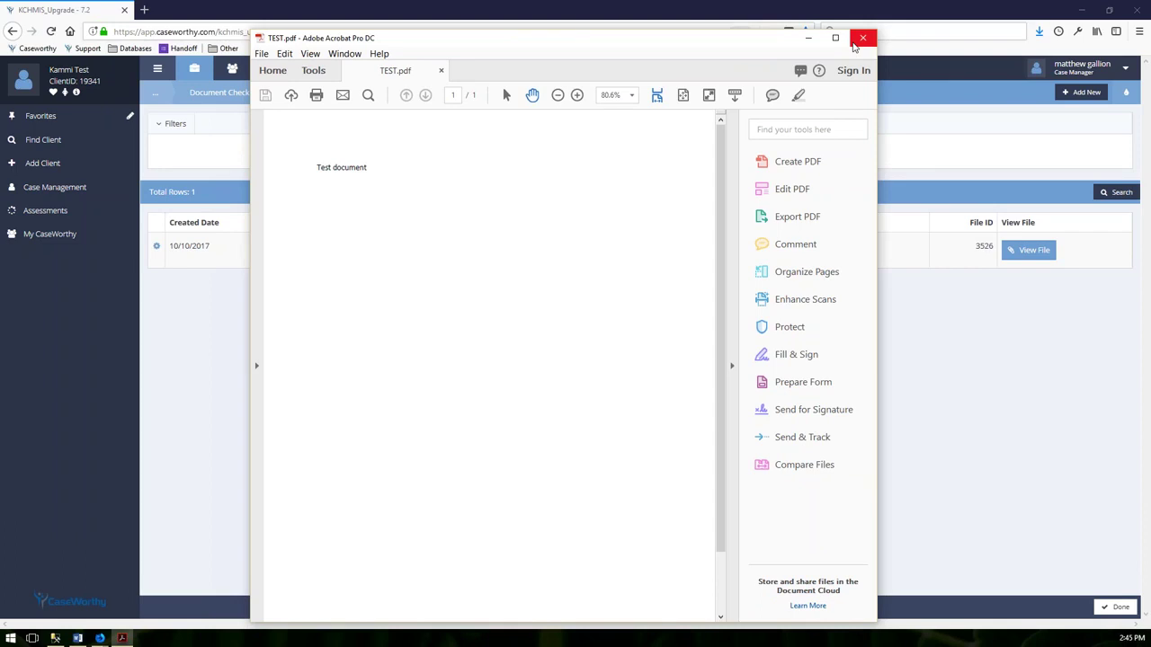
# Switch from the PDF back to CaseWorthy and open a new Document Check entry, looking through its category options and document types
pyautogui.click(854, 45)
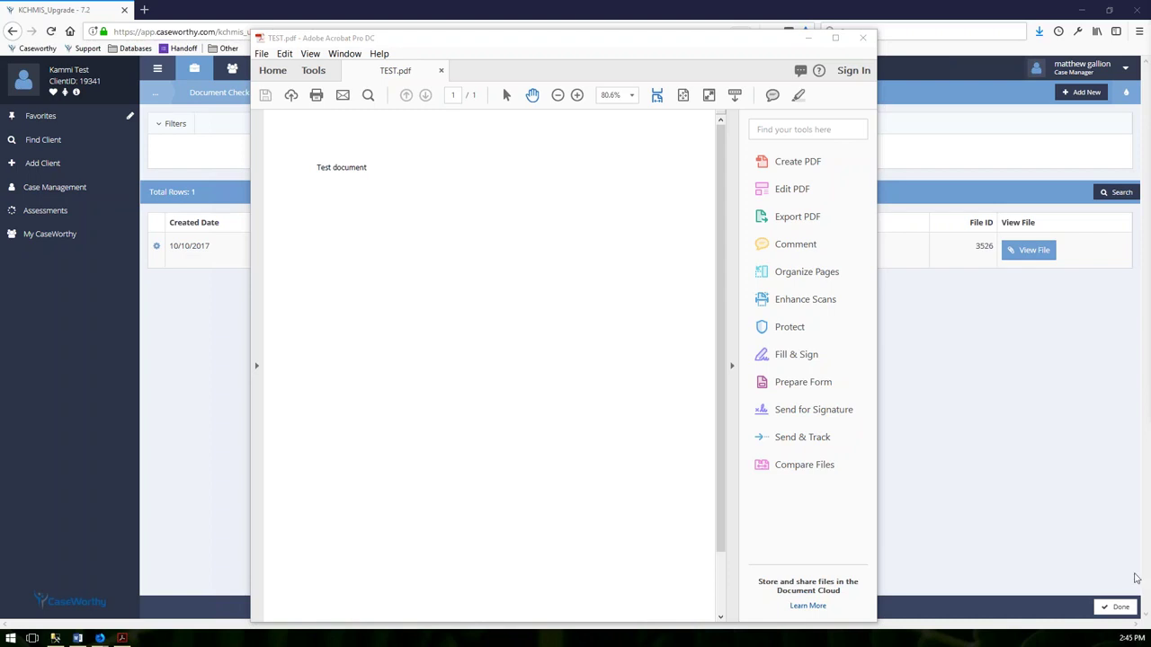
pyautogui.click(1073, 93)
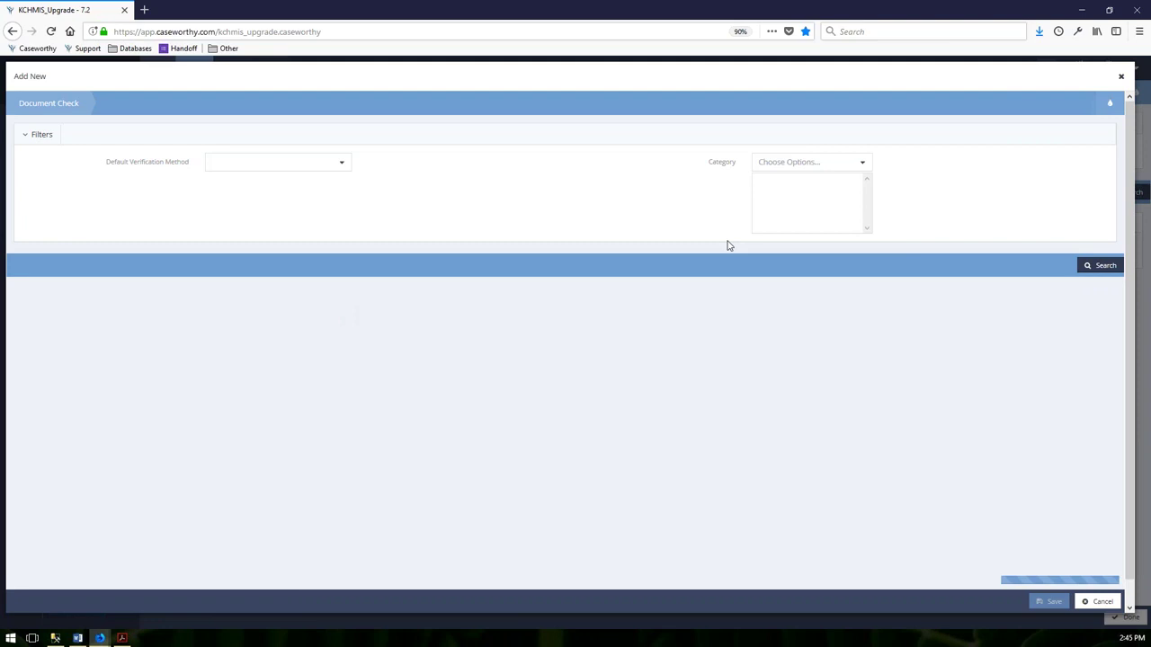
pyautogui.click(806, 162)
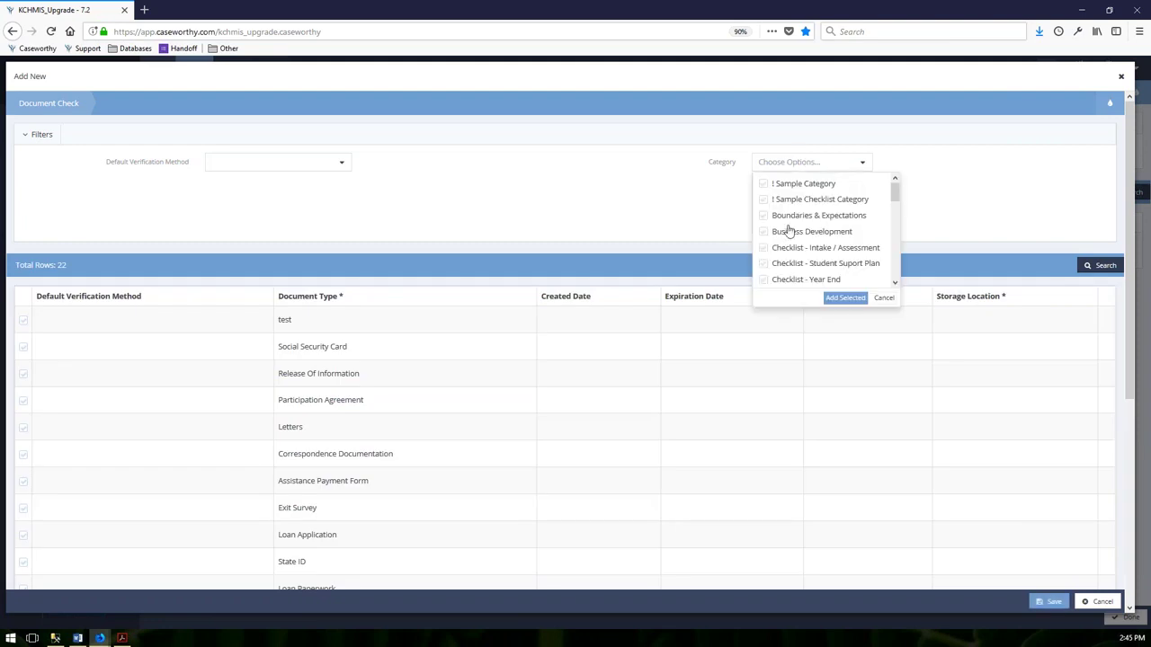
pyautogui.click(815, 167)
pyautogui.scroll(-1, 240, 451)
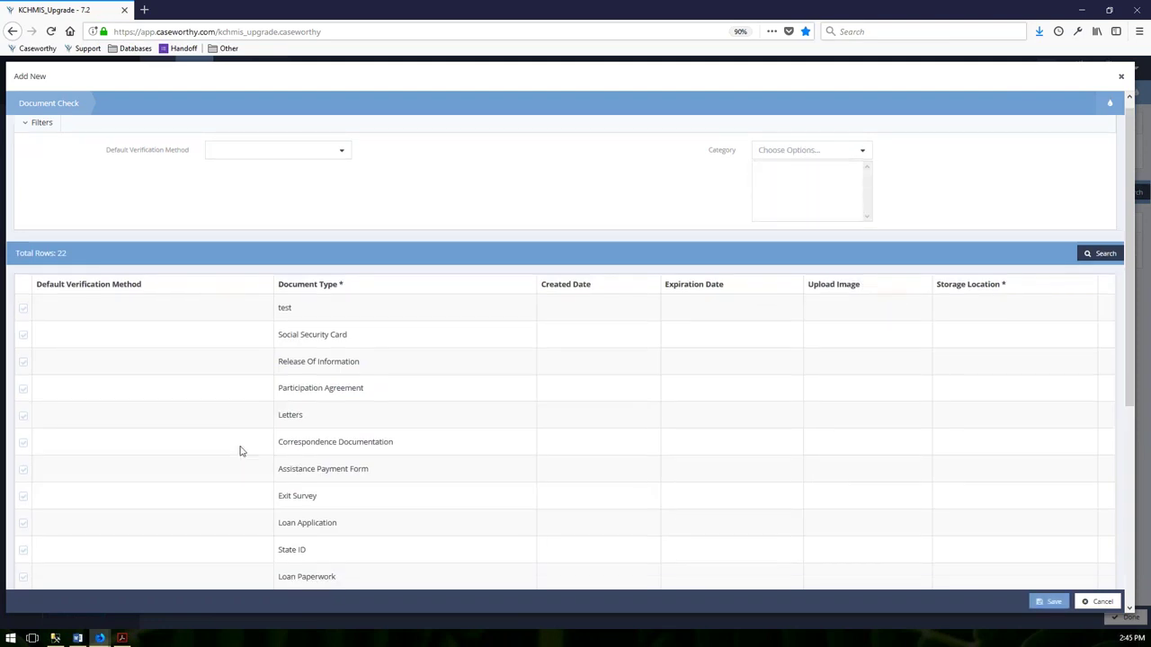
pyautogui.scroll(-5, 240, 451)
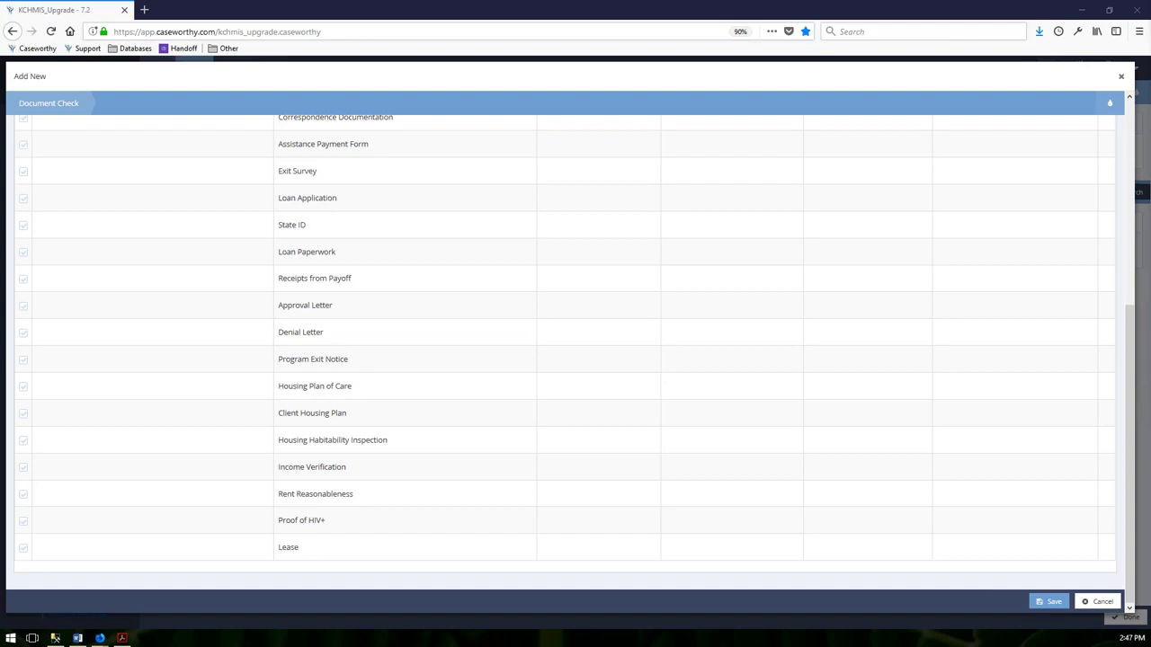
# Select the Loan Paperwork document type for the client and set its restriction to Not Shared
pyautogui.click(25, 255)
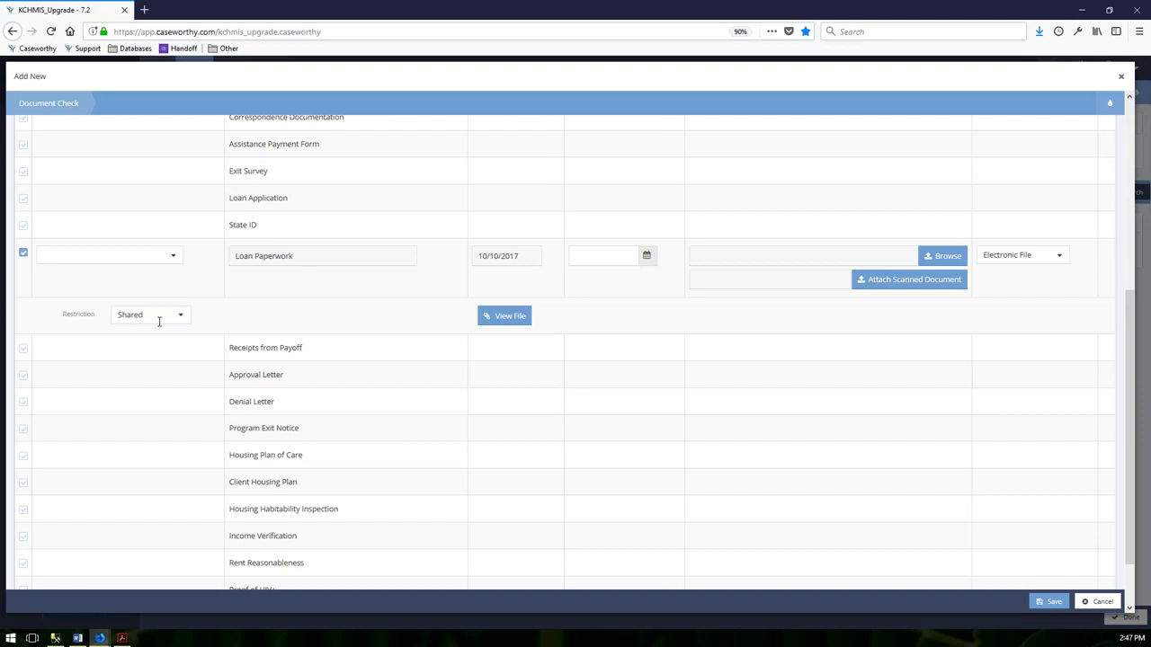
pyautogui.click(159, 318)
pyautogui.click(142, 366)
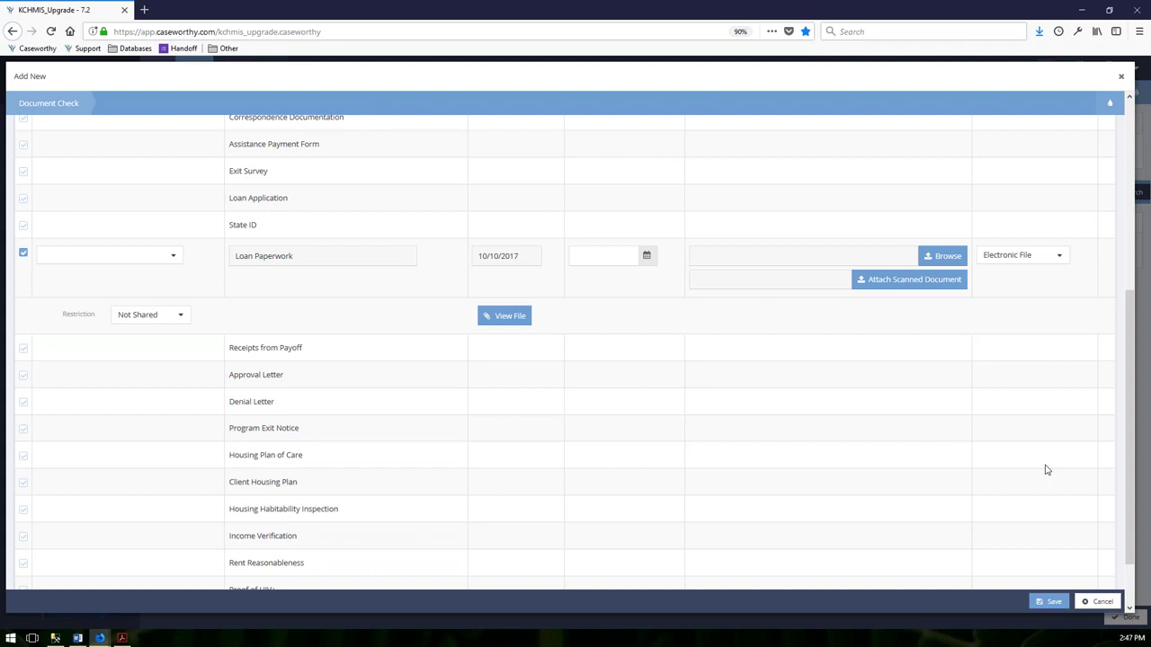